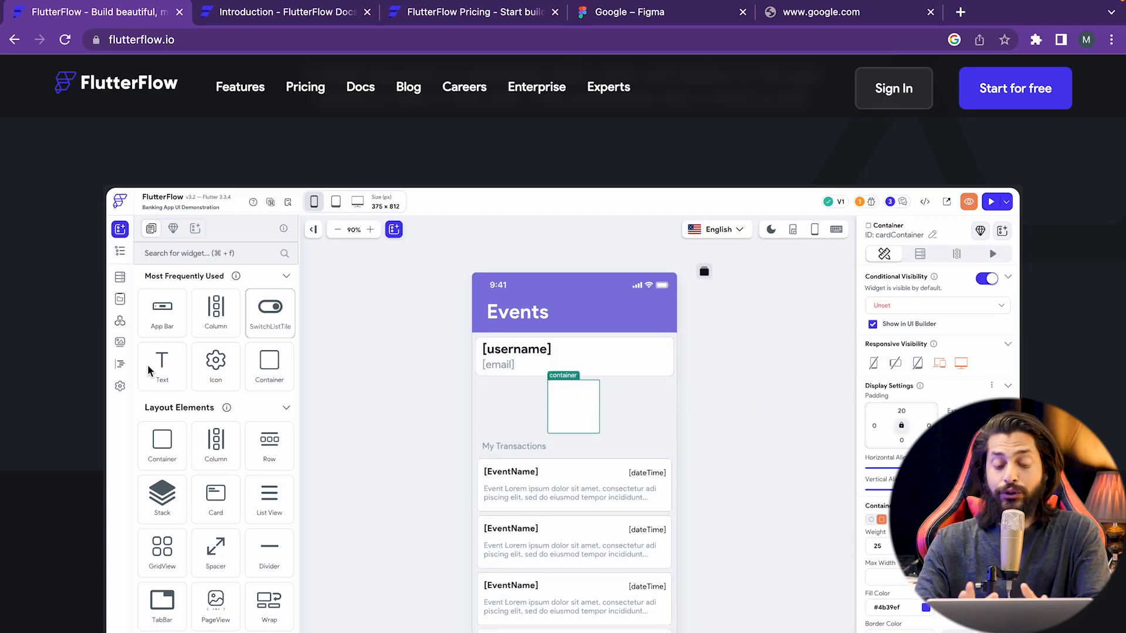
- Check the Google mockup in Figma, then return to the FlutterFlow homepage
click(666, 14)
scroll(619, 301, right, 3)
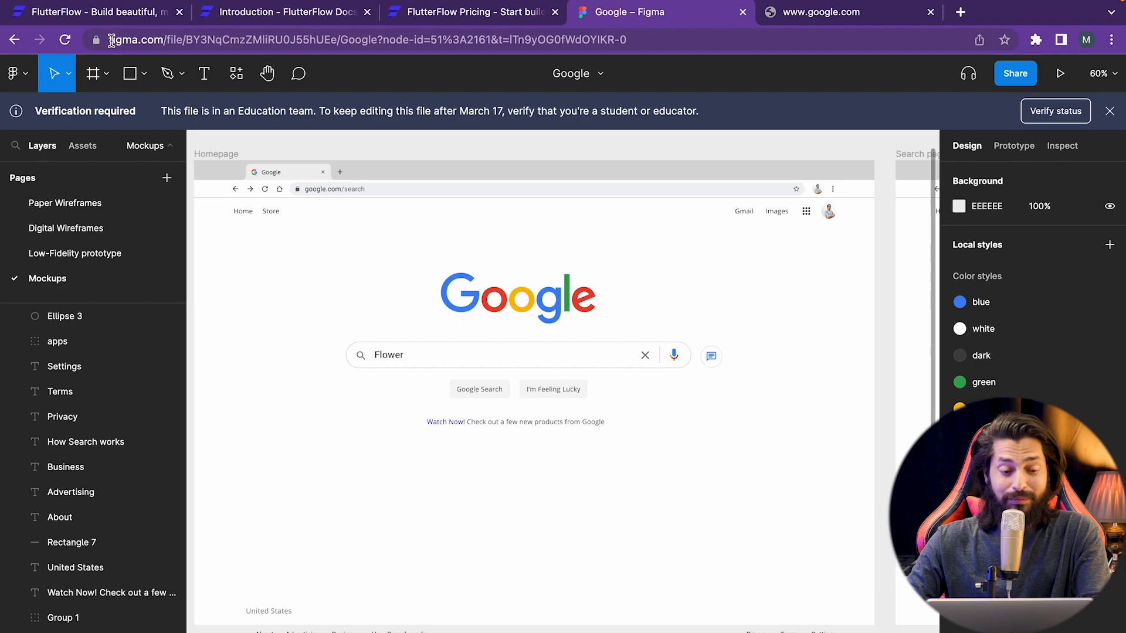
click(101, 17)
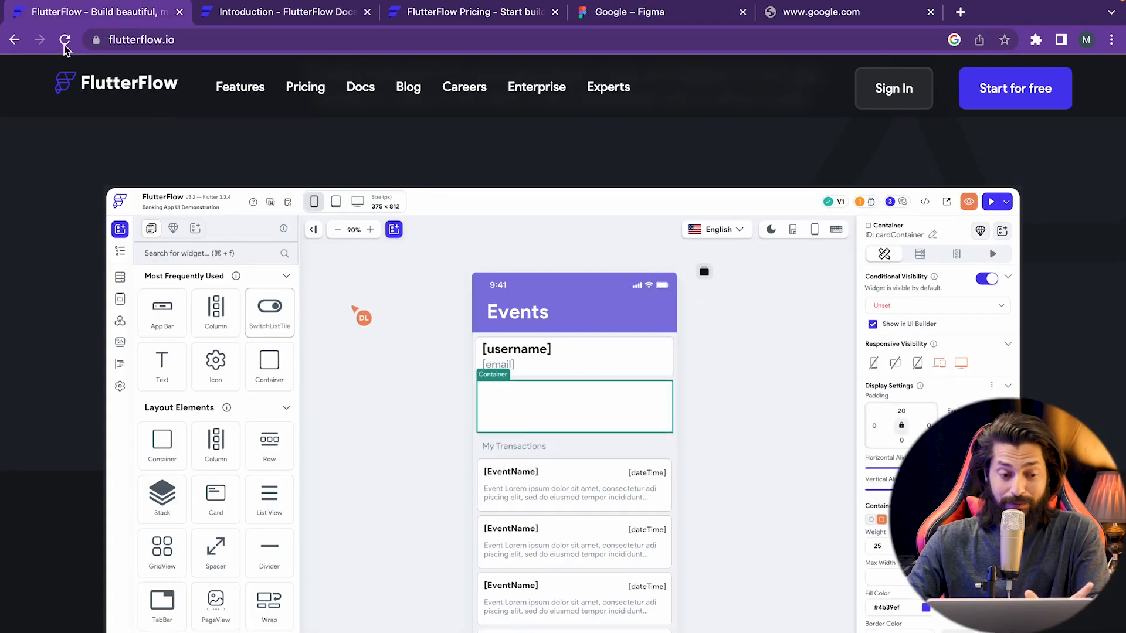
scroll(234, 282, up, 5)
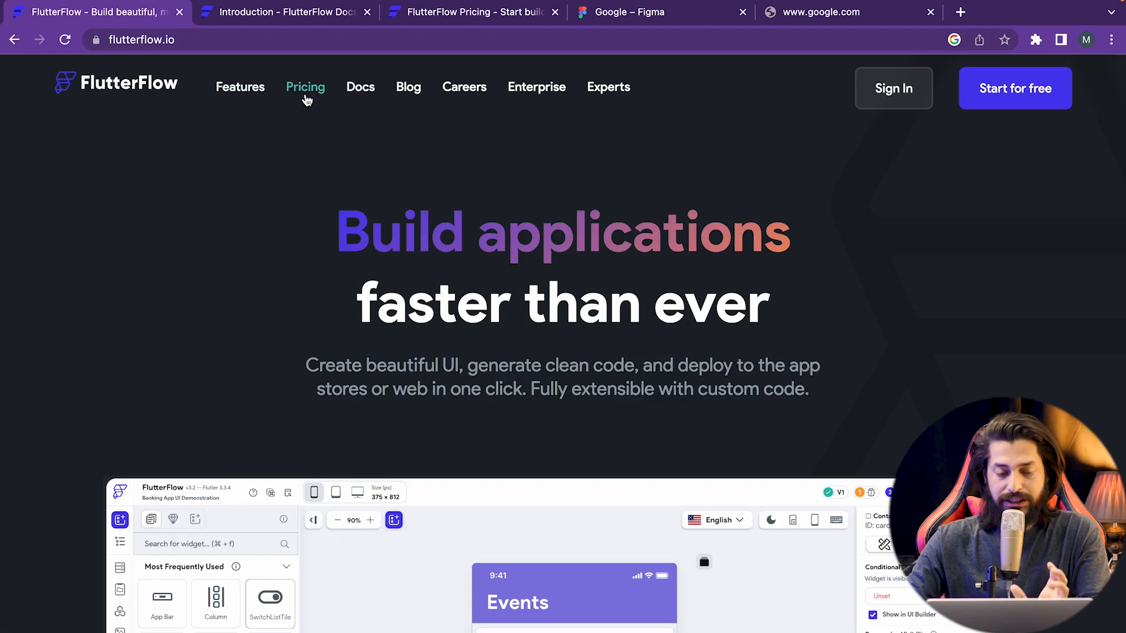
- On the pricing page, highlight the Free plan's Core Platform Features, Pre-built templates, Firebase integration and 2 API endpoints
click(472, 12)
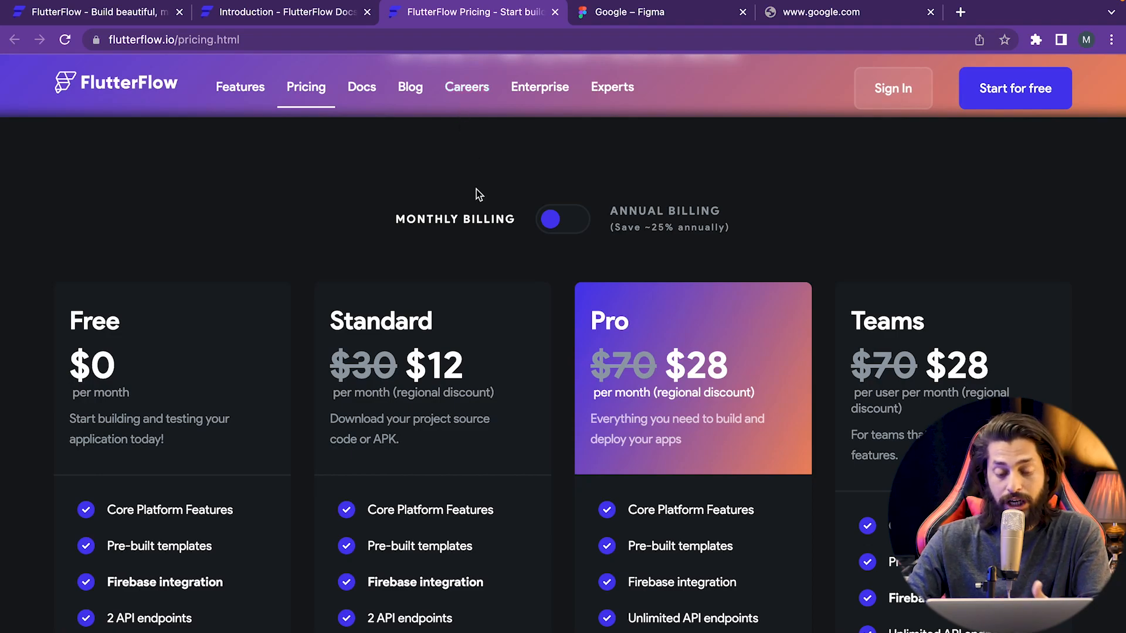
scroll(469, 328, down, 1)
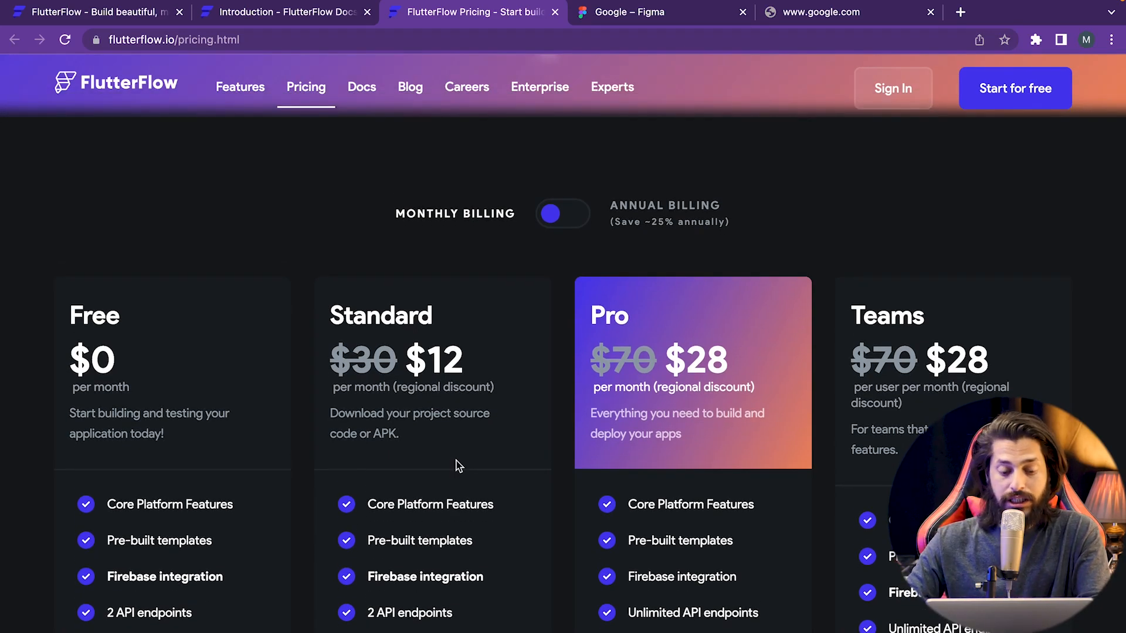
scroll(459, 466, down, 3)
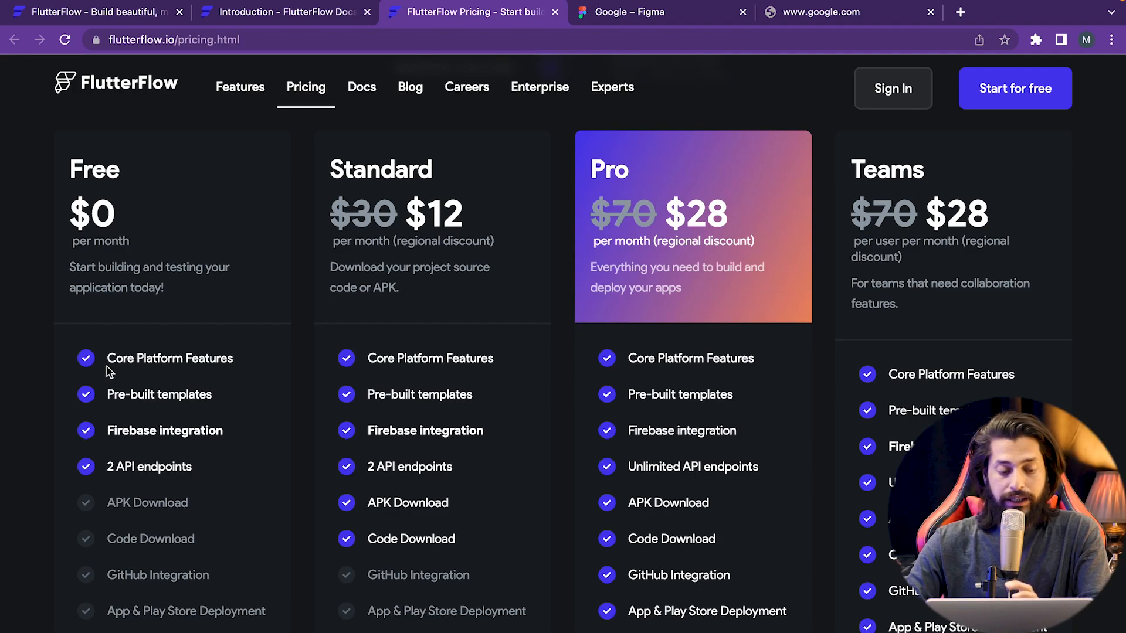
drag(107, 358, 225, 356)
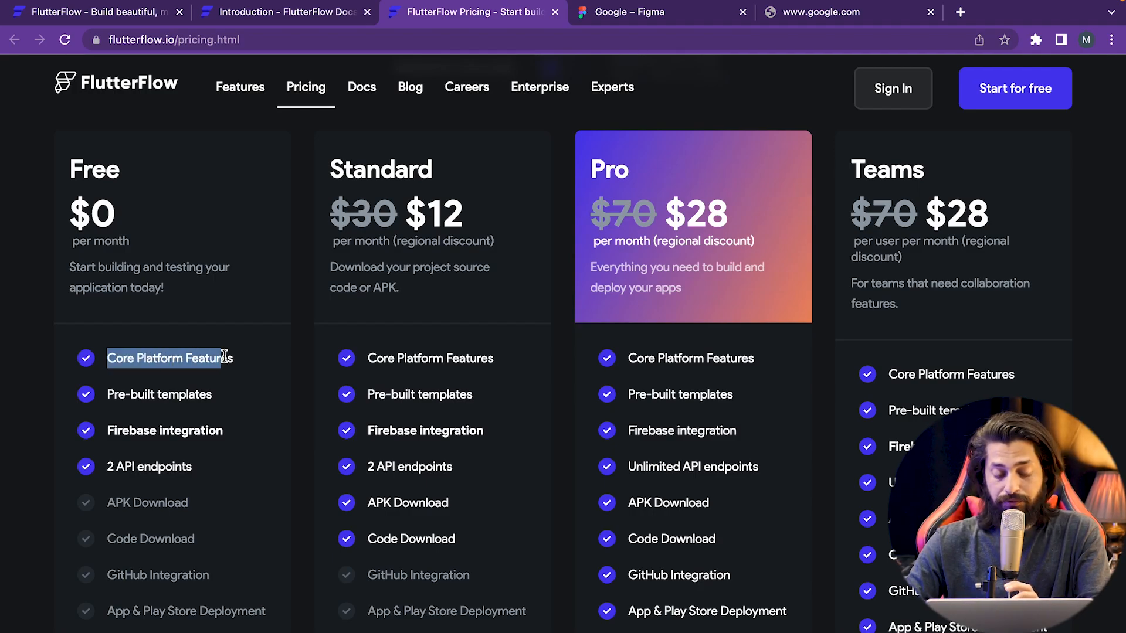
drag(114, 394, 200, 398)
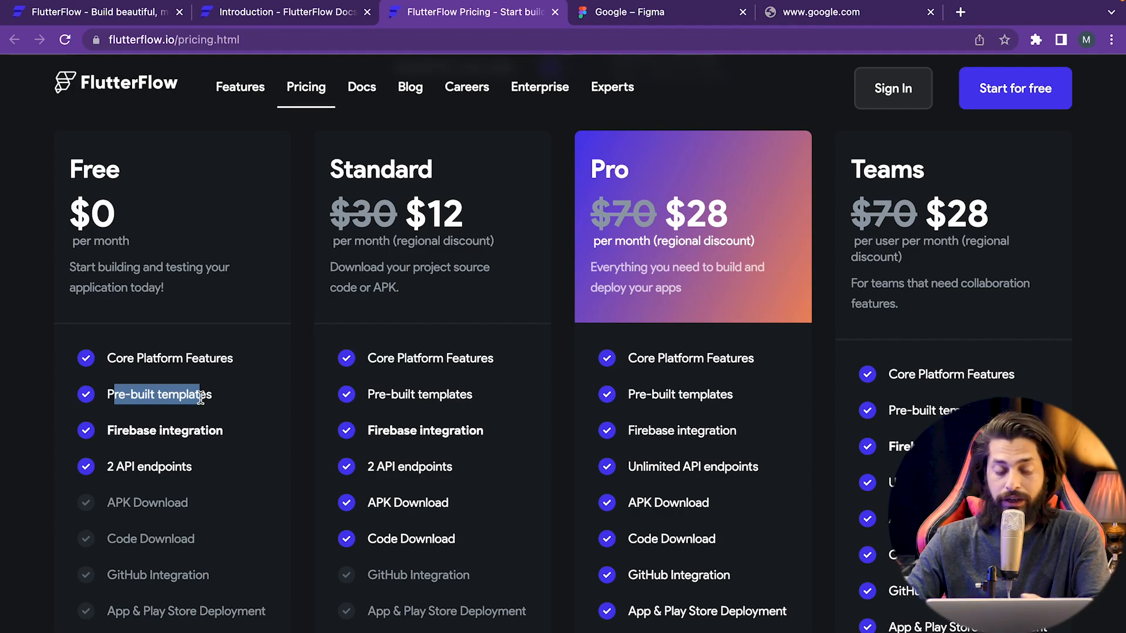
click(116, 432)
drag(115, 433, 222, 432)
drag(109, 469, 203, 472)
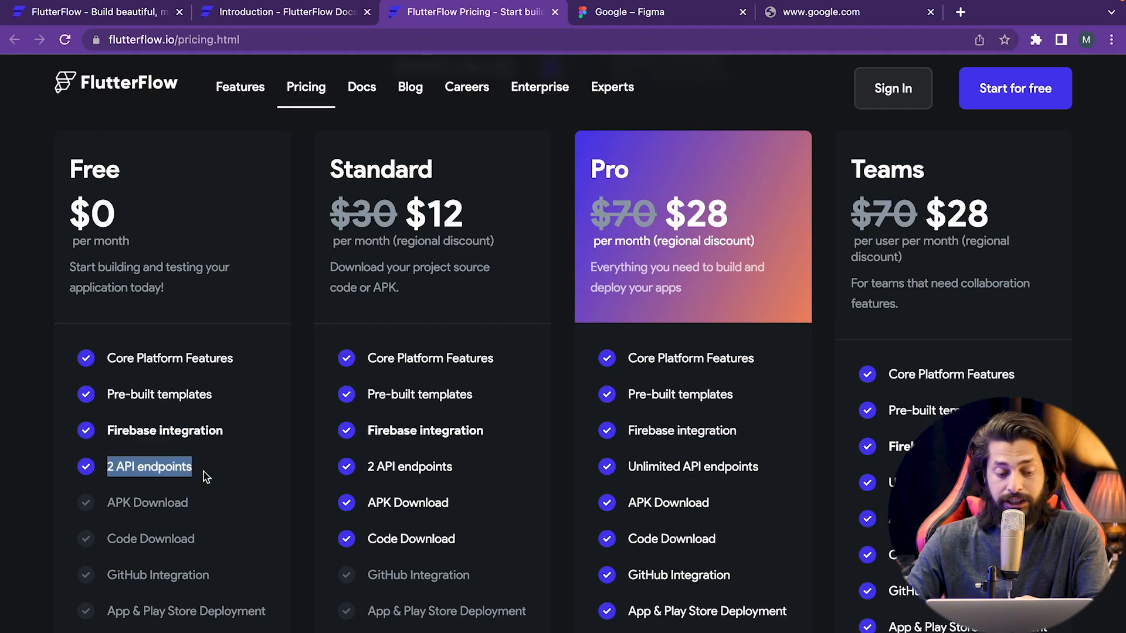
click(203, 472)
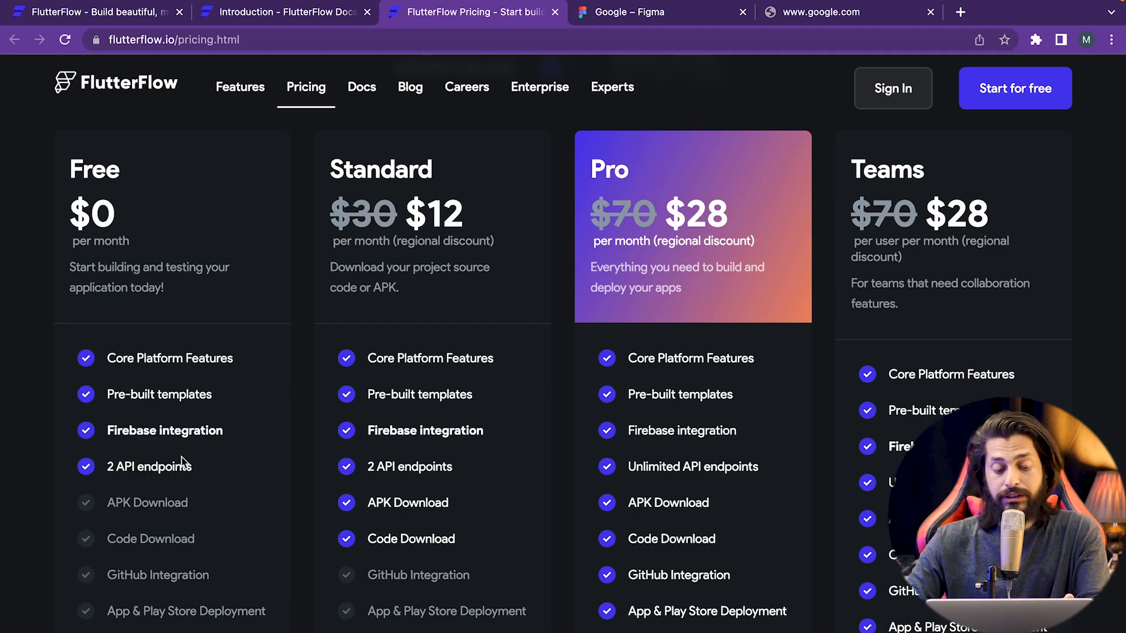
- Highlight what the Free plan lacks: APK Download, Code Download and GitHub Integration
scroll(146, 553, down, 3)
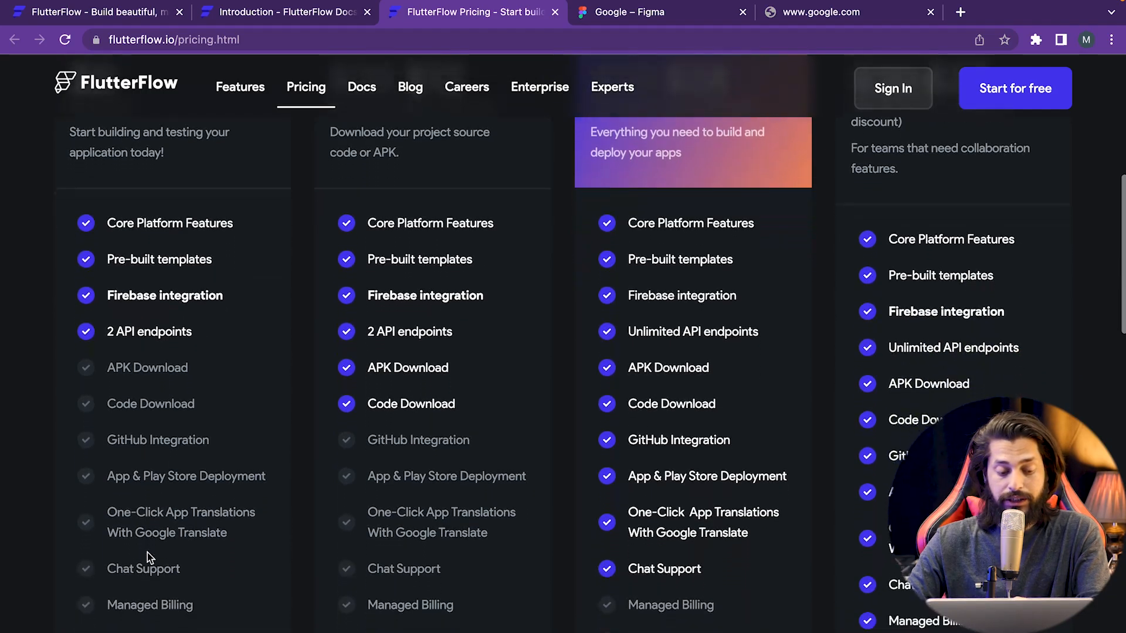
drag(107, 353, 172, 578)
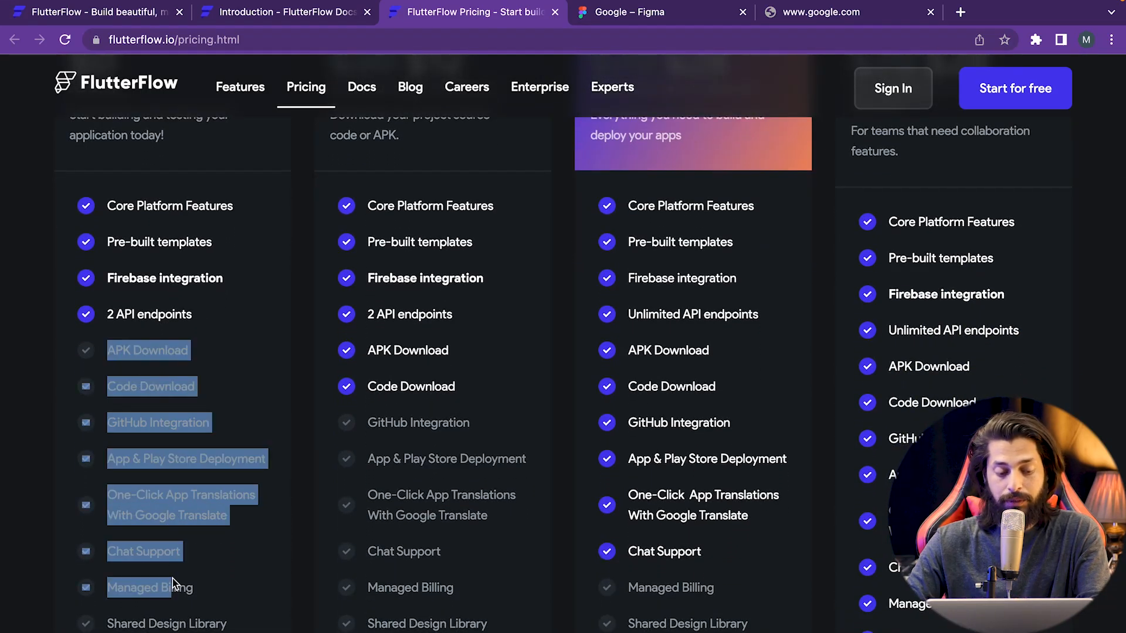
click(172, 578)
scroll(172, 578, up, 3)
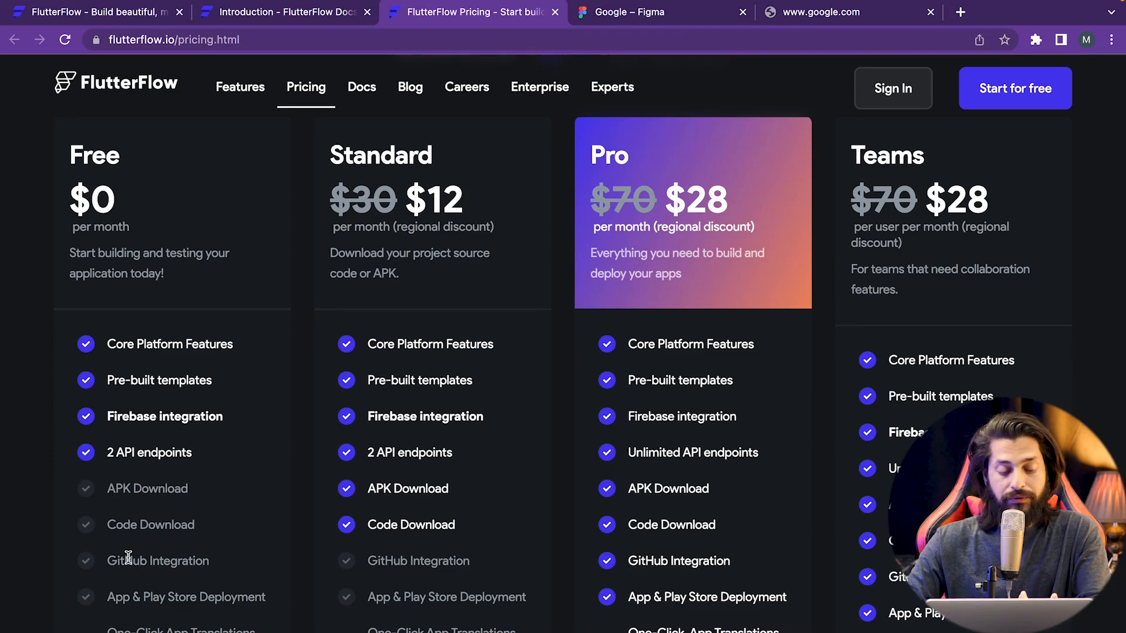
scroll(127, 550, down, 1)
triple_click(124, 452)
click(124, 455)
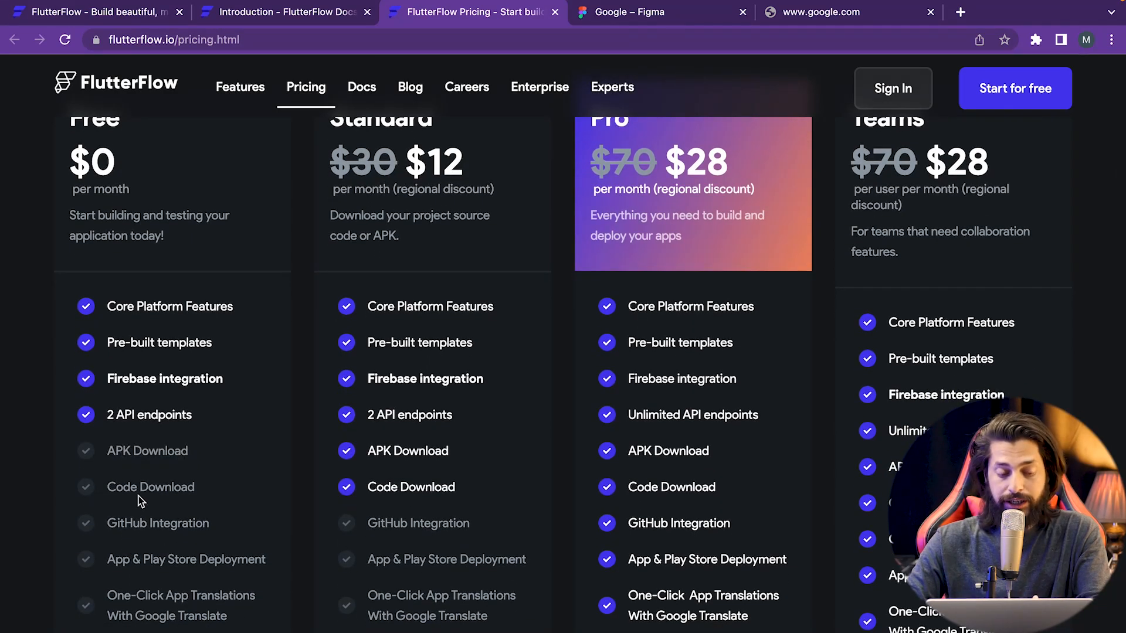
drag(112, 494, 193, 493)
drag(116, 523, 195, 531)
- Compare APK Download and Code Download in the Standard plan and Code Download in Pro
scroll(195, 530, up, 2)
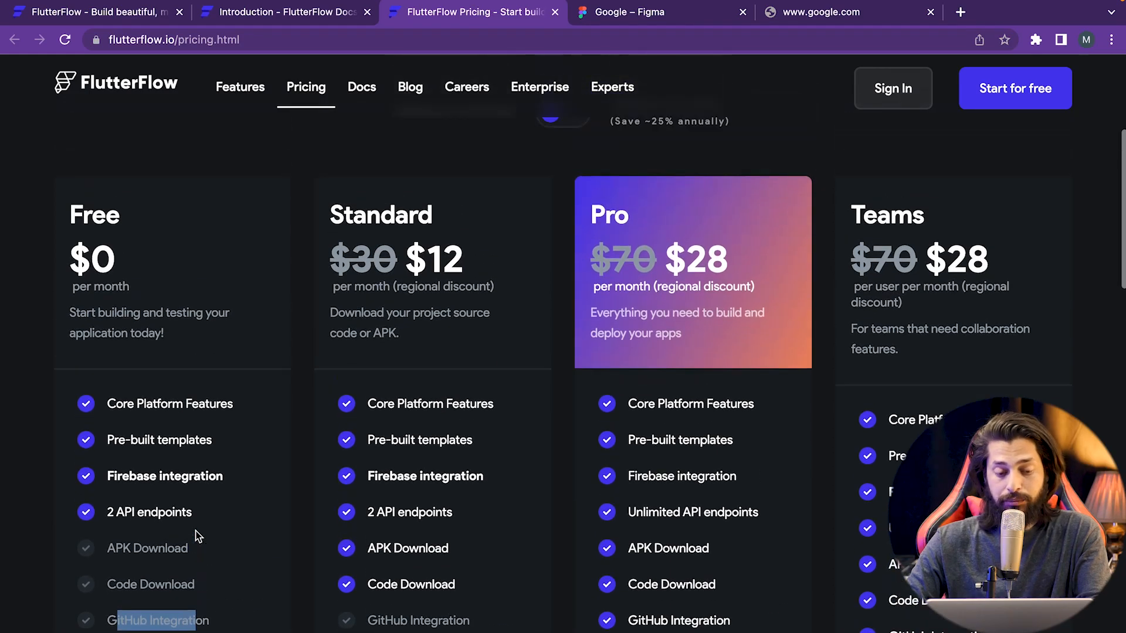
drag(335, 206, 435, 231)
scroll(403, 539, down, 1)
drag(364, 489, 469, 481)
drag(367, 520, 470, 520)
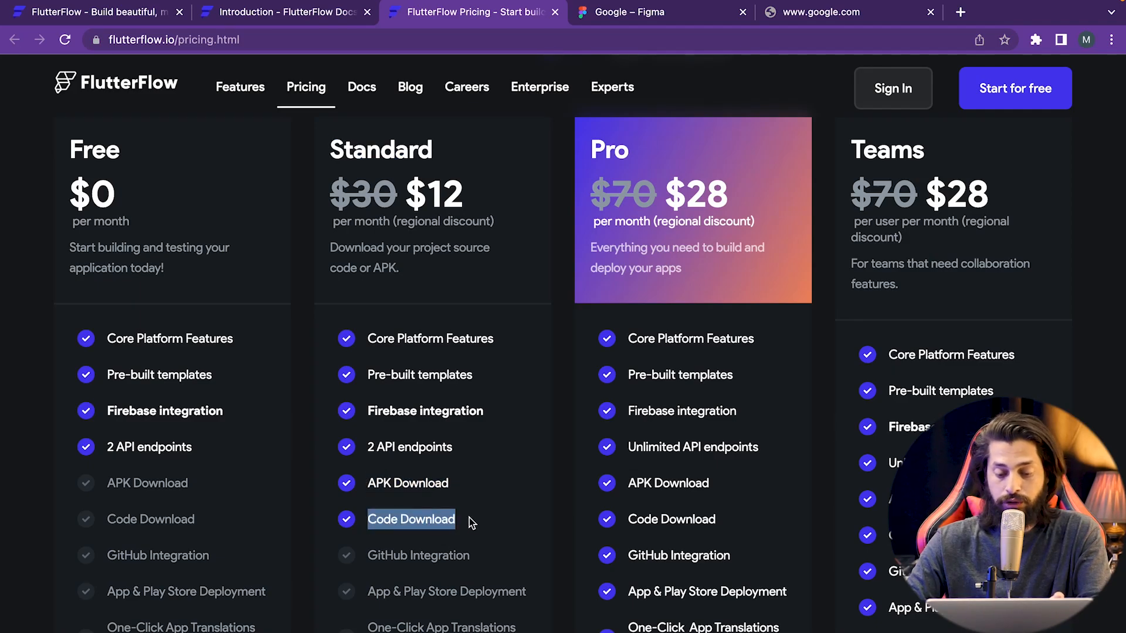
scroll(469, 518, down, 1)
scroll(678, 124, up, 2)
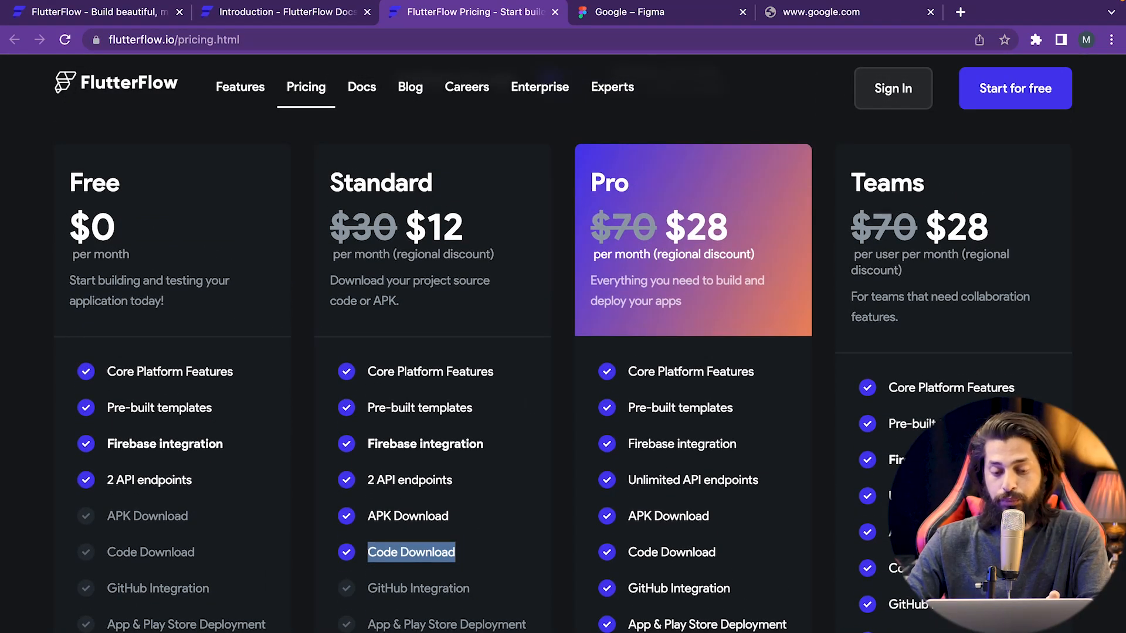
scroll(605, 326, down, 3)
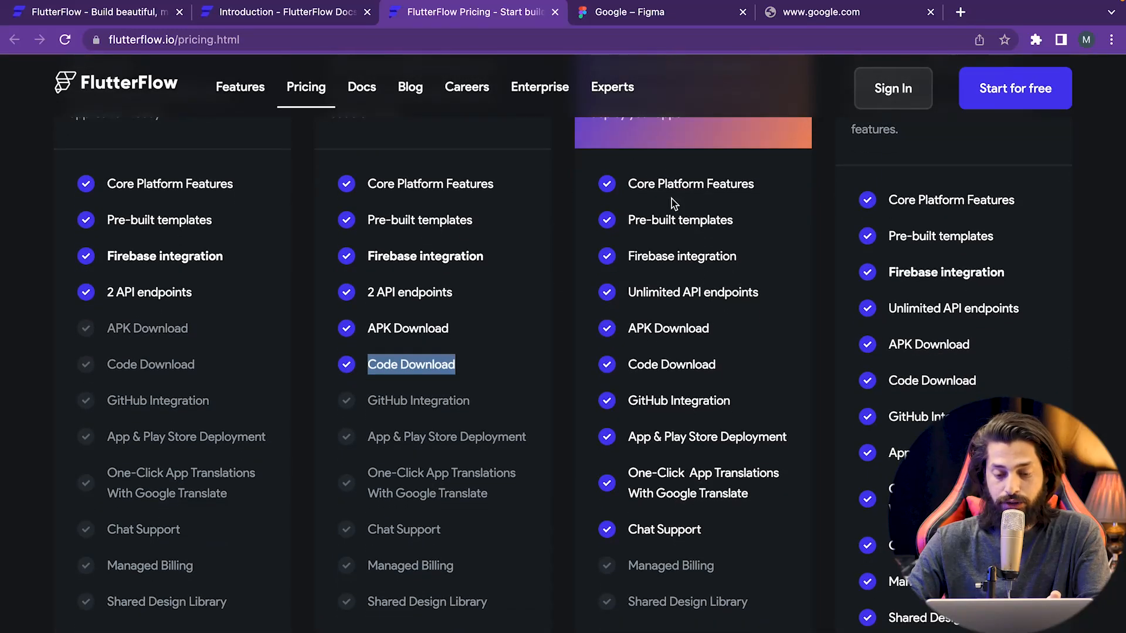
drag(626, 376, 644, 406)
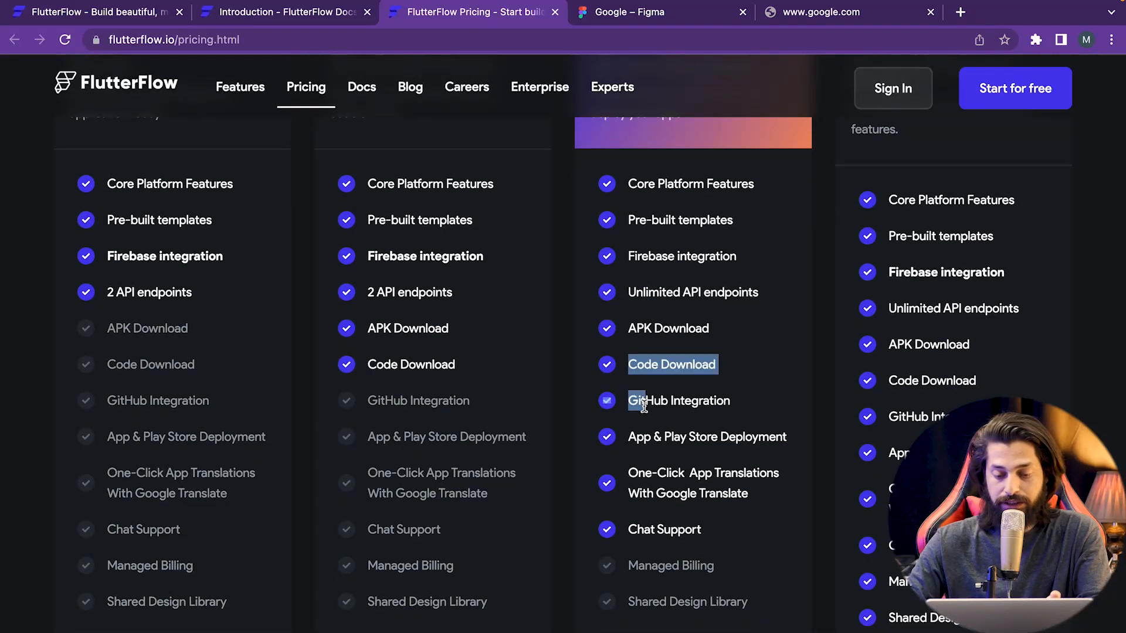
click(644, 407)
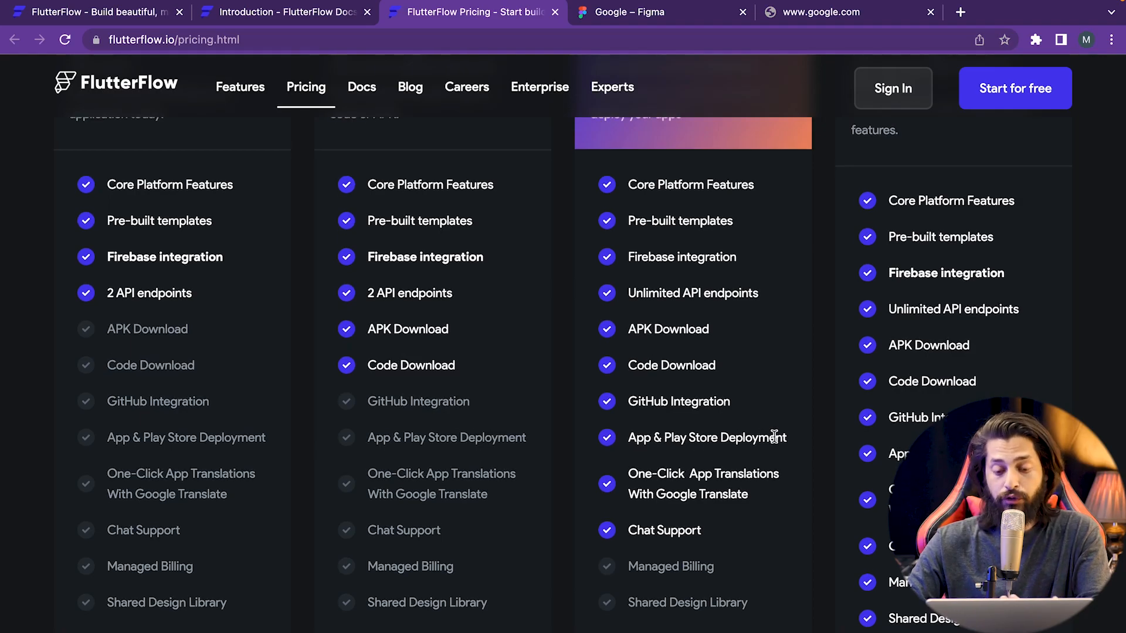
- Clear the Standard price highlight and select the Free plan's four included features
scroll(774, 437, up, 3)
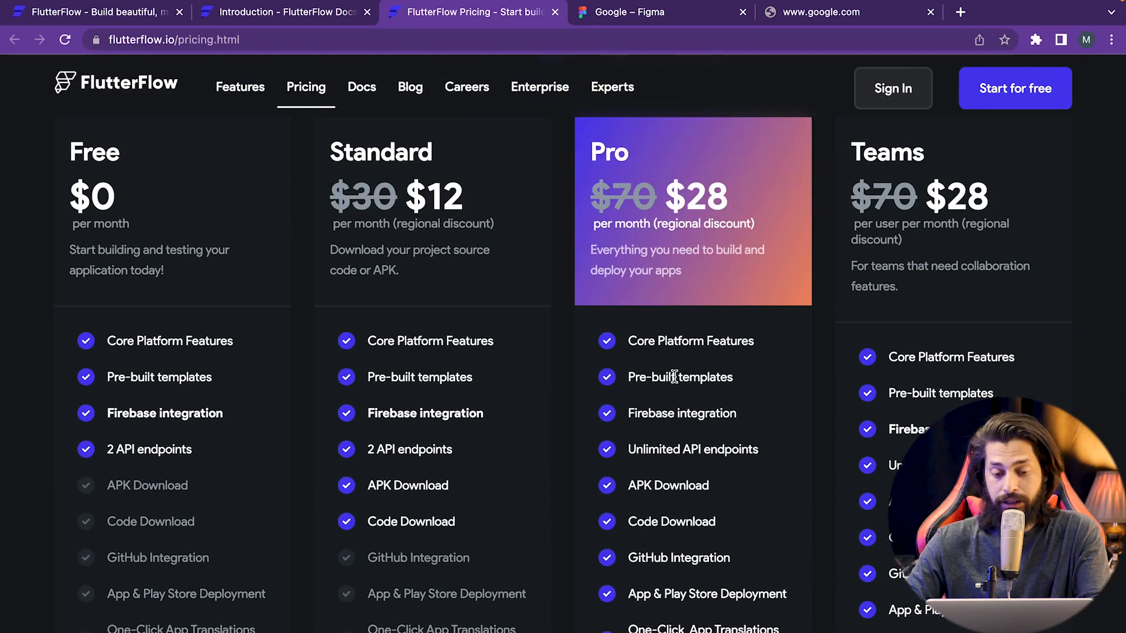
scroll(478, 271, up, 1)
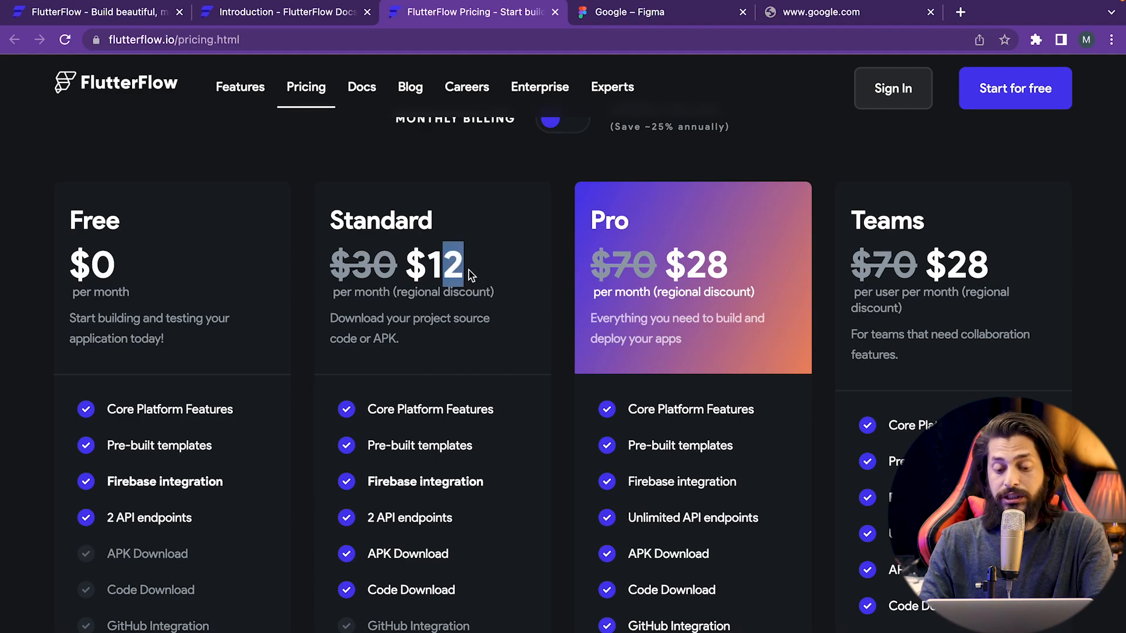
click(718, 269)
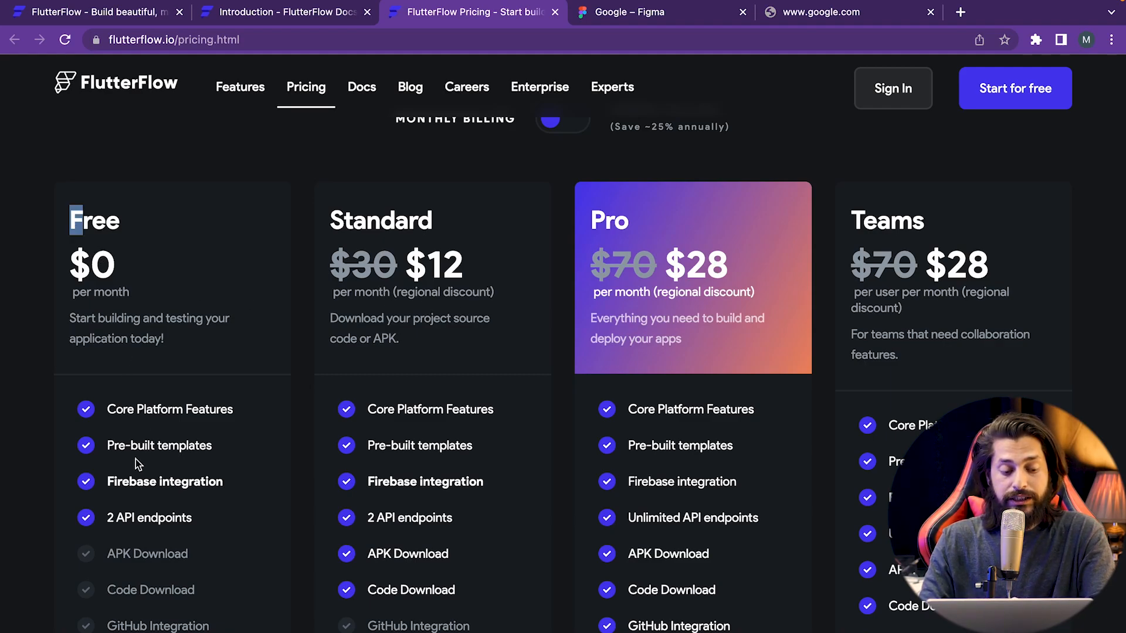
drag(109, 409, 199, 521)
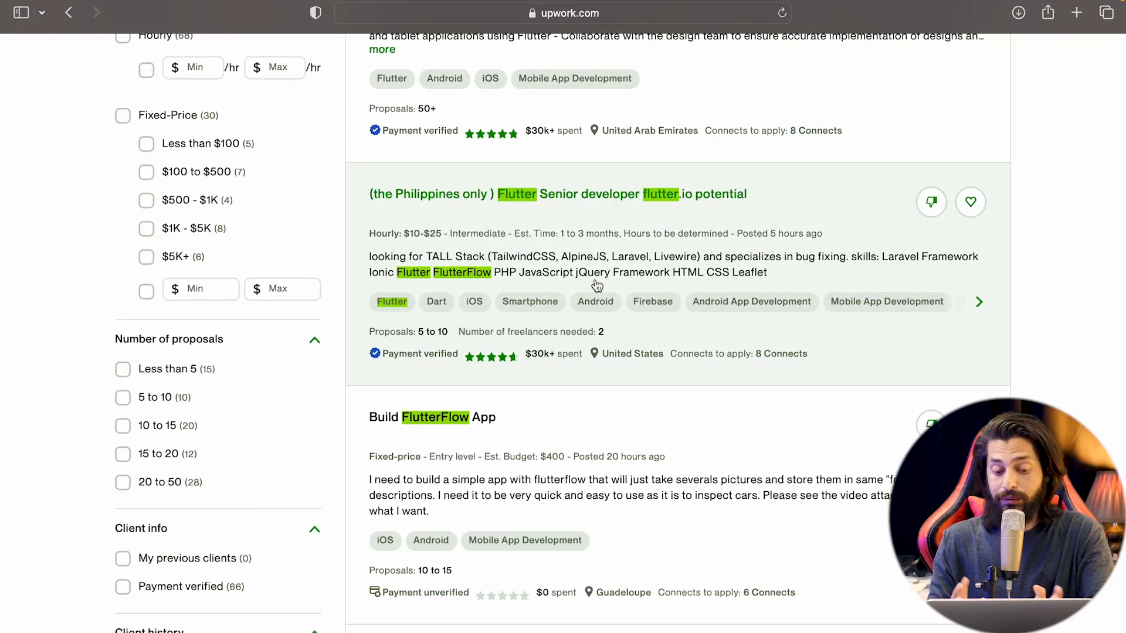
- Scroll the Upwork 'flutter flow' job results past the $400 Build FlutterFlow App posting
scroll(597, 285, up, 5)
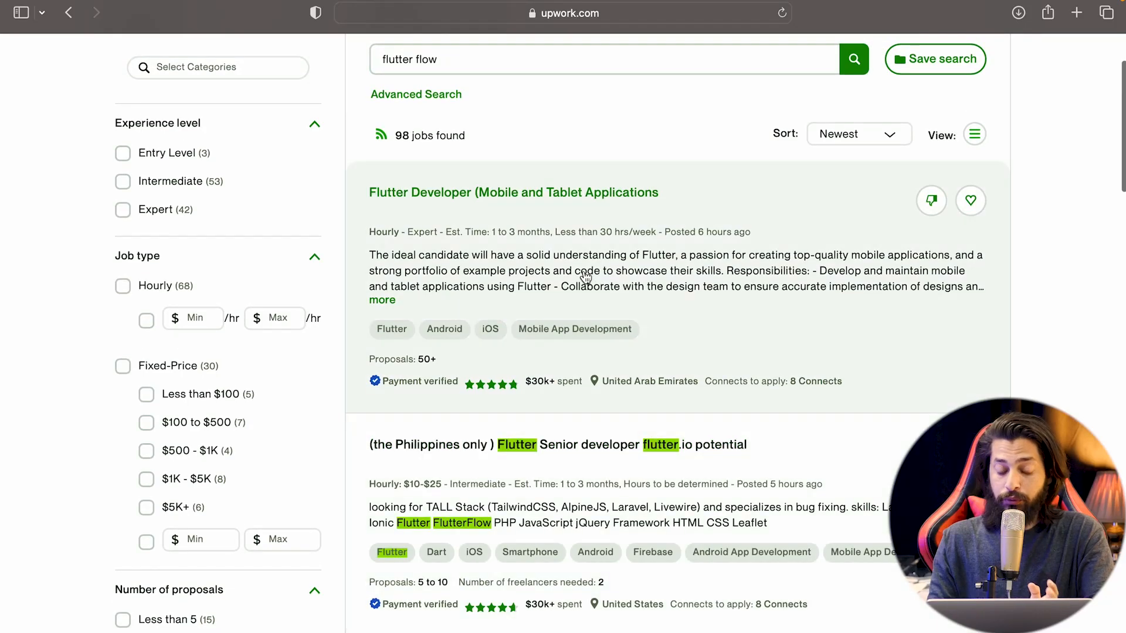
scroll(432, 395, down, 4)
scroll(435, 394, down, 7)
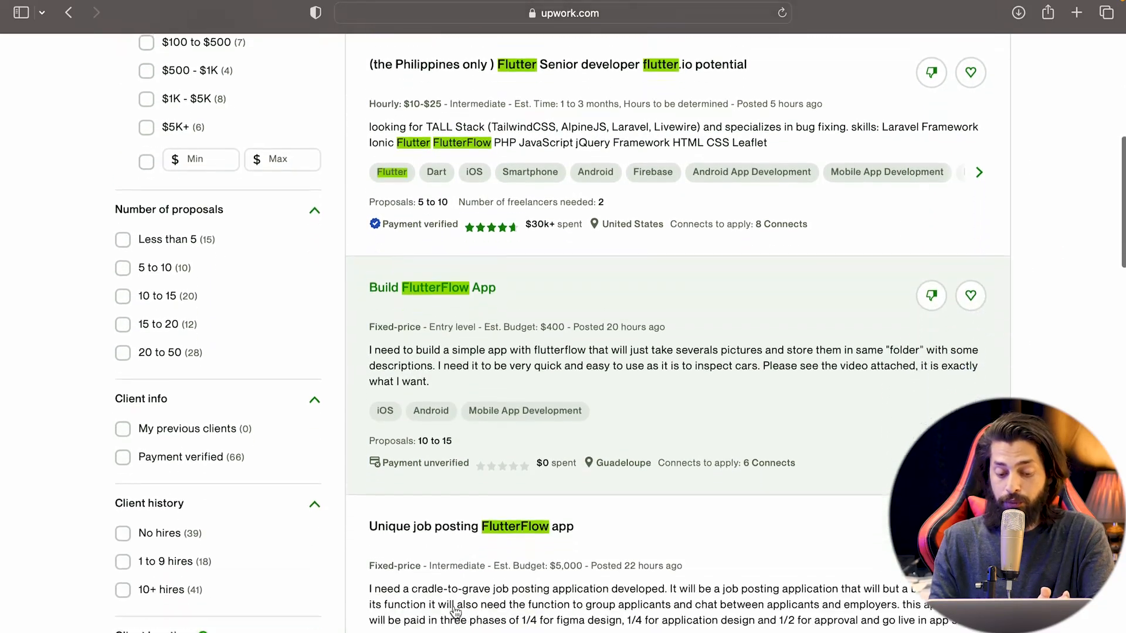
scroll(455, 612, down, 3)
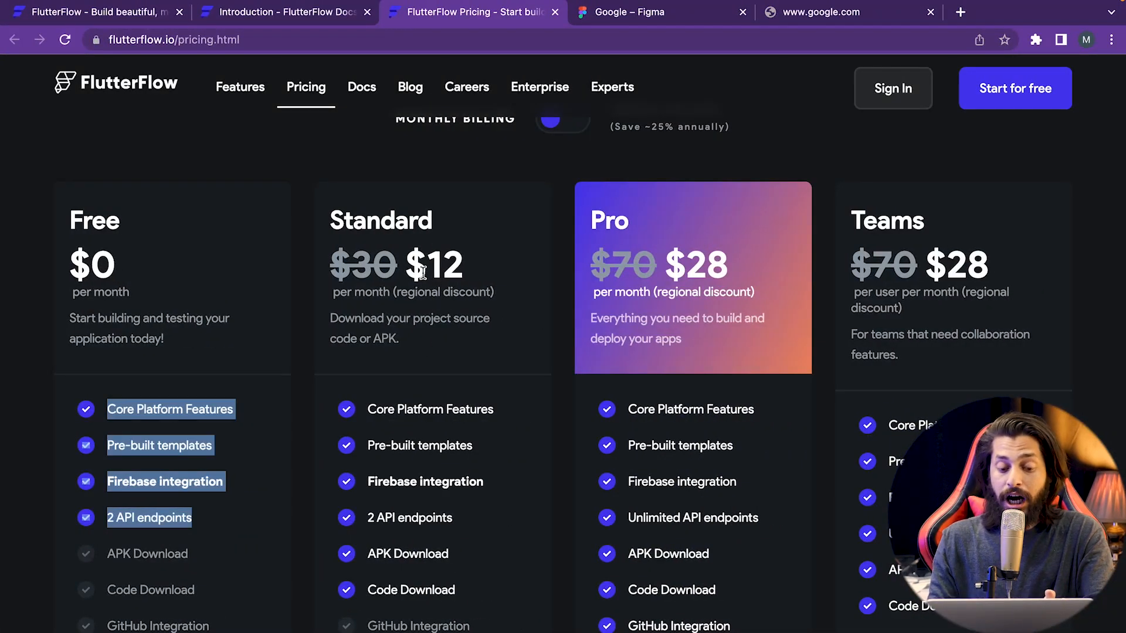
- Highlight the 12 in the Standard price, then return to the FlutterFlow homepage
drag(422, 273, 472, 267)
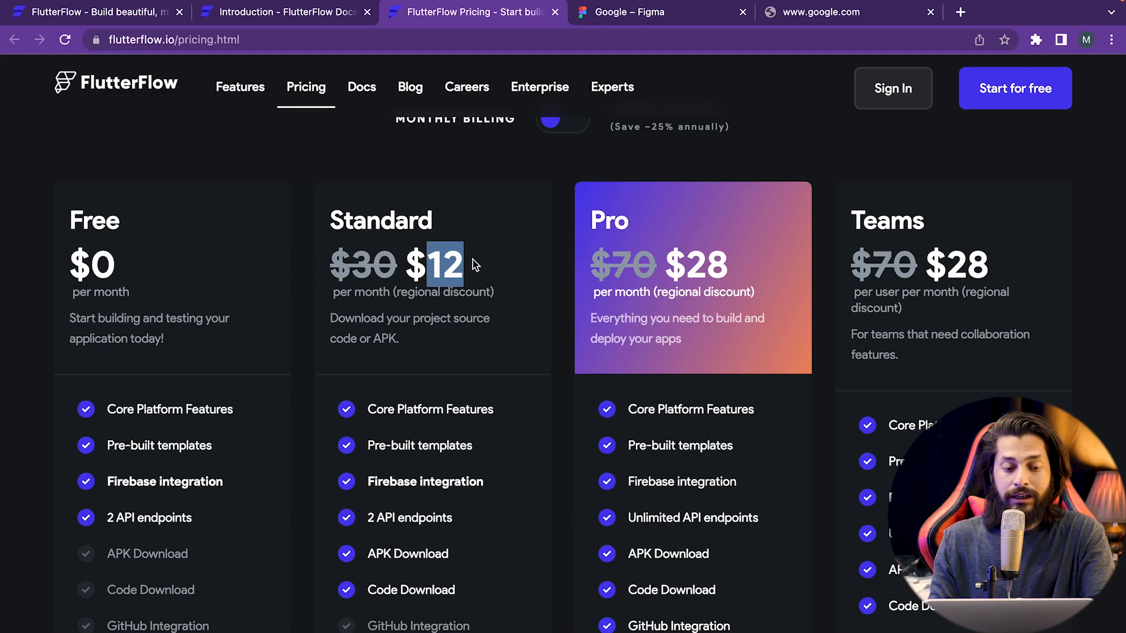
scroll(475, 265, up, 1)
click(127, 15)
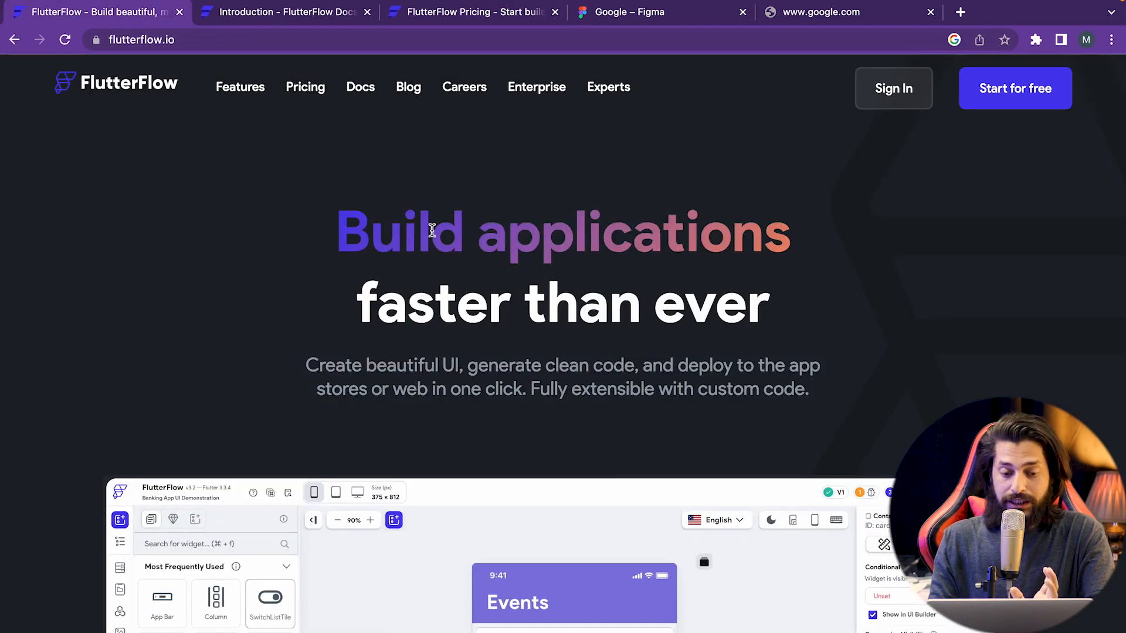
- Skim the FlutterFlow Docs Introduction page, then choose Start for free
click(287, 17)
scroll(325, 309, up, 10)
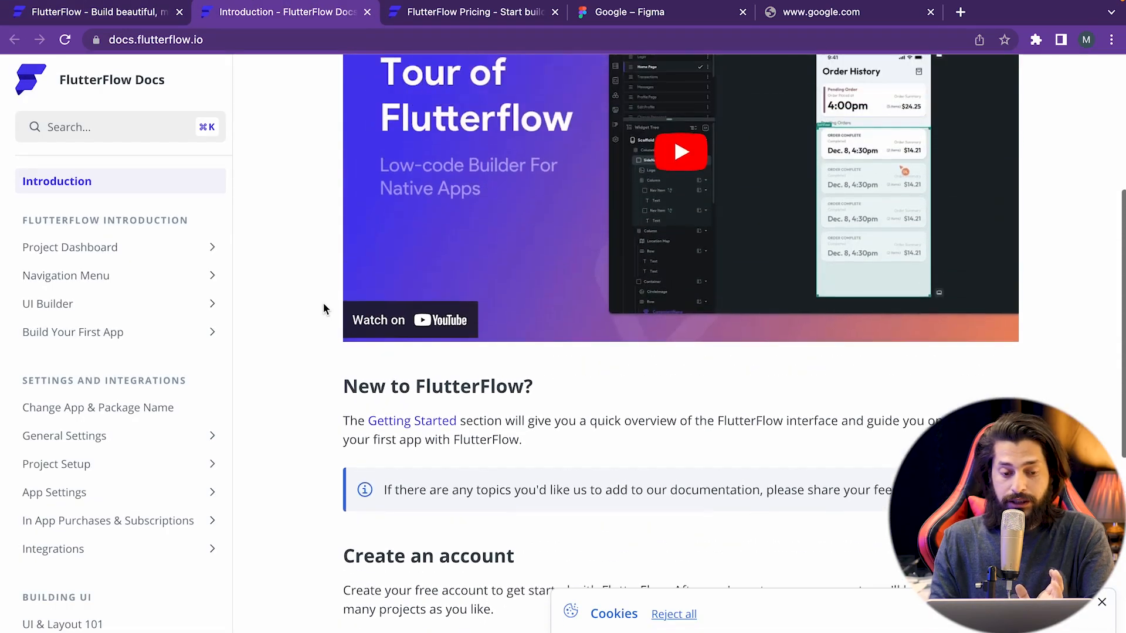
scroll(228, 325, down, 8)
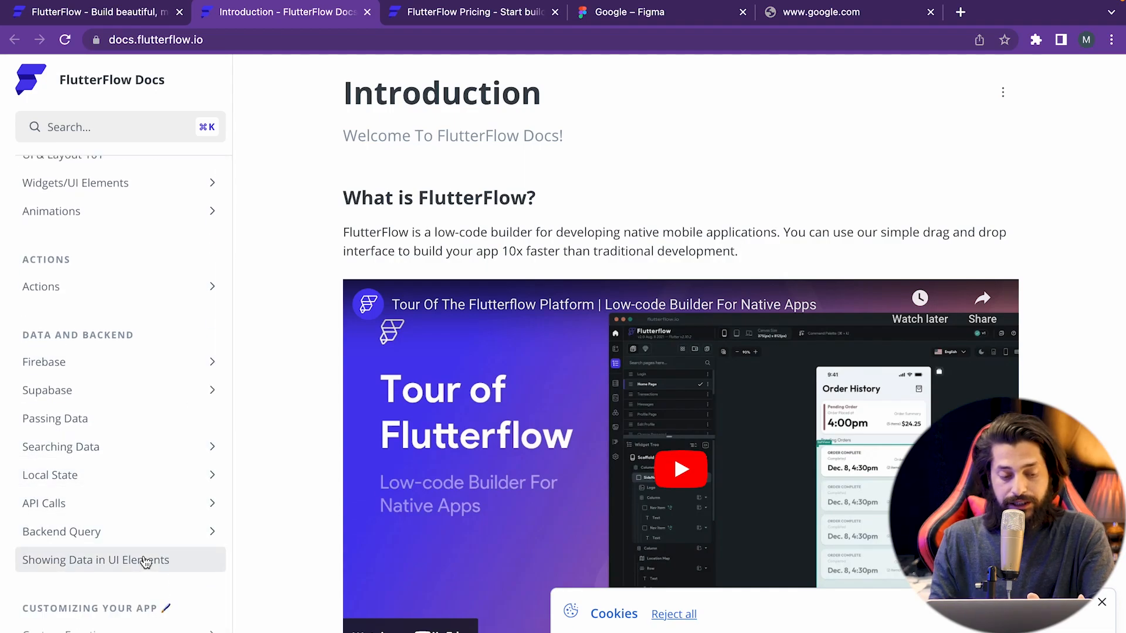
scroll(303, 508, down, 9)
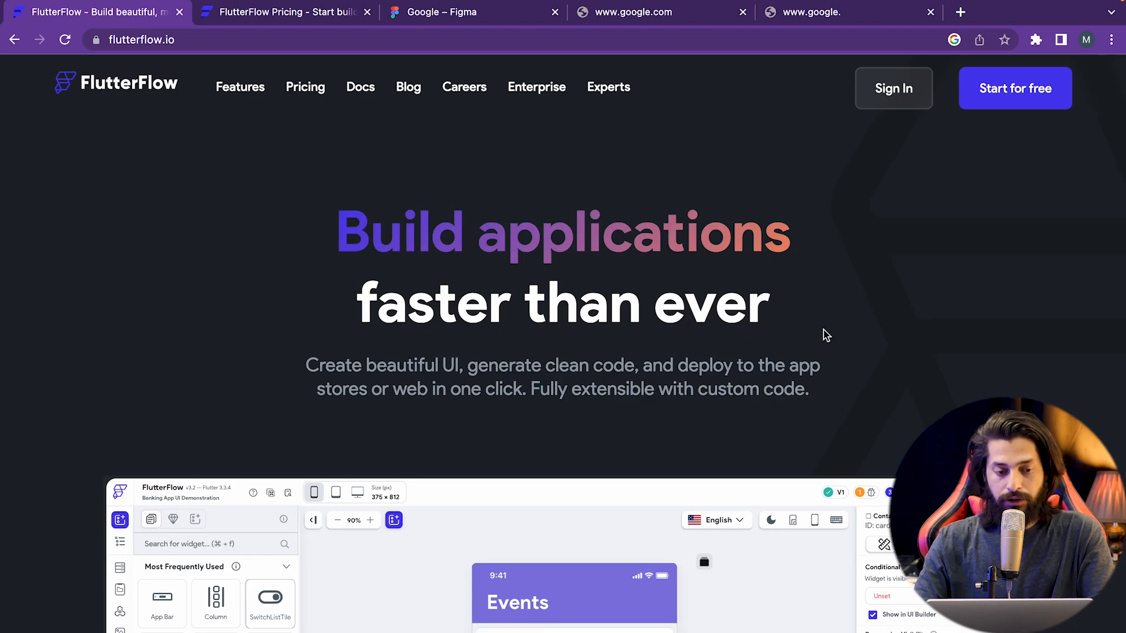
click(1019, 97)
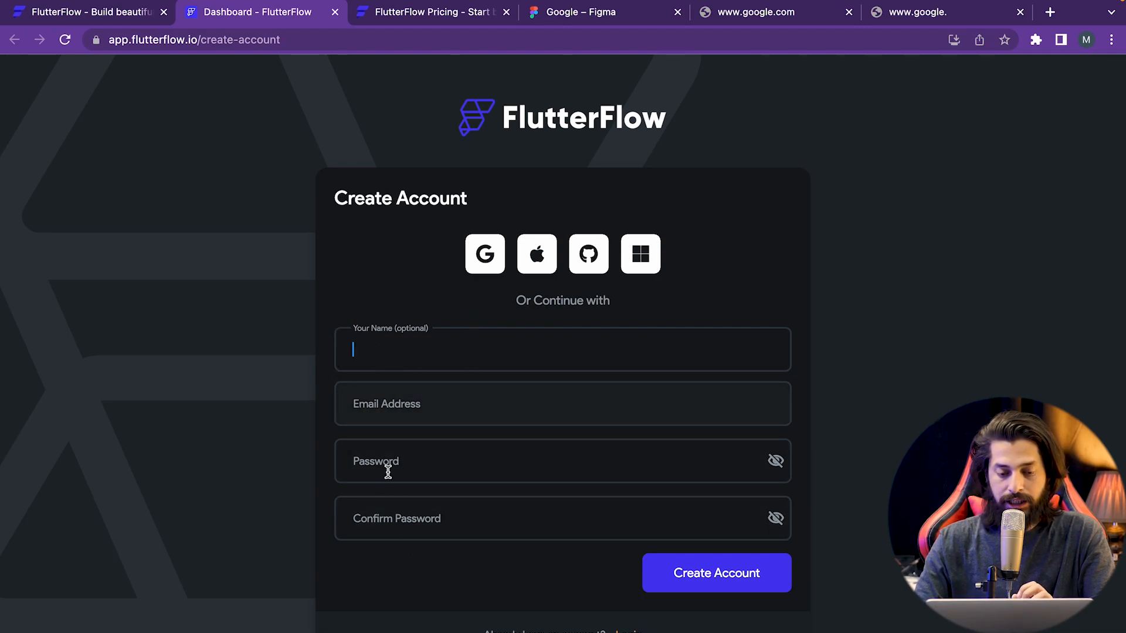
- Sign up on the Create Account page using the Google option
click(481, 268)
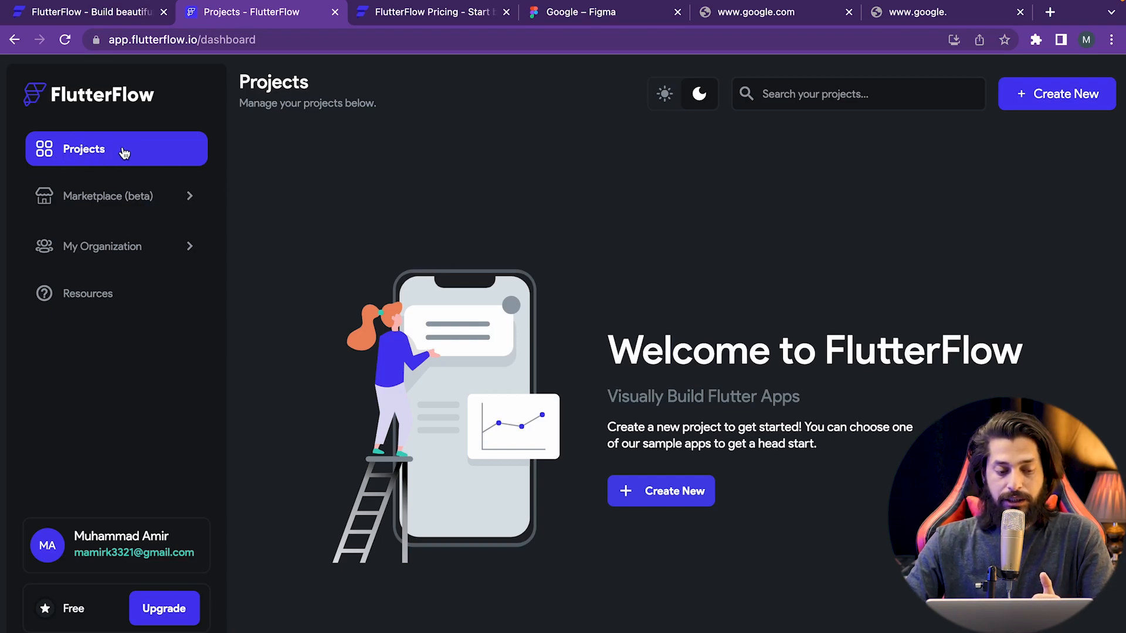
- Browse Marketplace (beta) Template Apps and Pages & Components, then open My Organization
click(98, 207)
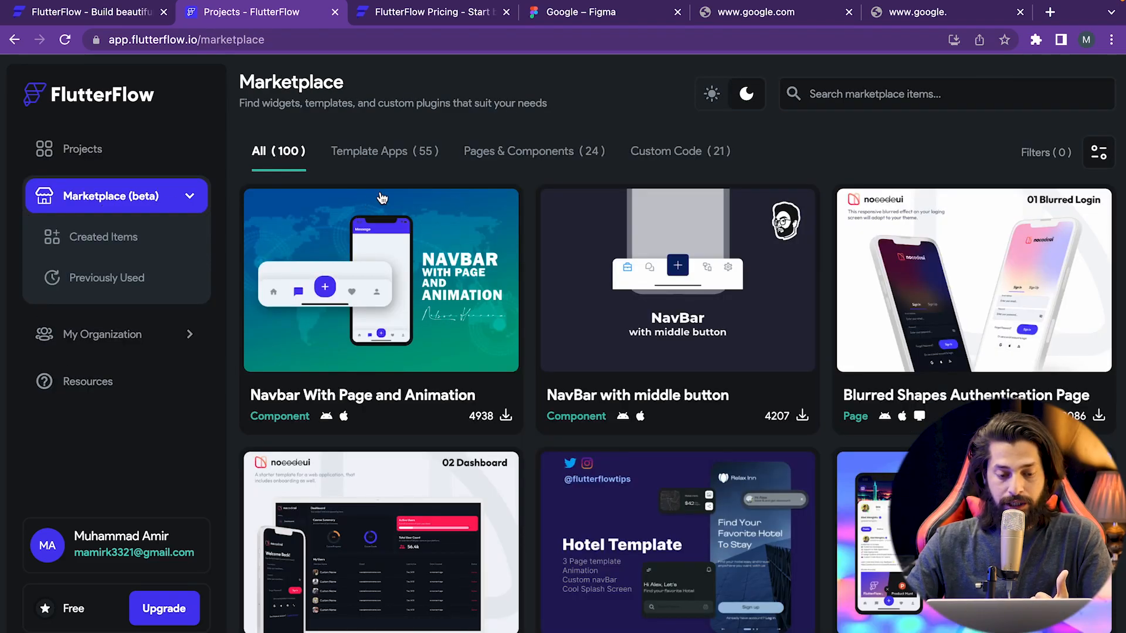
scroll(431, 510, down, 3)
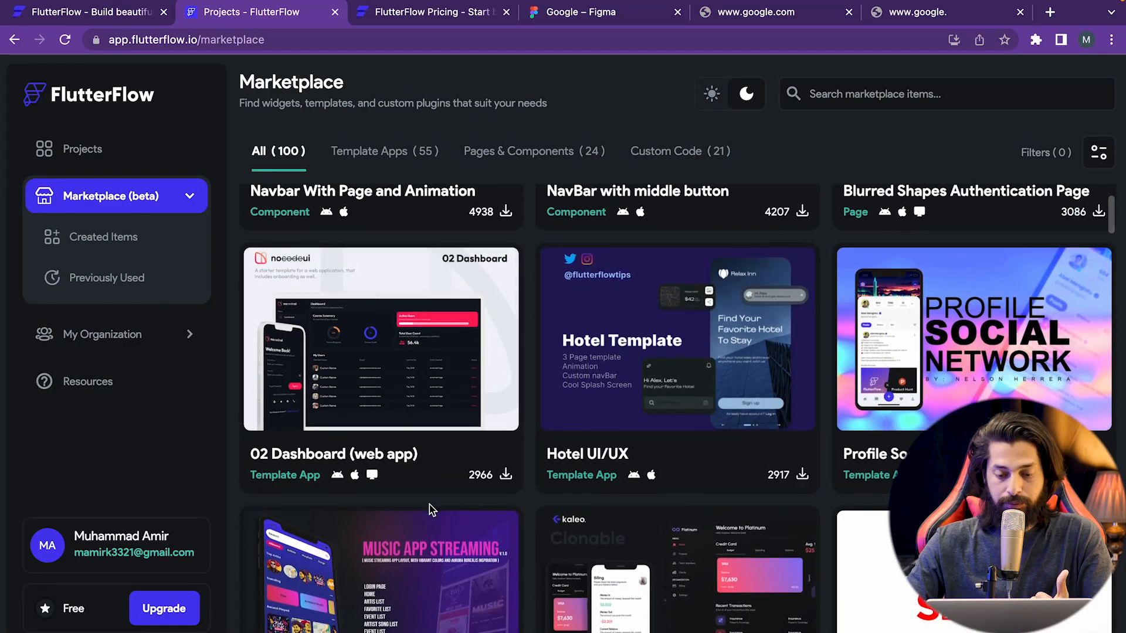
scroll(431, 510, up, 3)
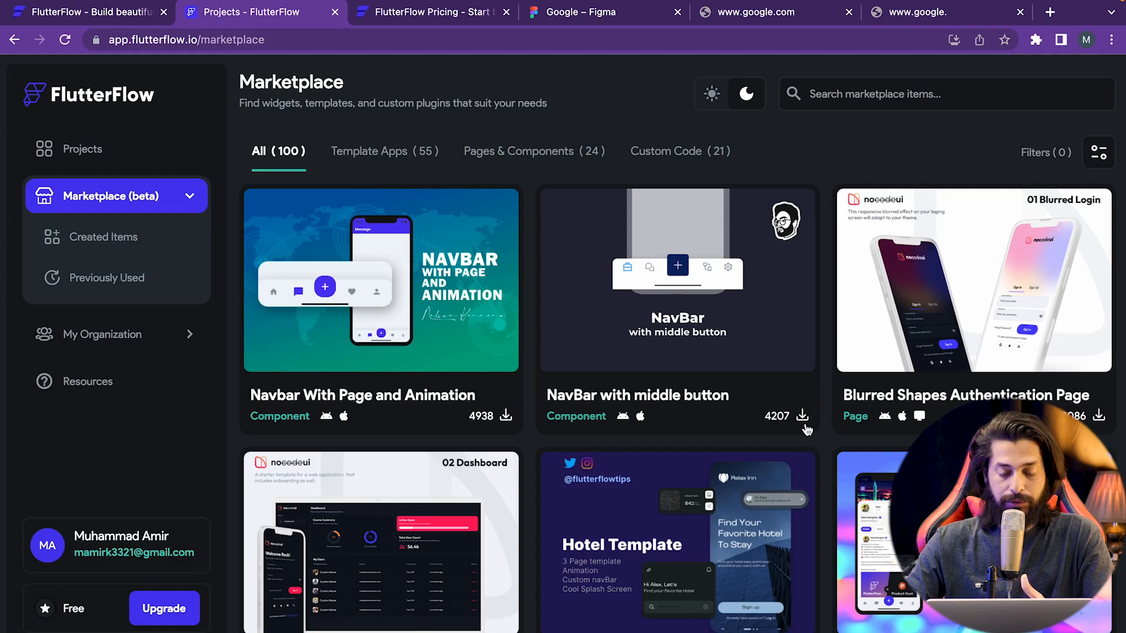
click(380, 152)
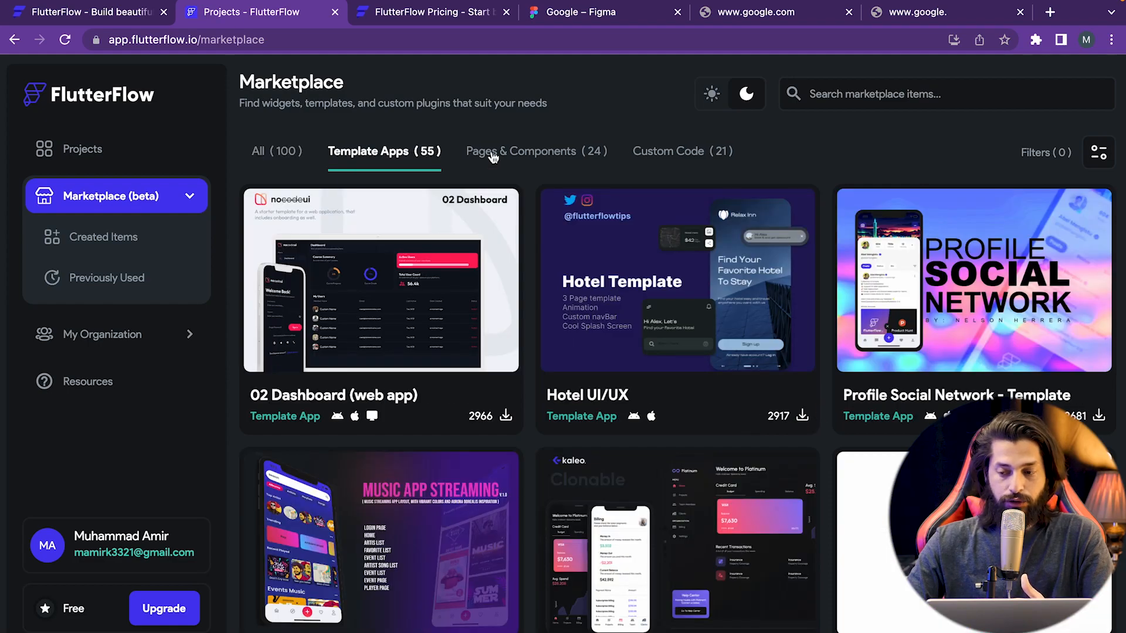
click(545, 154)
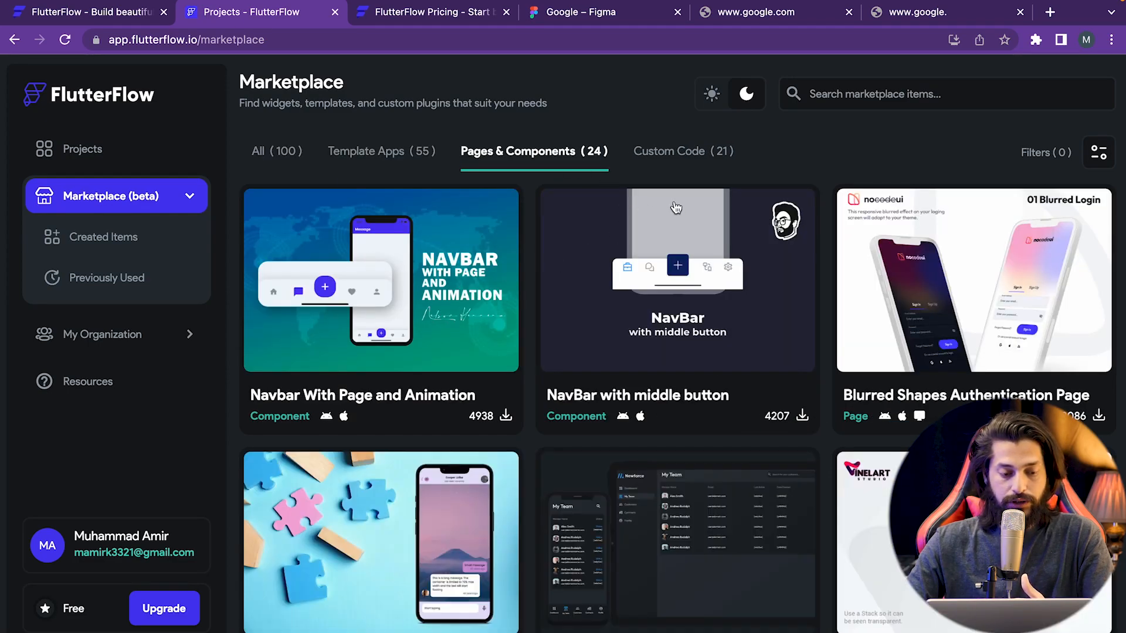
scroll(437, 241, down, 2)
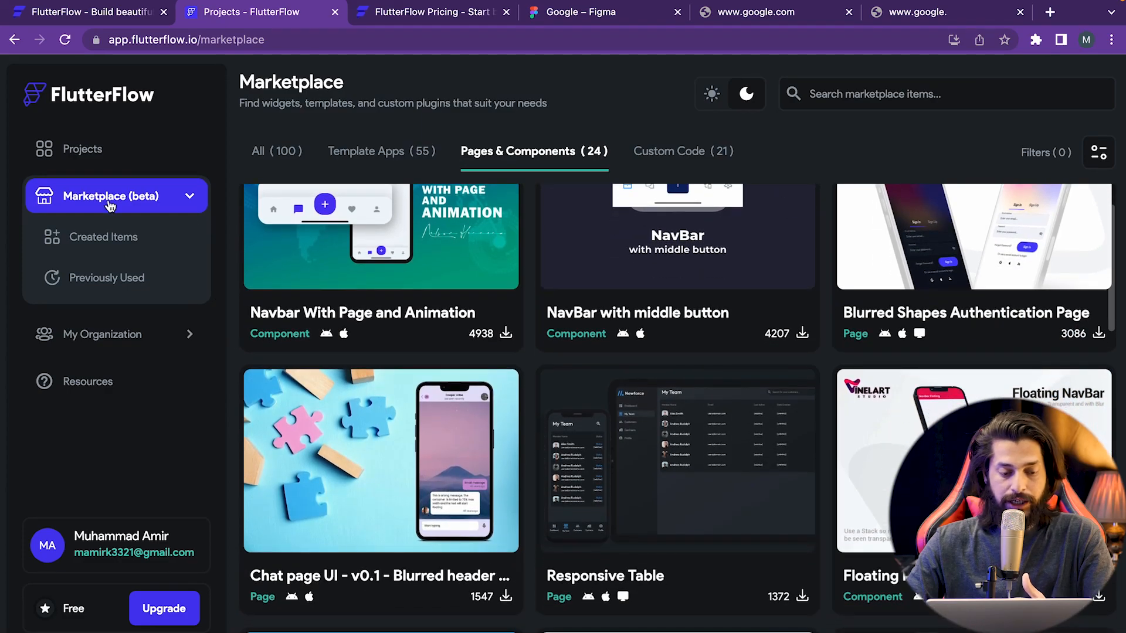
click(102, 335)
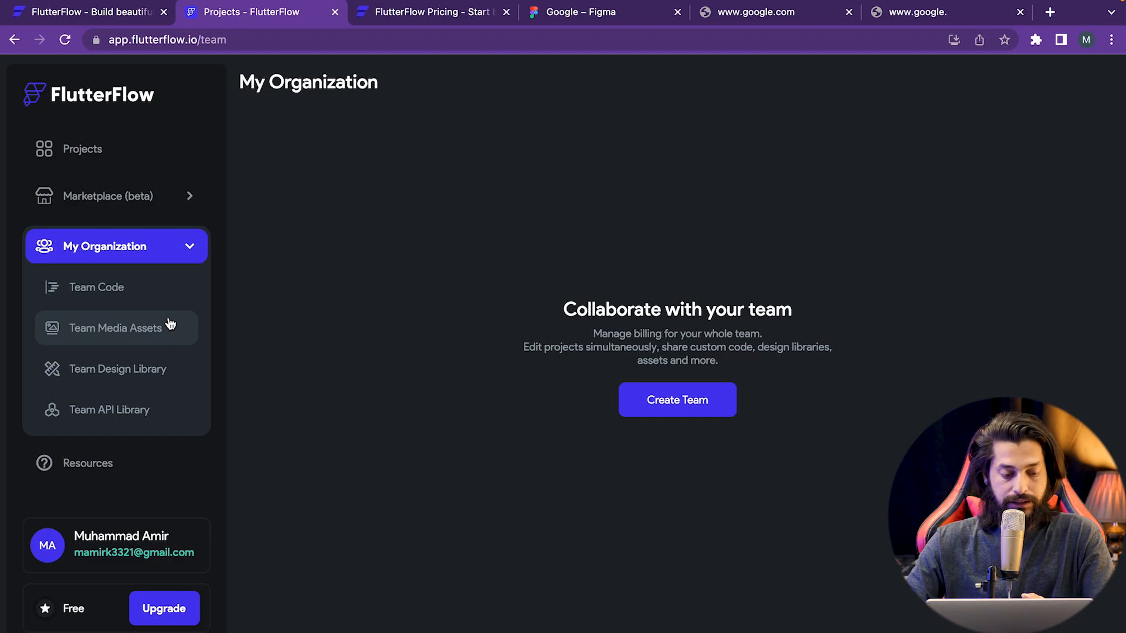
- Open Resources, view the Upgrade plan options, and close the Choose a Plan modal without upgrading
click(112, 464)
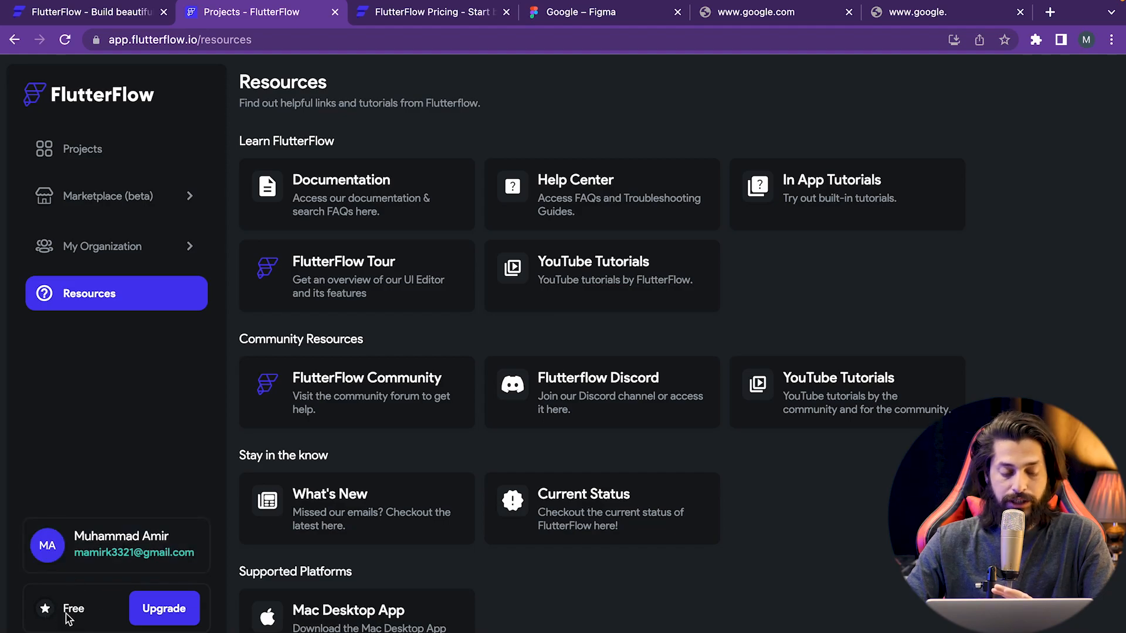
click(164, 609)
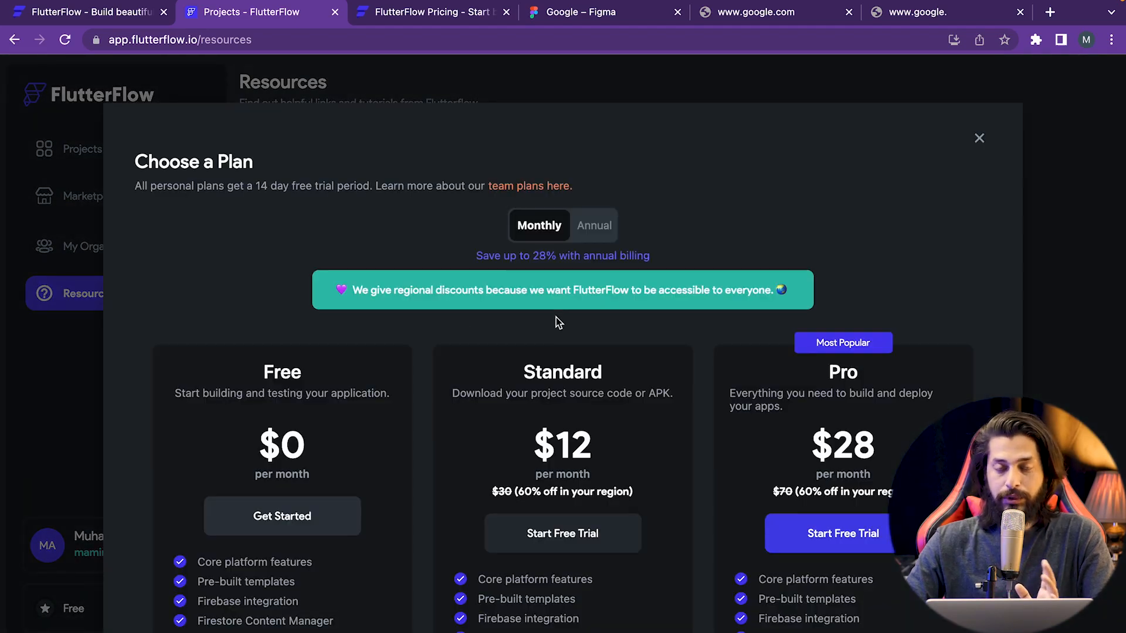
scroll(768, 307, down, 5)
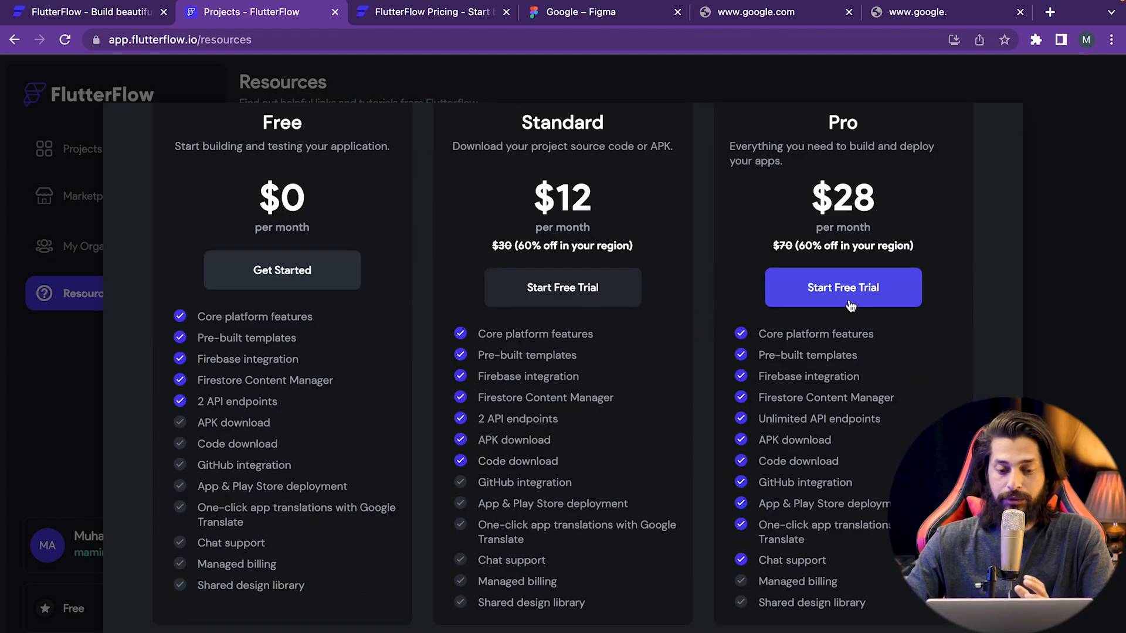
scroll(850, 305, up, 5)
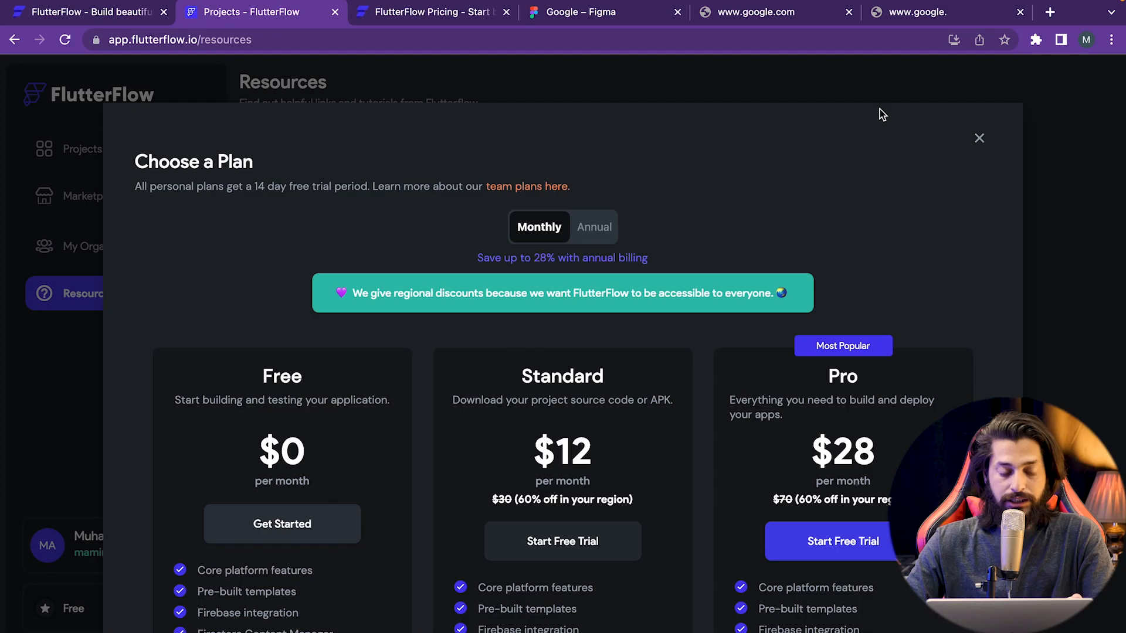
click(979, 138)
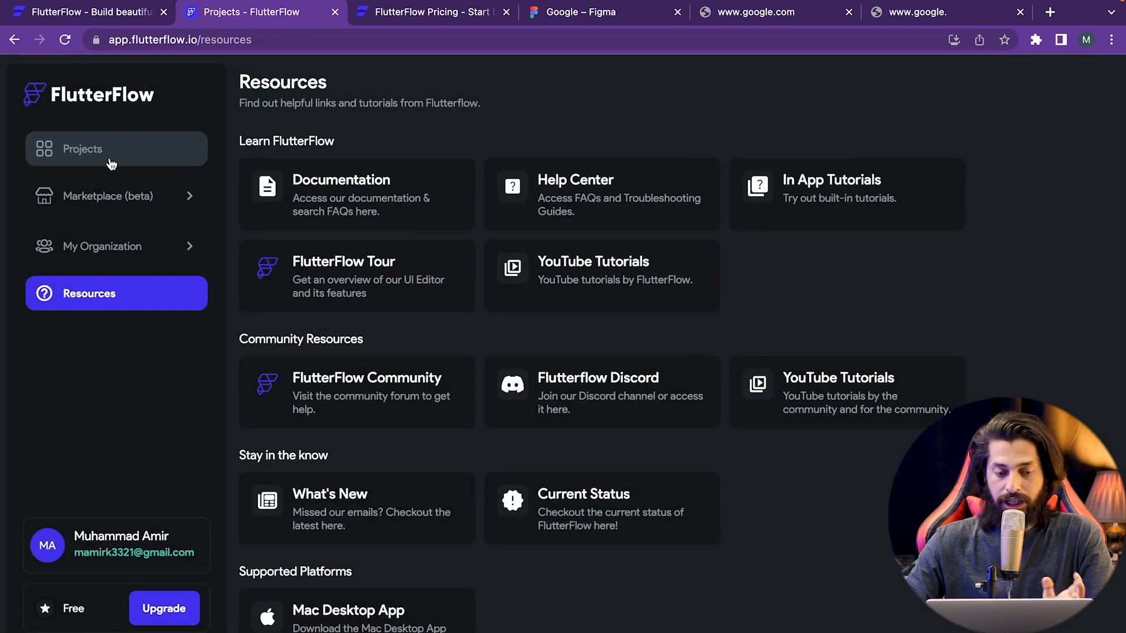
- Return to Projects, switch the dashboard to light theme, then back to dark
click(83, 151)
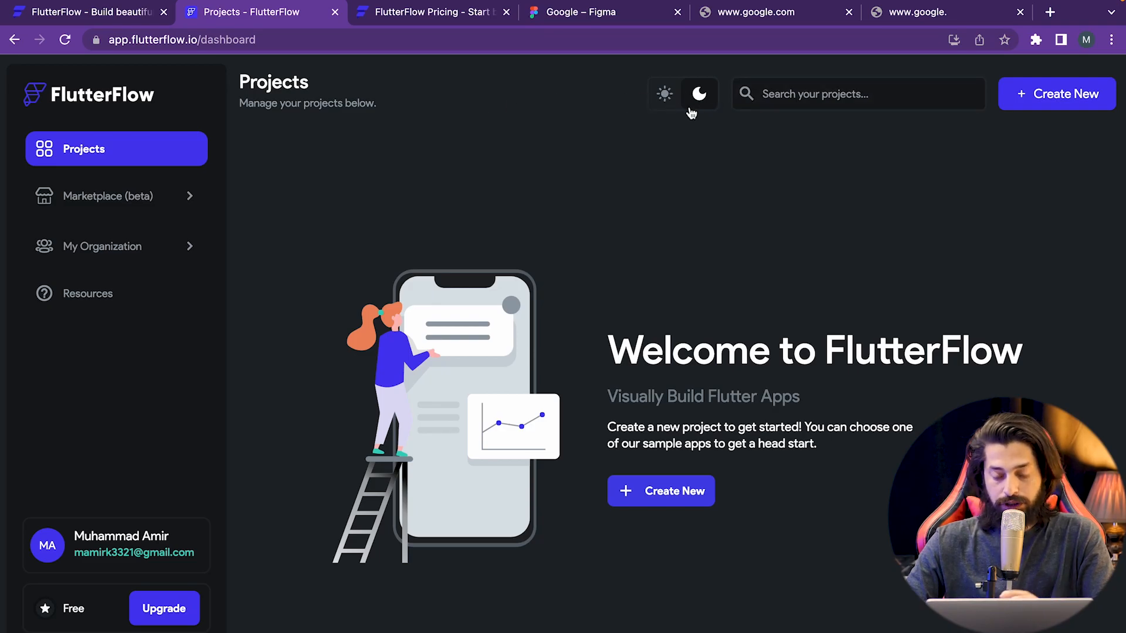
click(667, 106)
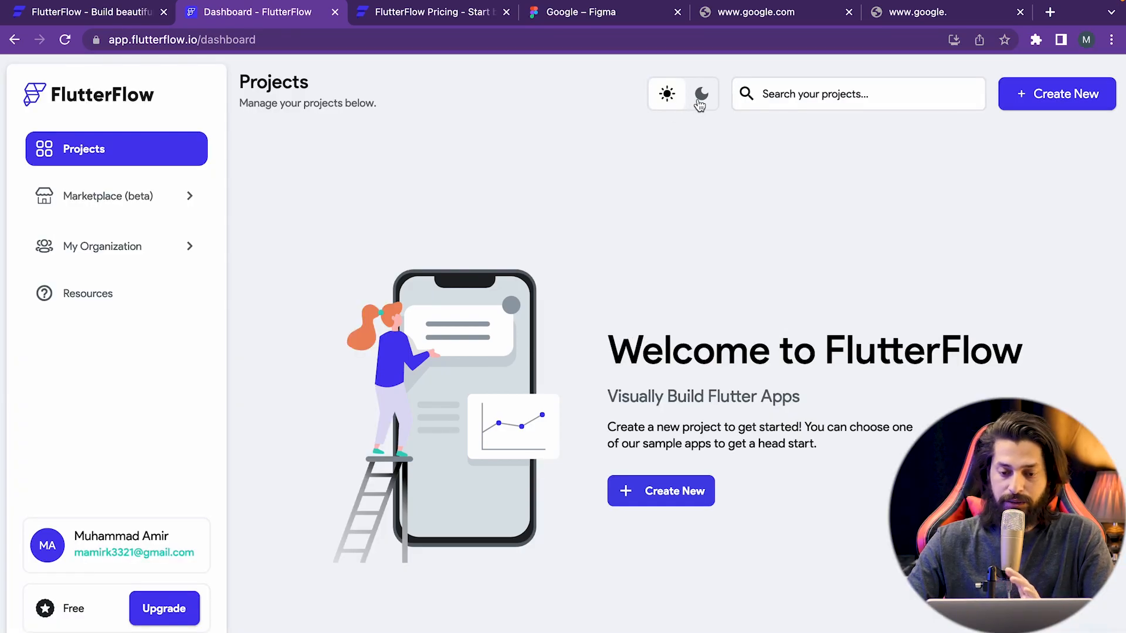
click(699, 104)
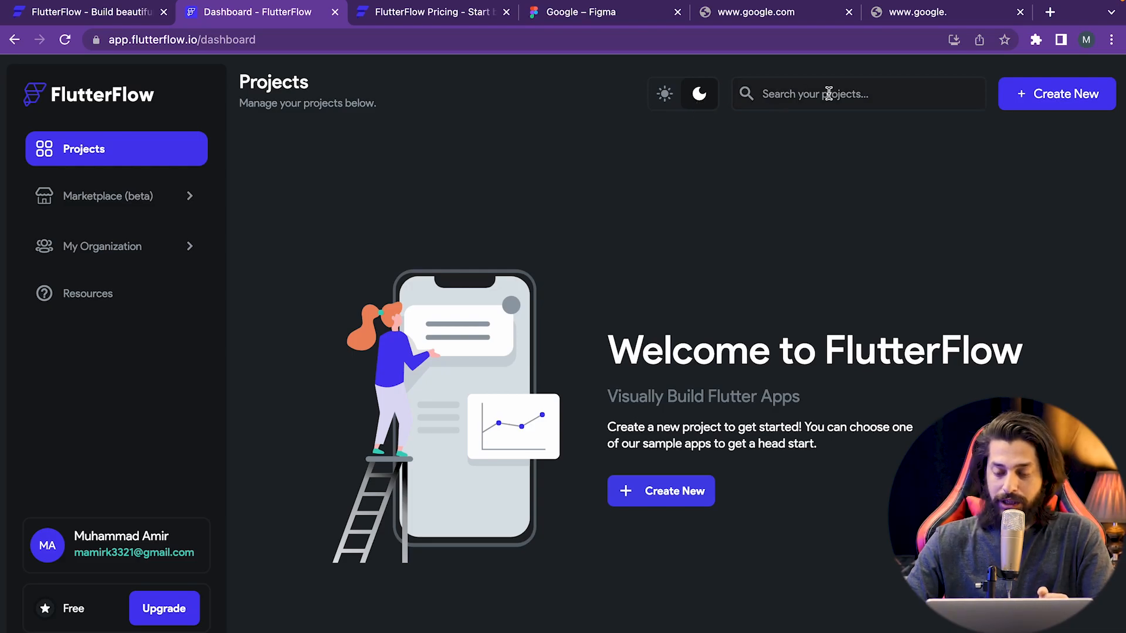
- Start a new project and scroll through the template options
click(1041, 103)
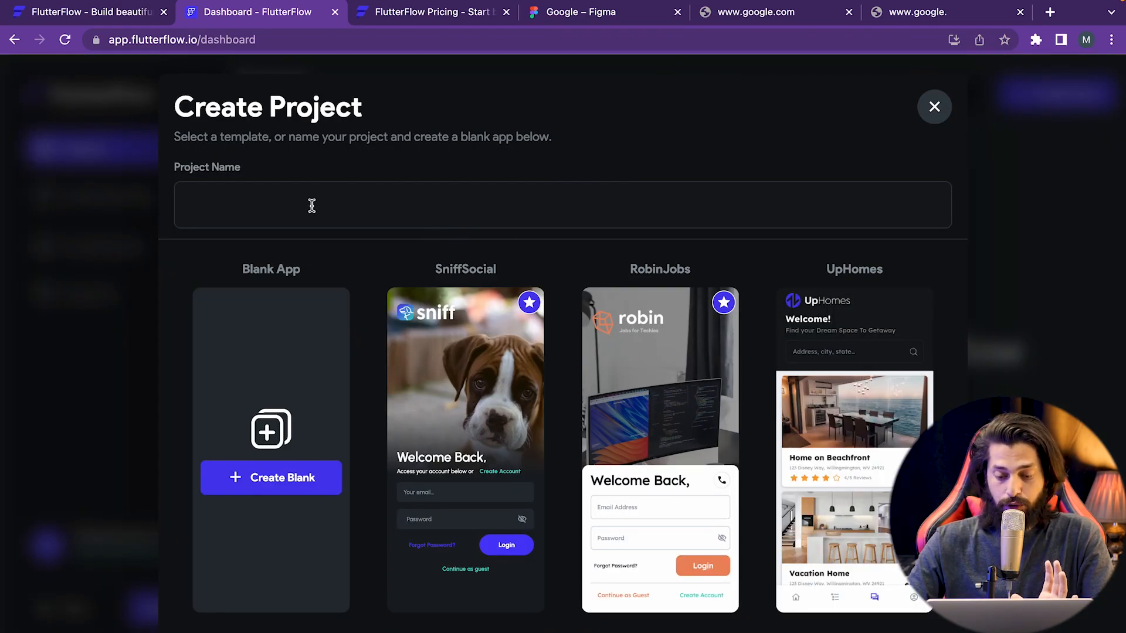
scroll(336, 380, down, 4)
scroll(336, 380, down, 3)
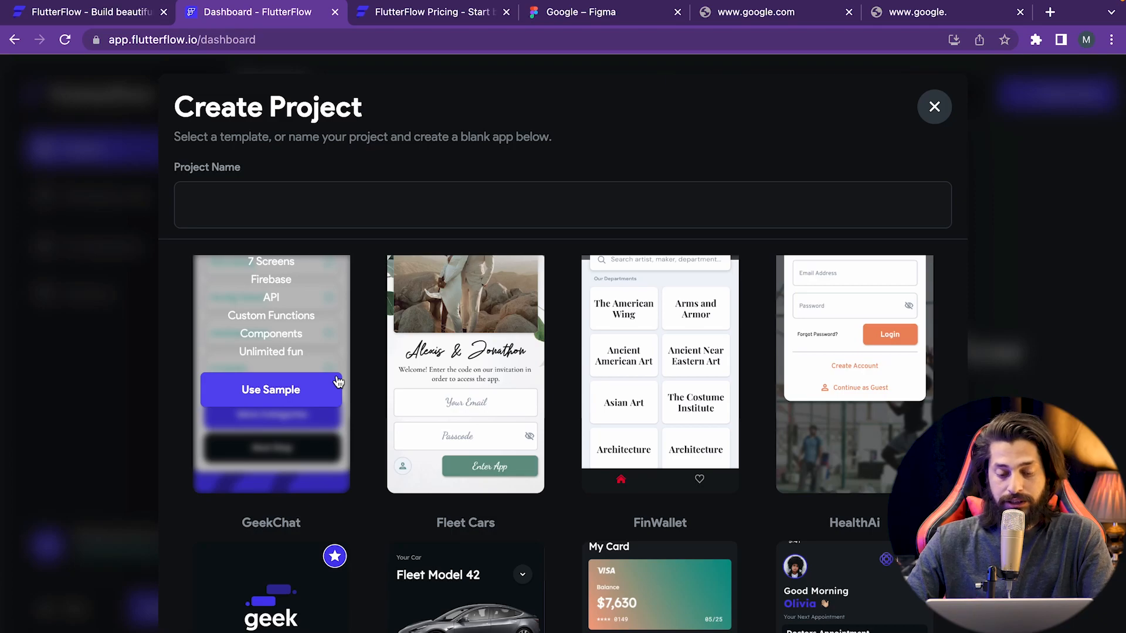
scroll(338, 381, down, 1)
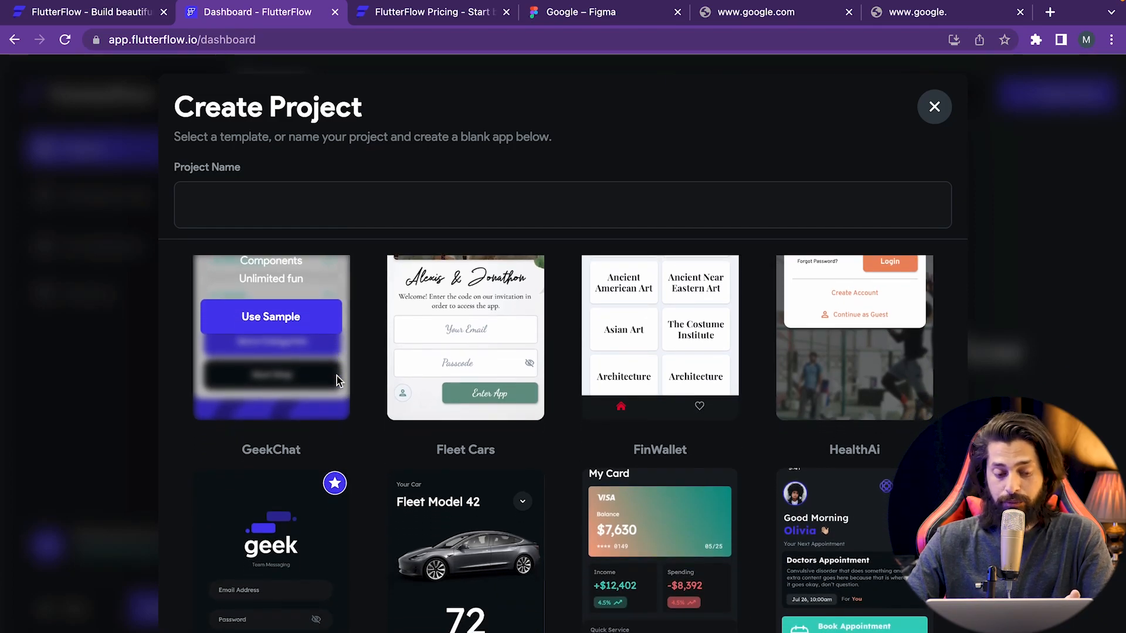
scroll(336, 375, up, 4)
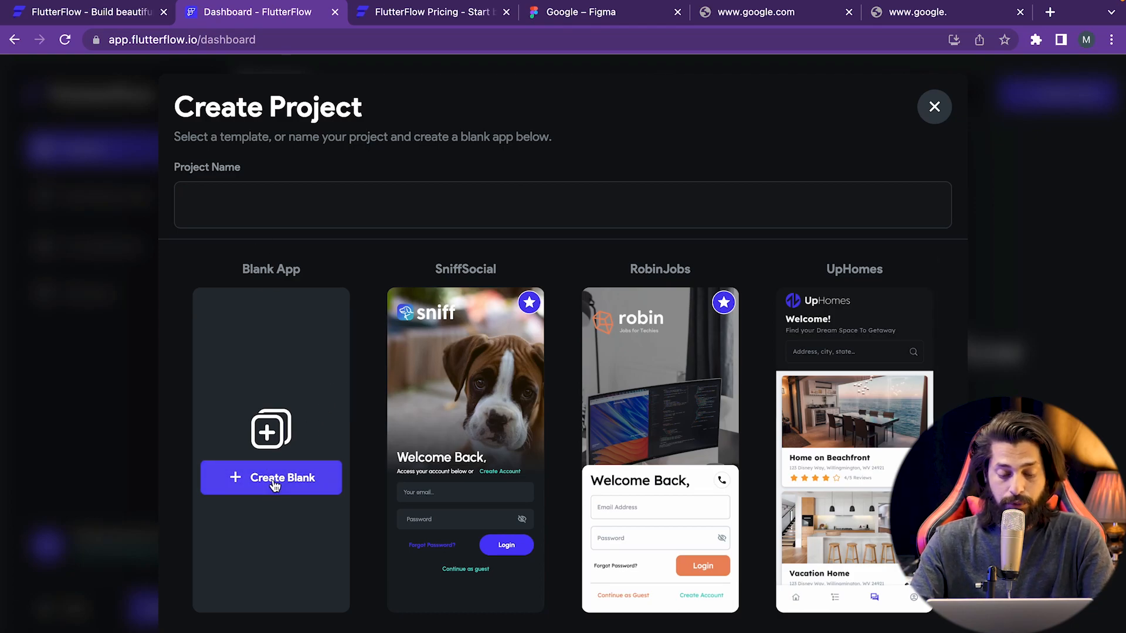
- Name the project 'google' after checking the Figma mockup, and create it as a blank app
click(262, 191)
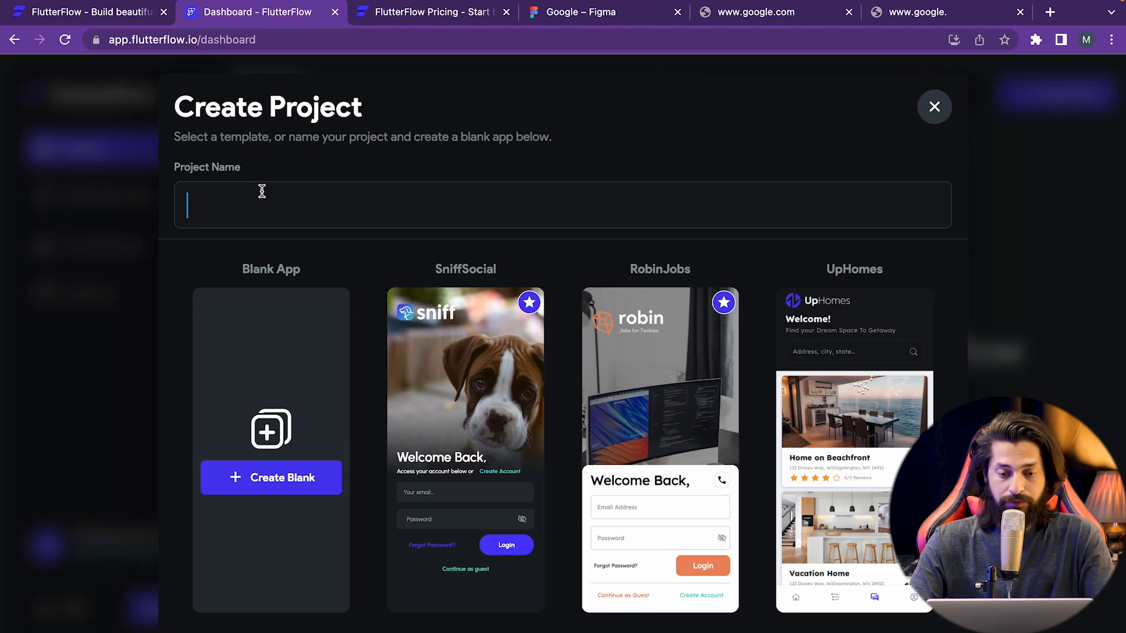
click(533, 17)
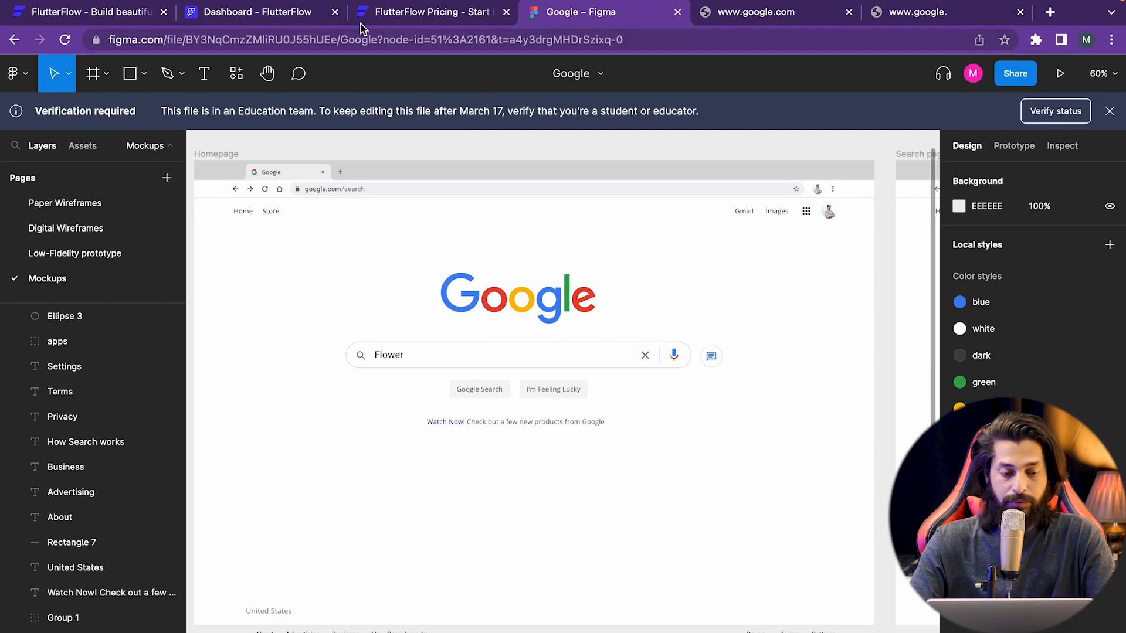
click(303, 17)
text(google)
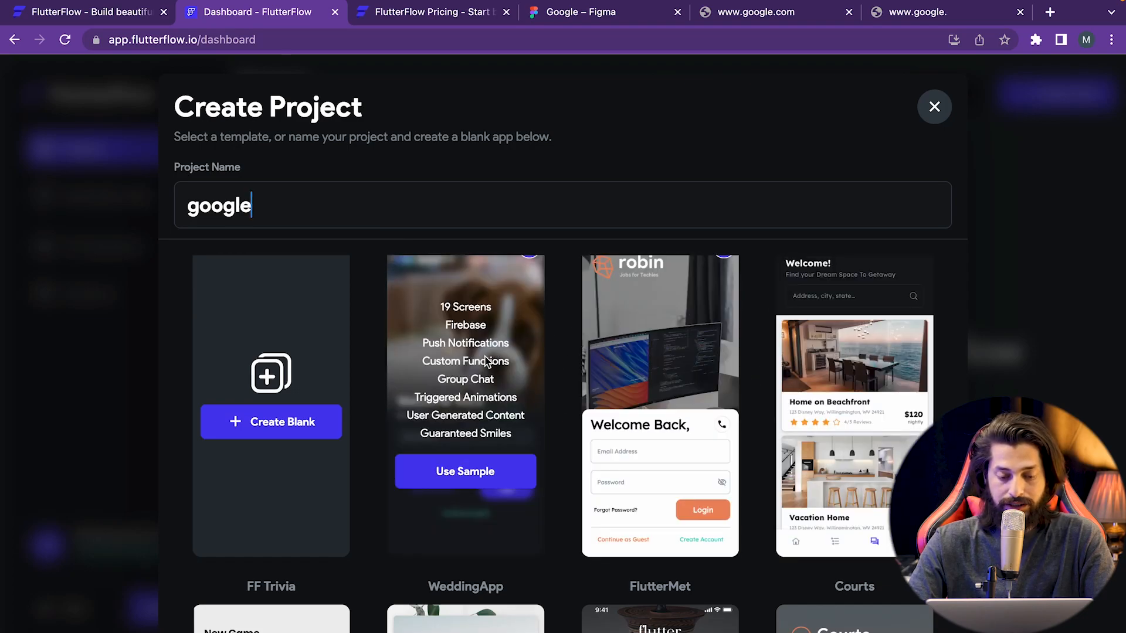
scroll(635, 460, down, 2)
scroll(507, 435, up, 4)
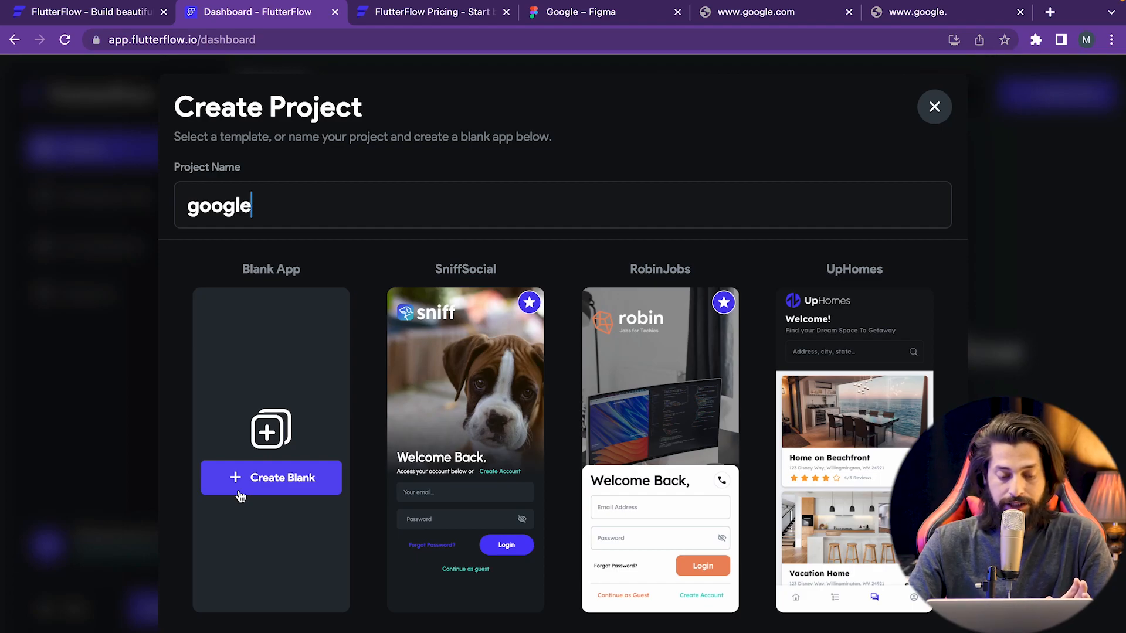
click(235, 486)
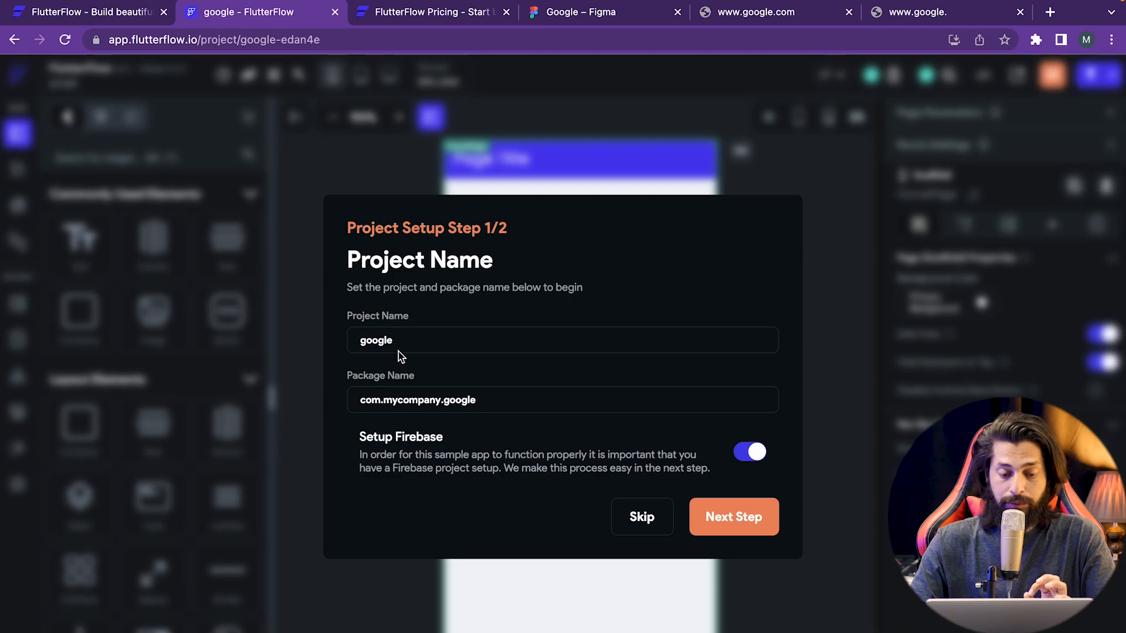
- Review project name google and package name com.mycompany.google, then continue to Step 2/2
drag(400, 351, 353, 345)
drag(493, 400, 350, 402)
click(428, 401)
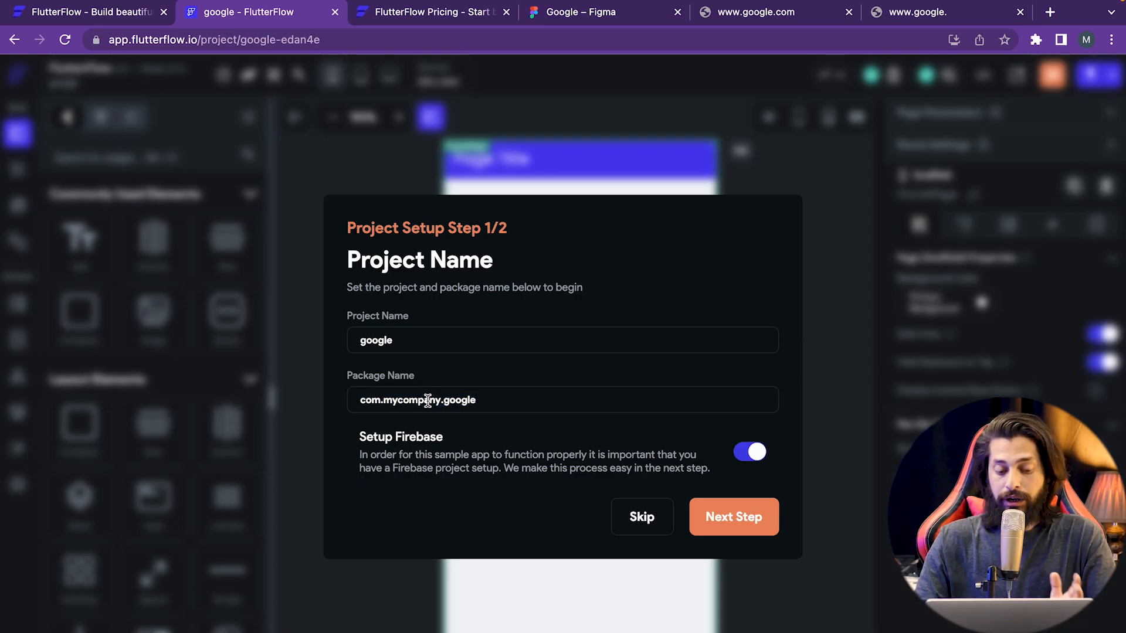
drag(519, 405, 364, 394)
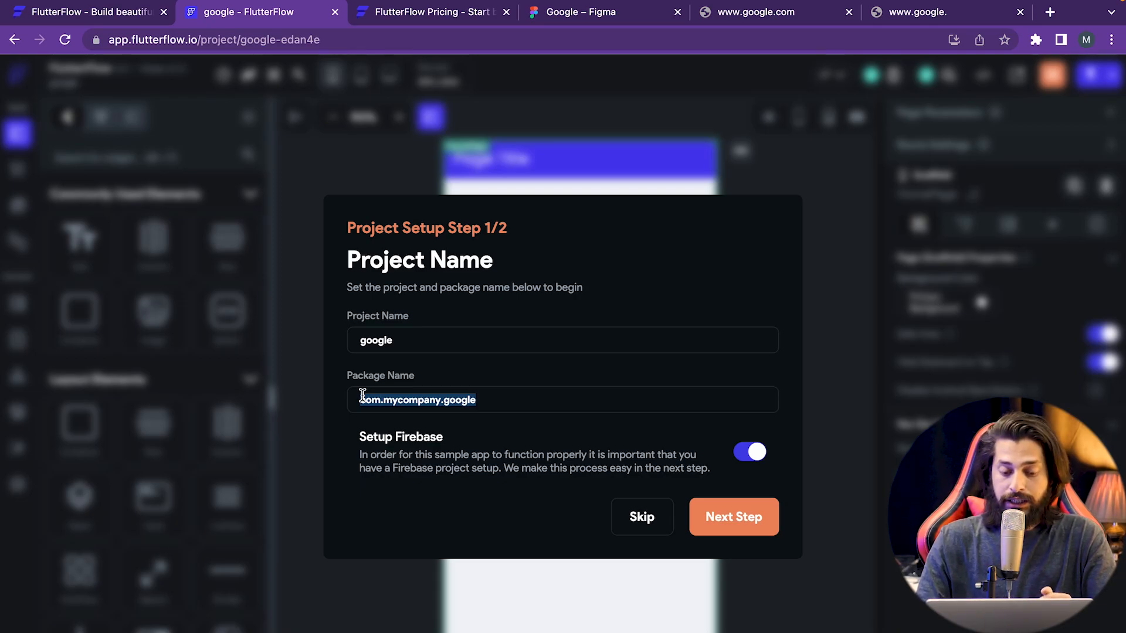
click(447, 406)
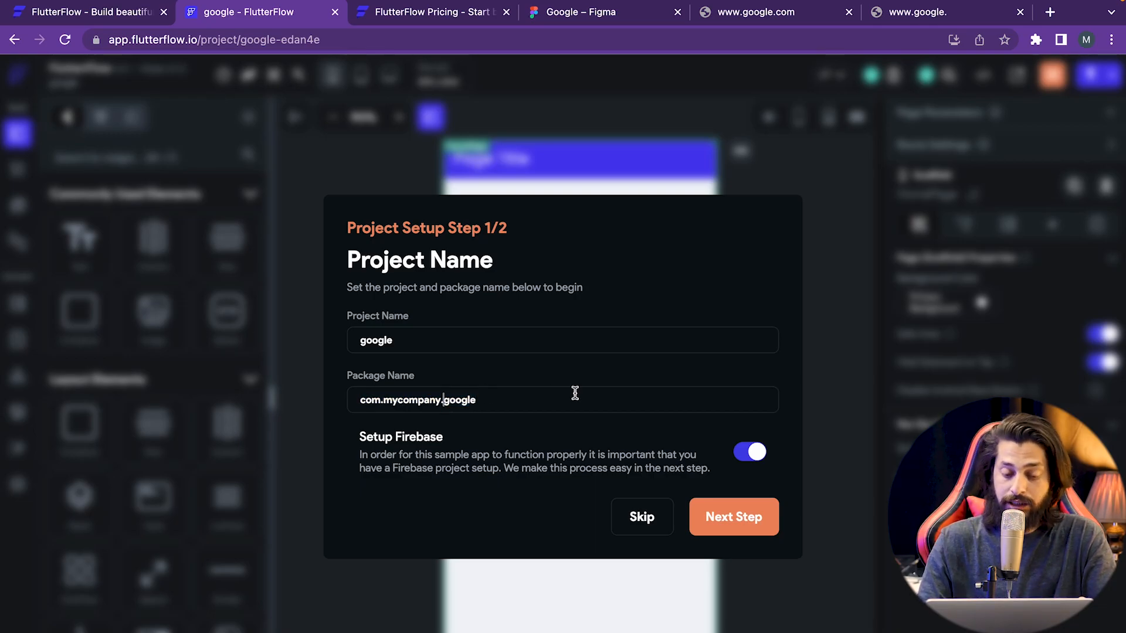
drag(520, 397, 364, 397)
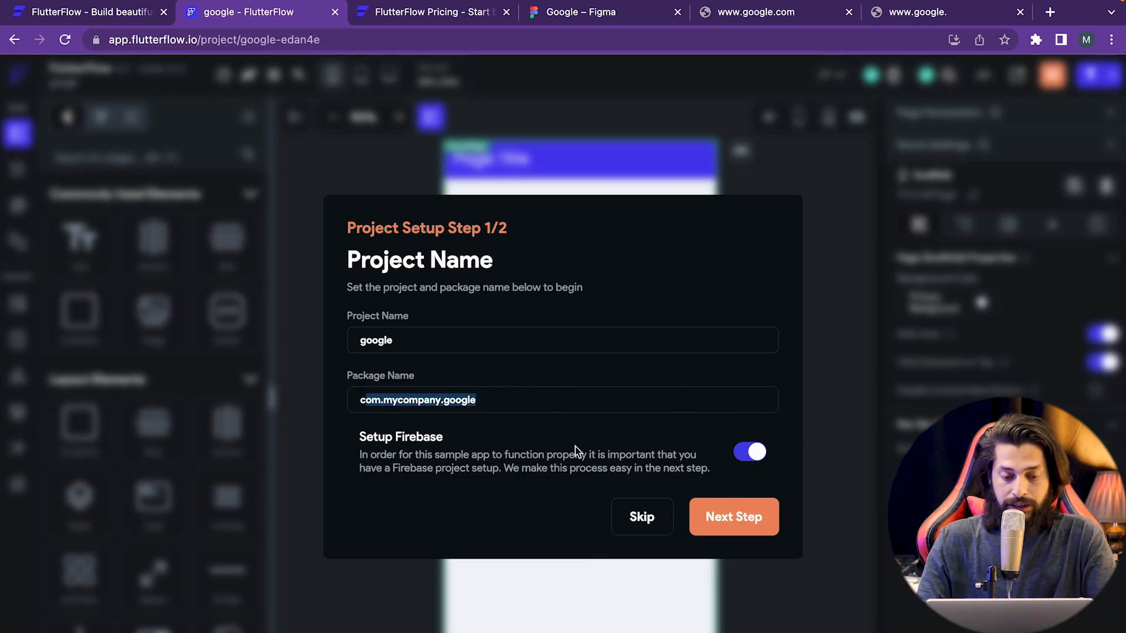
click(742, 522)
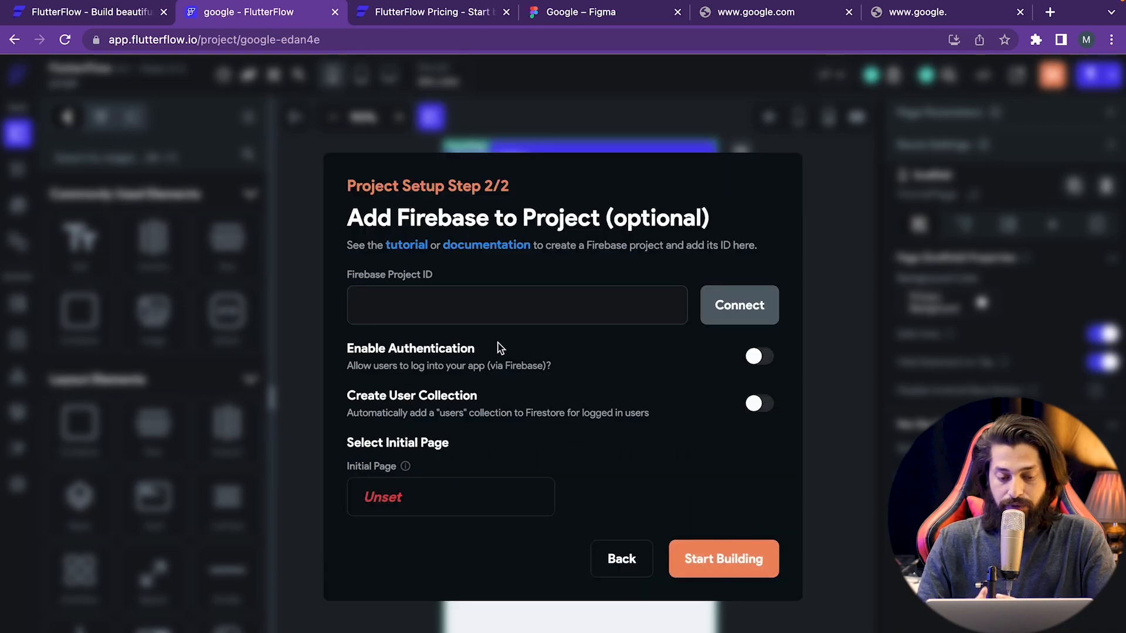
- Leave the Firebase Project ID empty and start building the google project
click(450, 305)
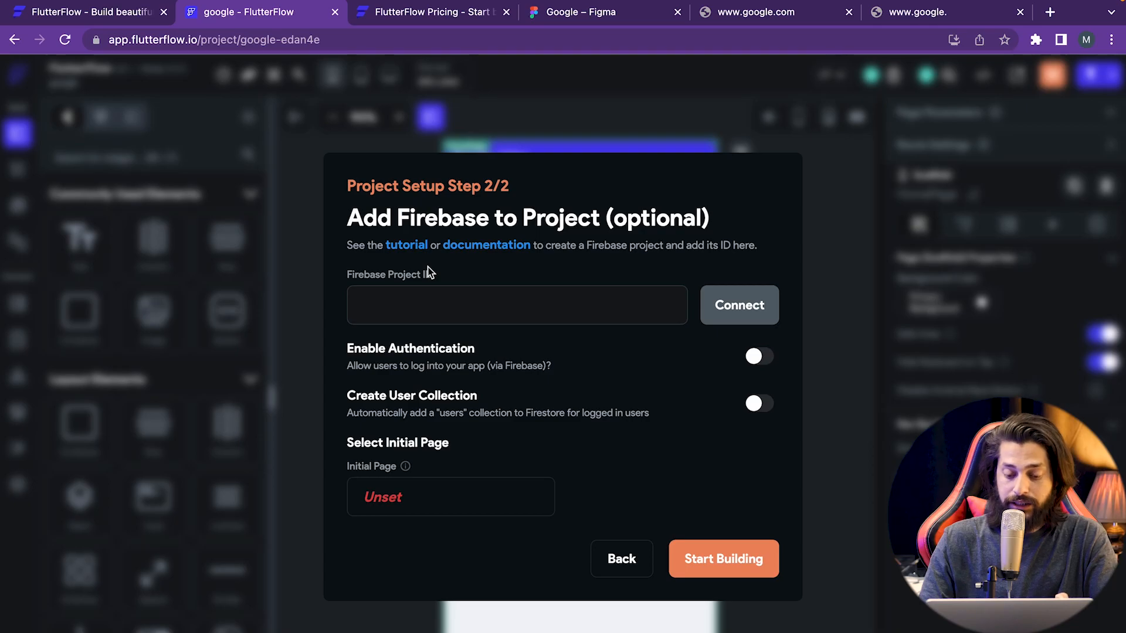
click(727, 569)
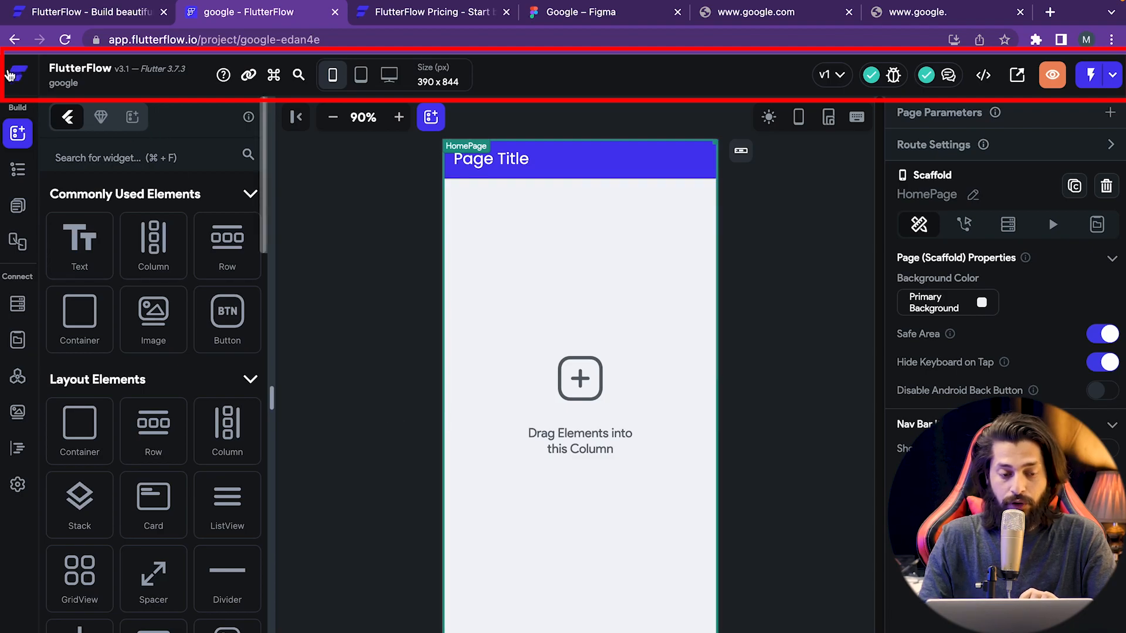
- Copy the link to the current HomePage view and load it in a new browser tab
mouse_move(86, 80)
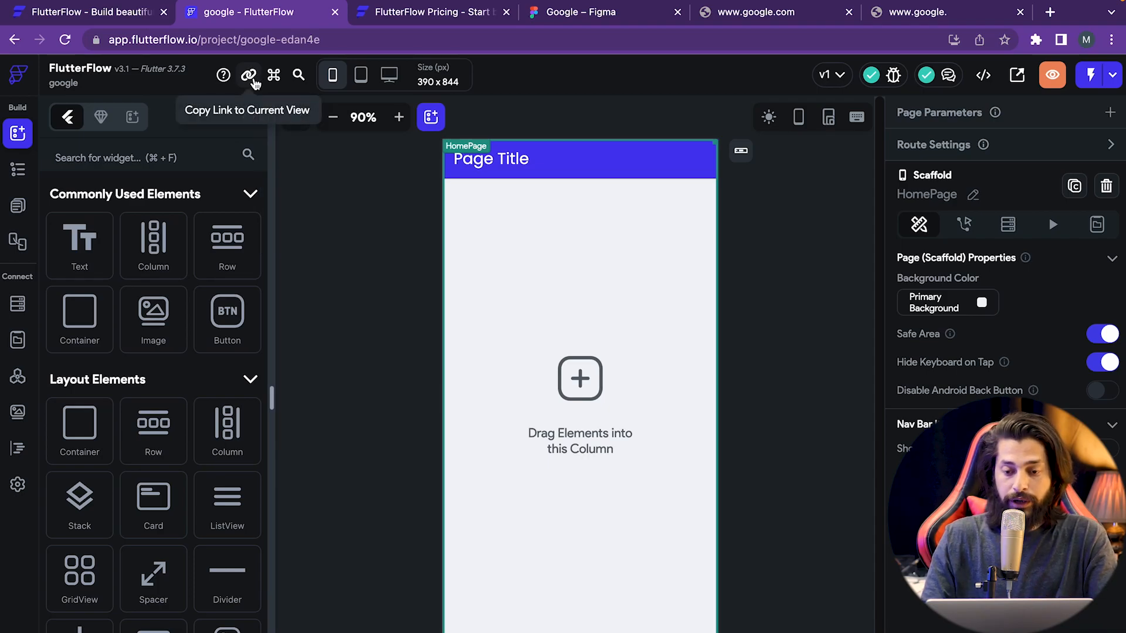
click(249, 76)
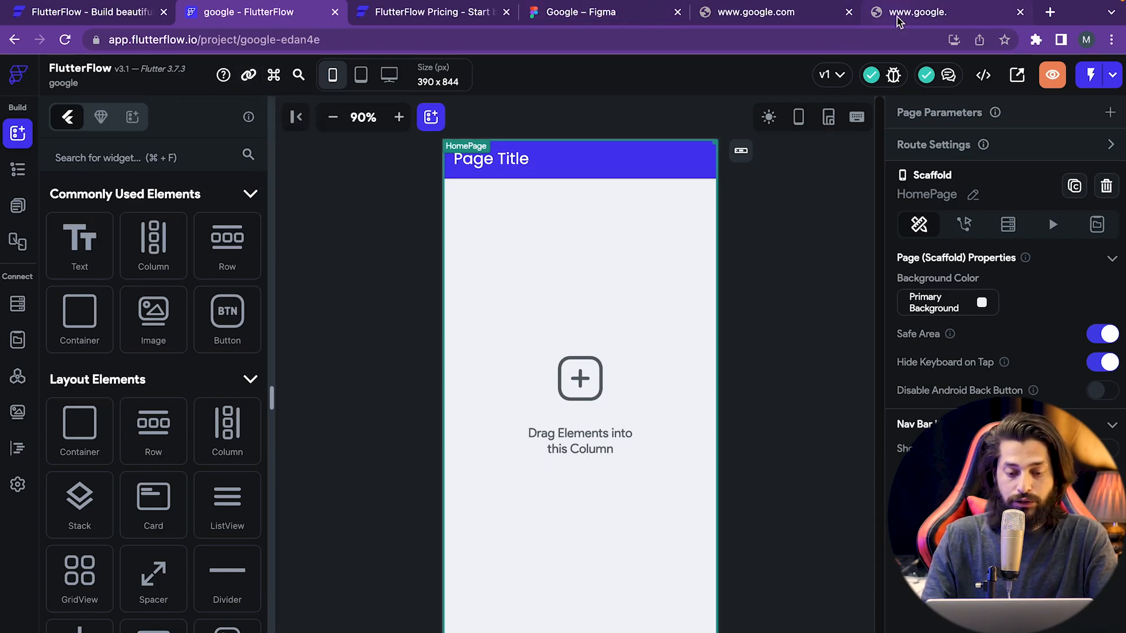
click(1051, 12)
key(Return)
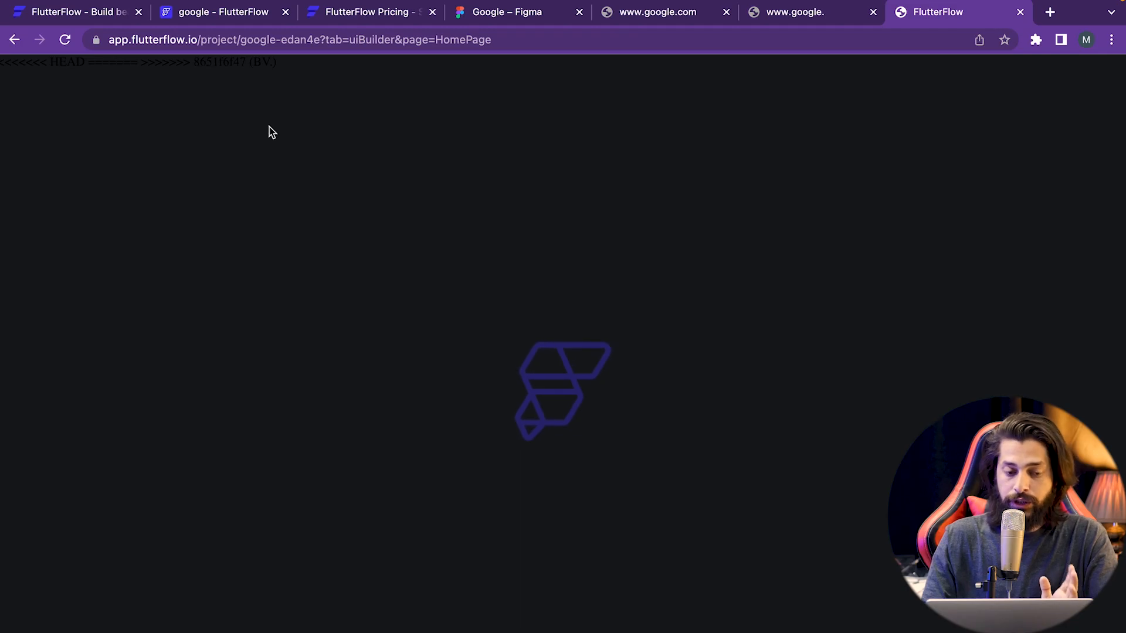
- Check the newly opened project tab, then return to the original editor tab
click(230, 23)
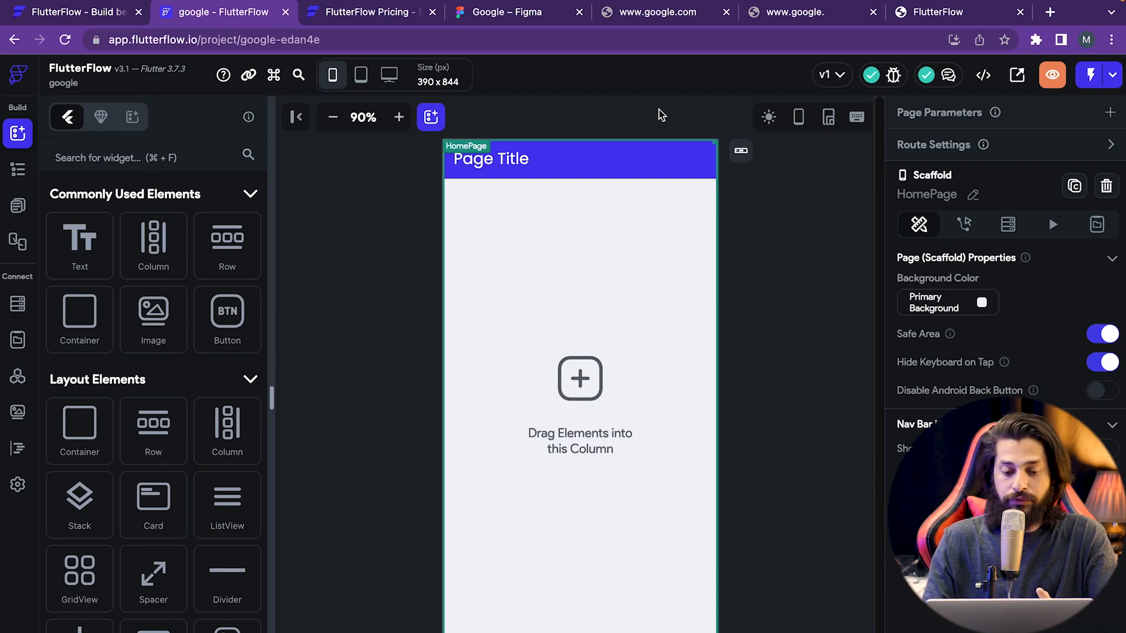
click(953, 22)
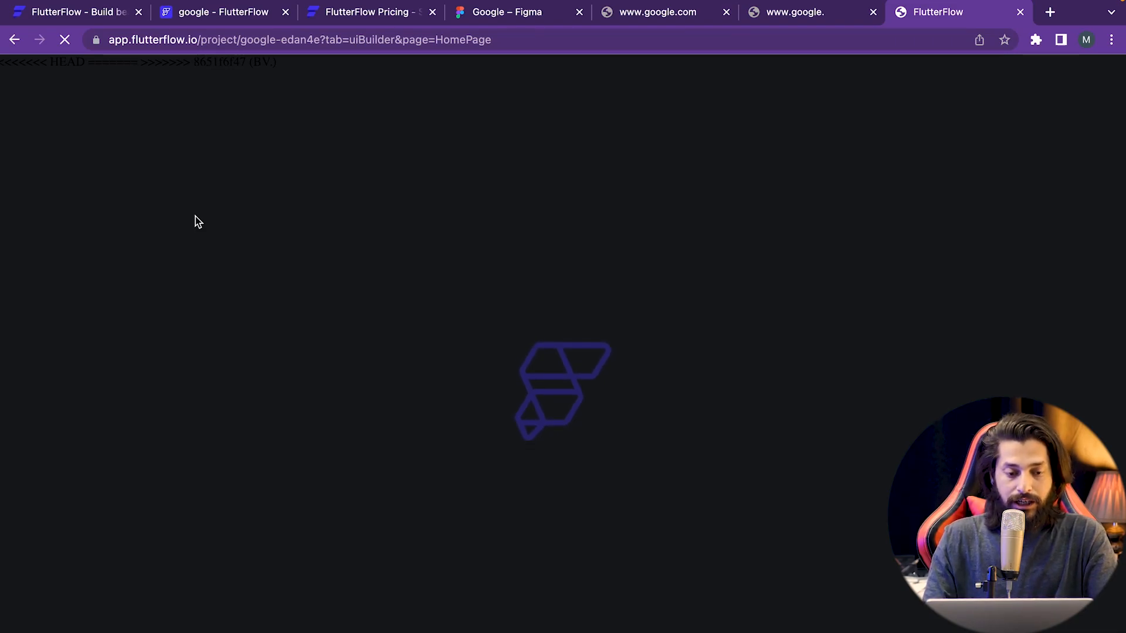
click(176, 14)
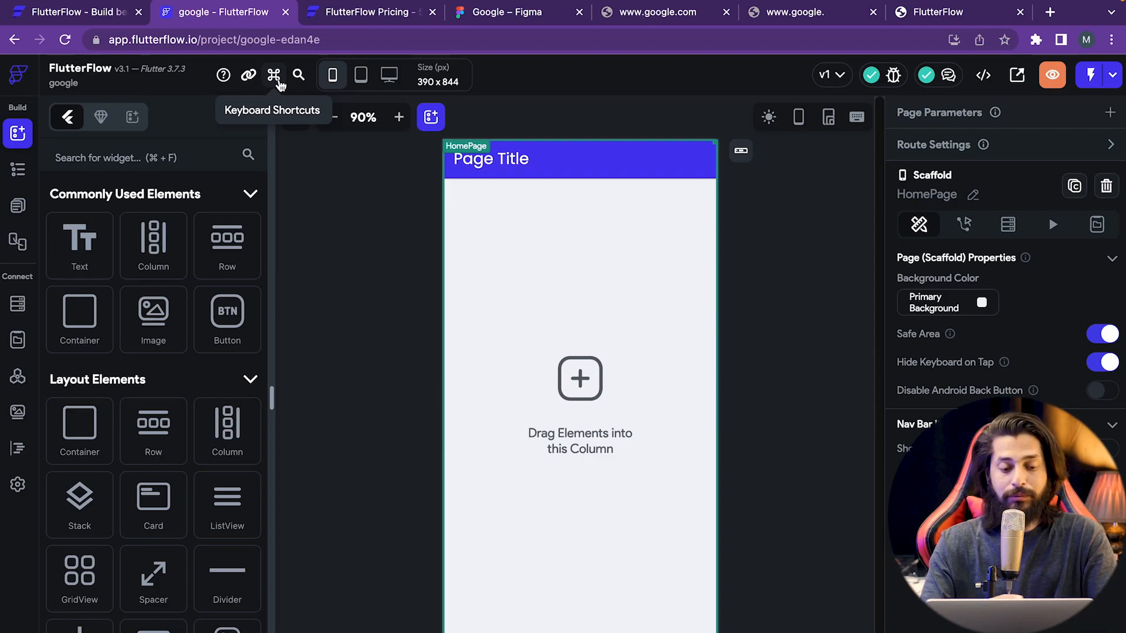
click(279, 84)
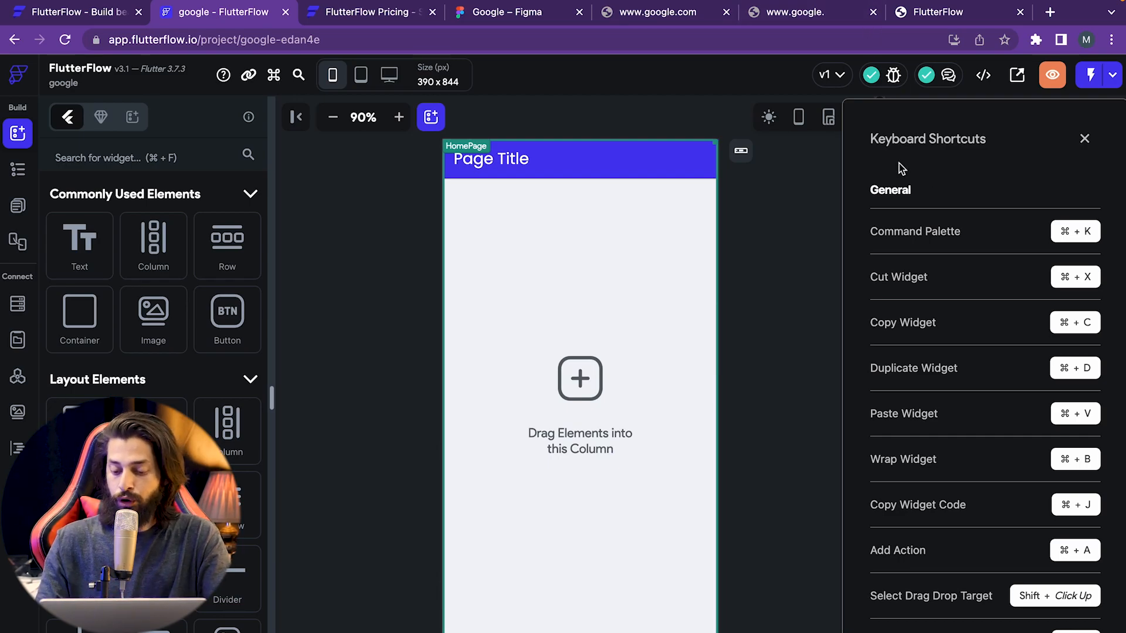
scroll(954, 488, down, 5)
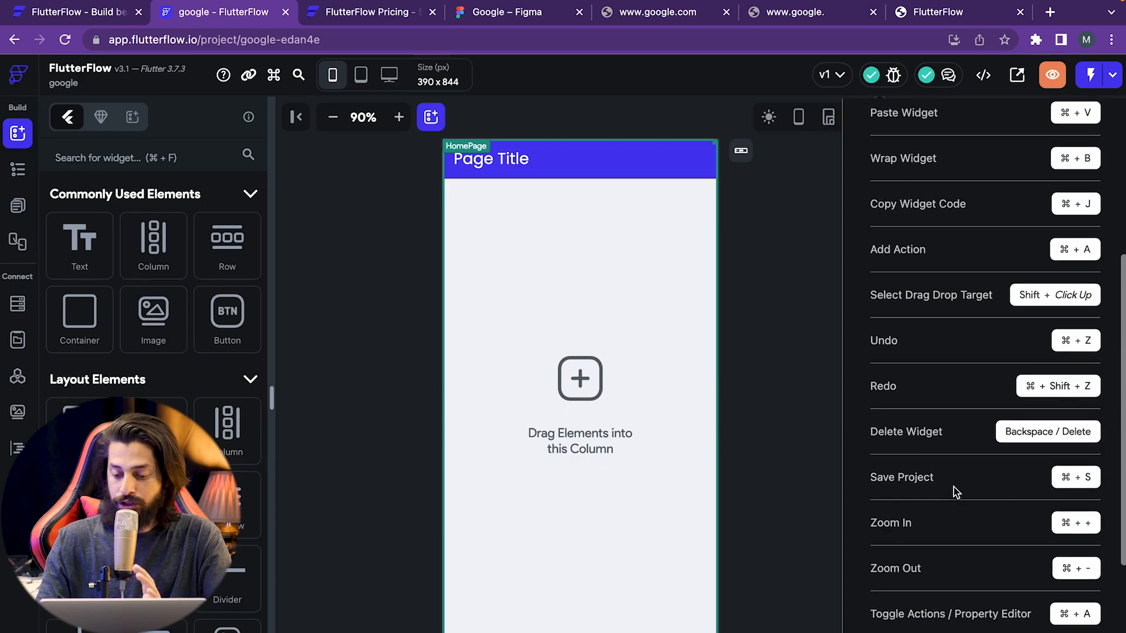
scroll(953, 492, down, 3)
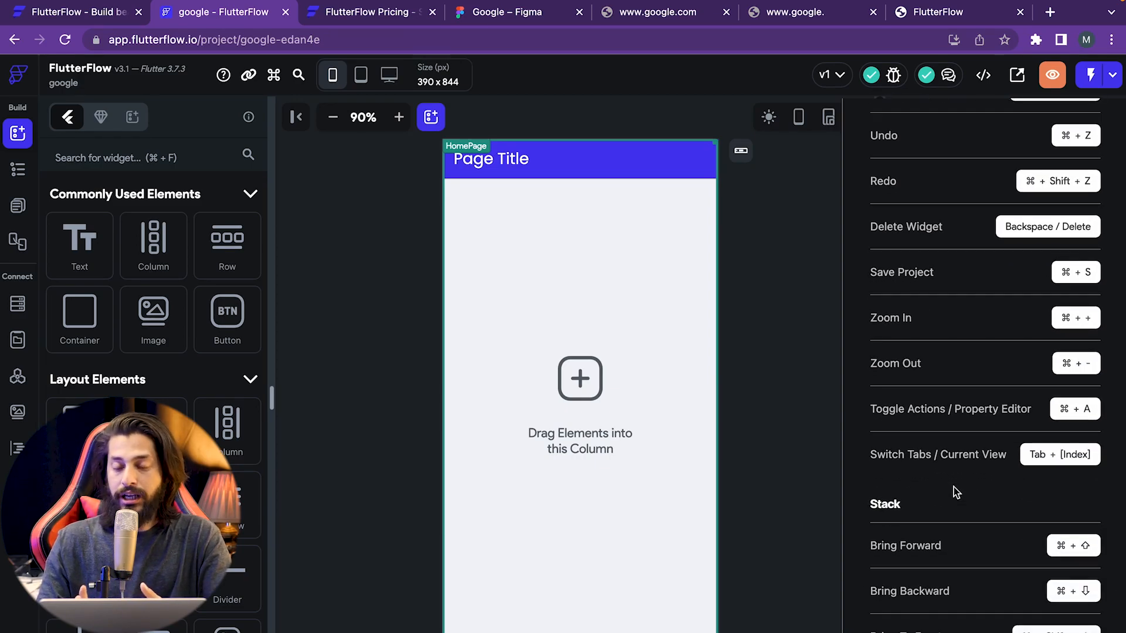
scroll(953, 486, up, 10)
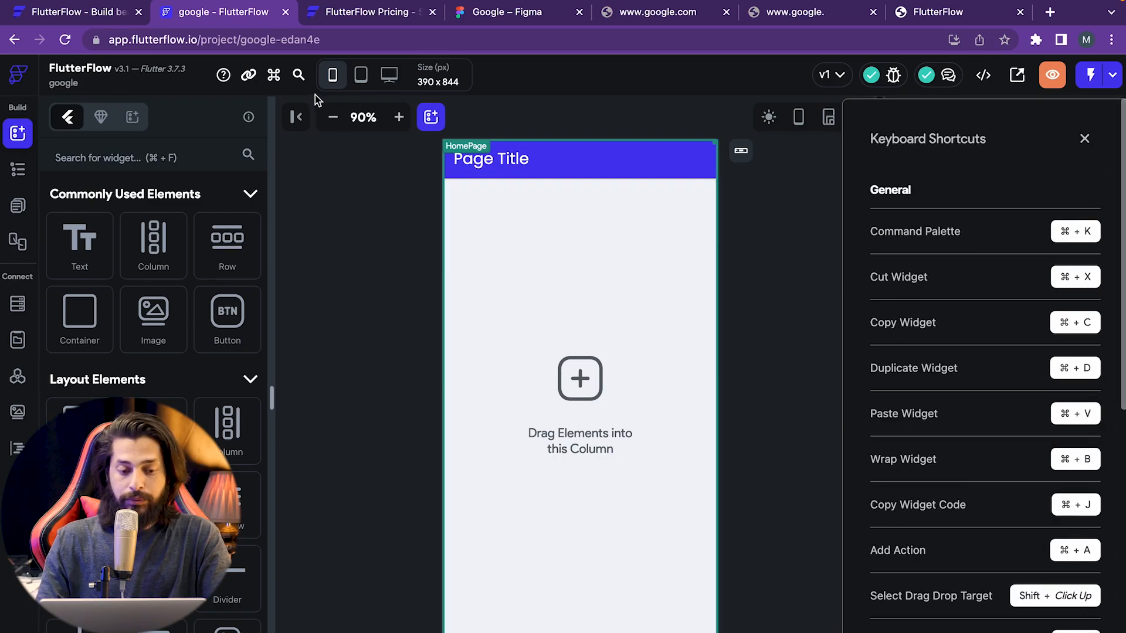
click(273, 75)
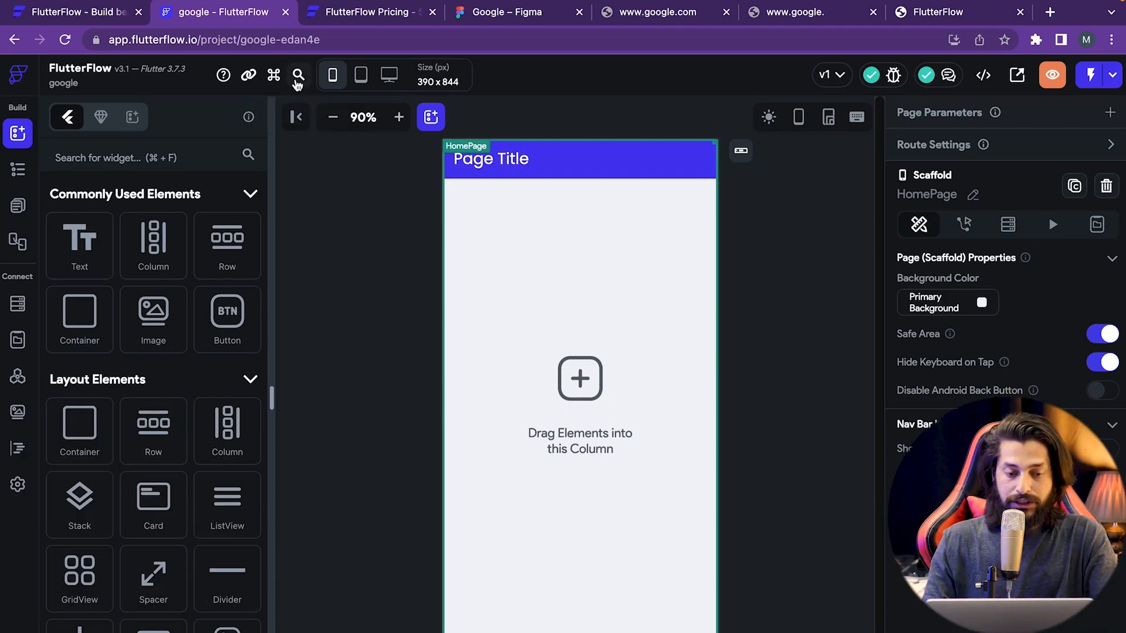
click(297, 76)
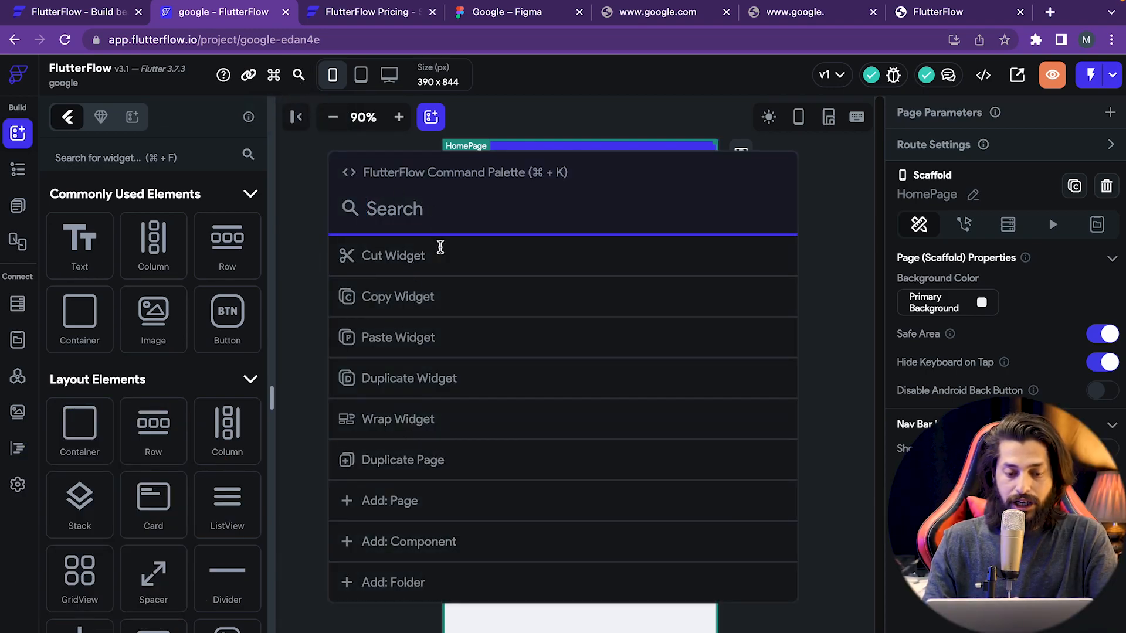
scroll(412, 441, down, 1)
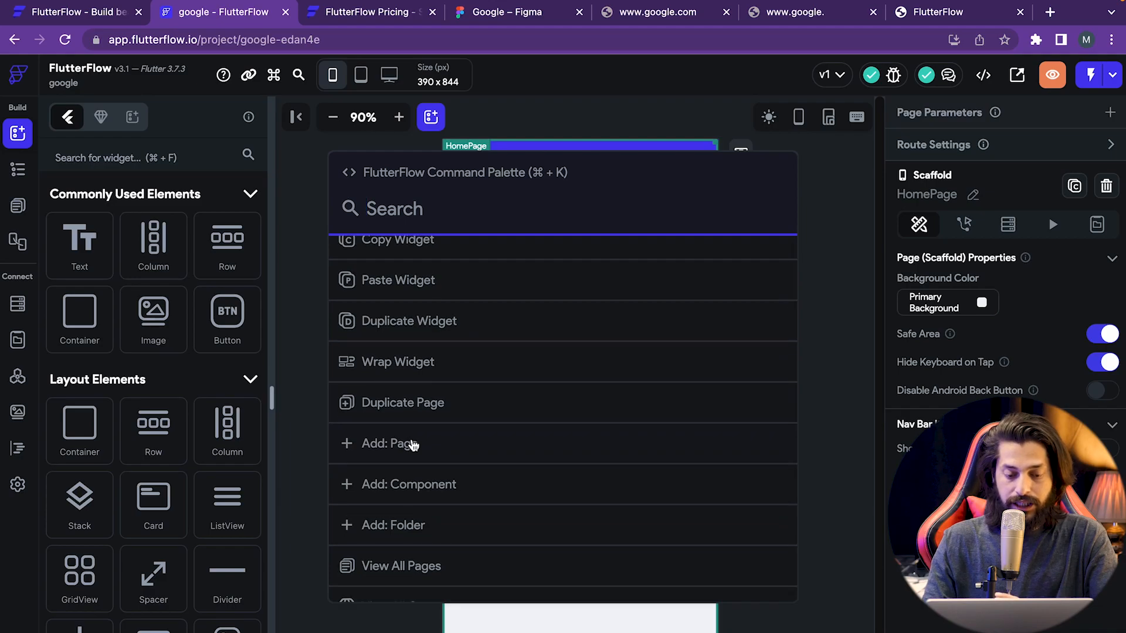
scroll(412, 444, up, 1)
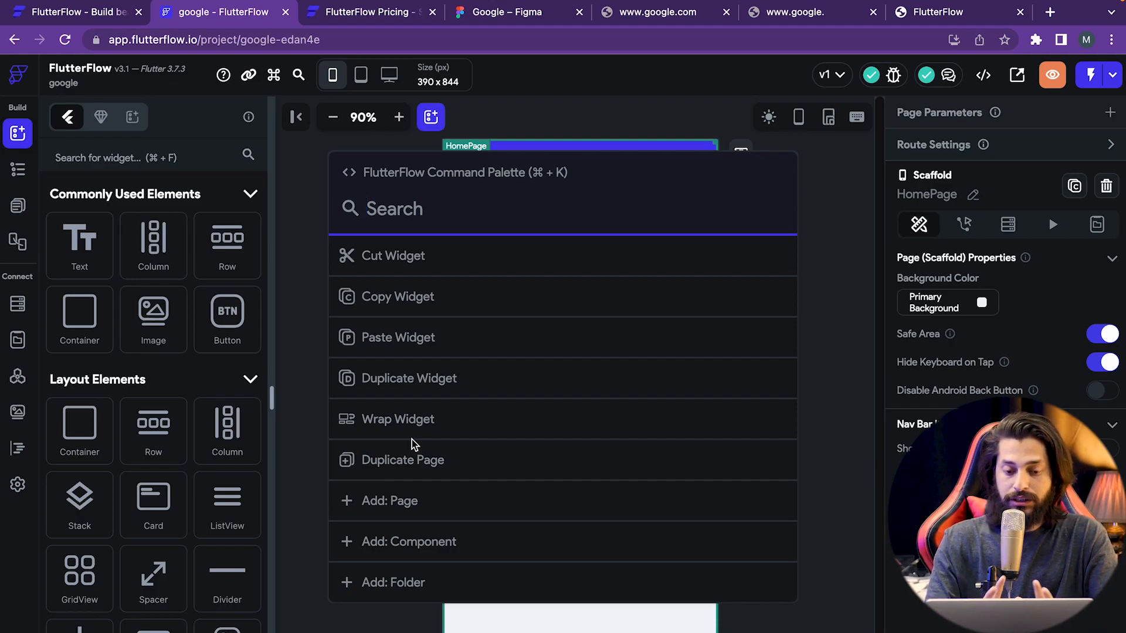
click(325, 143)
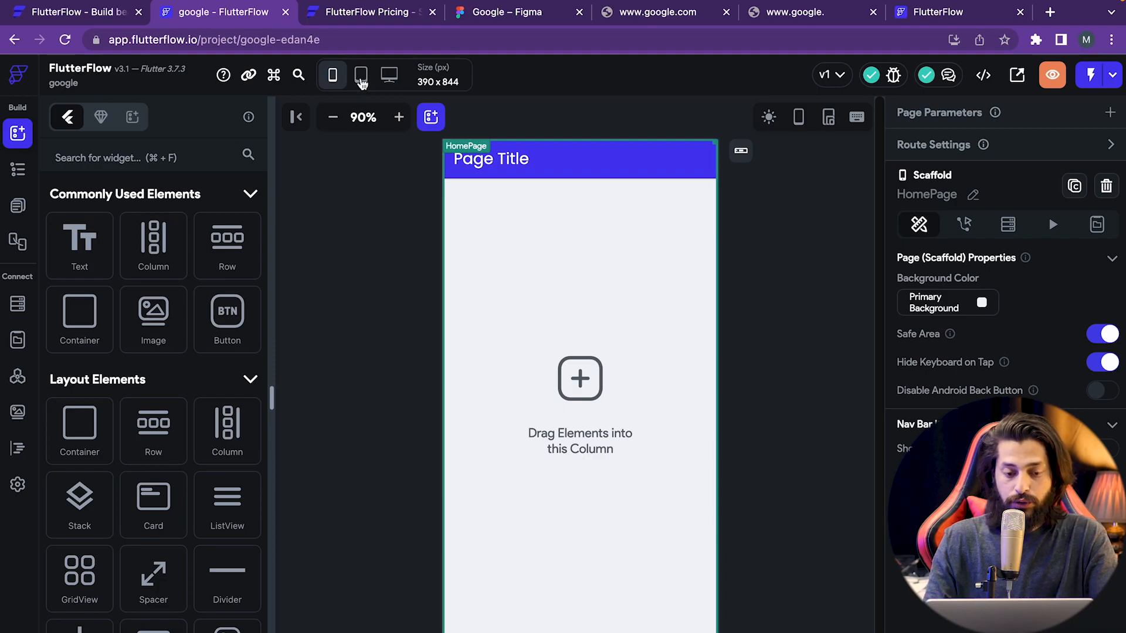
- Switch the canvas preview from iPad Pro 11" to iPad Pro 12.9", then to Macbook Pro 14" (1512 x 982)
mouse_move(361, 80)
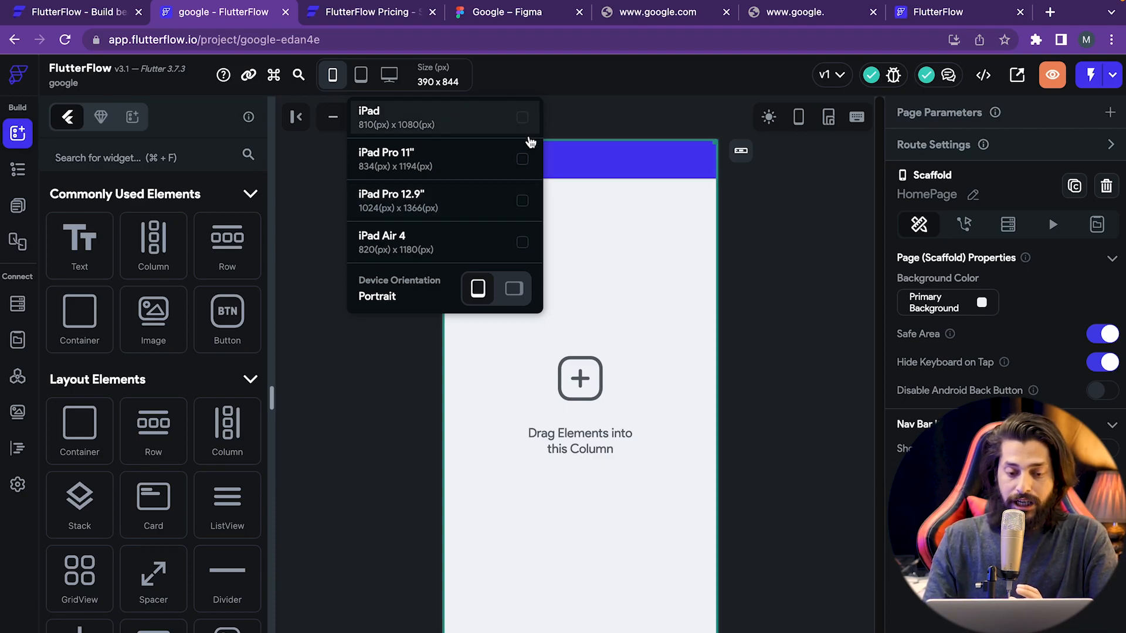
click(522, 160)
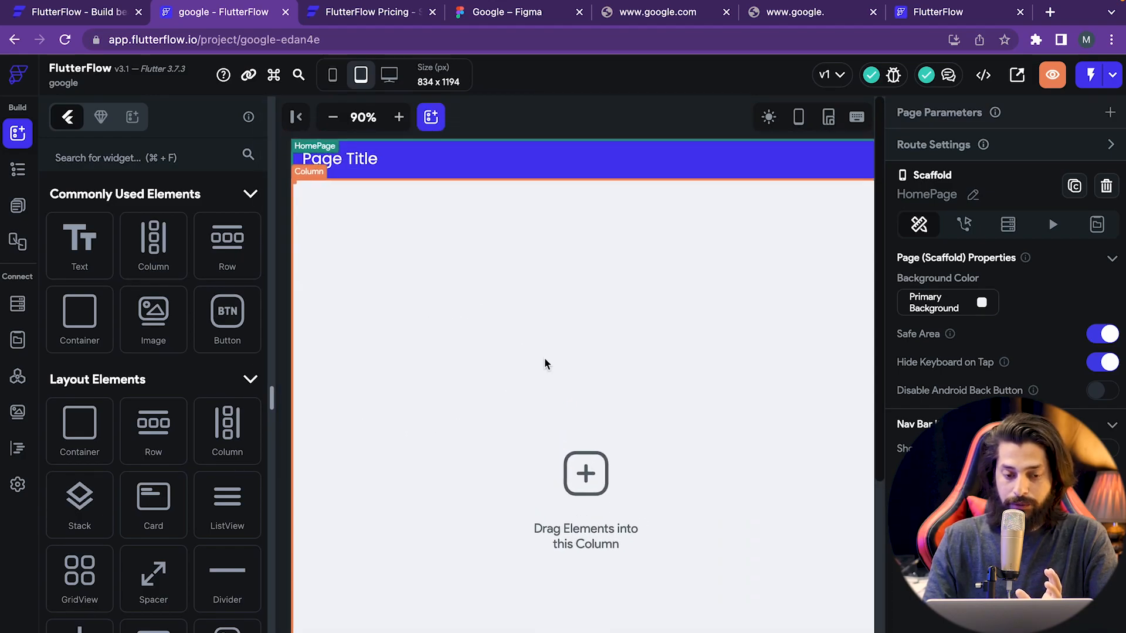
click(367, 81)
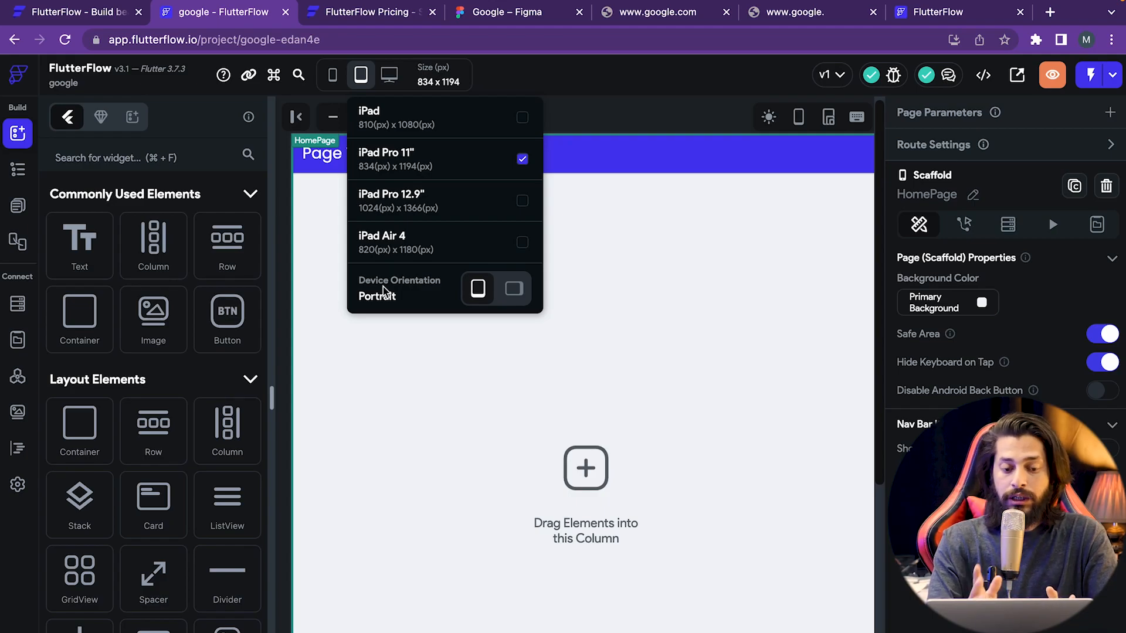
click(392, 201)
mouse_move(387, 84)
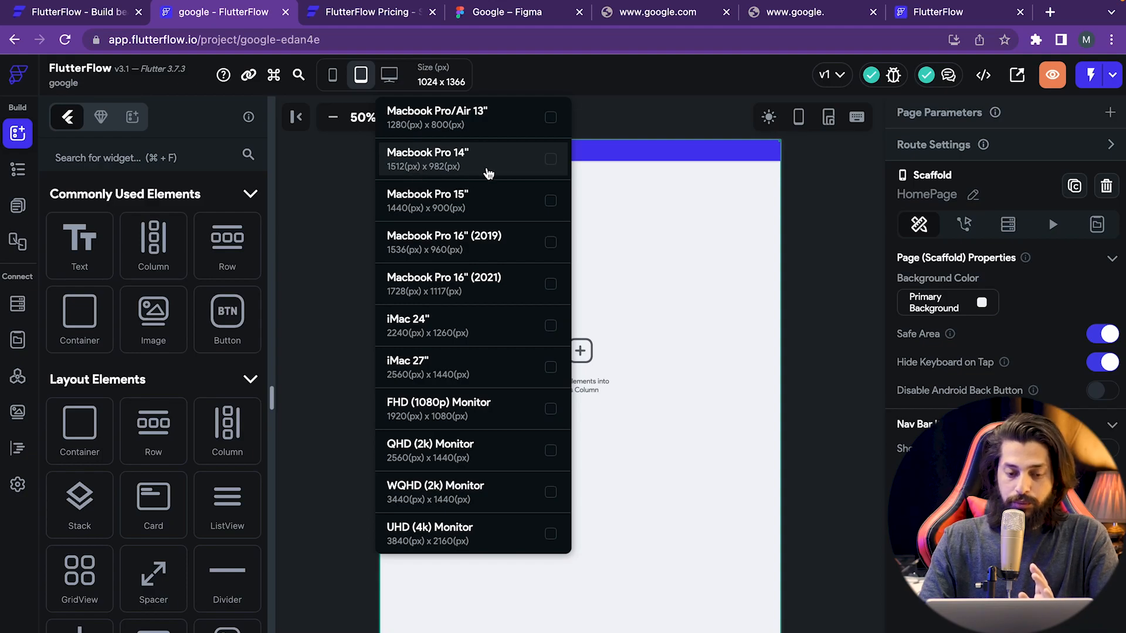
click(551, 161)
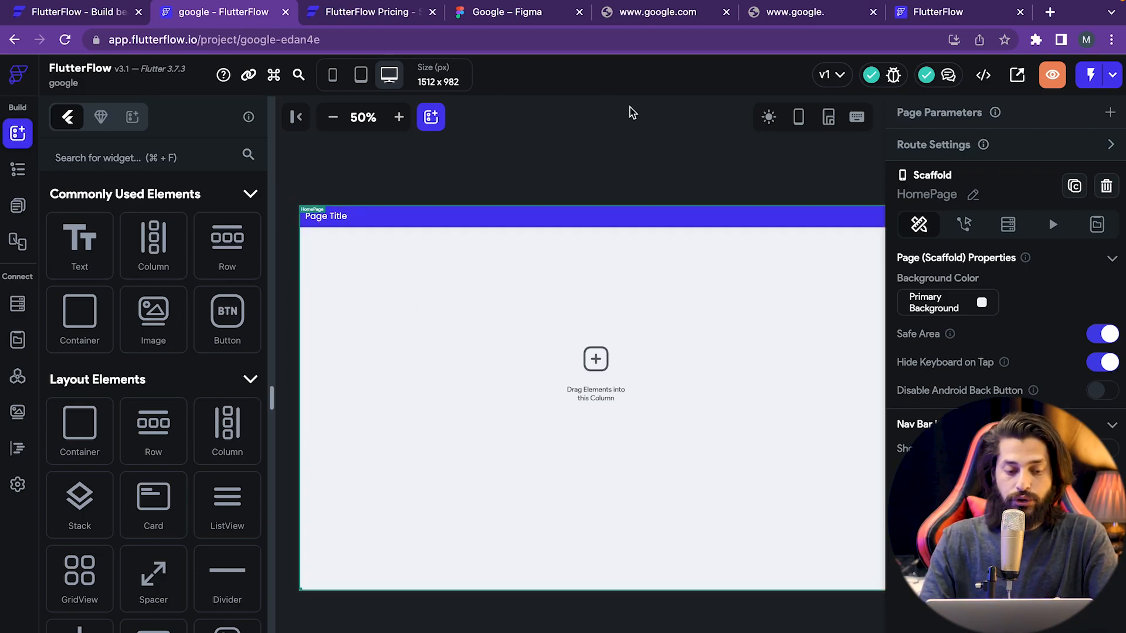
- Look through Project History, Issues and Comments, then bring up the </> Developer Menu
click(837, 84)
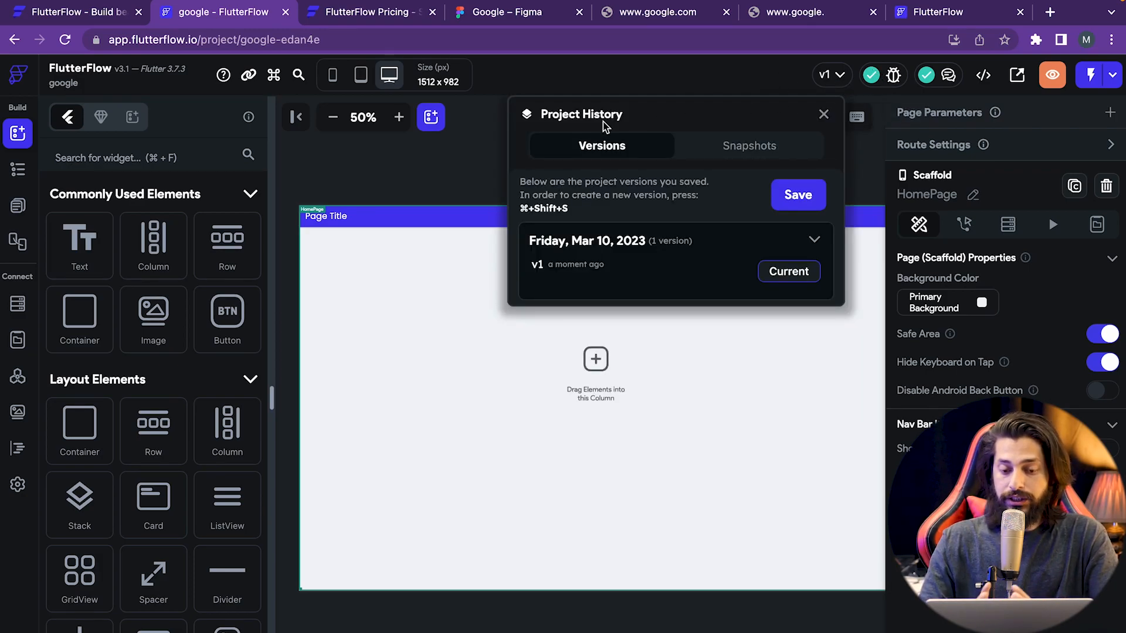
click(761, 75)
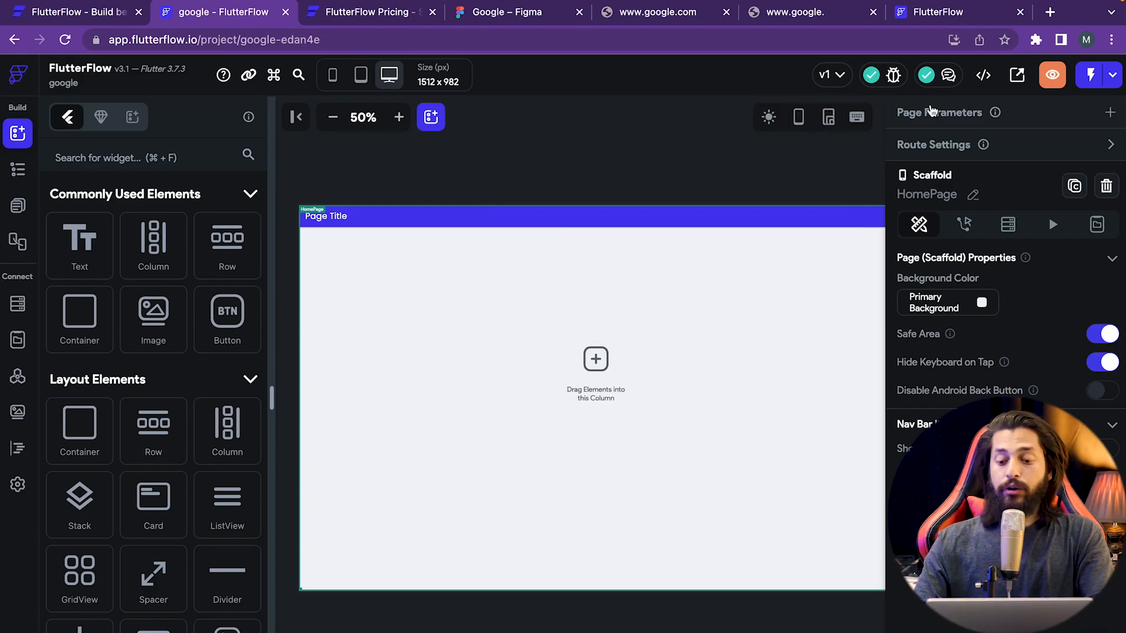
click(892, 77)
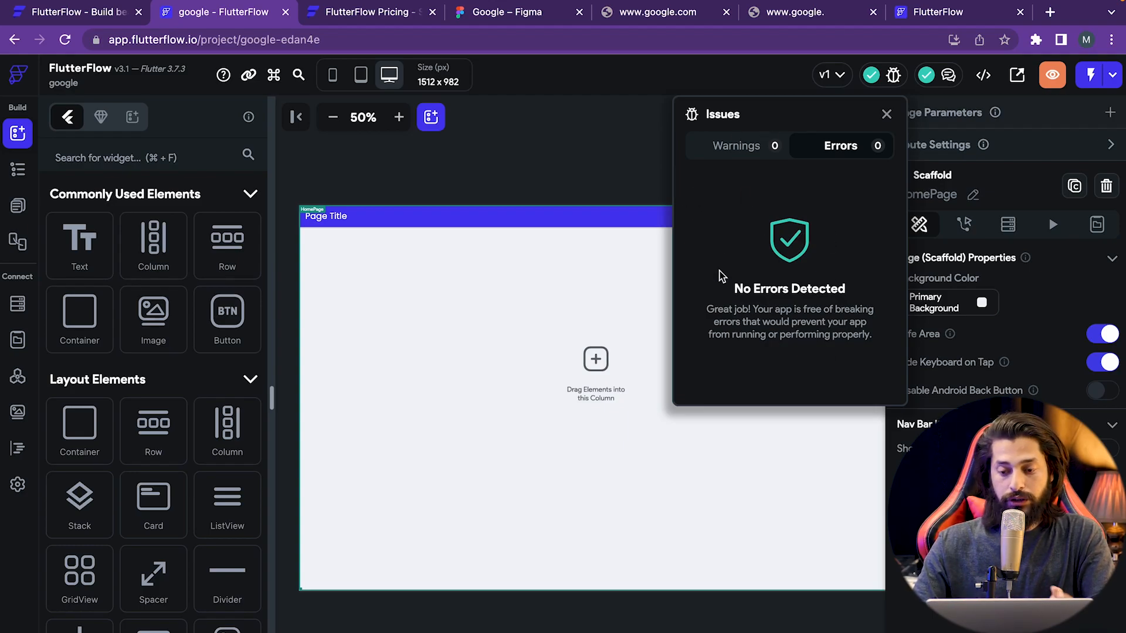
click(606, 207)
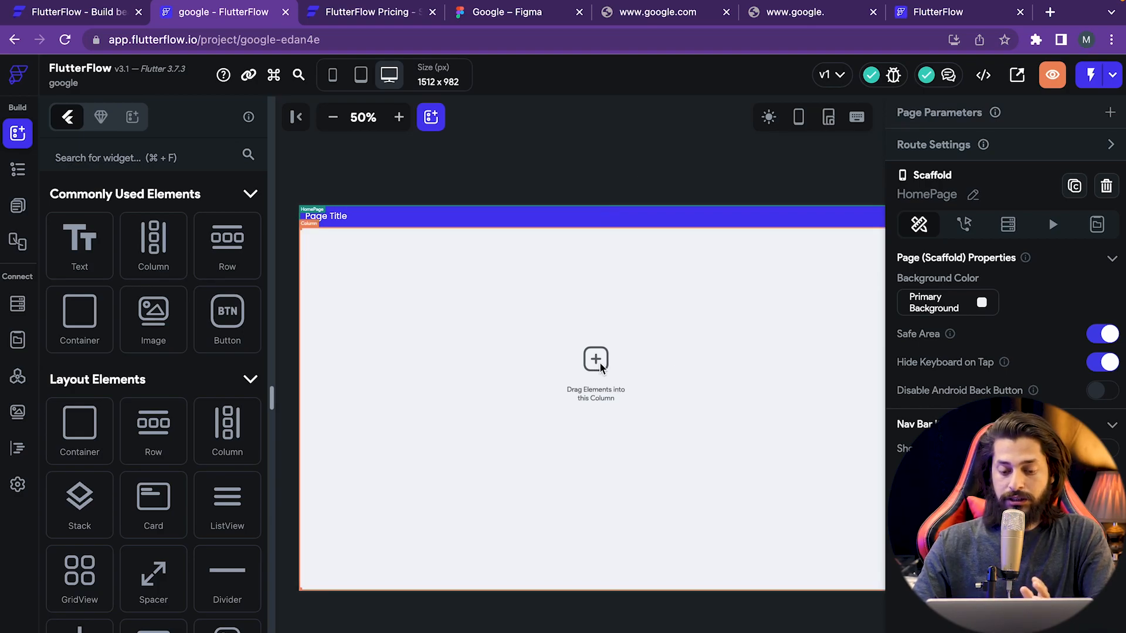
click(949, 76)
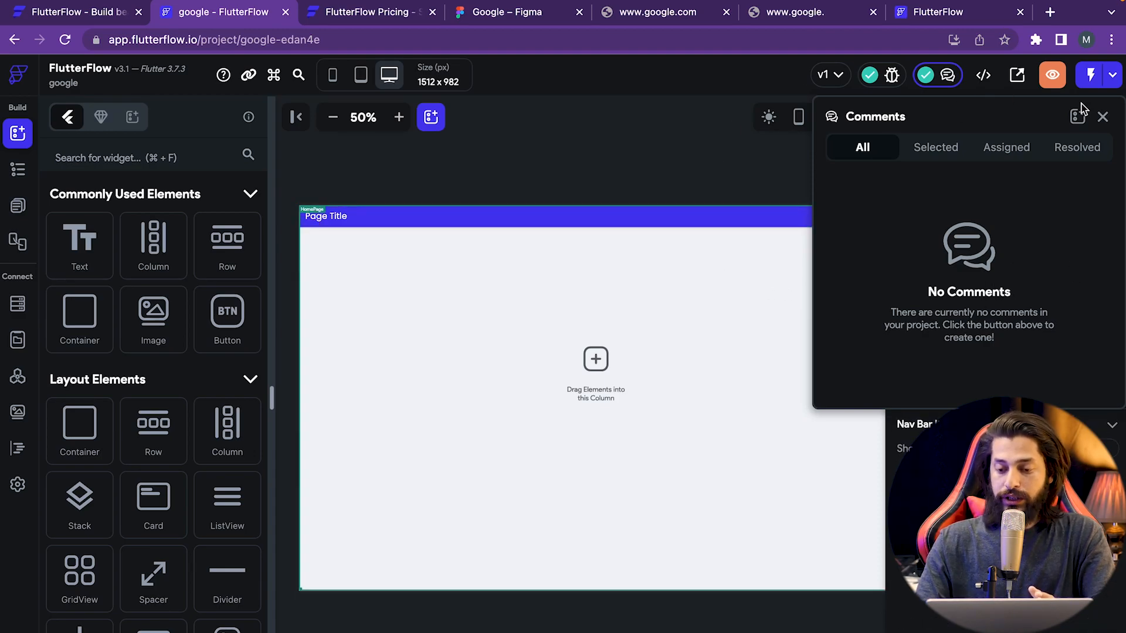
click(1103, 117)
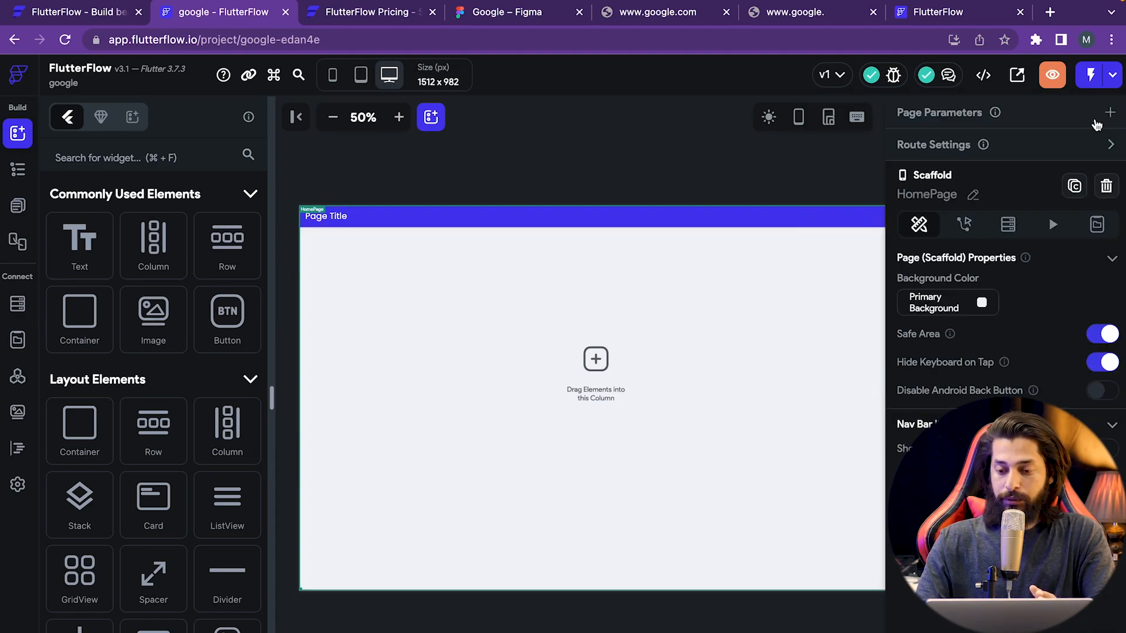
click(983, 76)
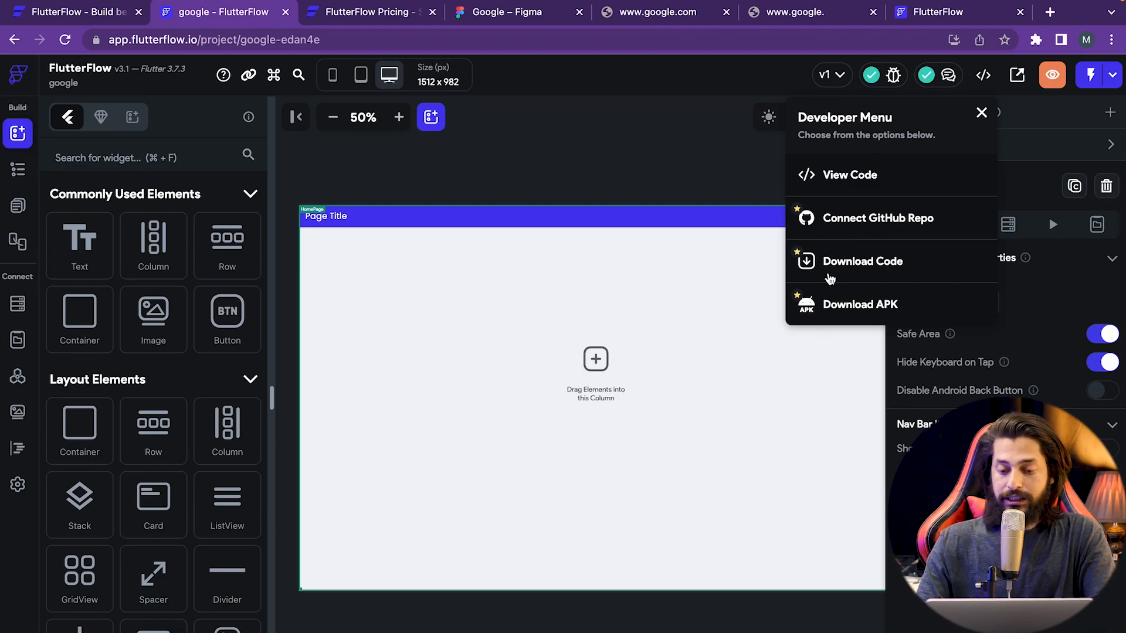
- View the generated HomePage Dart code and scroll through it
click(852, 185)
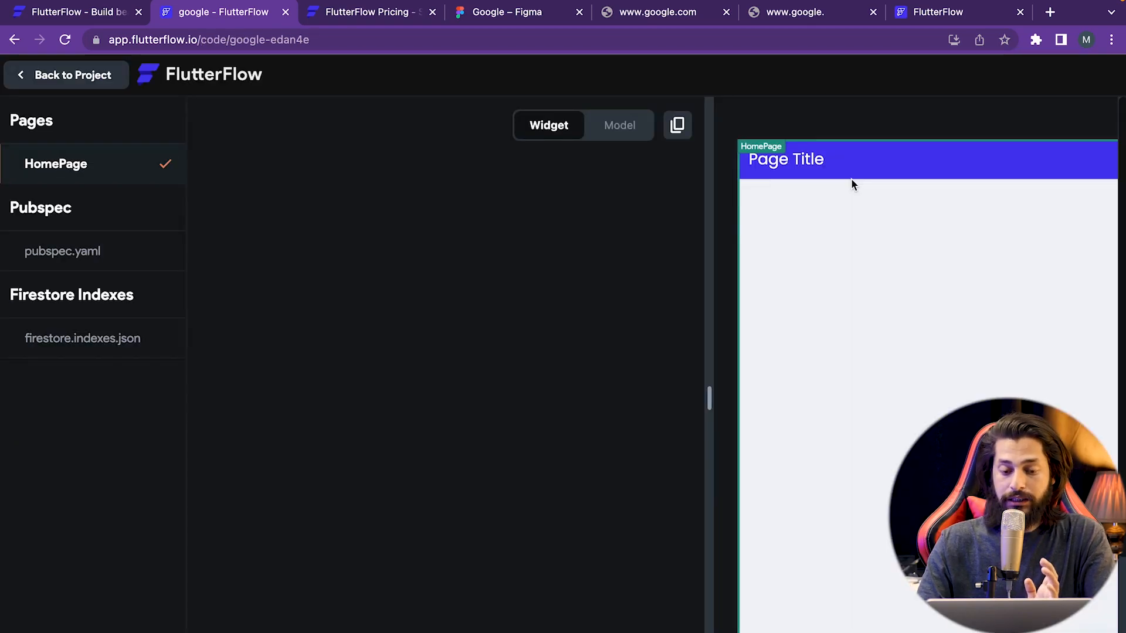
scroll(402, 348, down, 3)
scroll(365, 504, down, 5)
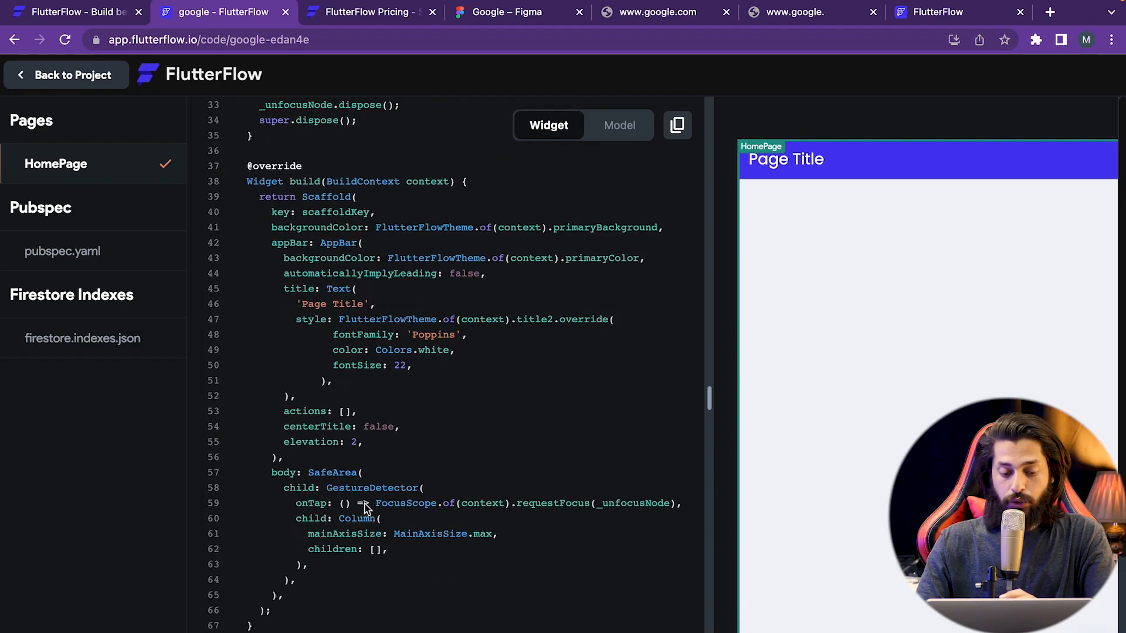
scroll(365, 506, up, 4)
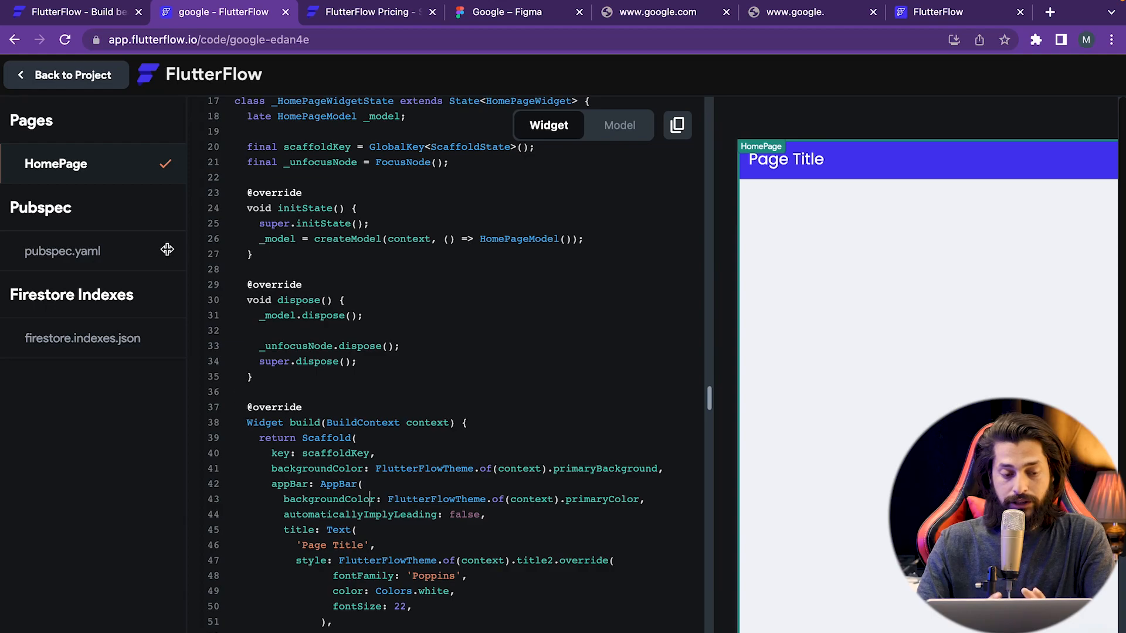
- Show pubspec.yaml and highlight its package dependency lines, starting with auto_size_text
click(74, 261)
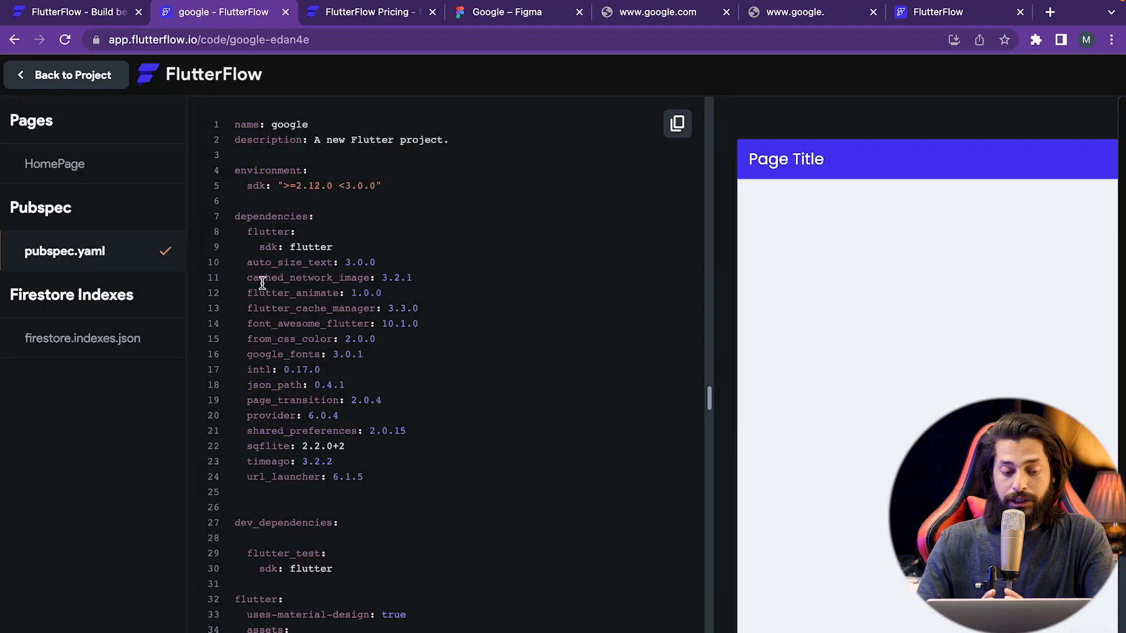
drag(248, 269, 385, 268)
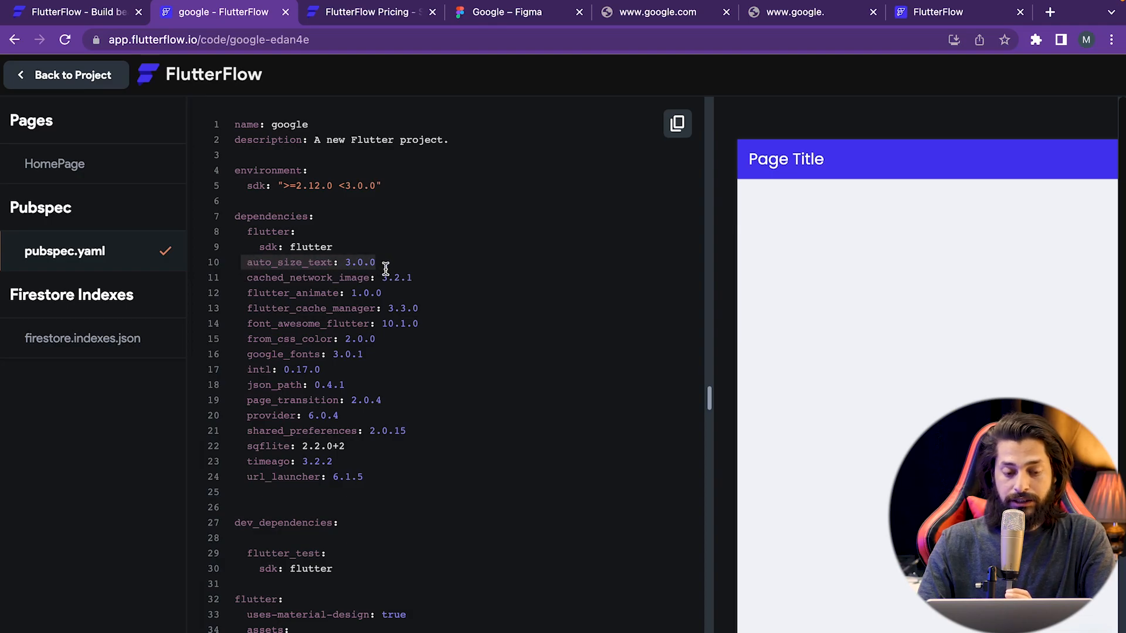
drag(248, 278, 326, 435)
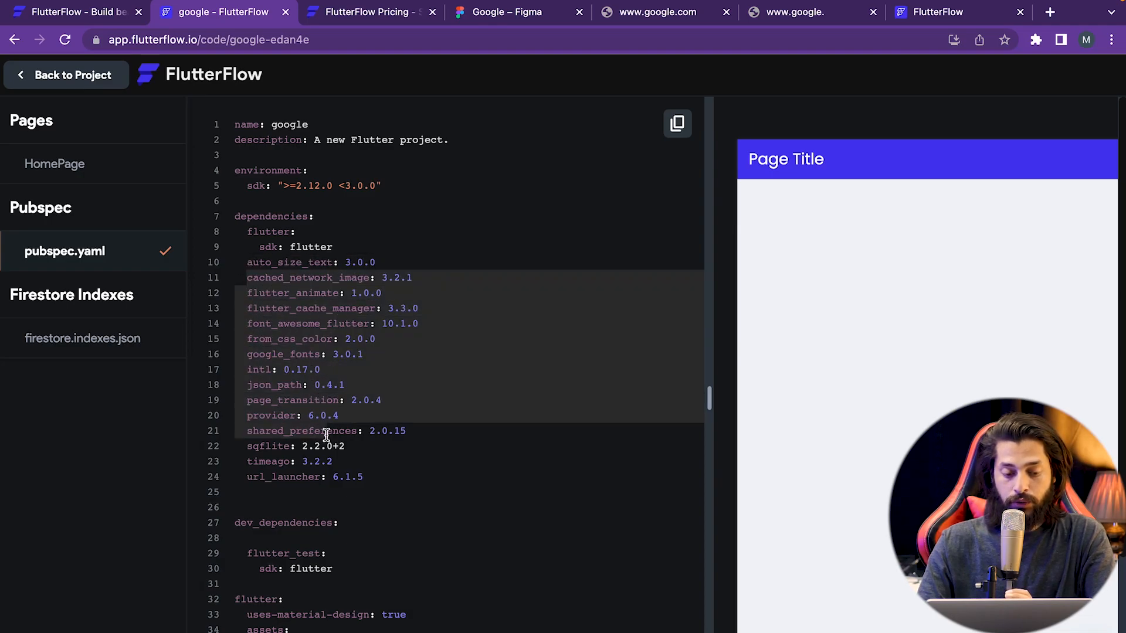
scroll(326, 435, down, 2)
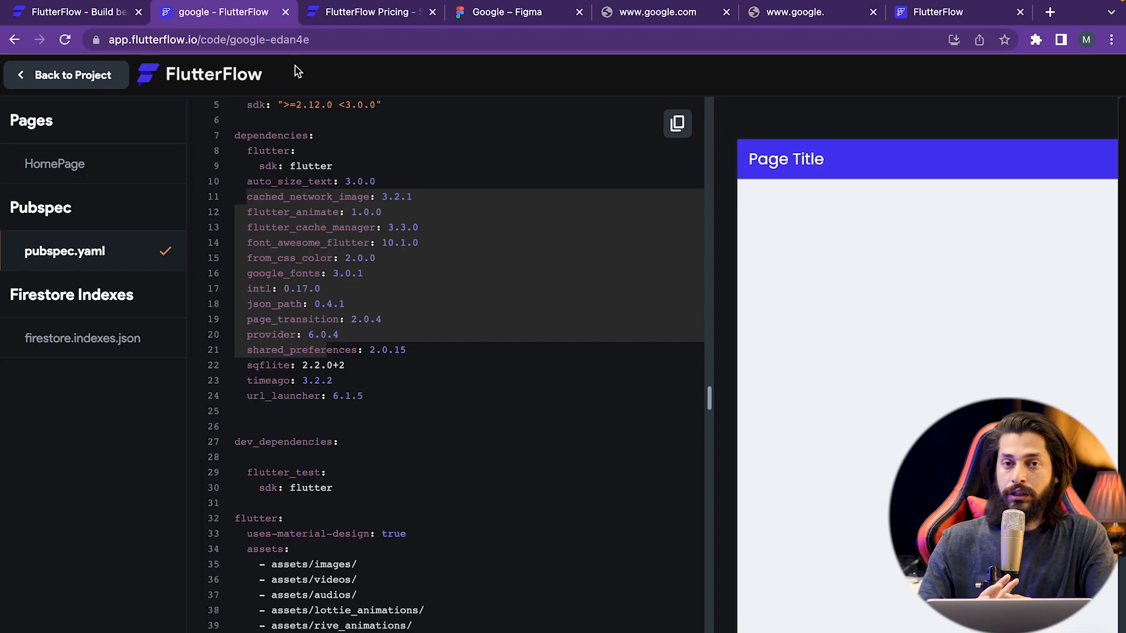
- Go back to the project, dismiss Share Project without making it public, and launch the HomePage preview
click(42, 82)
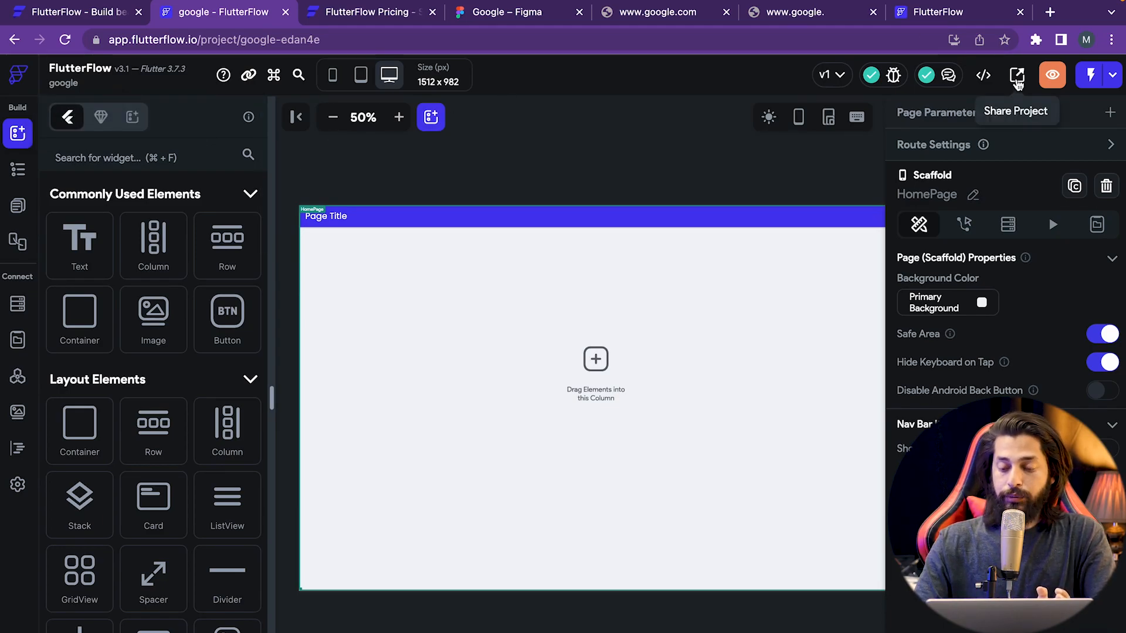
click(1017, 77)
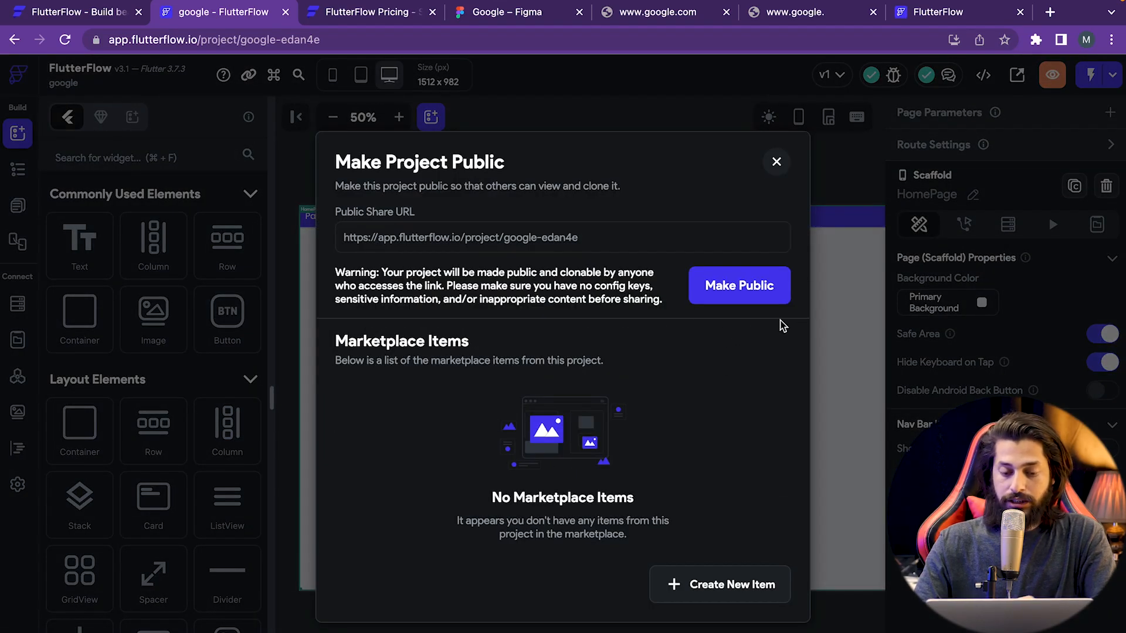
click(775, 163)
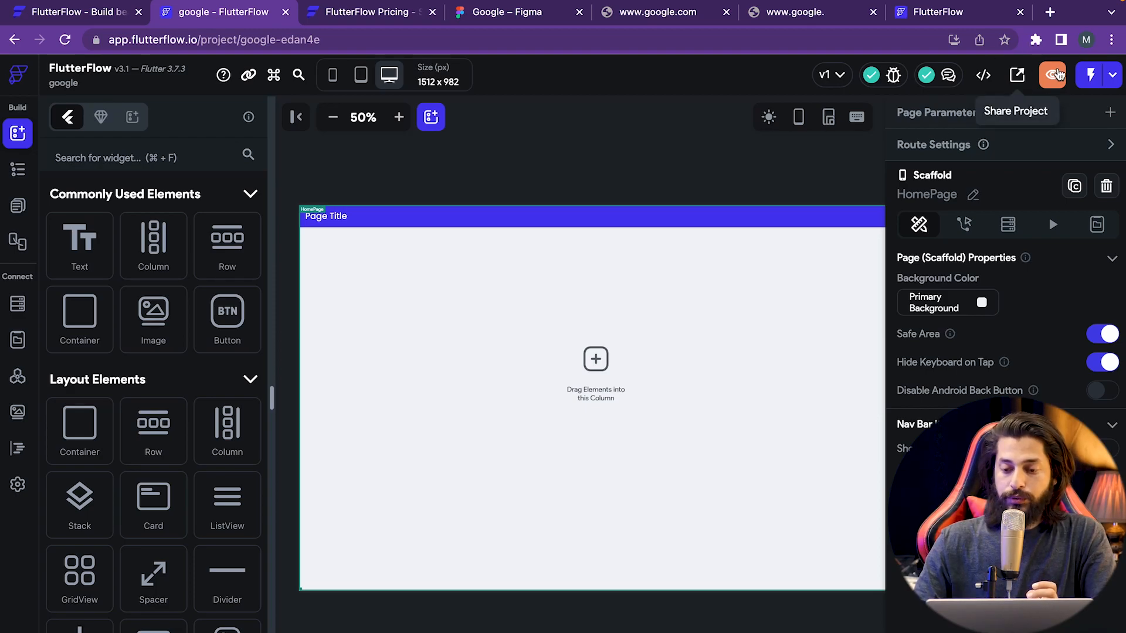
click(1054, 77)
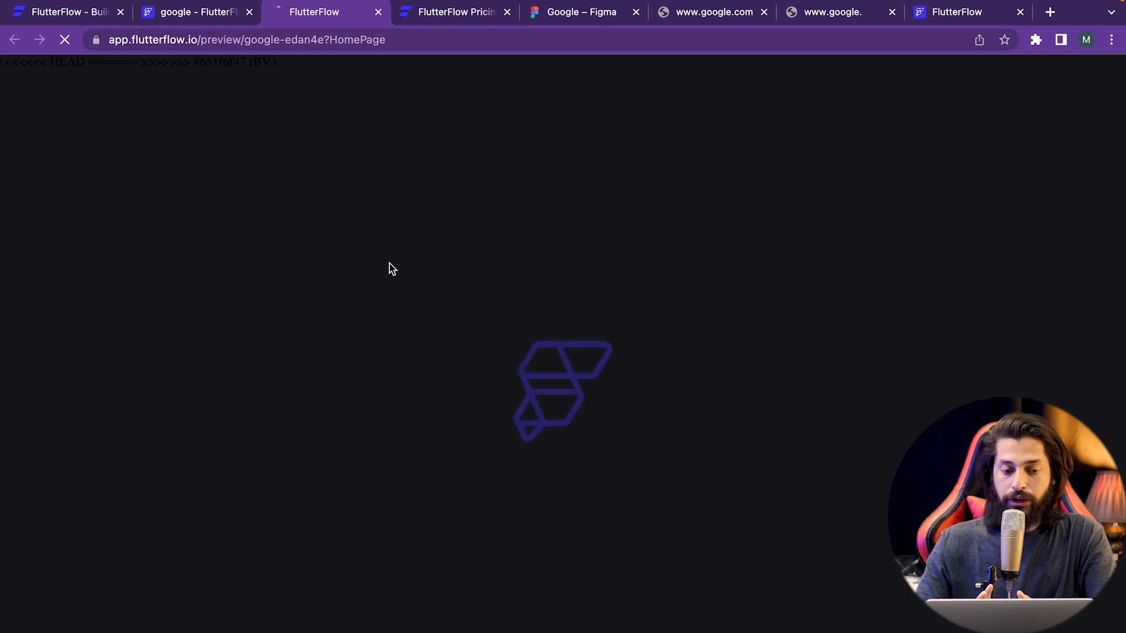
- Back in the editor, start a new Run Mode build from the run versions list
key(ctrl+shift+Tab)
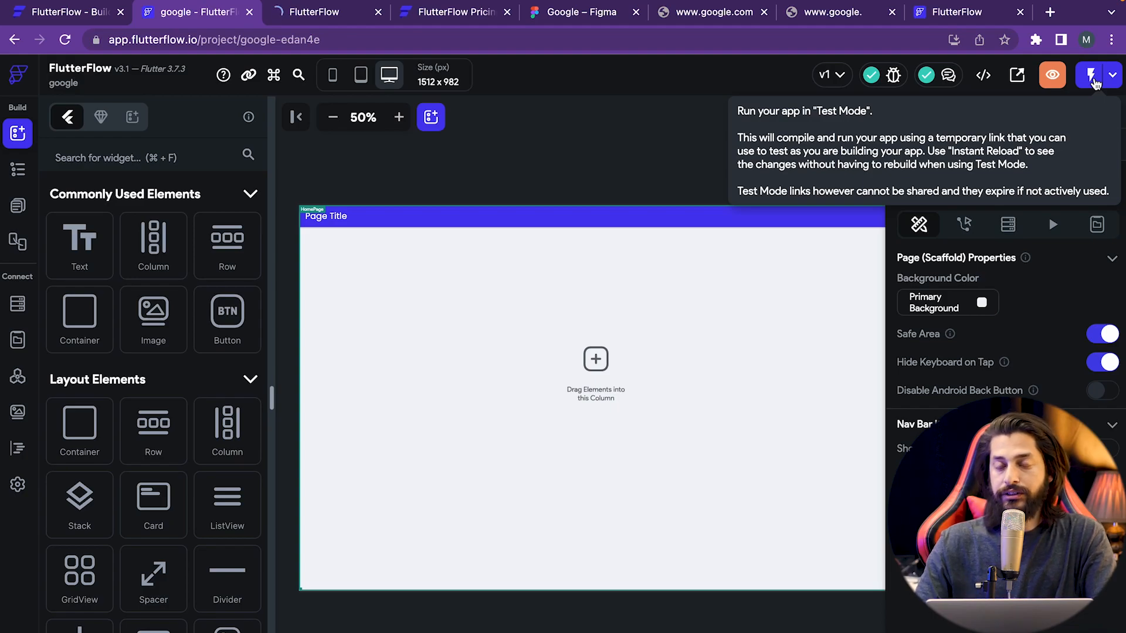
click(1117, 79)
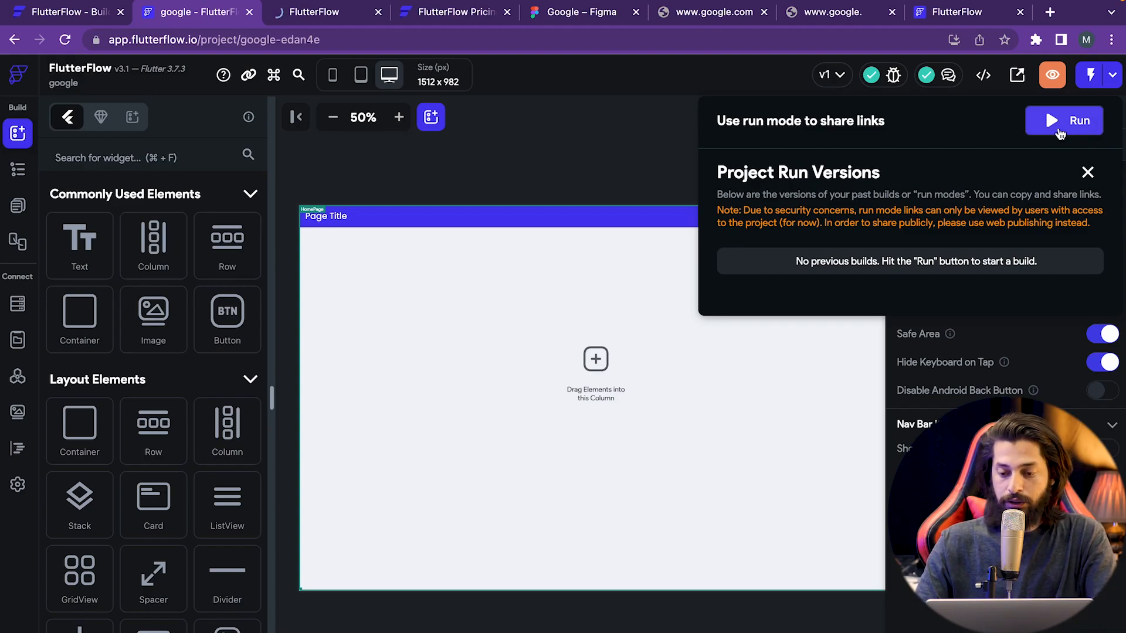
click(1060, 130)
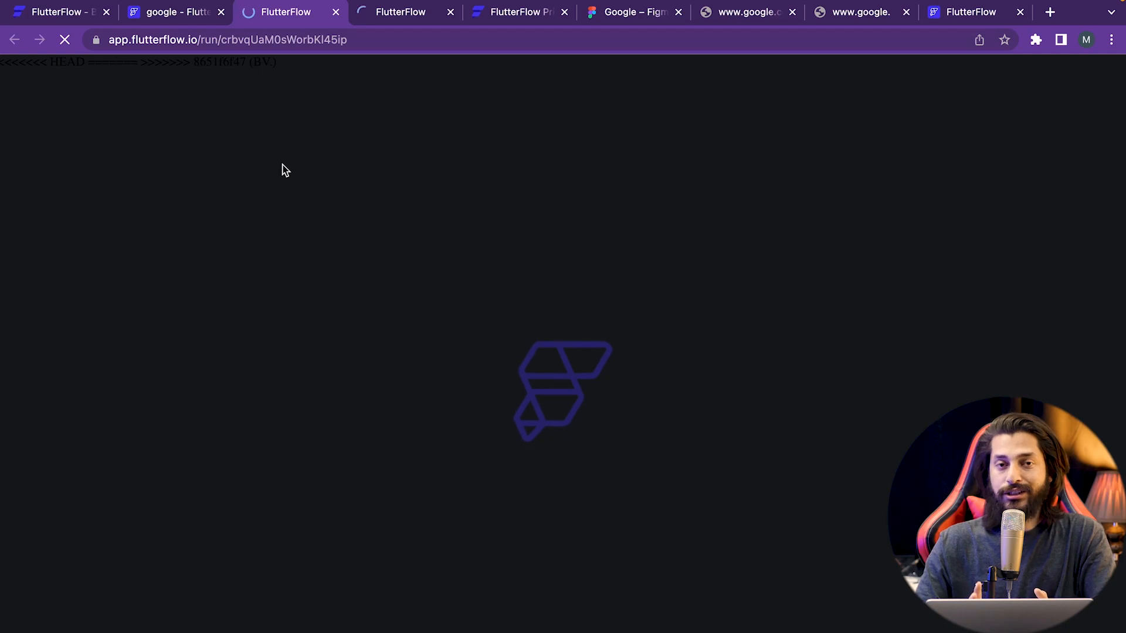
- Check the preview and build tabs, then return to the editor and close Run Versions
click(395, 12)
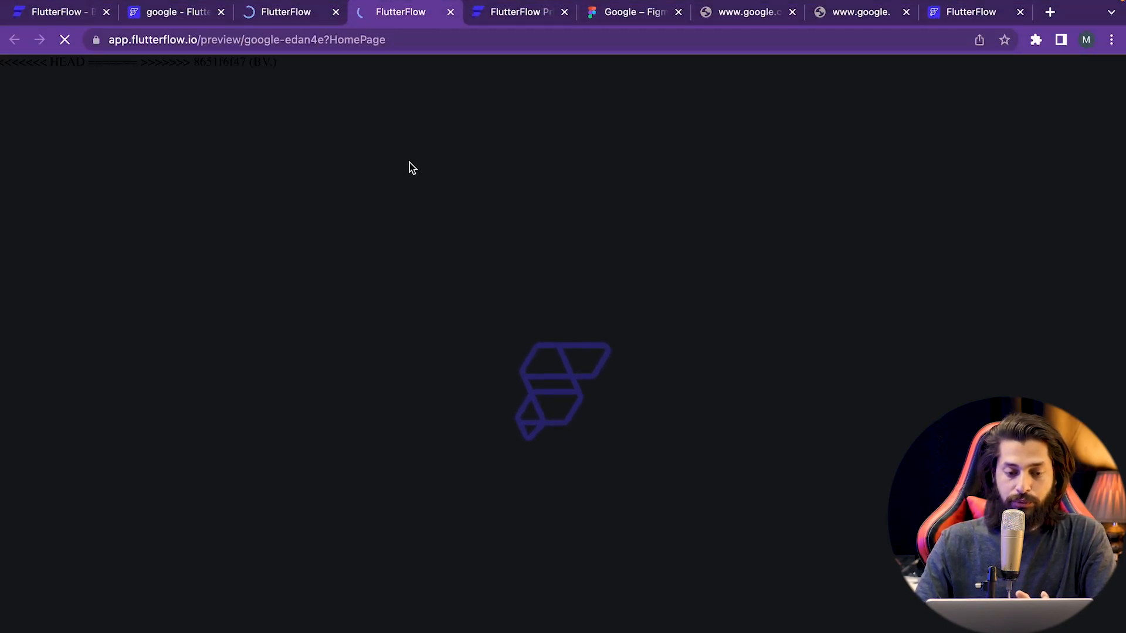
click(291, 23)
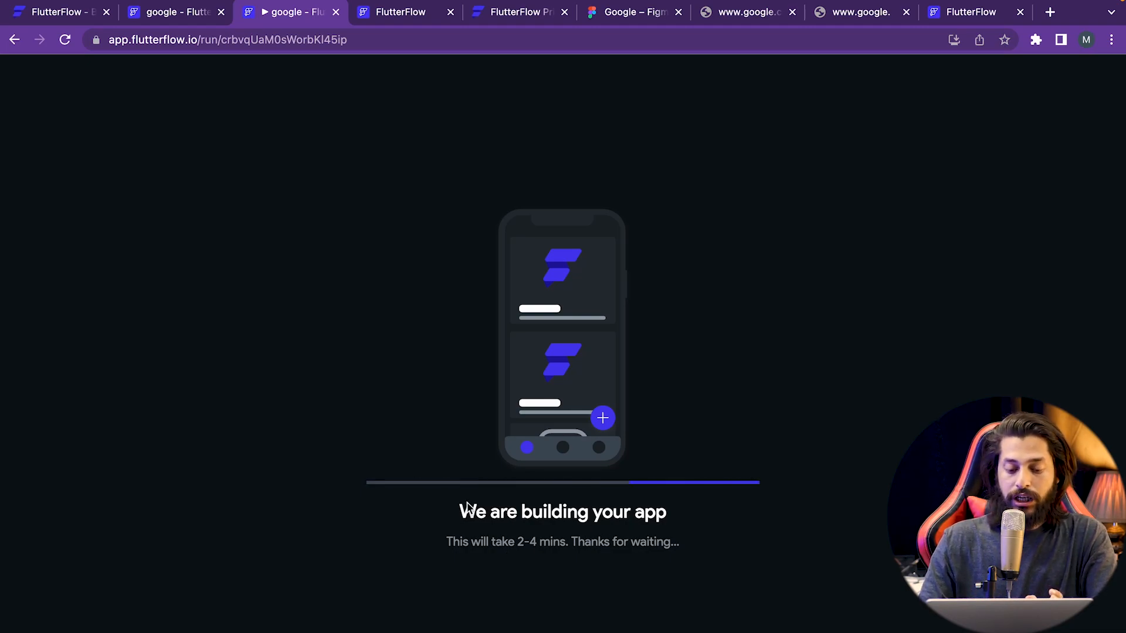
click(173, 16)
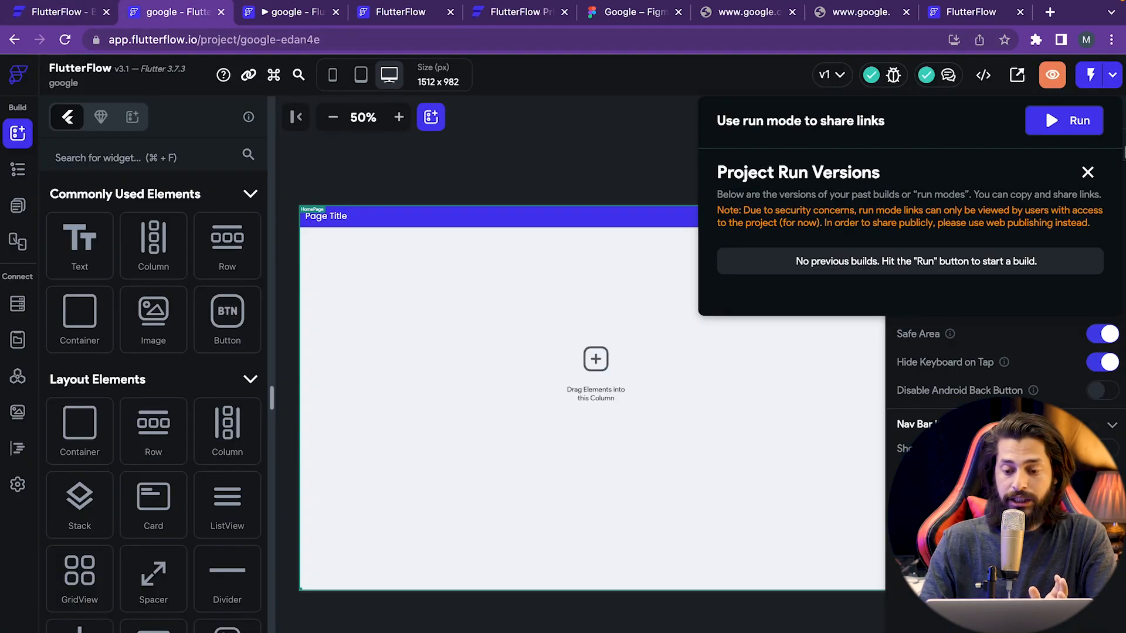
click(1087, 172)
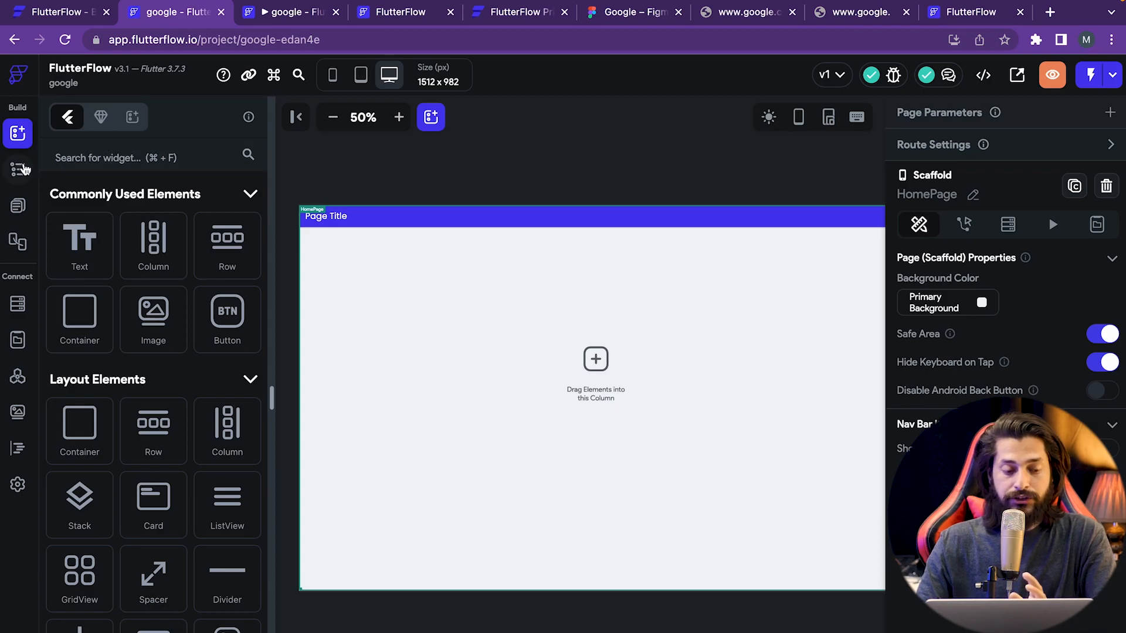
- In the Widget Tree, inspect the Page Title Text widget and the AppBar
click(18, 170)
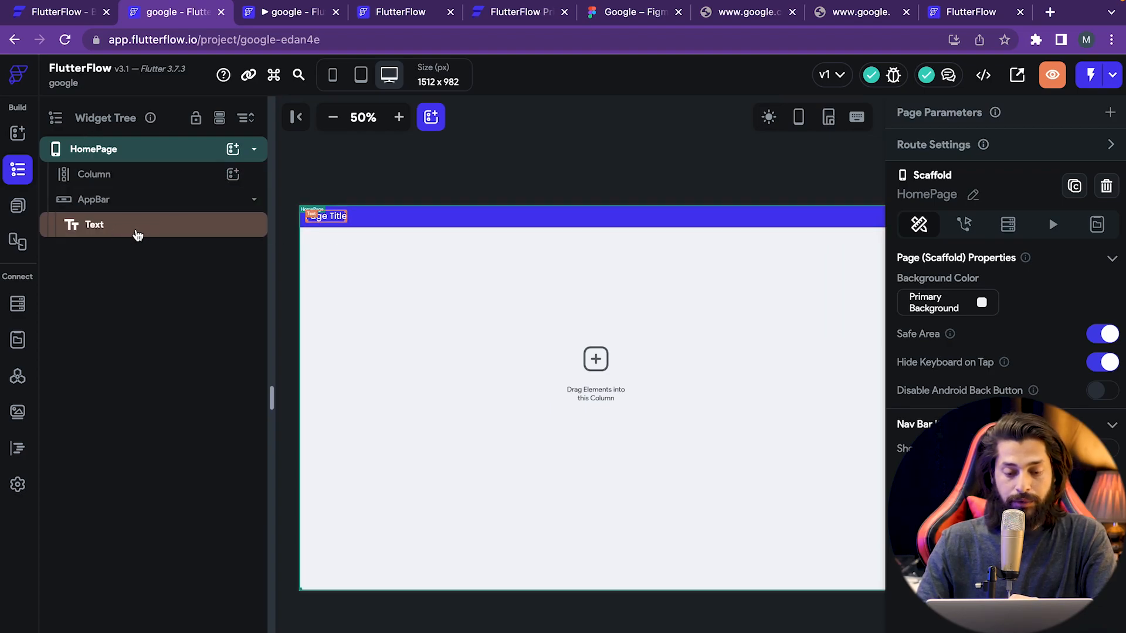
click(133, 233)
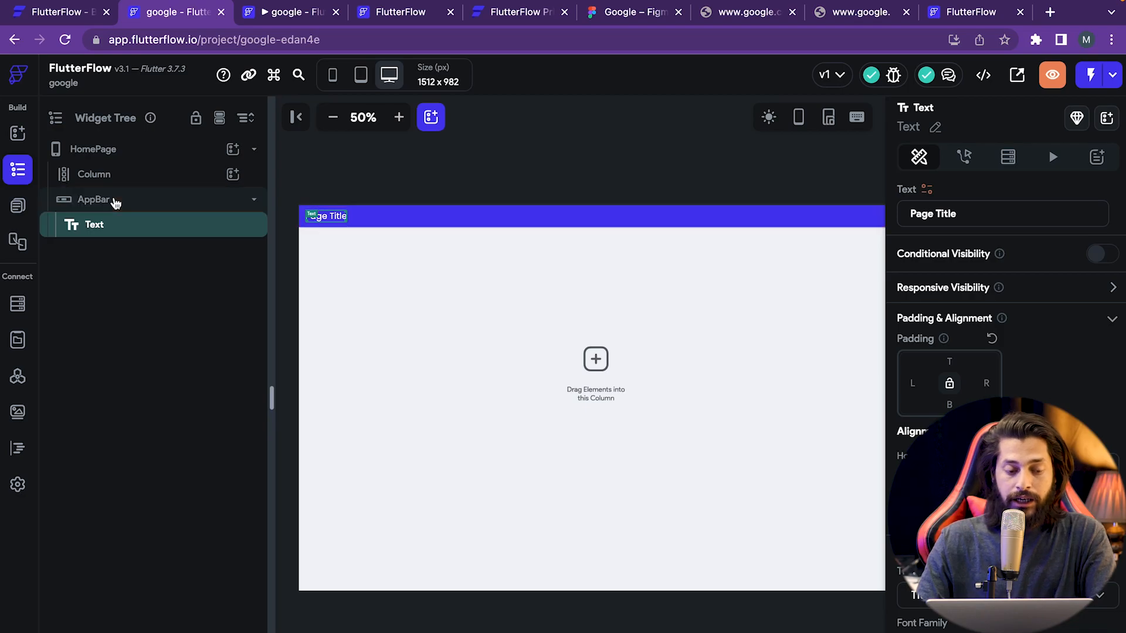
click(116, 201)
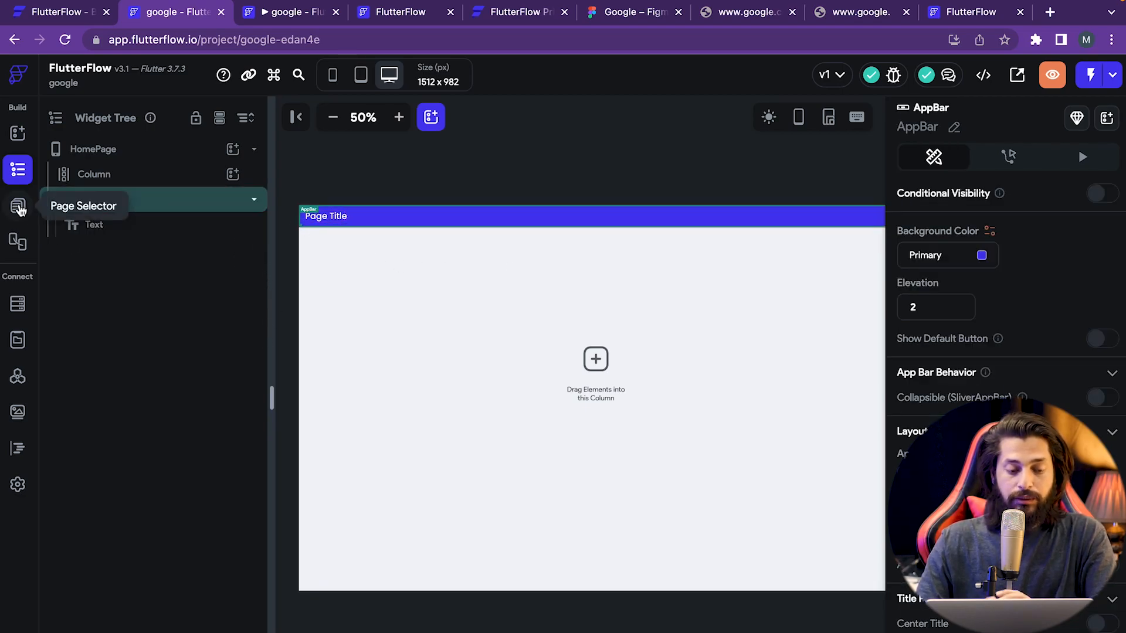
- Collapse and re-expand the pages folder in Page Selector, then move to the Storyboard
click(18, 207)
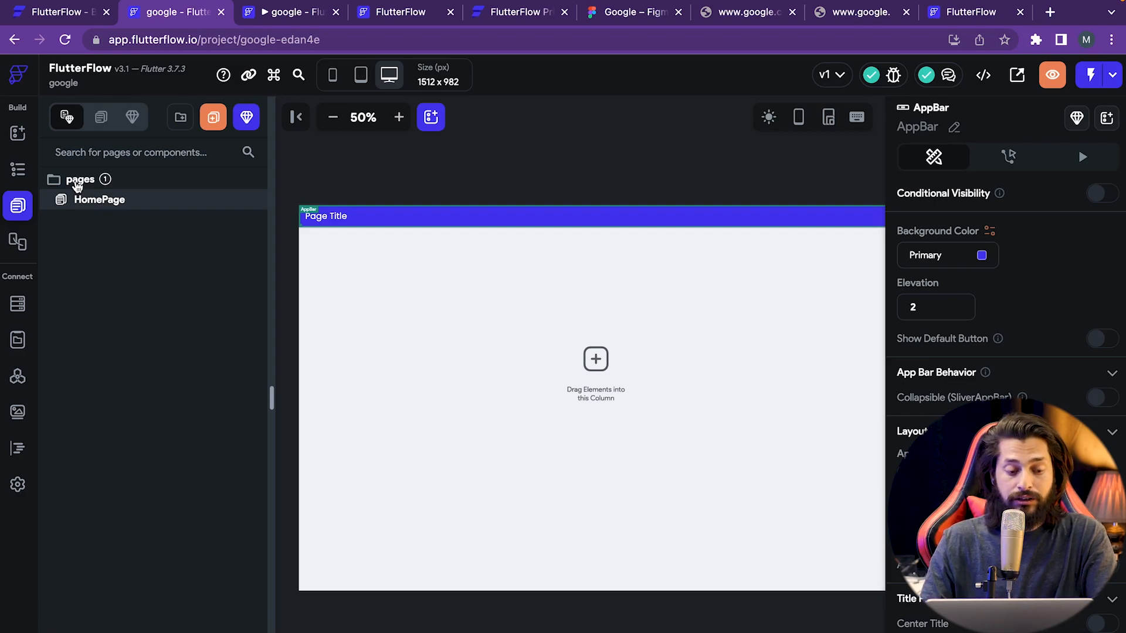
click(77, 185)
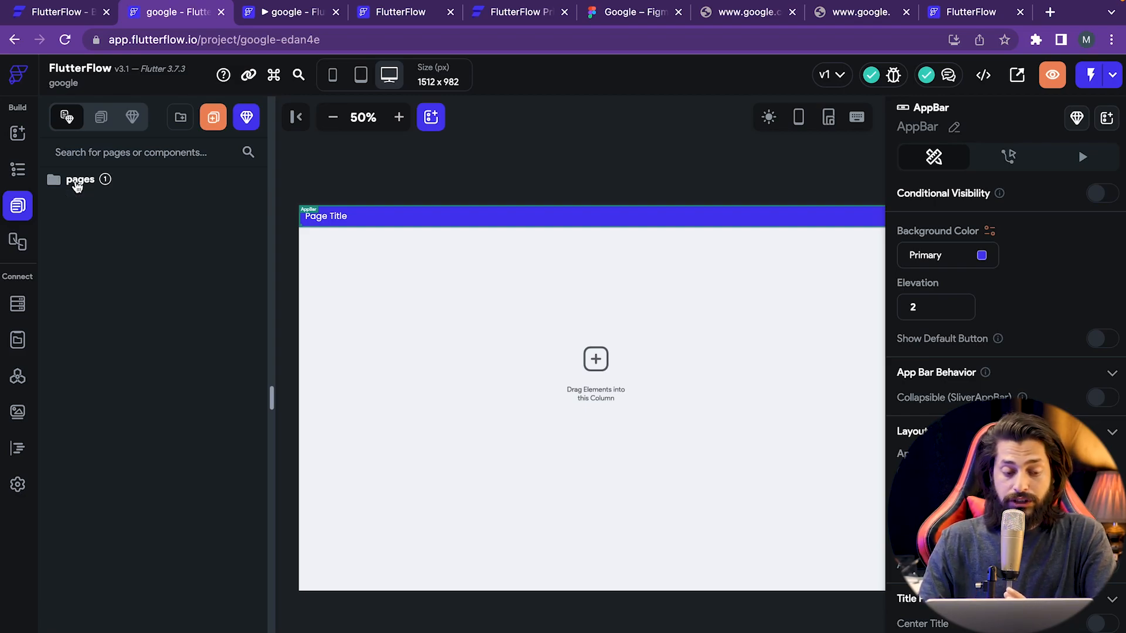
click(77, 185)
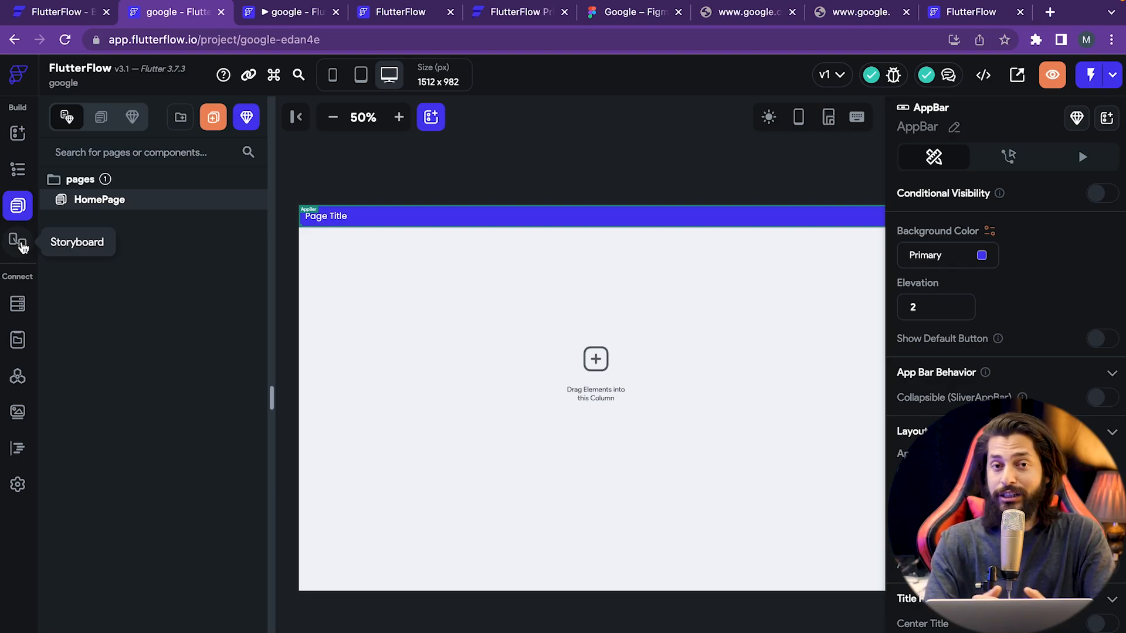
click(22, 246)
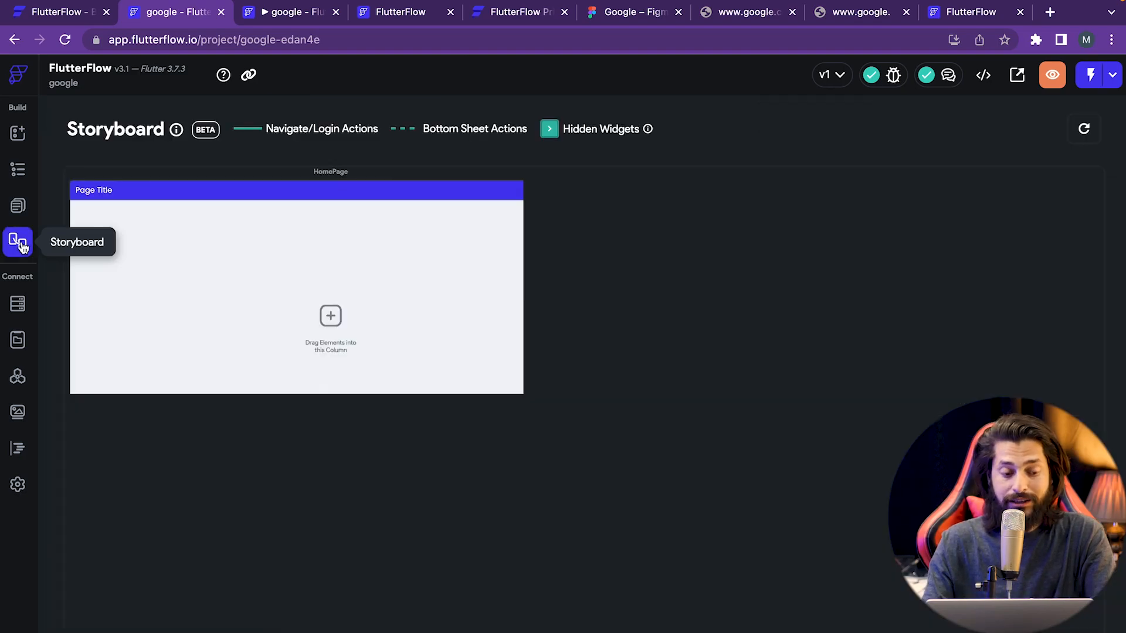
- Move from Storyboard through Firestore and App State to the empty API Calls page
click(18, 305)
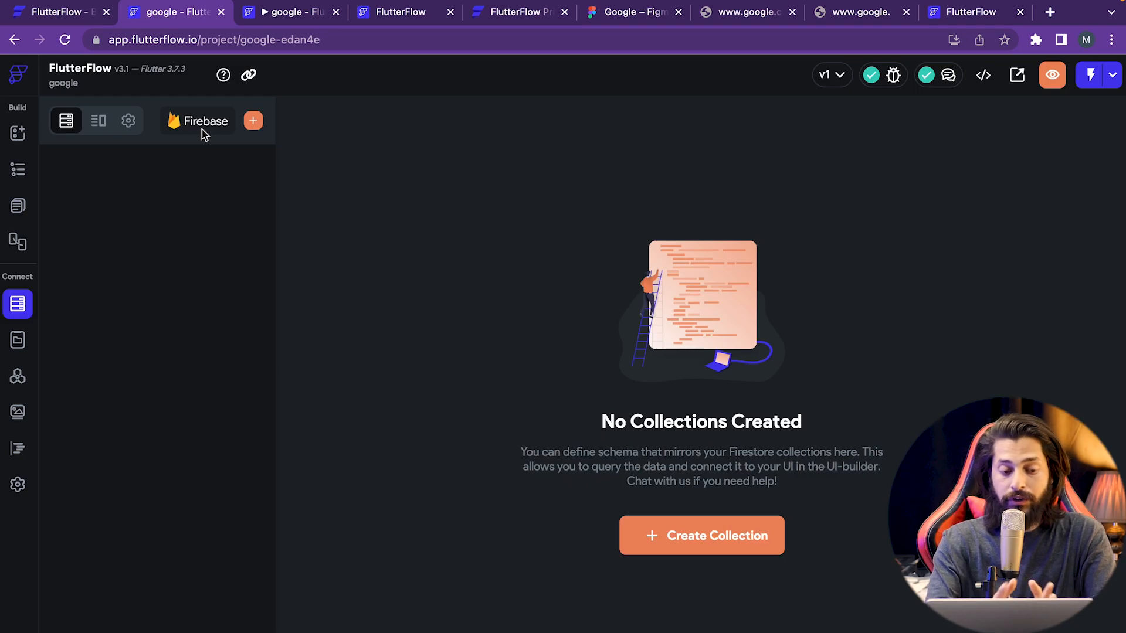
click(18, 345)
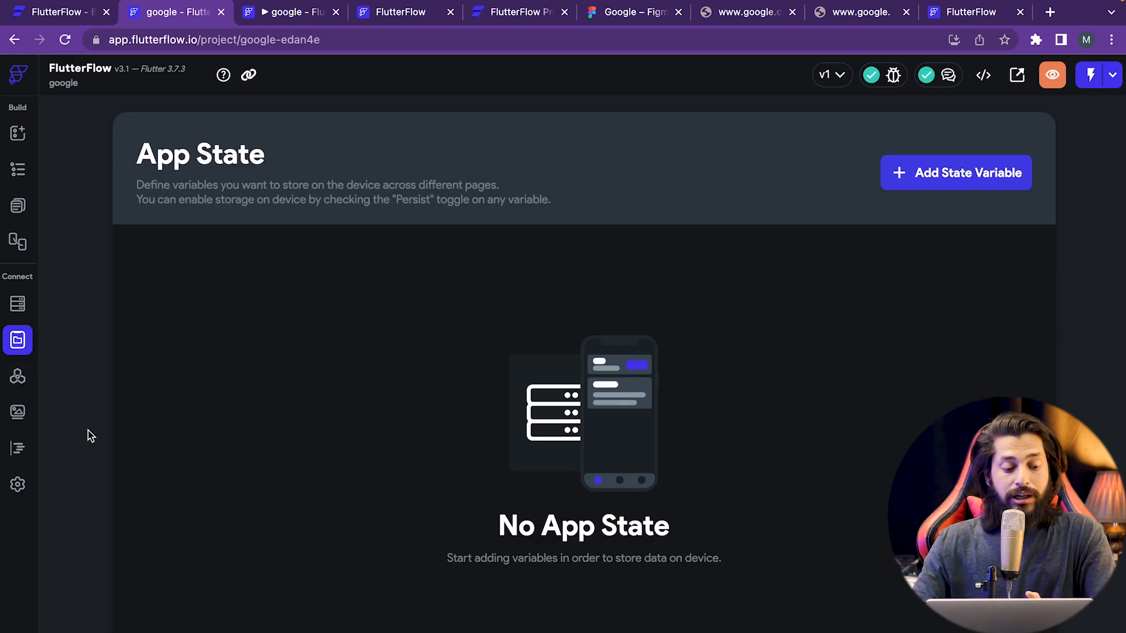
click(18, 382)
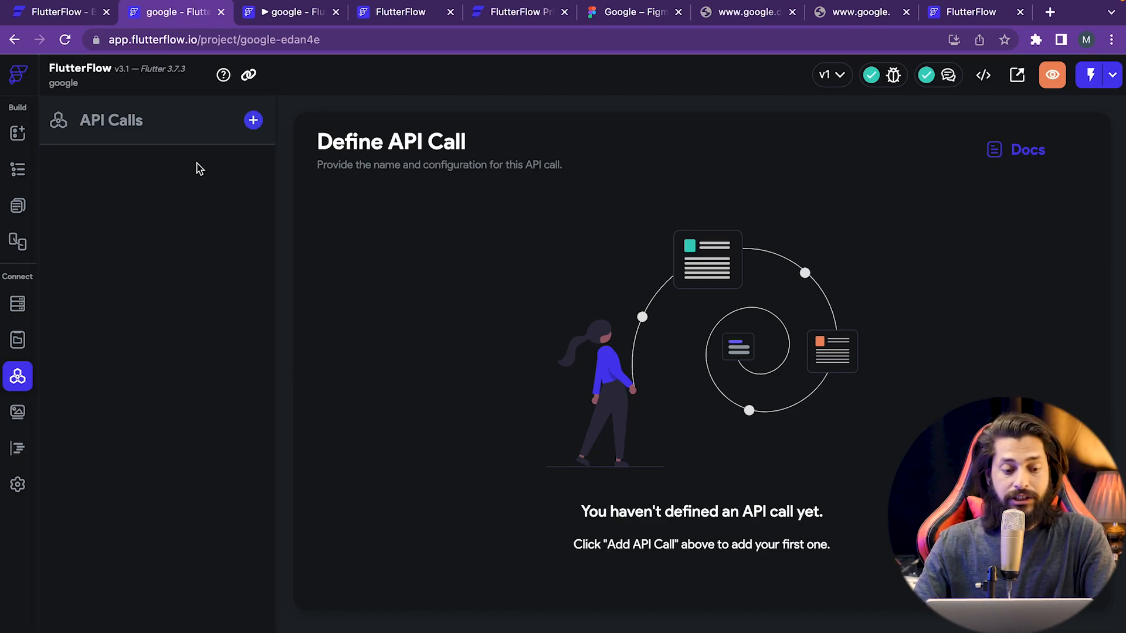
- Start a new API call keeping the GET method, then view empty Project Media and Custom Code
click(253, 122)
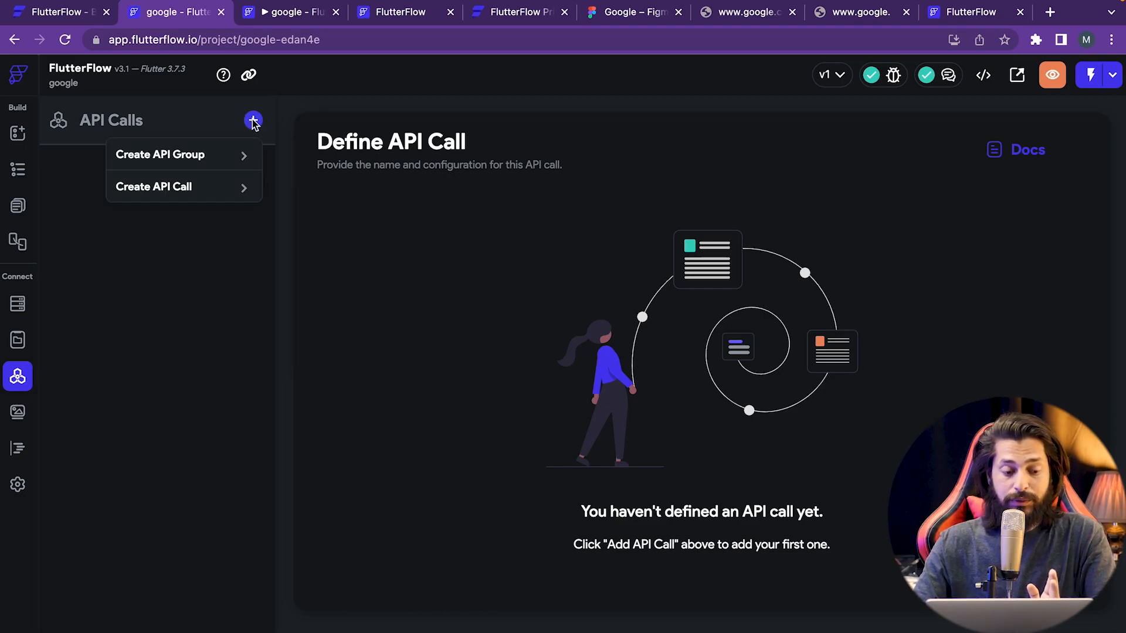
click(147, 188)
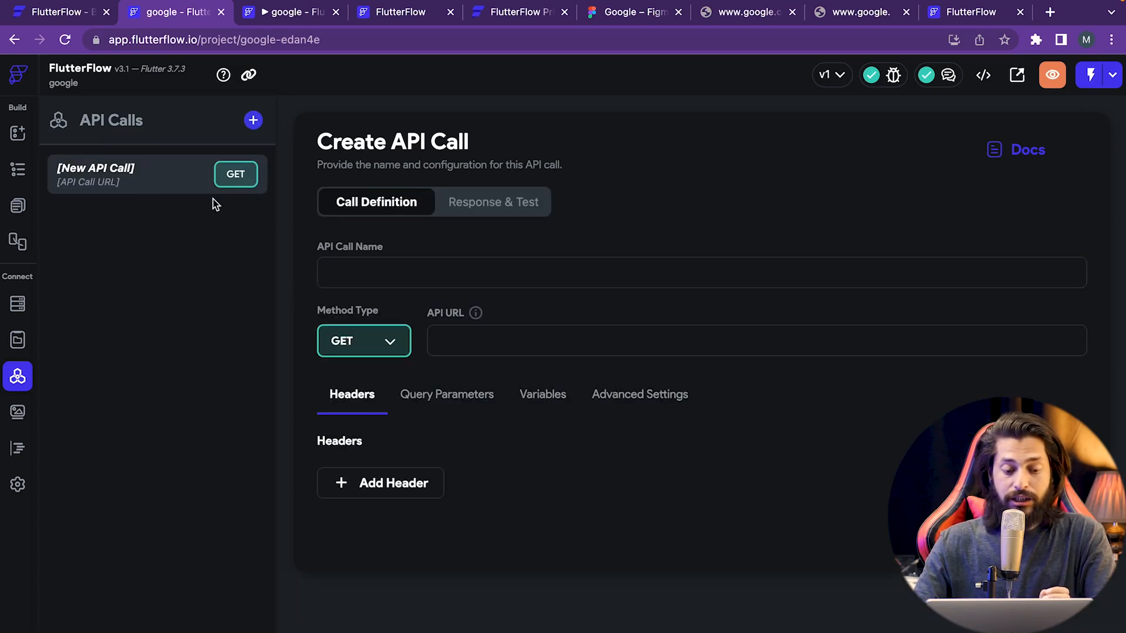
click(371, 344)
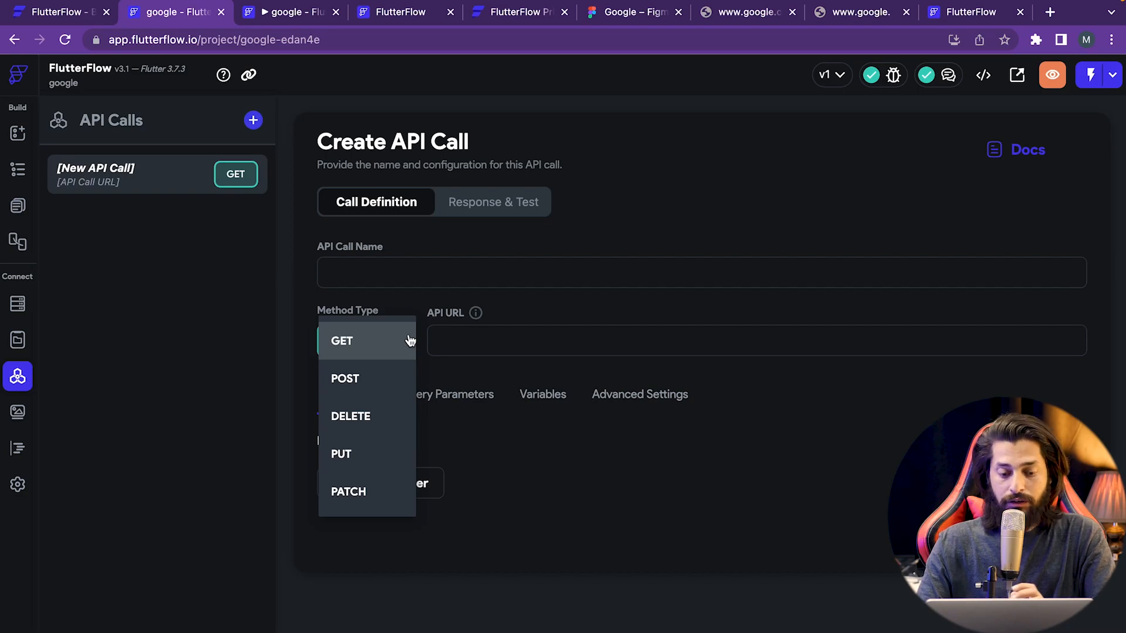
click(472, 268)
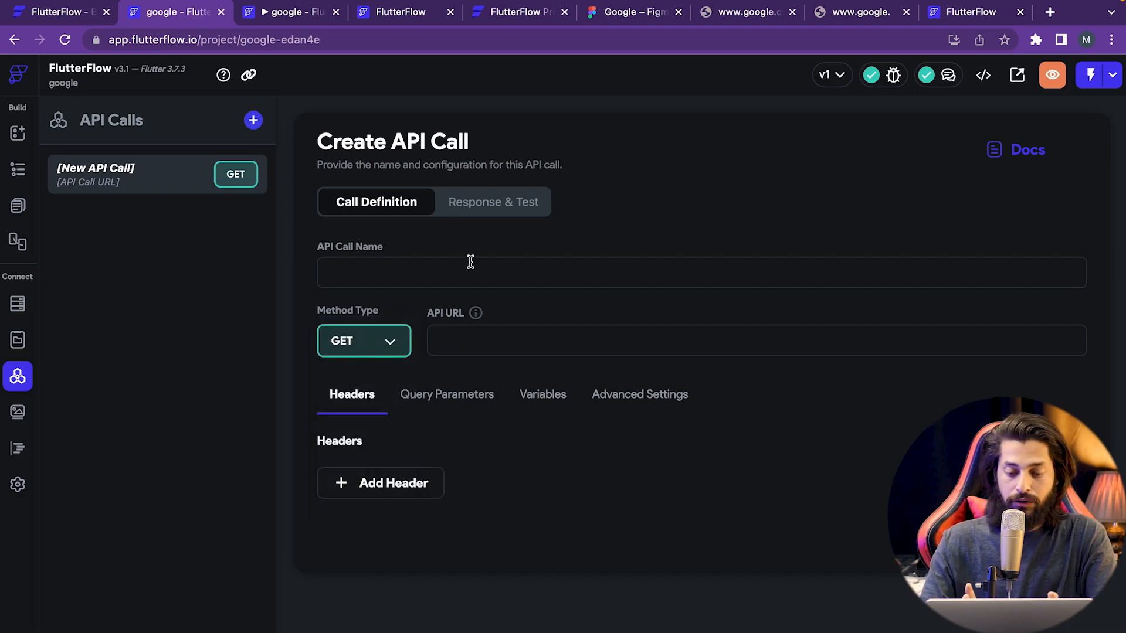
click(18, 416)
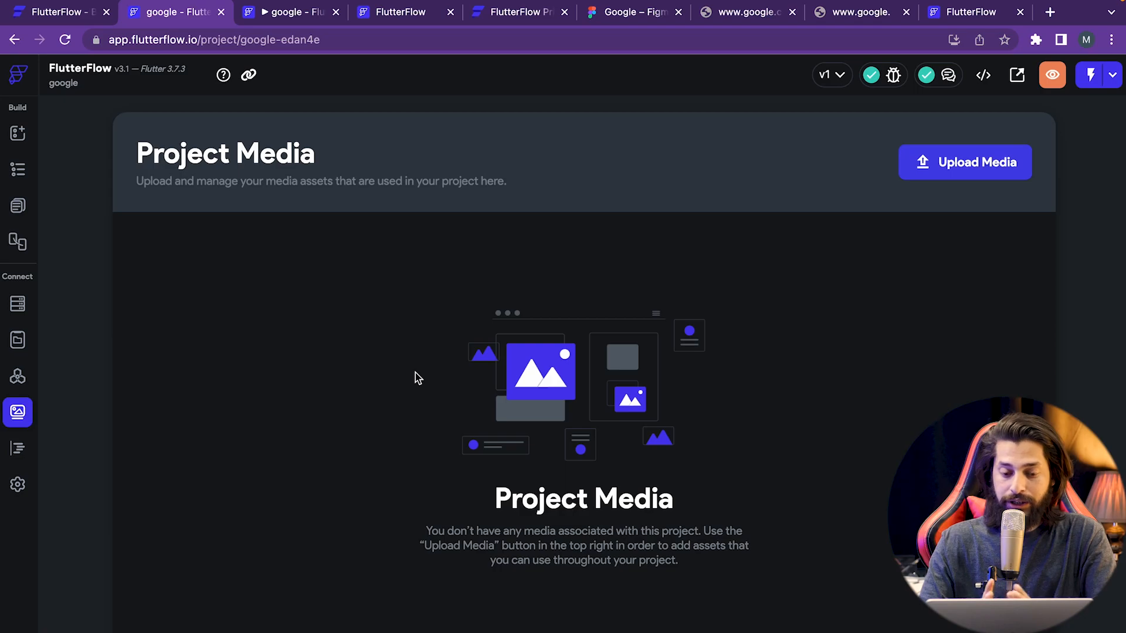
click(28, 459)
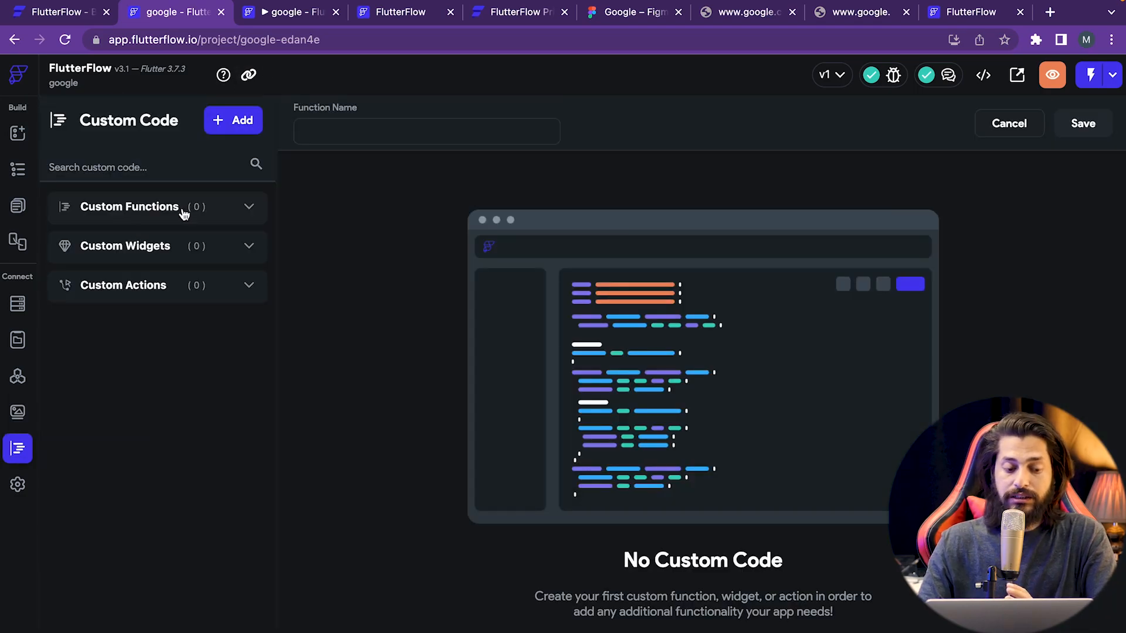
- Collapse Custom Widgets and bring up App Settings to its Theme colour palettes
click(118, 244)
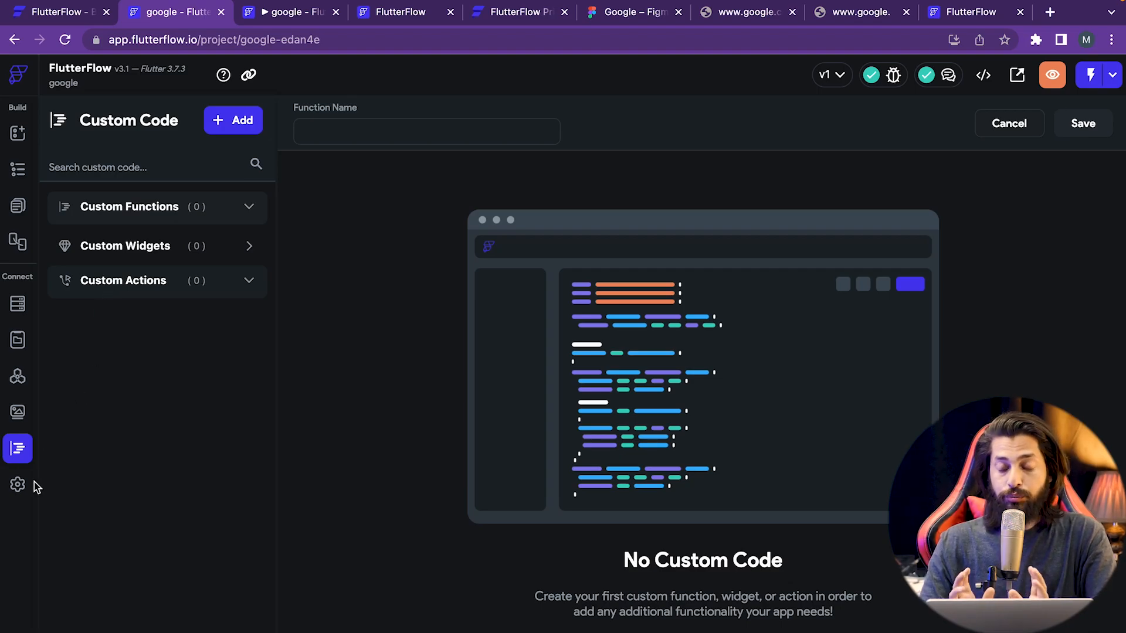
click(18, 486)
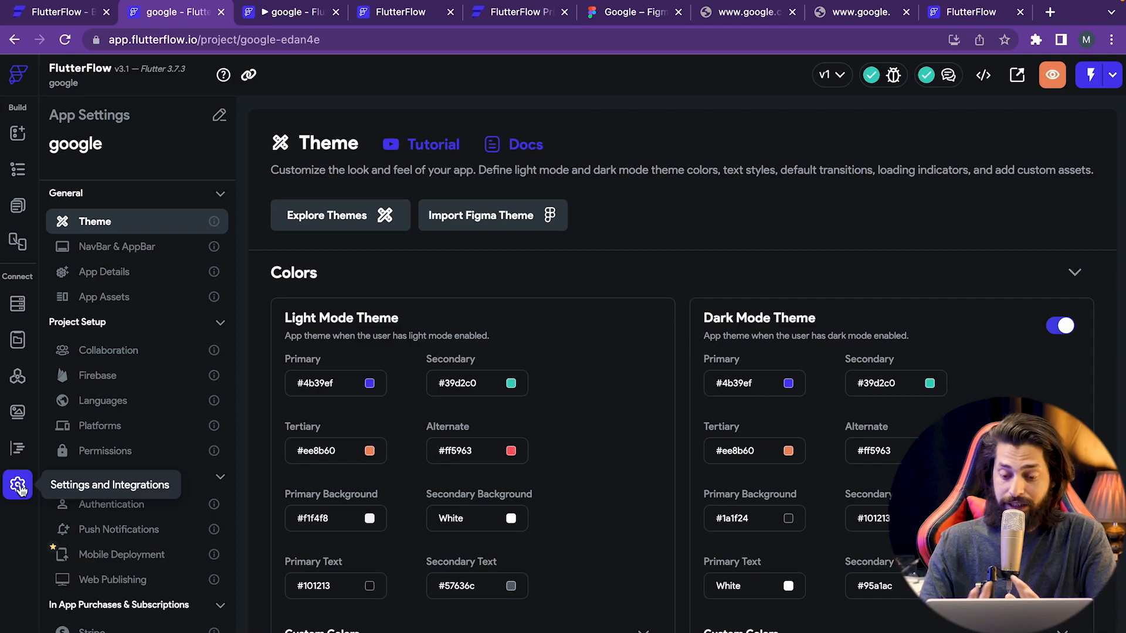
scroll(636, 291, down, 2)
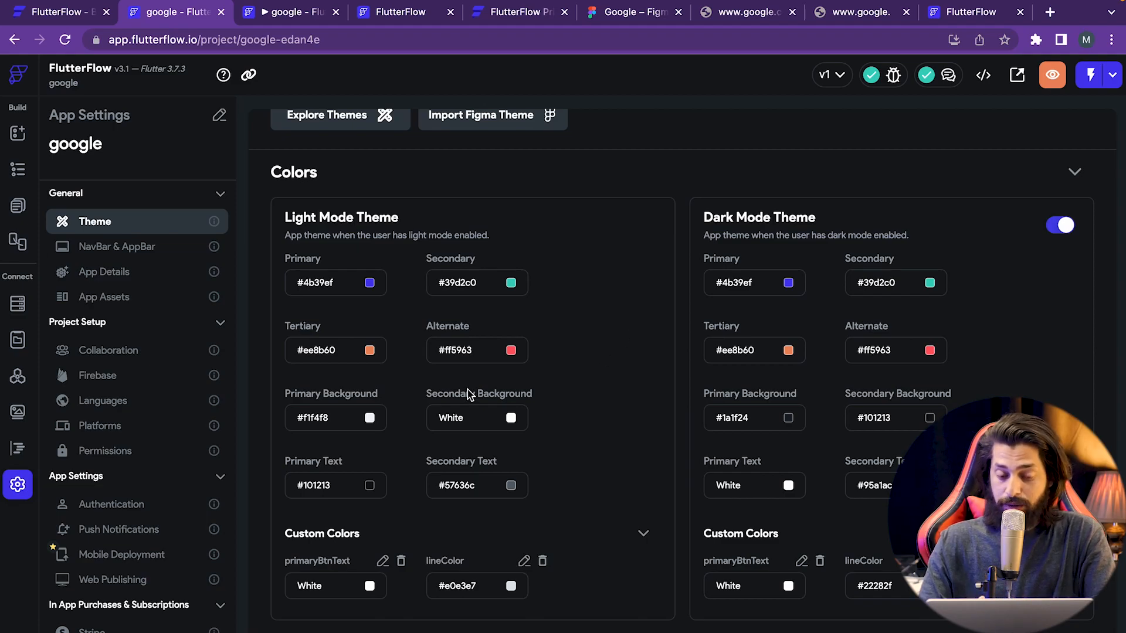
scroll(469, 396, up, 2)
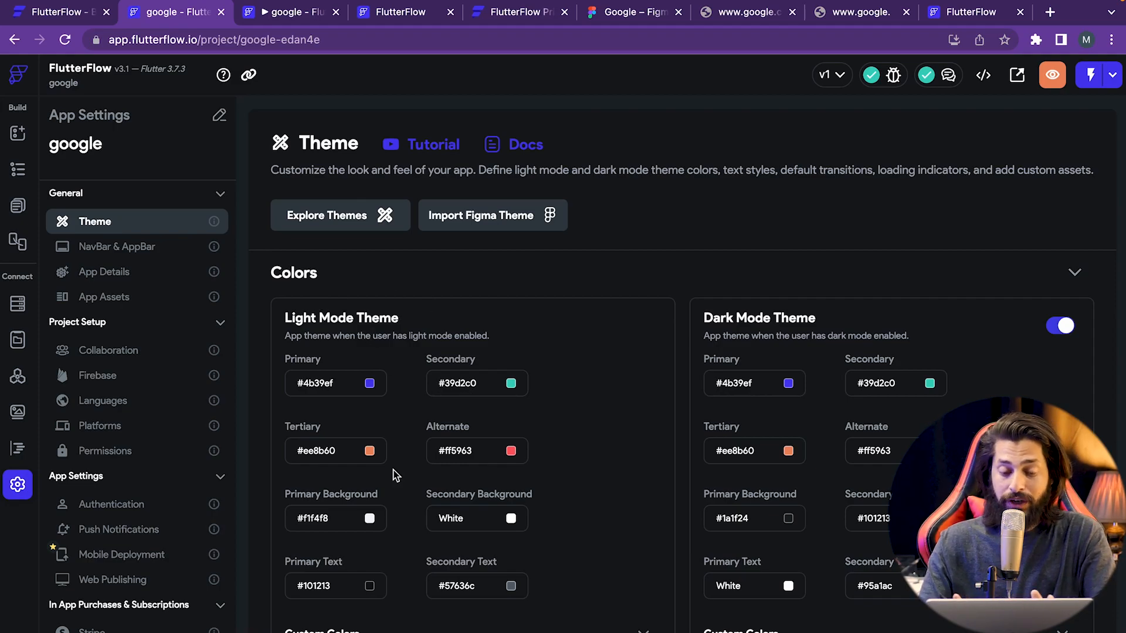
scroll(544, 579, down, 2)
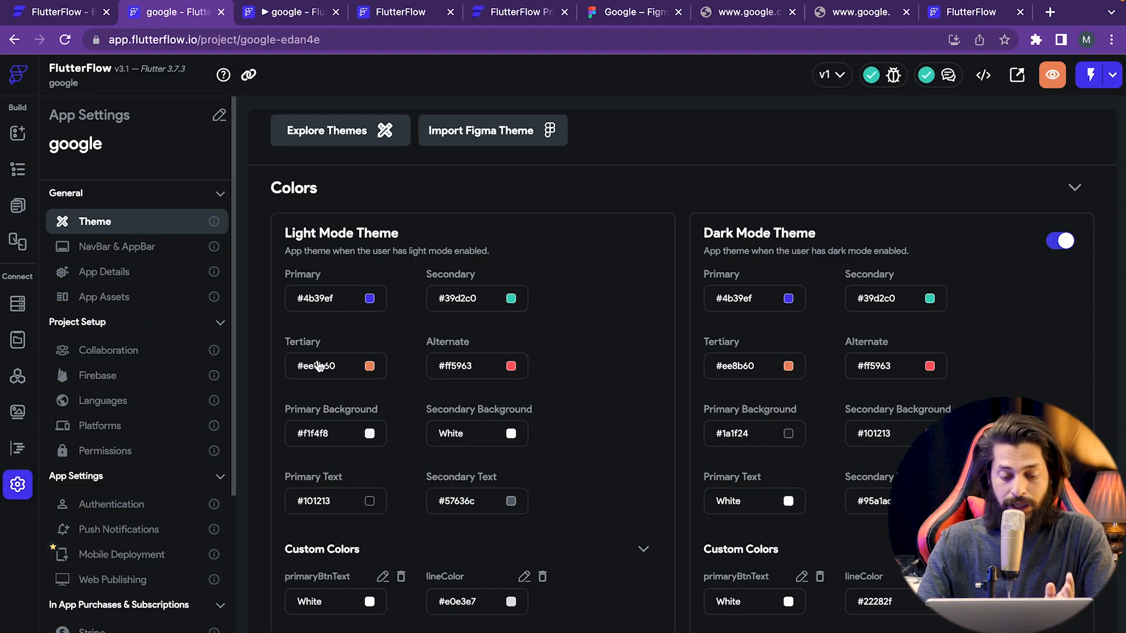
scroll(332, 463, down, 2)
scroll(332, 460, down, 5)
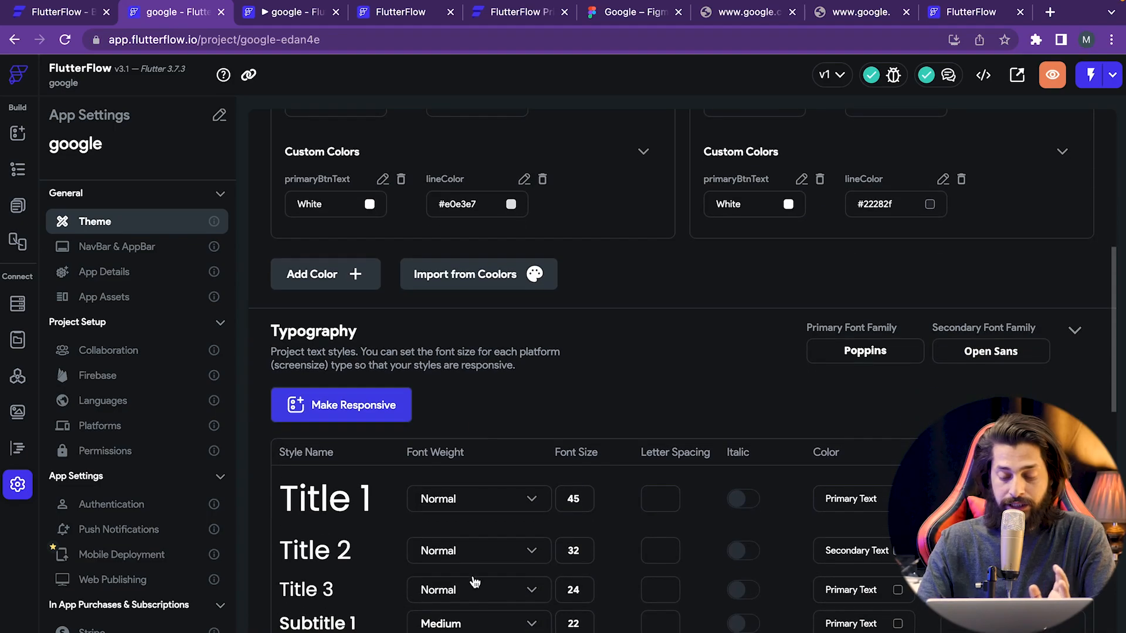
scroll(965, 288, down, 6)
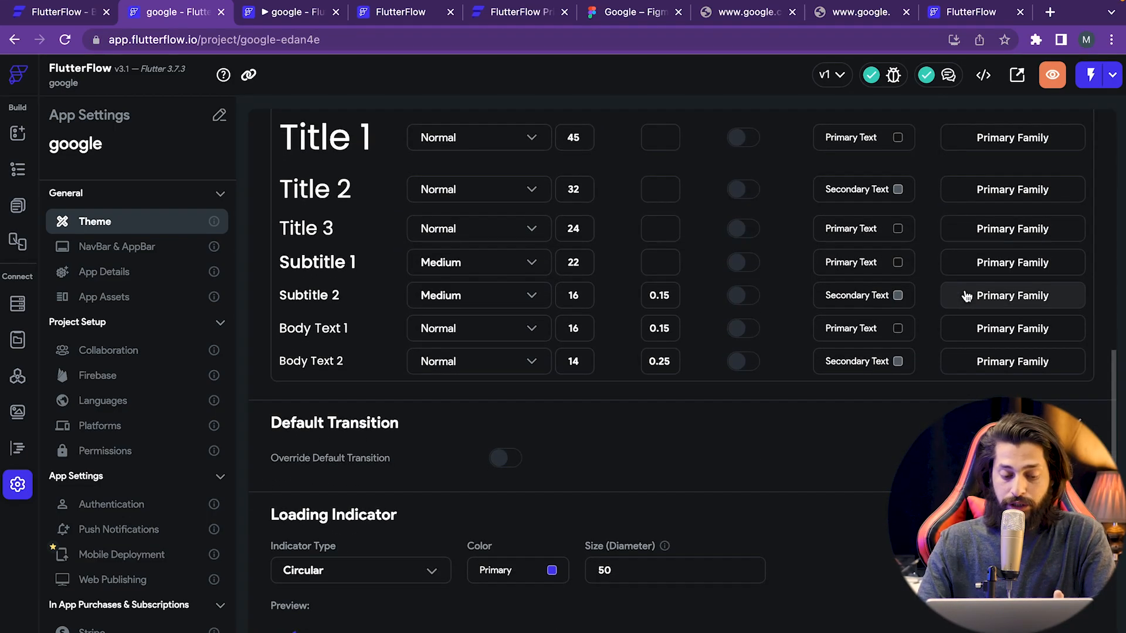
scroll(965, 296, down, 2)
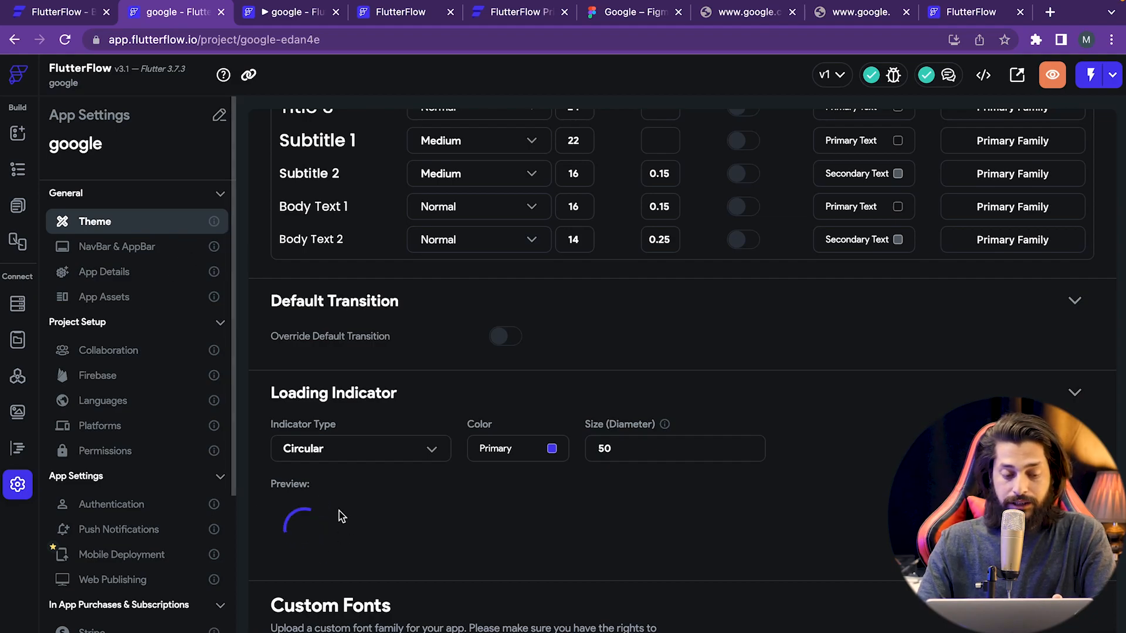
scroll(409, 548, down, 3)
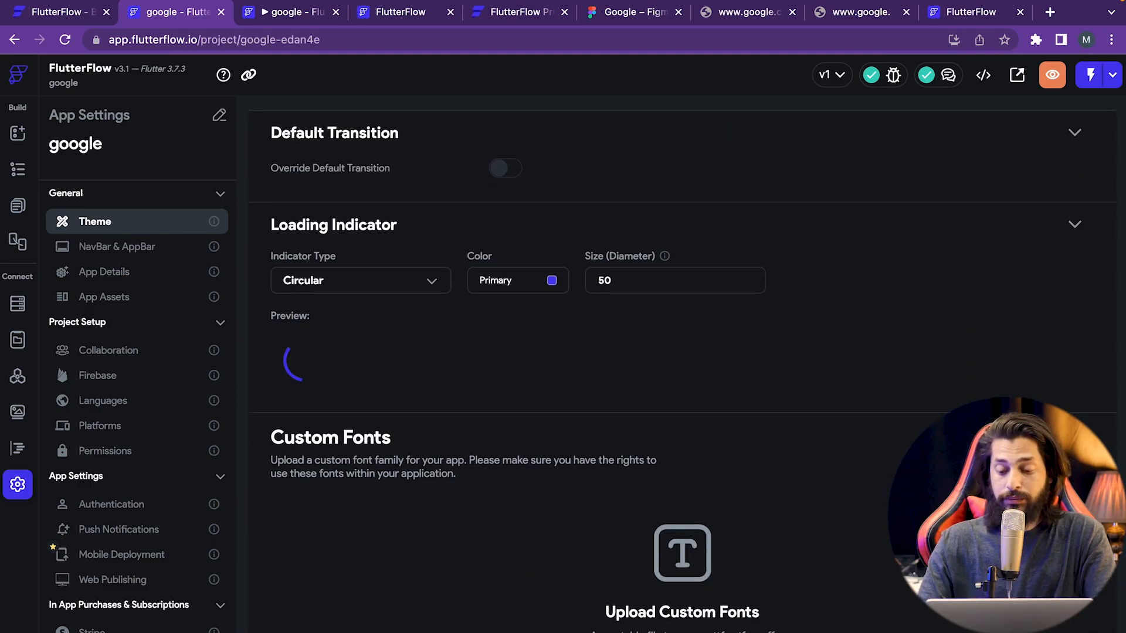
scroll(681, 371, down, 4)
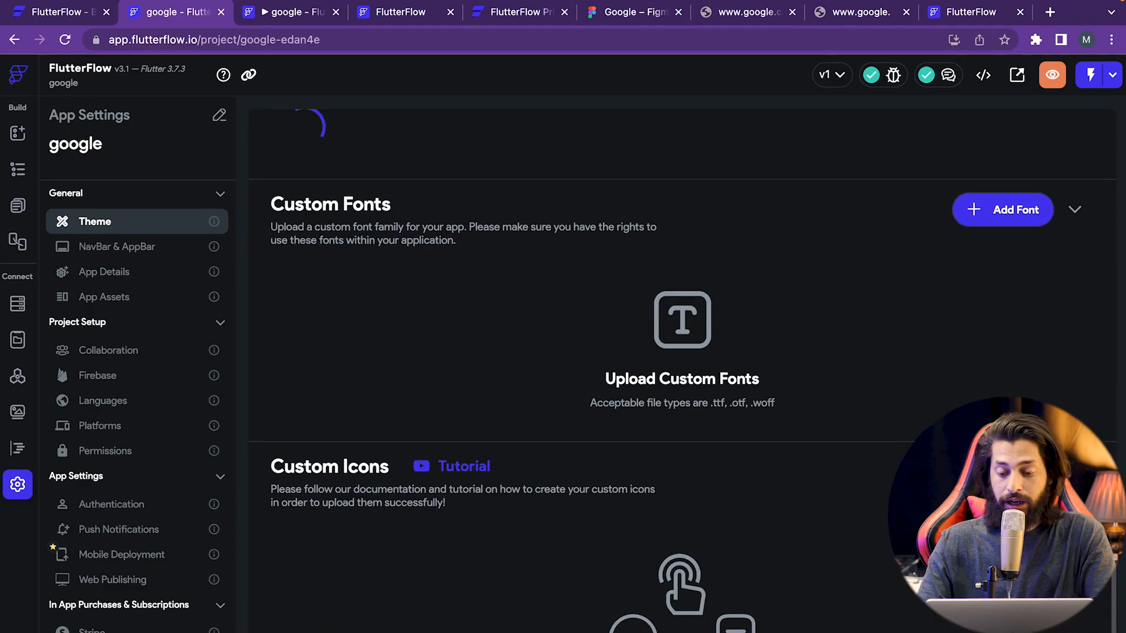
scroll(1022, 369, down, 1)
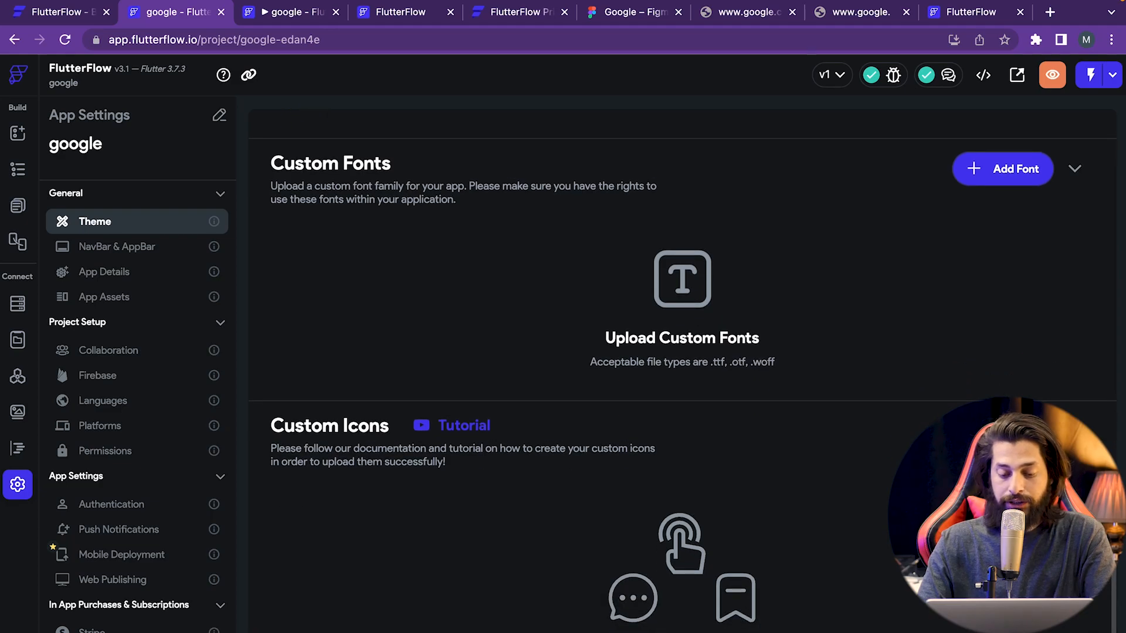
scroll(681, 369, down, 1)
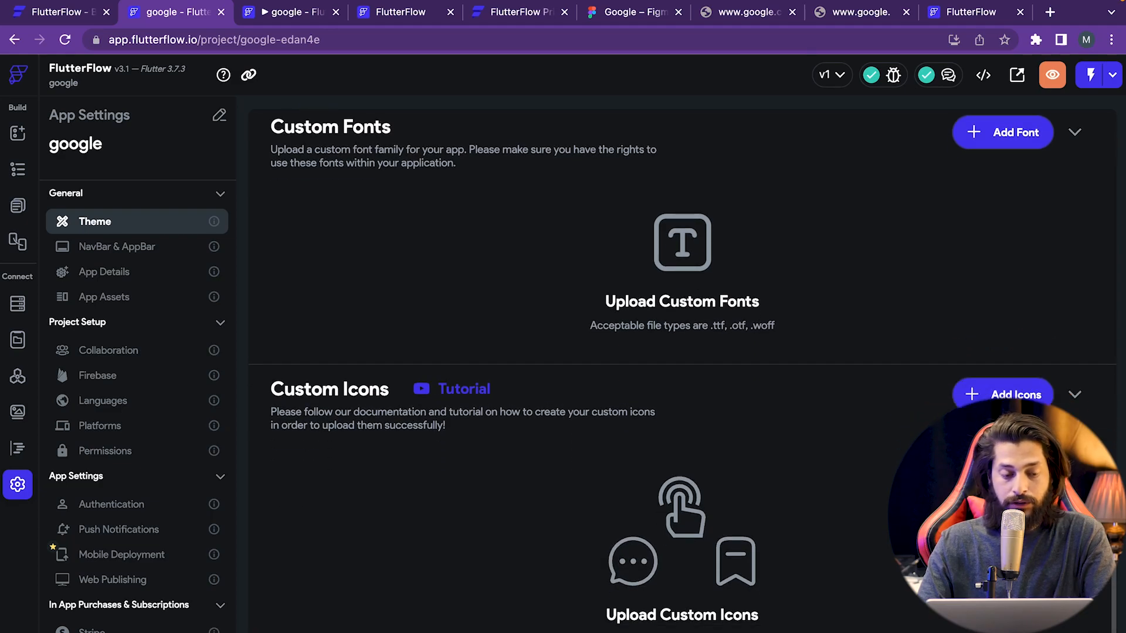
- Look over the NavBar & AppBar settings, then bring up App Details
click(108, 249)
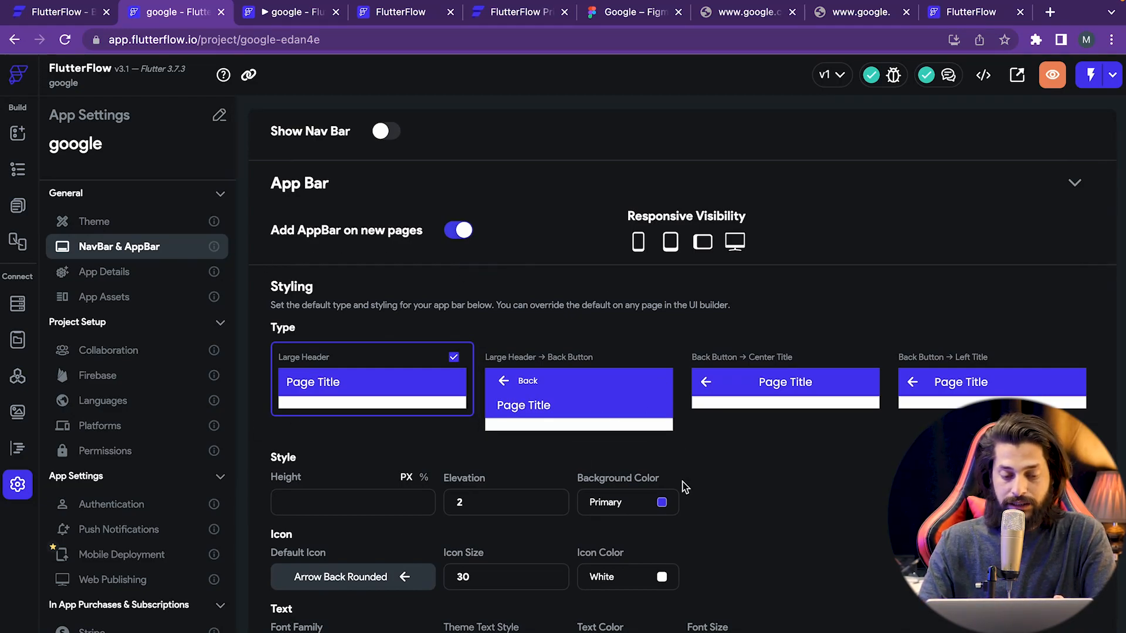
mouse_move(636, 218)
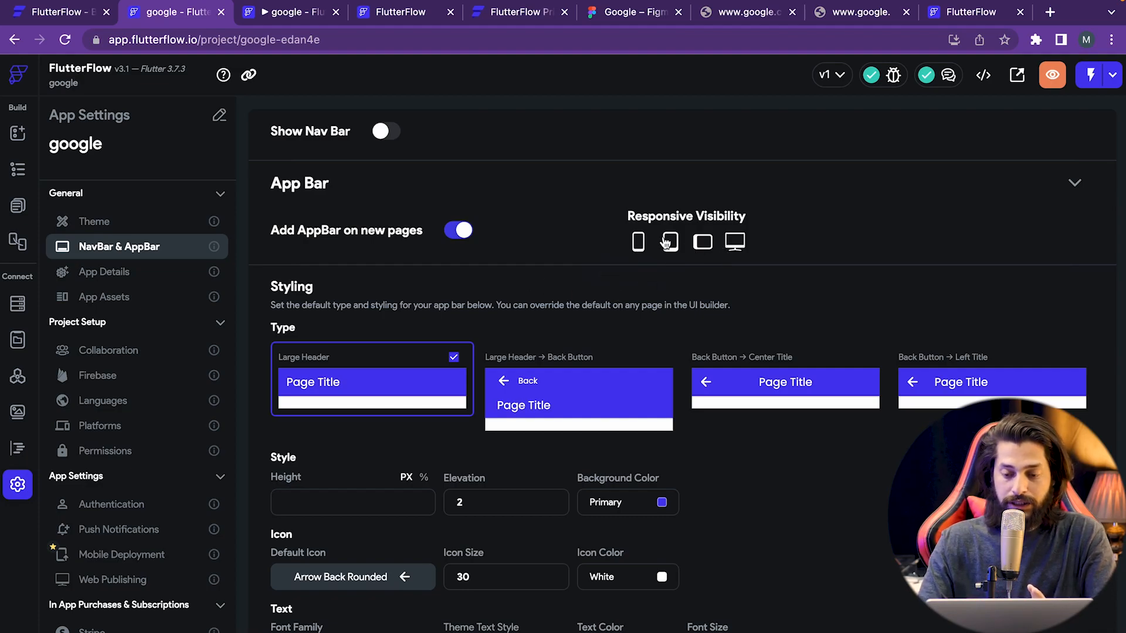
click(105, 275)
- Check the project name google and the package name field, keeping HomePage as Entry Page
click(406, 152)
drag(329, 145, 272, 142)
click(356, 143)
click(353, 197)
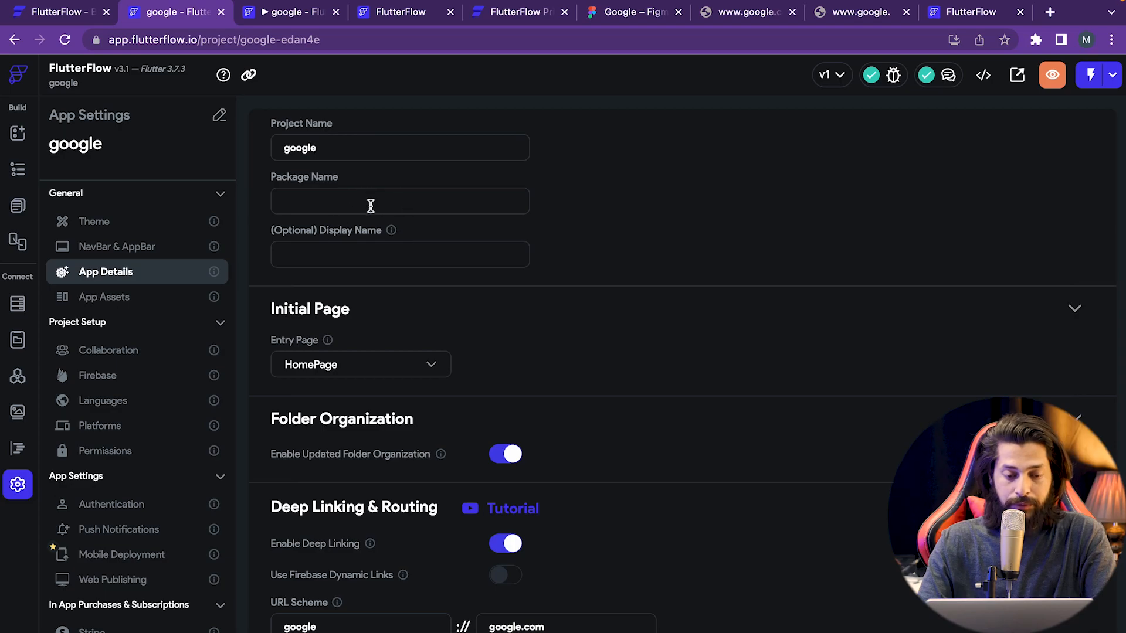
scroll(342, 363, down, 1)
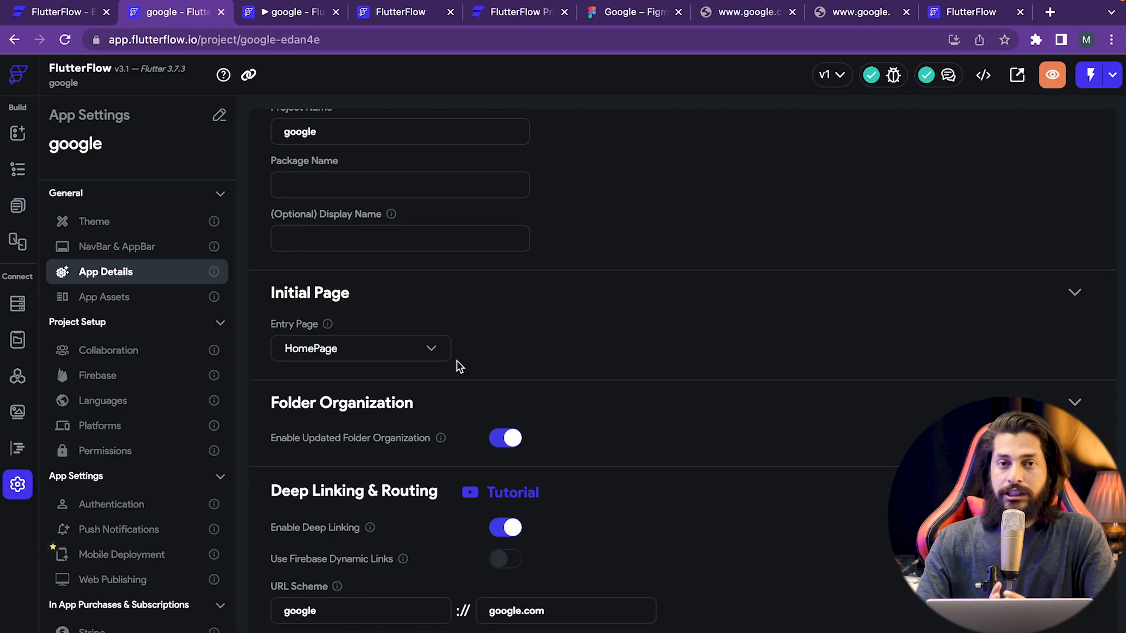
click(386, 351)
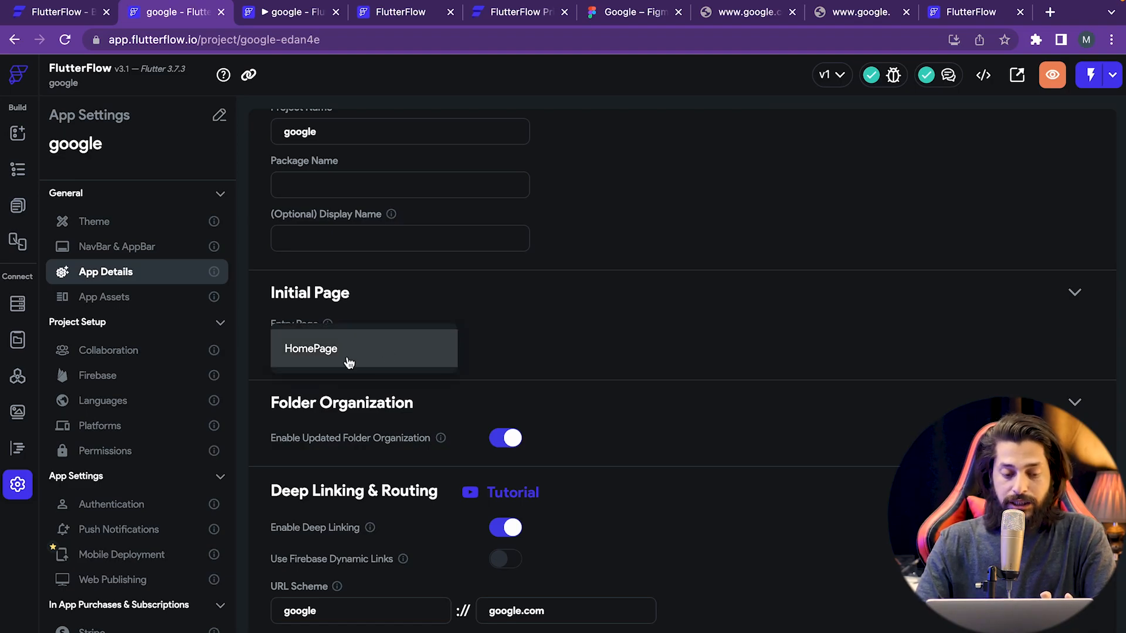
click(516, 351)
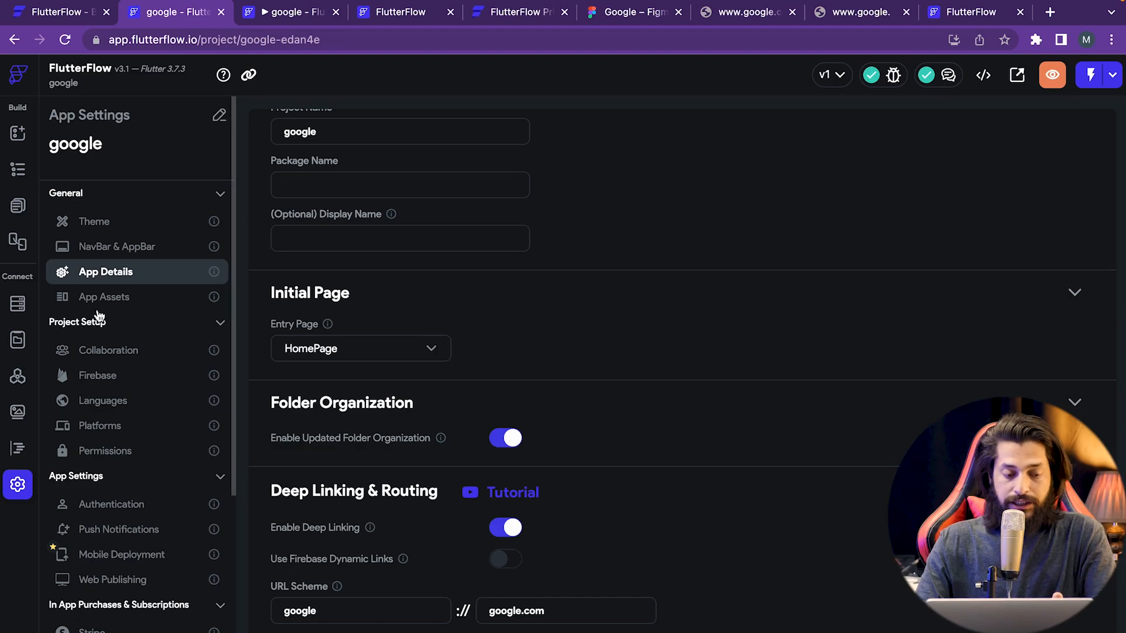
- Step through App Assets, Firebase and Languages to Platforms and switch on Web
click(124, 298)
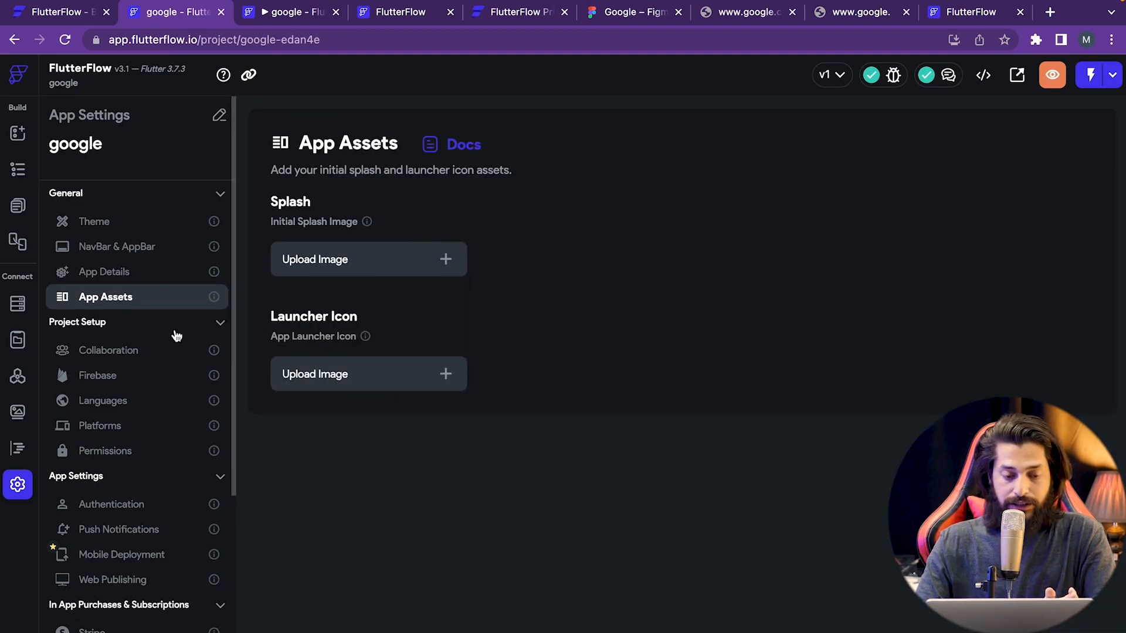
scroll(129, 374, down, 1)
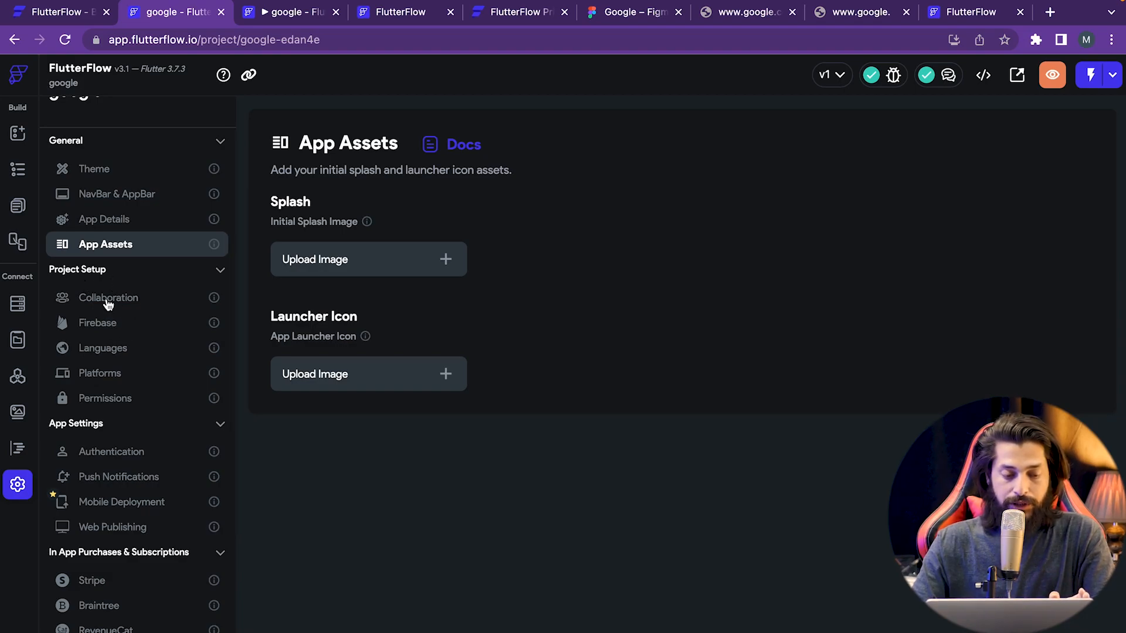
click(112, 328)
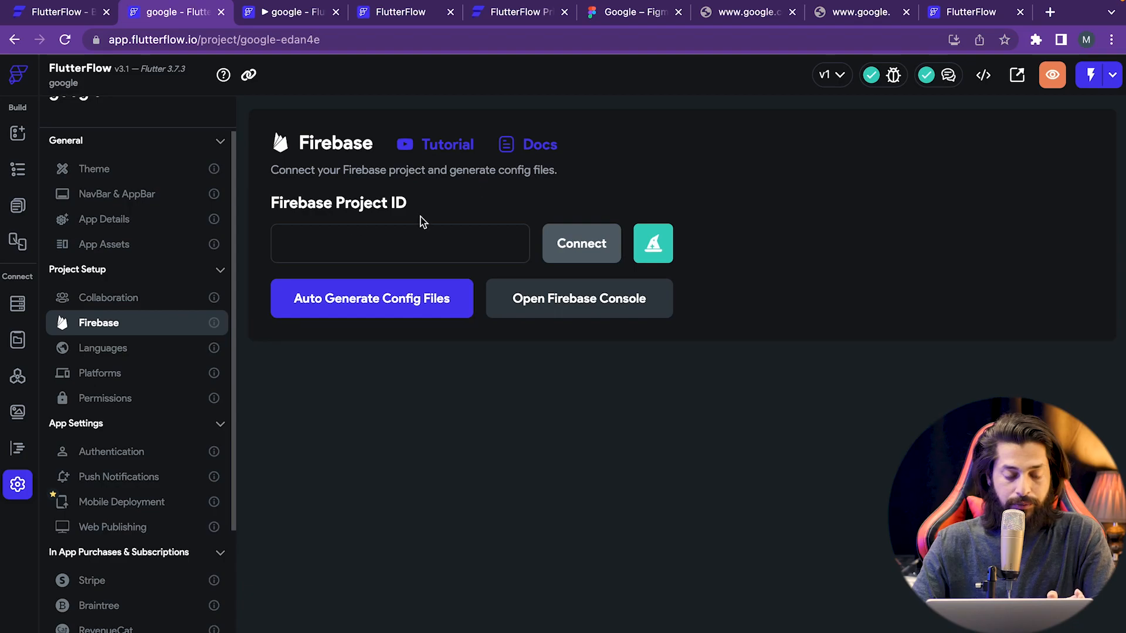
click(115, 352)
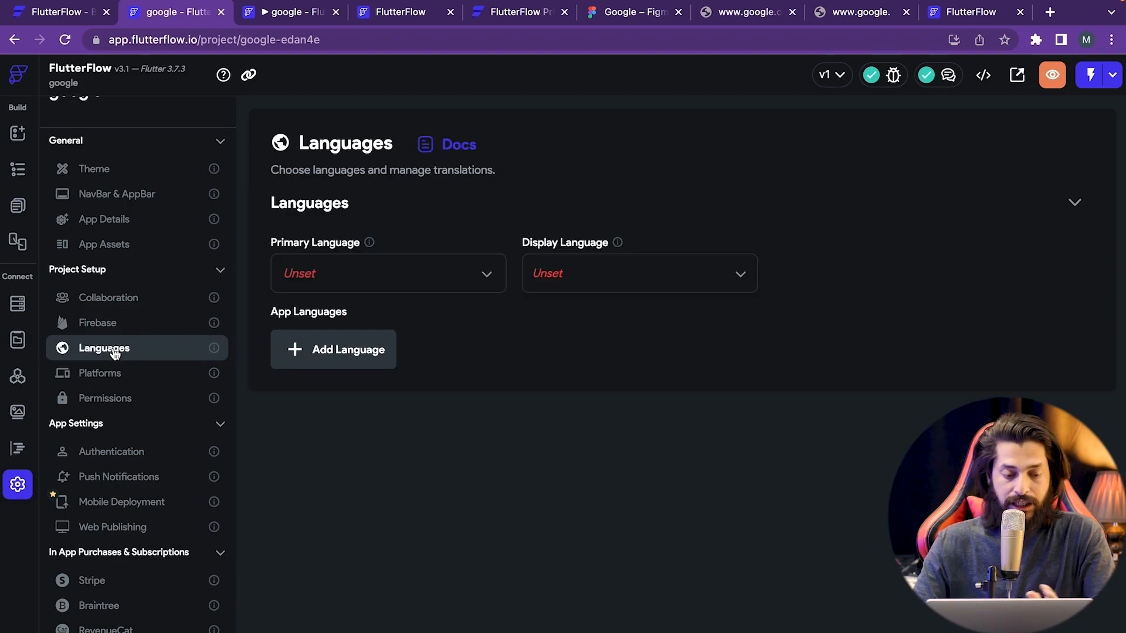
click(113, 372)
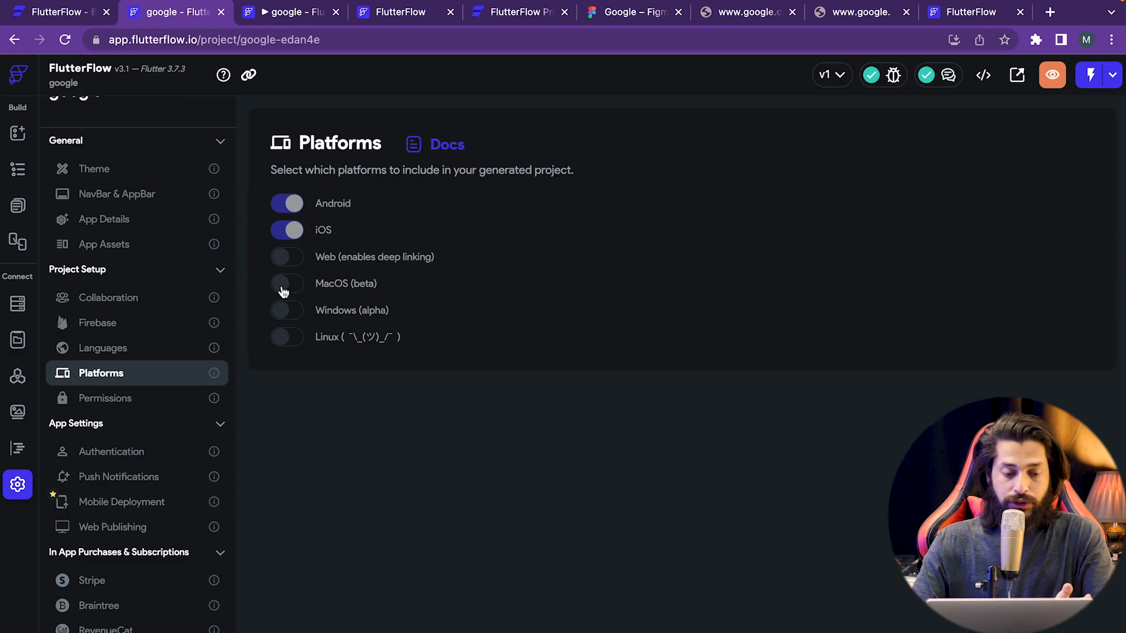
click(293, 258)
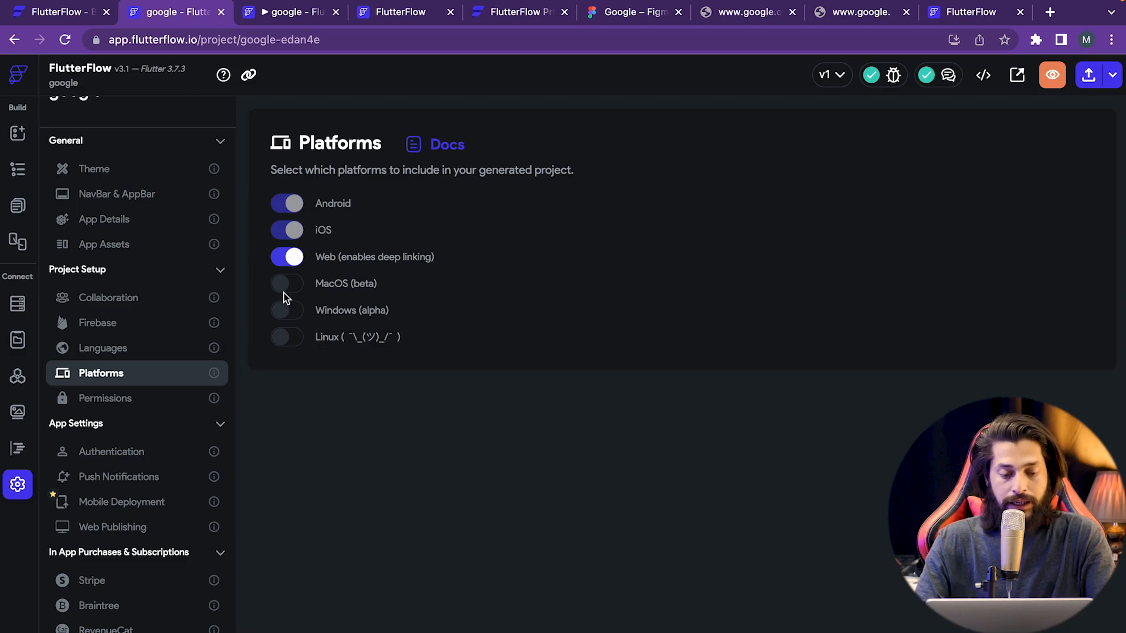
click(137, 405)
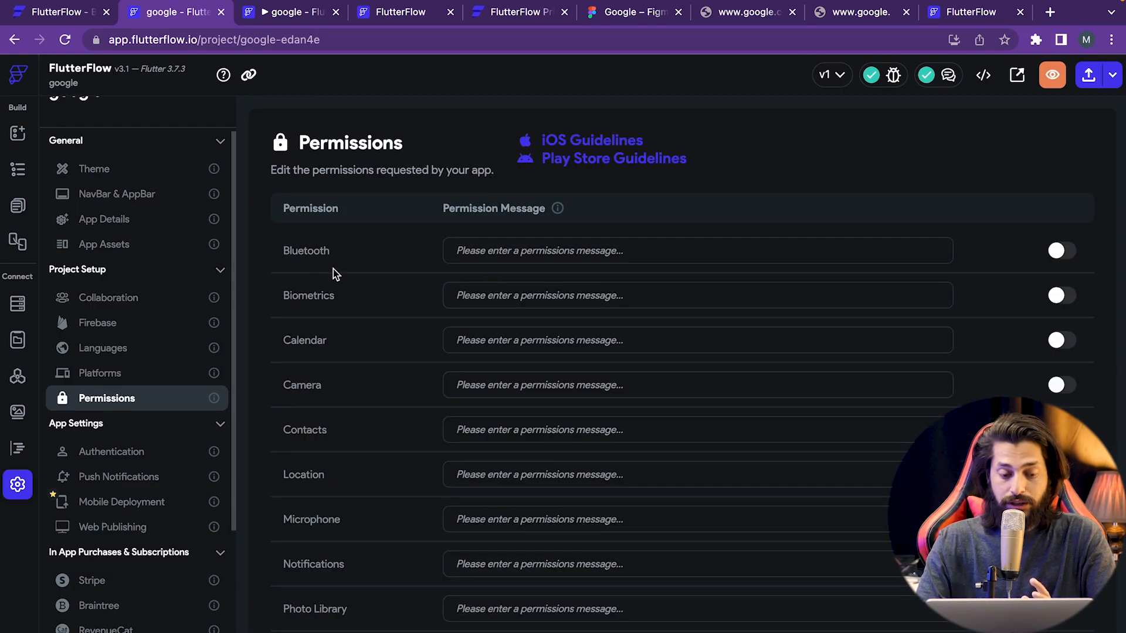
- View the Authentication, Push Notifications and Mobile Deployment settings pages
scroll(343, 469, down, 1)
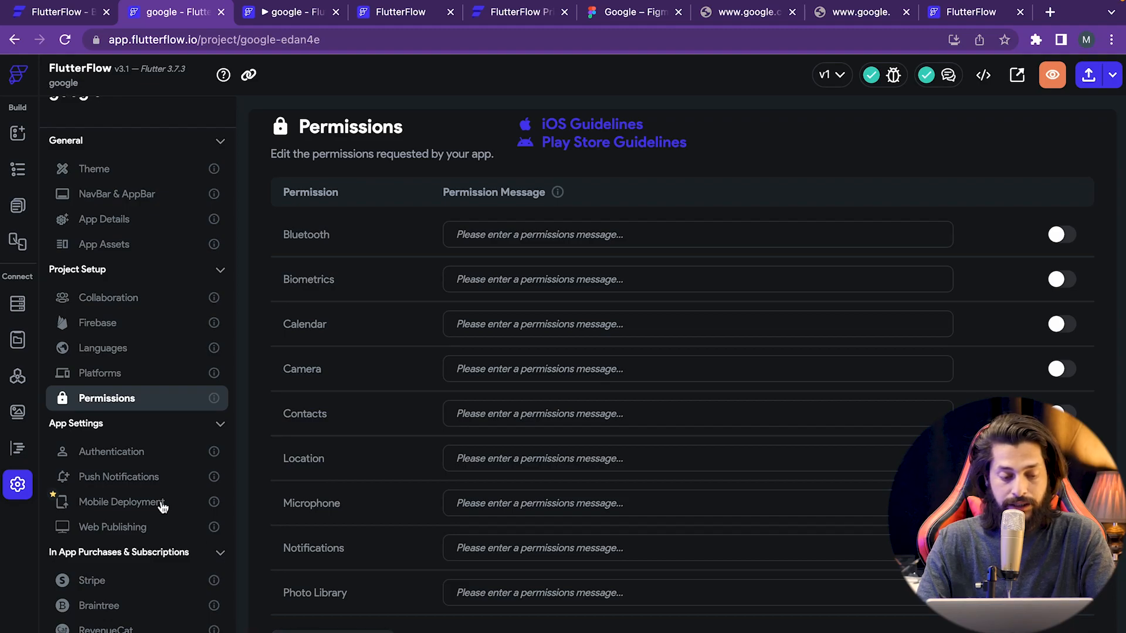
scroll(145, 565, down, 1)
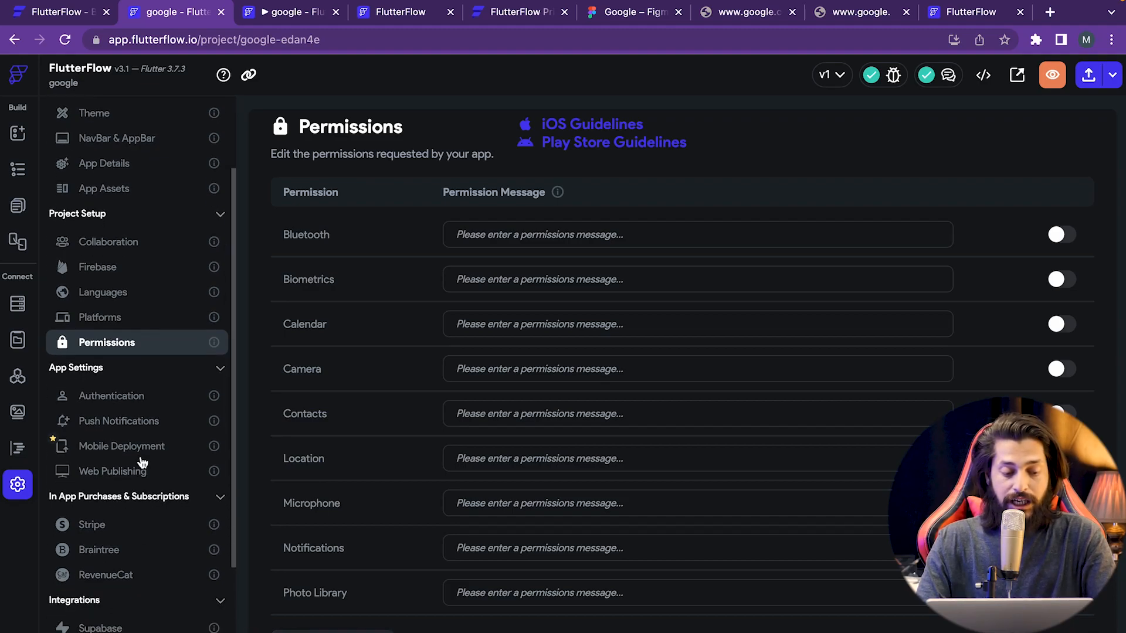
click(132, 399)
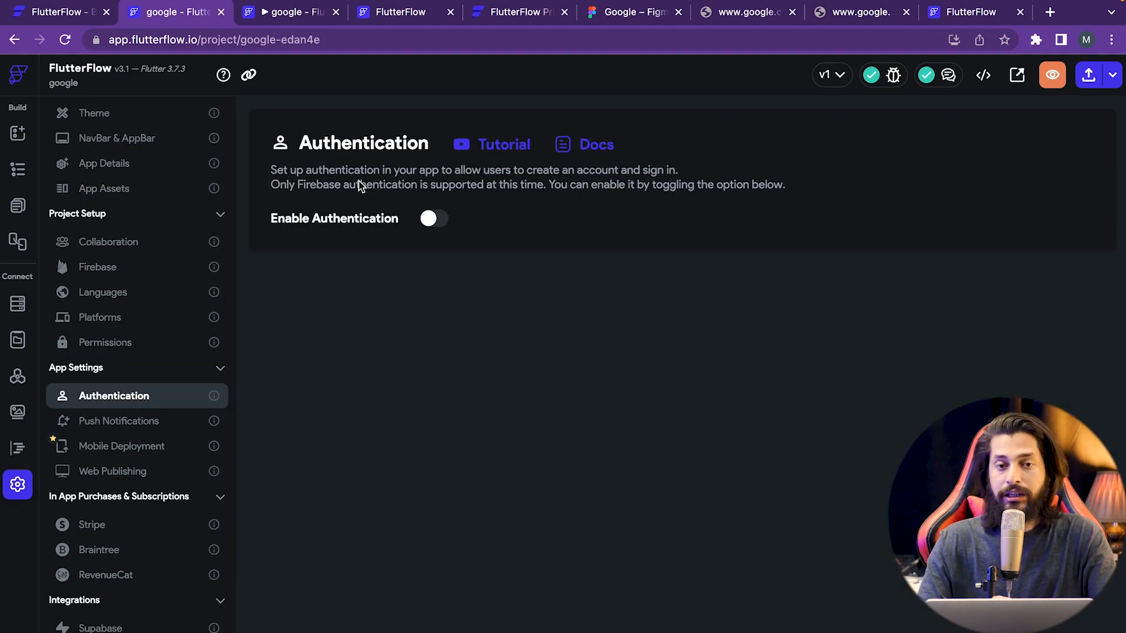
click(129, 431)
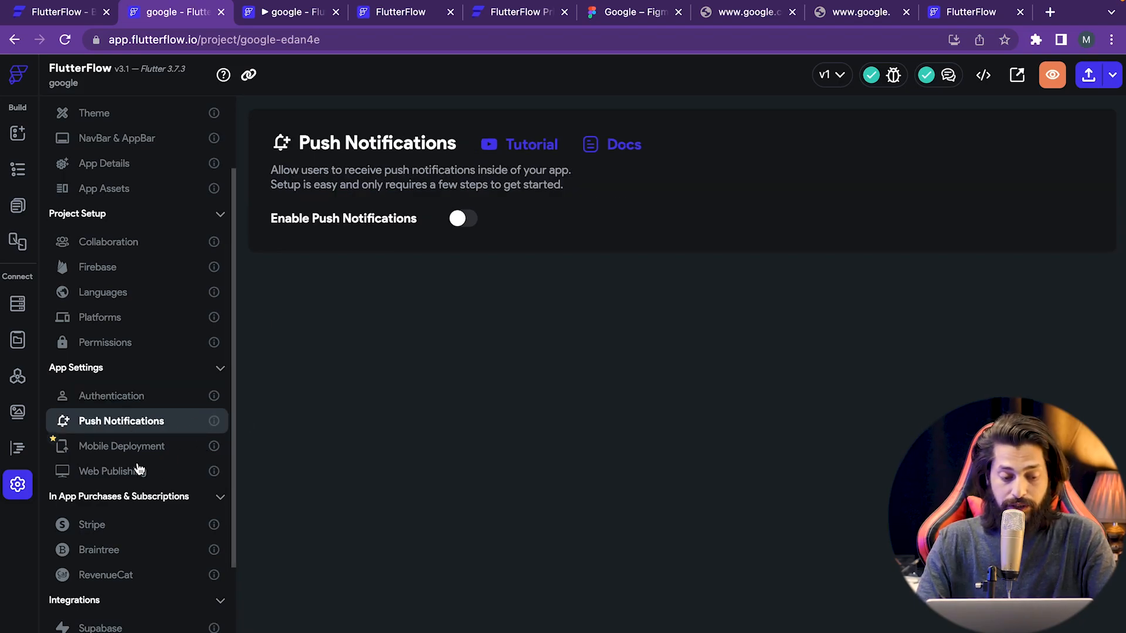
click(146, 443)
- Look at the Stripe and Braintree payment settings, then go back to the UI Builder
scroll(164, 527, down, 2)
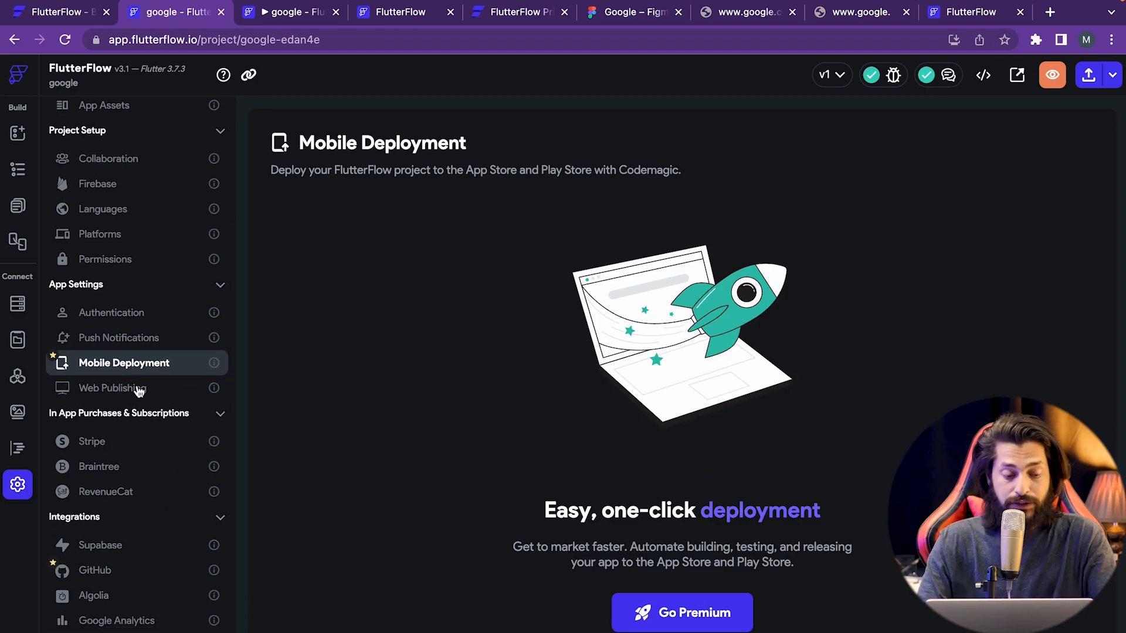
scroll(135, 399, down, 1)
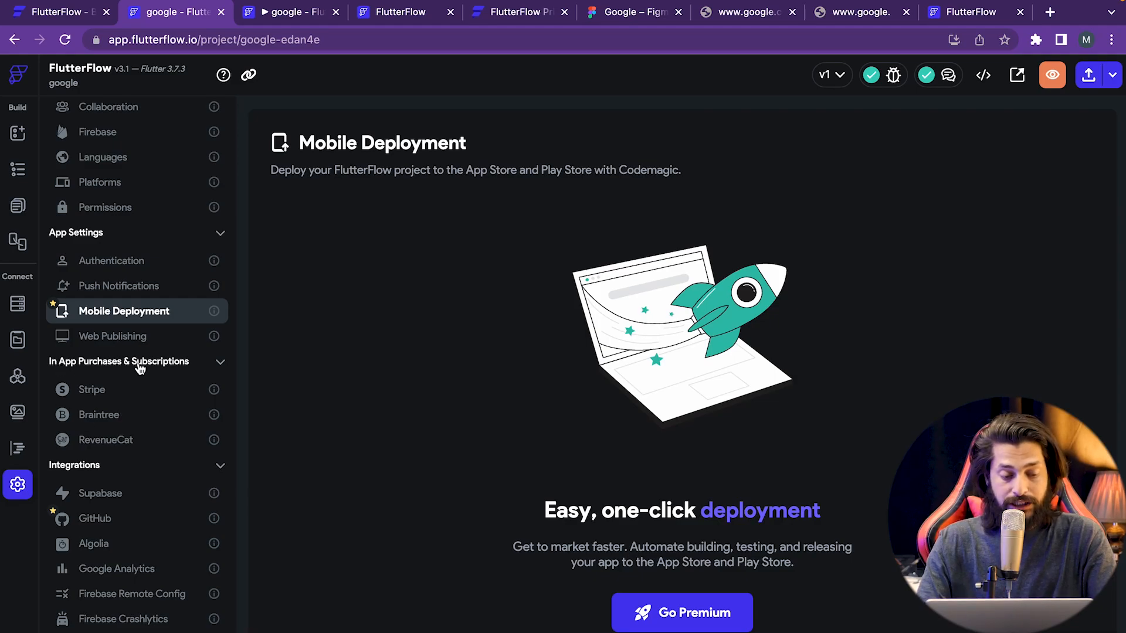
click(139, 394)
click(123, 418)
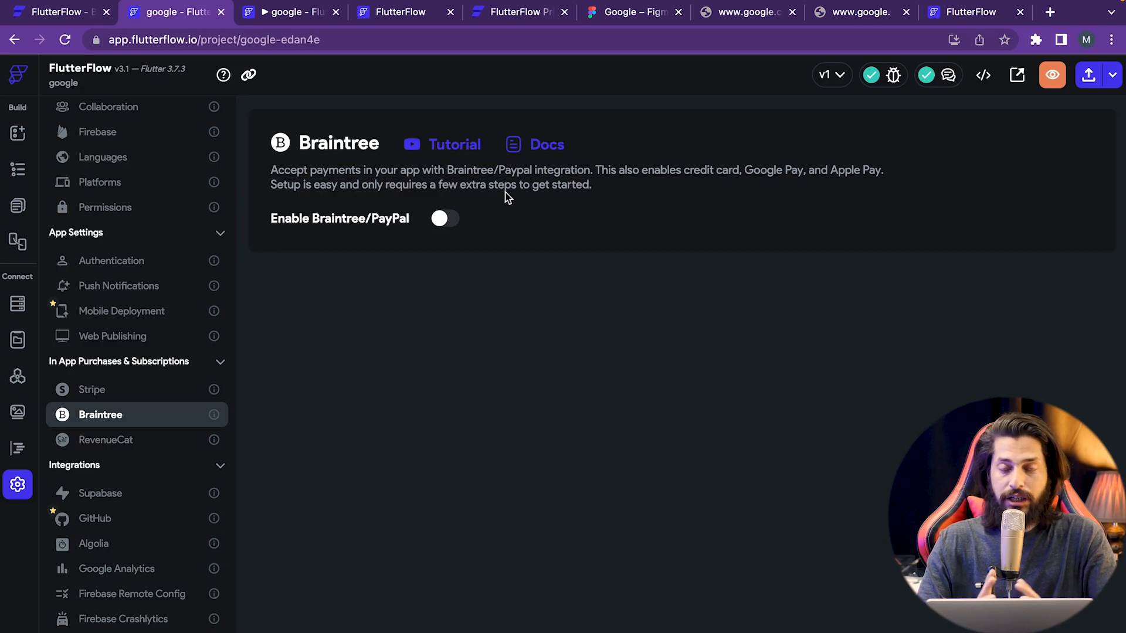
scroll(134, 469, down, 2)
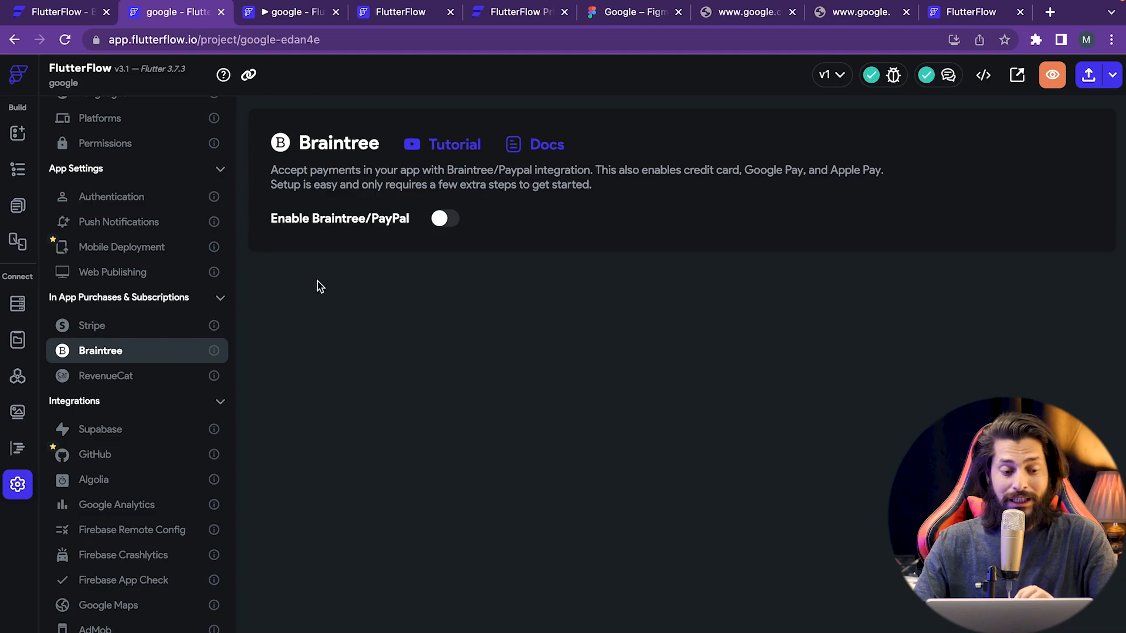
click(14, 135)
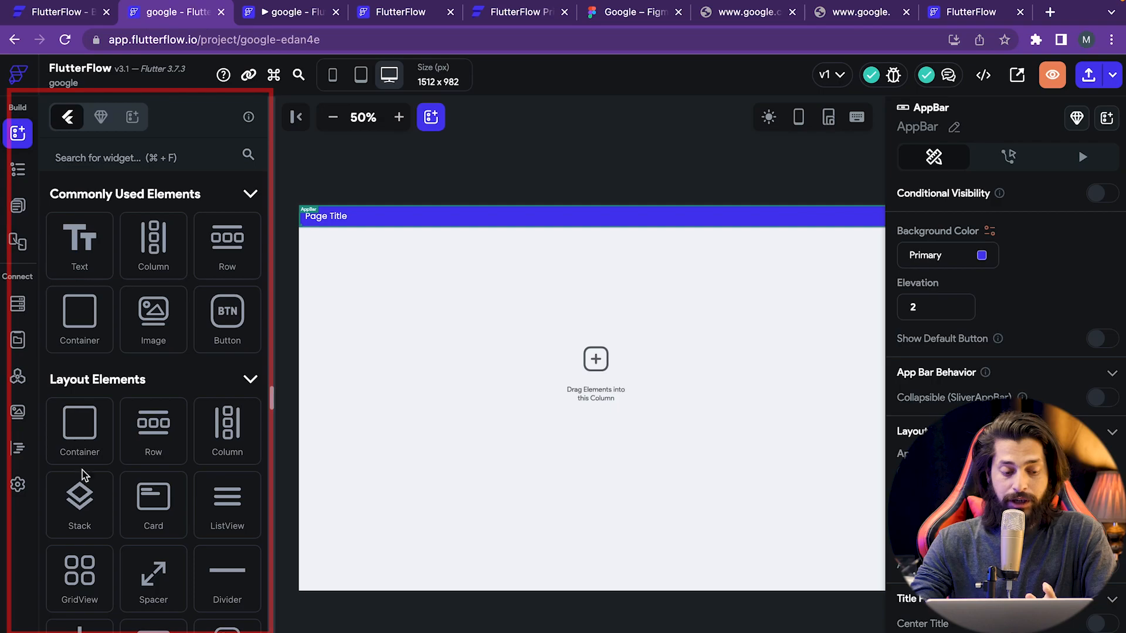
- Scroll through the widget library and the AppBar properties on the page builder
scroll(101, 597, down, 3)
scroll(101, 598, down, 4)
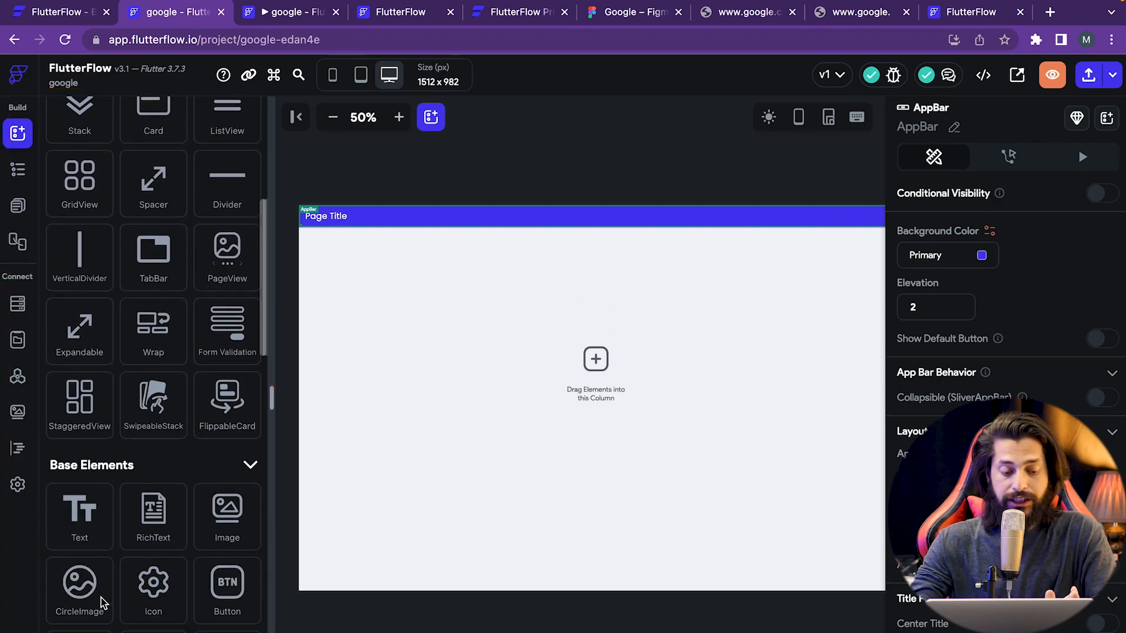
scroll(155, 379, up, 8)
scroll(156, 388, up, 1)
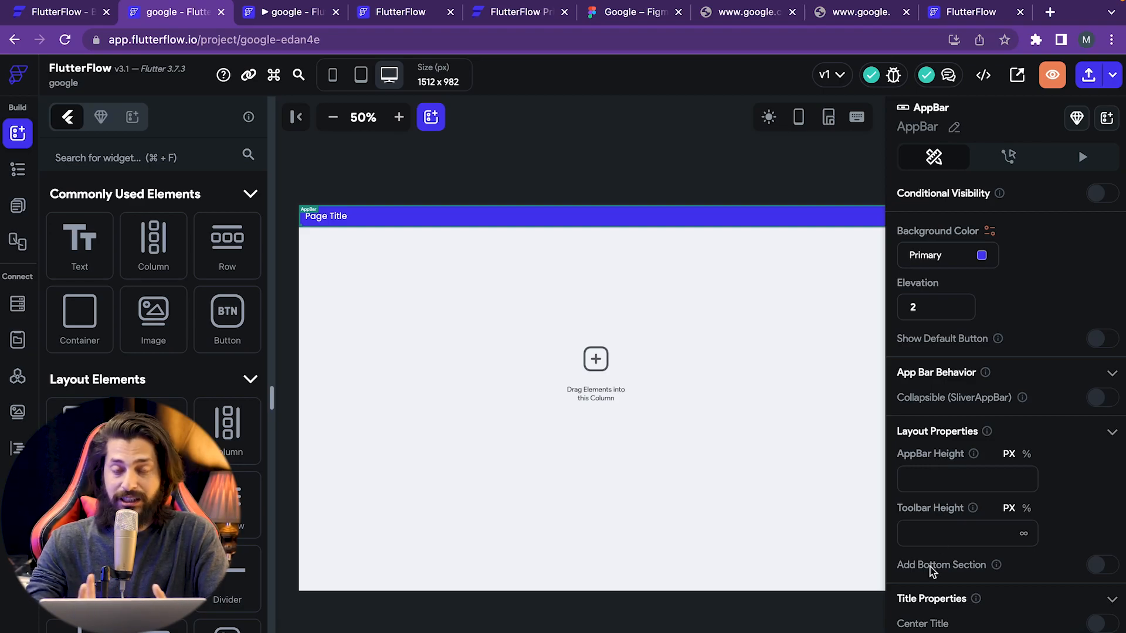
scroll(1026, 601, down, 3)
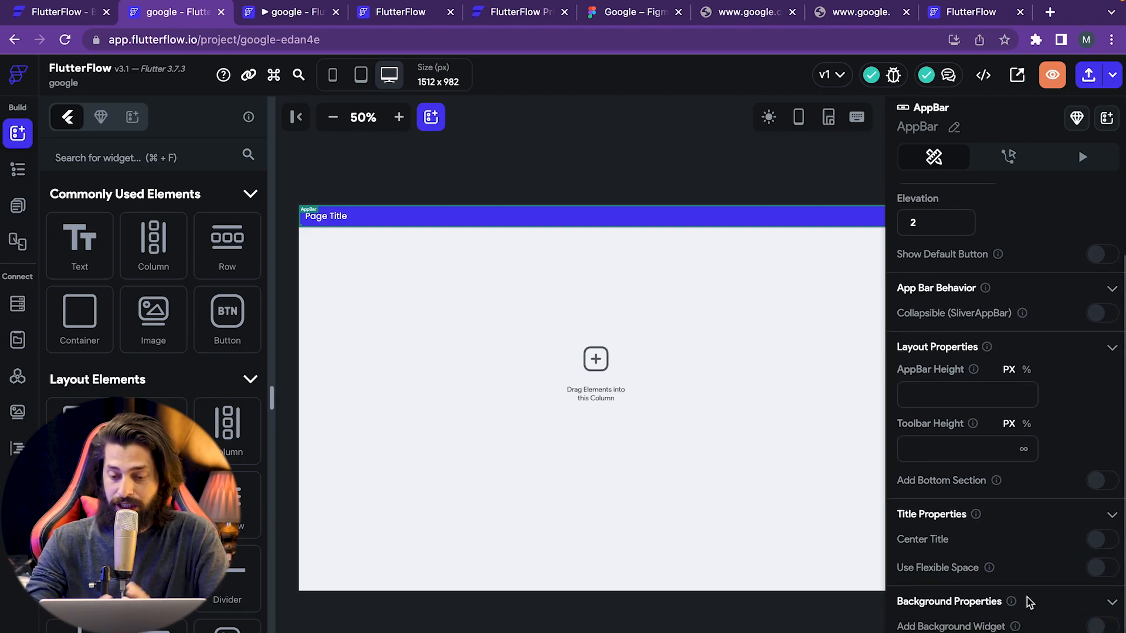
scroll(1027, 603, up, 3)
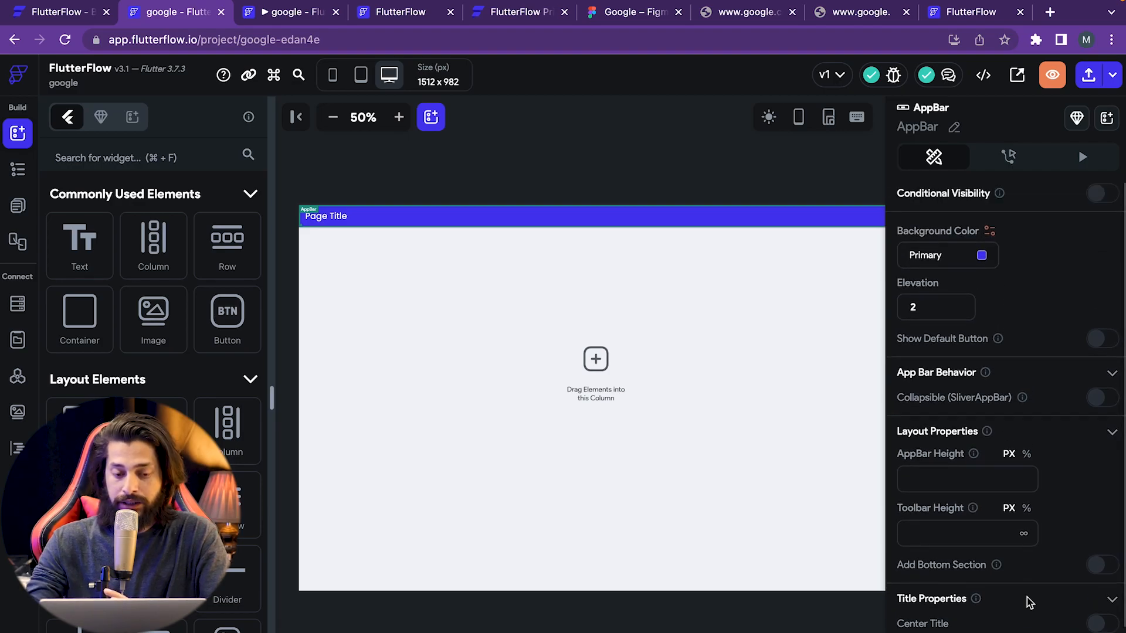
- Replace the app bar's 'Page Title' text with 'HomePage'
click(326, 217)
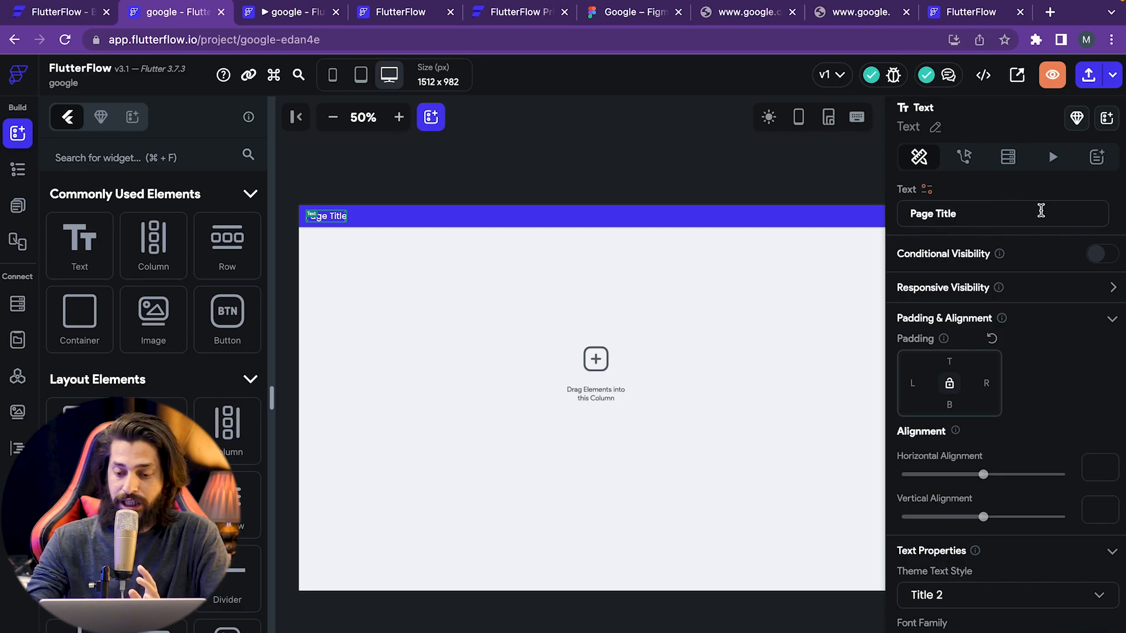
drag(975, 212, 908, 210)
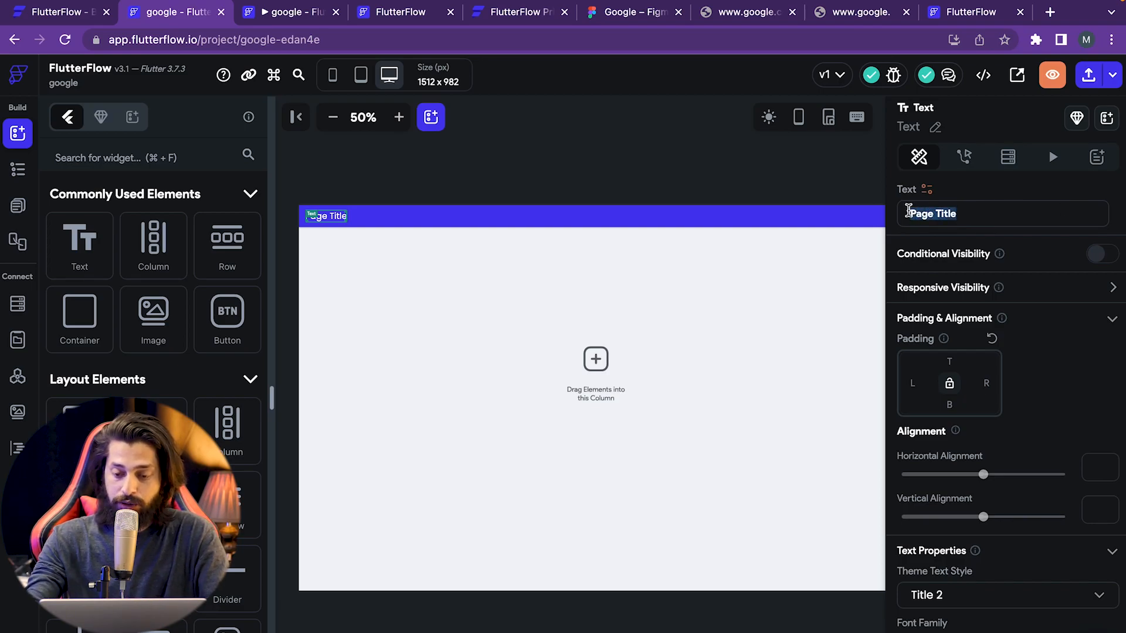
key(BackSpace)
text(Ho)
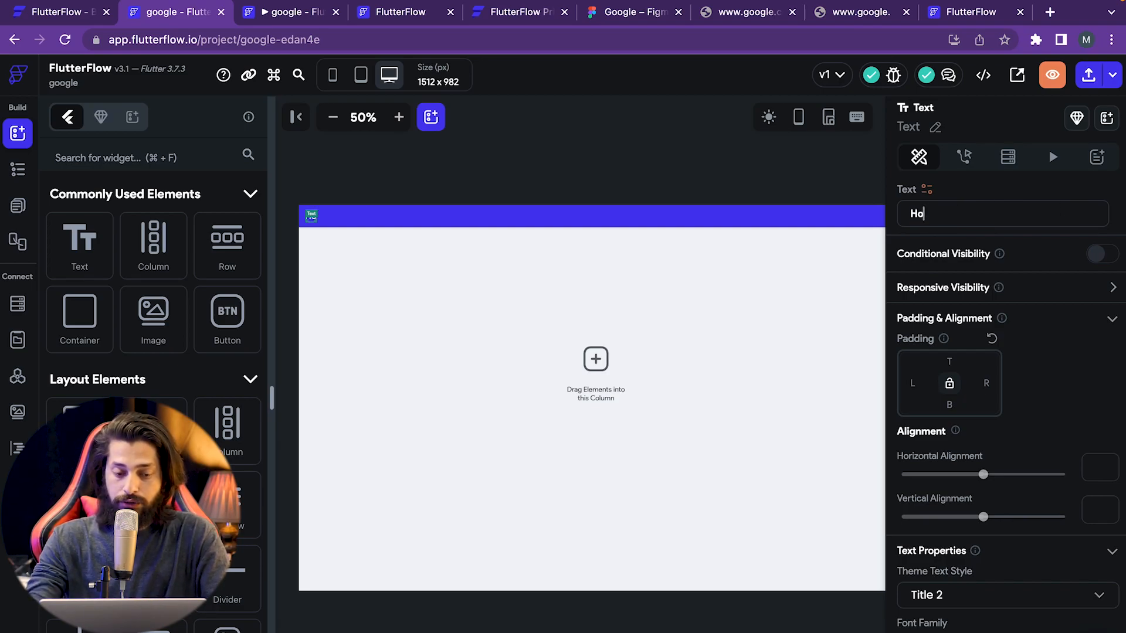
text(m)
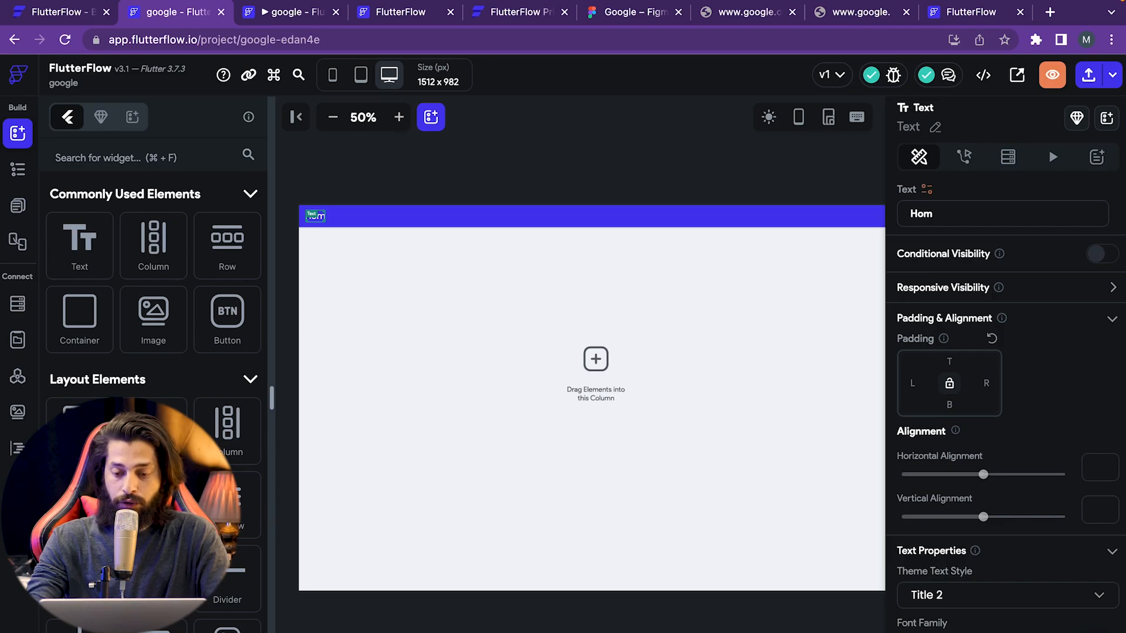
text(ePage)
click(381, 293)
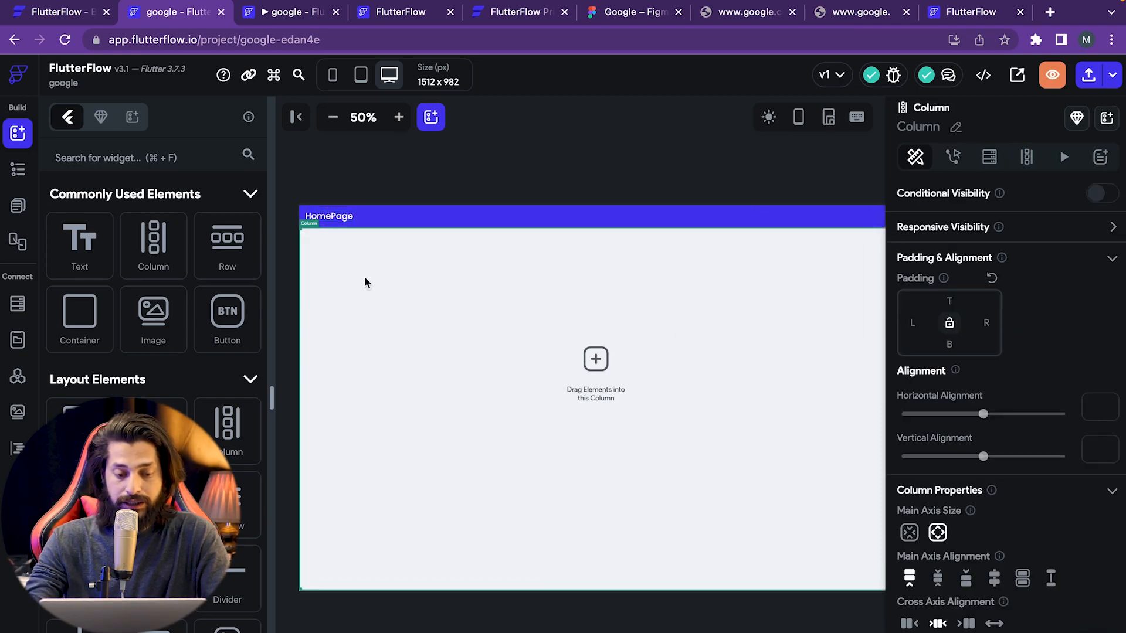
click(351, 217)
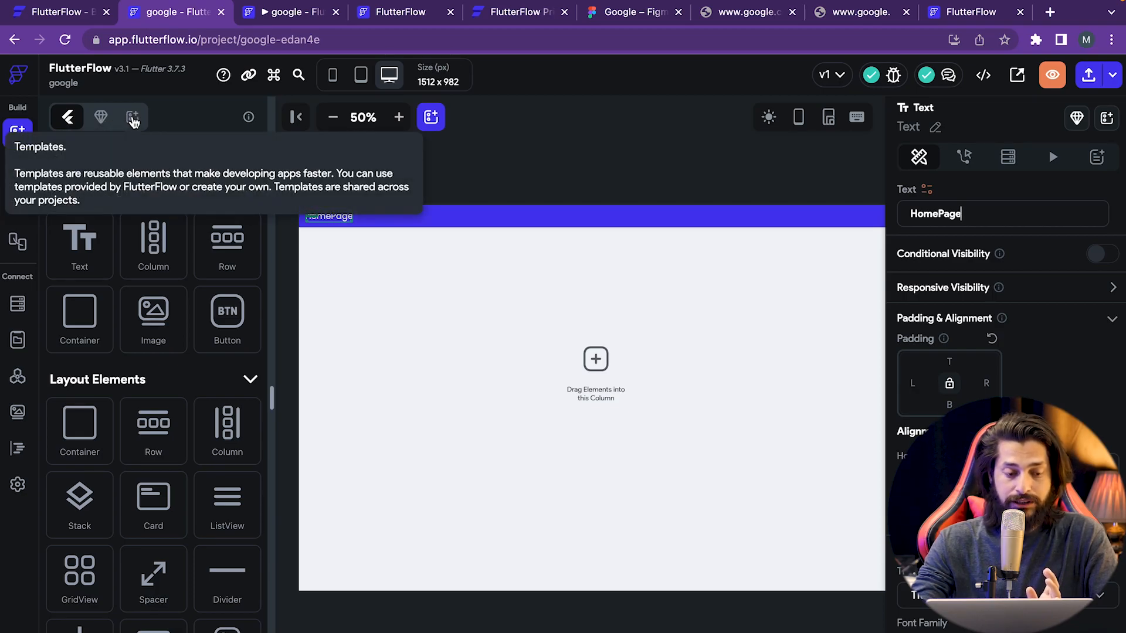
click(108, 122)
- Search components for 'a' and open the Generate random String/Hash Marketplace item
click(109, 158)
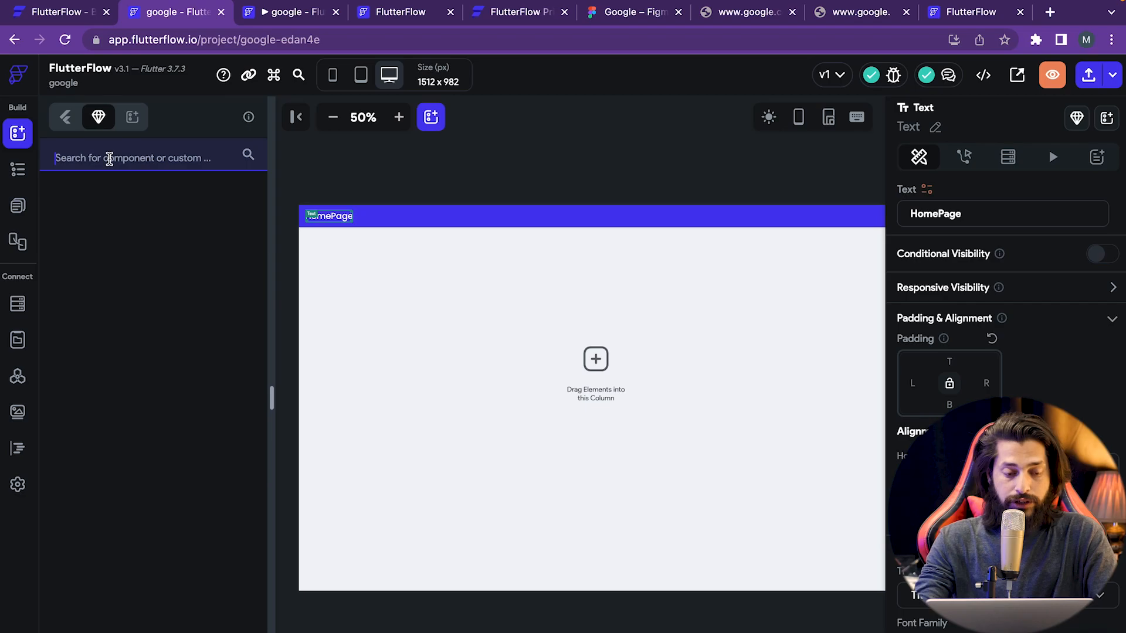
text(a)
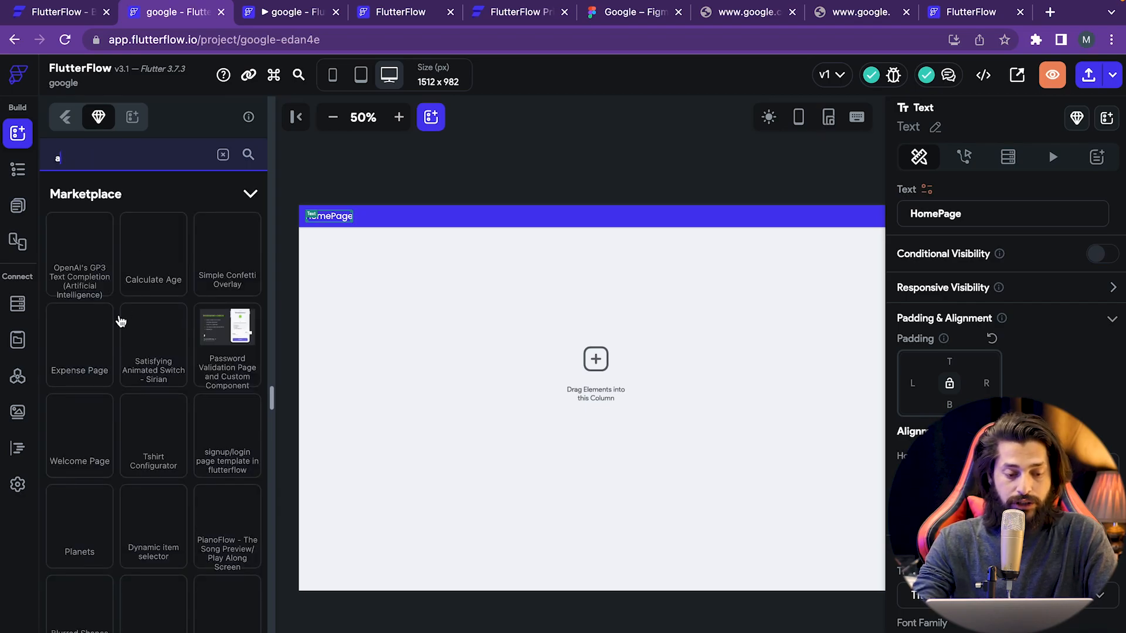
scroll(114, 375, down, 1)
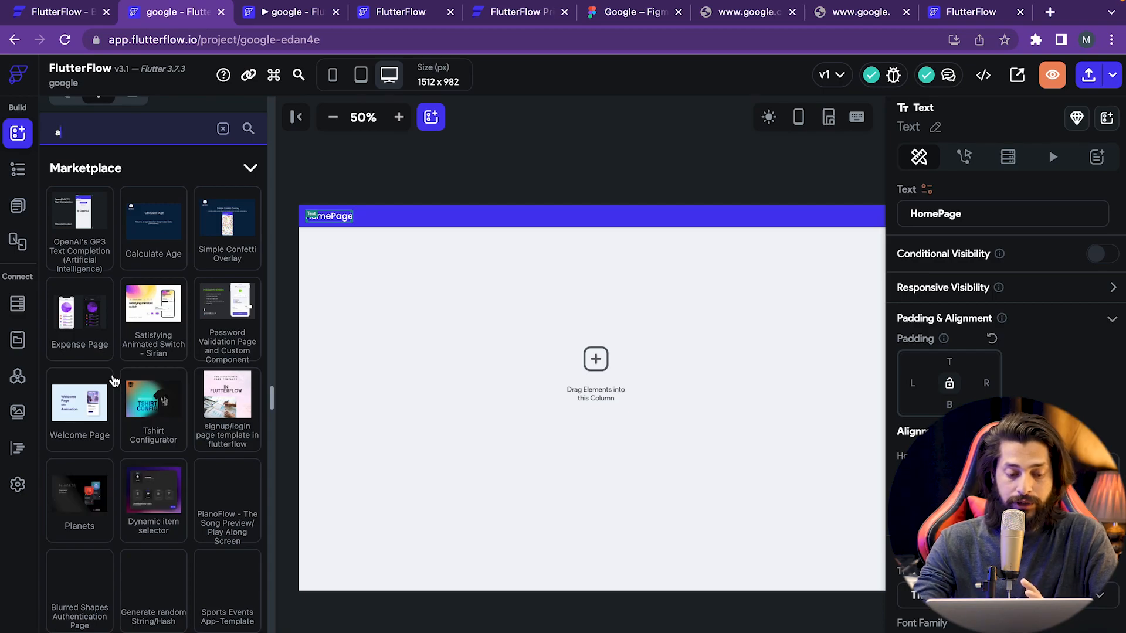
scroll(114, 382, down, 2)
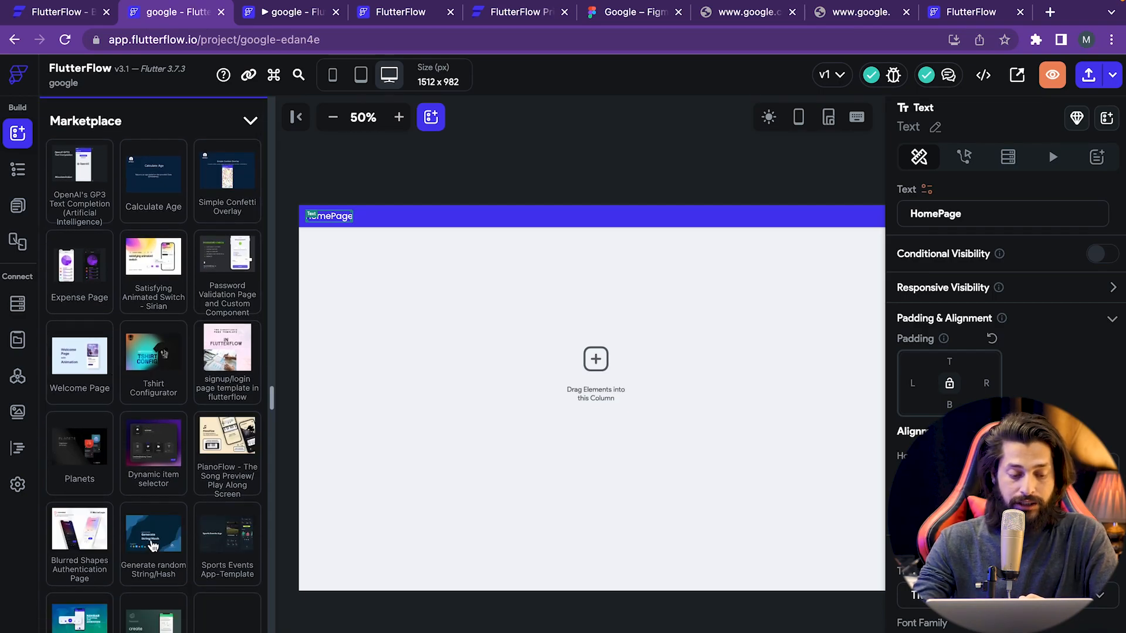
click(153, 545)
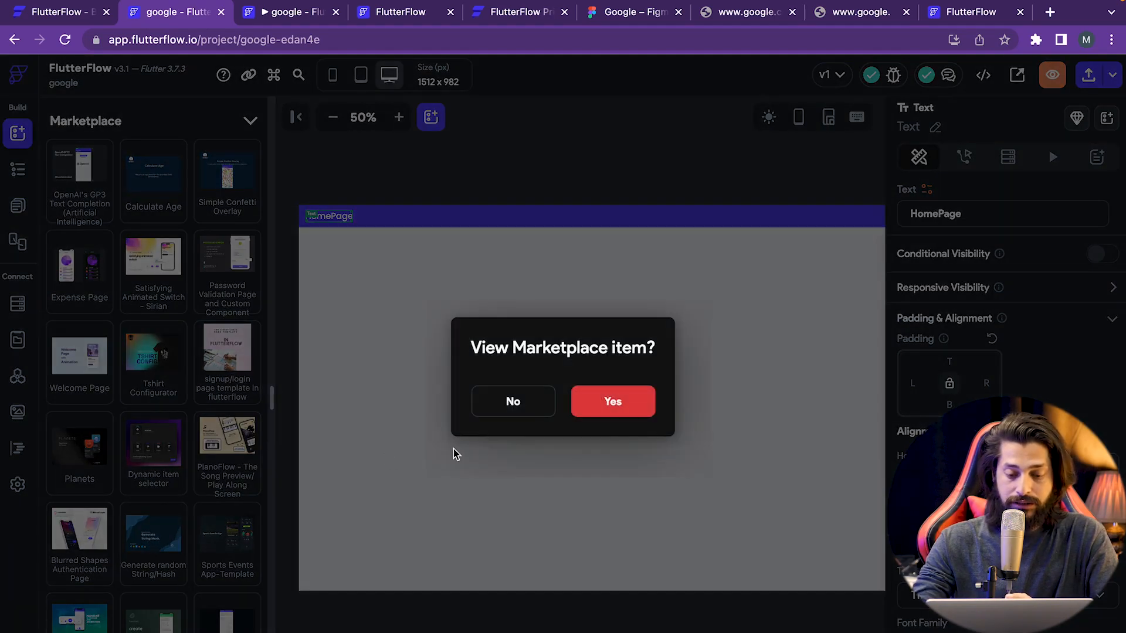
click(592, 404)
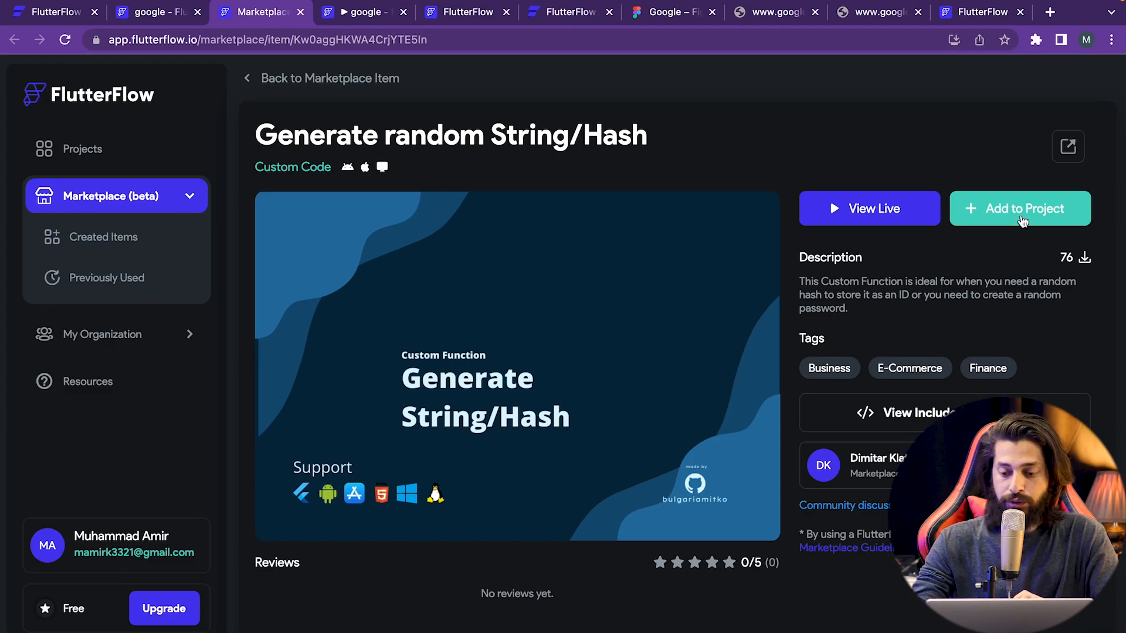
- Add the Marketplace item to a project and return to the google project
click(1024, 221)
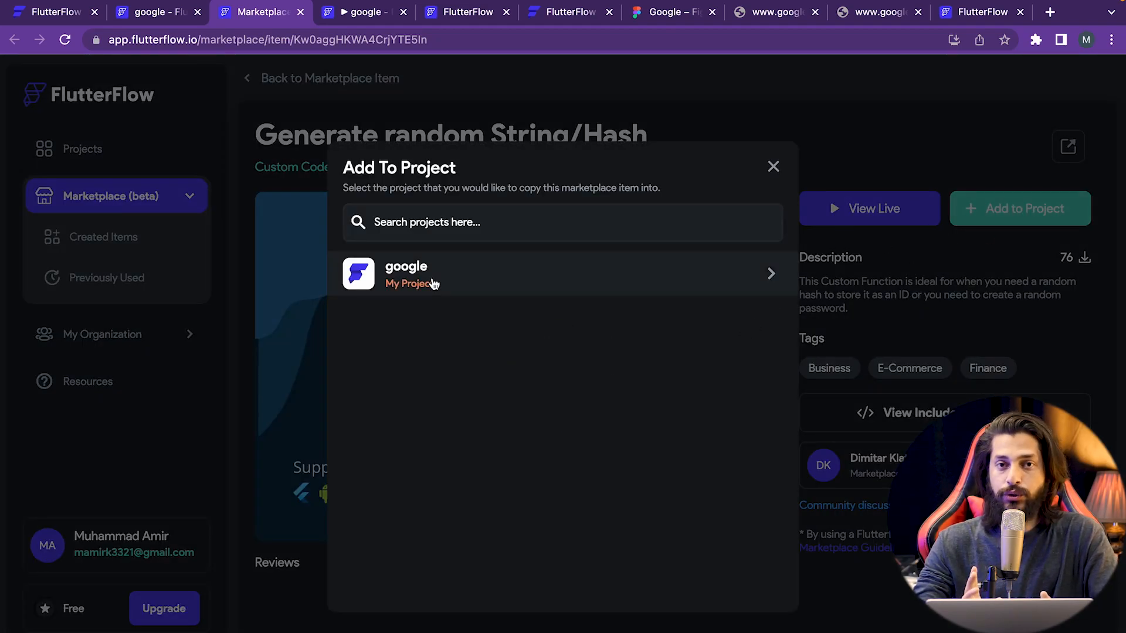
click(169, 12)
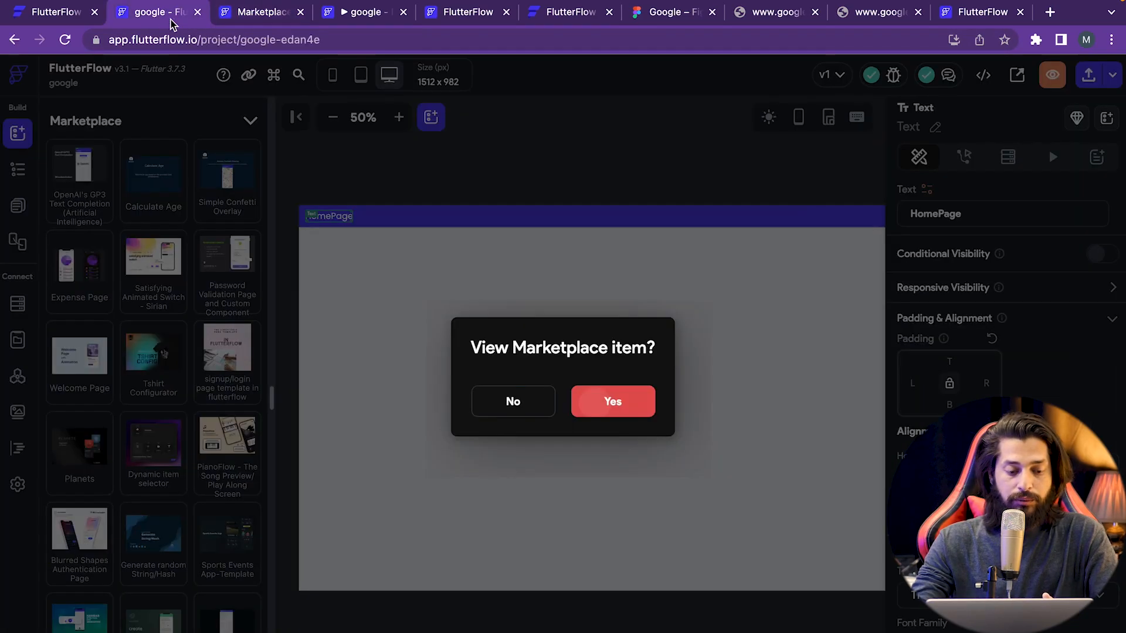
scroll(134, 533, down, 1)
scroll(134, 516, up, 3)
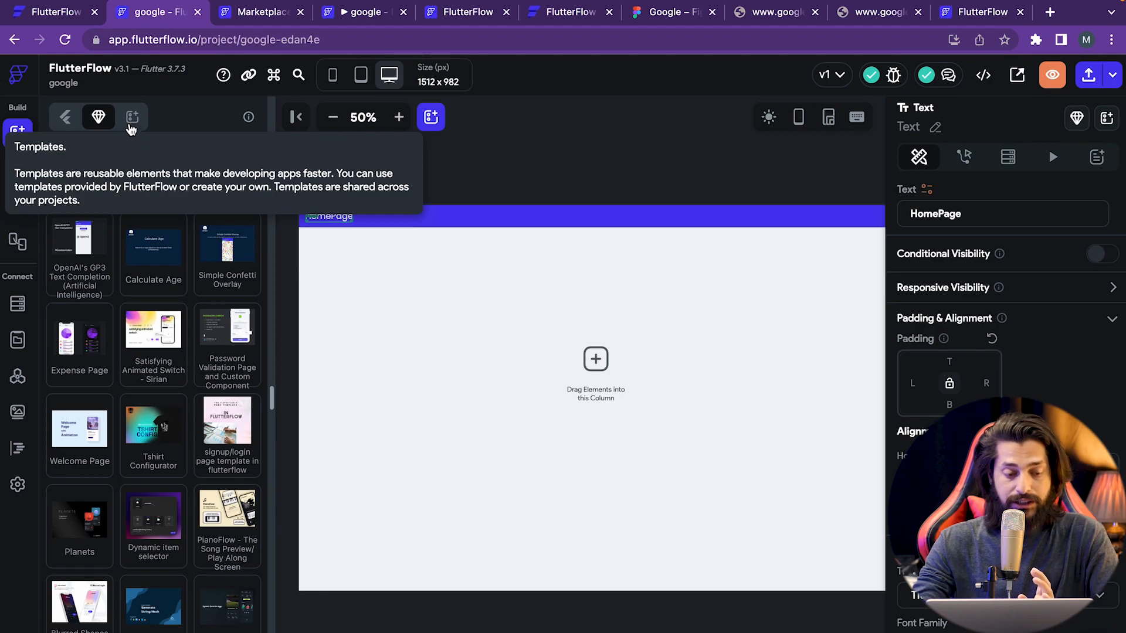
click(132, 119)
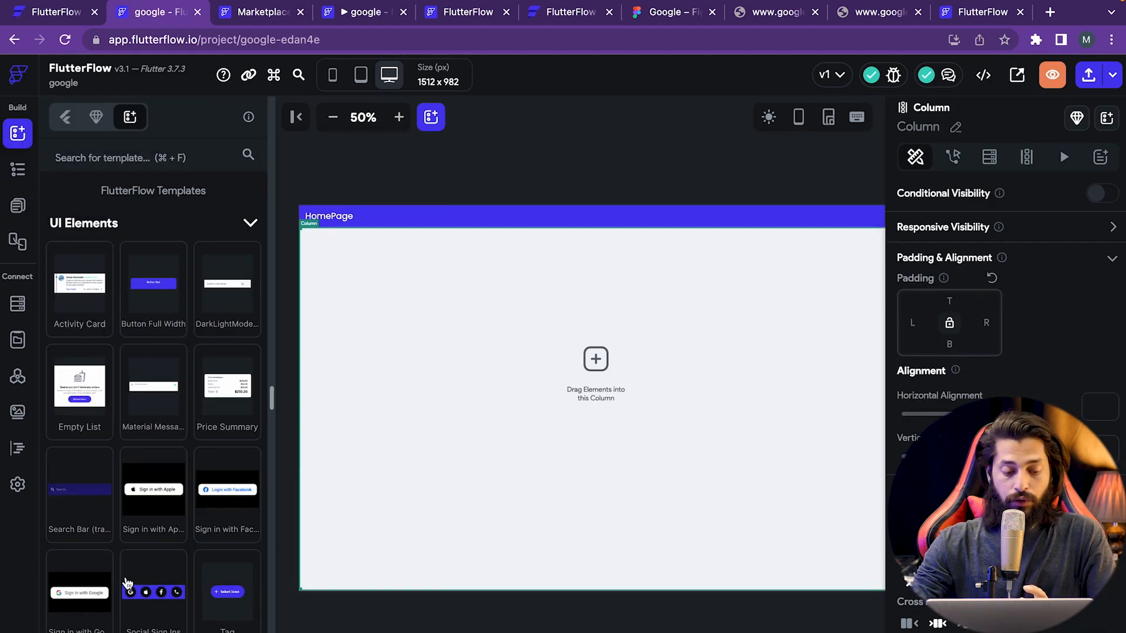
- Place the Social Sign Ins template onto HomePage
scroll(126, 583, down, 1)
mouse_move(126, 582)
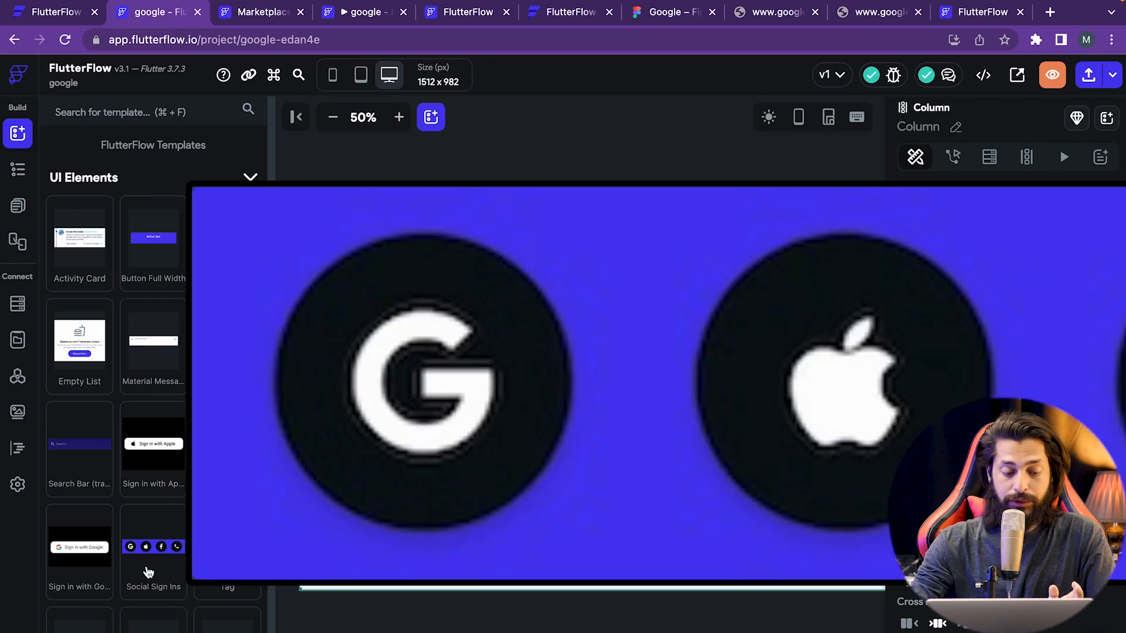
drag(148, 572, 472, 323)
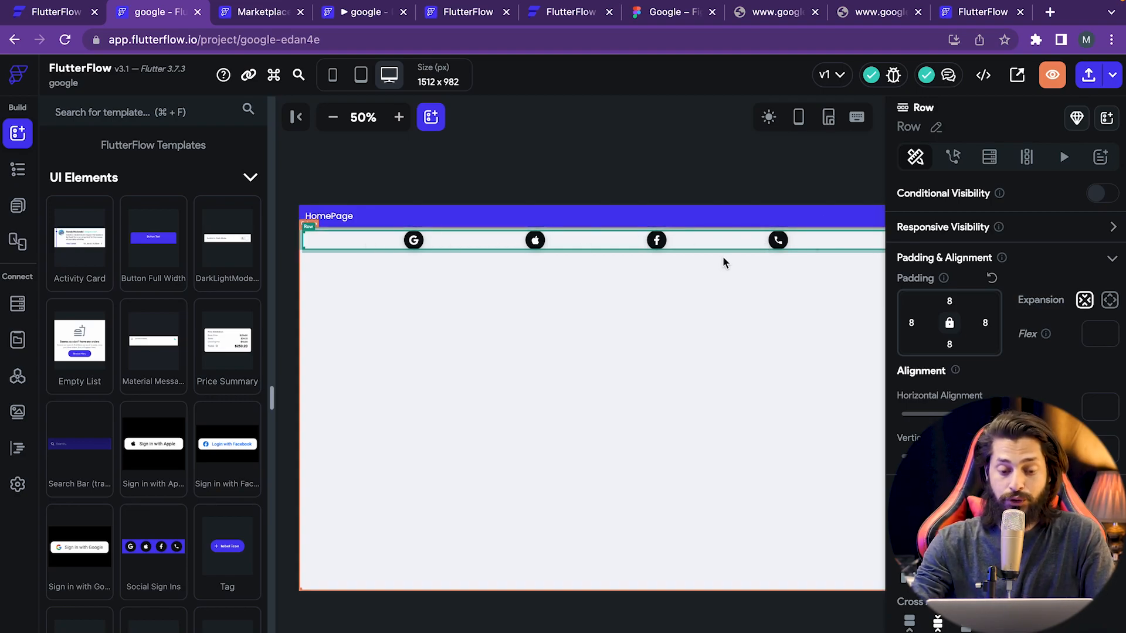
- Fill the Google icon's container with bright blue #089cff
click(414, 240)
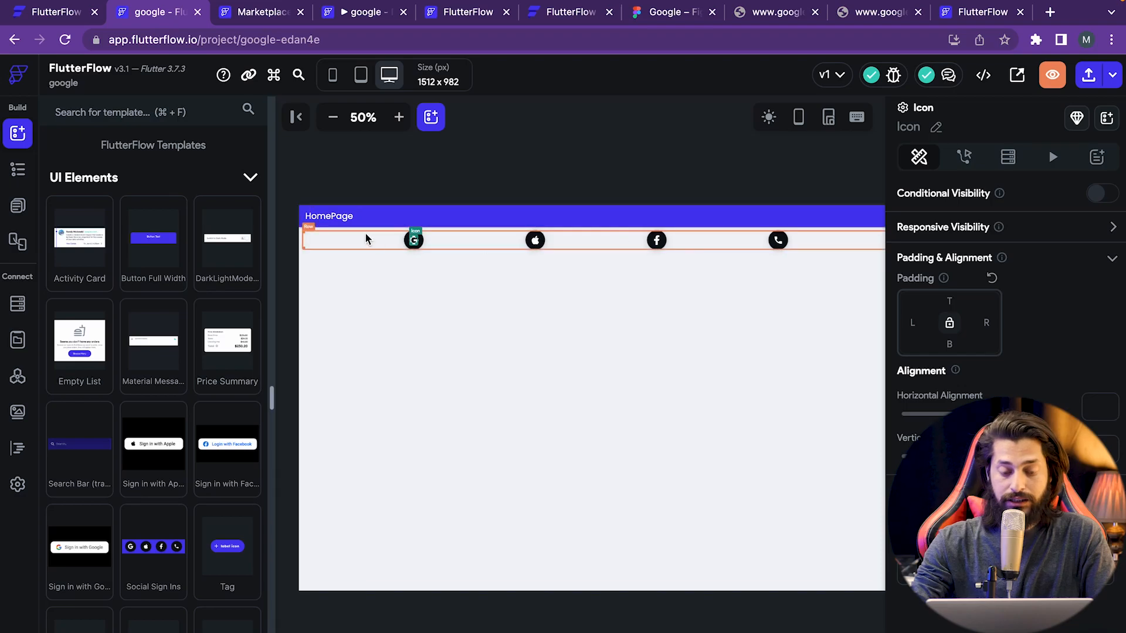
click(414, 239)
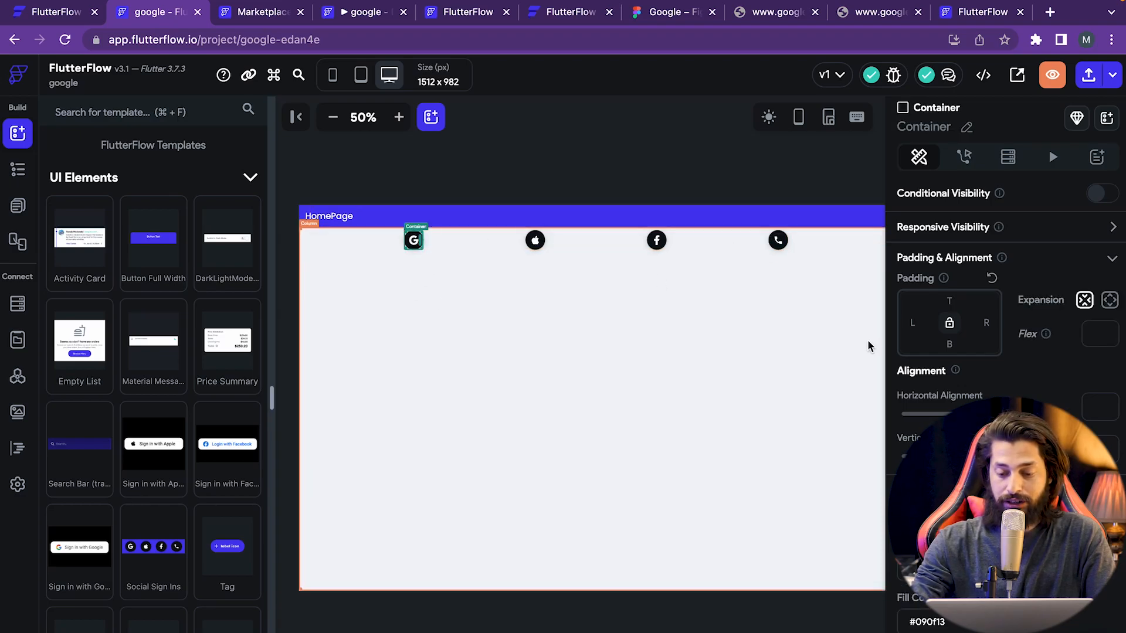
scroll(941, 272, down, 8)
scroll(941, 273, up, 4)
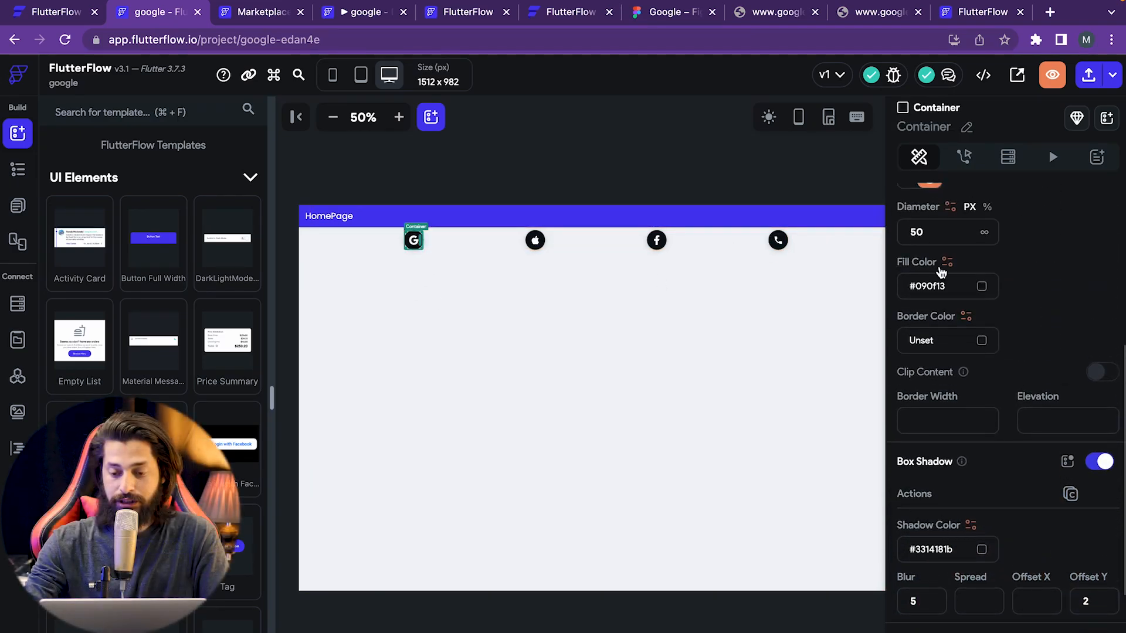
click(982, 286)
click(490, 252)
drag(494, 234, 513, 212)
click(754, 548)
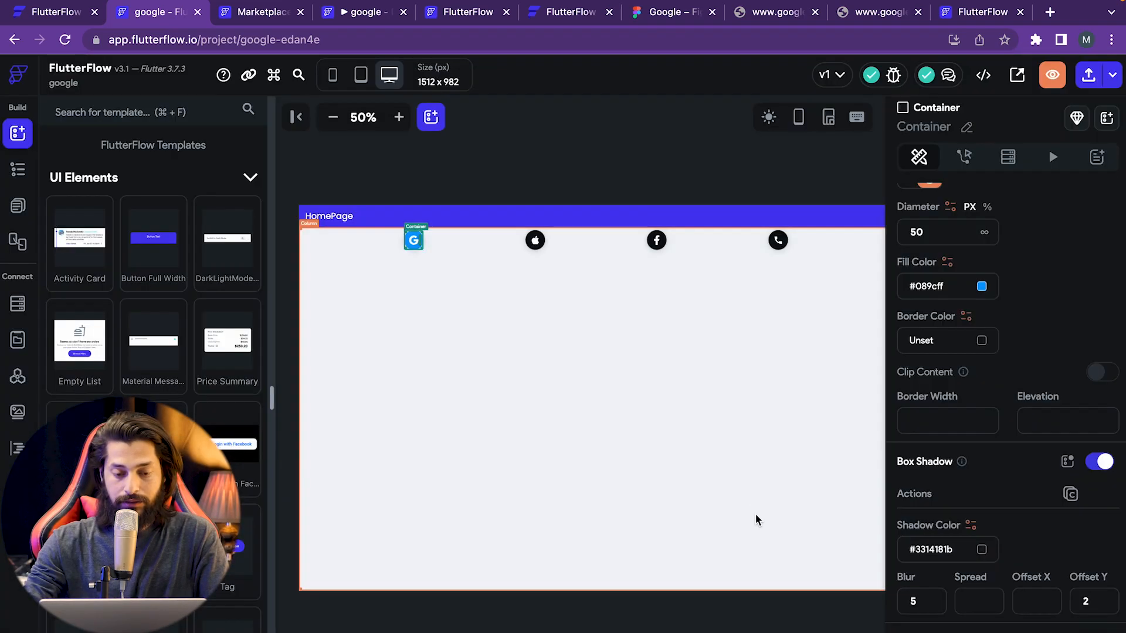
- Delete the Column holding the social sign-in icons
click(409, 352)
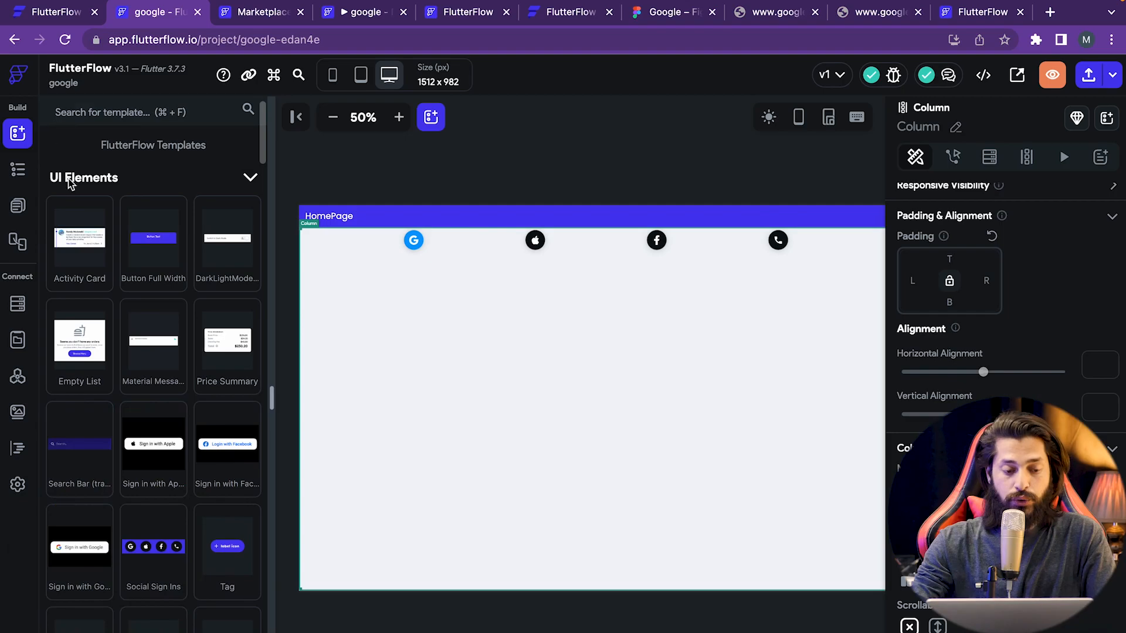
scroll(158, 409, down, 7)
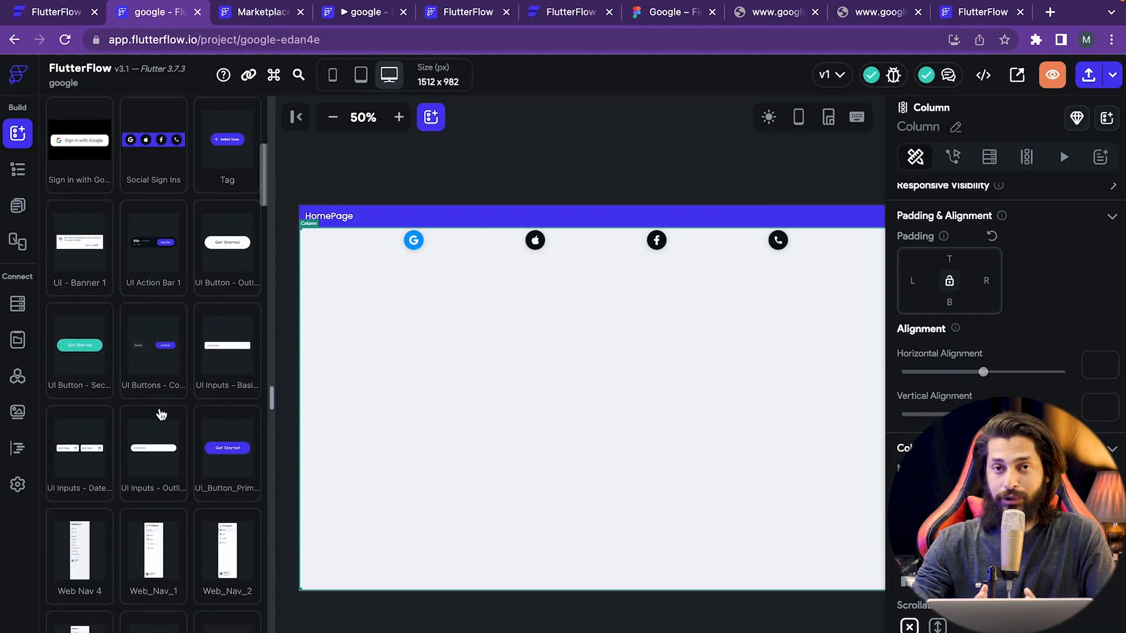
mouse_move(162, 414)
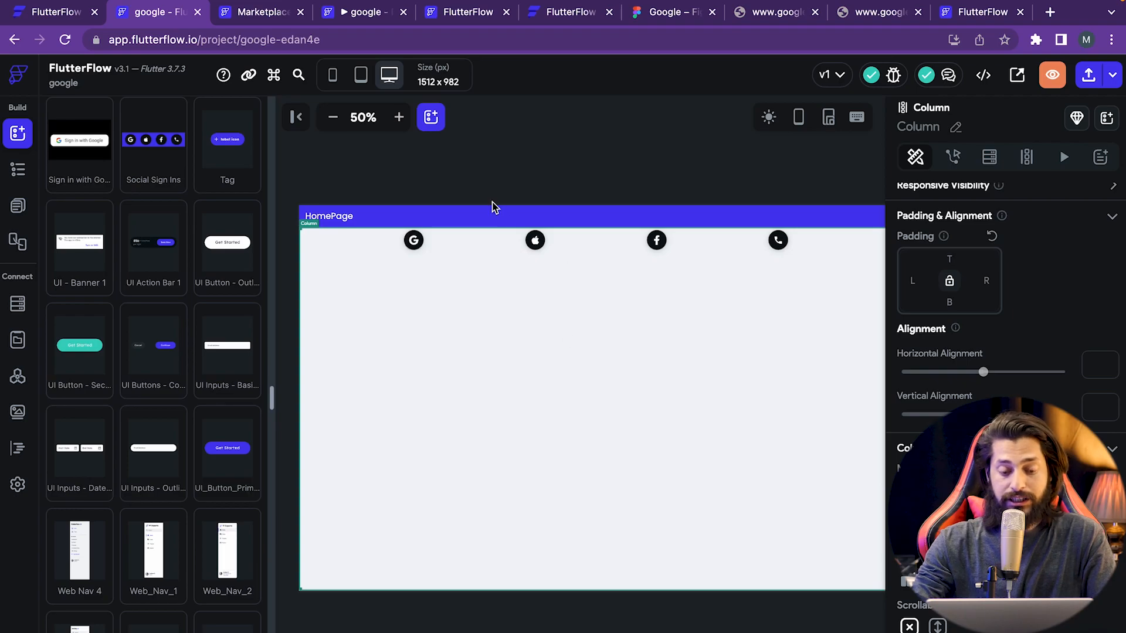
key(Delete)
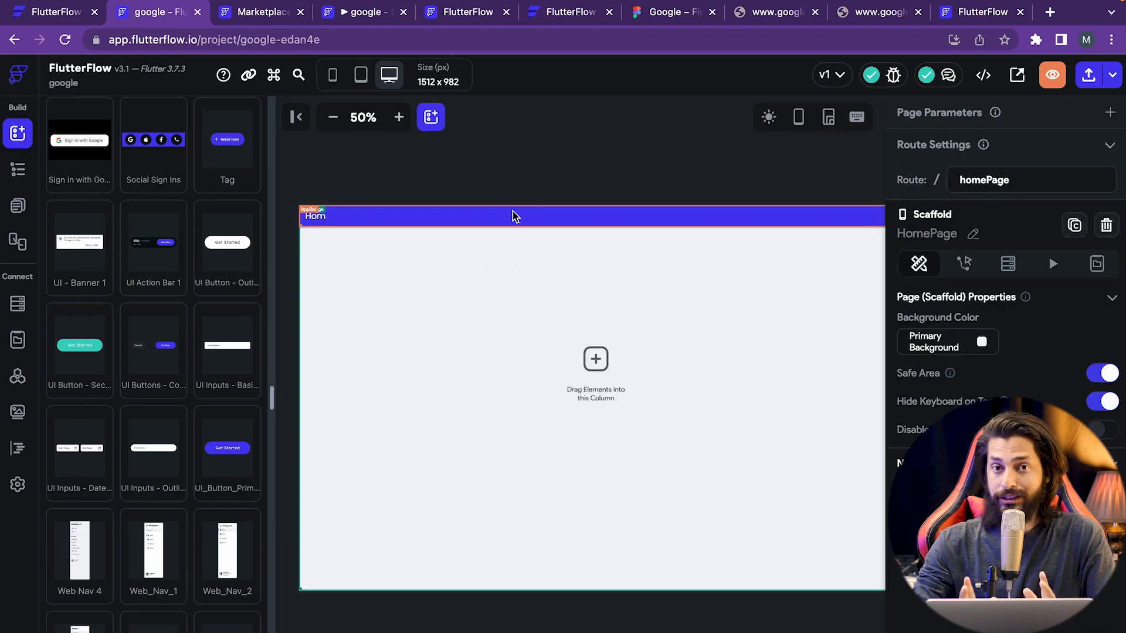
- Glance at the Keyboard Shortcuts list and close it
click(273, 76)
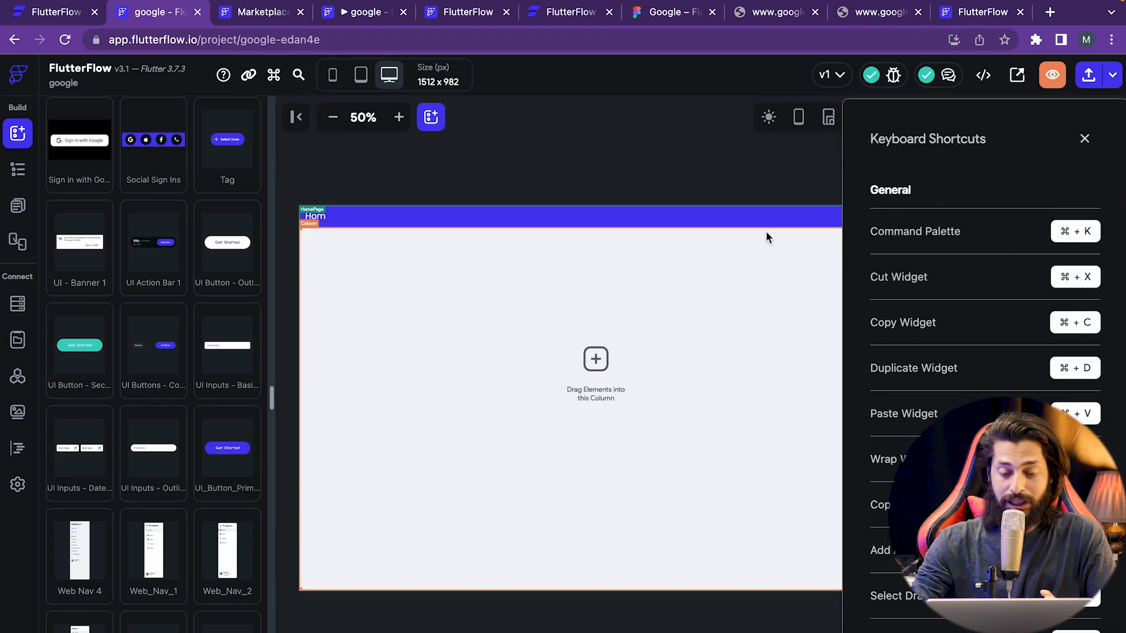
click(590, 198)
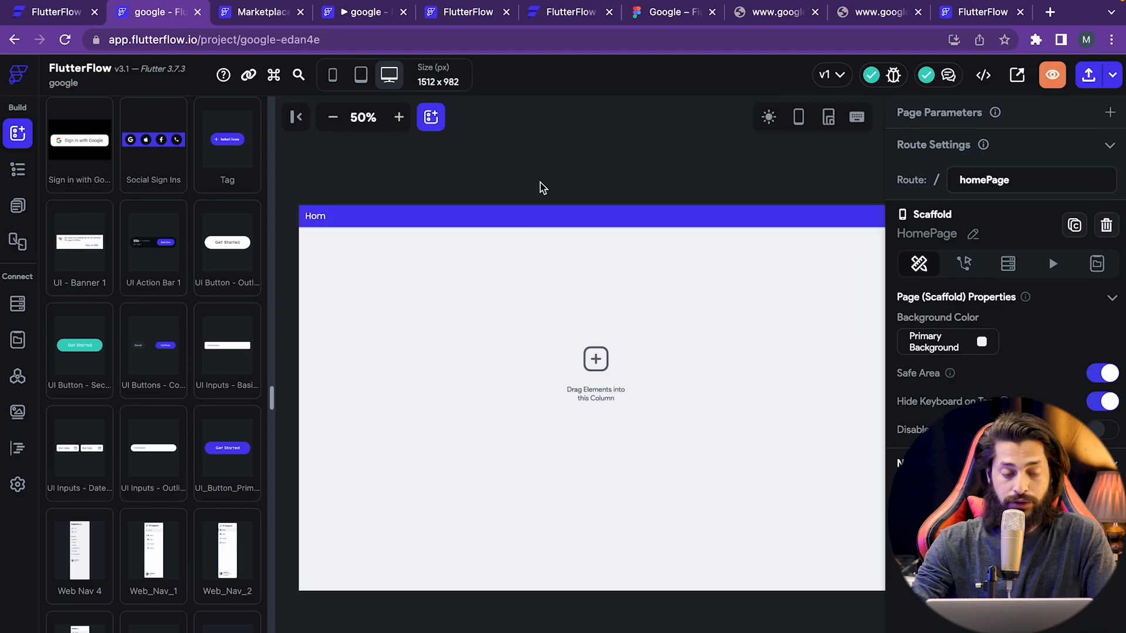
scroll(195, 199, up, 10)
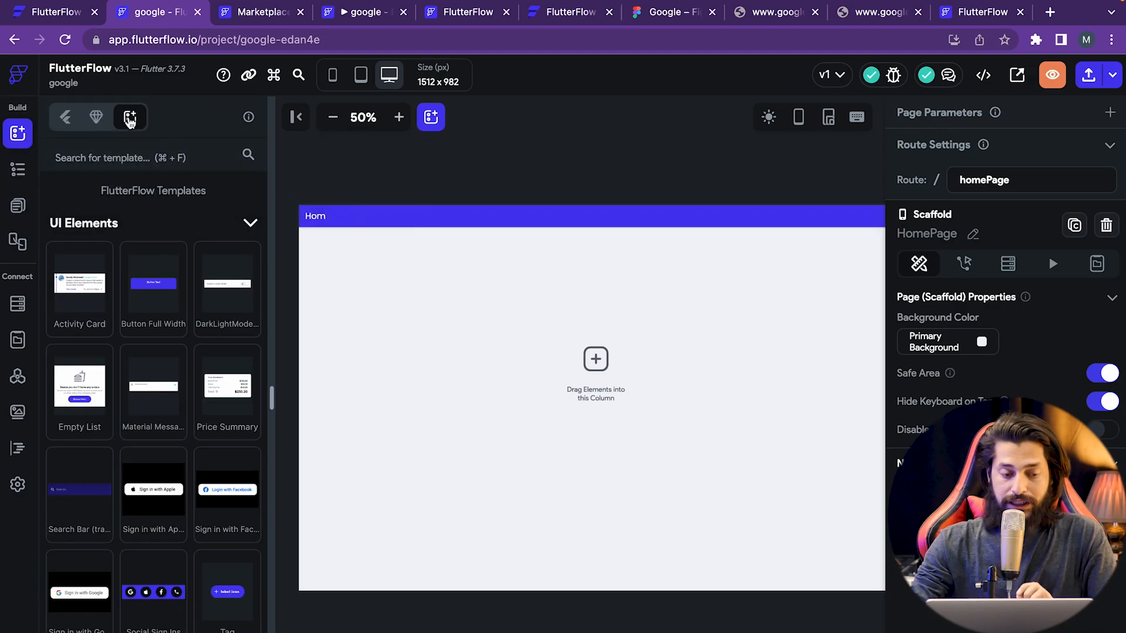
- Show the basic Widgets library, then view the Google homepage mockup in Figma
click(66, 116)
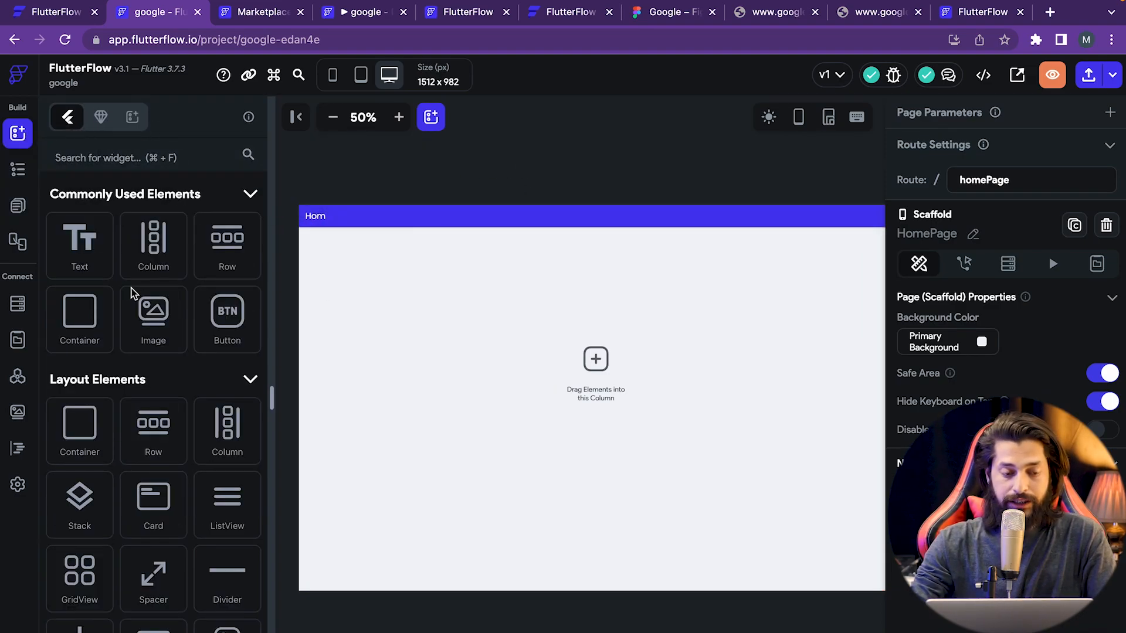
scroll(119, 561, down, 2)
scroll(119, 564, up, 2)
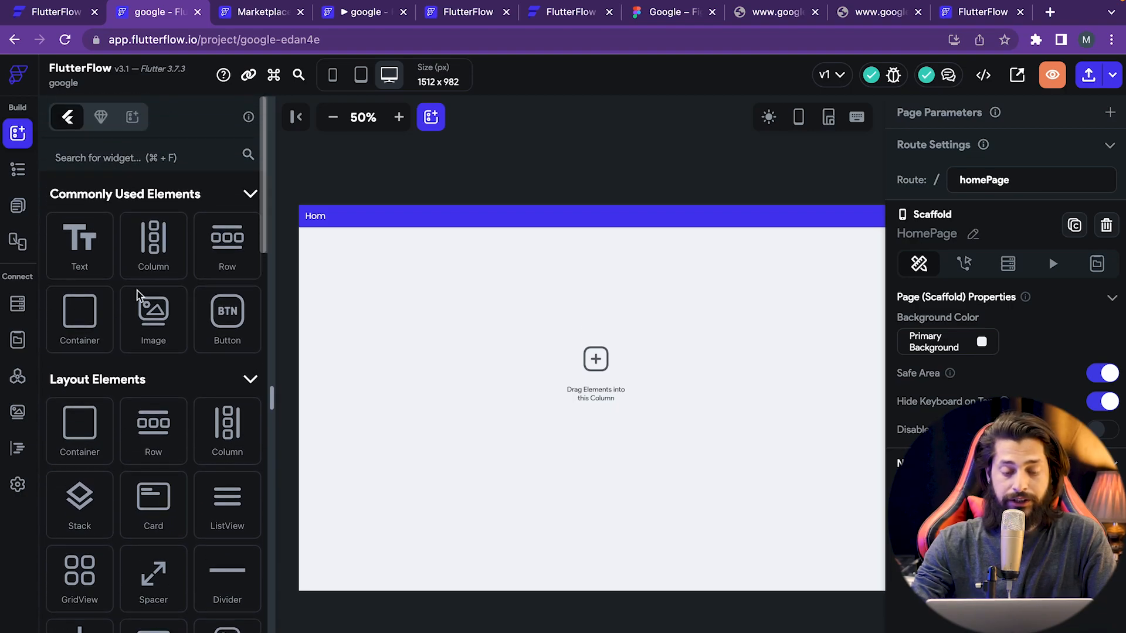
click(674, 13)
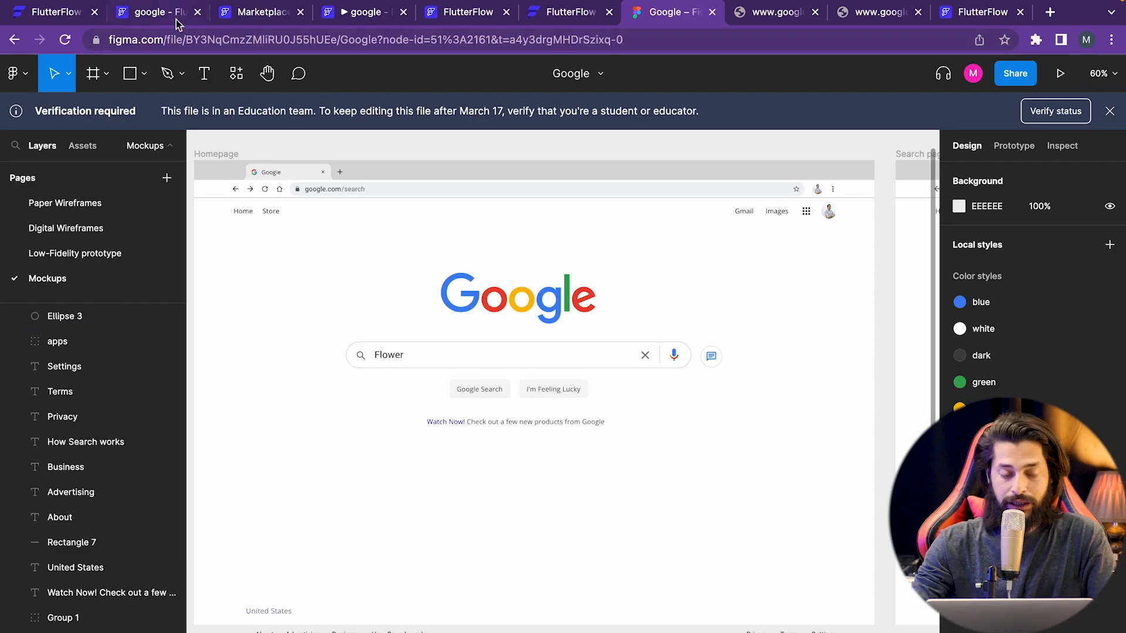
- Back in FlutterFlow, delete HomePage's app bar and view the lone Column in the Widget Tree
click(154, 12)
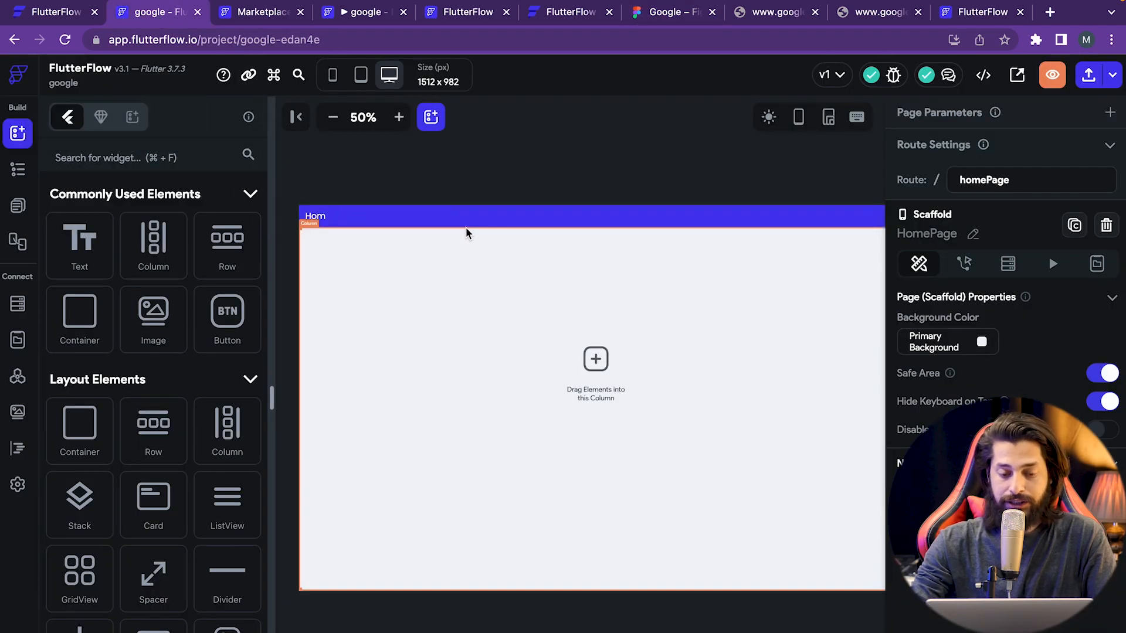
click(483, 224)
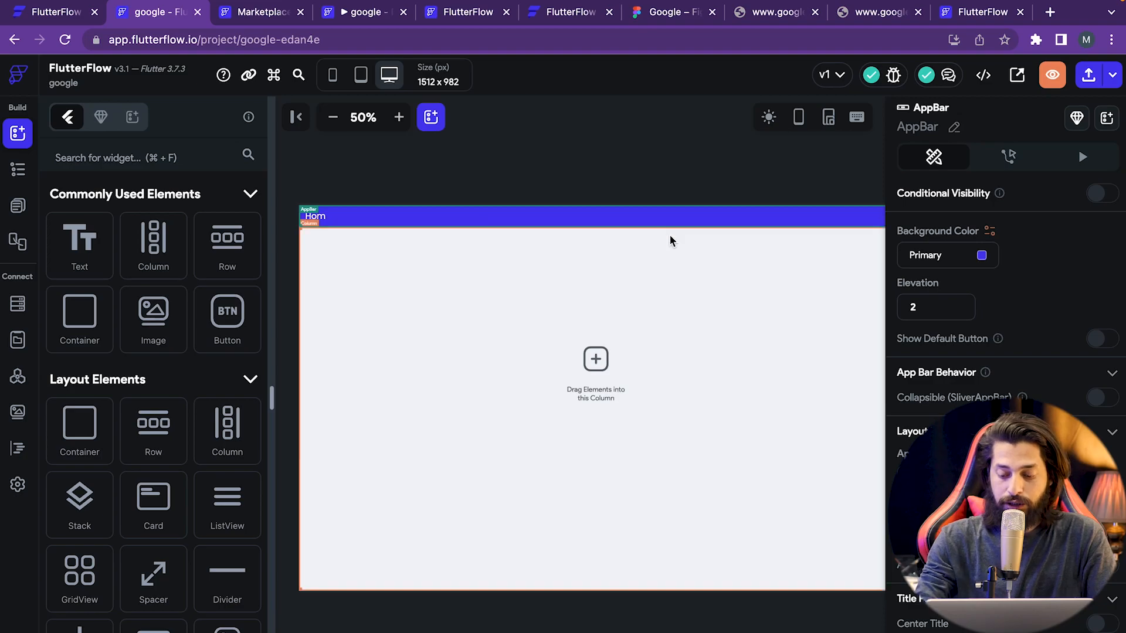
key(BackSpace)
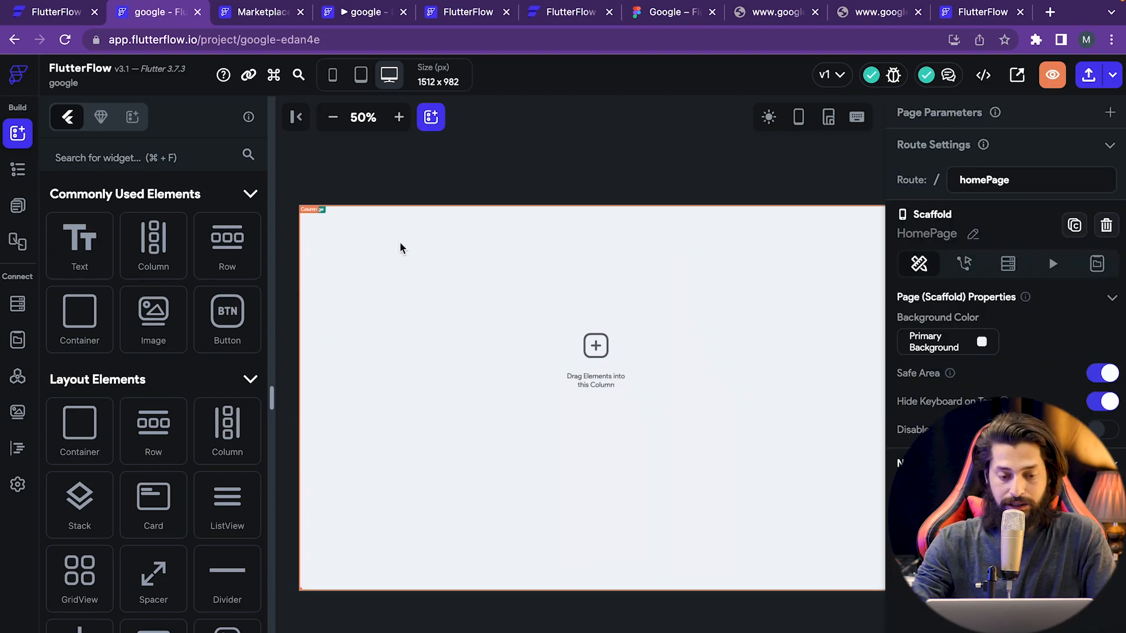
click(322, 214)
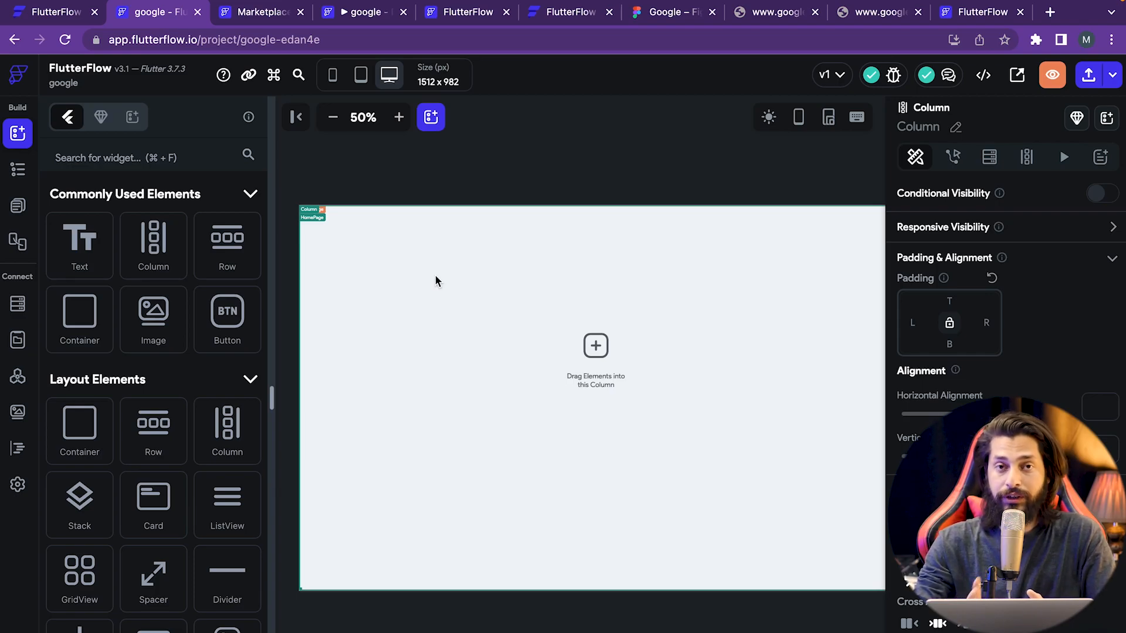
click(20, 171)
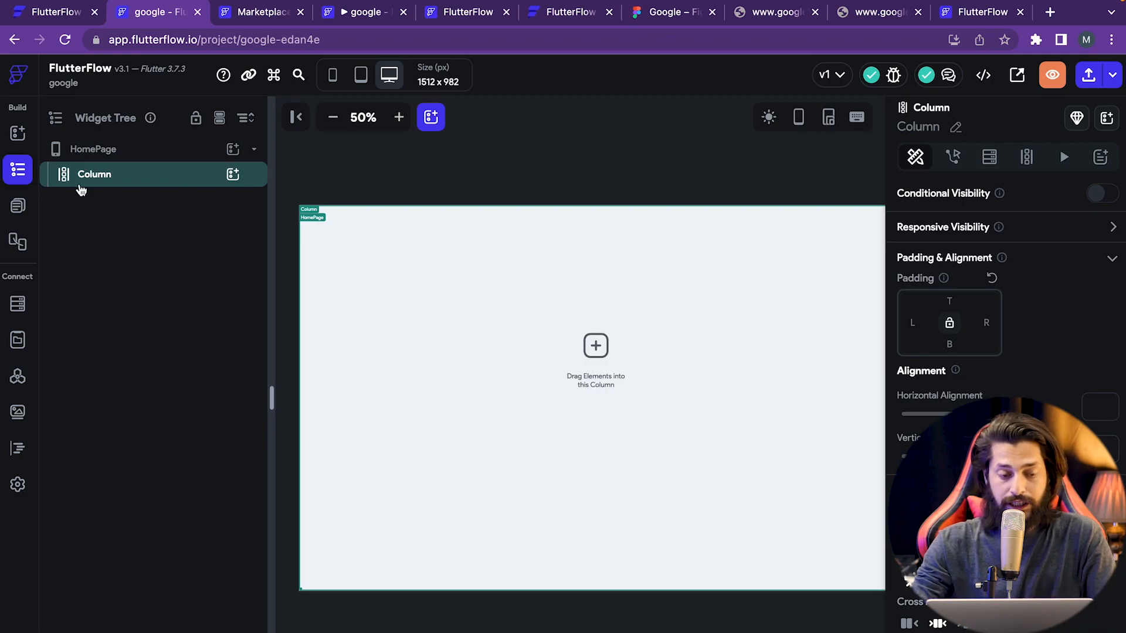
- Open the widget picker for adding a child to the Column and browse it
click(18, 135)
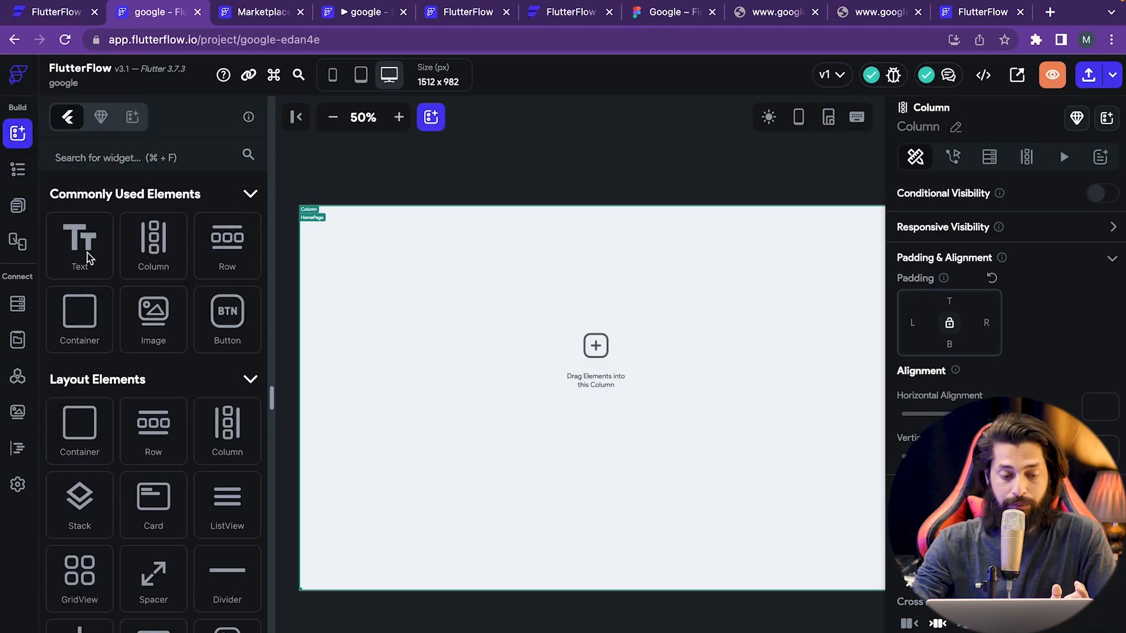
click(18, 170)
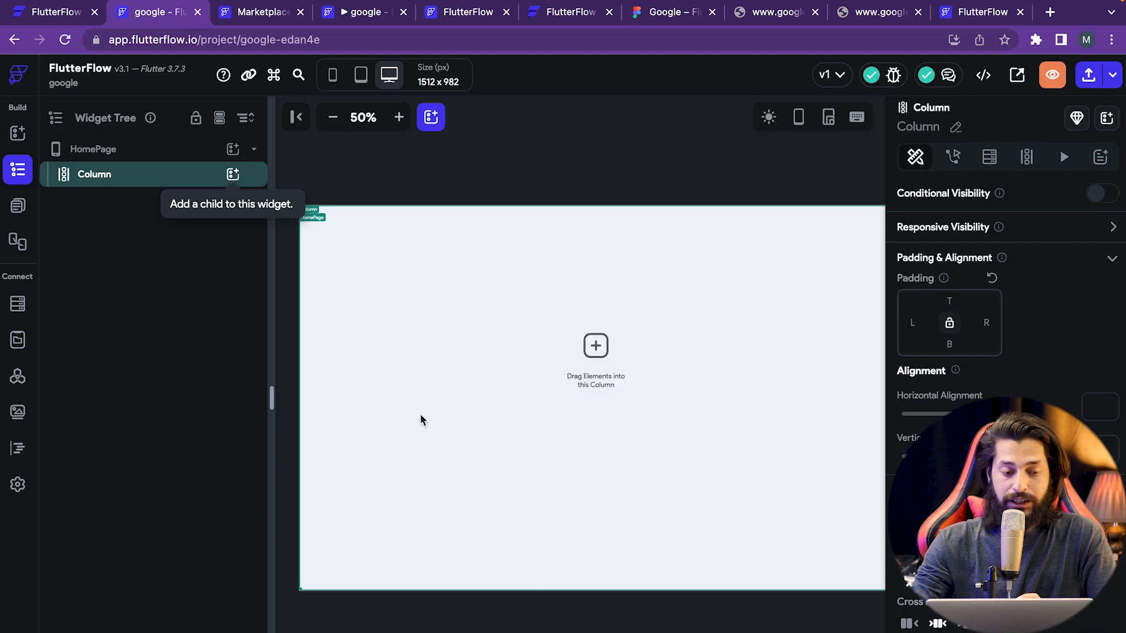
click(234, 174)
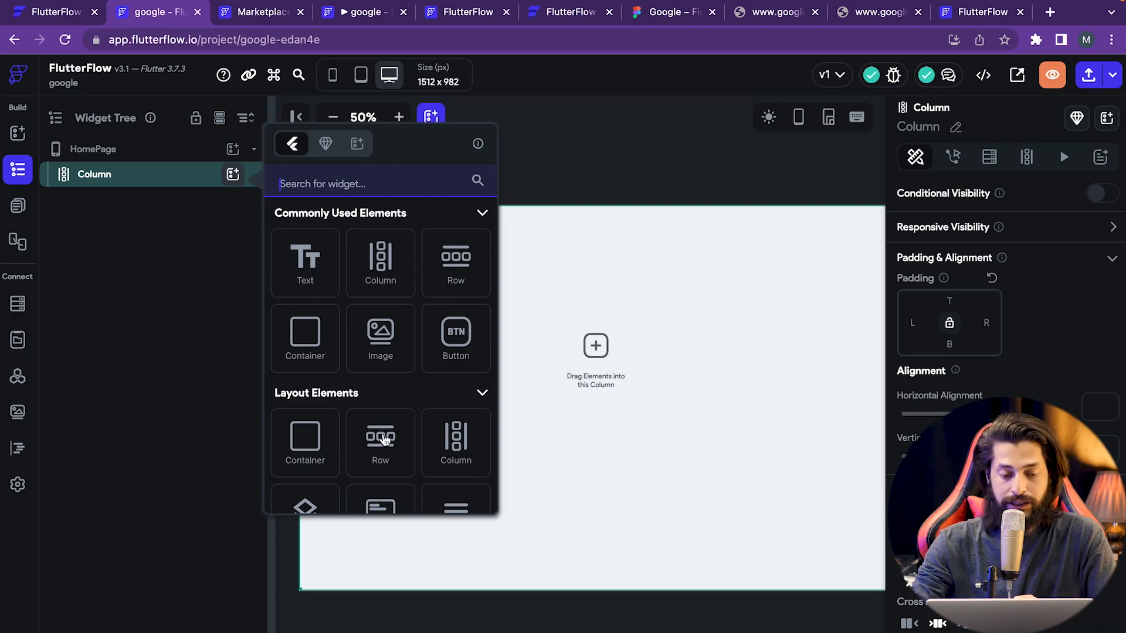
scroll(384, 439, down, 8)
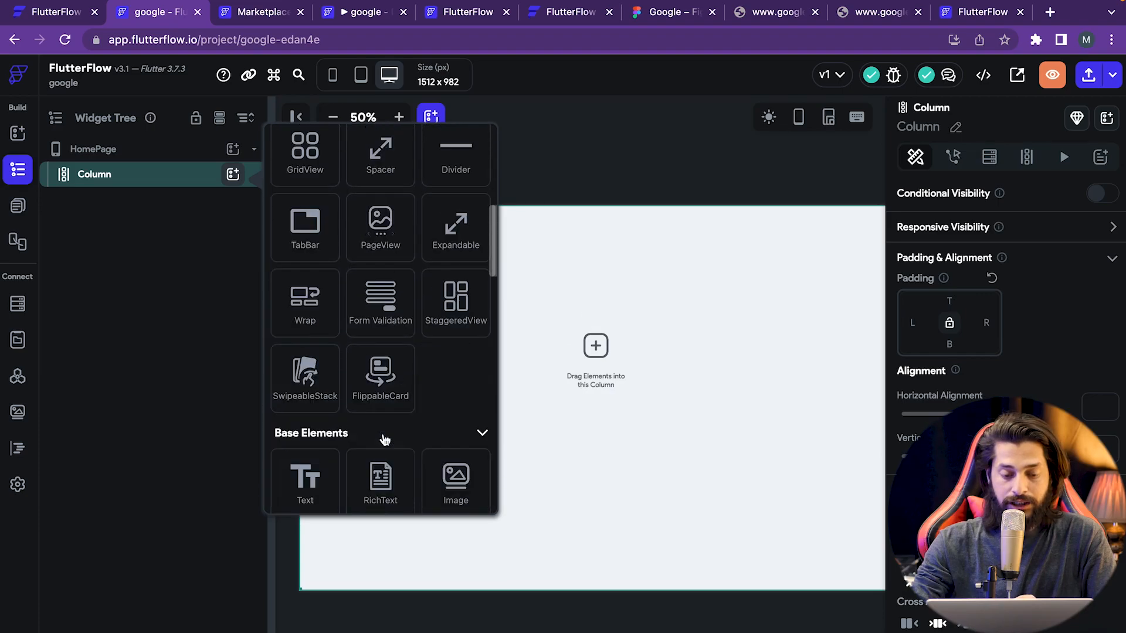
scroll(384, 440, down, 3)
scroll(384, 440, down, 1)
scroll(384, 440, down, 3)
scroll(384, 440, up, 15)
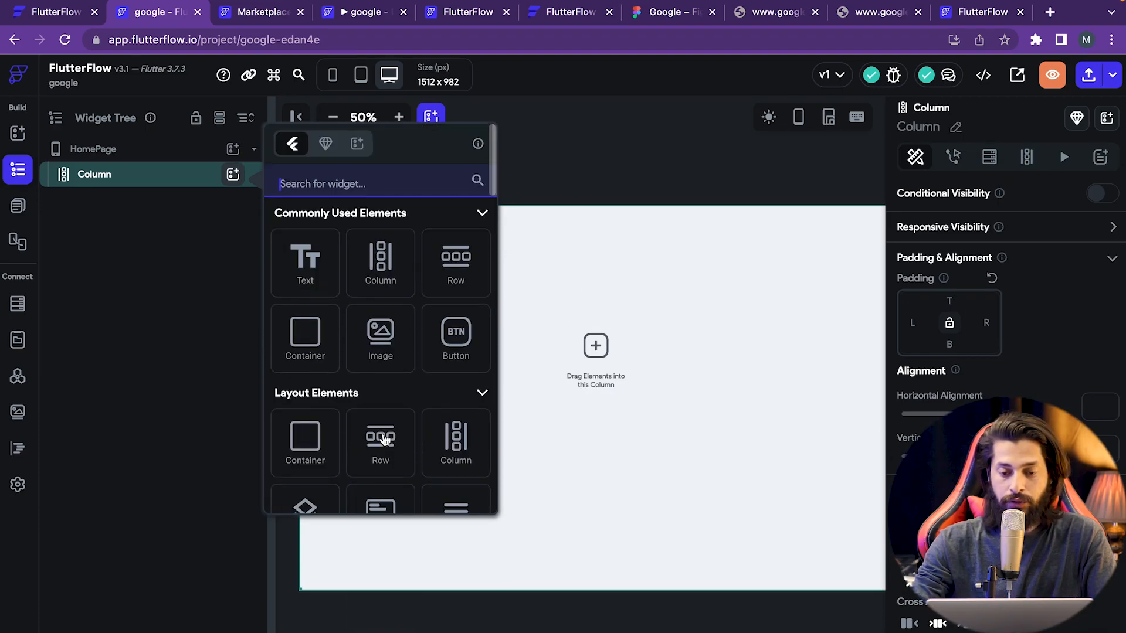
- After checking the Figma mockup, search 'row' and insert a Row into the Column
click(668, 13)
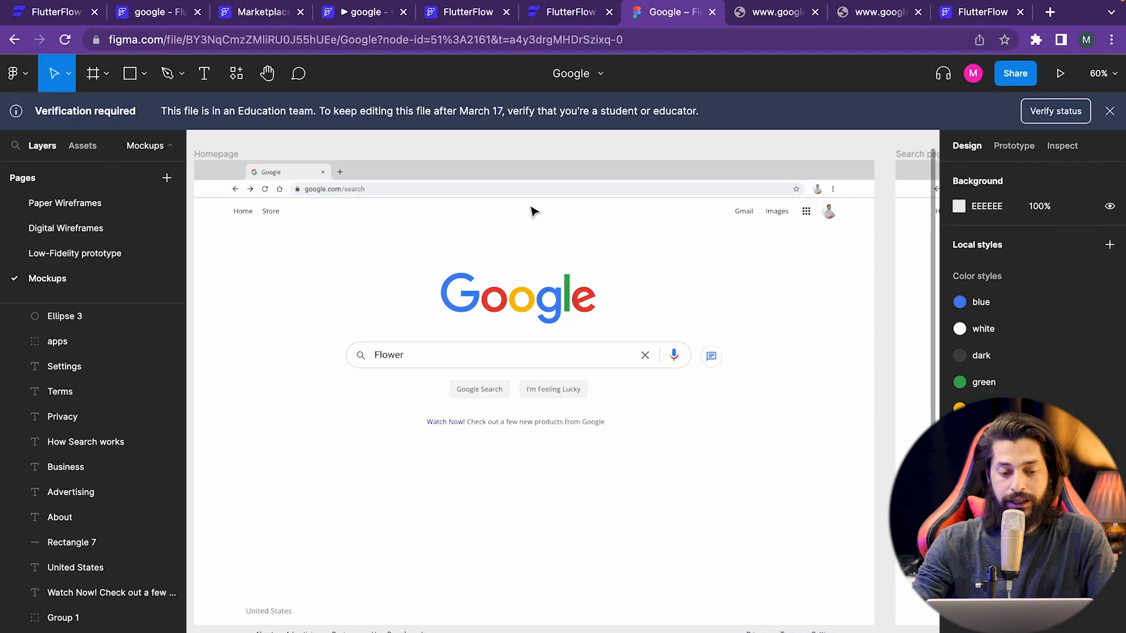
click(156, 13)
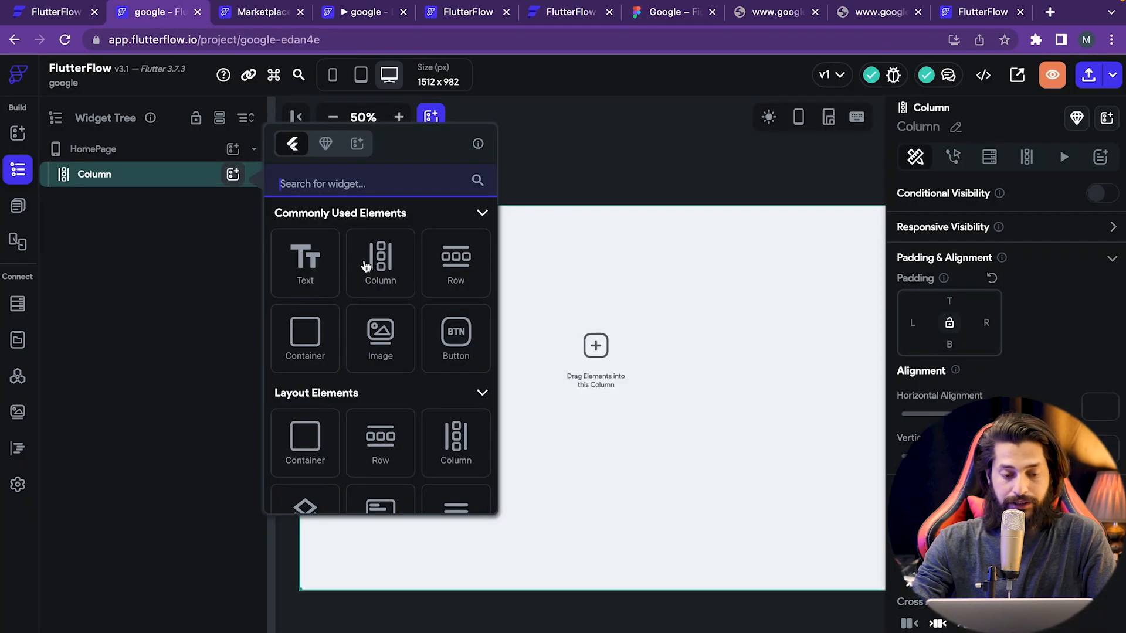
click(369, 190)
text(w)
key(BackSpace)
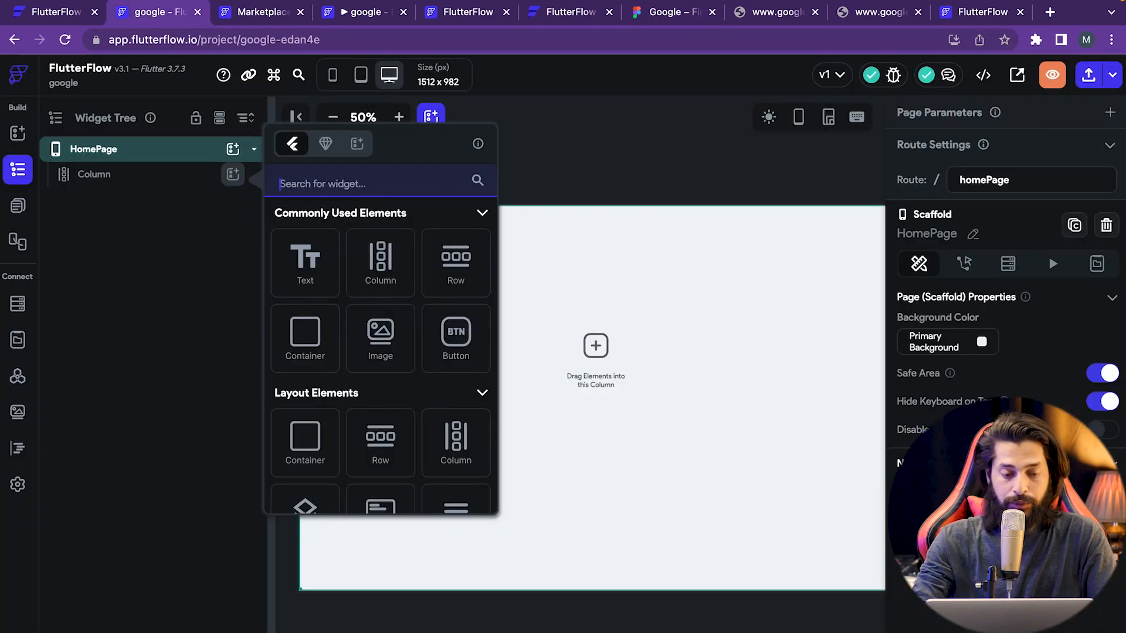
text(row)
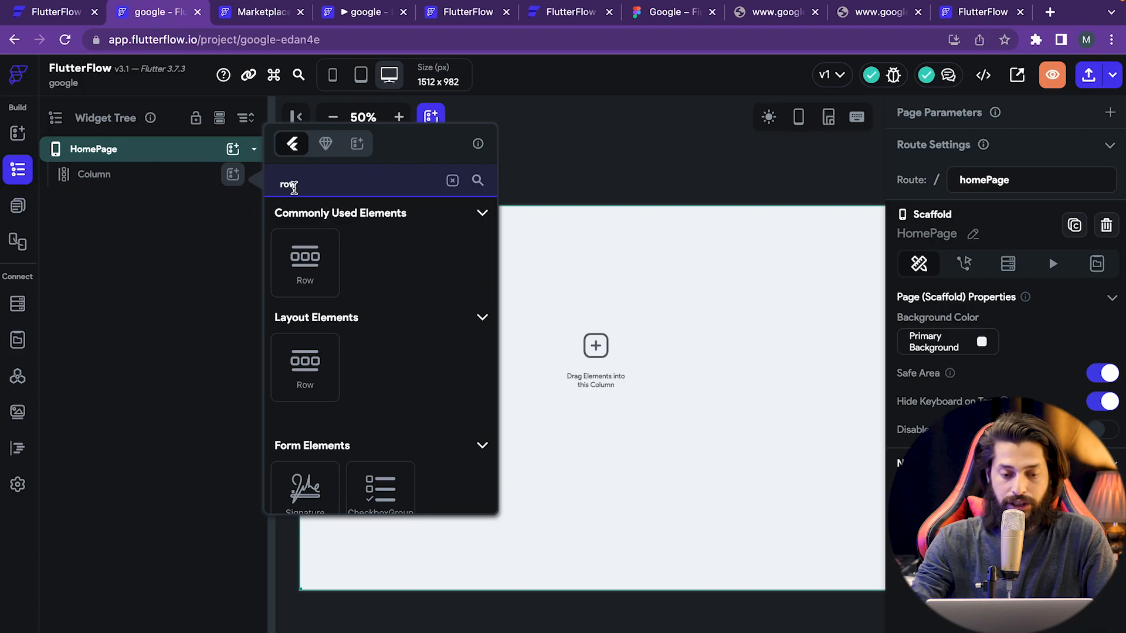
click(305, 275)
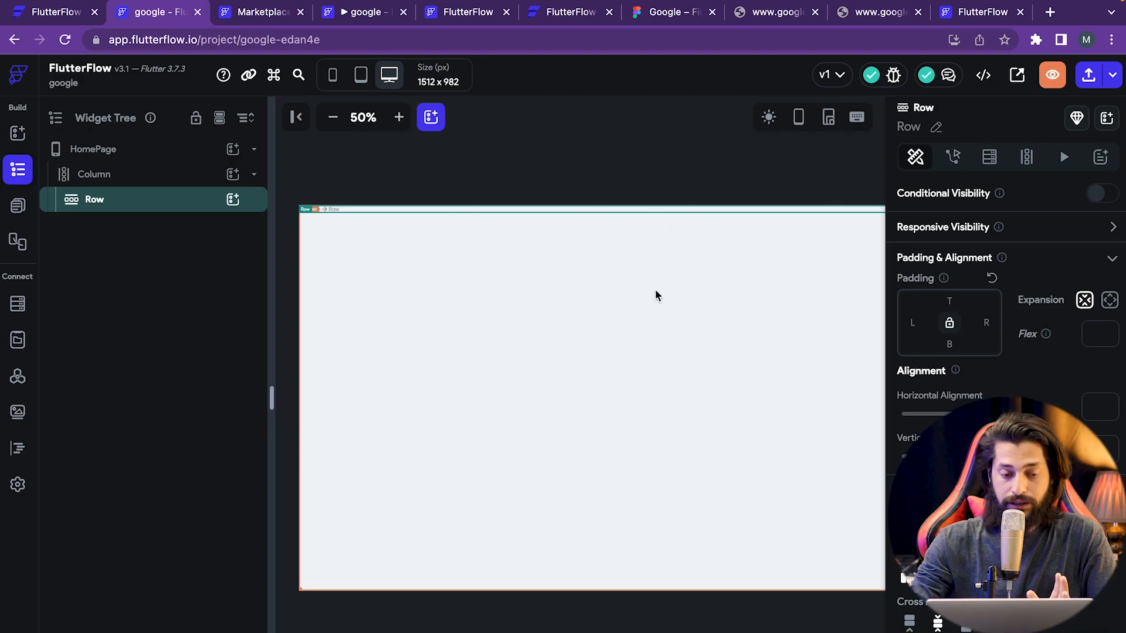
- Zoom the canvas out and back in, and try dark mode before returning to light mode
click(332, 121)
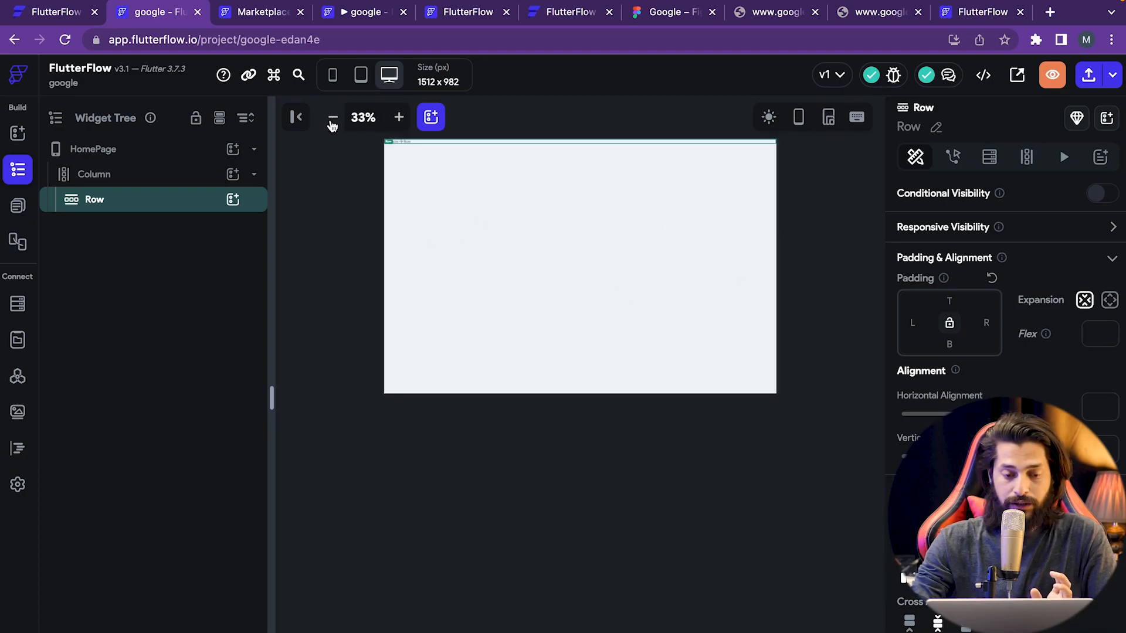
click(331, 120)
click(399, 118)
click(399, 118)
click(399, 118)
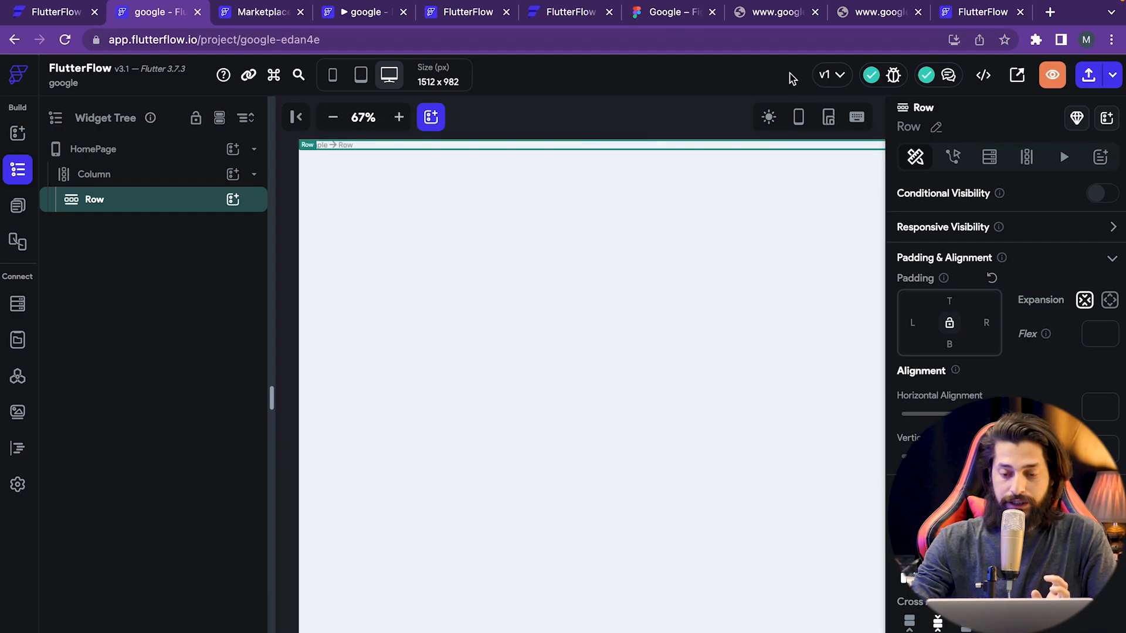
click(769, 118)
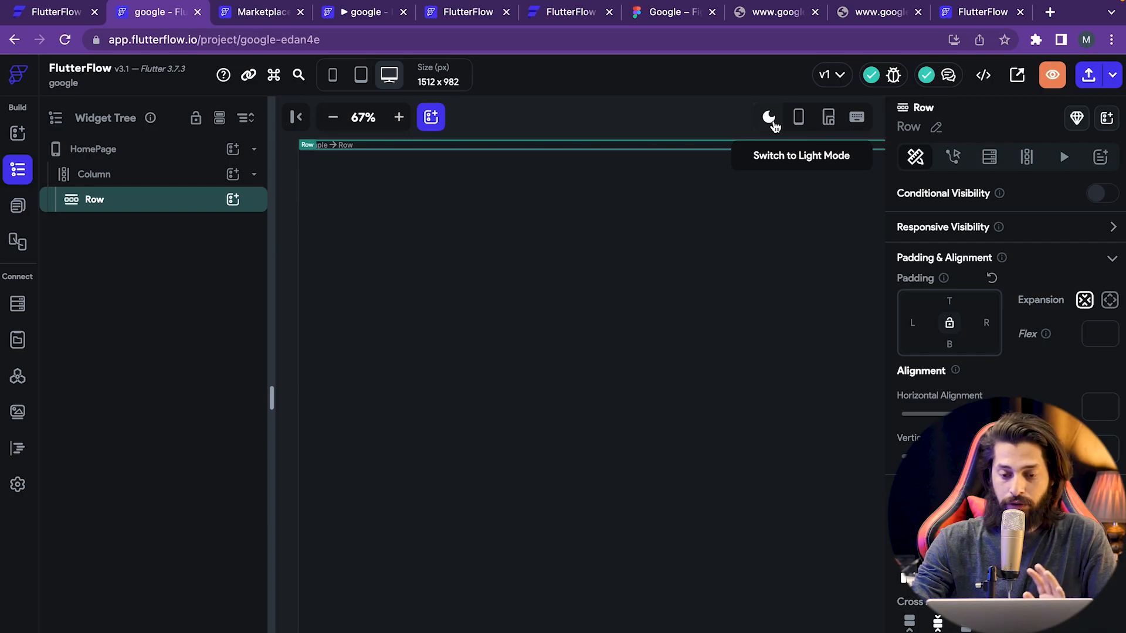
click(769, 118)
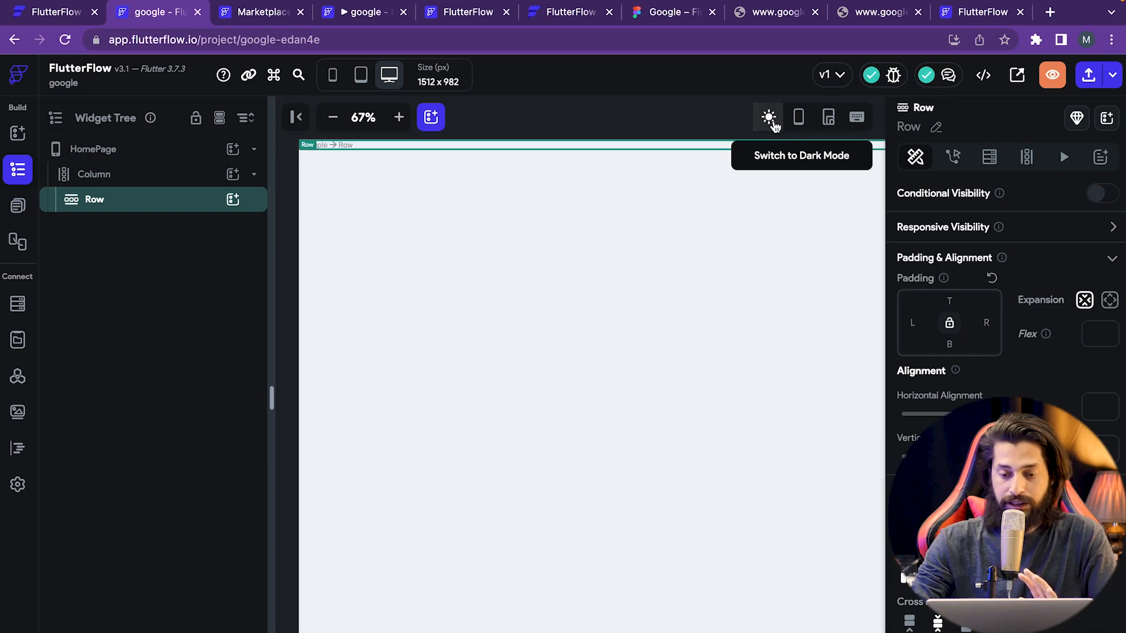
- Toggle the device frame around the canvas on and off several times
click(804, 125)
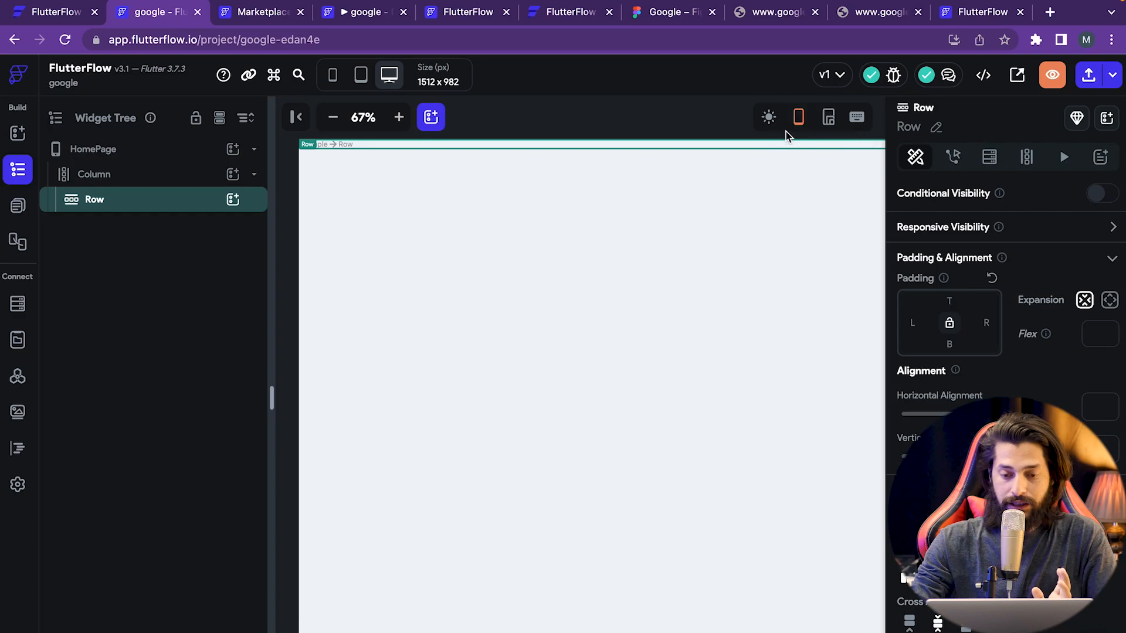
click(800, 125)
click(800, 126)
click(799, 128)
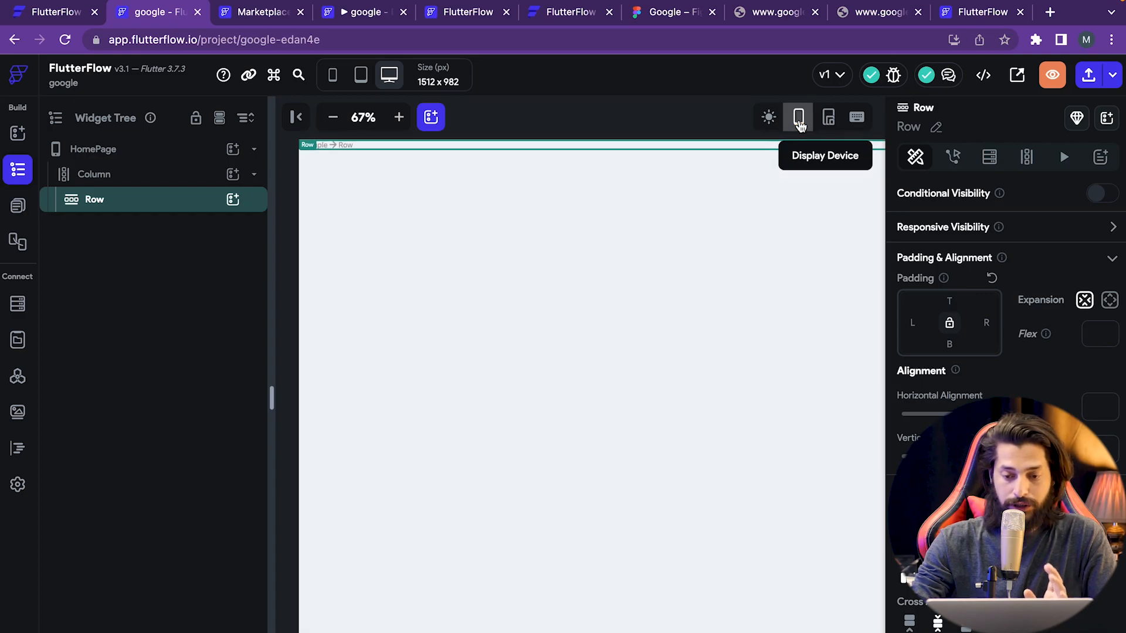
click(800, 128)
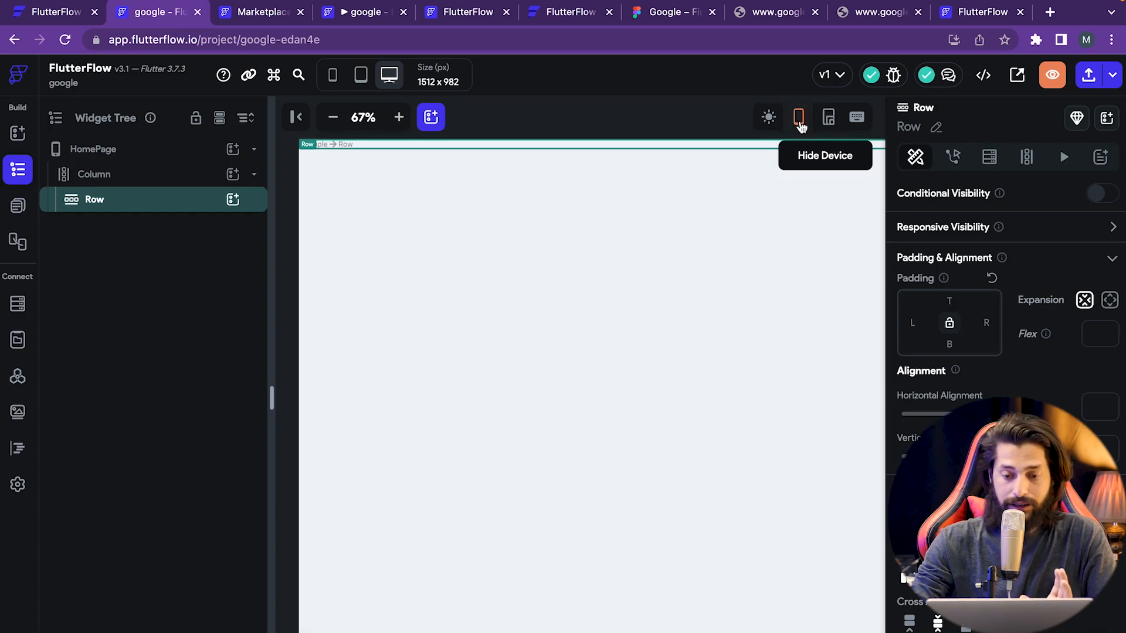
click(800, 126)
- Preview the page at iPhone 13 mini size, briefly showing then removing the phone frame
click(343, 76)
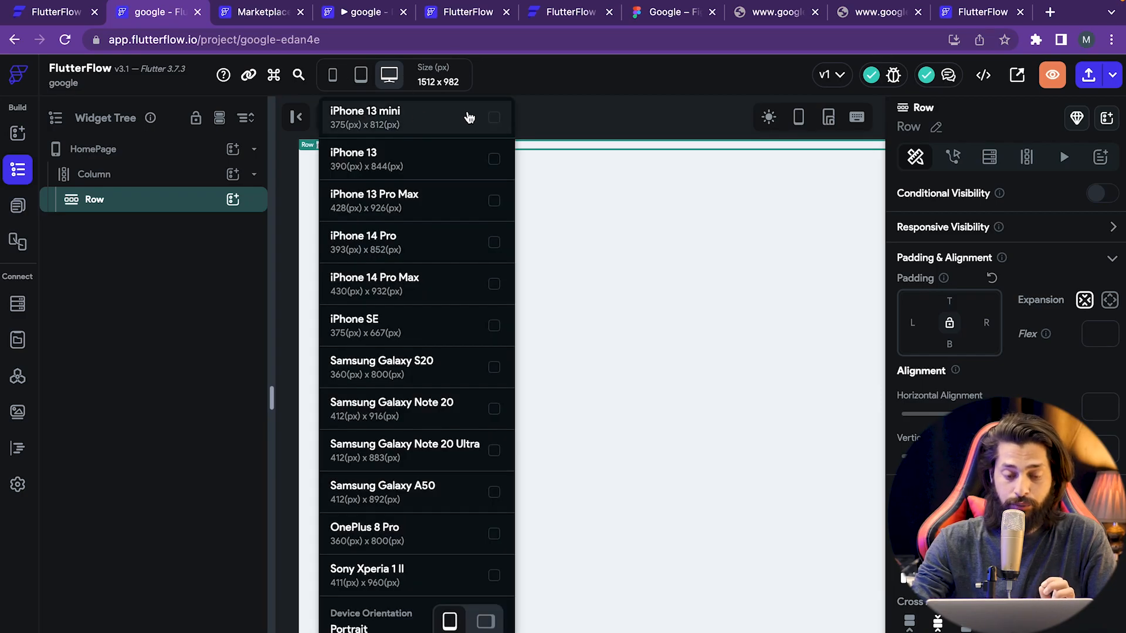
click(495, 117)
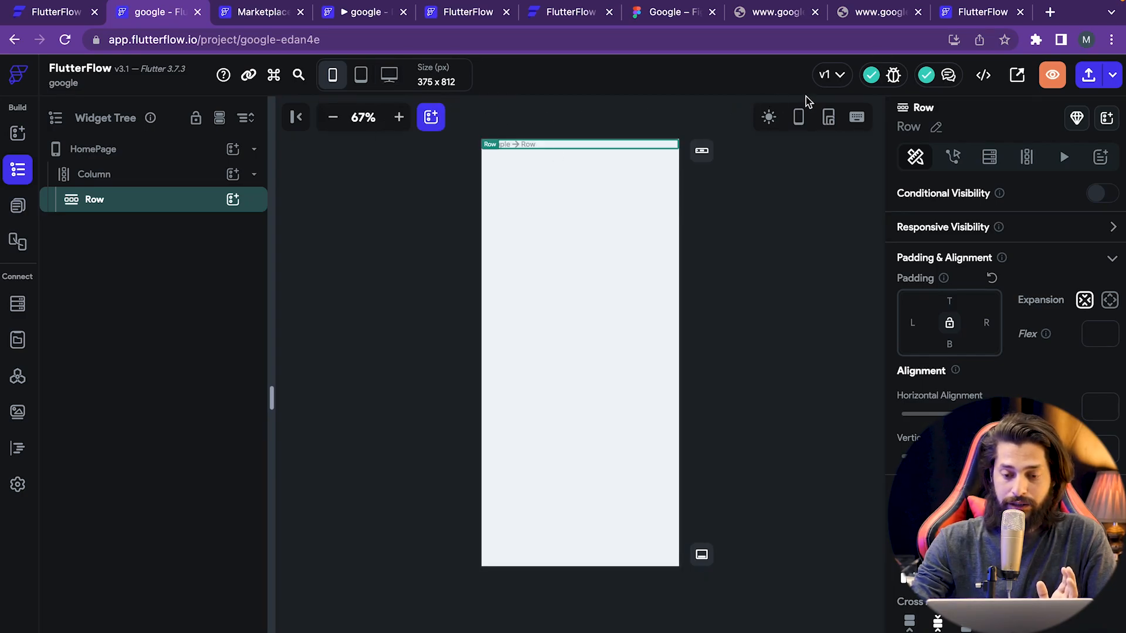
click(798, 119)
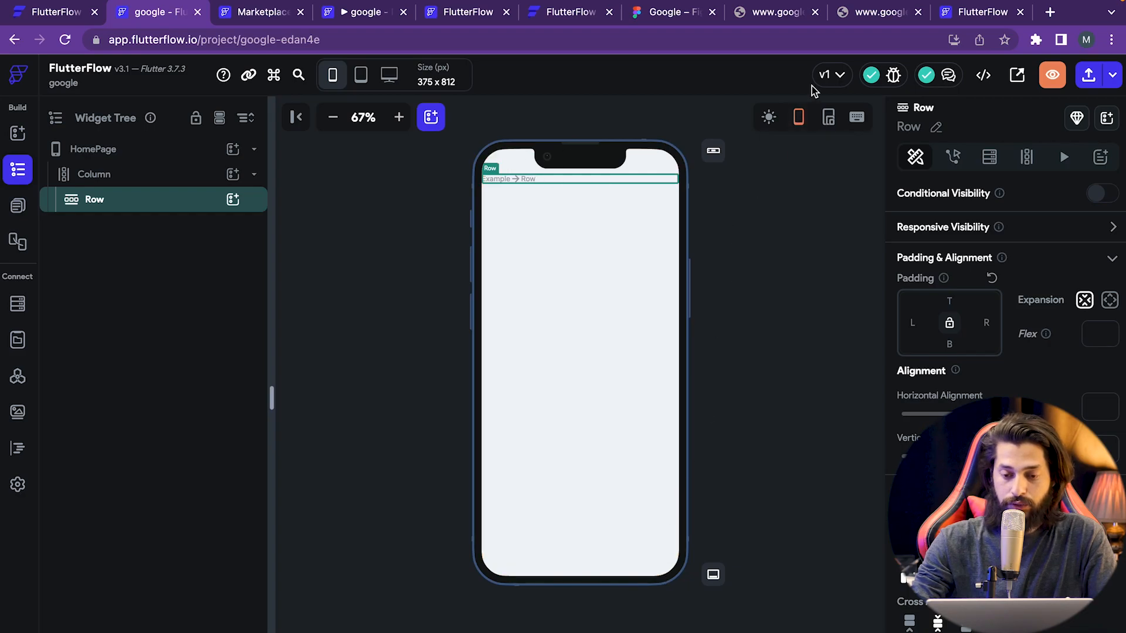
click(801, 121)
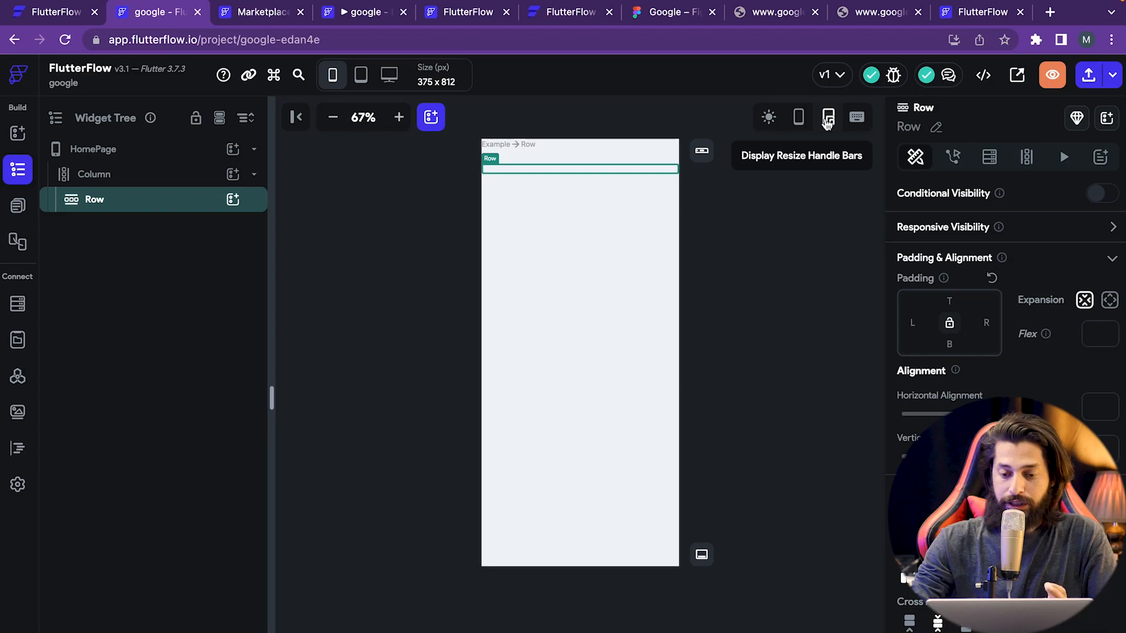
- Turn on resize handles and drag the canvas taller and wider to 691 × 897
click(828, 121)
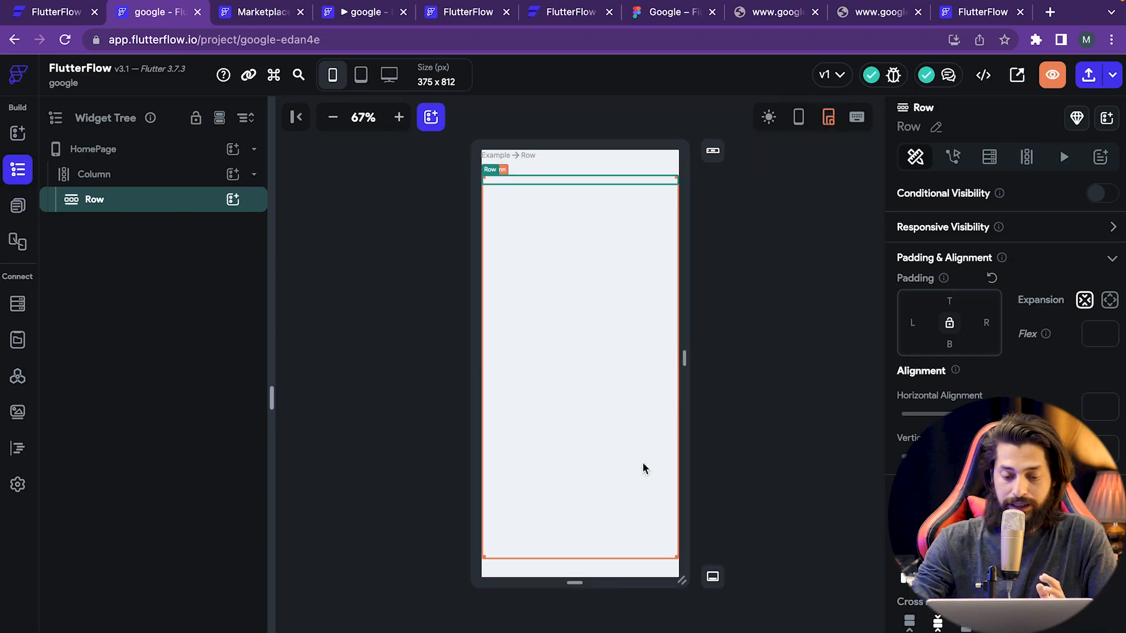
mouse_move(585, 582)
mouse_down()
mouse_move(573, 581)
mouse_move(586, 598)
mouse_up()
drag(683, 381, 767, 384)
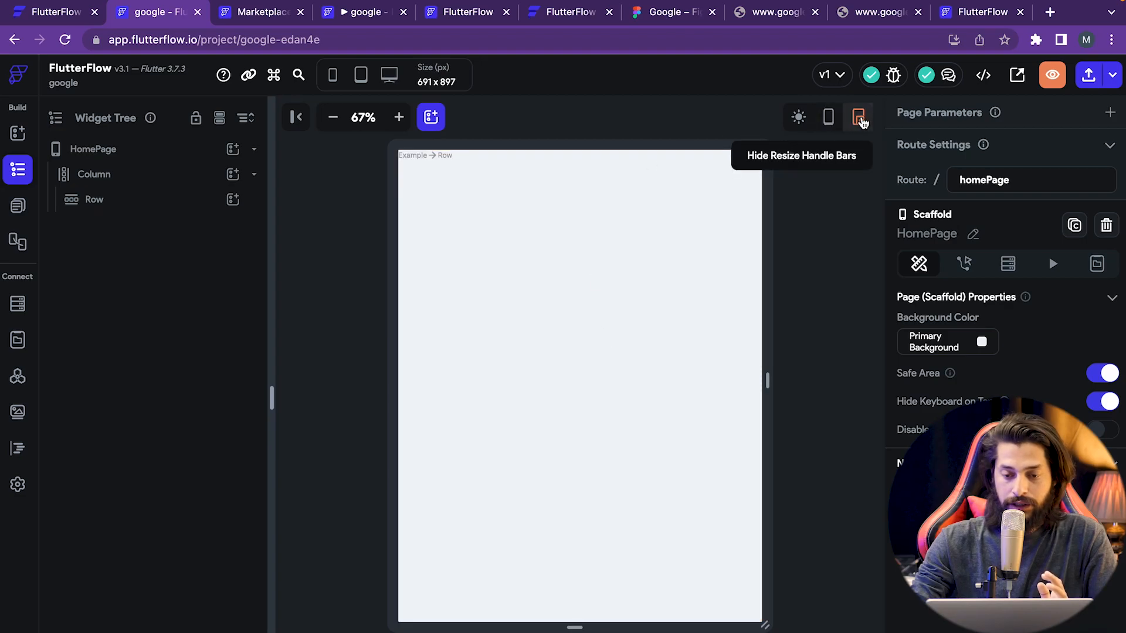
- Hide the resize handles and set the canvas preview to dark mode
click(858, 117)
click(800, 117)
click(799, 118)
click(799, 118)
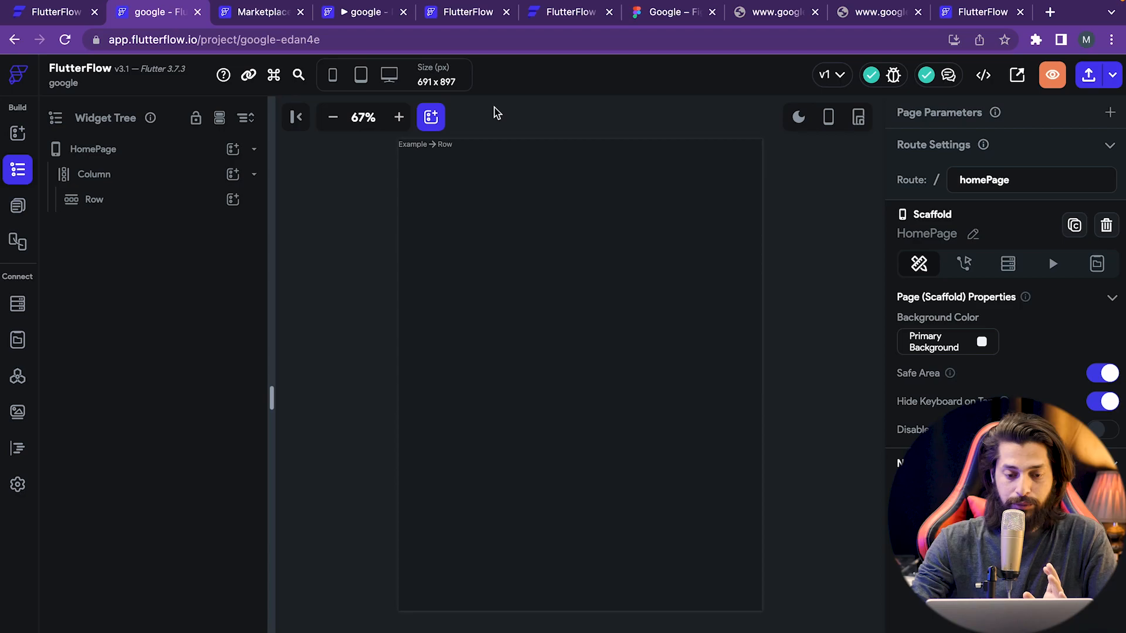
- Open the Add Elements widget palette, select the Row in the Widget Tree, then go to Figma
click(430, 128)
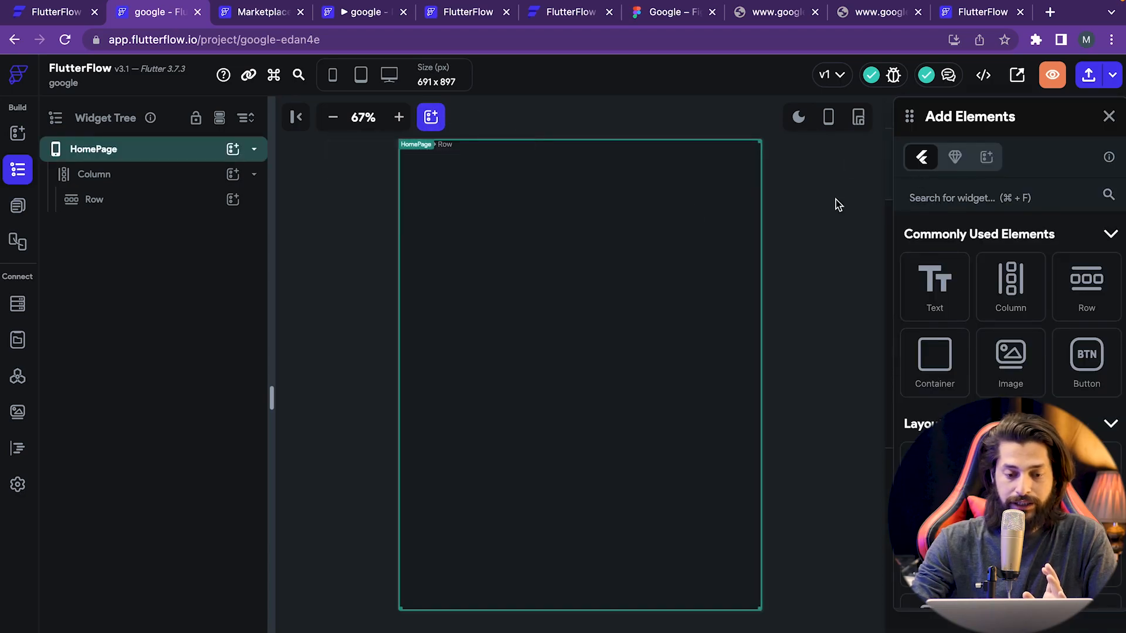
scroll(920, 396, down, 3)
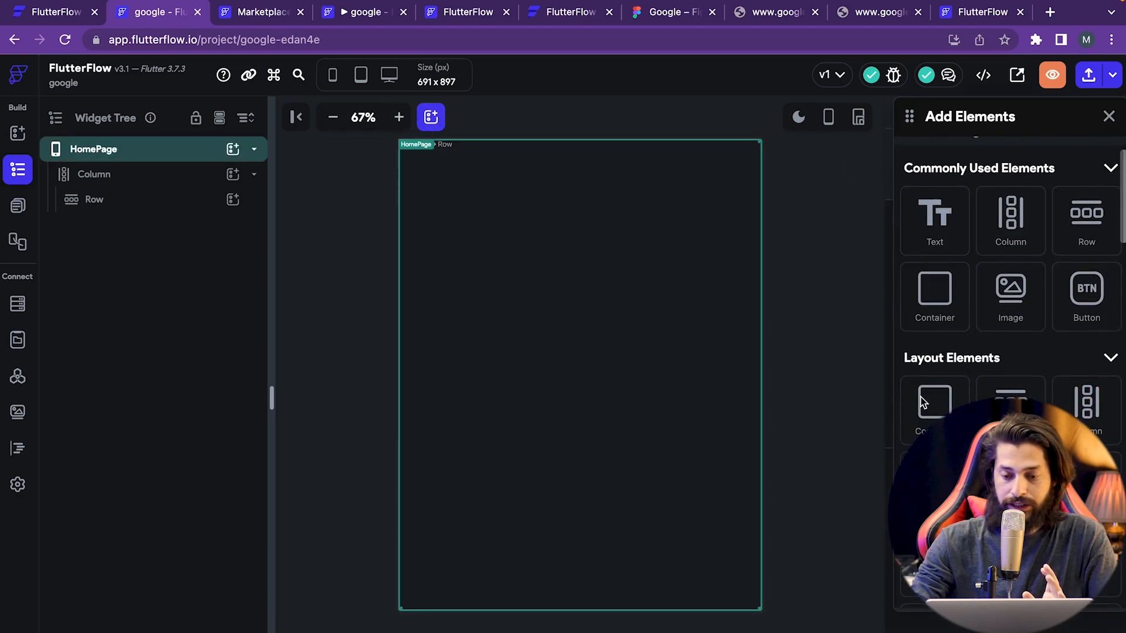
scroll(921, 396, up, 3)
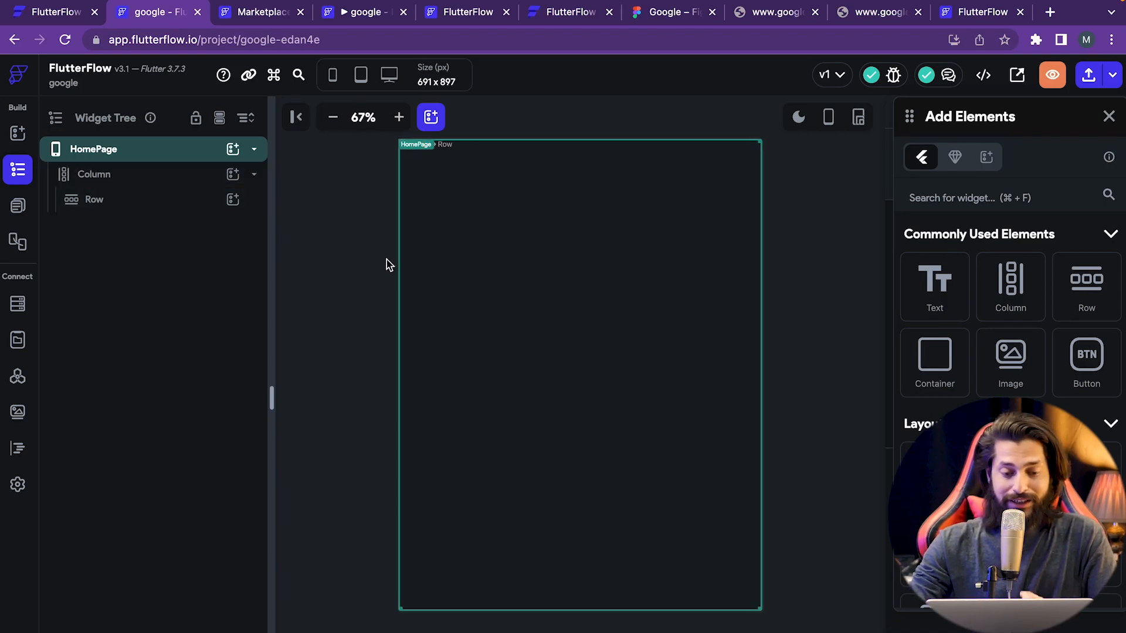
click(133, 205)
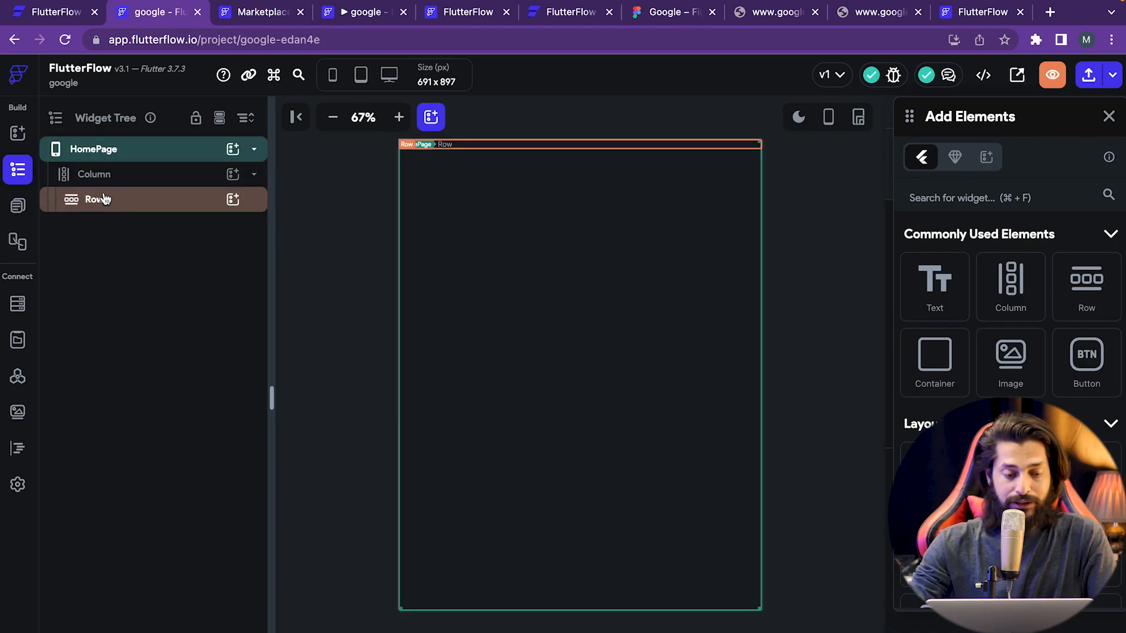
click(673, 17)
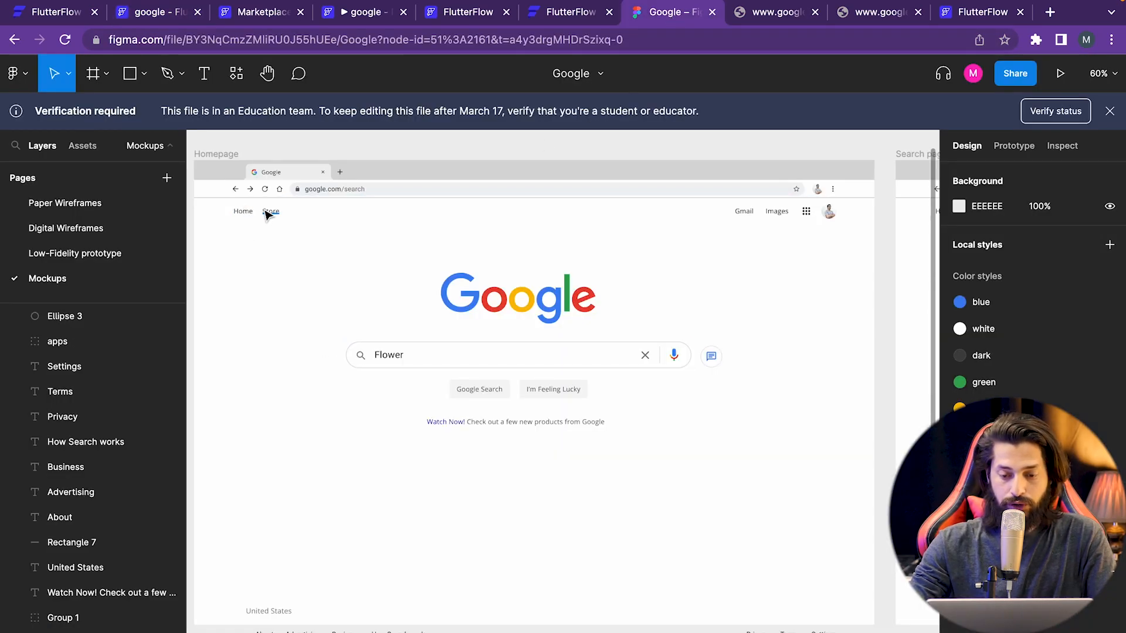
- Confirm the Figma avatar circle is 32 × 32, comparing against the FlutterFlow Row, ending in FlutterFlow
click(829, 213)
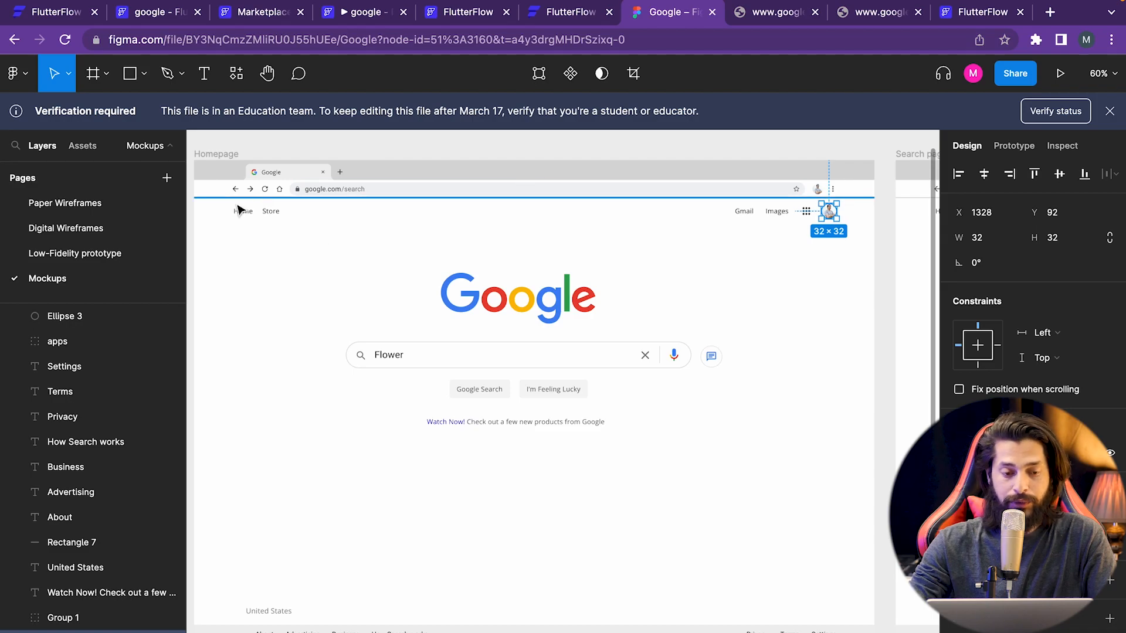
click(150, 17)
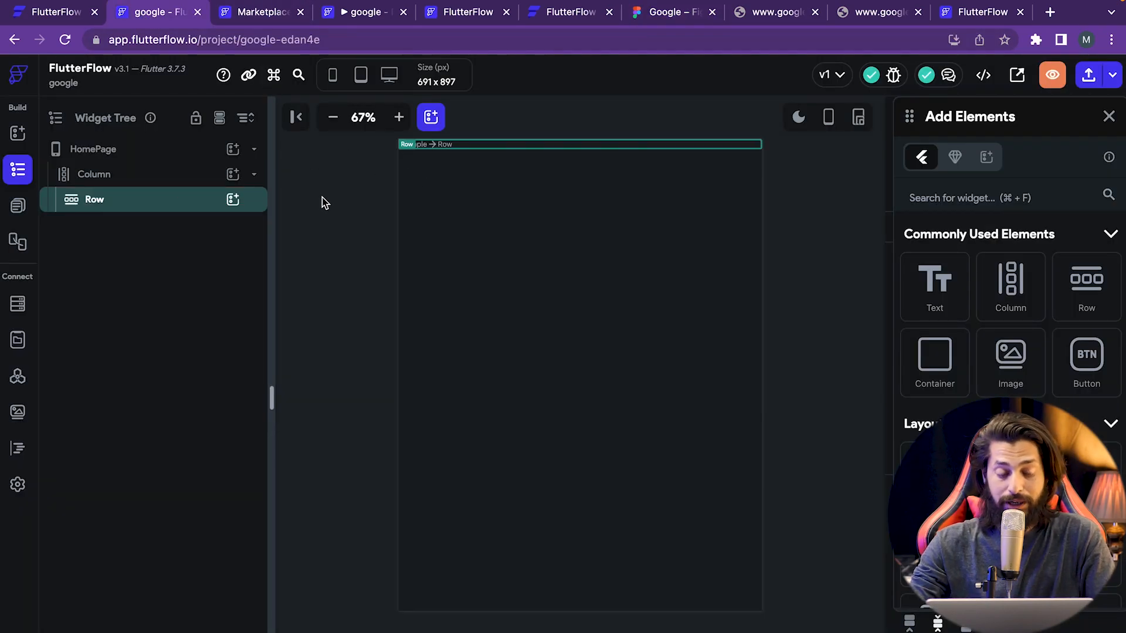
click(368, 183)
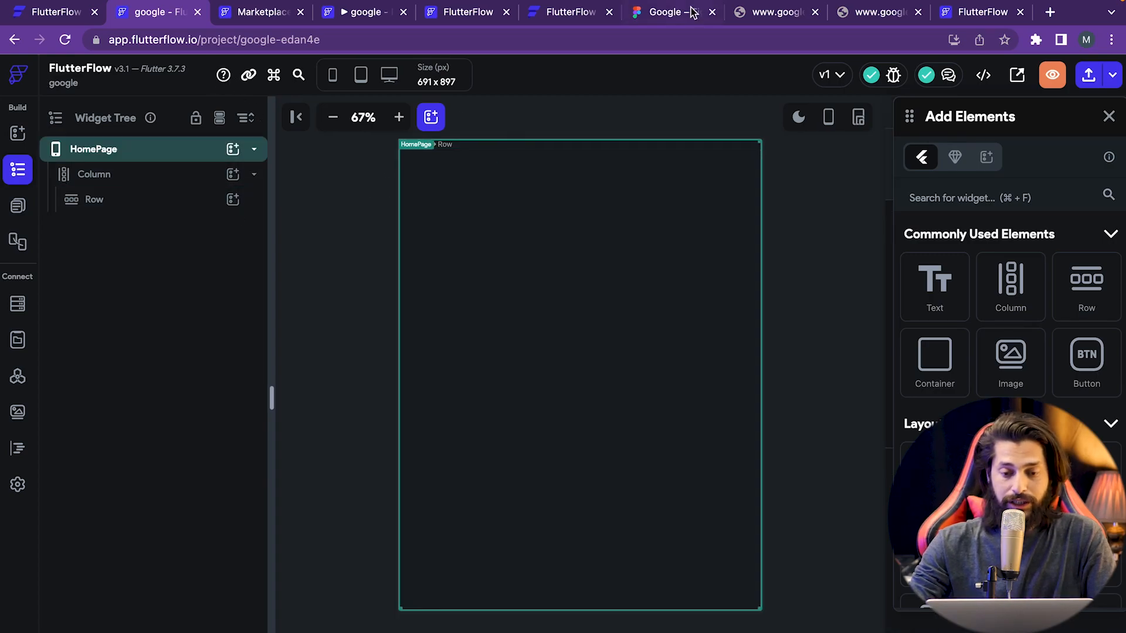
click(660, 11)
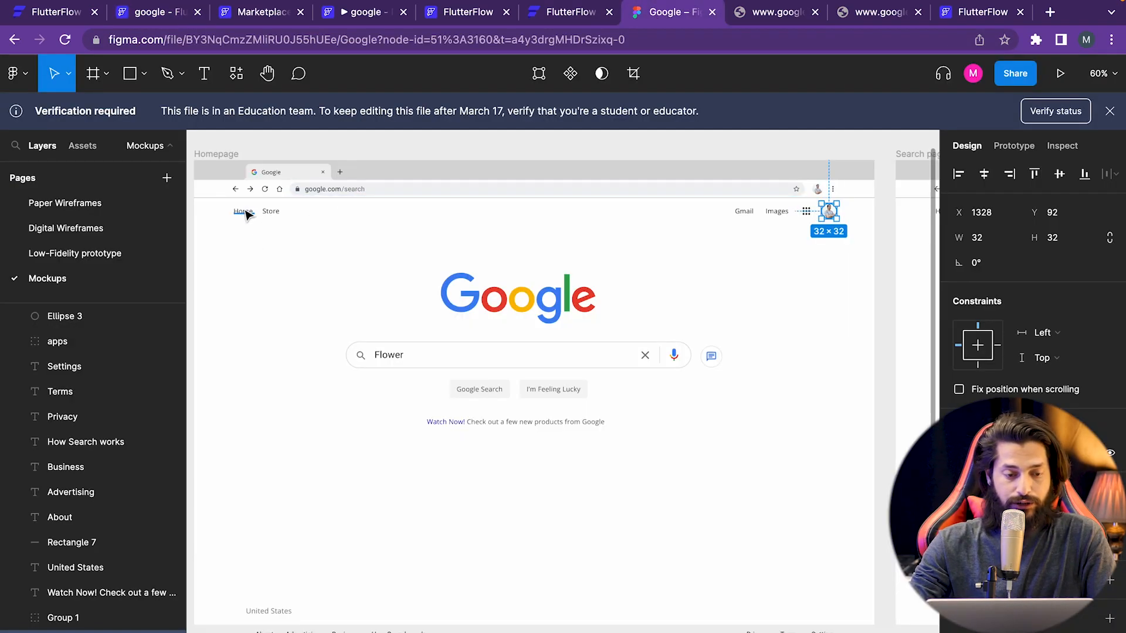
click(166, 12)
click(105, 202)
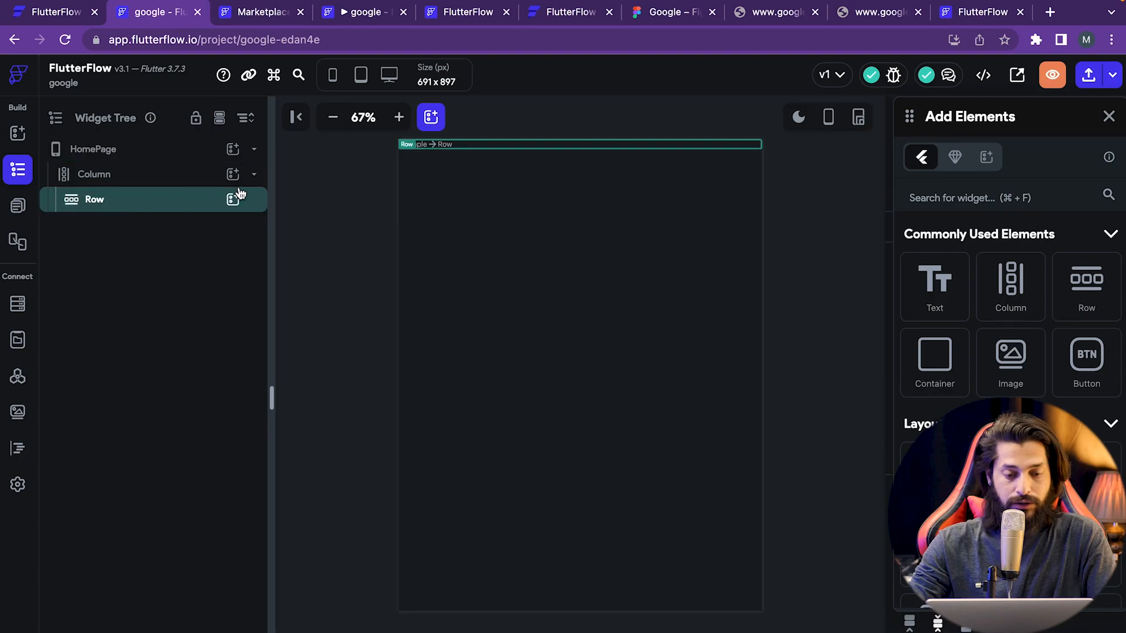
click(665, 13)
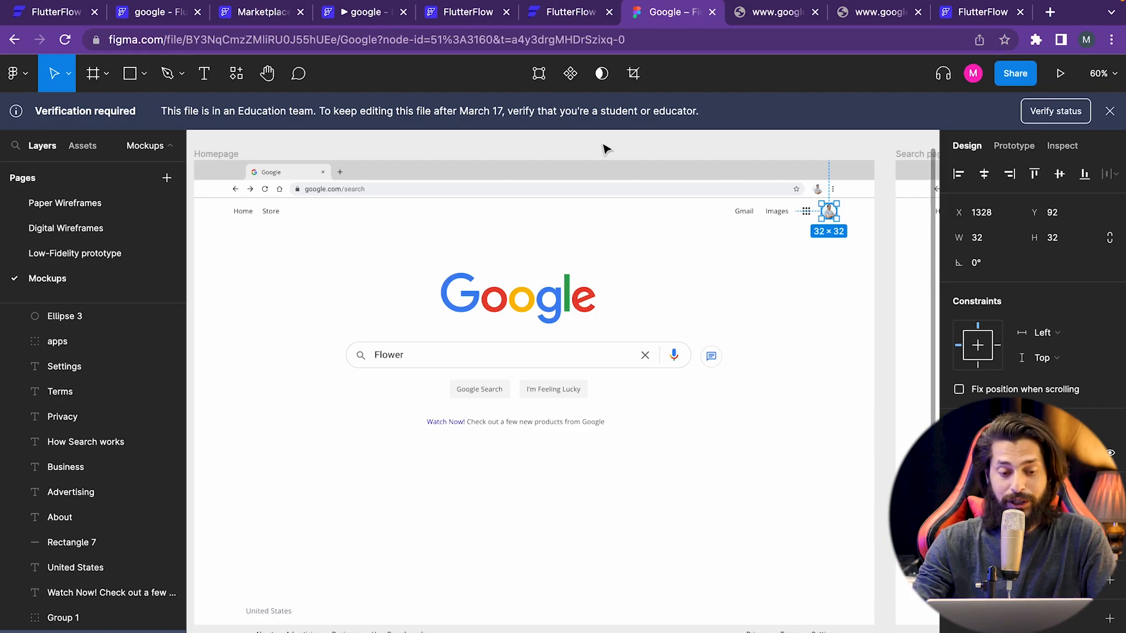
click(167, 14)
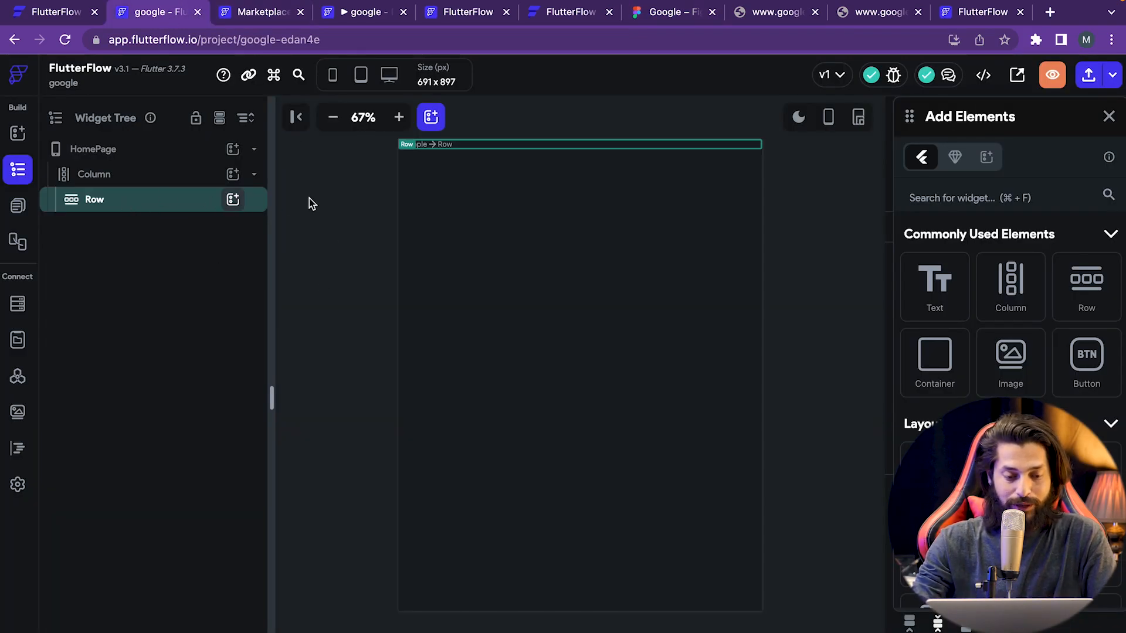
- Add a Row inside the existing Row by searching 'row' in its add-child popup
click(233, 200)
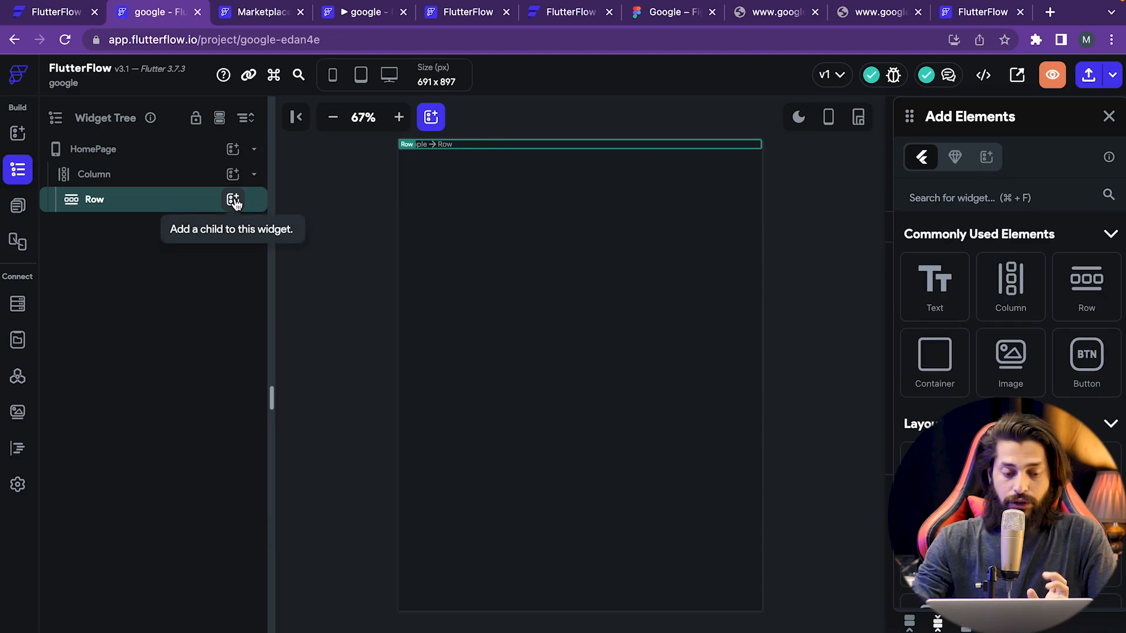
click(233, 200)
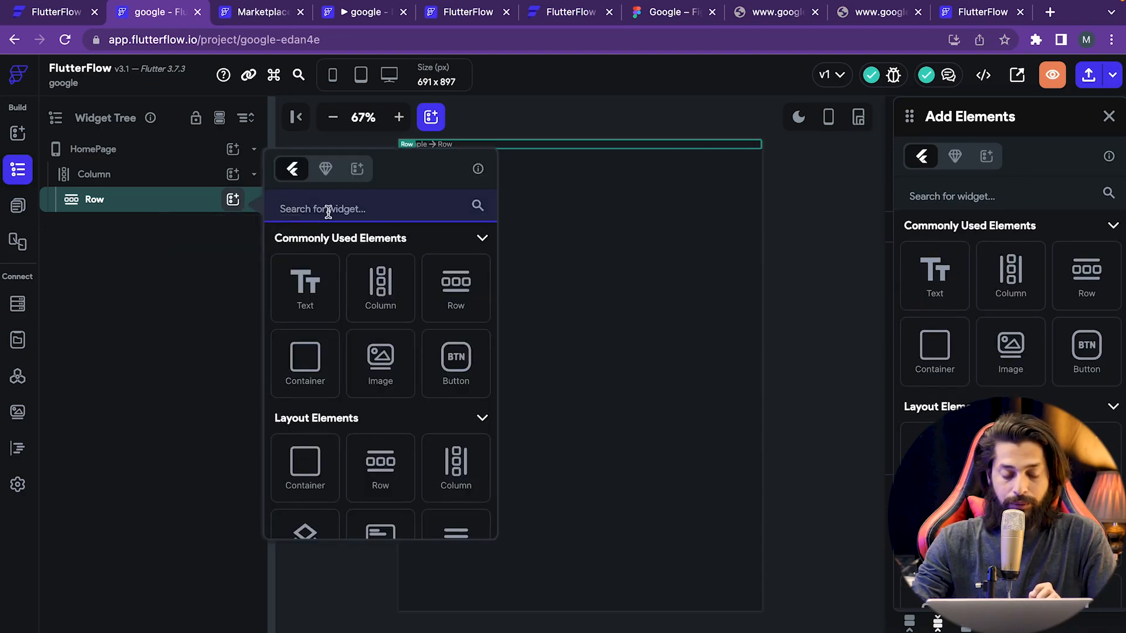
click(364, 210)
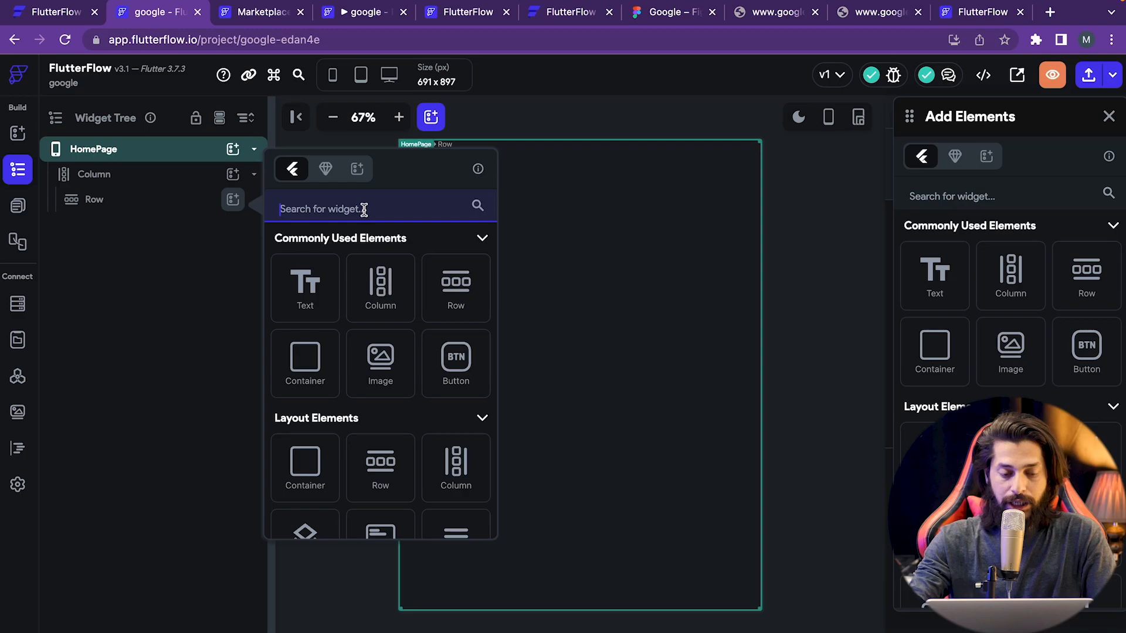
text(row)
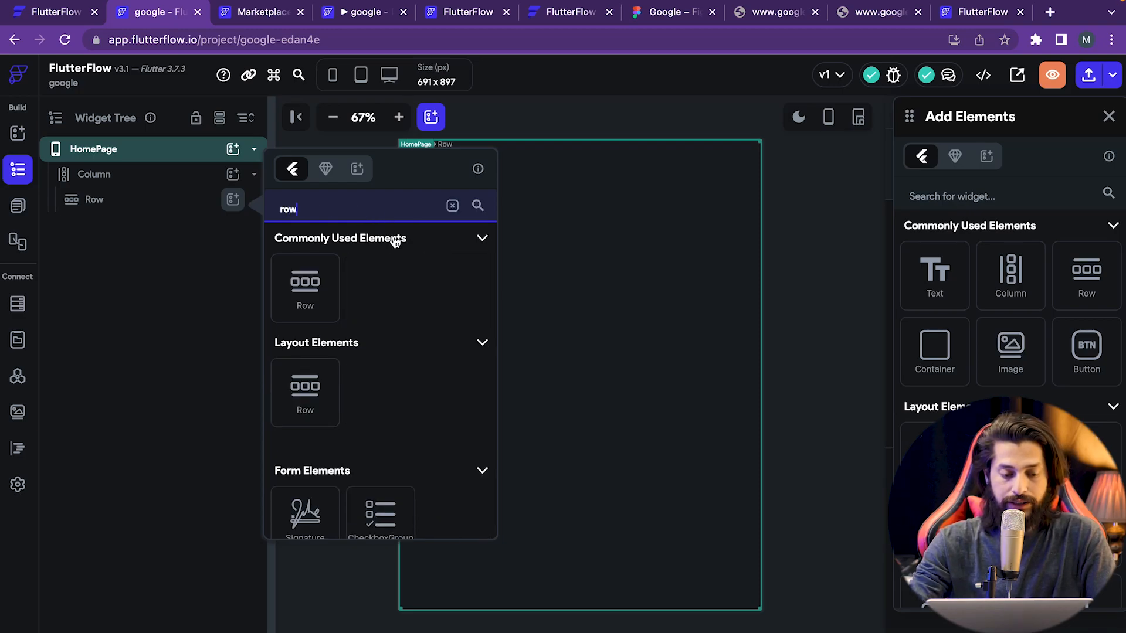
click(327, 292)
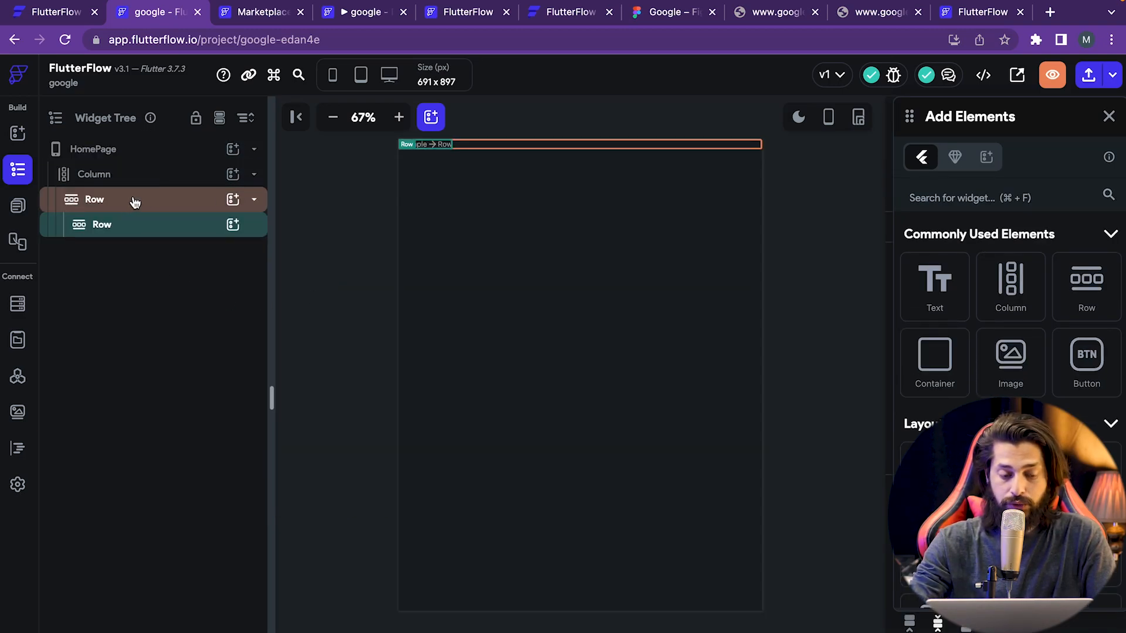
- Add a second nested Row the same way, then select the first inner Row and close the palette
click(233, 199)
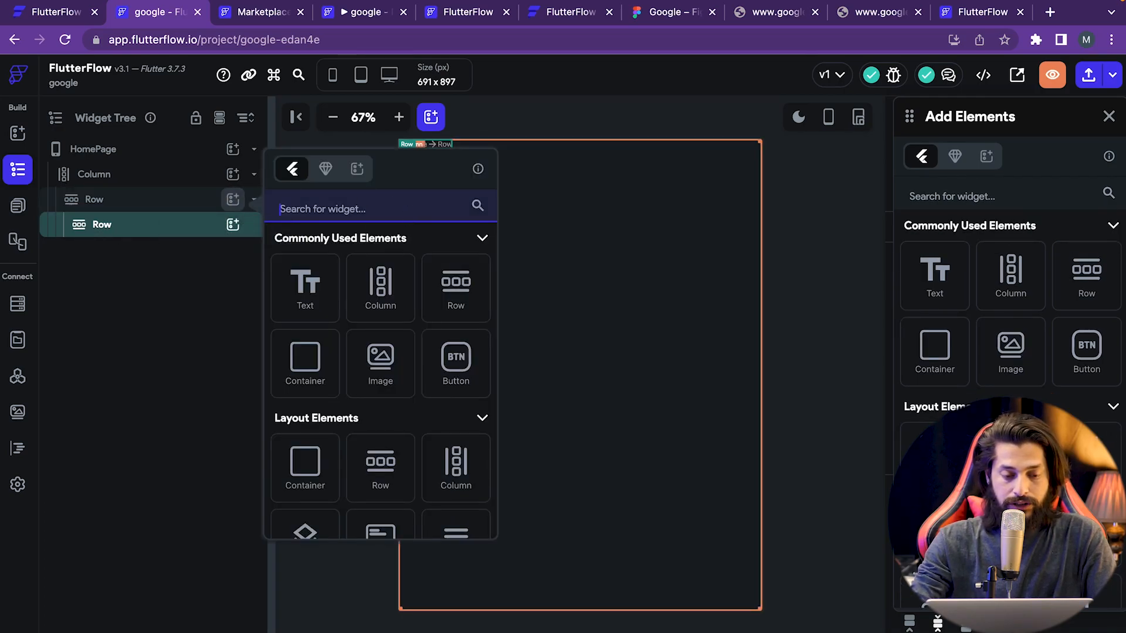
text(row)
click(306, 283)
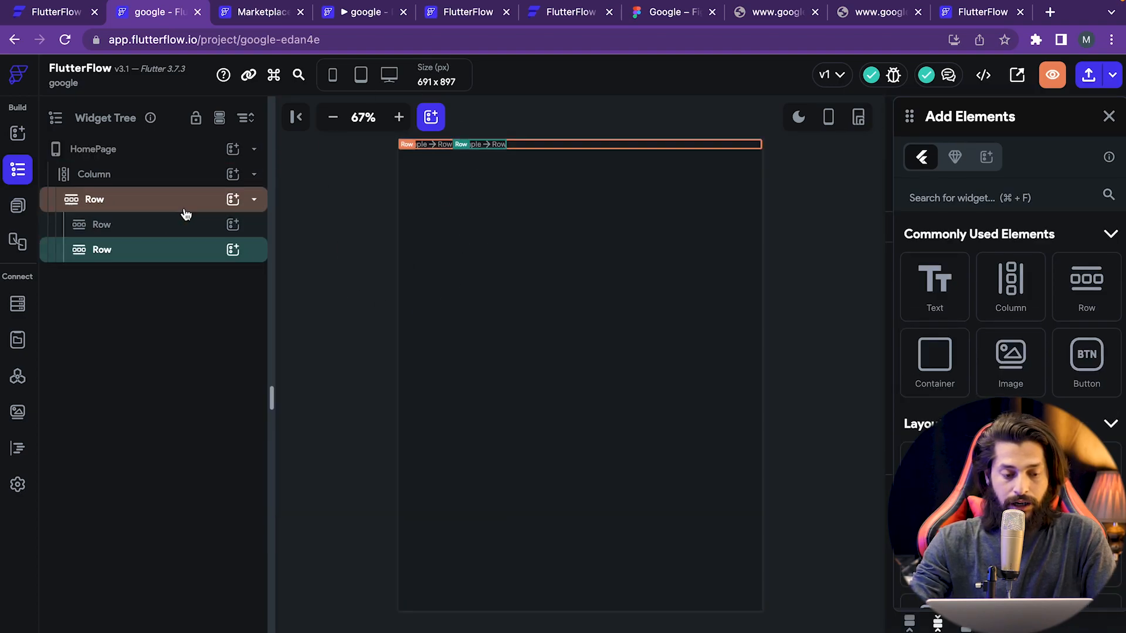
click(146, 224)
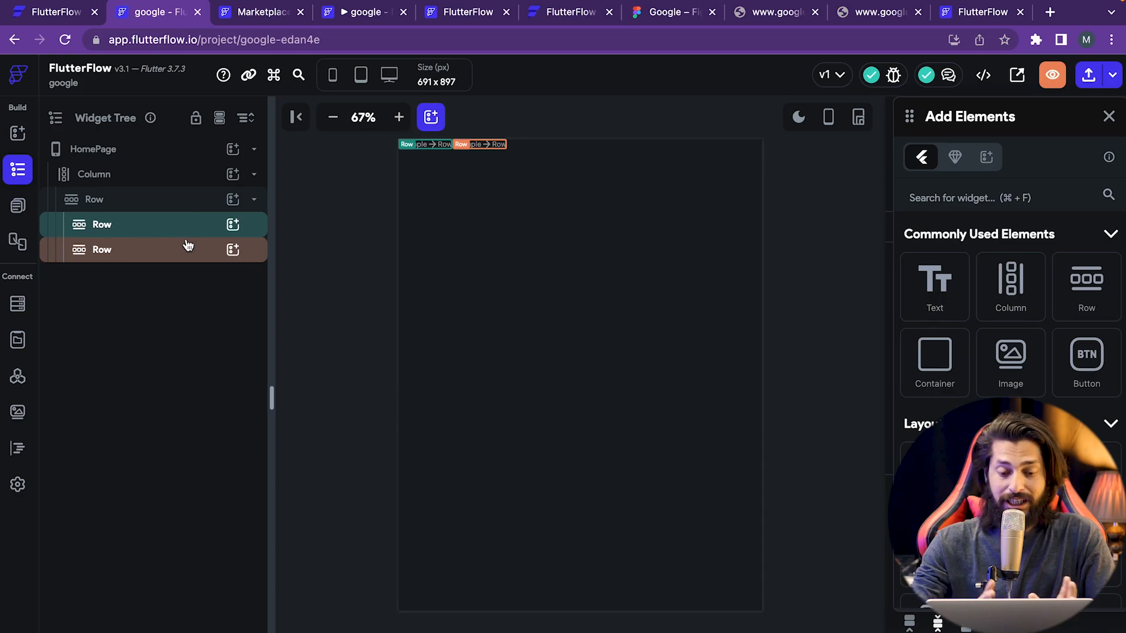
click(1108, 117)
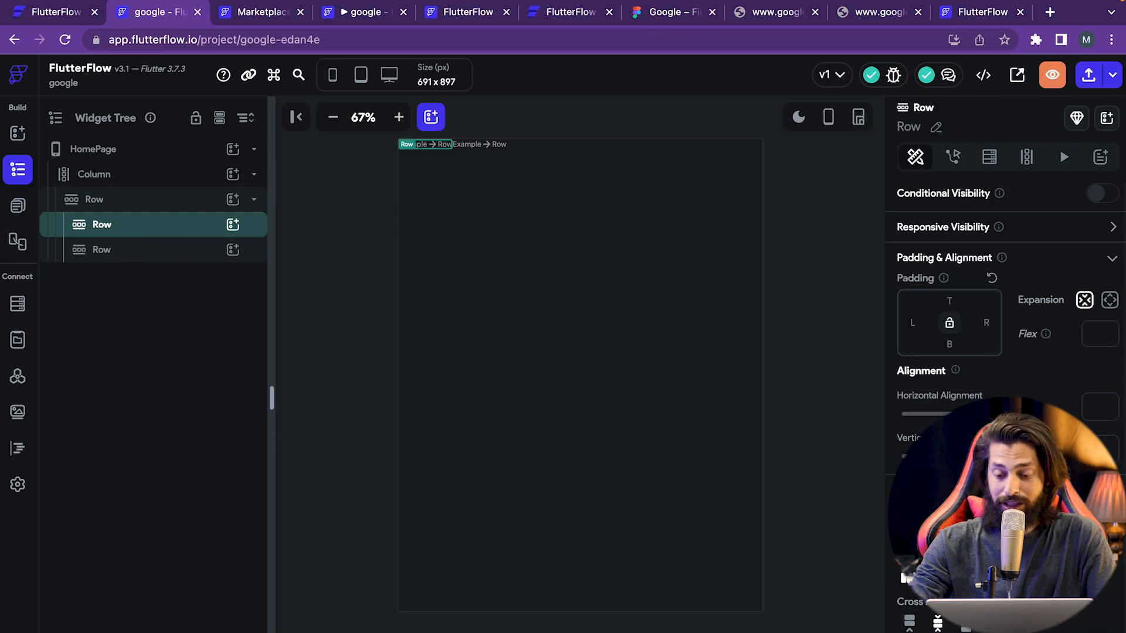
scroll(950, 351, down, 1)
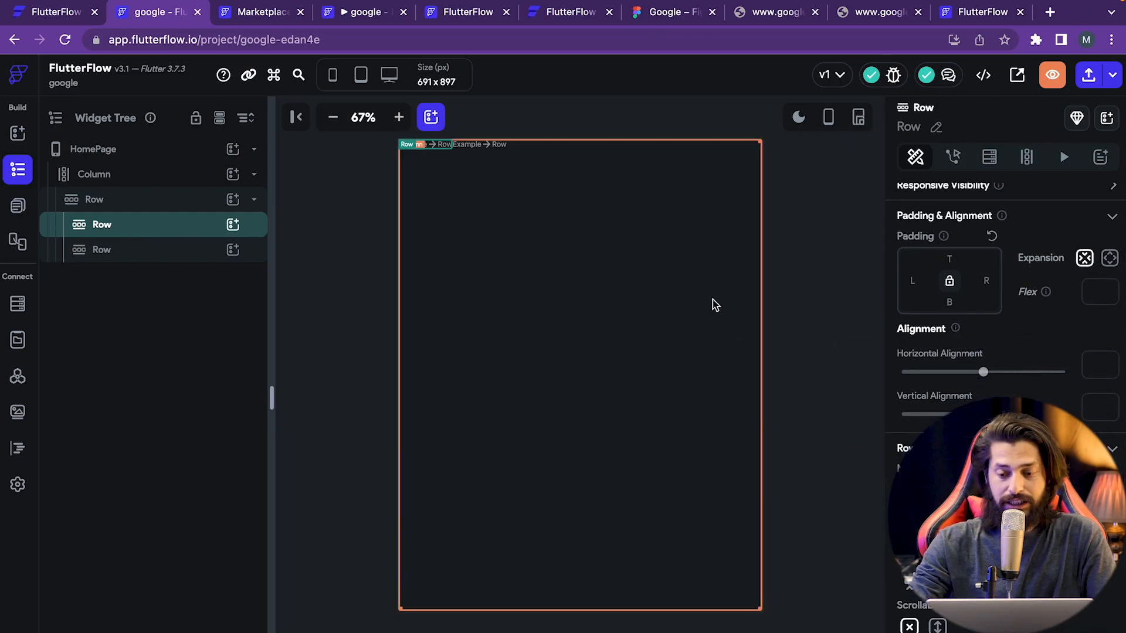
scroll(985, 327, up, 1)
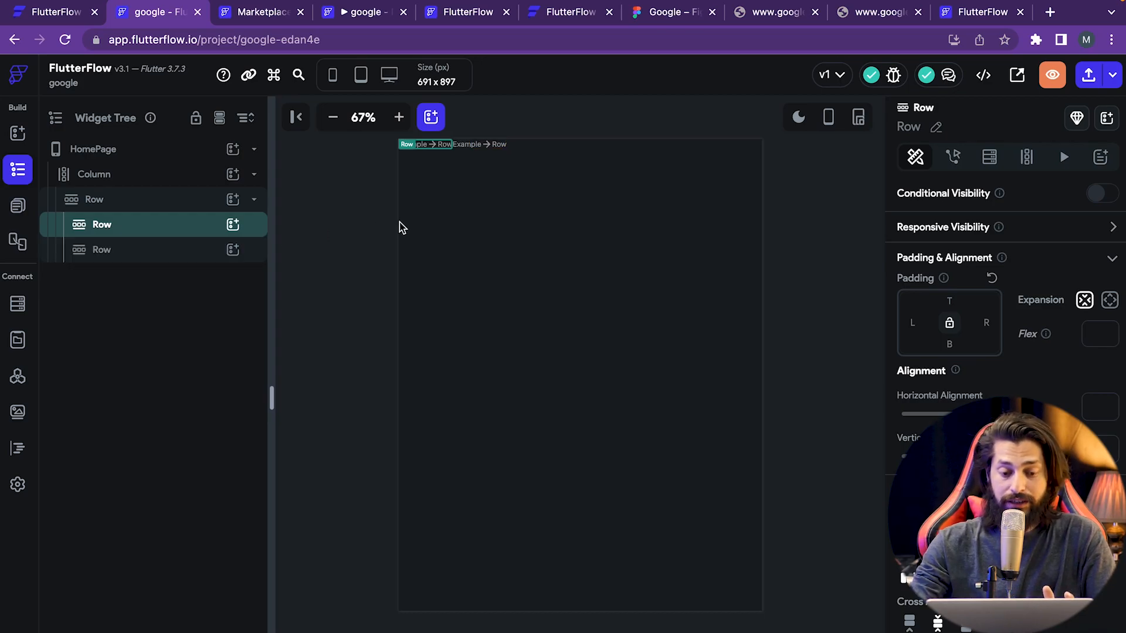
click(417, 176)
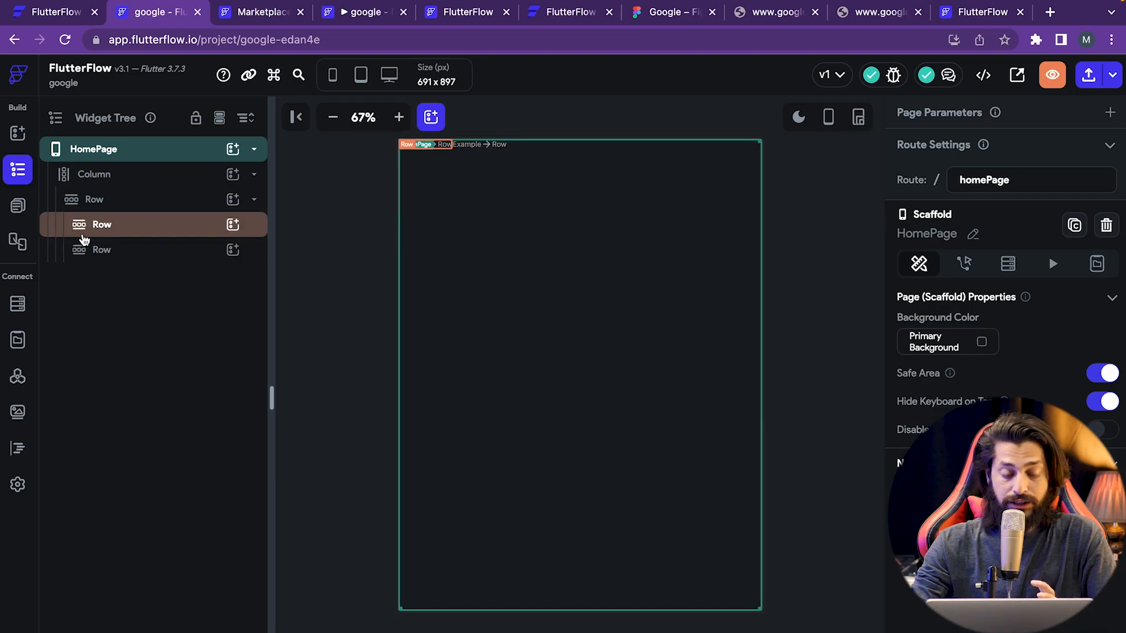
click(94, 228)
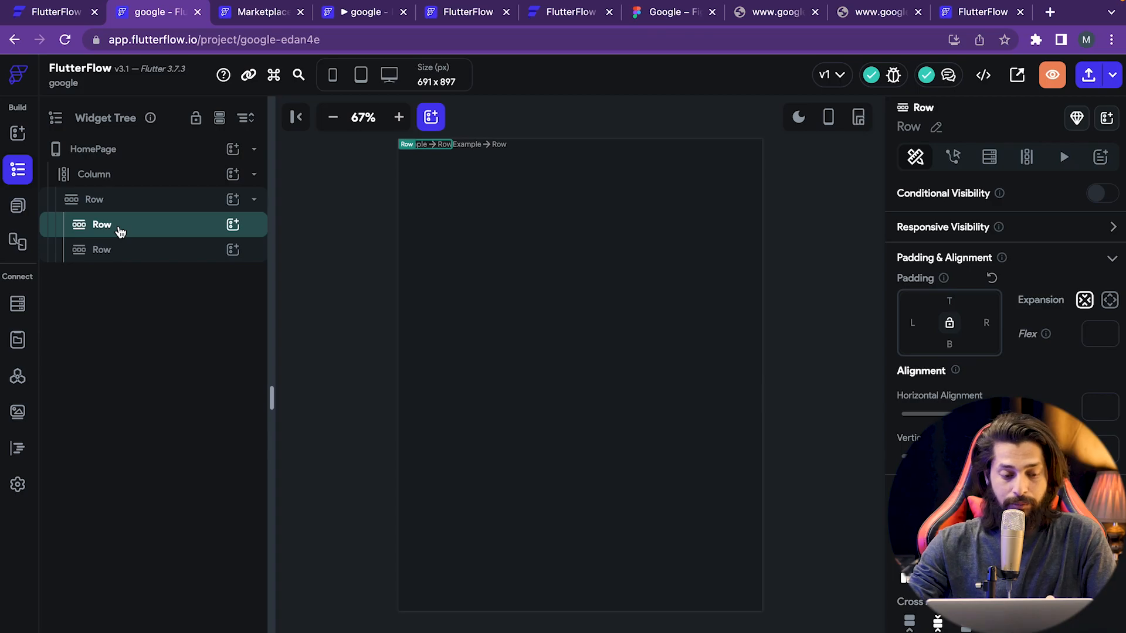
- Wrap the first inner Row in a Container using Cmd+B
right_click(120, 233)
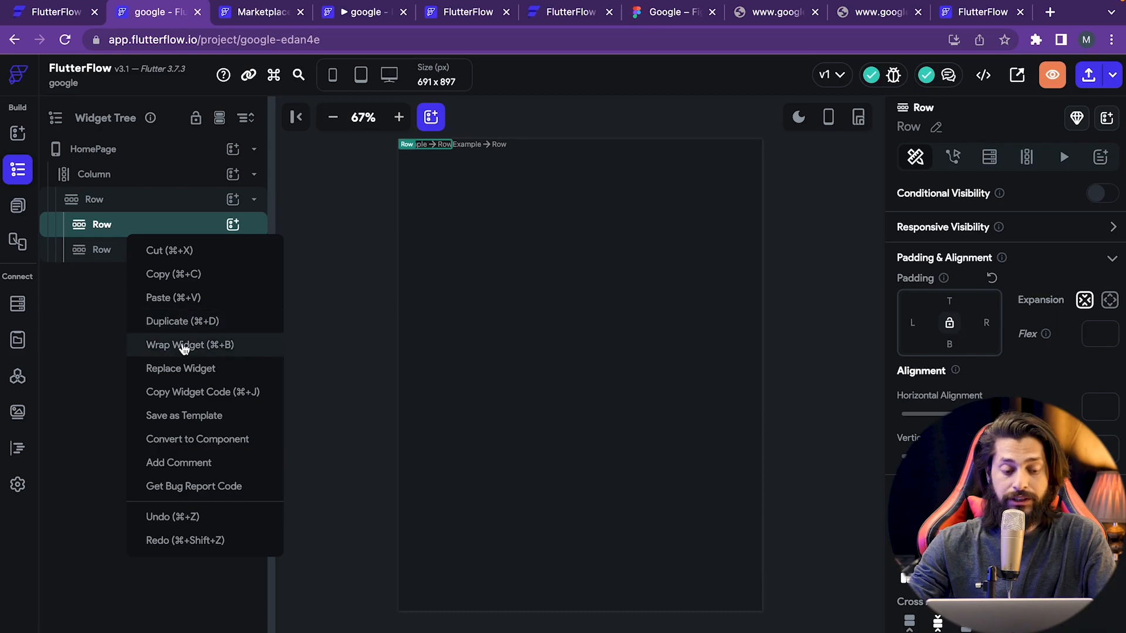
click(79, 268)
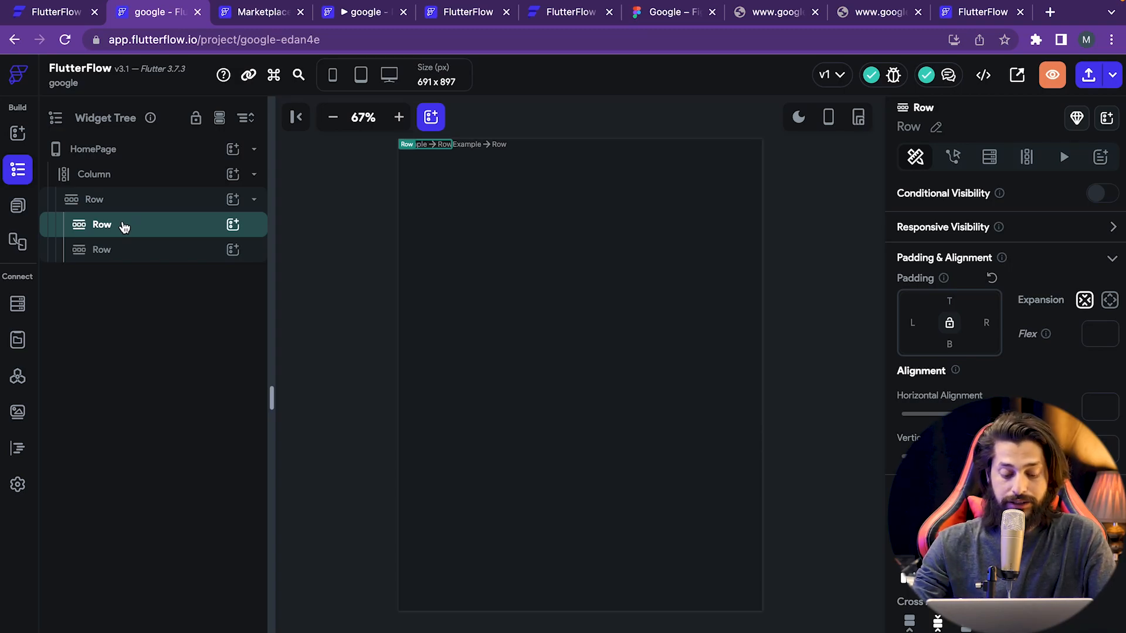
key(super+b)
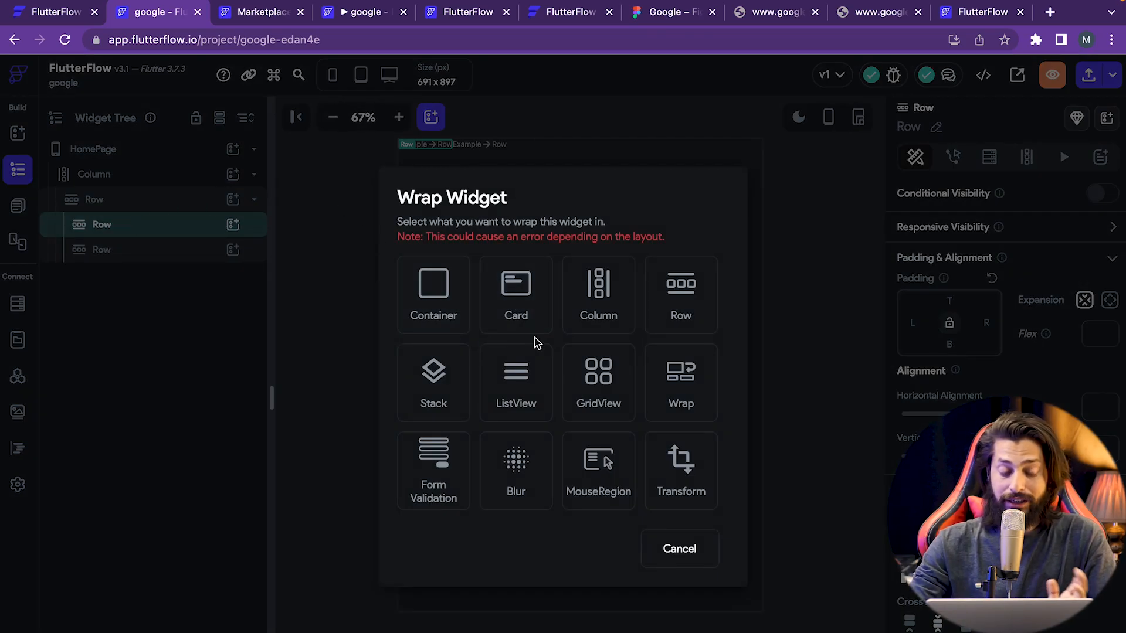
click(441, 311)
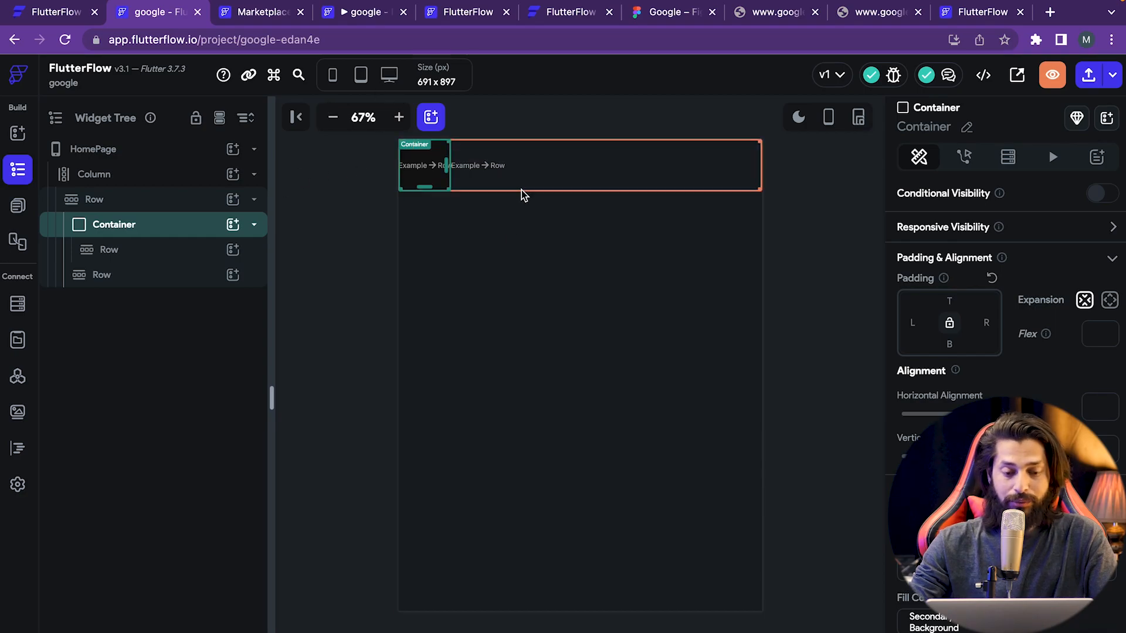
click(334, 256)
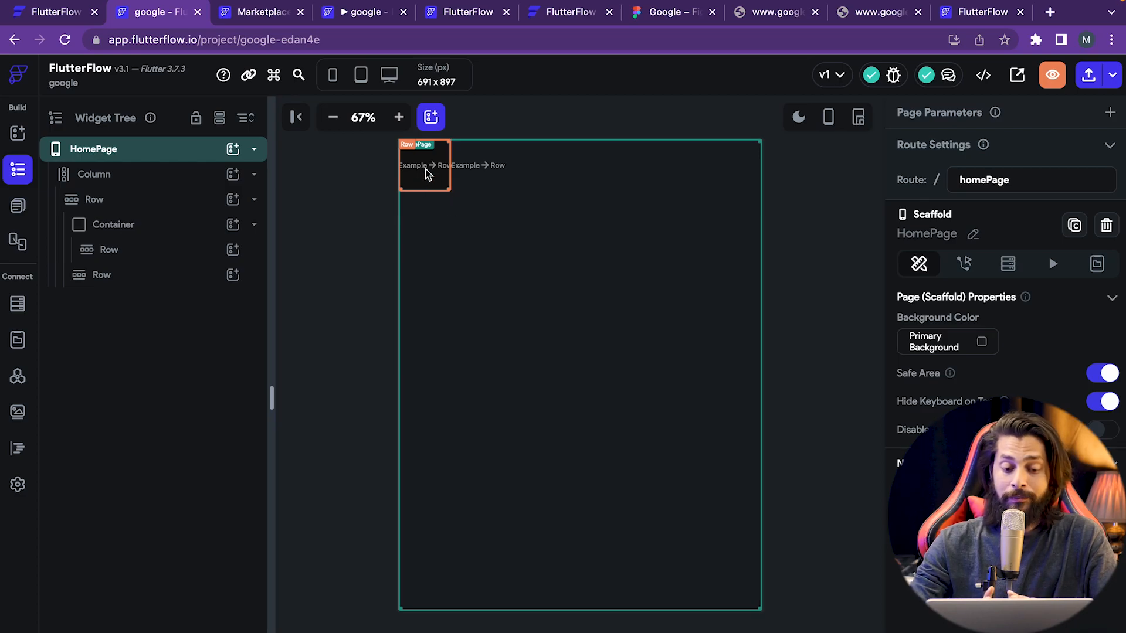
click(443, 183)
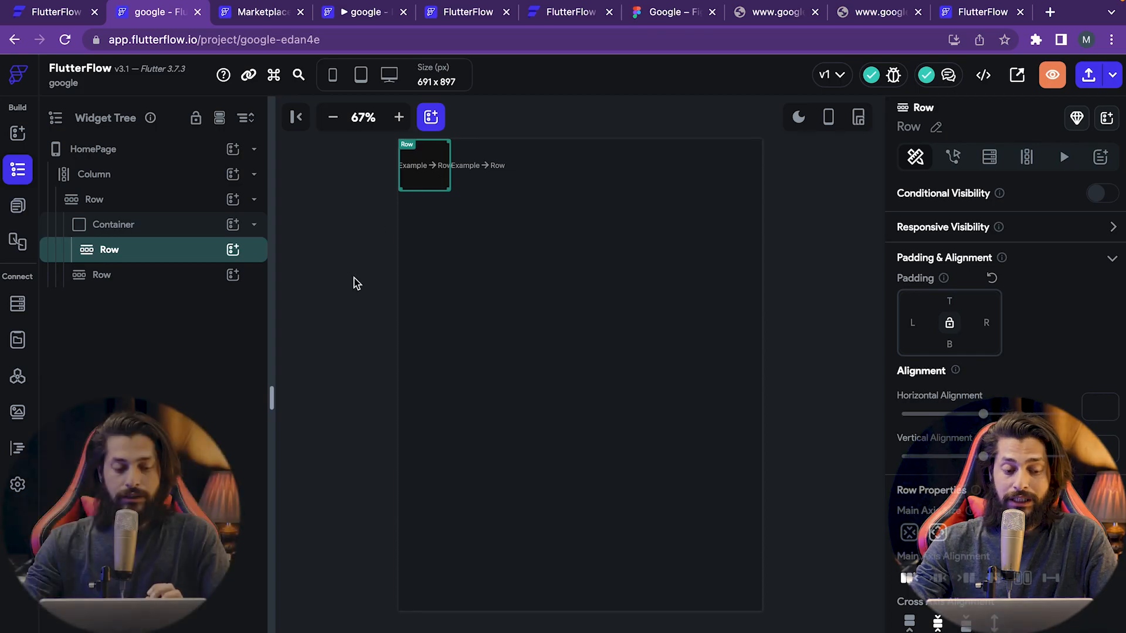
- Wrap the second inner Row in its own Container with Cmd+B
click(156, 285)
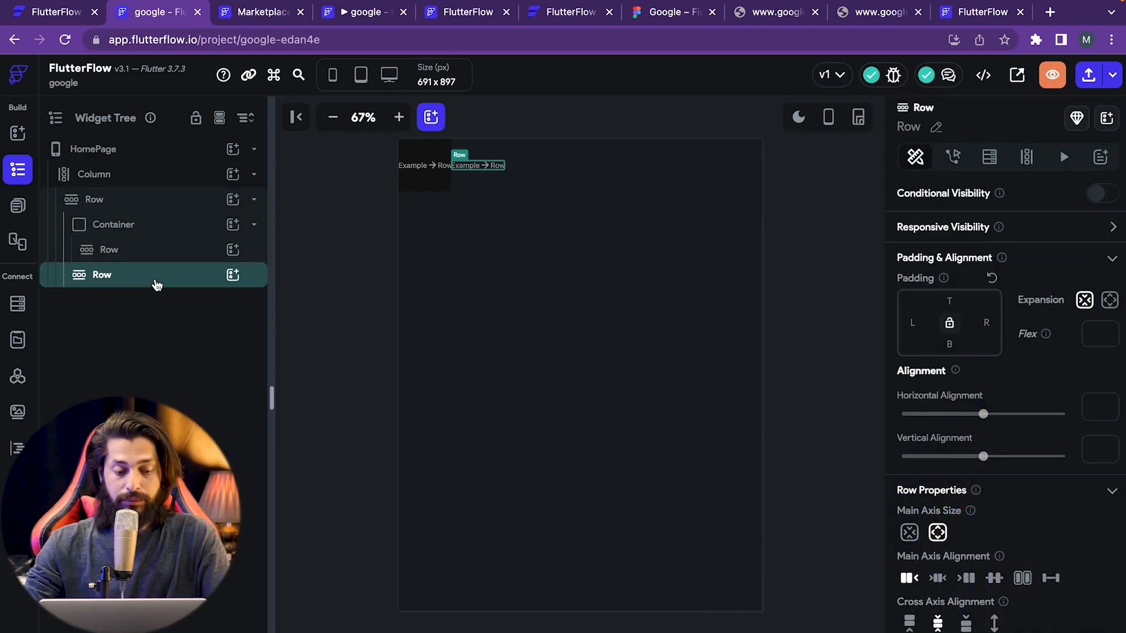
key(super+b)
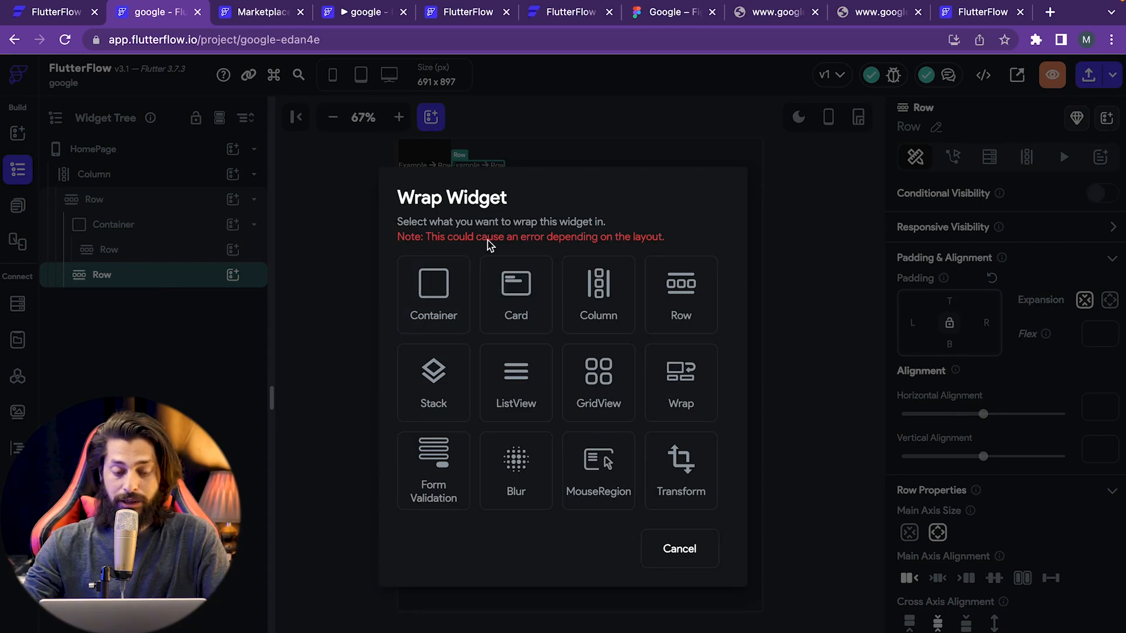
click(442, 311)
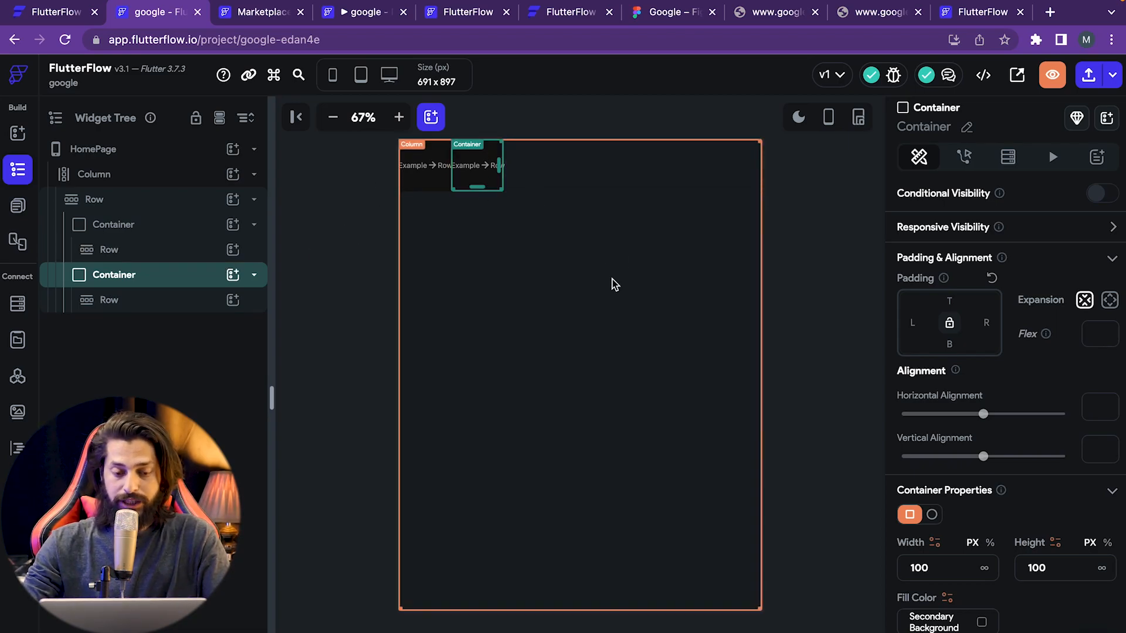
click(435, 188)
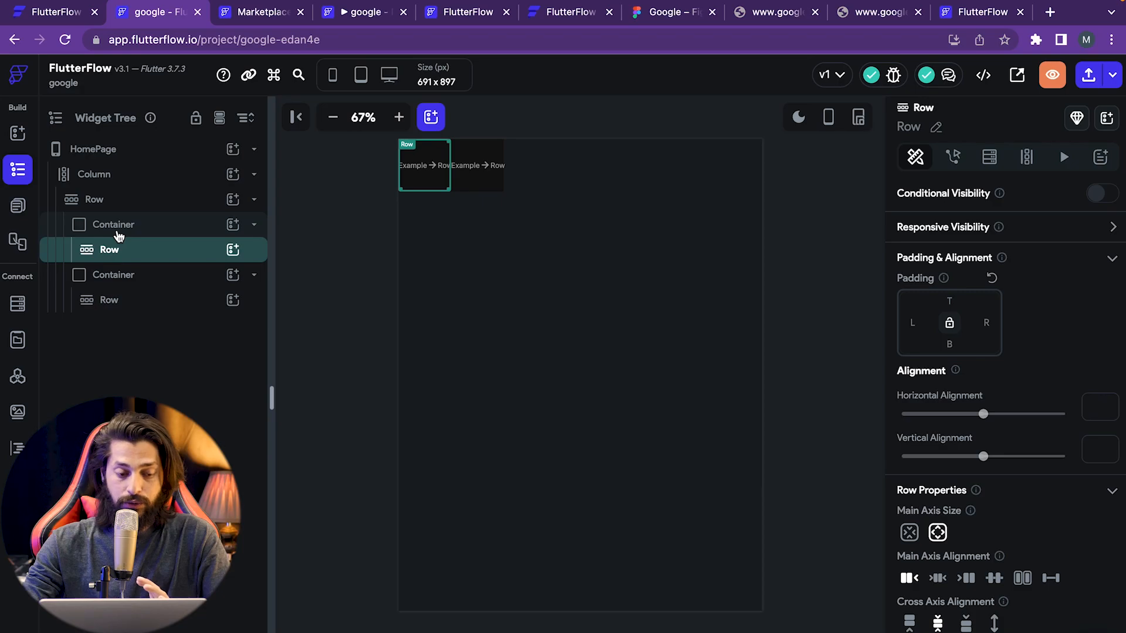
- Fill the first Container with the recent red #b73a3c
click(119, 231)
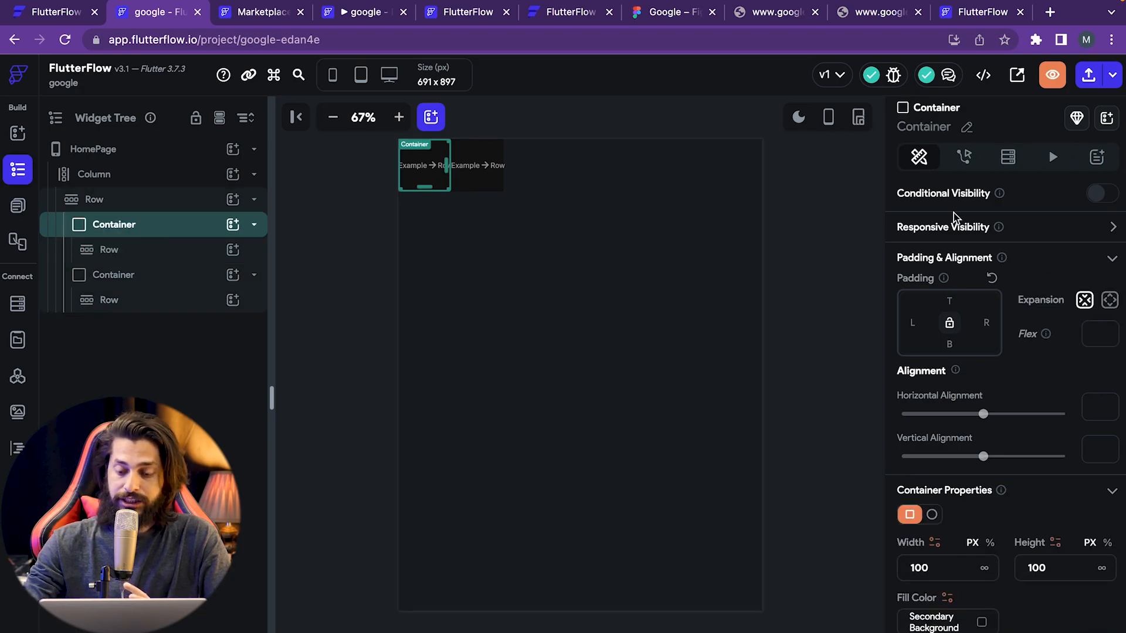
scroll(968, 532, down, 3)
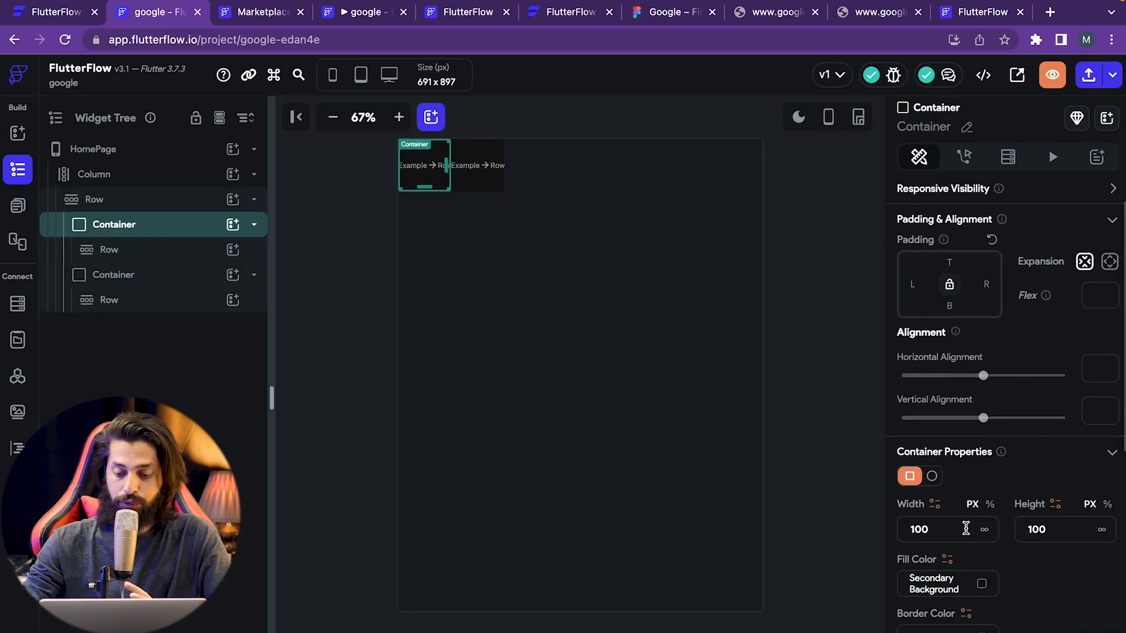
scroll(966, 530, down, 5)
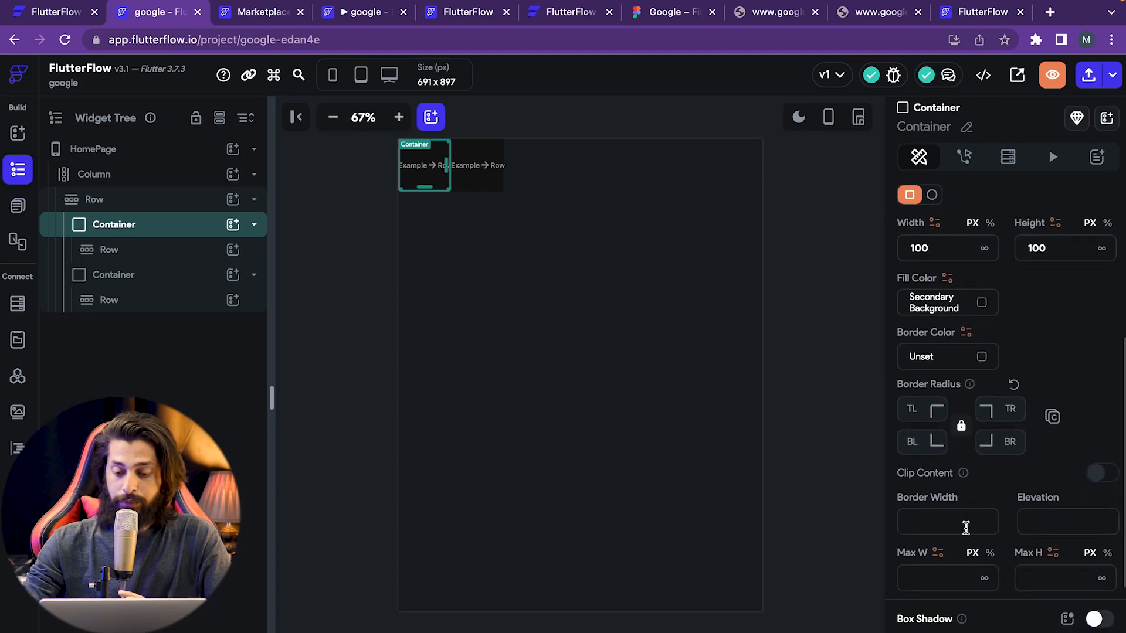
scroll(927, 597, down, 3)
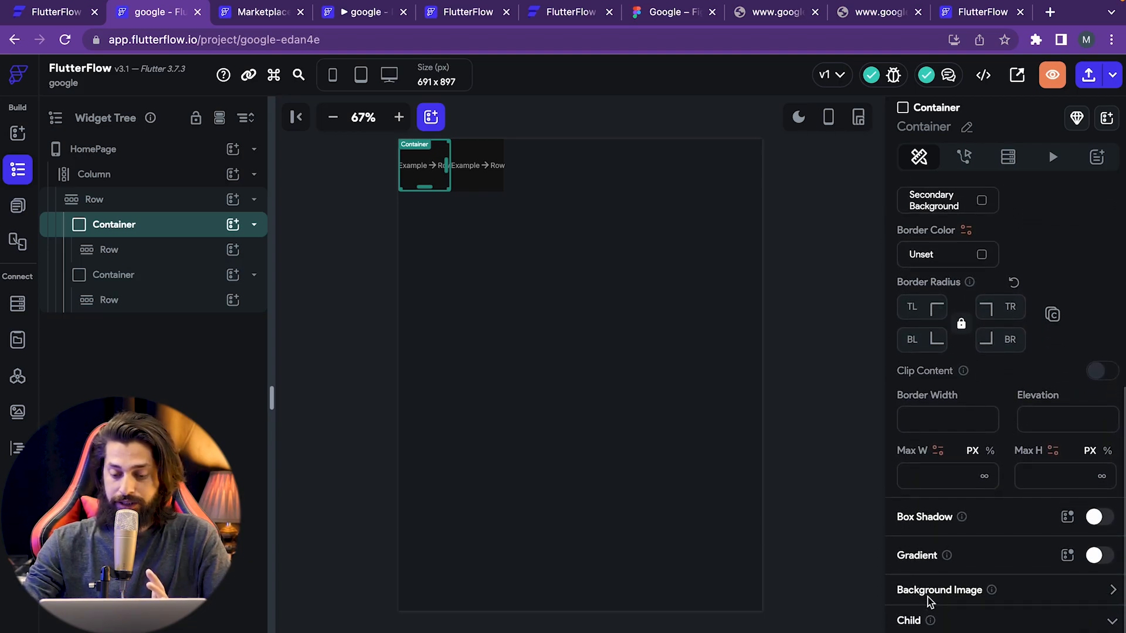
scroll(928, 597, down, 1)
scroll(927, 597, up, 3)
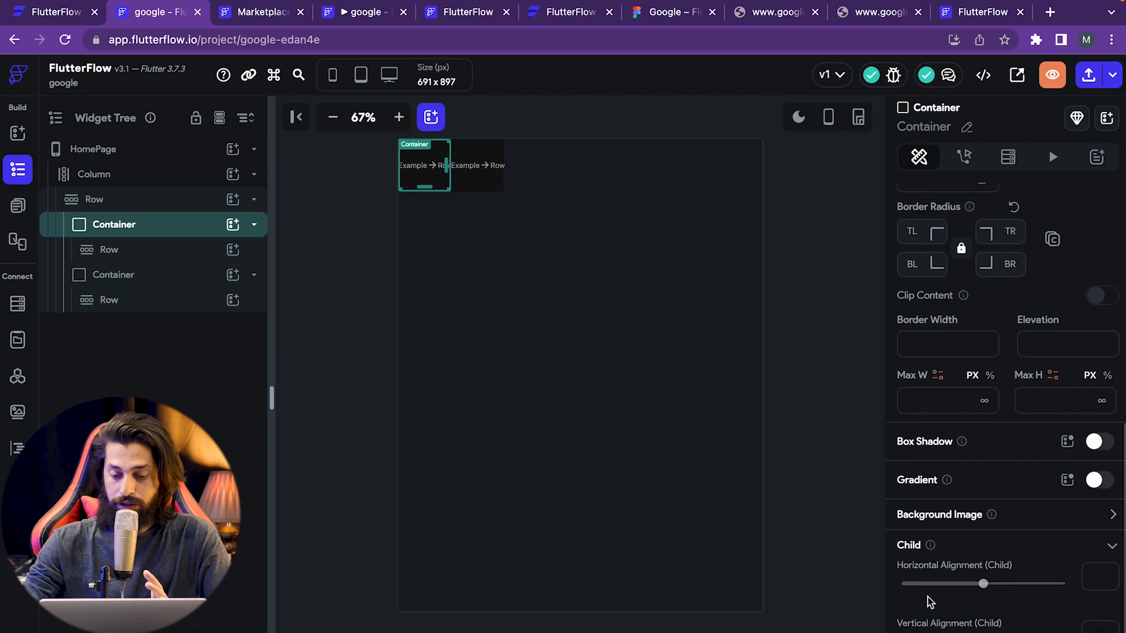
scroll(951, 410, up, 2)
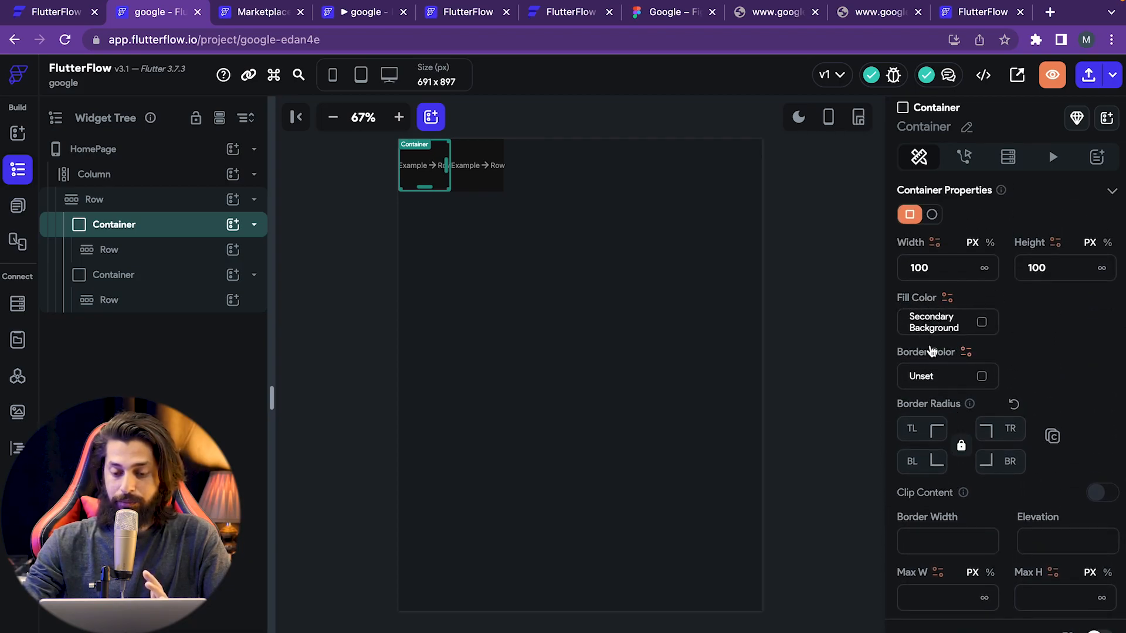
click(982, 324)
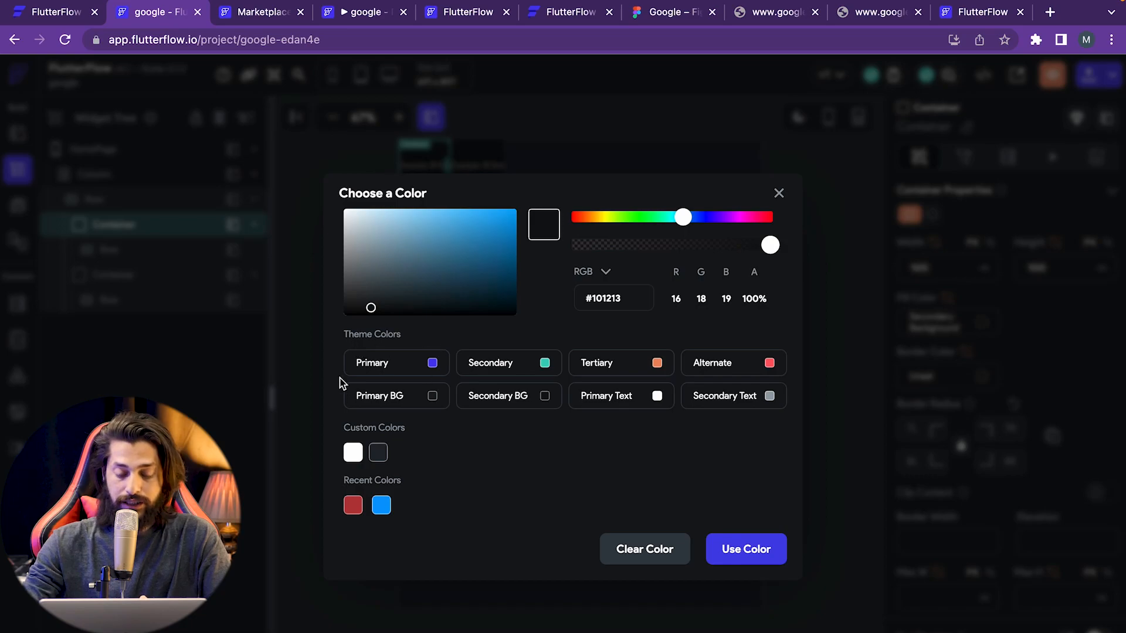
click(353, 508)
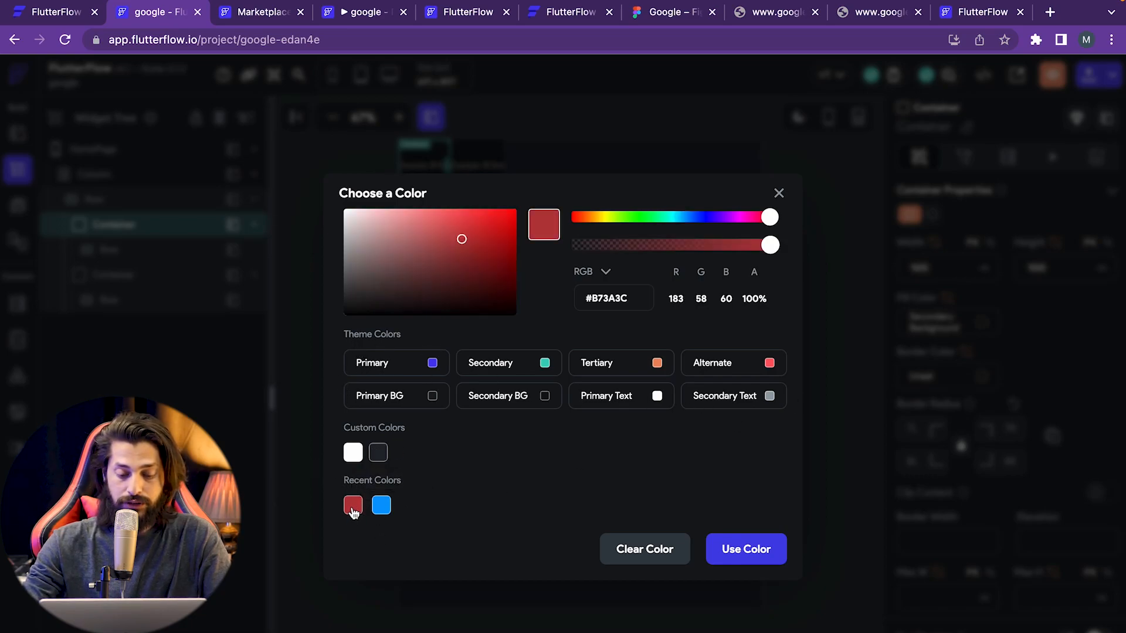
click(749, 562)
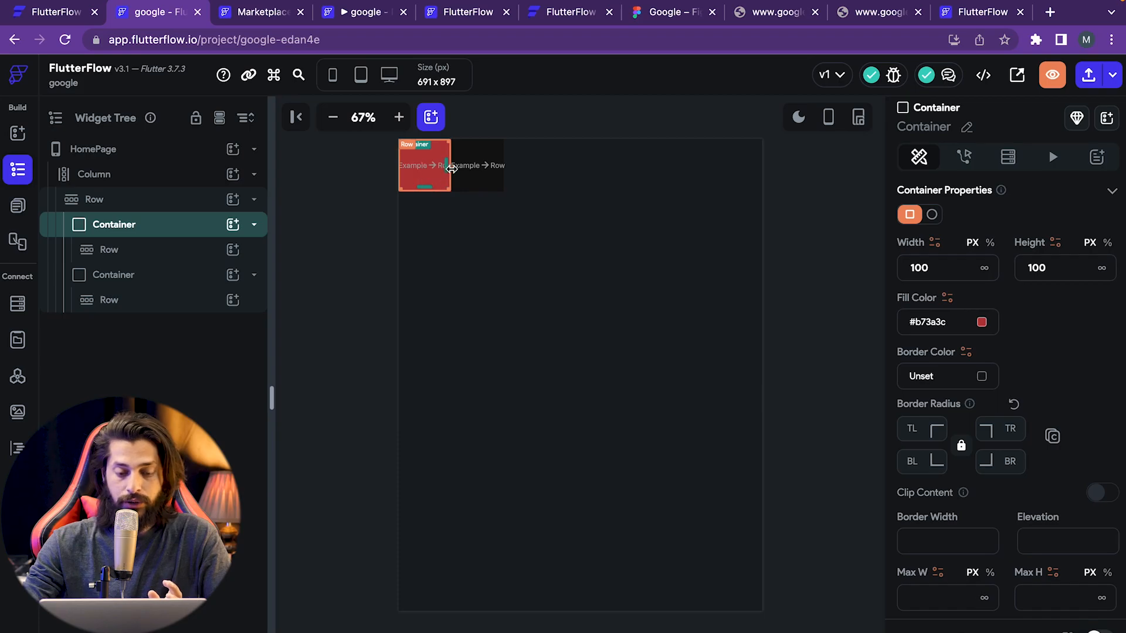
- Fill the second Container with the recent blue #089cff, then select the parent Row
click(121, 280)
scroll(1050, 432, down, 1)
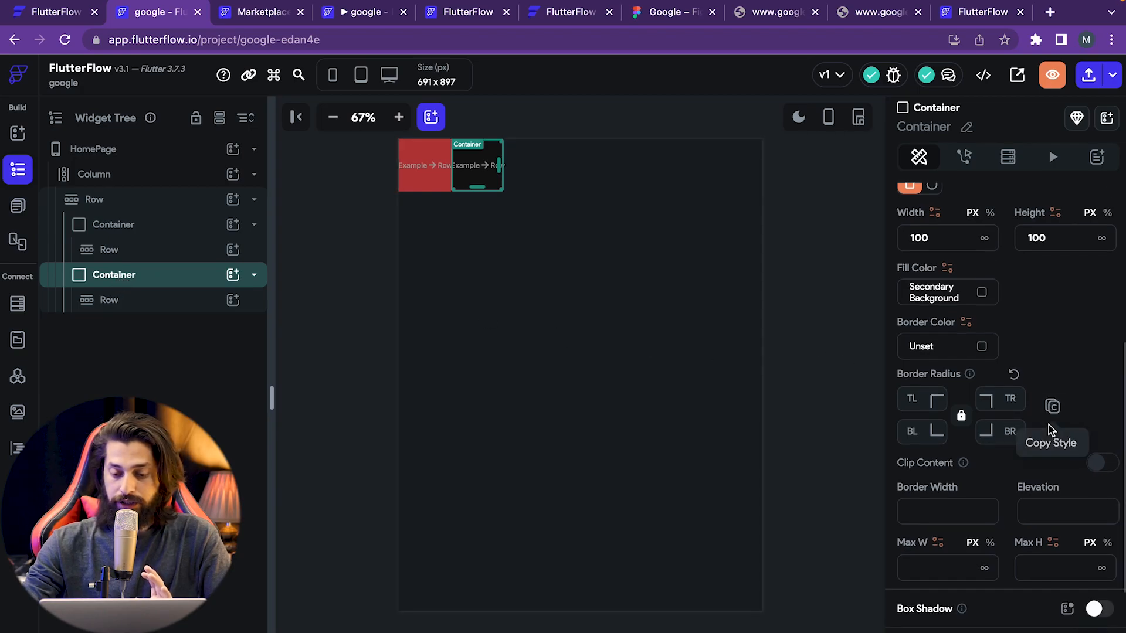
click(983, 296)
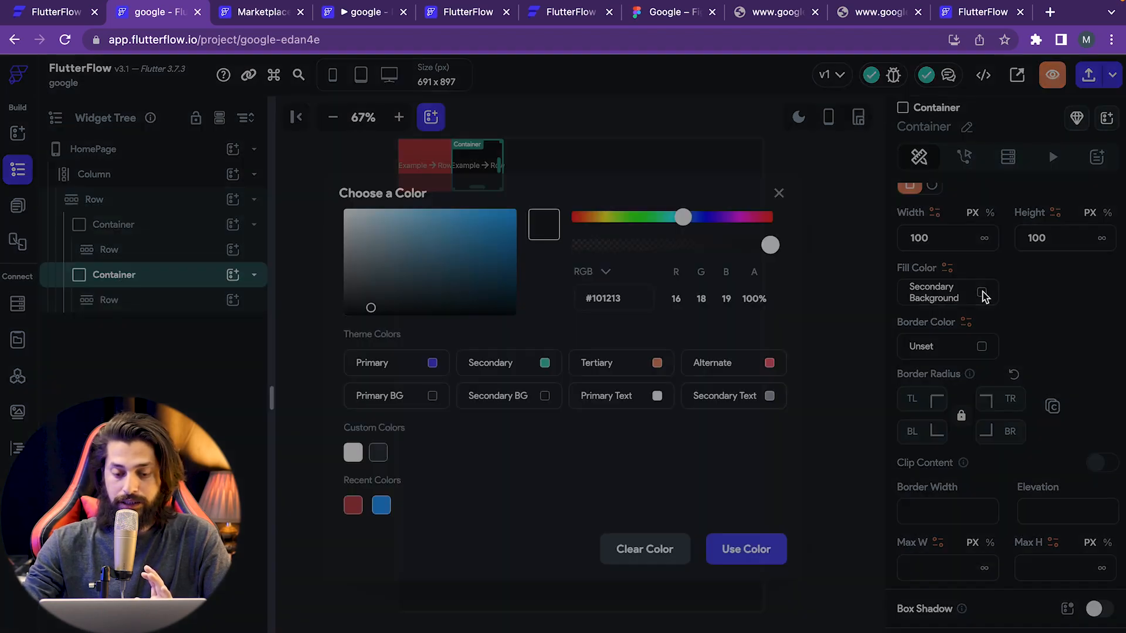
click(381, 505)
click(745, 548)
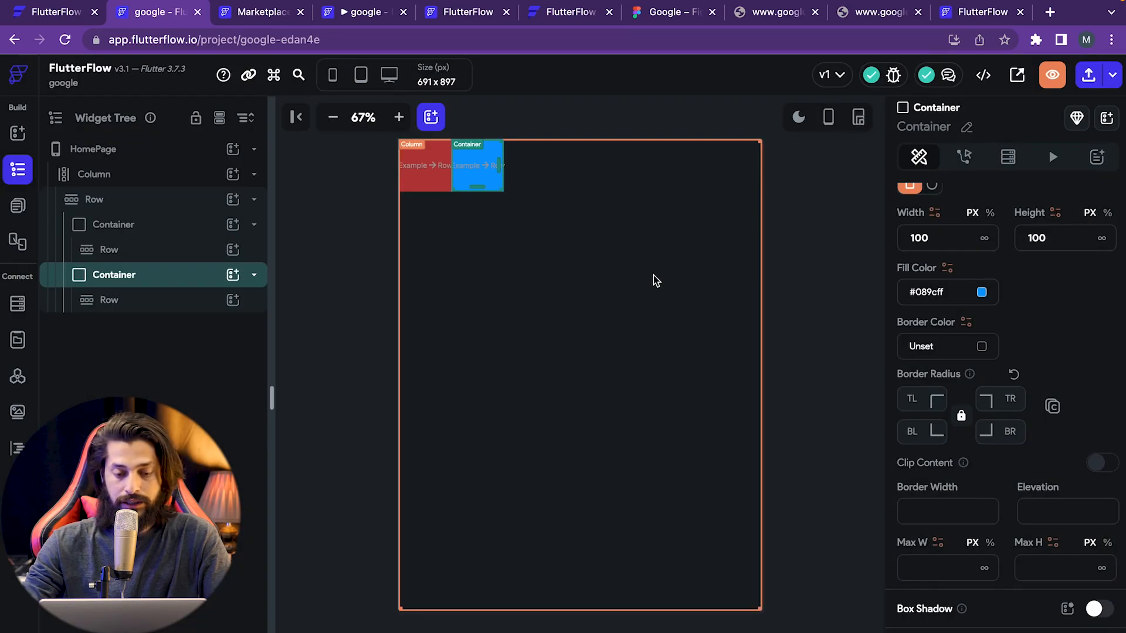
click(85, 202)
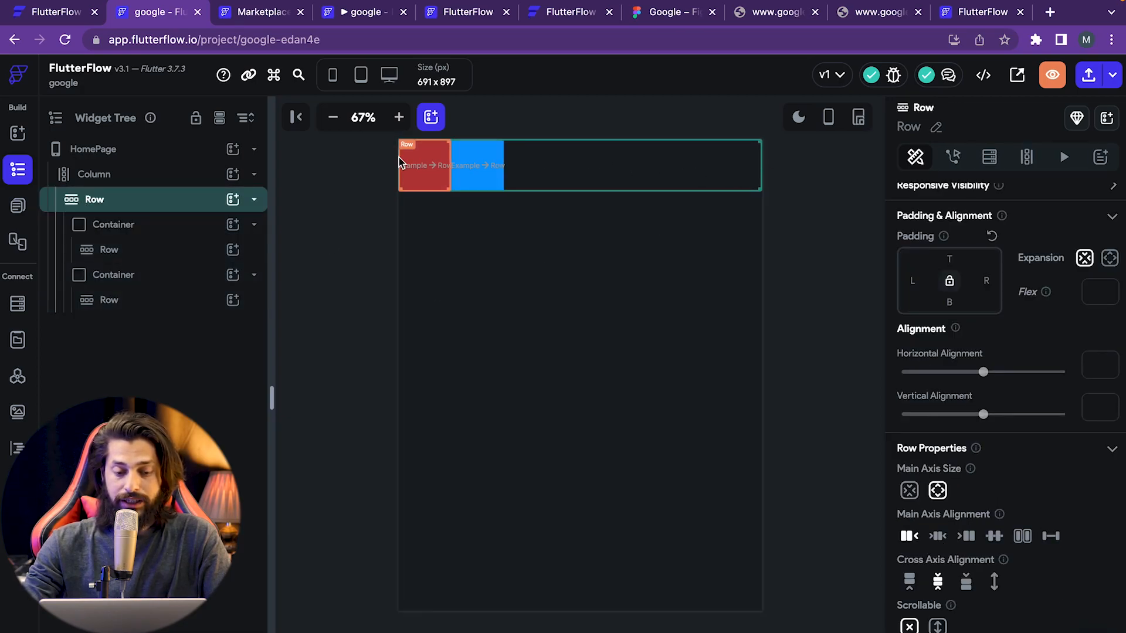
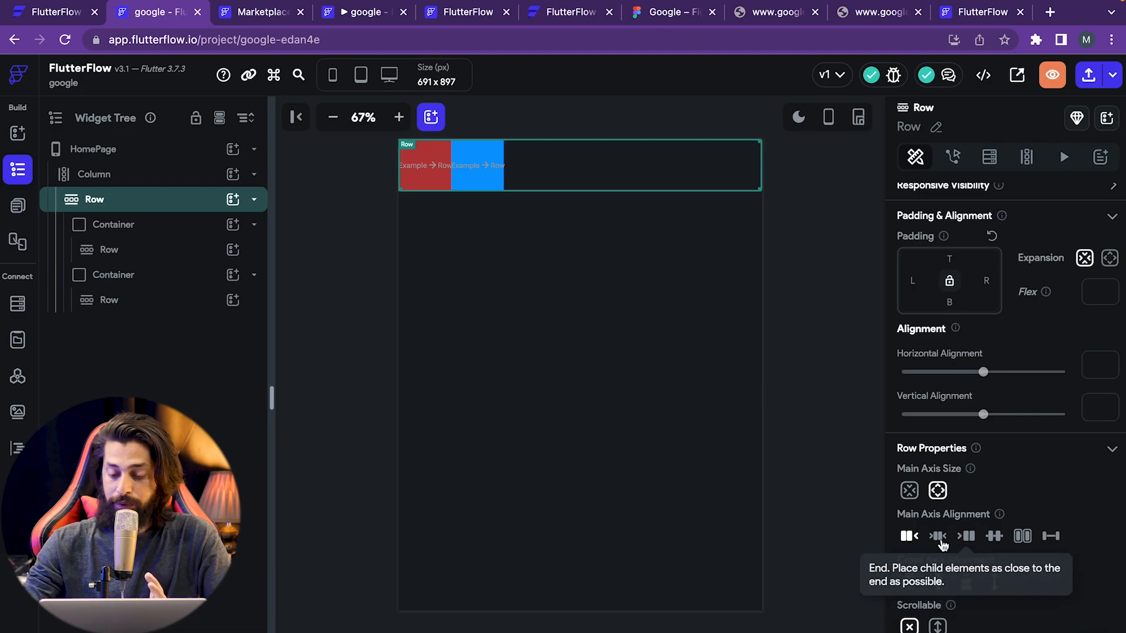
- Set the top Row's Main Axis Alignment to Space Between, pushing the red and blue boxes apart
click(1052, 537)
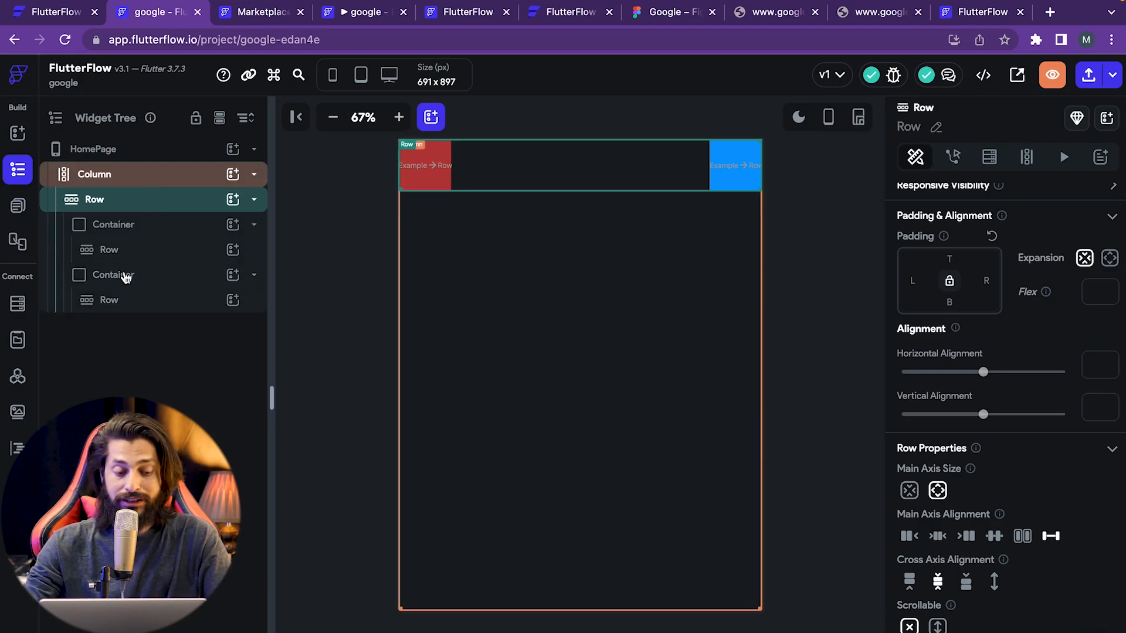
click(138, 249)
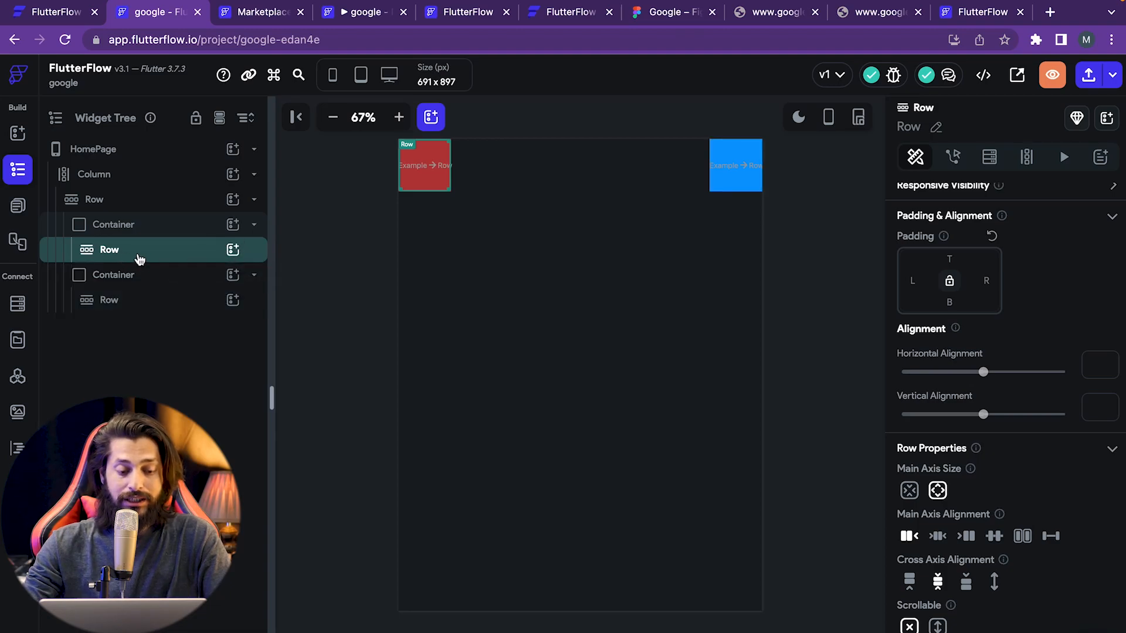
- Add a Text widget inside the red container's Row and change 'Hello World' to 'Home'
click(233, 252)
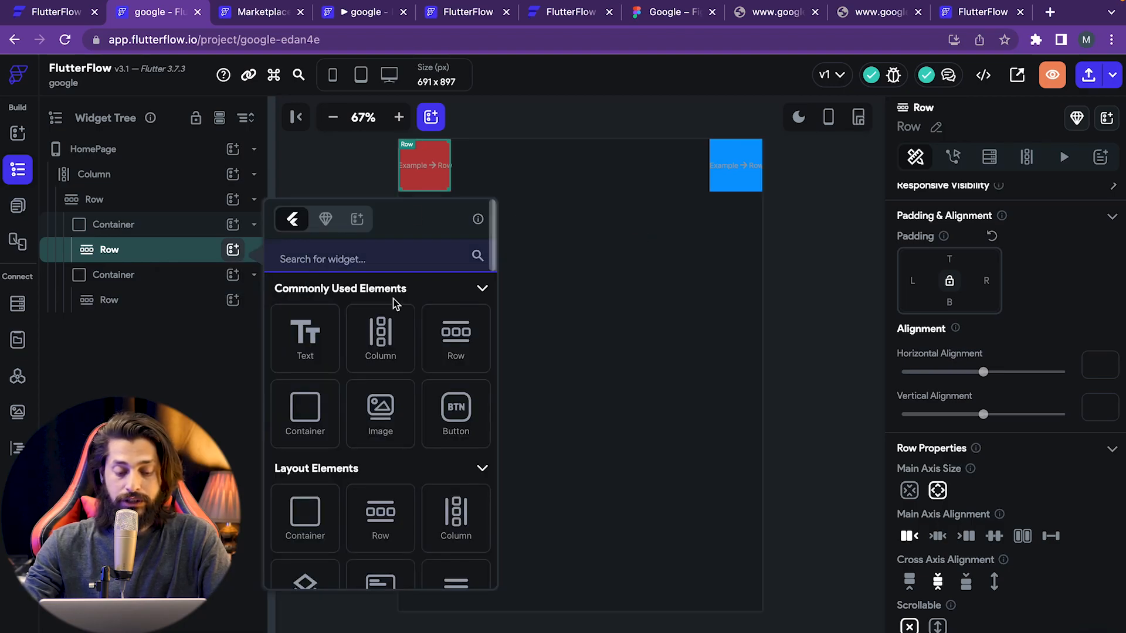
click(308, 359)
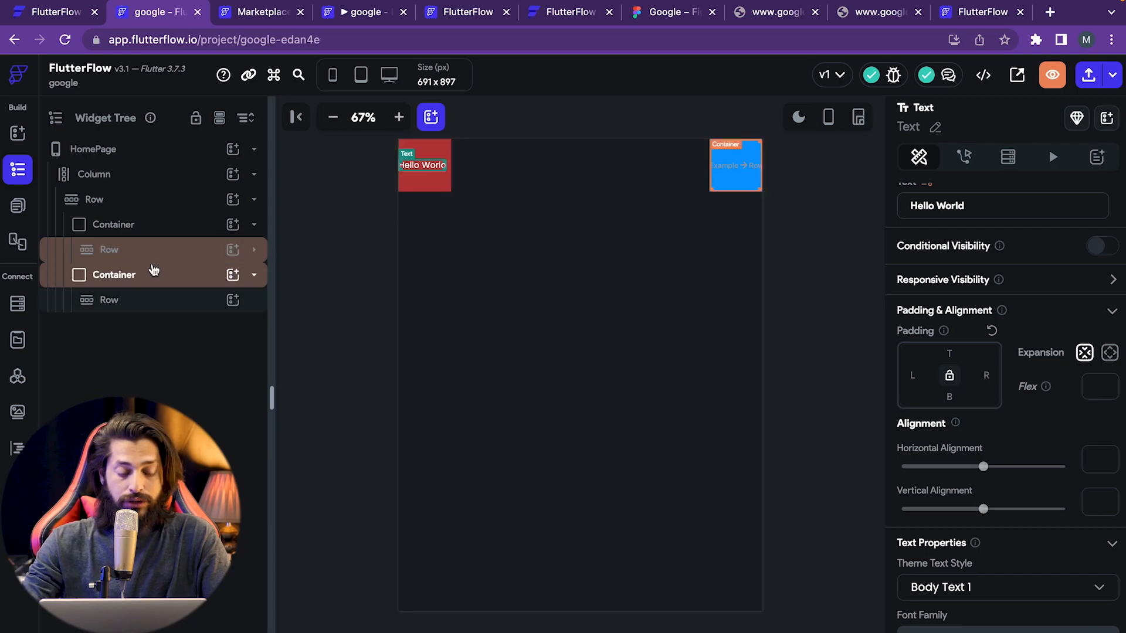
click(255, 250)
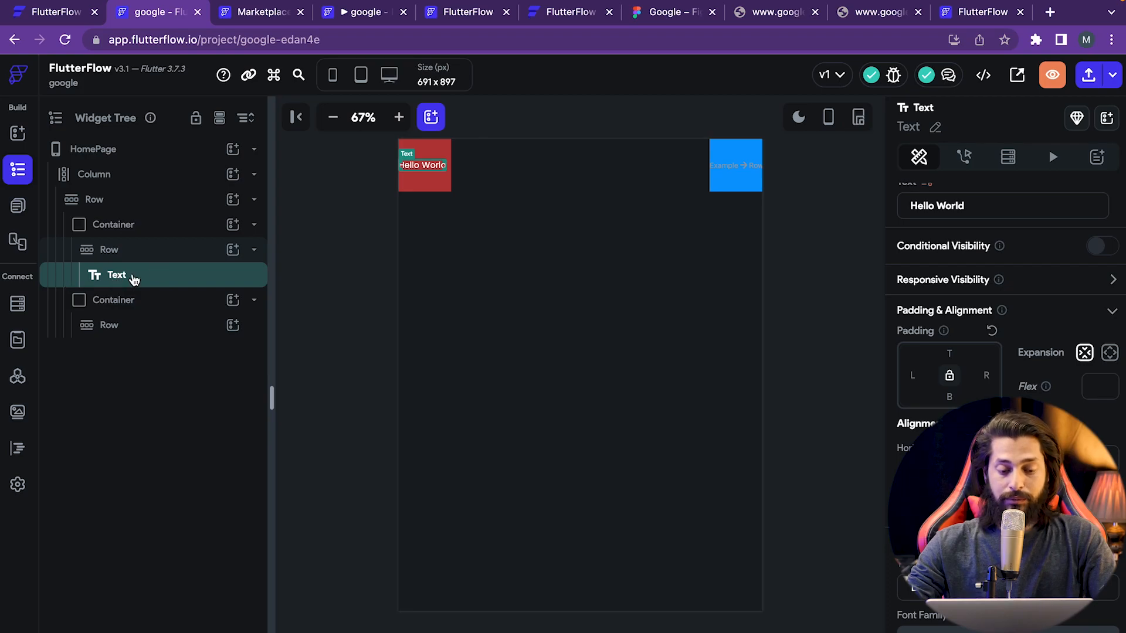
click(1017, 203)
key(ctrl+a)
key(BackSpace)
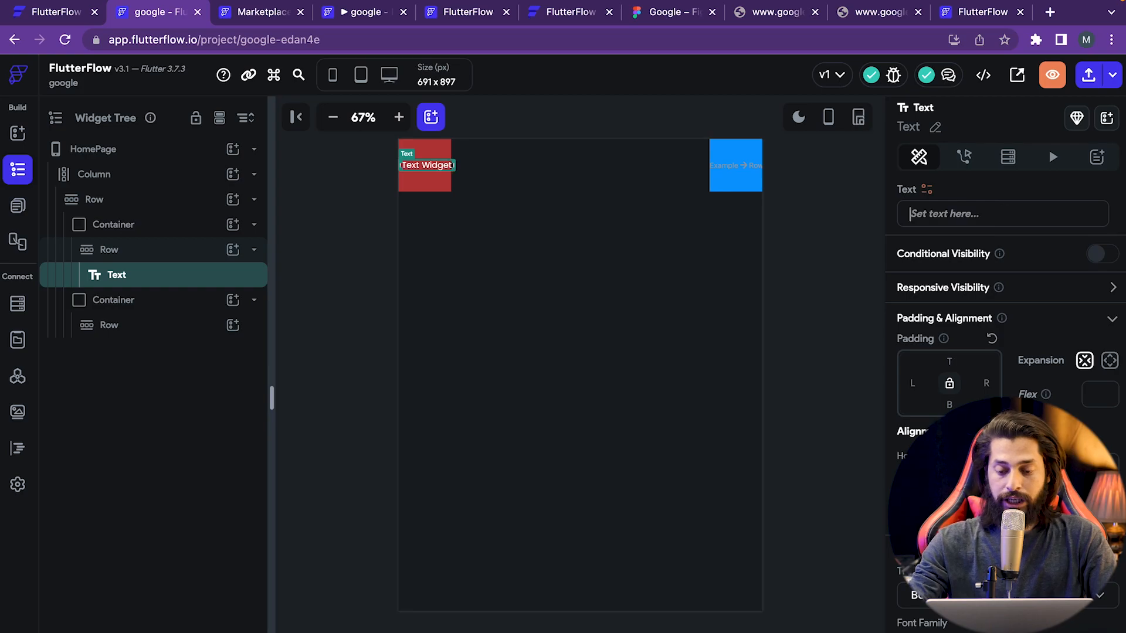
text(Home)
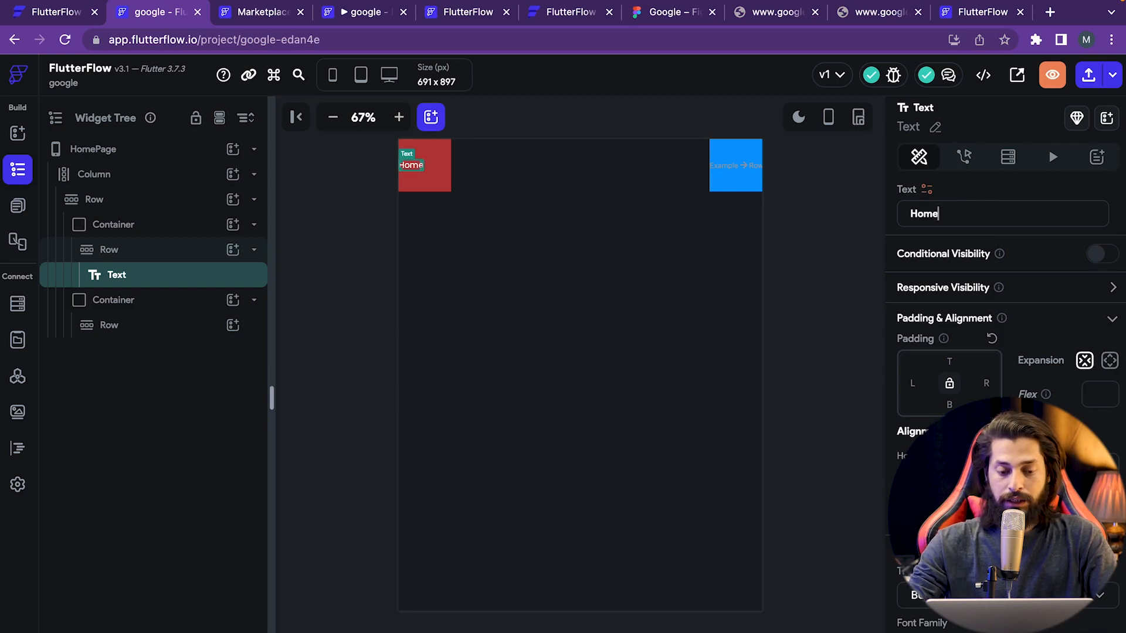
click(685, 14)
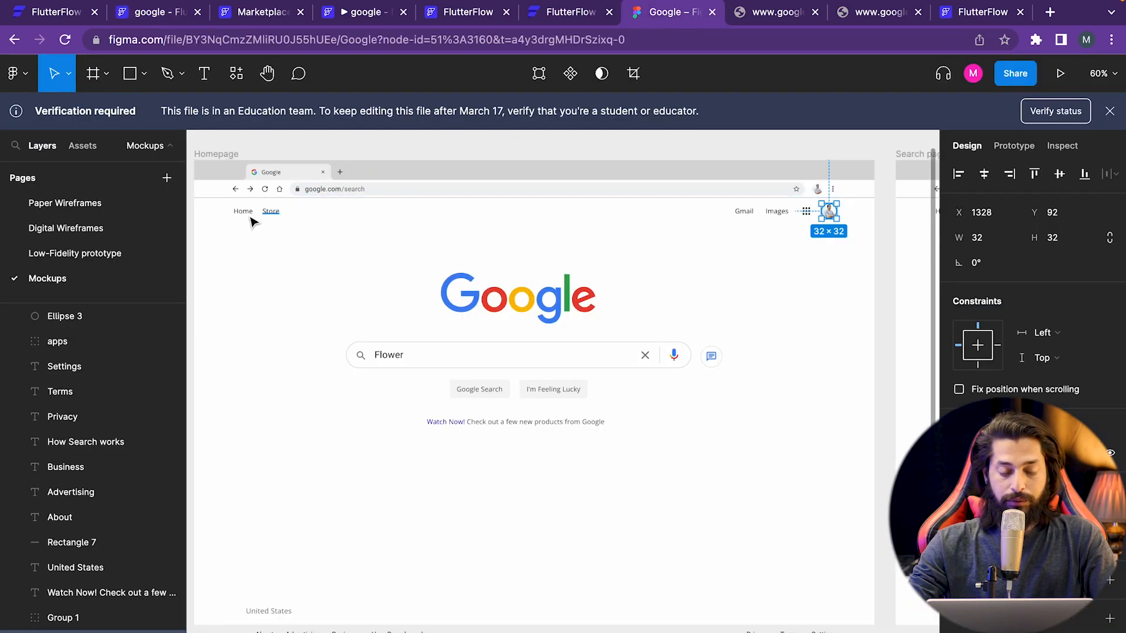
click(167, 14)
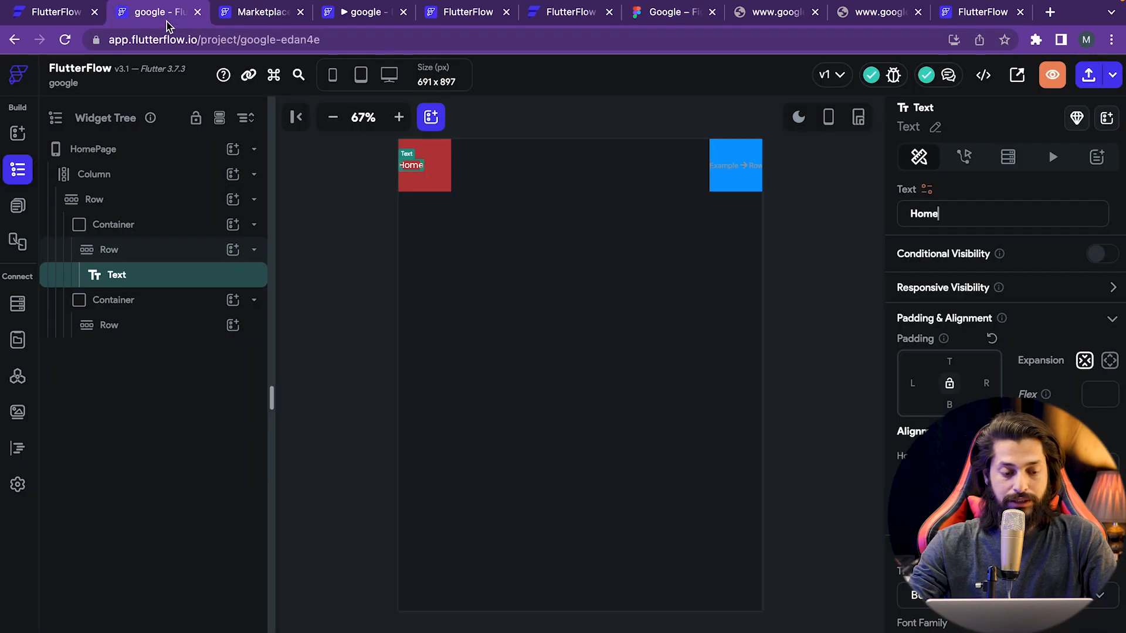
- Duplicate the Home text widget once, undoing the extra copy
right_click(141, 280)
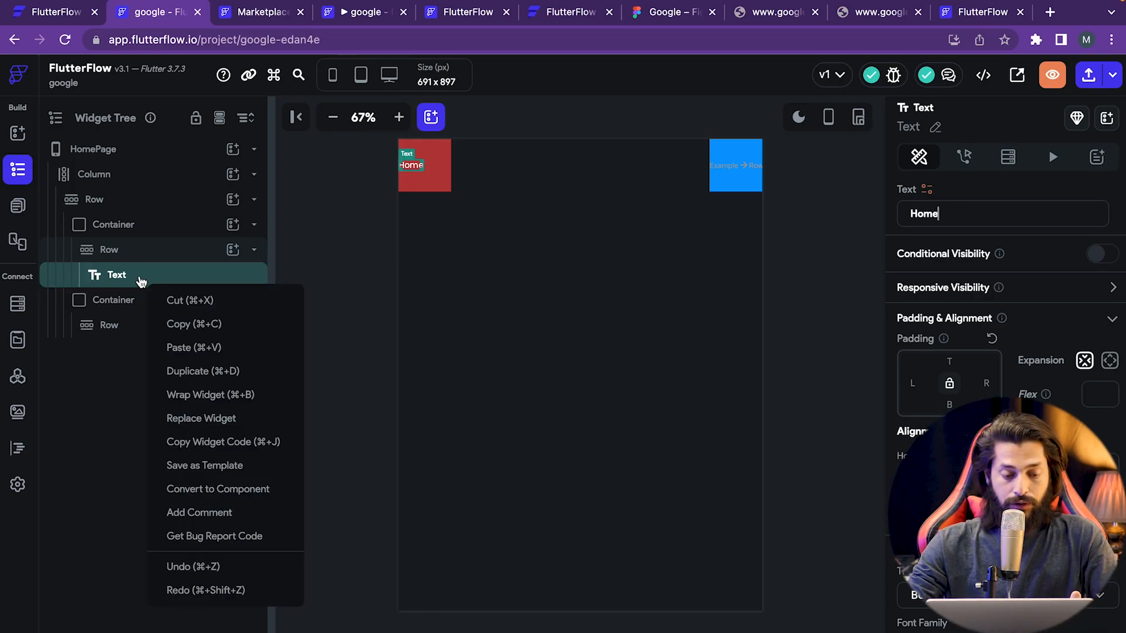
click(203, 373)
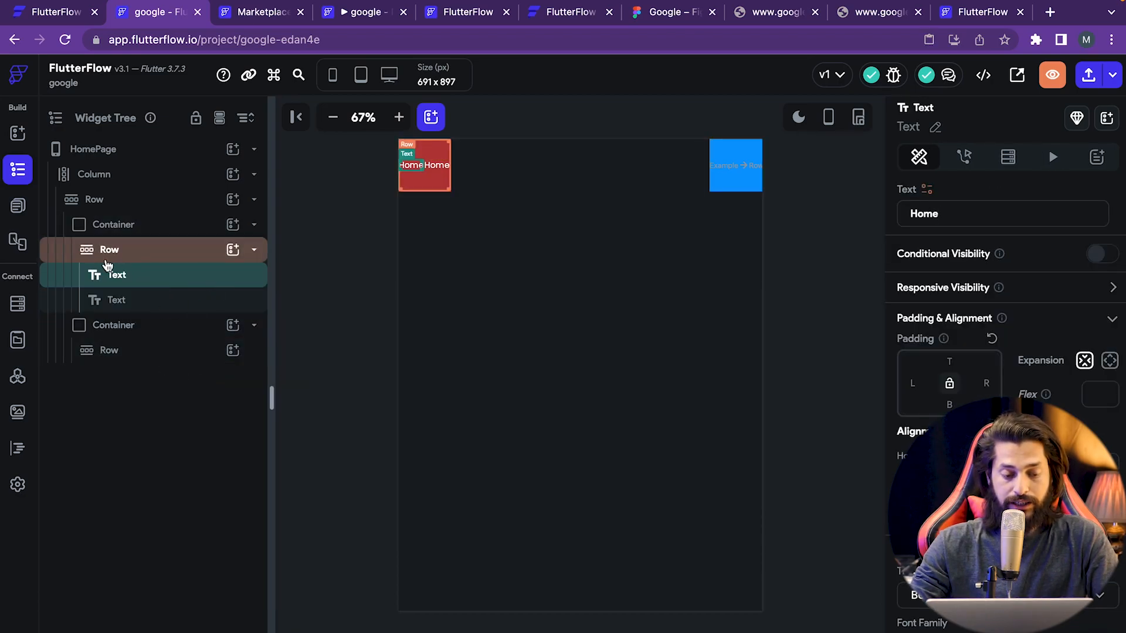
key(ctrl+d)
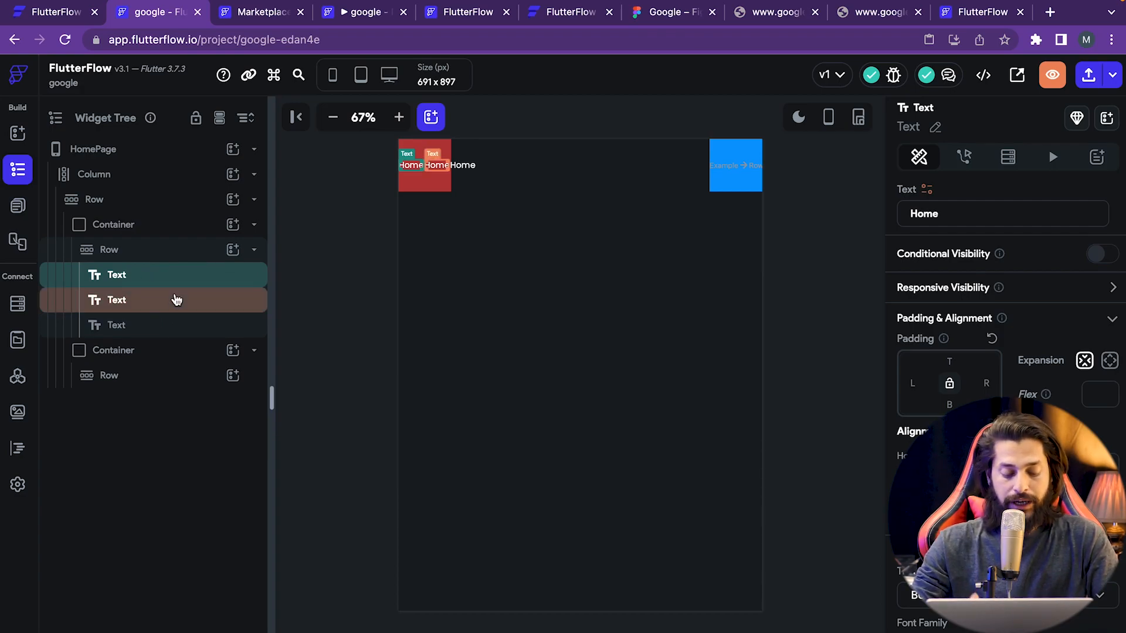
key(ctrl+z)
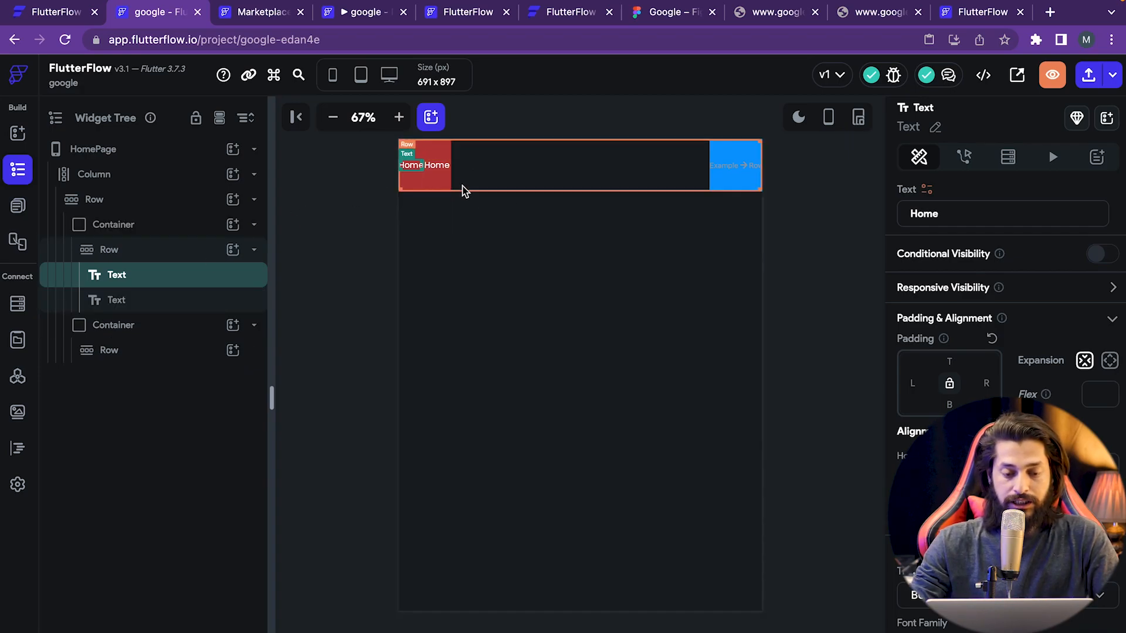
- Change the copy's text to 'store' and preview the page in light mode
click(436, 168)
click(980, 213)
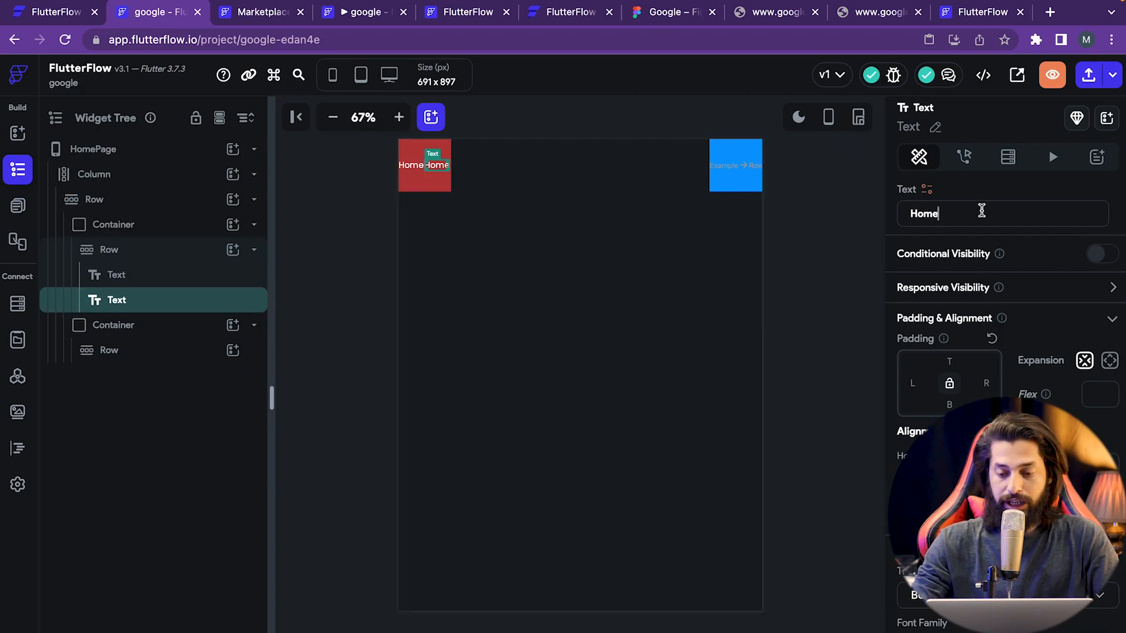
key(ctrl+a)
key(BackSpace)
text(store)
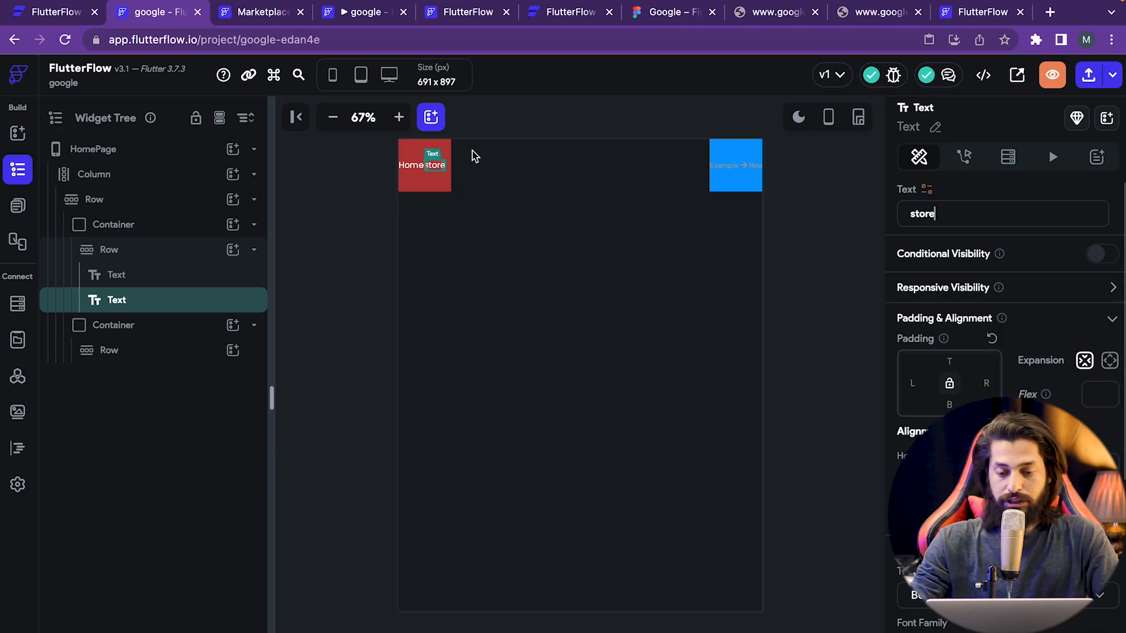
click(798, 117)
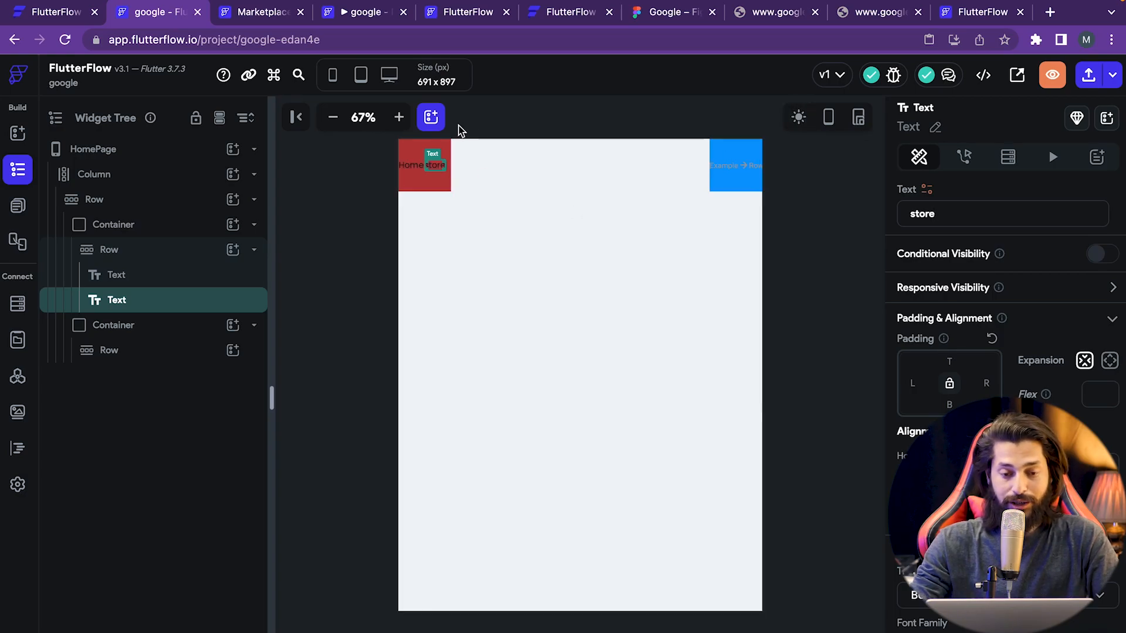
click(681, 12)
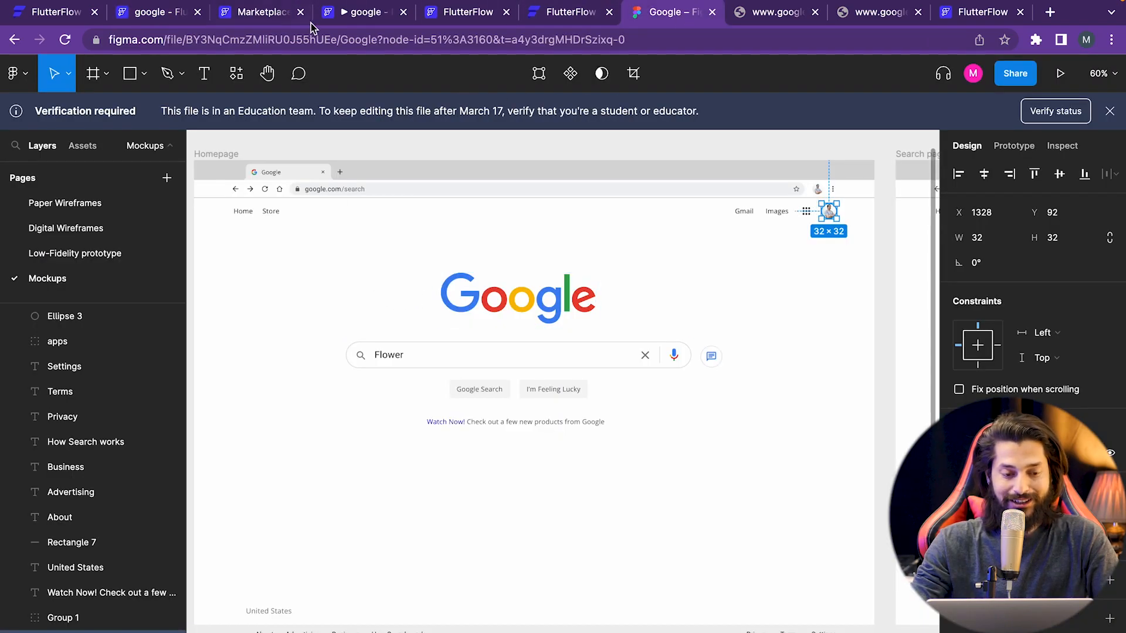
click(155, 21)
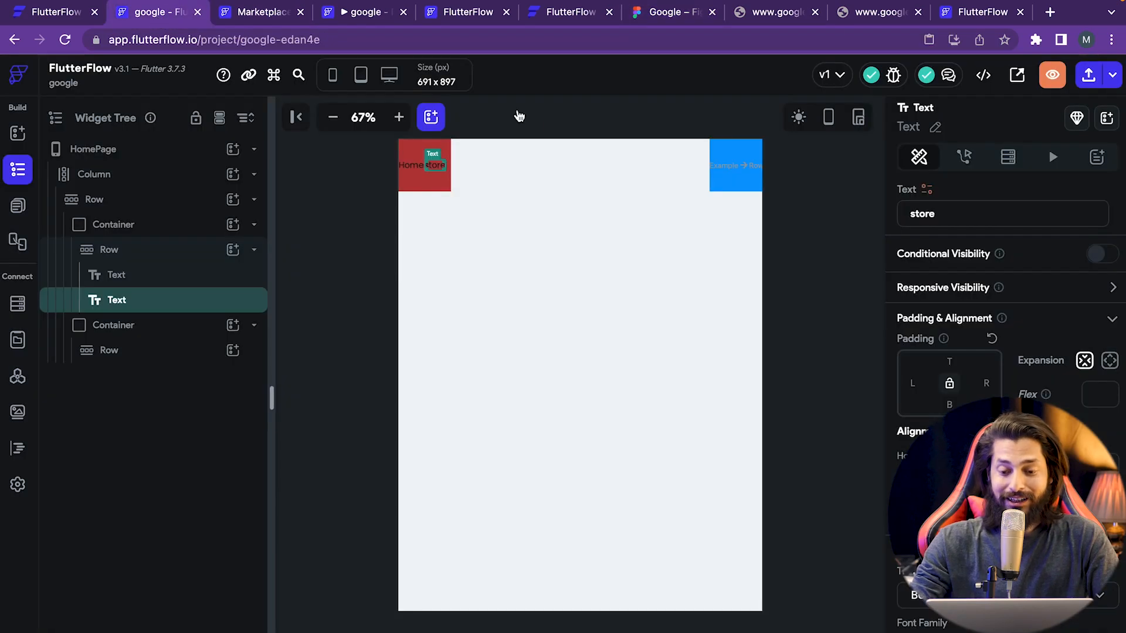
click(798, 118)
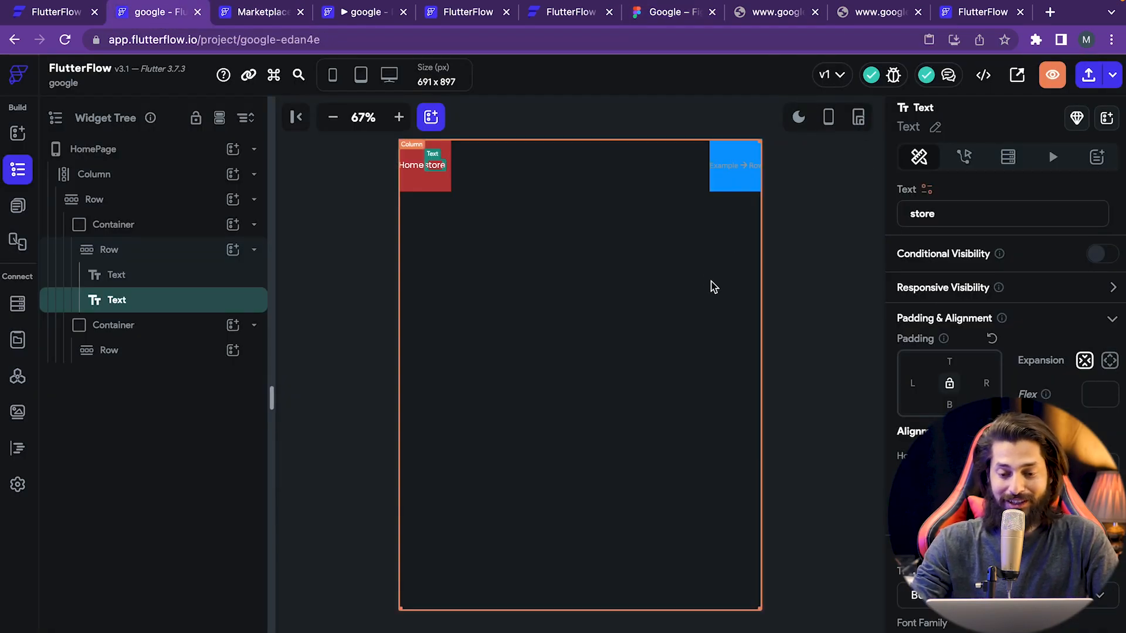
click(799, 118)
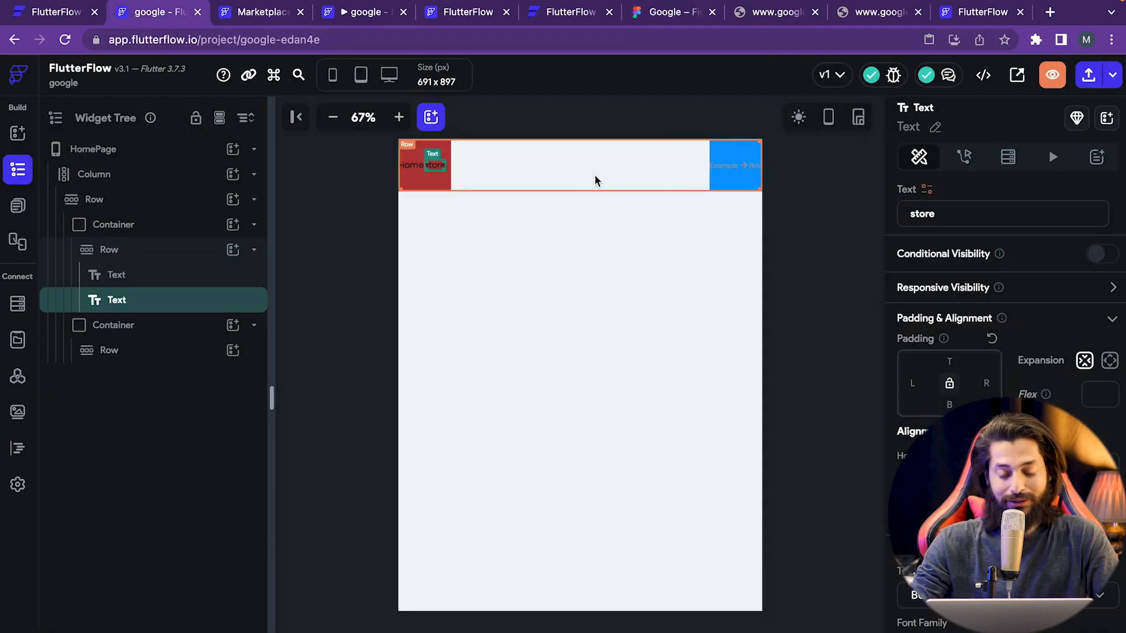
click(151, 275)
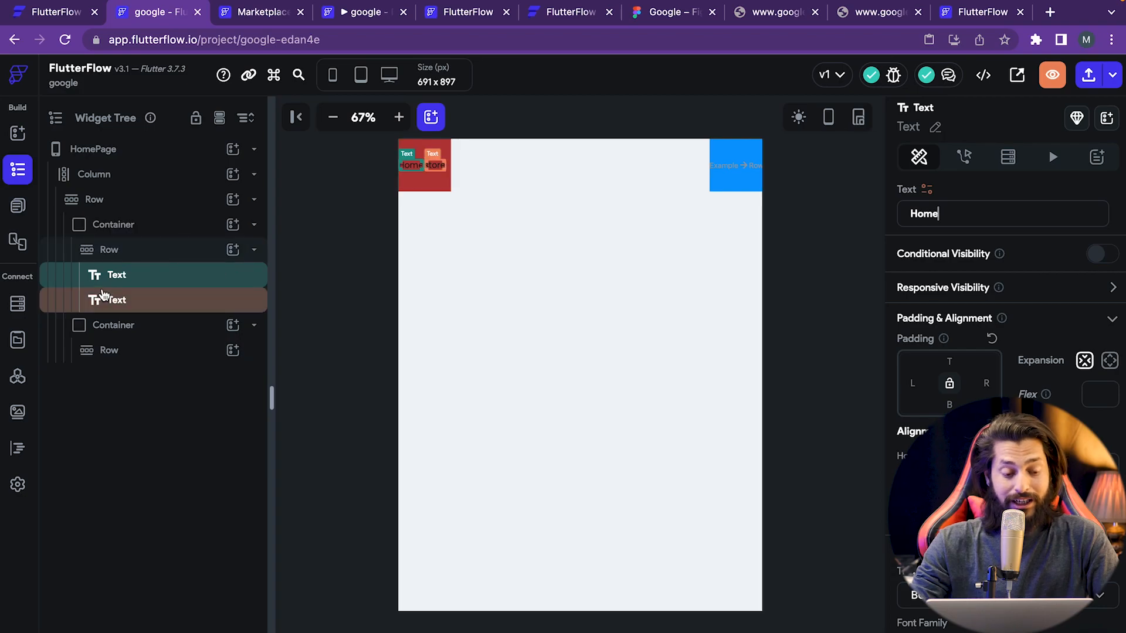
click(146, 306)
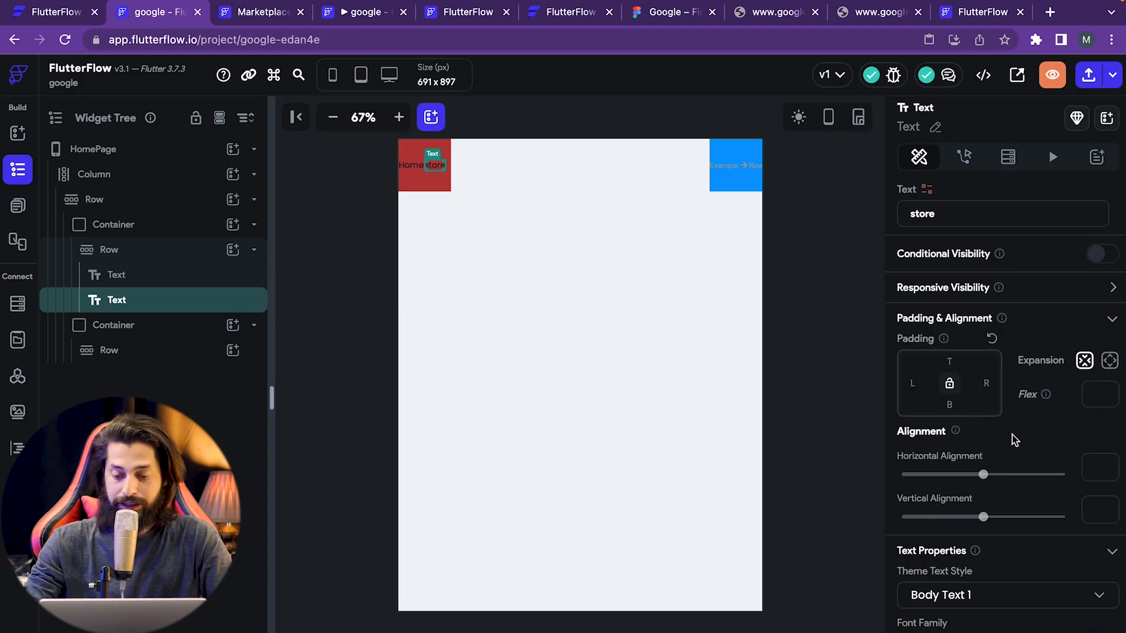
- Give the store text a left padding of 10, clearing top, right and bottom
text(0)
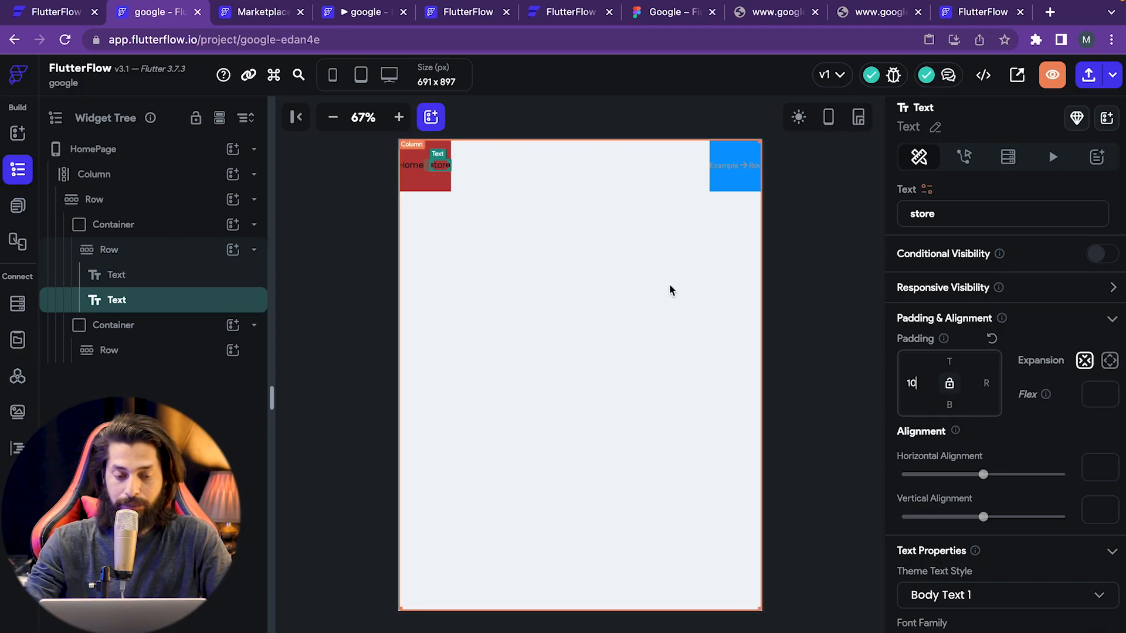
key(BackSpace)
key(BackSpace)
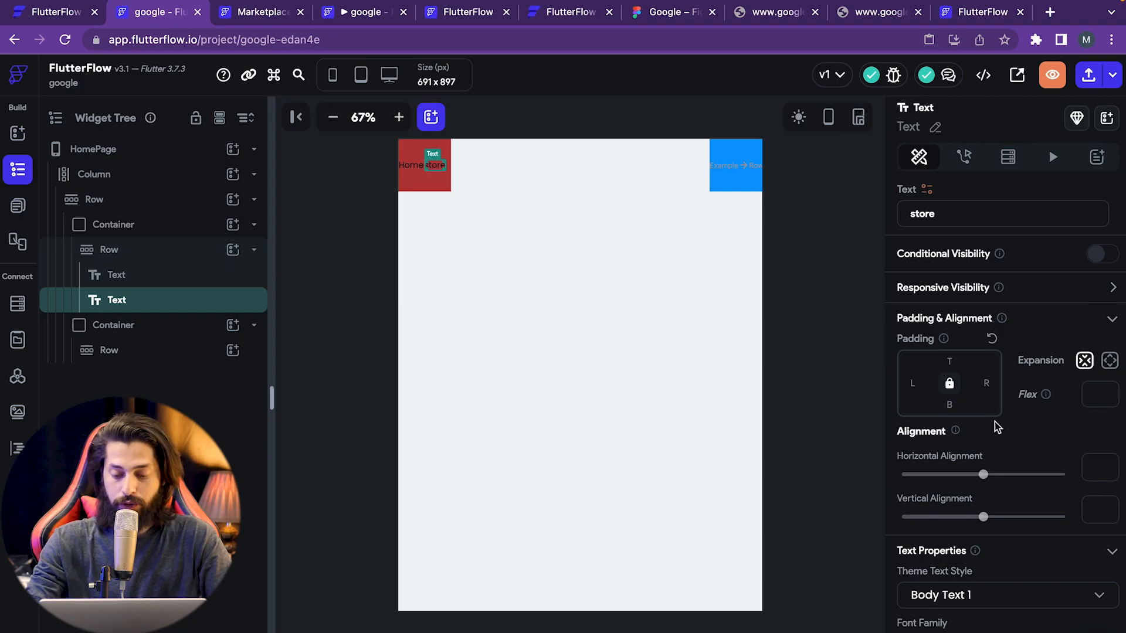
text(10)
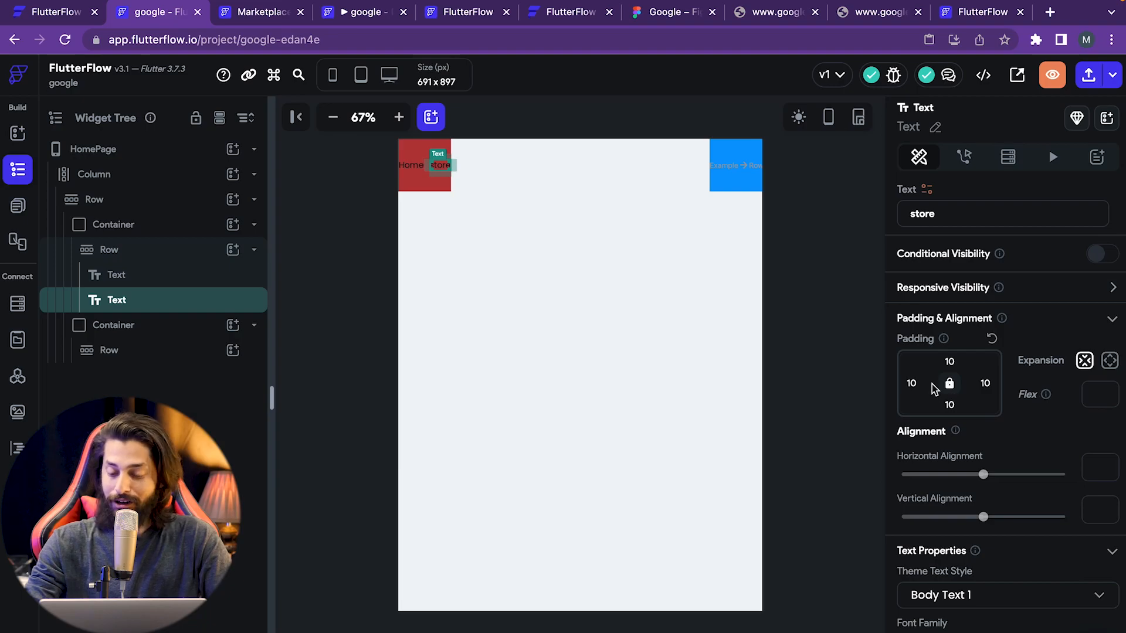
key(BackSpace)
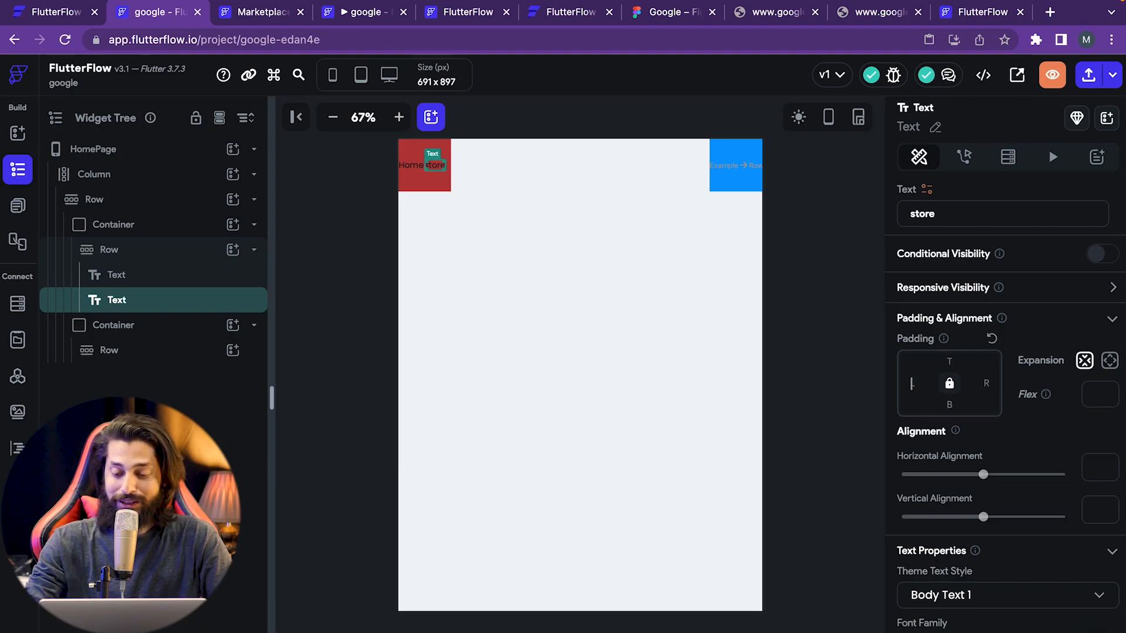
text(10)
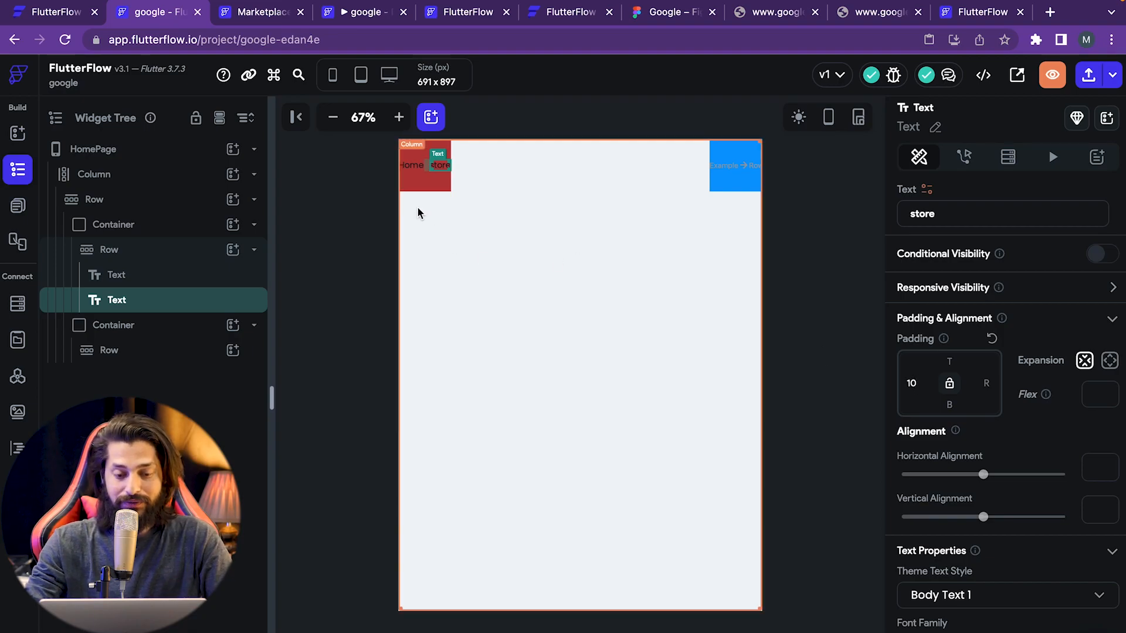
click(425, 274)
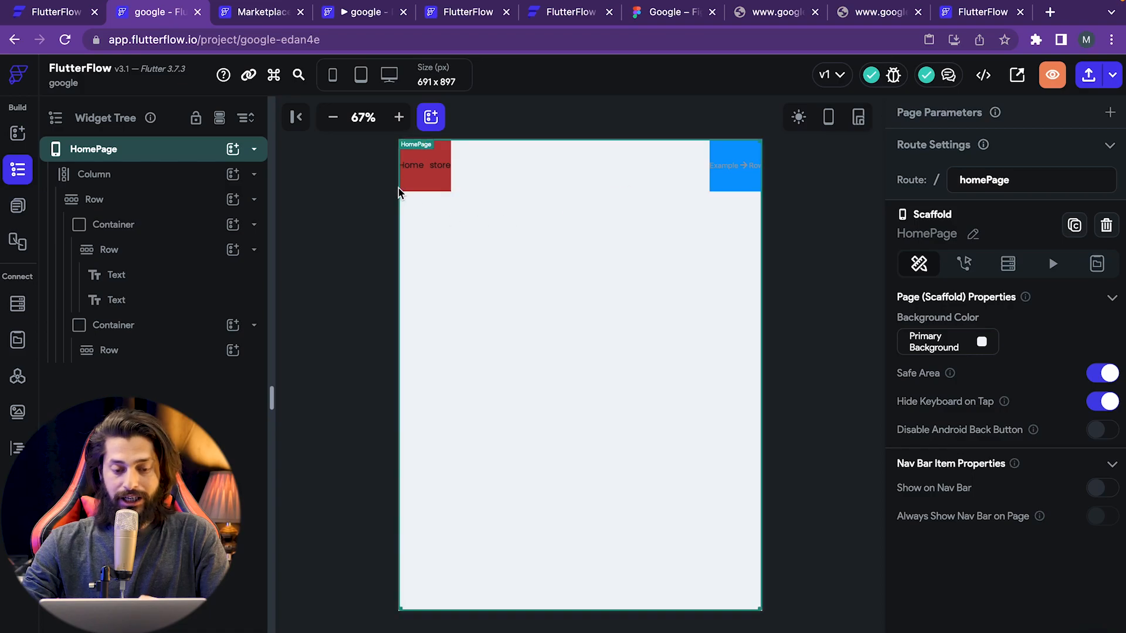
- Clear the left container's red fill so its Fill Color is unset
click(434, 183)
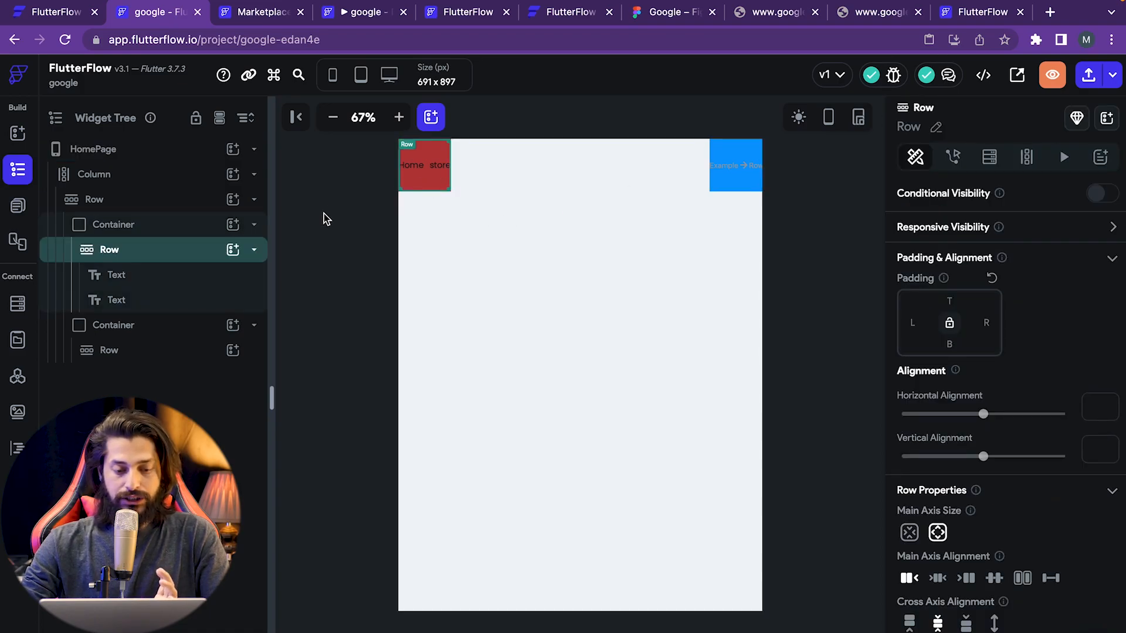
click(151, 233)
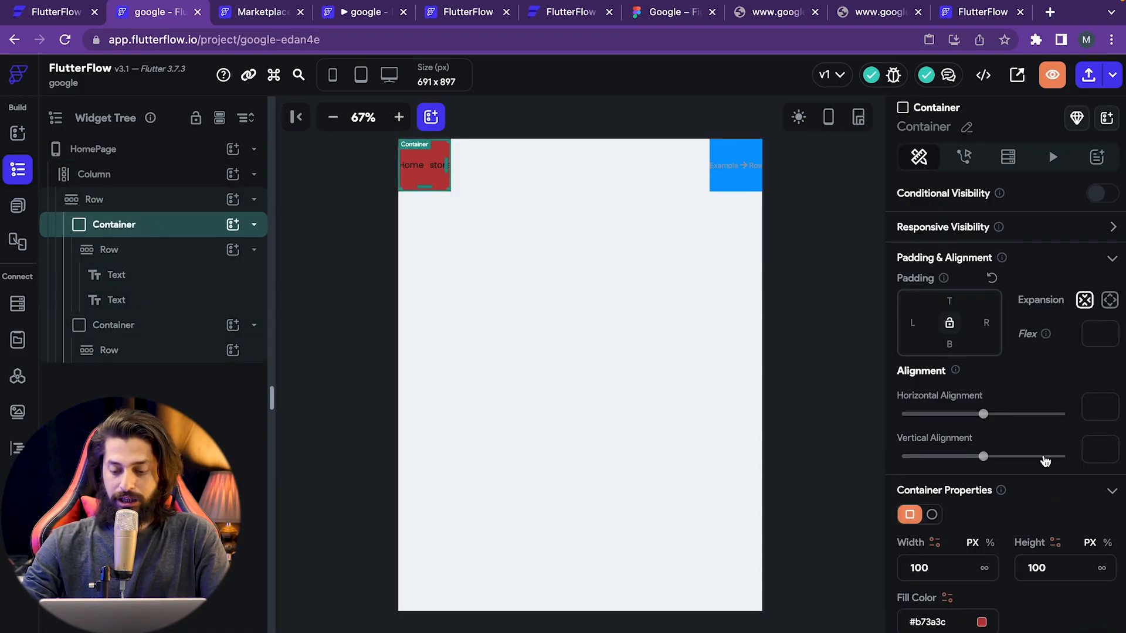
scroll(970, 557, down, 1)
click(980, 549)
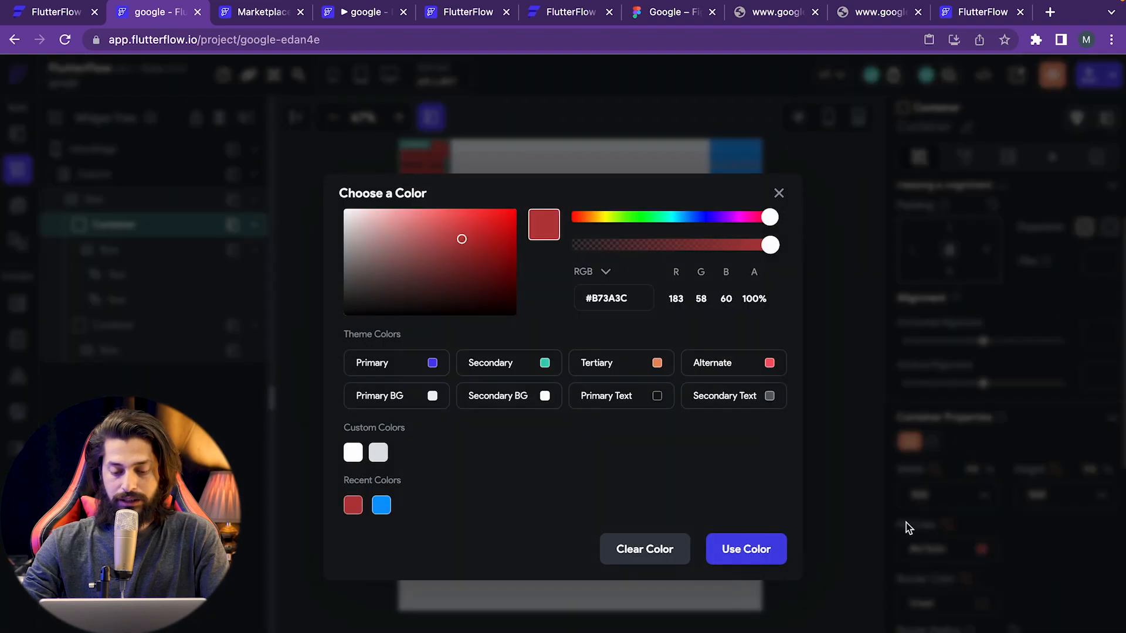
click(661, 548)
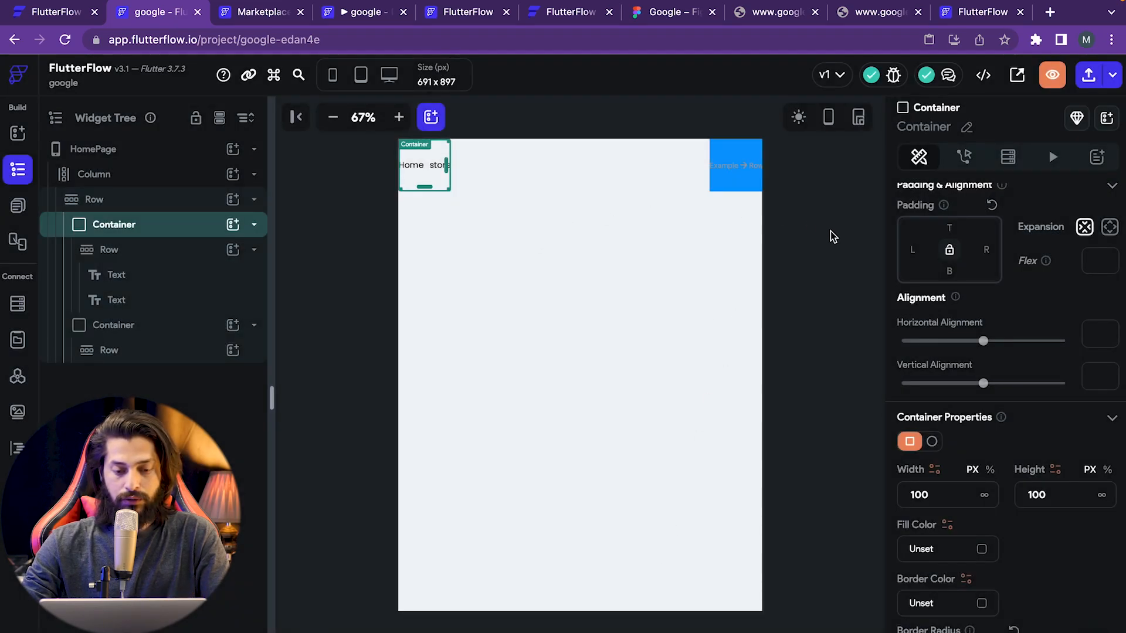
click(733, 240)
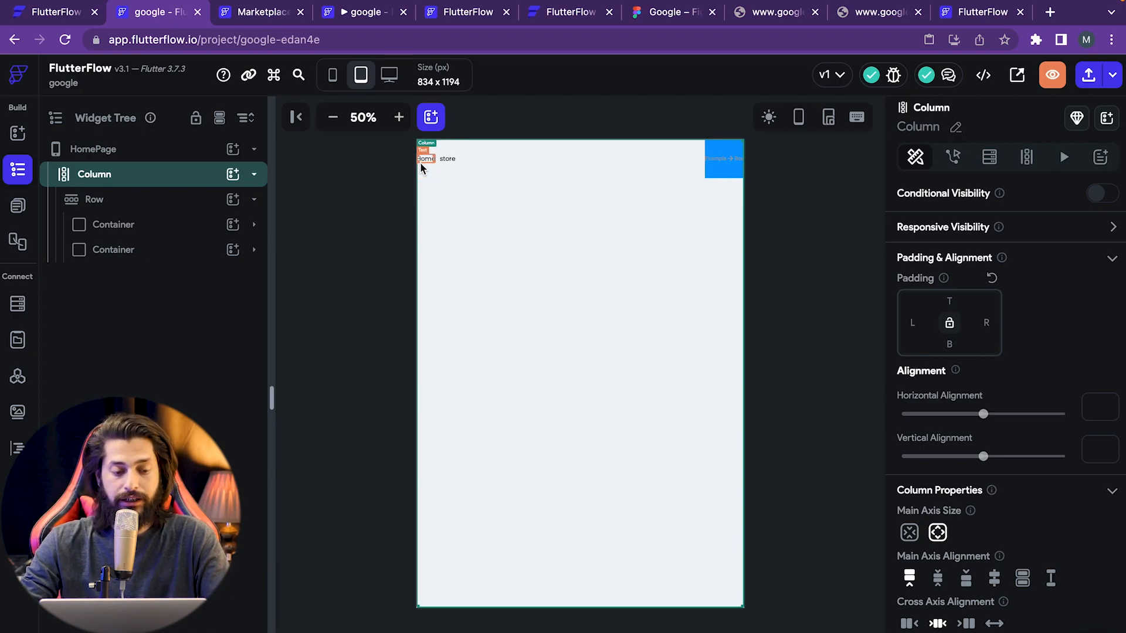
- Set the main Column's padding to 10 on every side
click(326, 207)
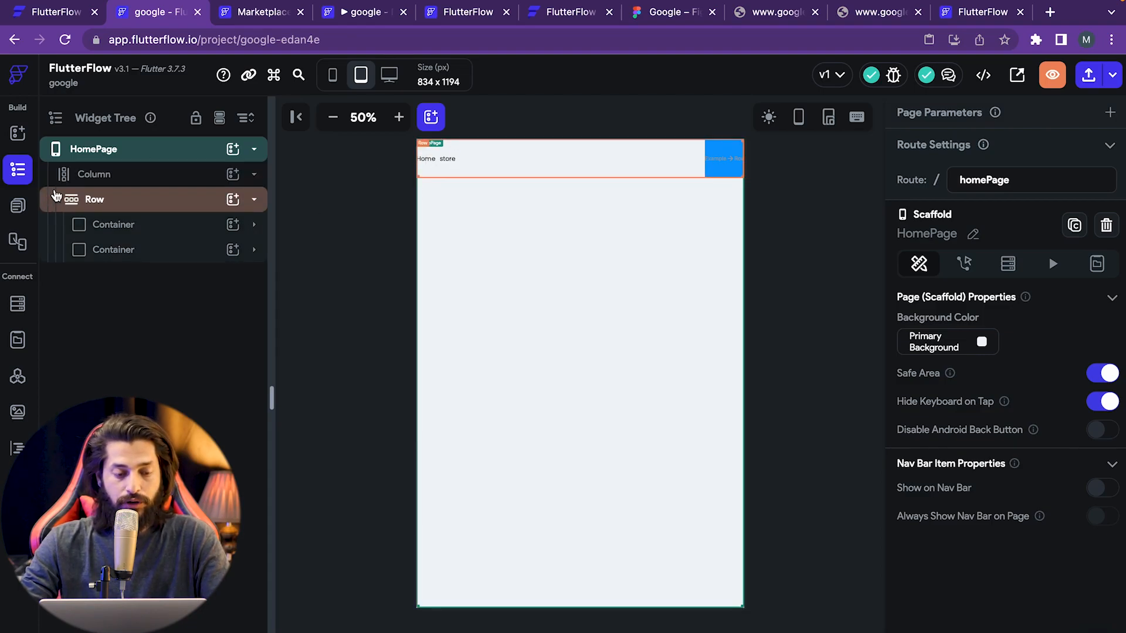
click(95, 184)
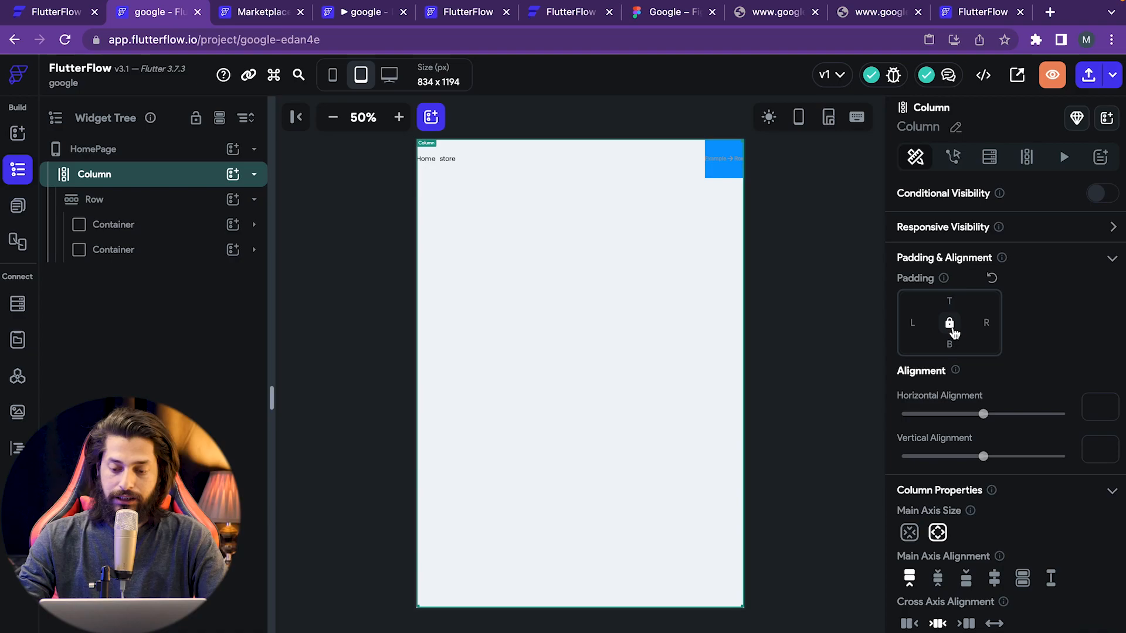
click(919, 322)
text(10)
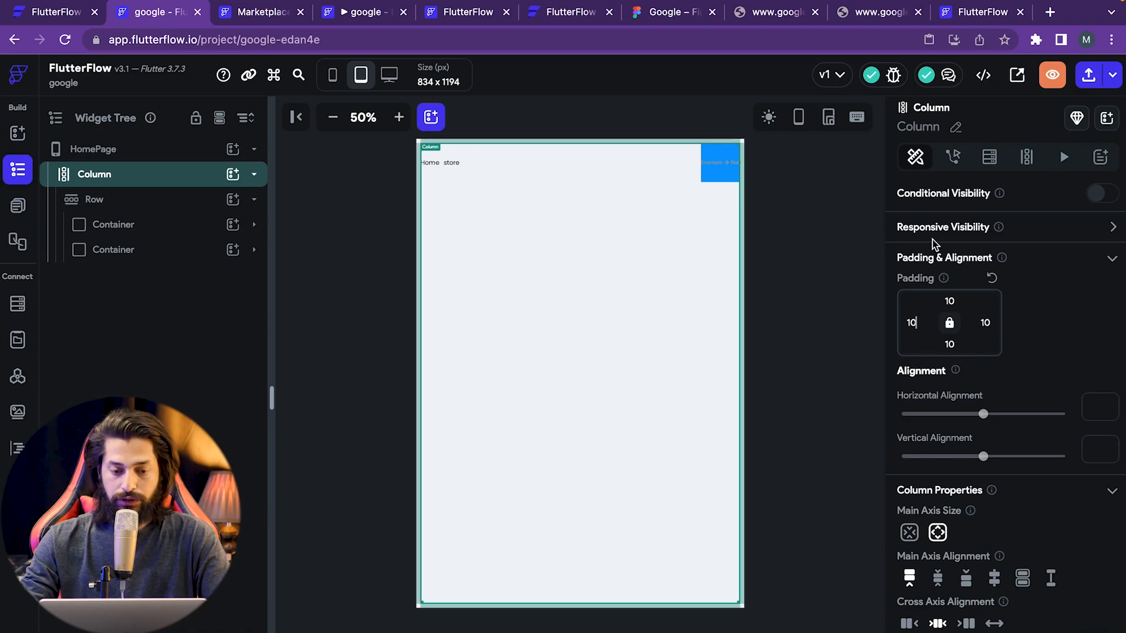
- Select the blue top-right container and expand it to show its inner Row
click(815, 220)
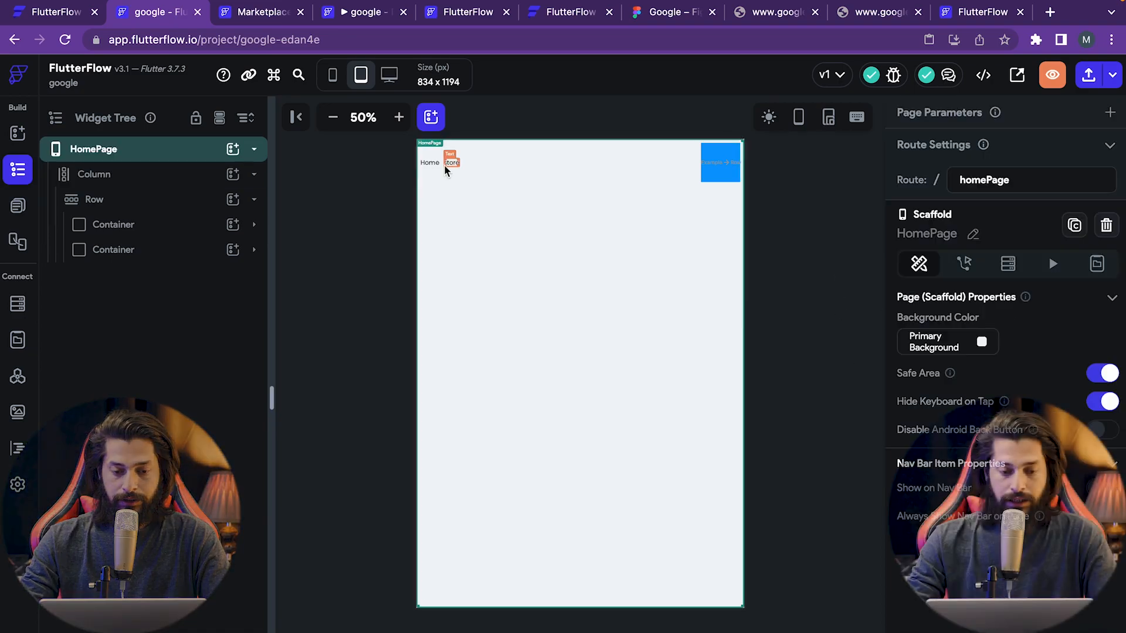
click(715, 170)
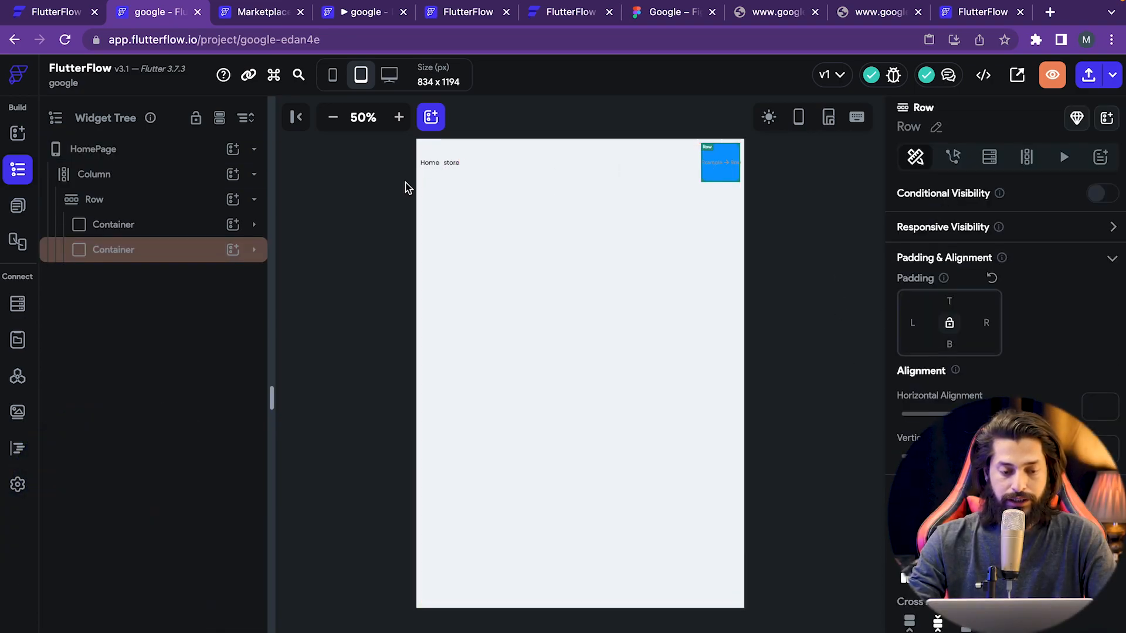
click(255, 249)
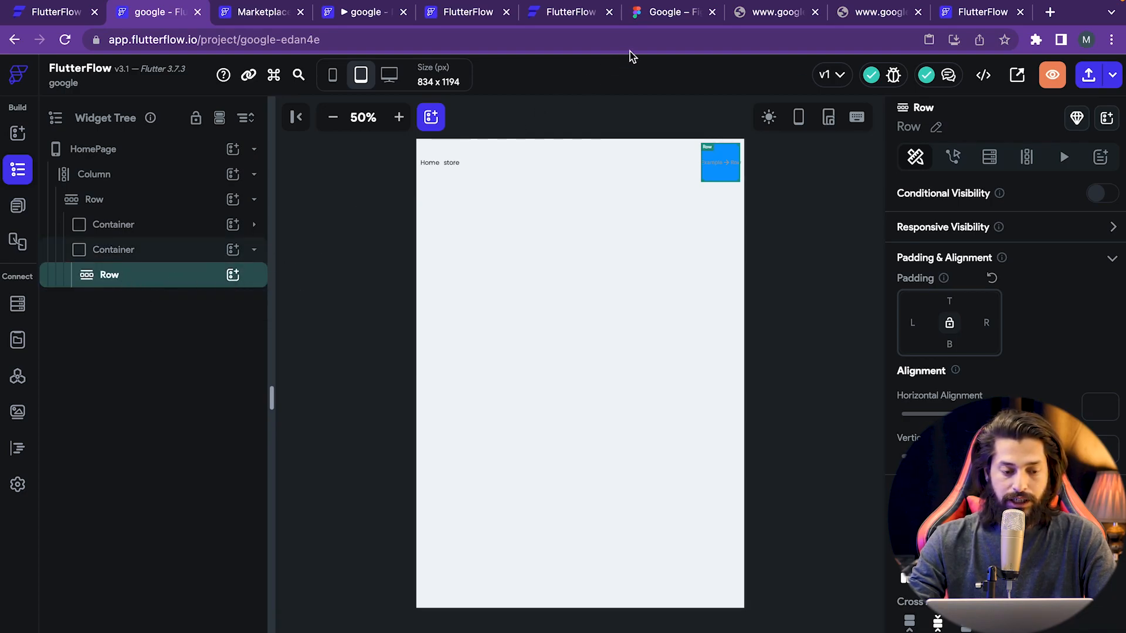
click(657, 12)
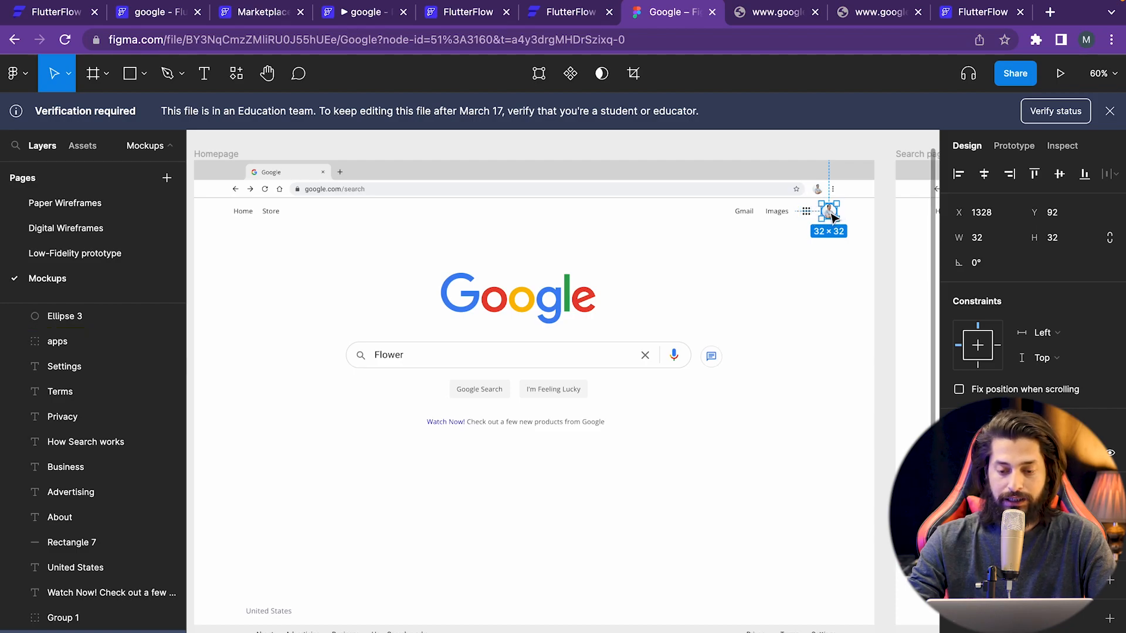
click(155, 17)
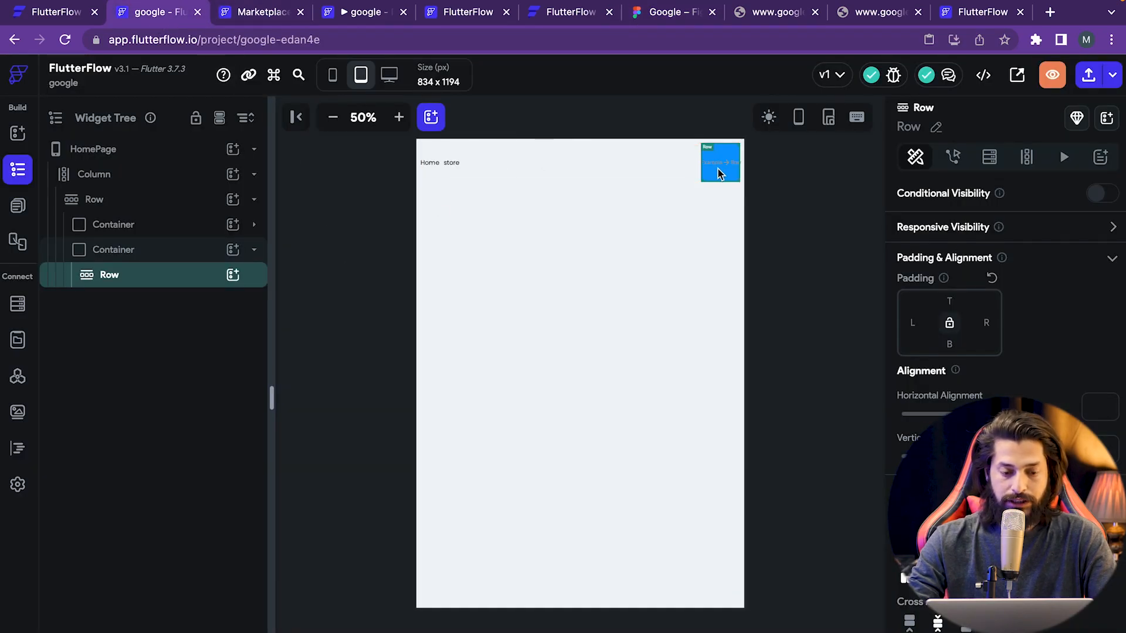
- Add a Text widget to the blue container's Row and clear its Hello World placeholder
click(233, 277)
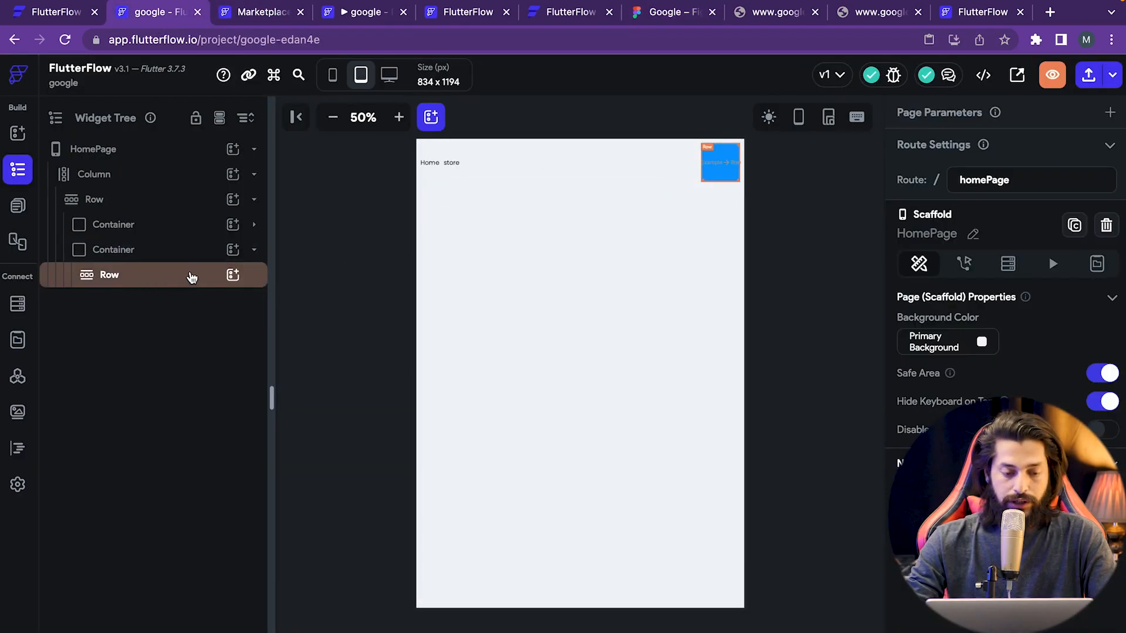
click(233, 275)
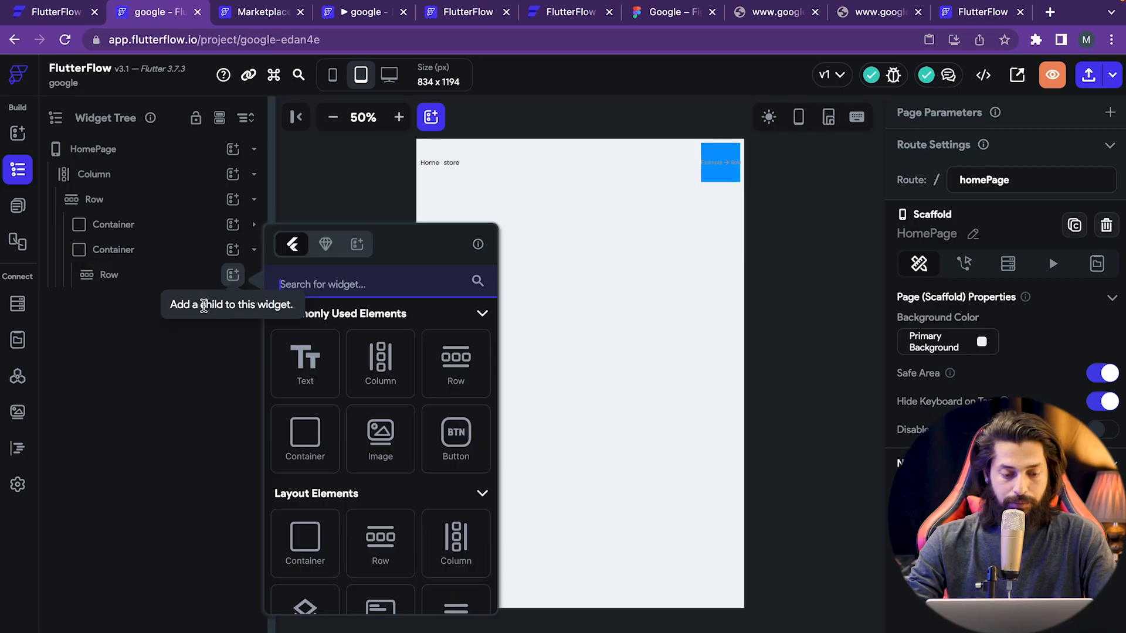
click(315, 360)
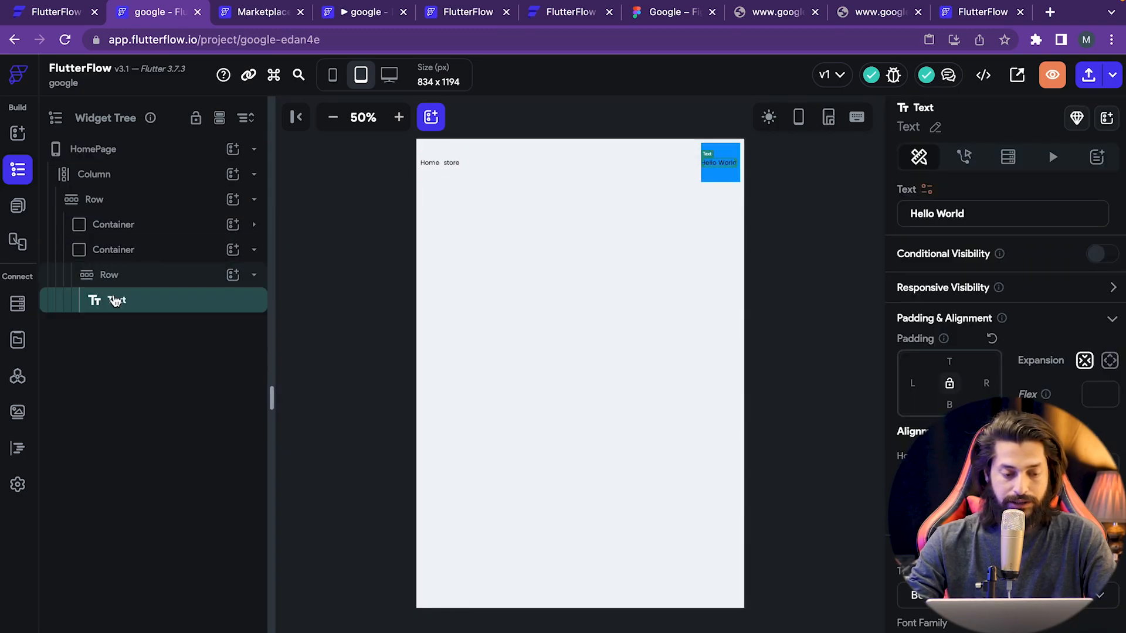
triple_click(976, 203)
key(BackSpace)
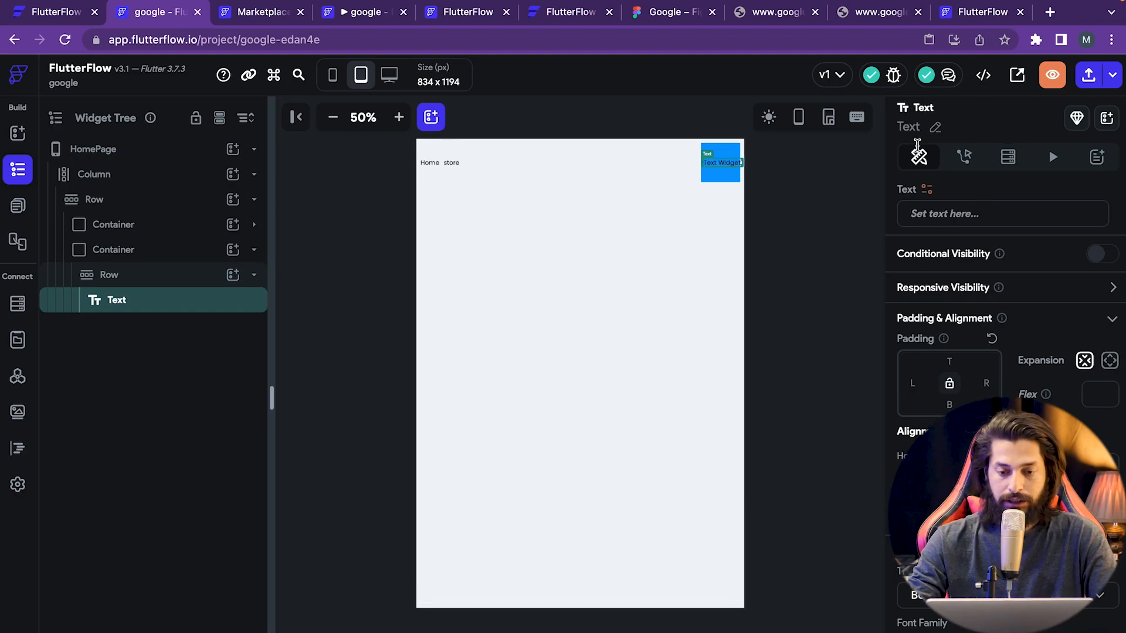
click(662, 13)
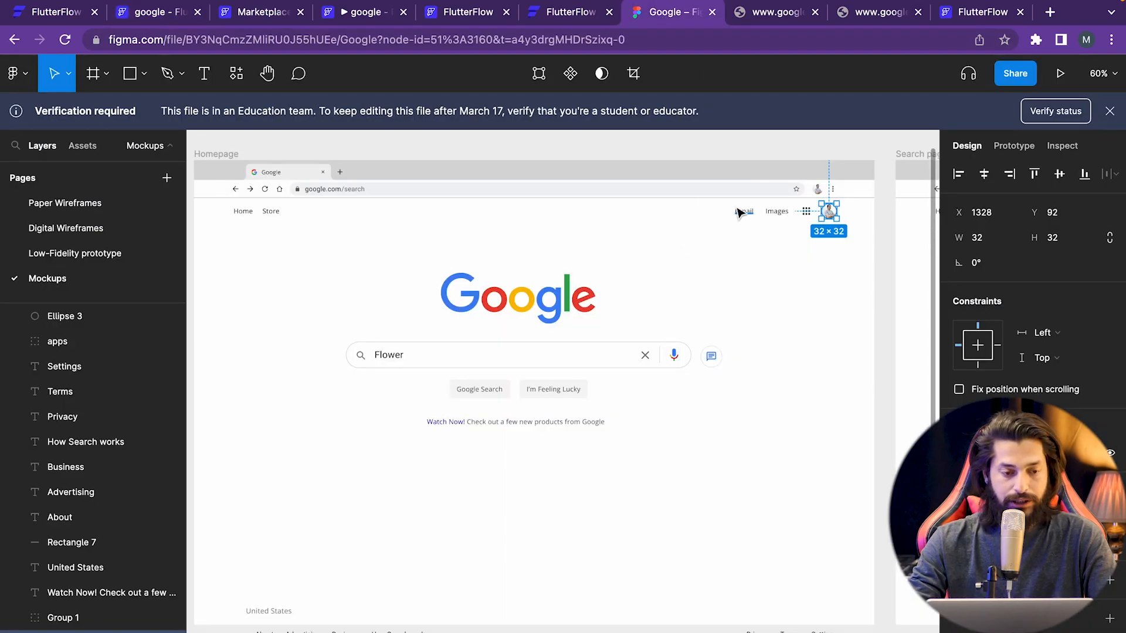
click(179, 12)
- Set the text to 'Gmail', checking the Figma mockup, then duplicate the widget
click(903, 206)
text(g)
key(BackSpace)
text(Gmail)
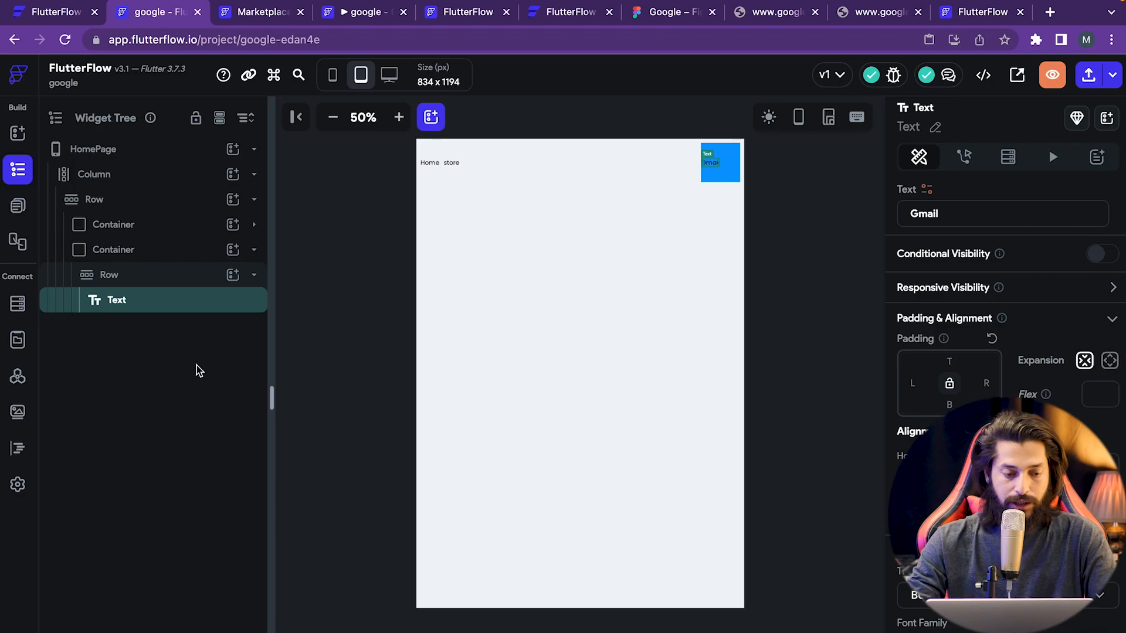
click(671, 13)
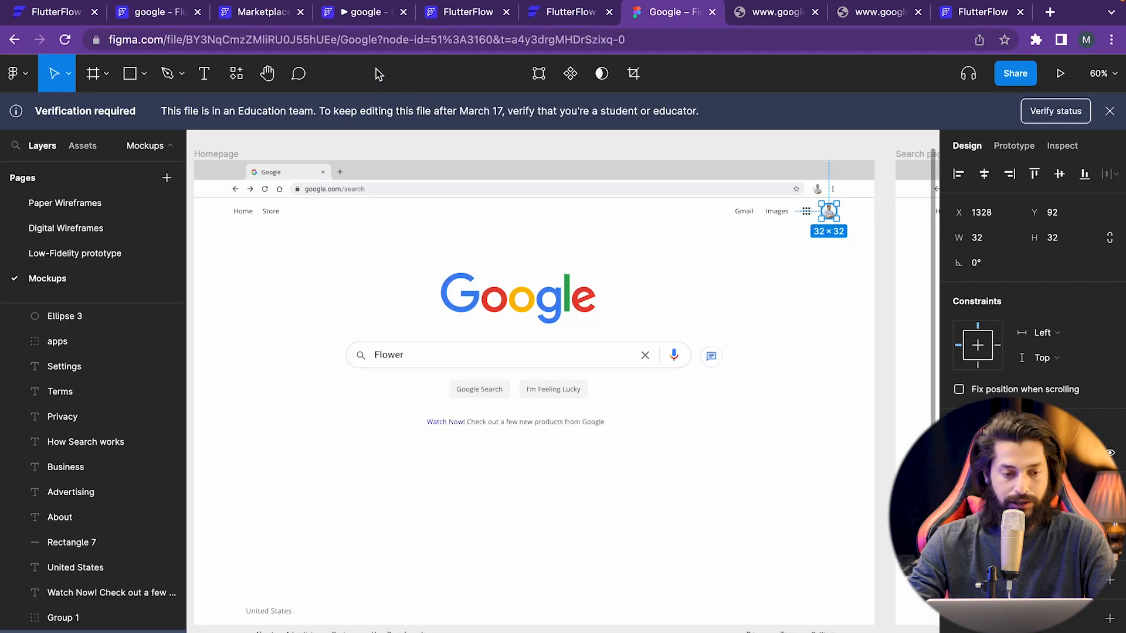
click(167, 12)
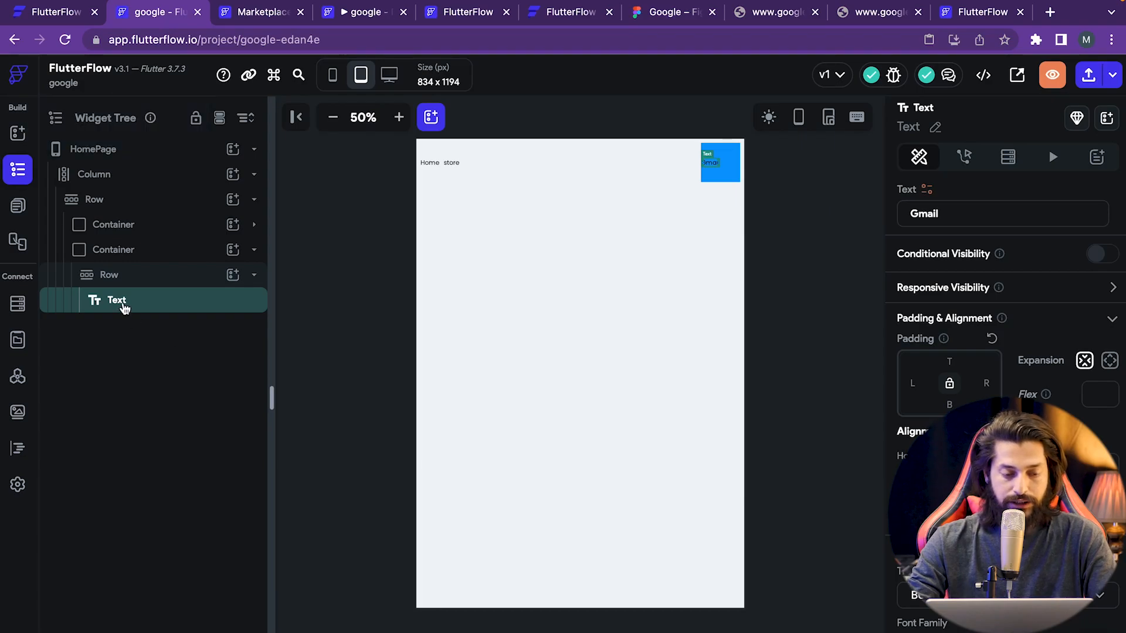
key(ctrl+d)
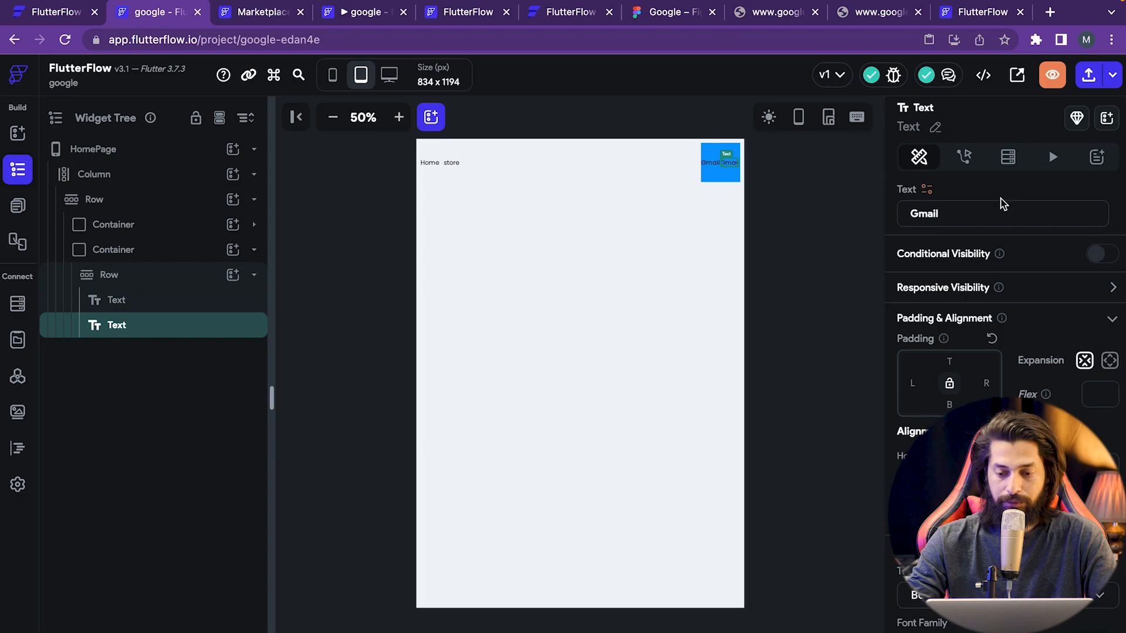
click(1010, 211)
- Replace the duplicate's text with 'Images' so the Row reads Gmail, Images
key(ctrl+a)
key(BackSpace)
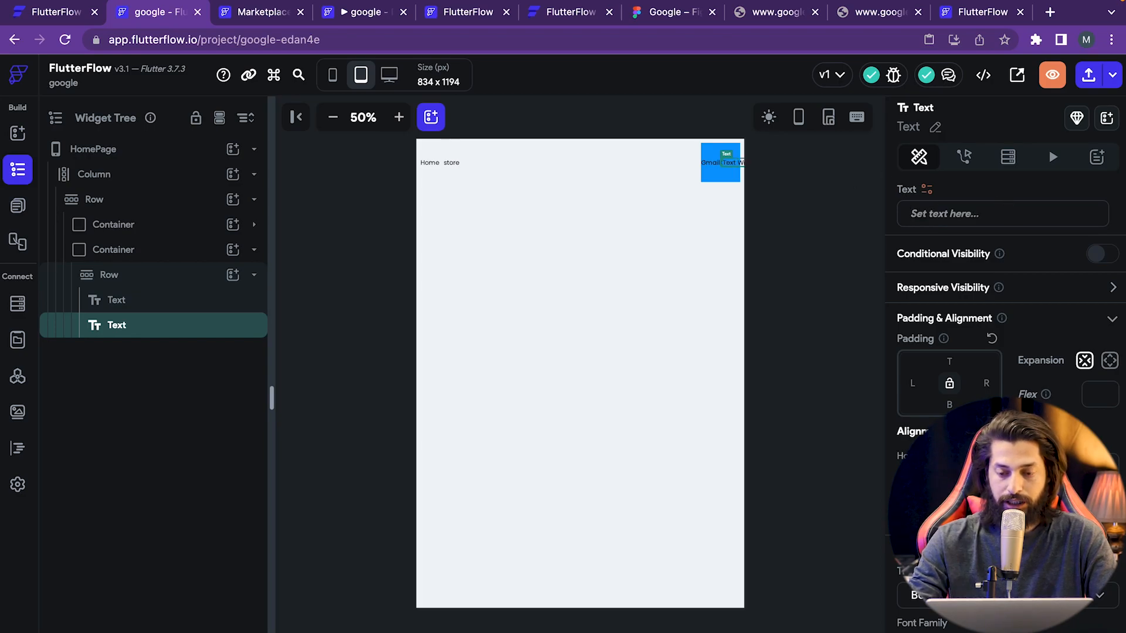
text(Gmail)
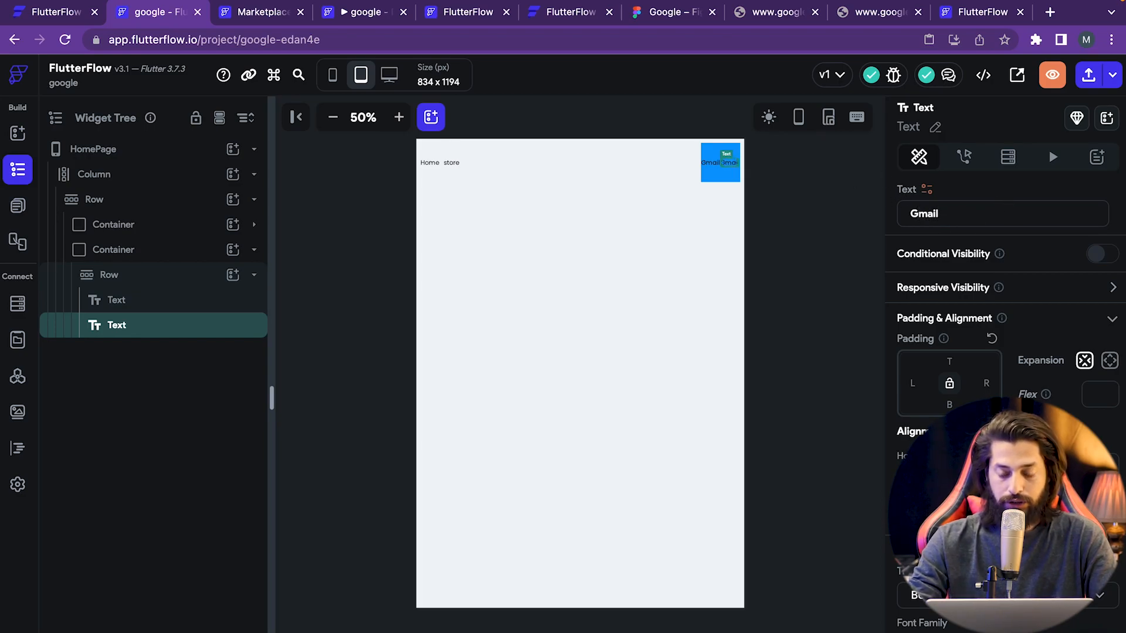
text(Images)
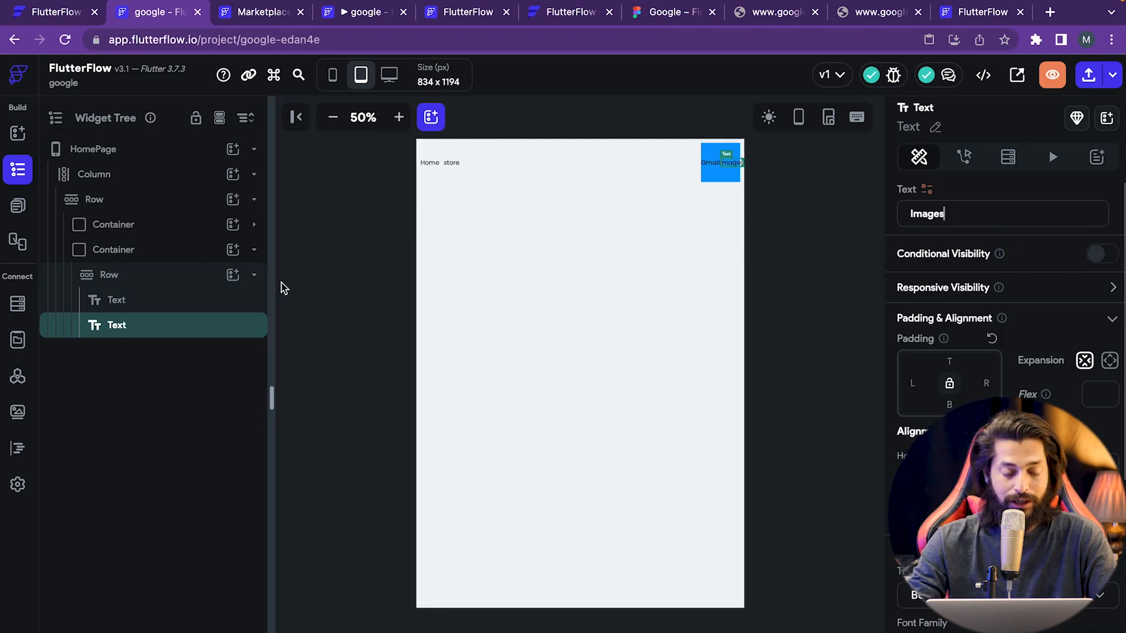
right_click(139, 333)
click(105, 368)
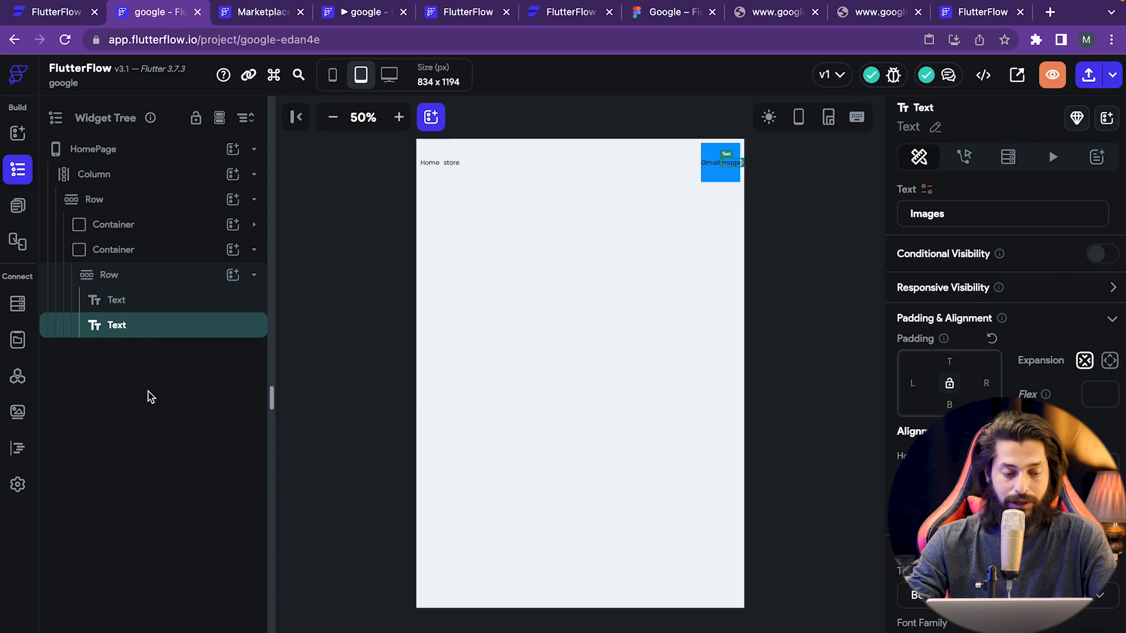
click(233, 274)
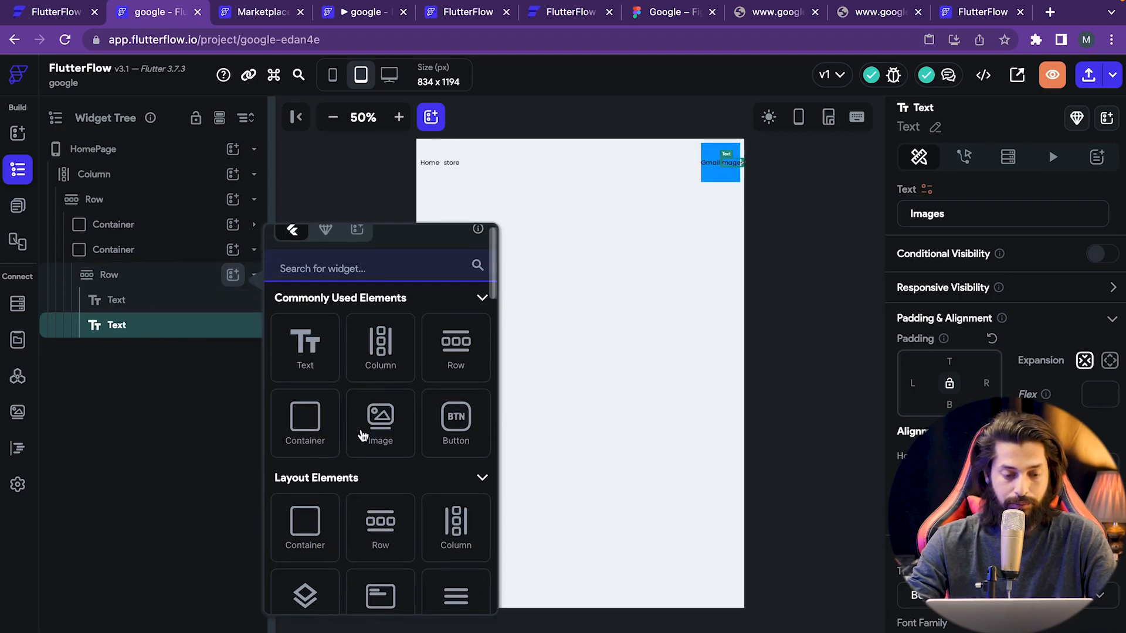
- Add an Icon widget to the Row after the two texts
click(362, 270)
text(icon)
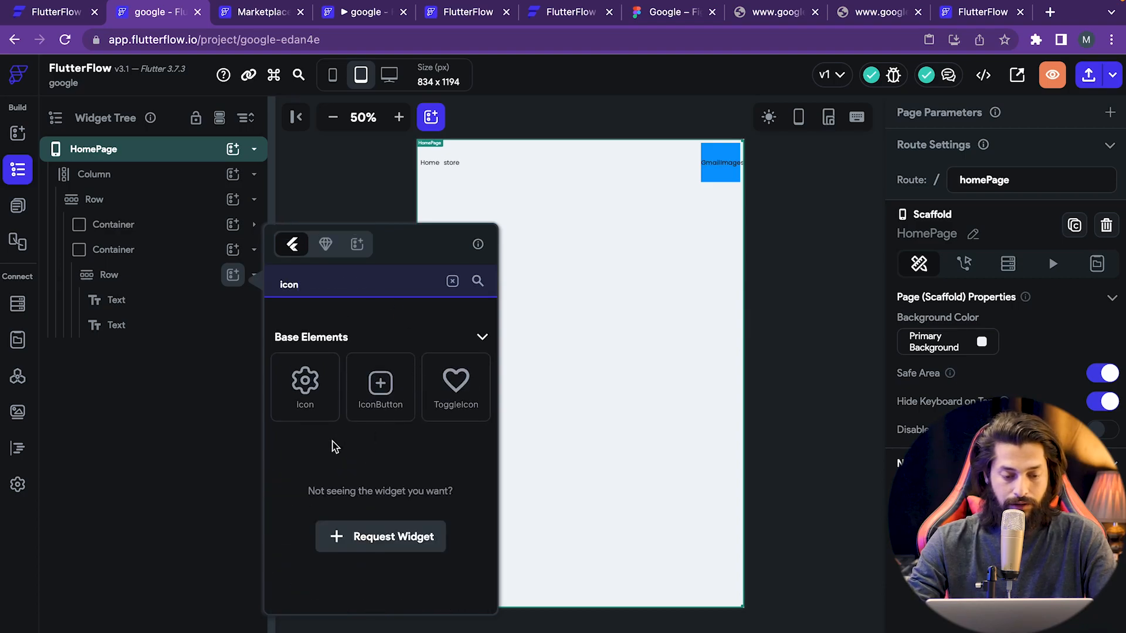
click(304, 389)
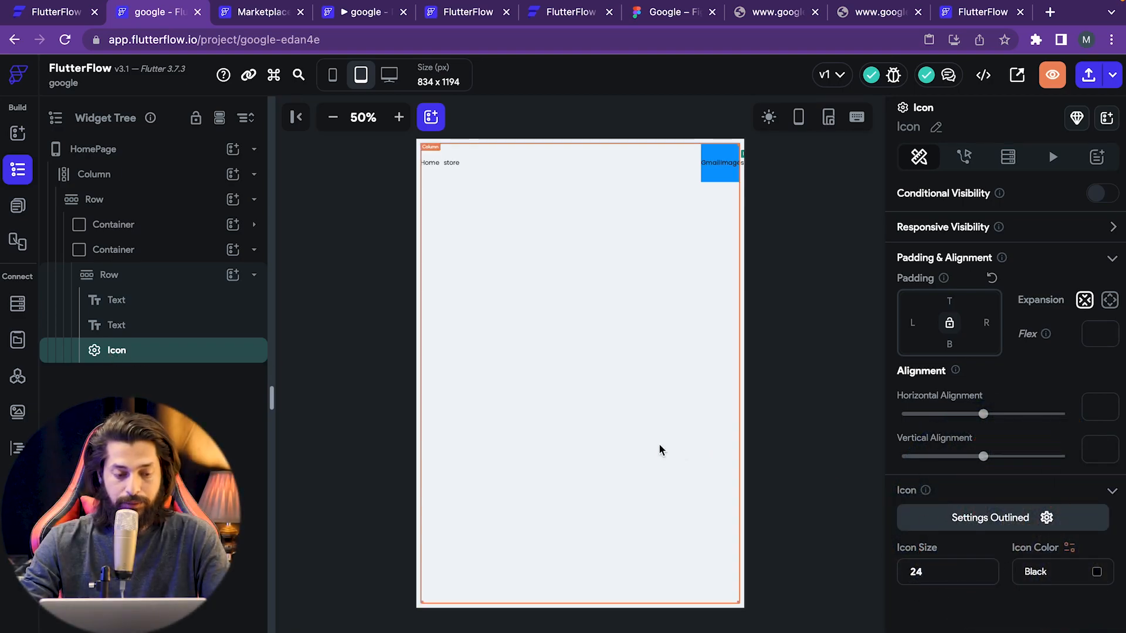
- Search icons for 'humb' and set the icon to Font Awesome's hamburger
click(1045, 518)
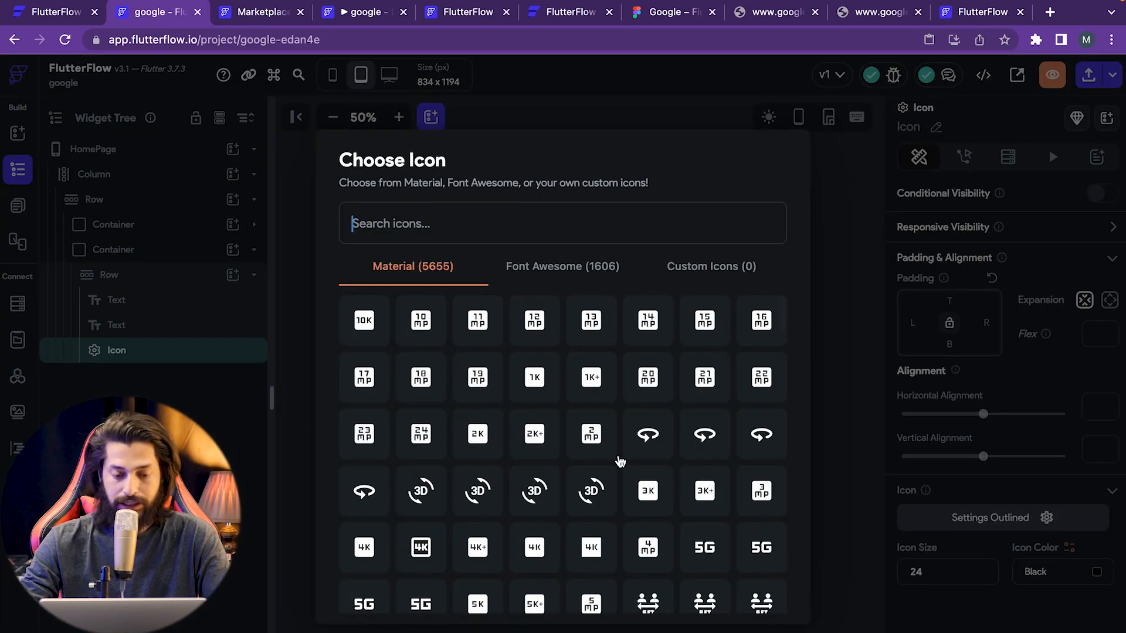
scroll(613, 518, down, 15)
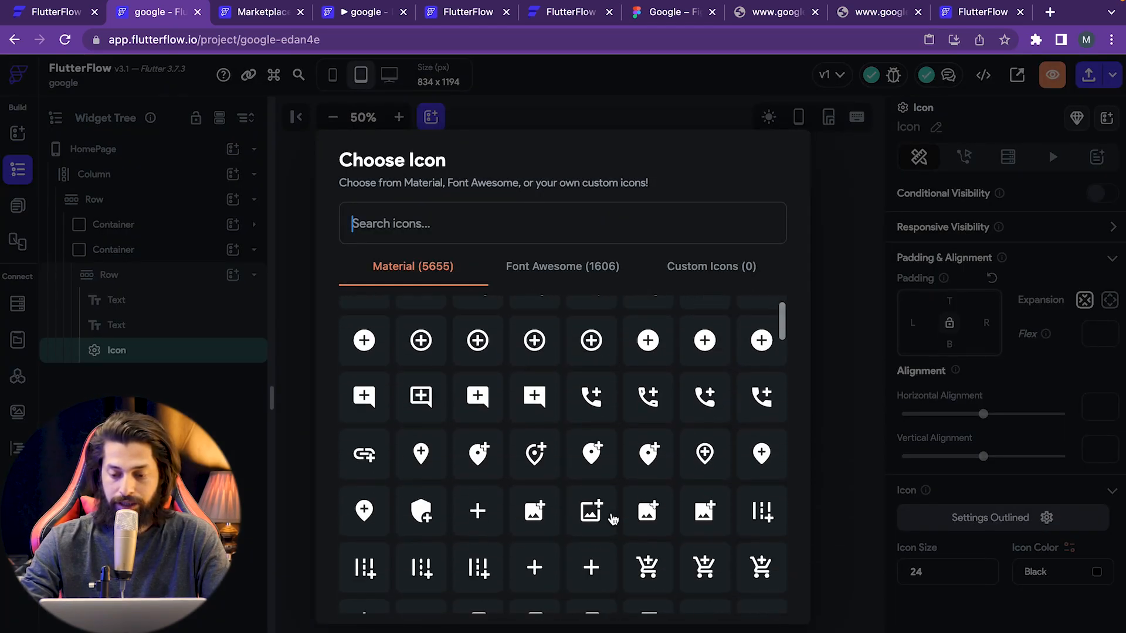
scroll(612, 519, down, 10)
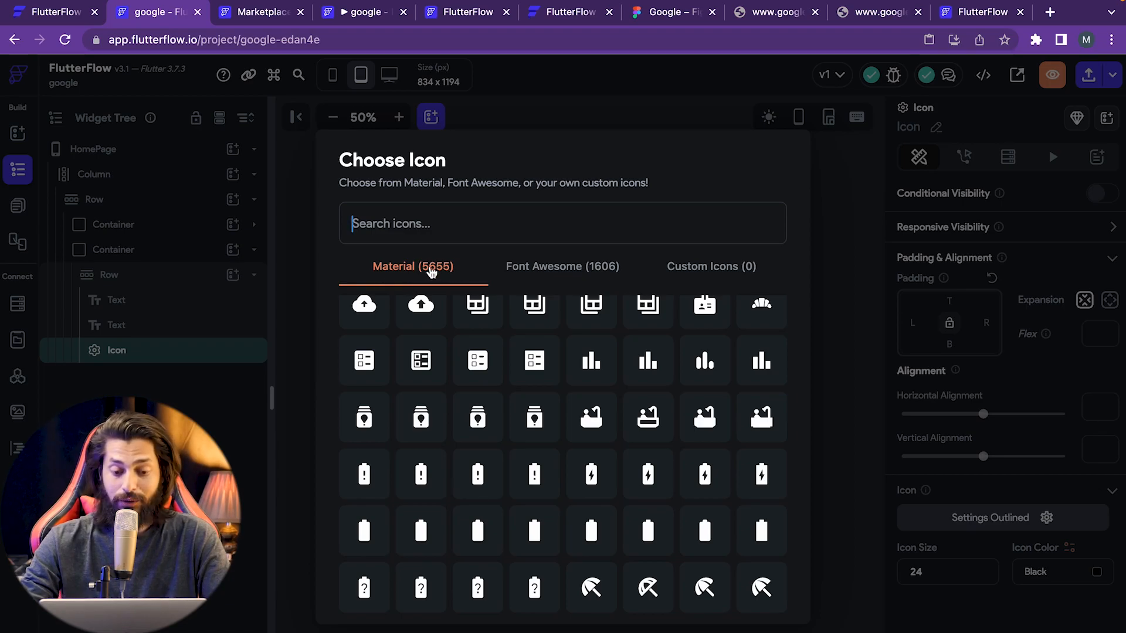
click(546, 272)
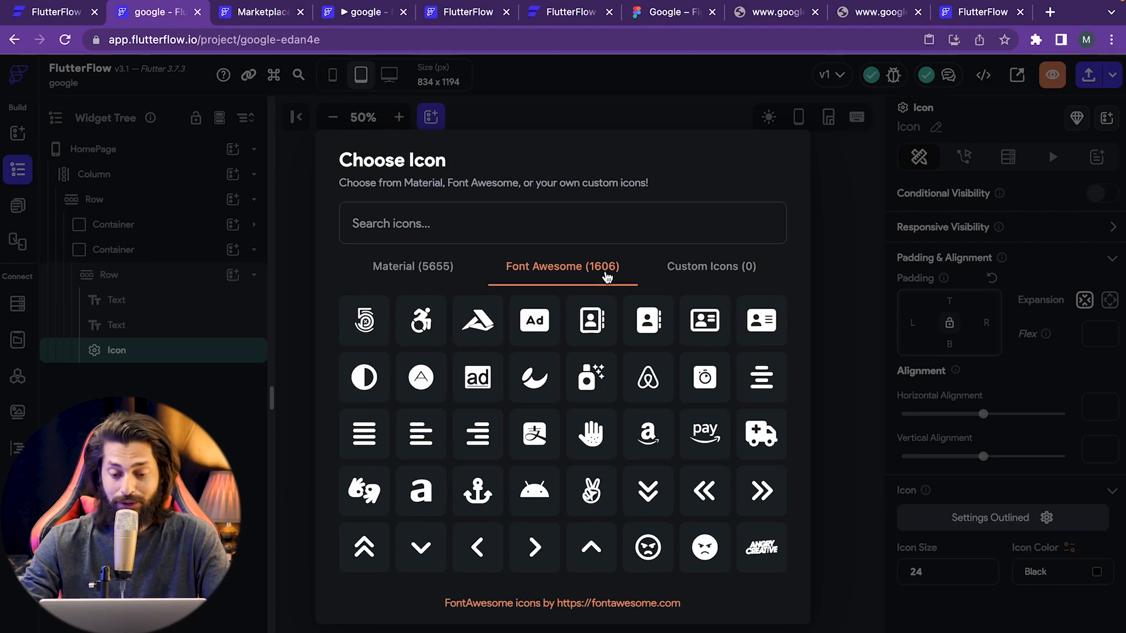
click(703, 273)
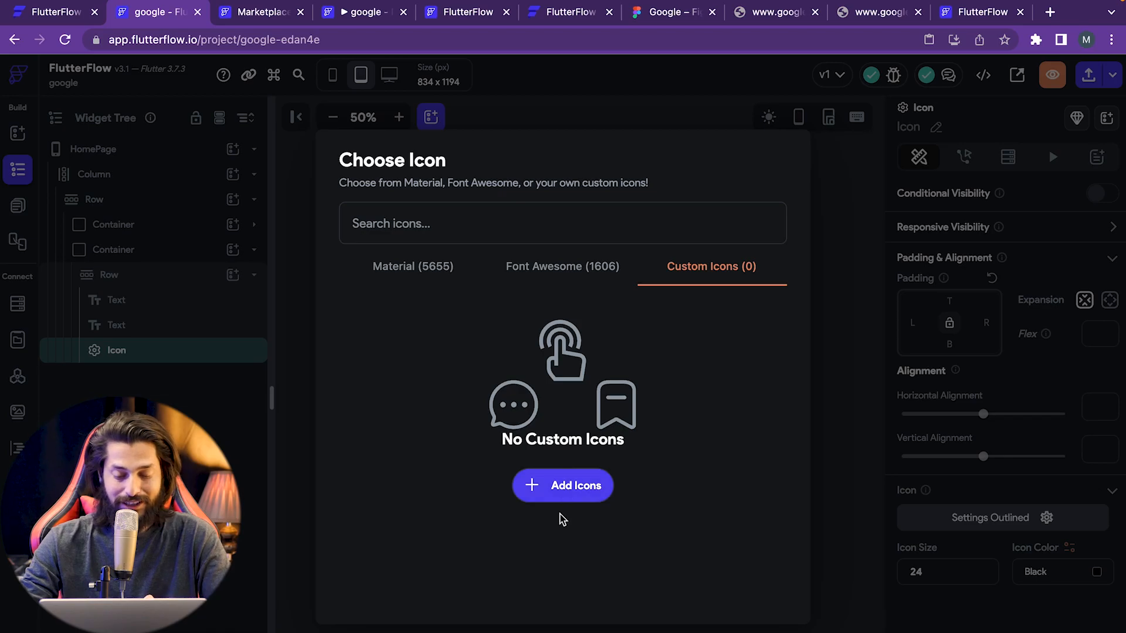
click(407, 275)
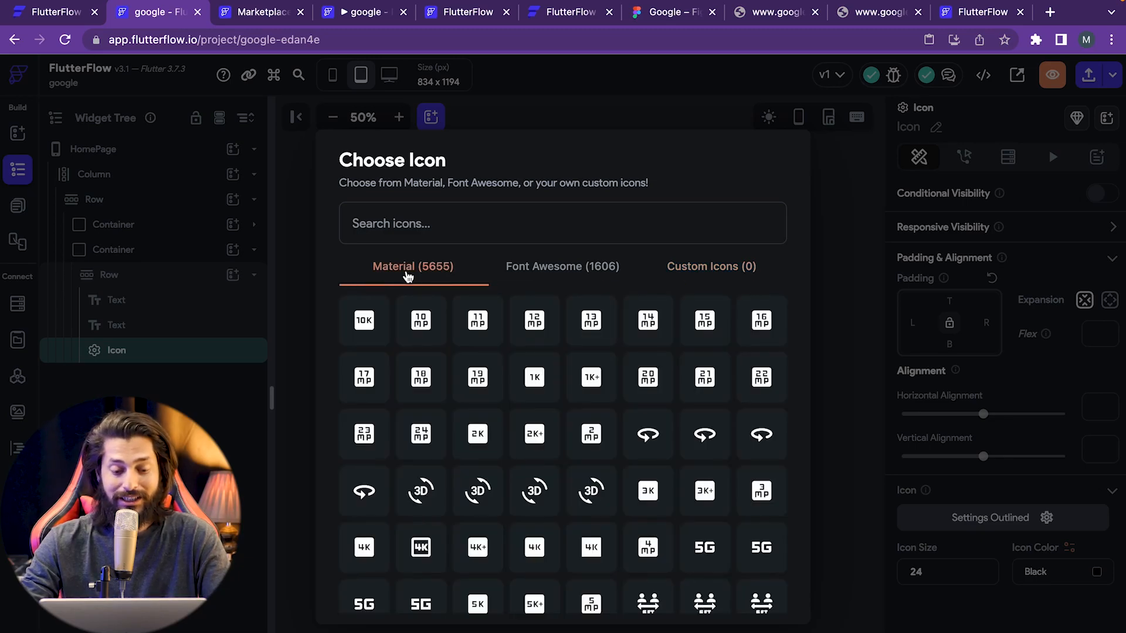
click(440, 218)
text(humb)
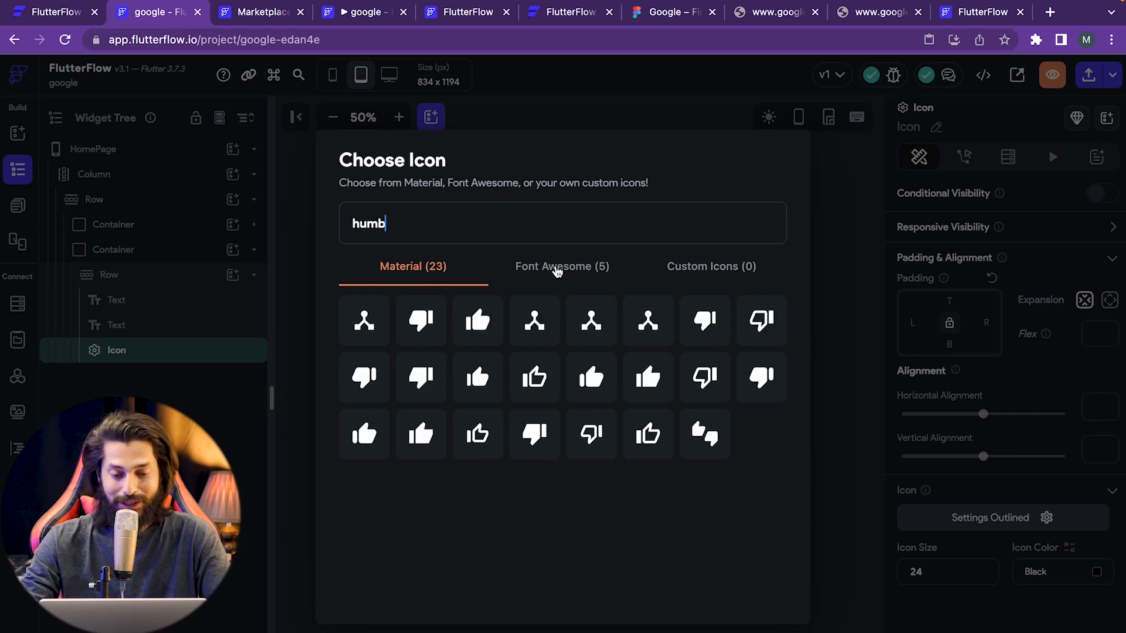
click(557, 269)
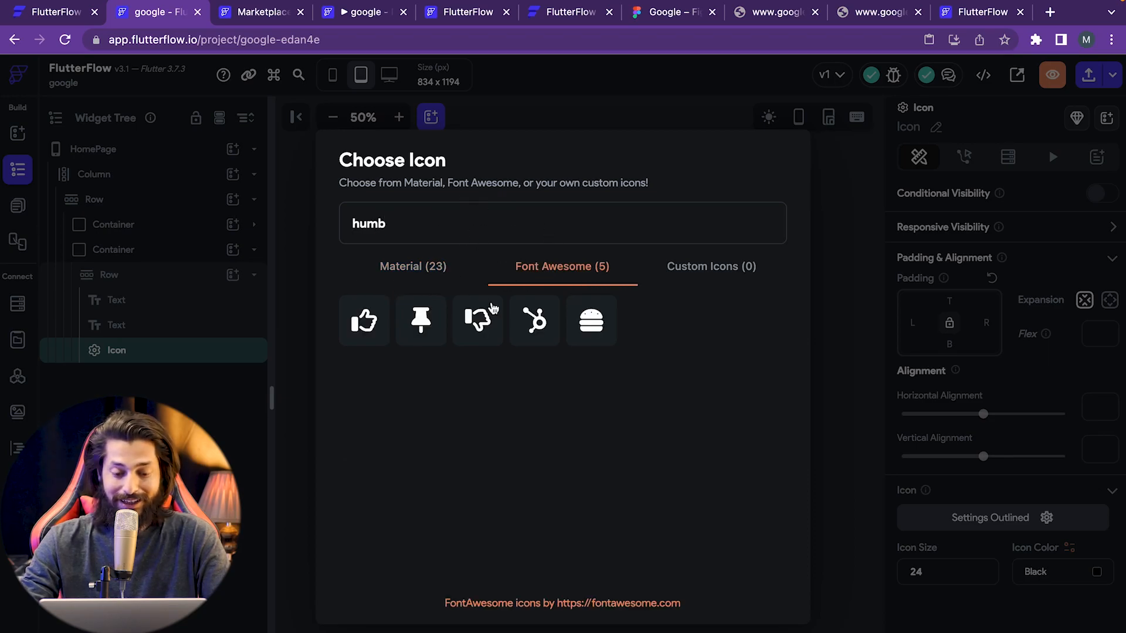
click(591, 320)
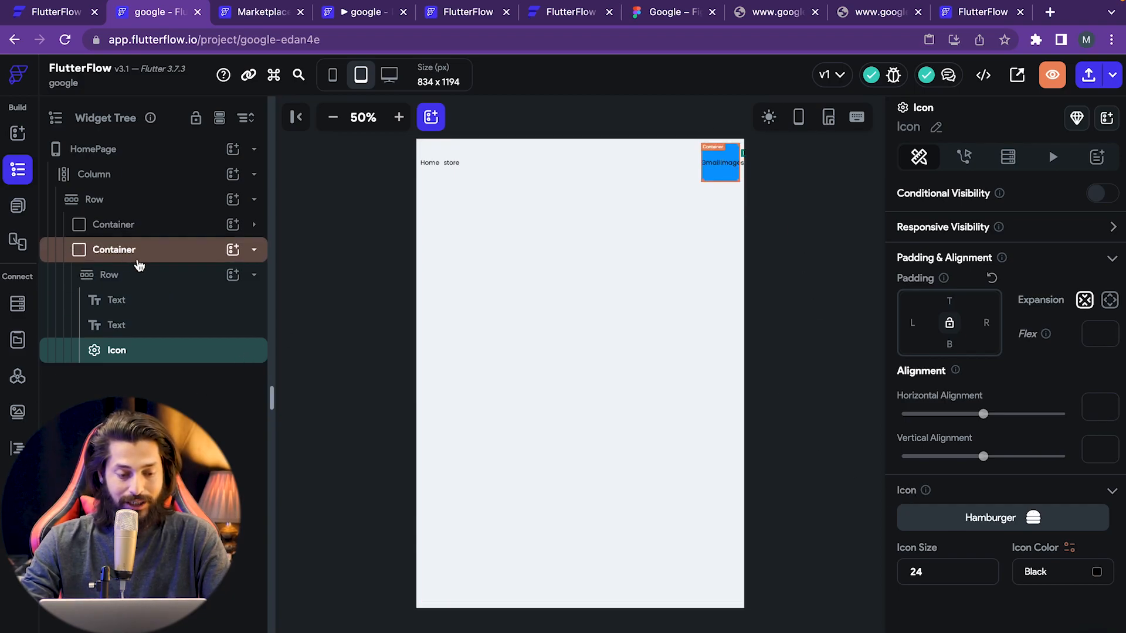
- Add an Image widget after the hamburger icon via search 'imag', then choose to wrap it
click(234, 276)
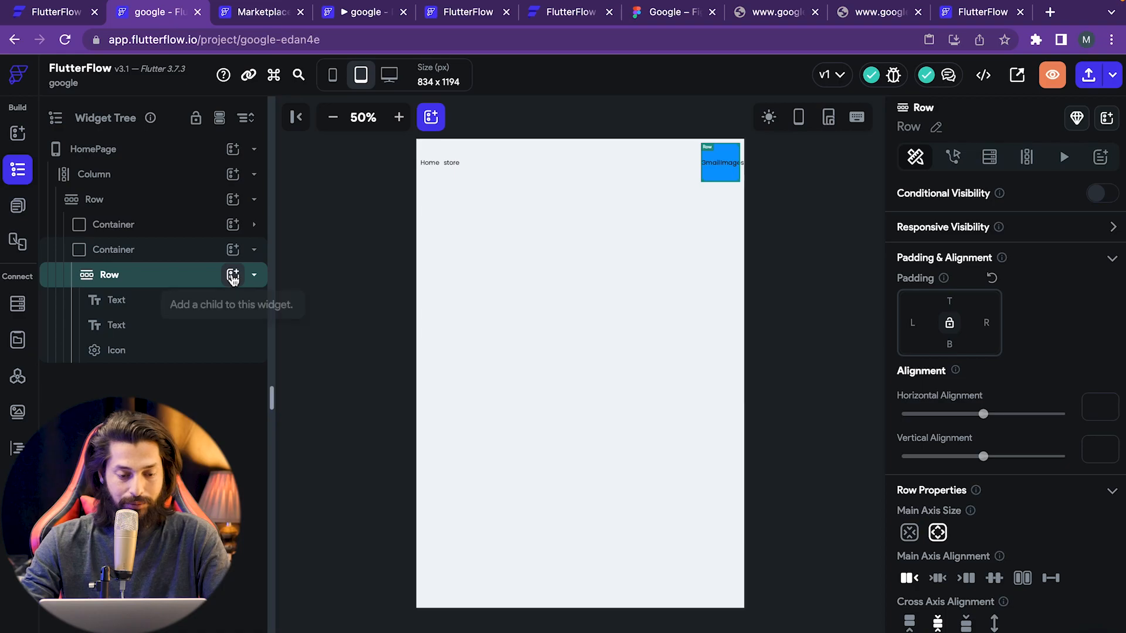
click(233, 274)
scroll(367, 394, down, 2)
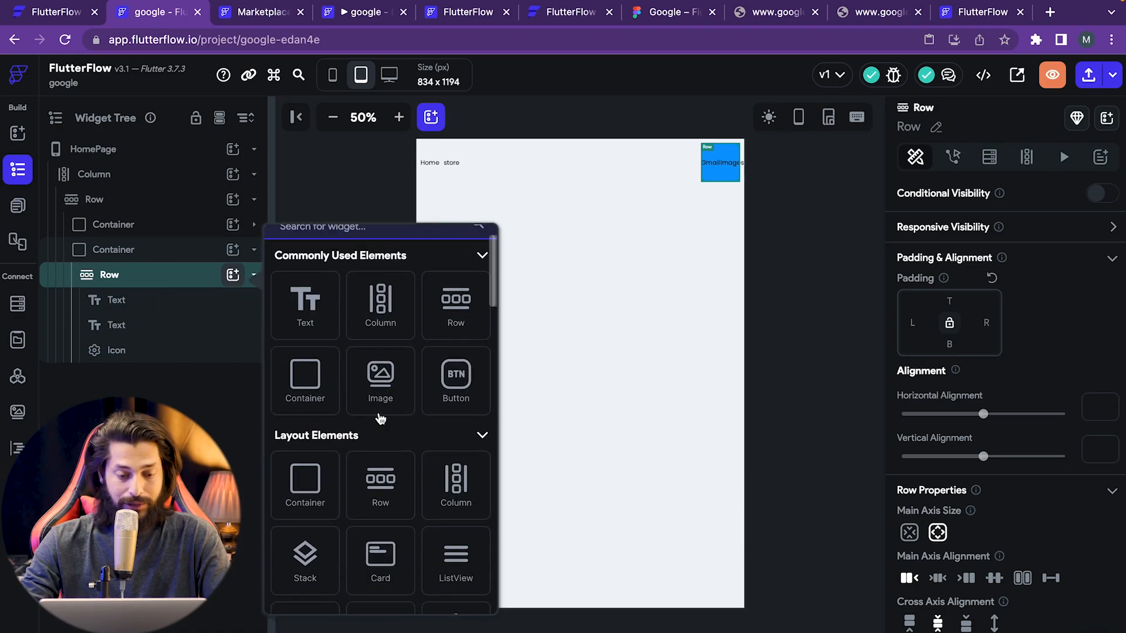
scroll(375, 352, up, 2)
click(367, 272)
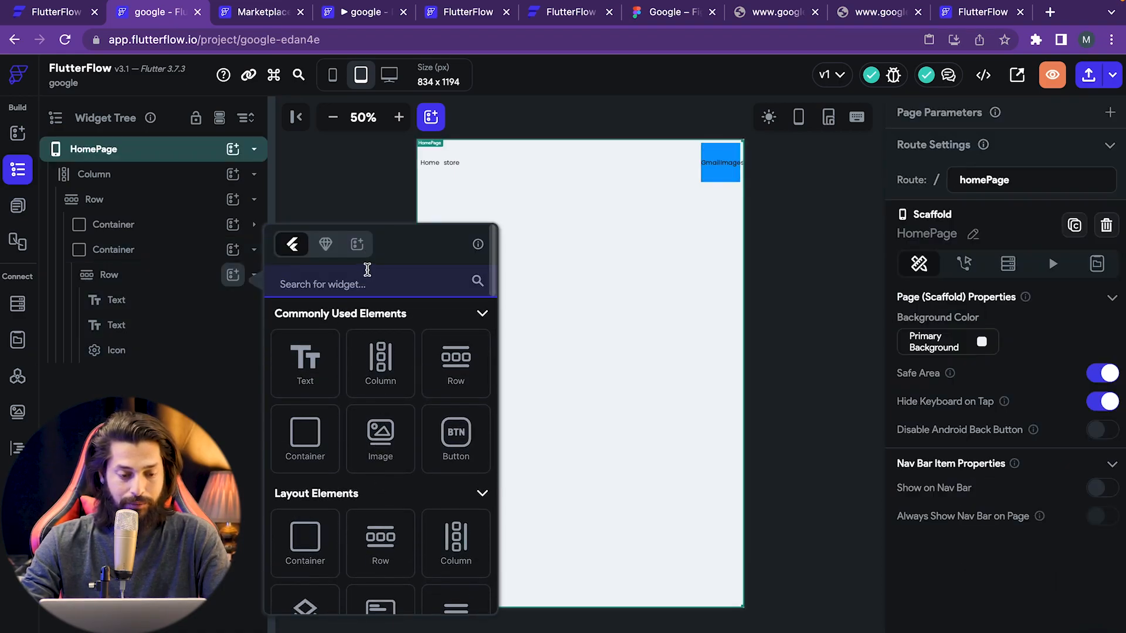
click(179, 282)
click(158, 280)
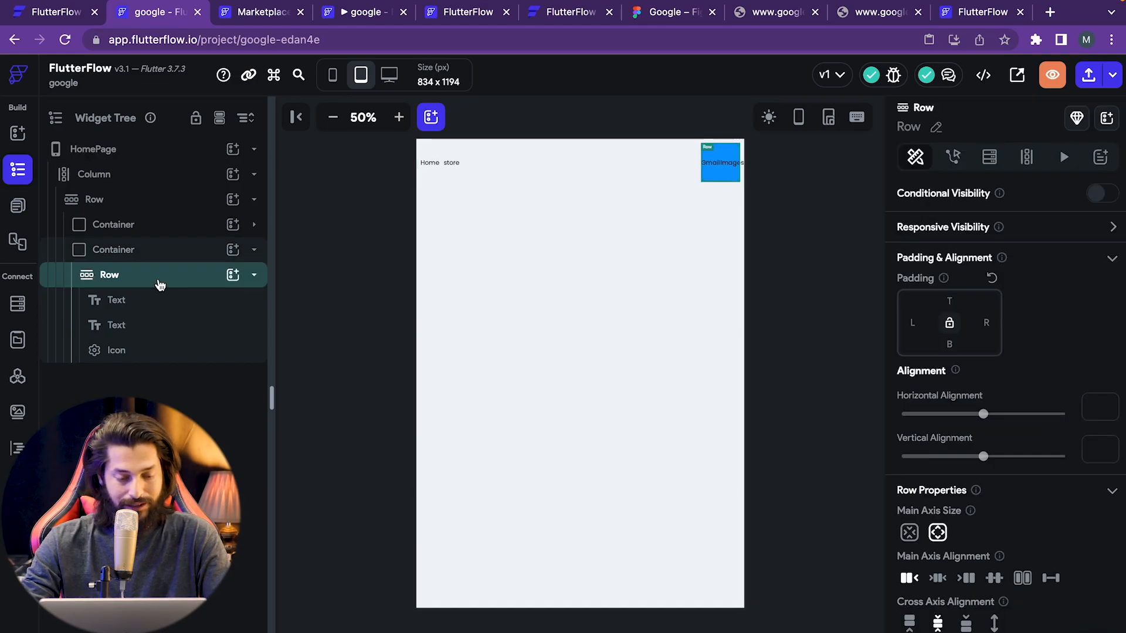
click(233, 276)
click(389, 282)
text(image)
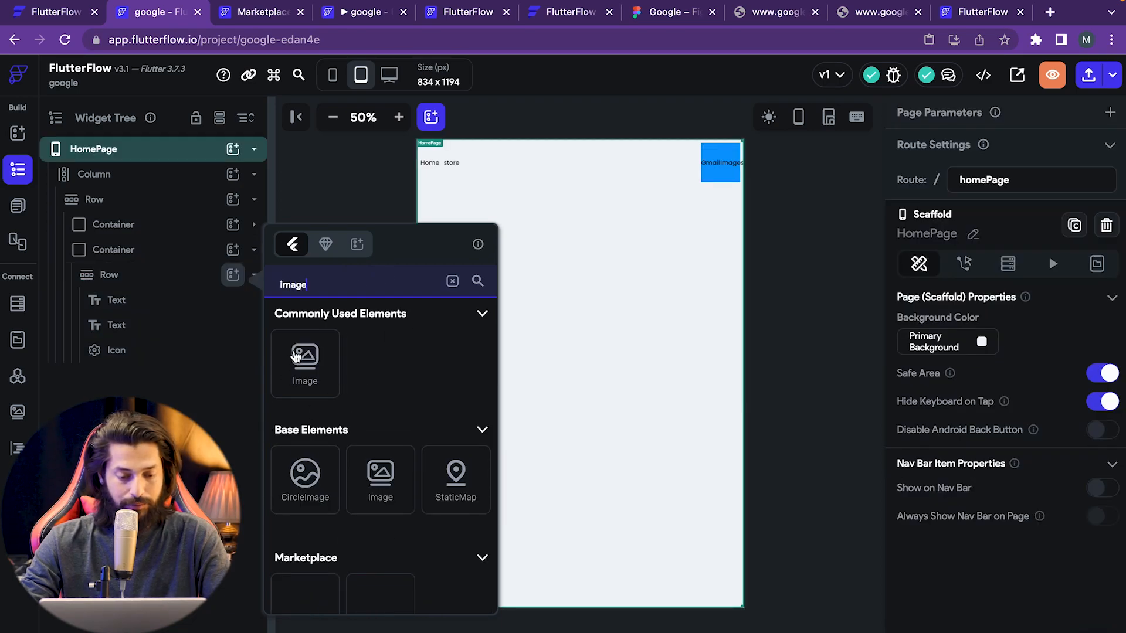
click(317, 359)
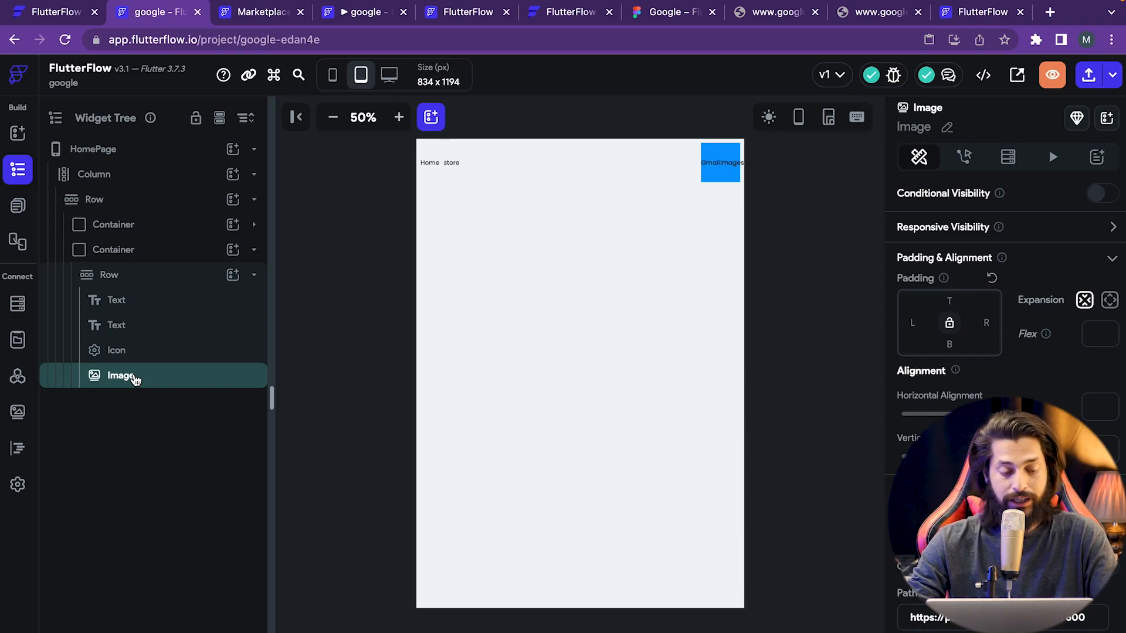
right_click(134, 380)
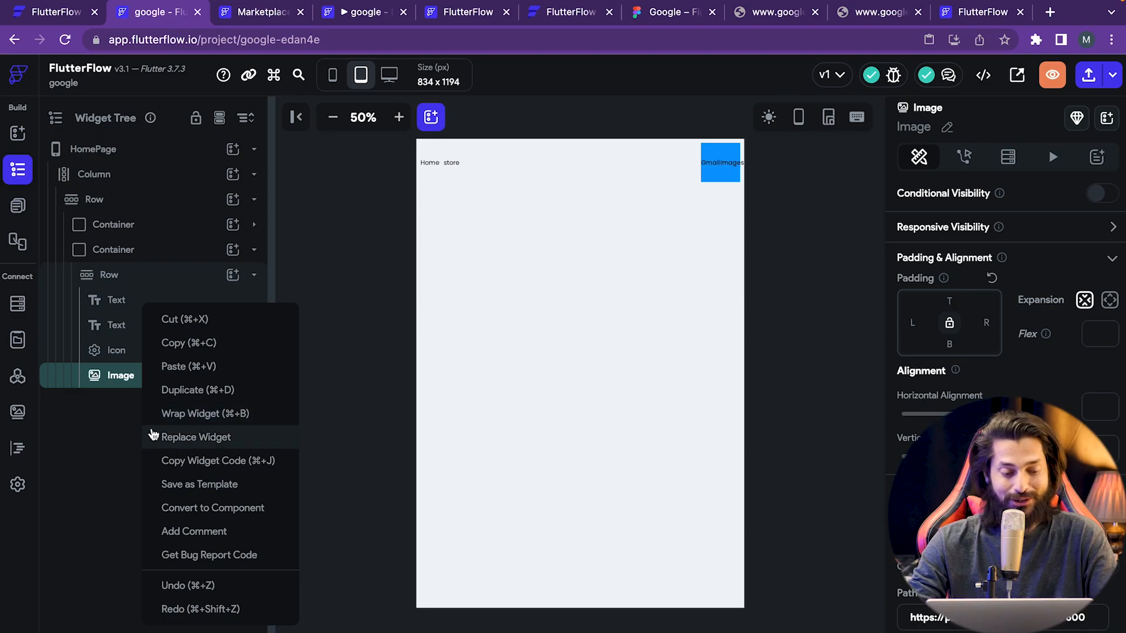
click(121, 382)
- Wrap the new Image in a Container with Width 50 and Height 50
key(ctrl+b)
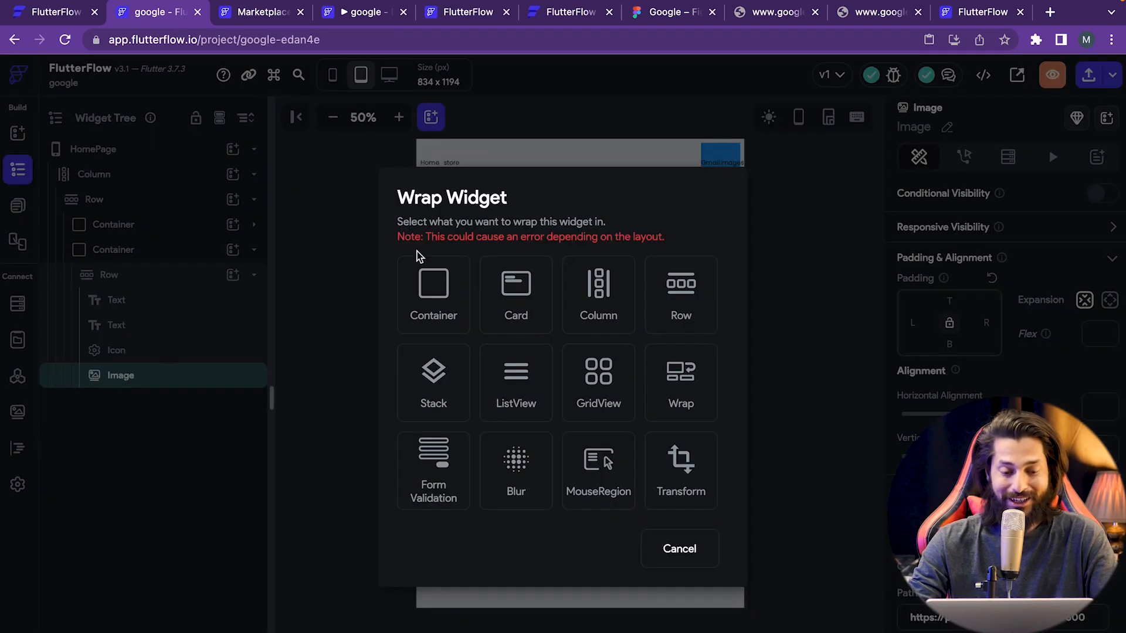
click(442, 298)
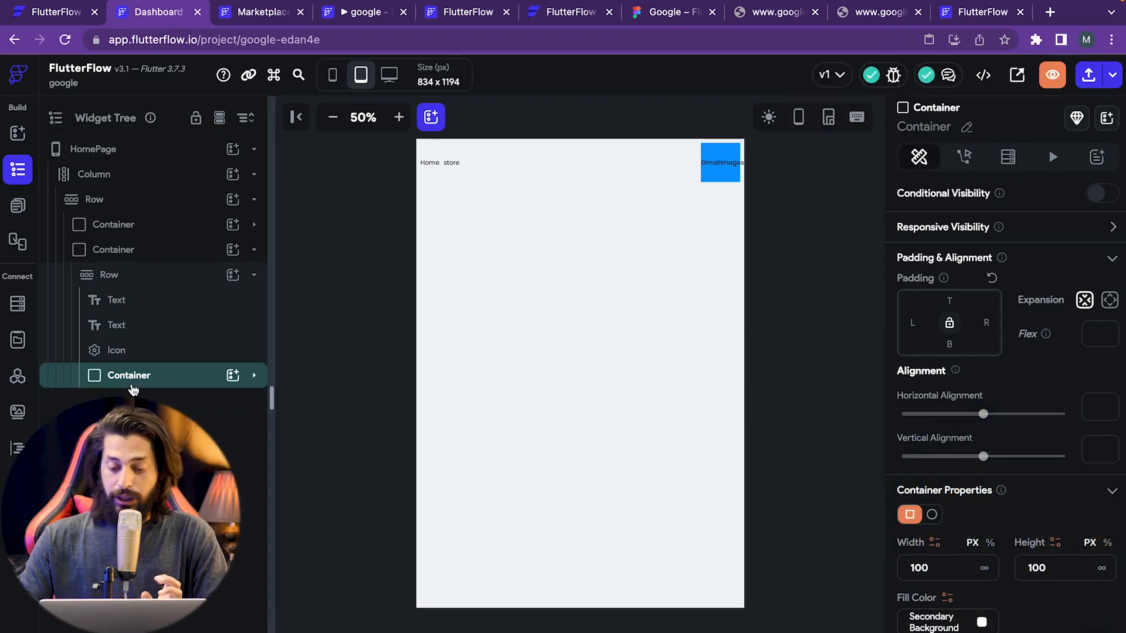
click(971, 577)
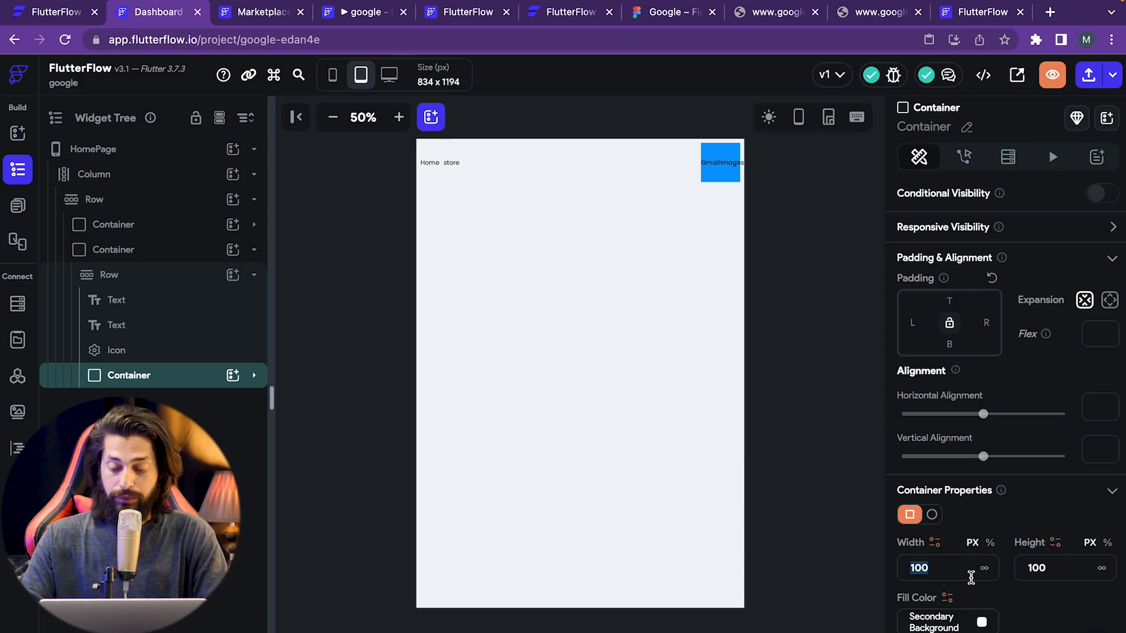
text(50)
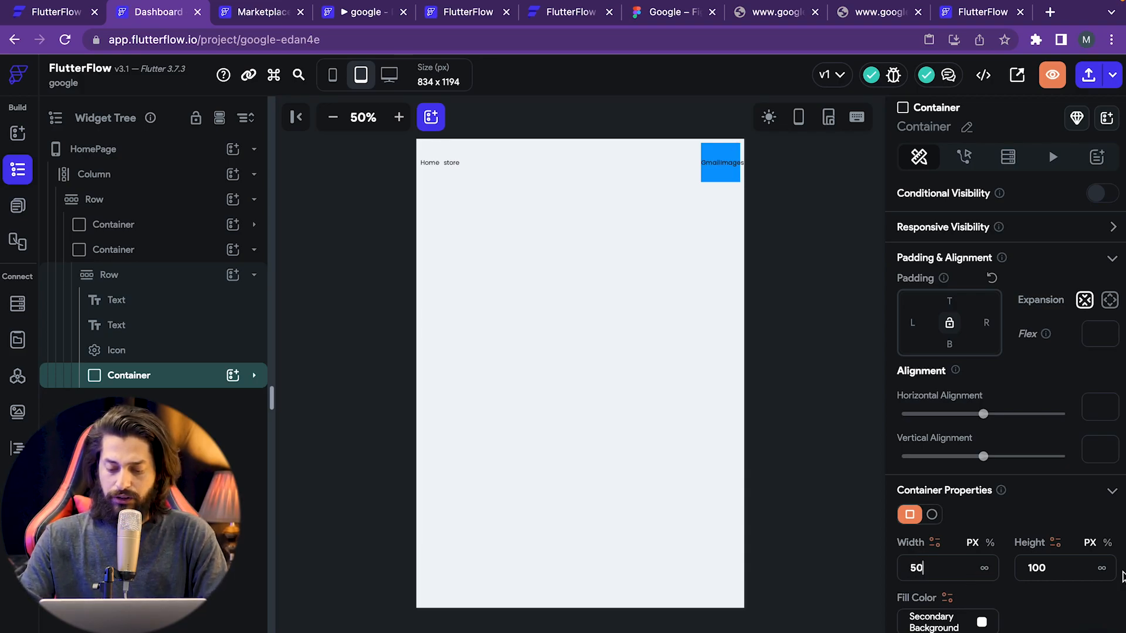
click(1054, 573)
text(50)
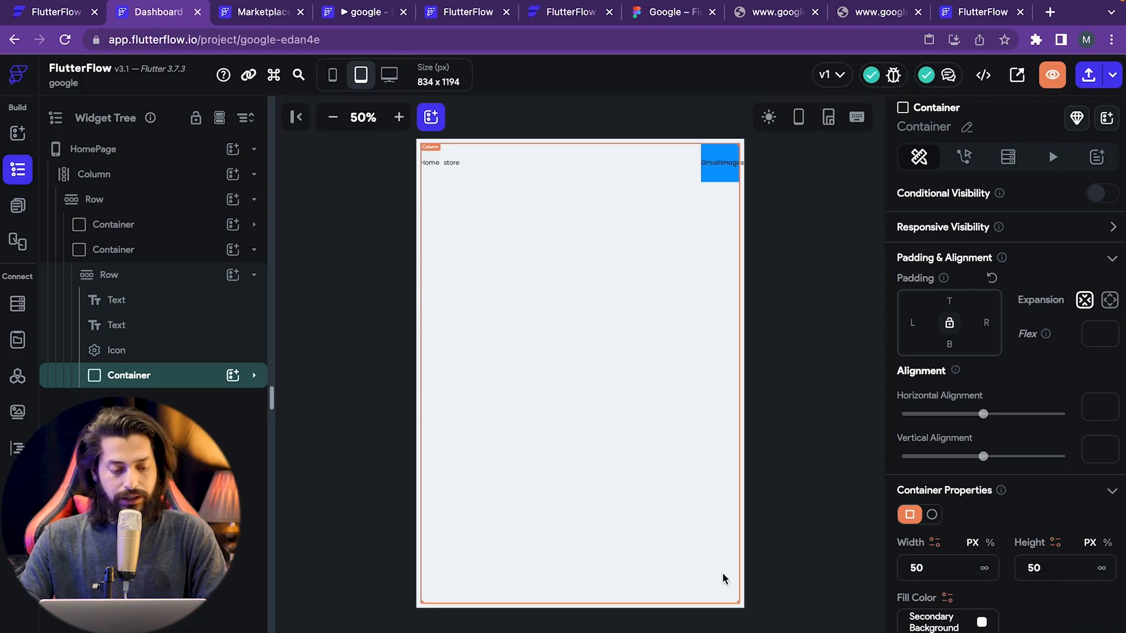
click(253, 377)
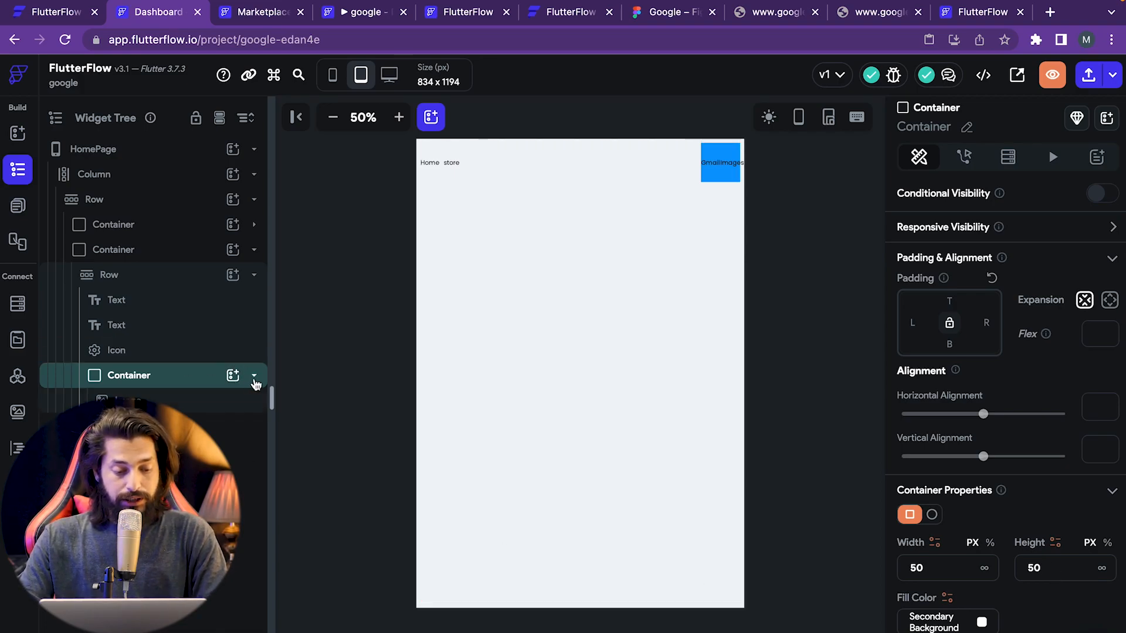
click(132, 398)
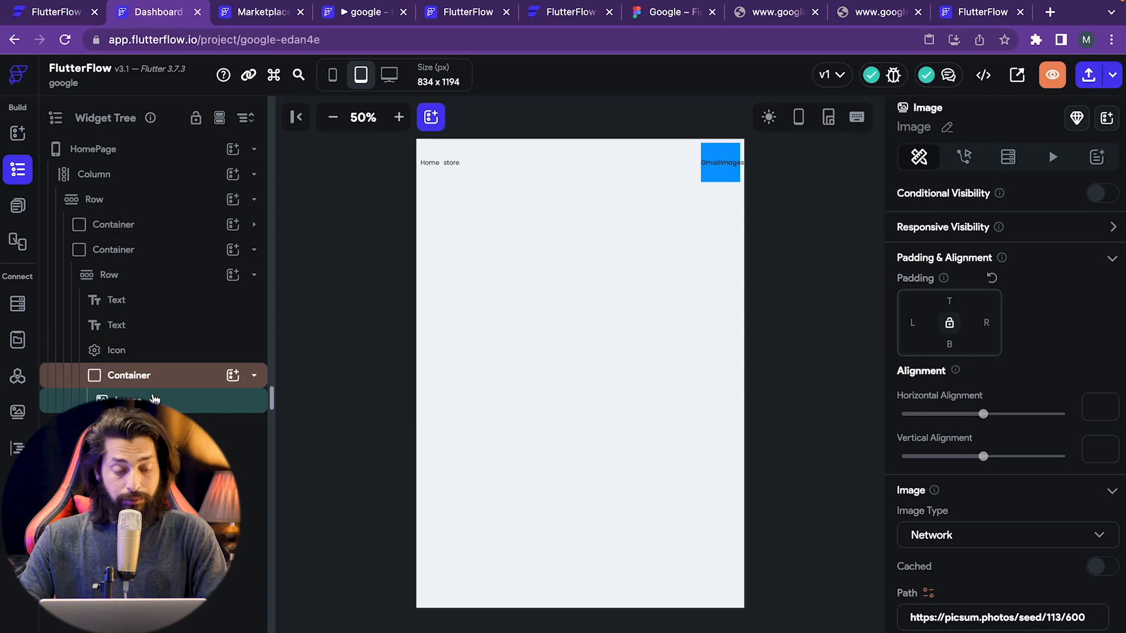
- Export the mockup's round avatar, Ellipse 2, from Figma as a PNG
click(668, 13)
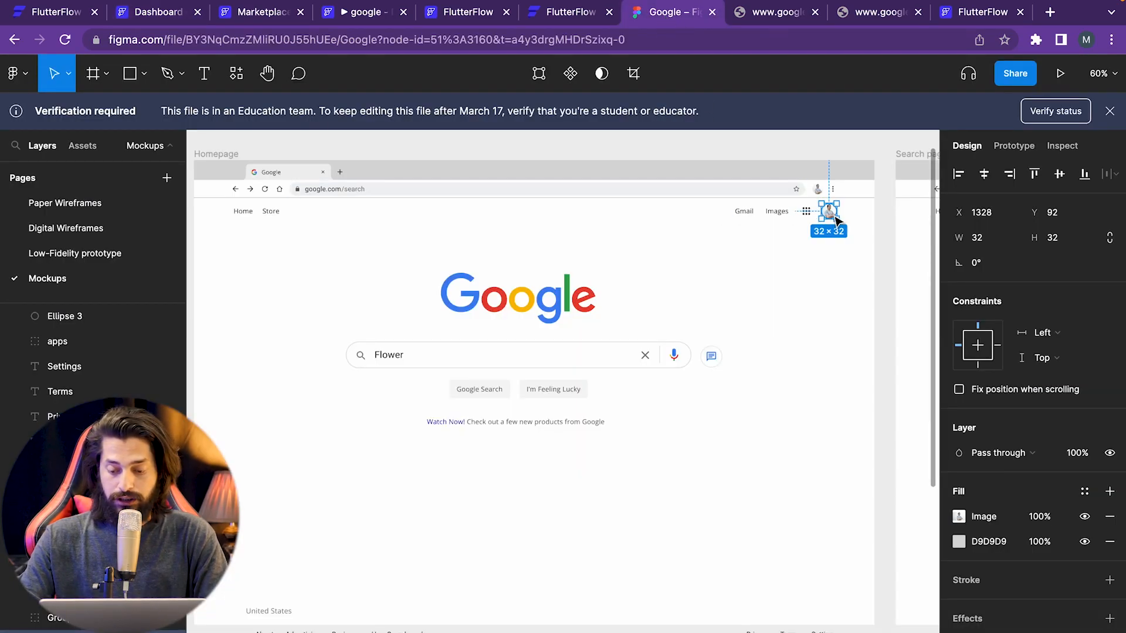
scroll(1066, 531, down, 2)
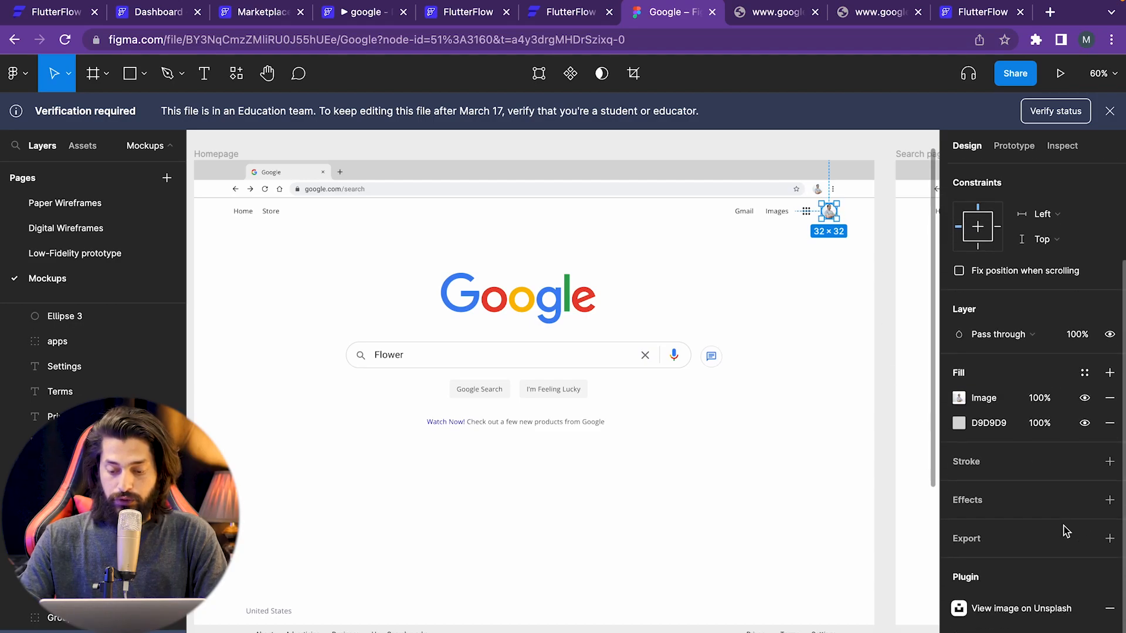
click(1109, 539)
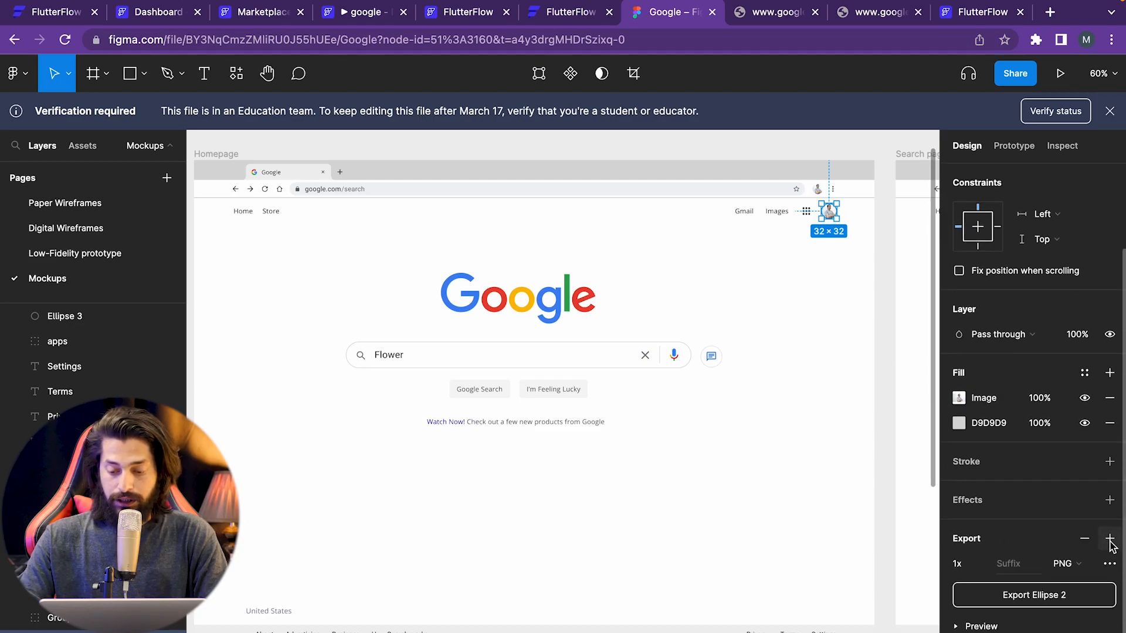
click(1020, 601)
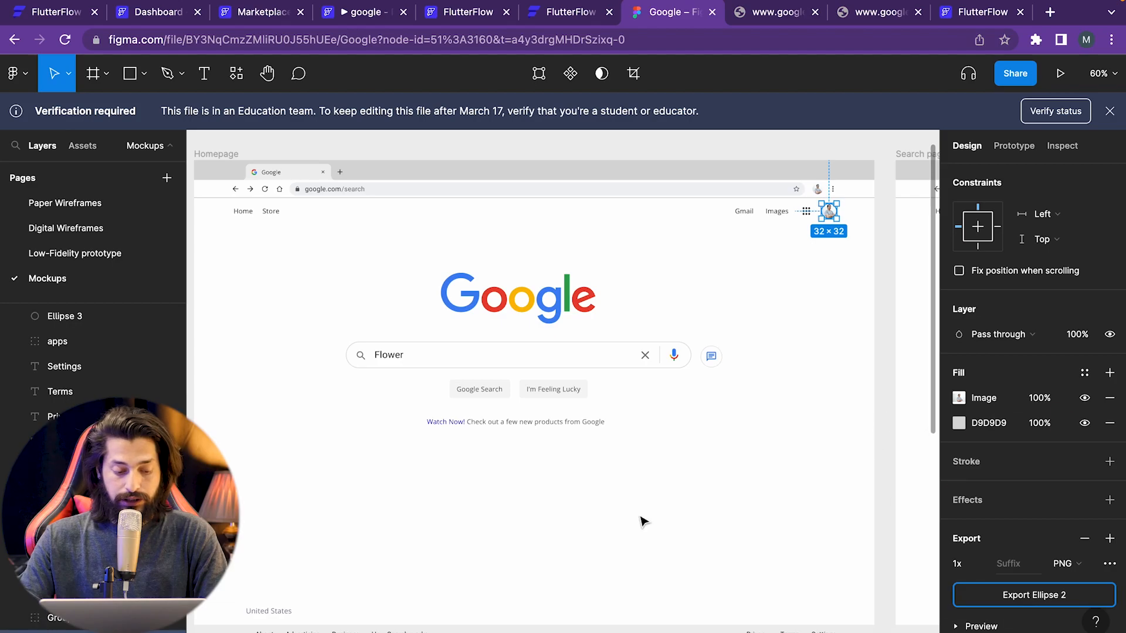
click(149, 13)
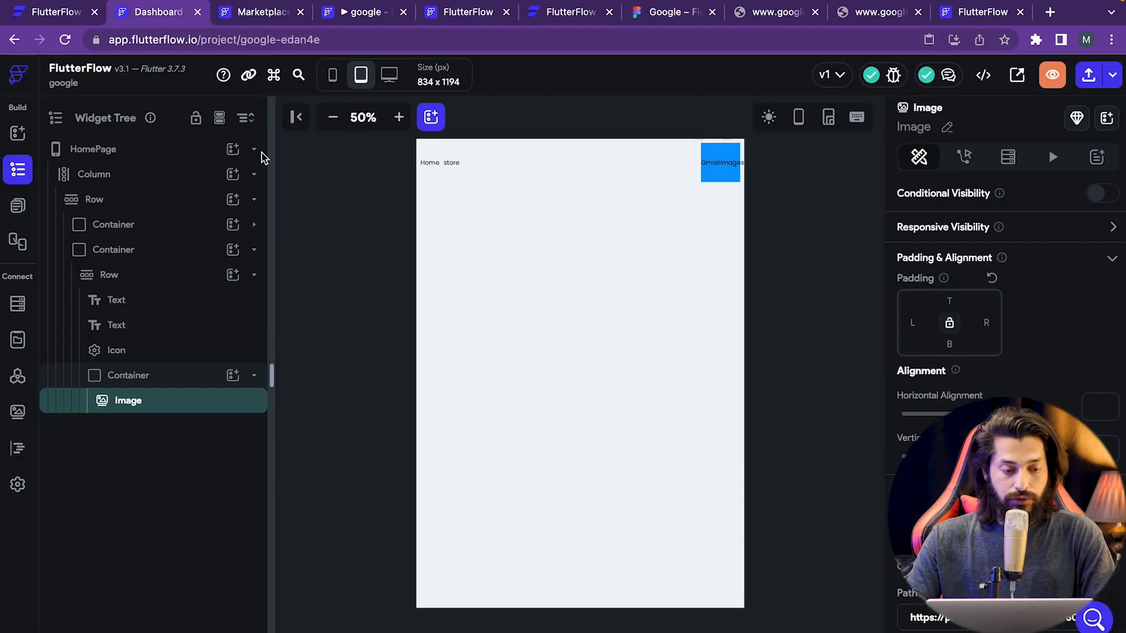
- Check that Ellipse_2.png appears in Media Assets, then go back to the widget palette
click(17, 413)
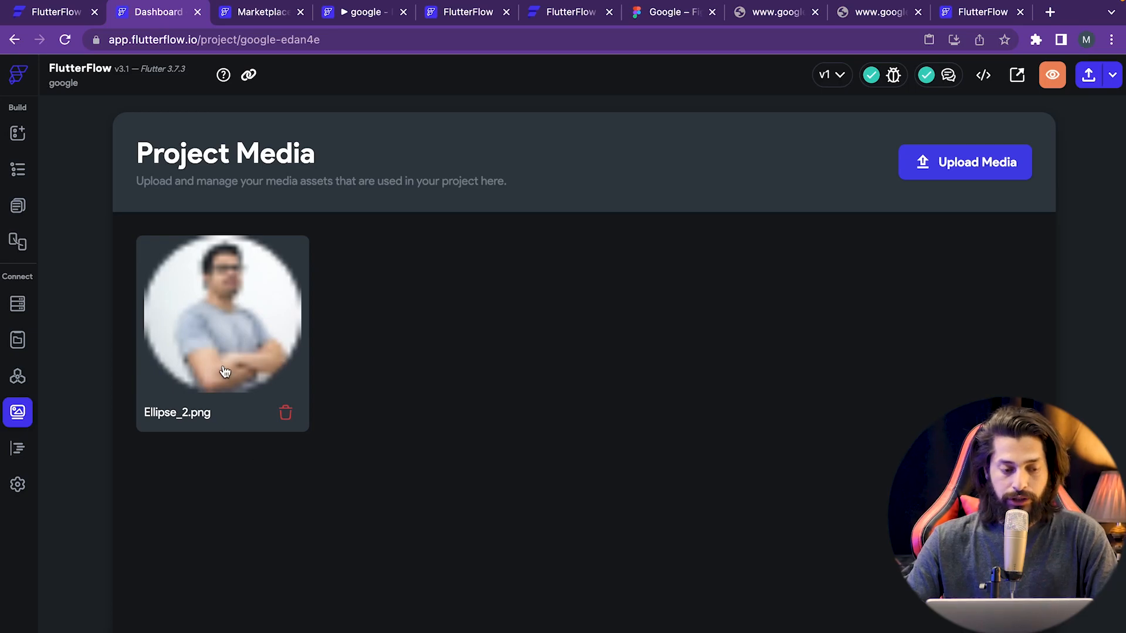
click(20, 138)
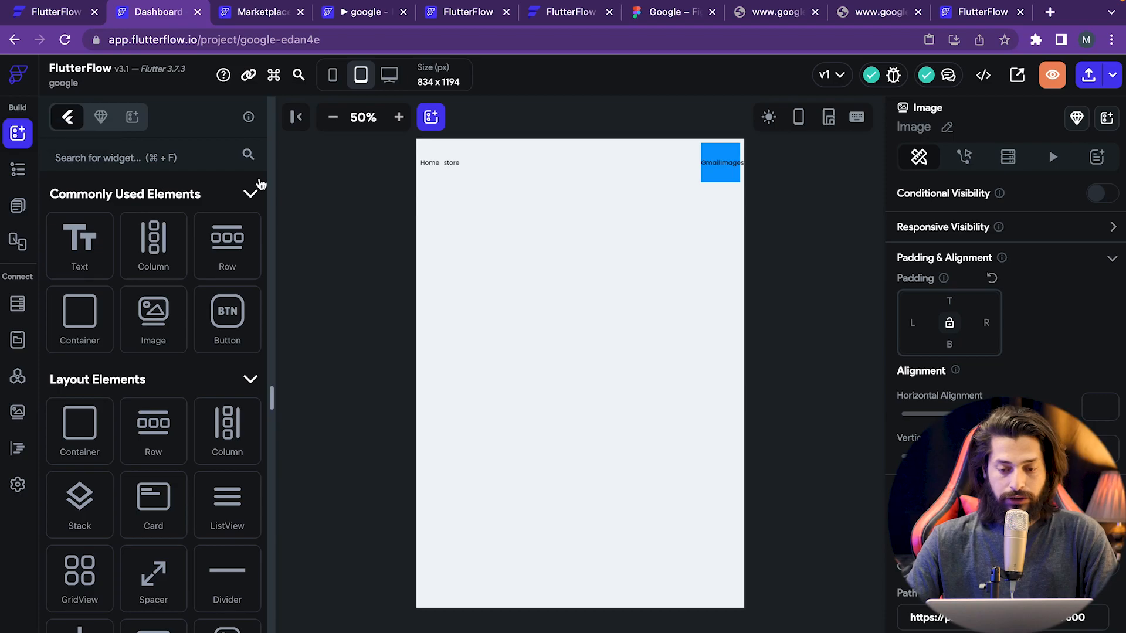
- Remove an Image that was accidentally dropped into the page's main Column
click(18, 170)
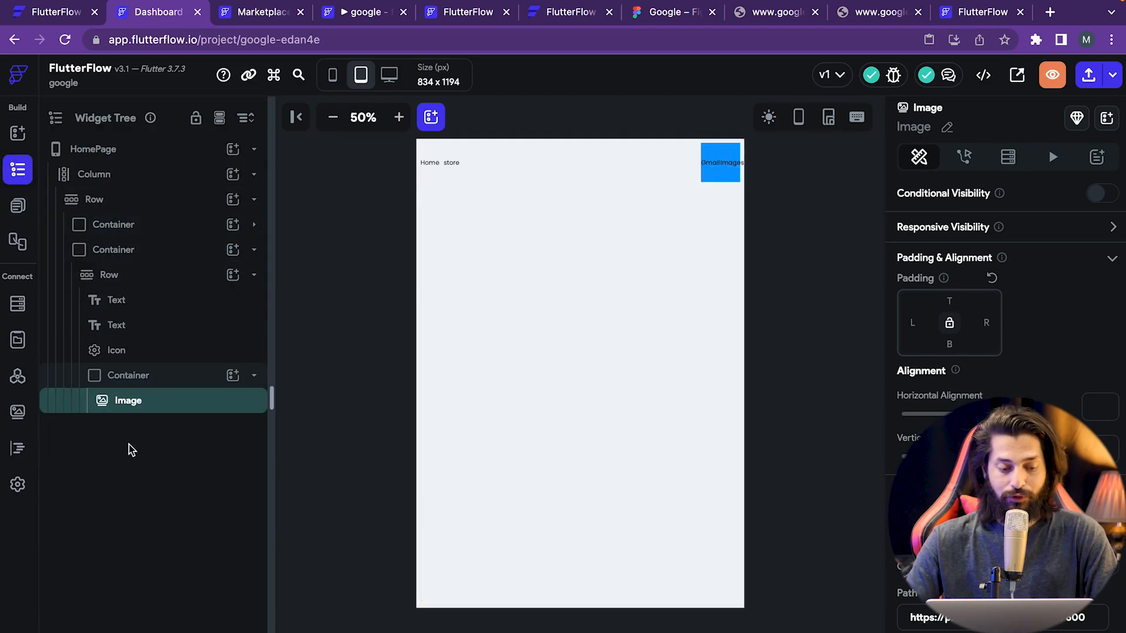
click(18, 136)
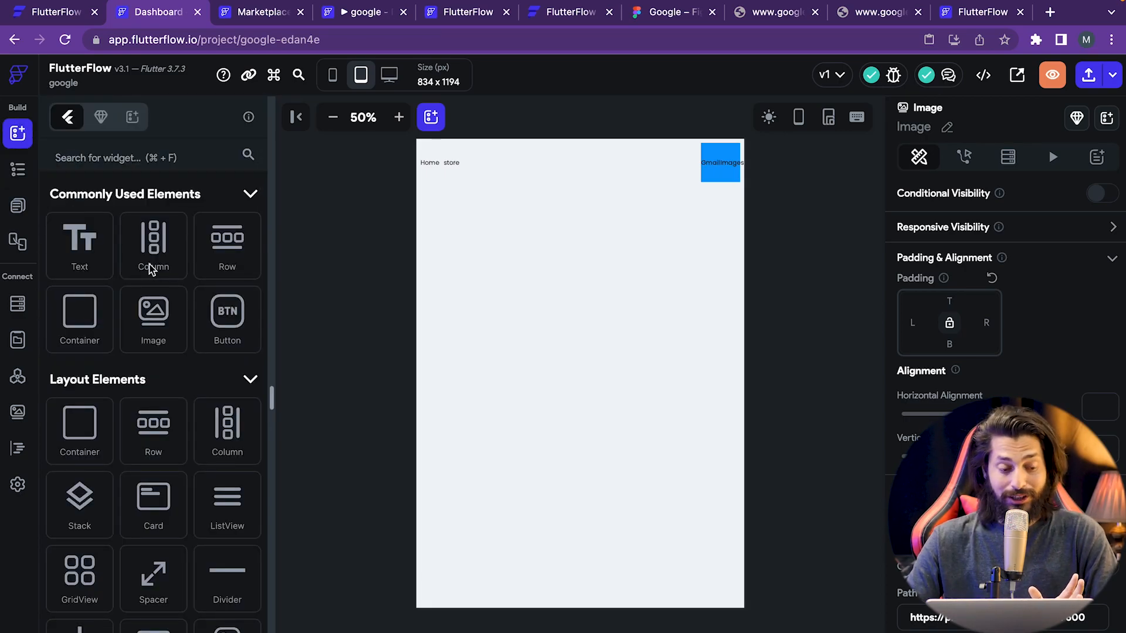
drag(157, 326, 671, 188)
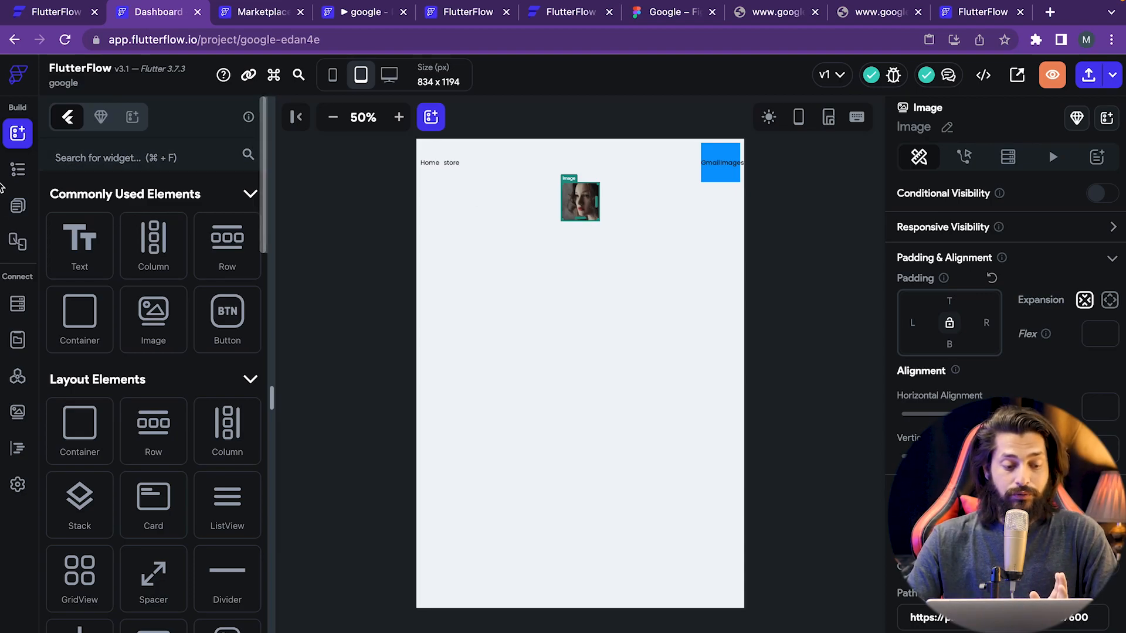
click(18, 170)
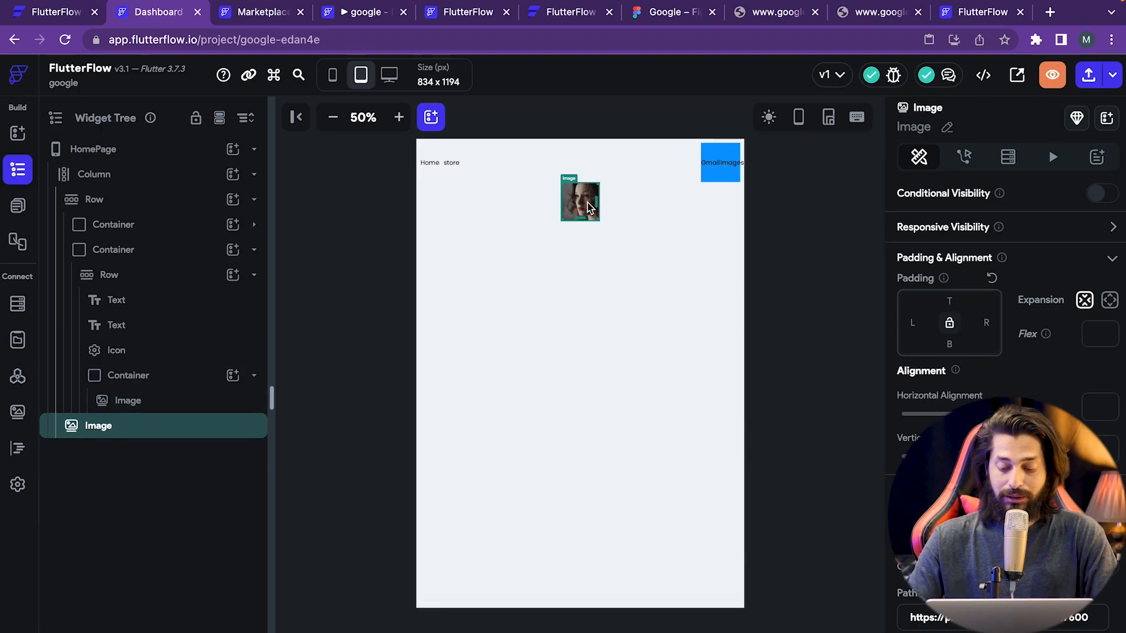
key(Delete)
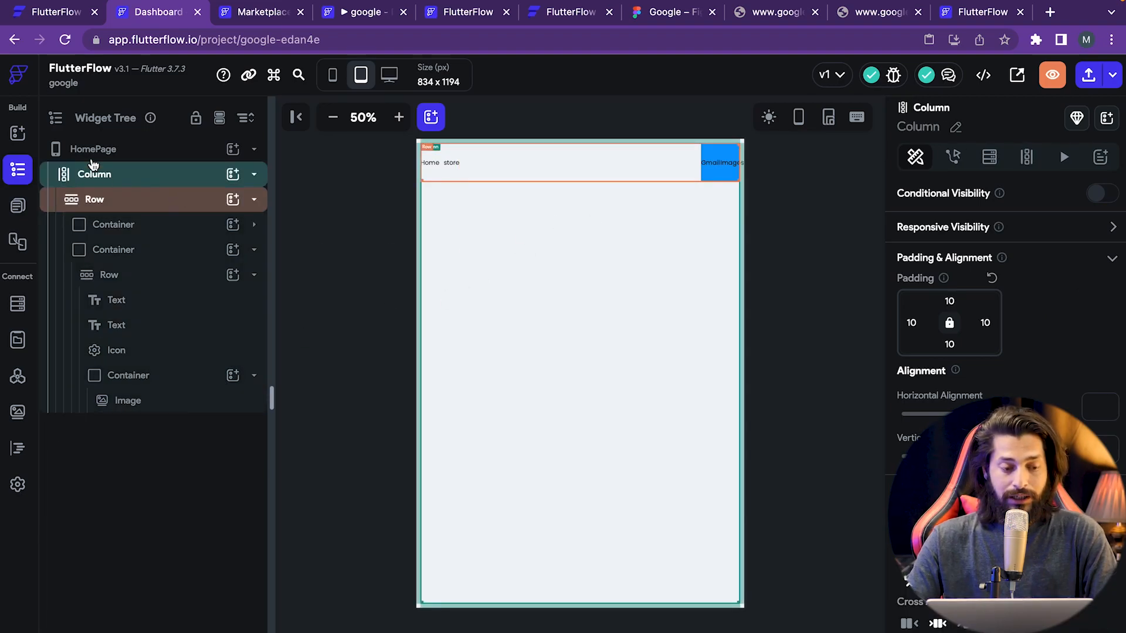
- Select the placeholder Image inside the top-right blue box and bring up its Image settings
click(17, 133)
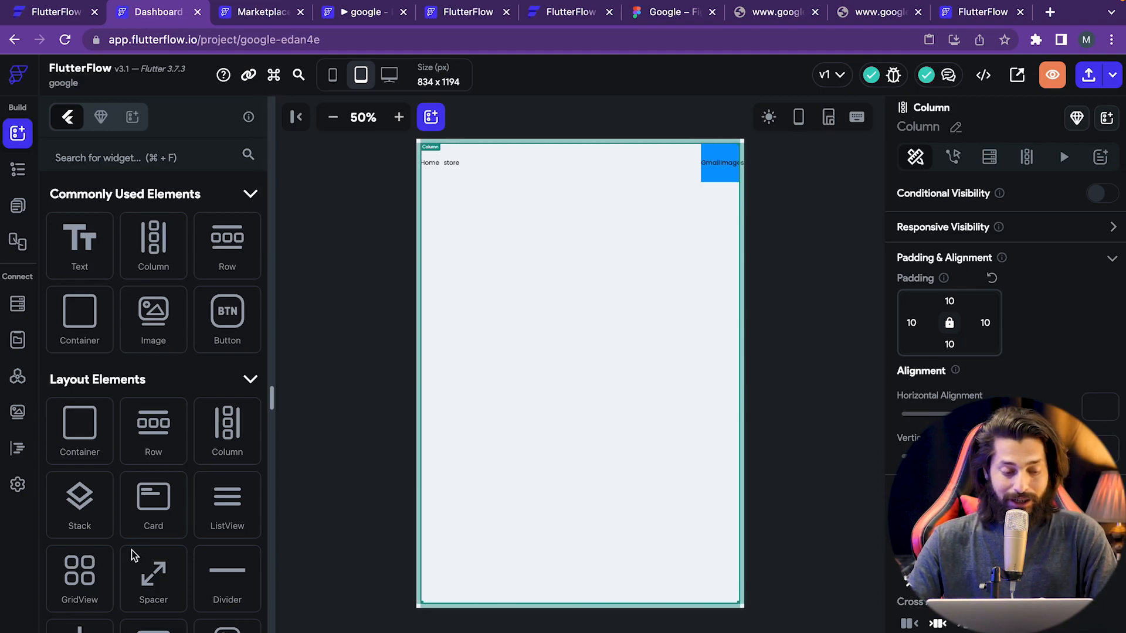
click(731, 157)
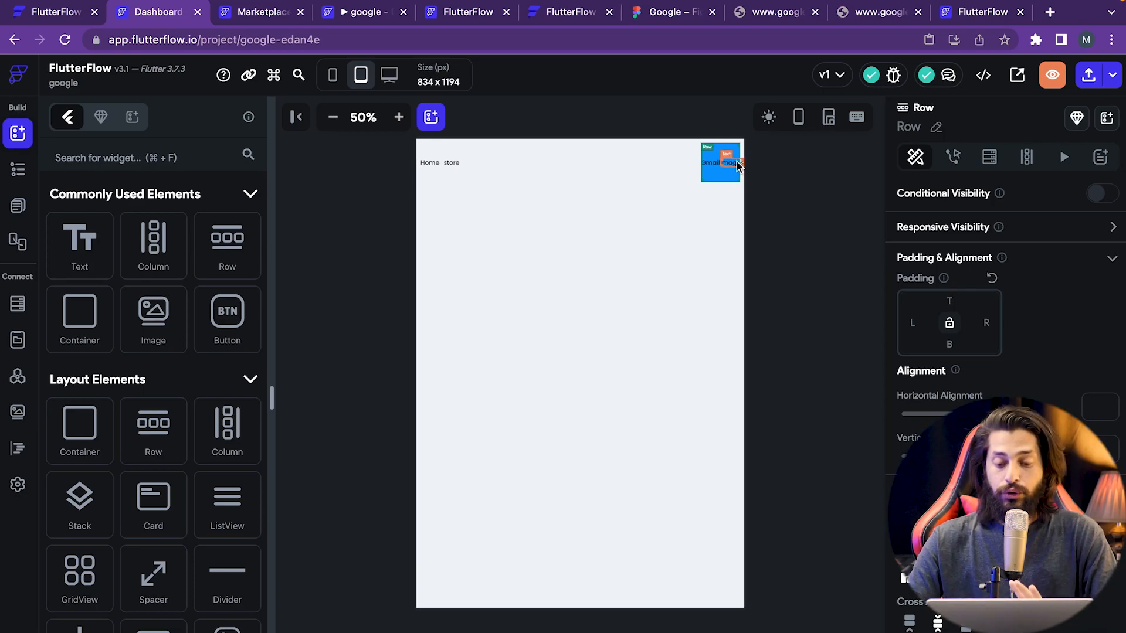
click(18, 170)
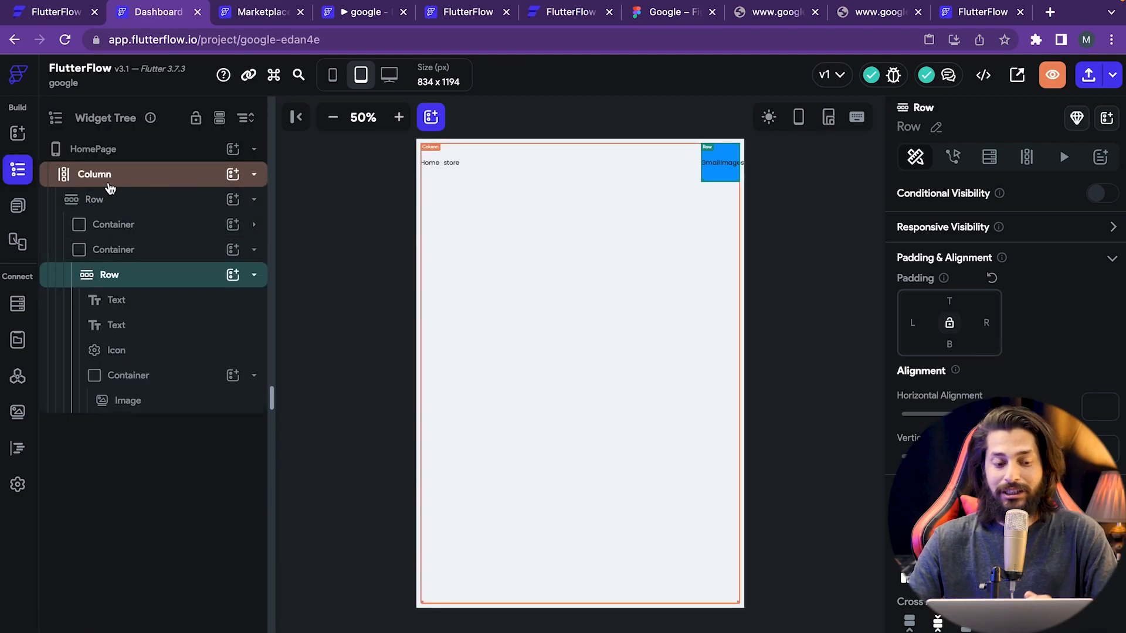
click(153, 401)
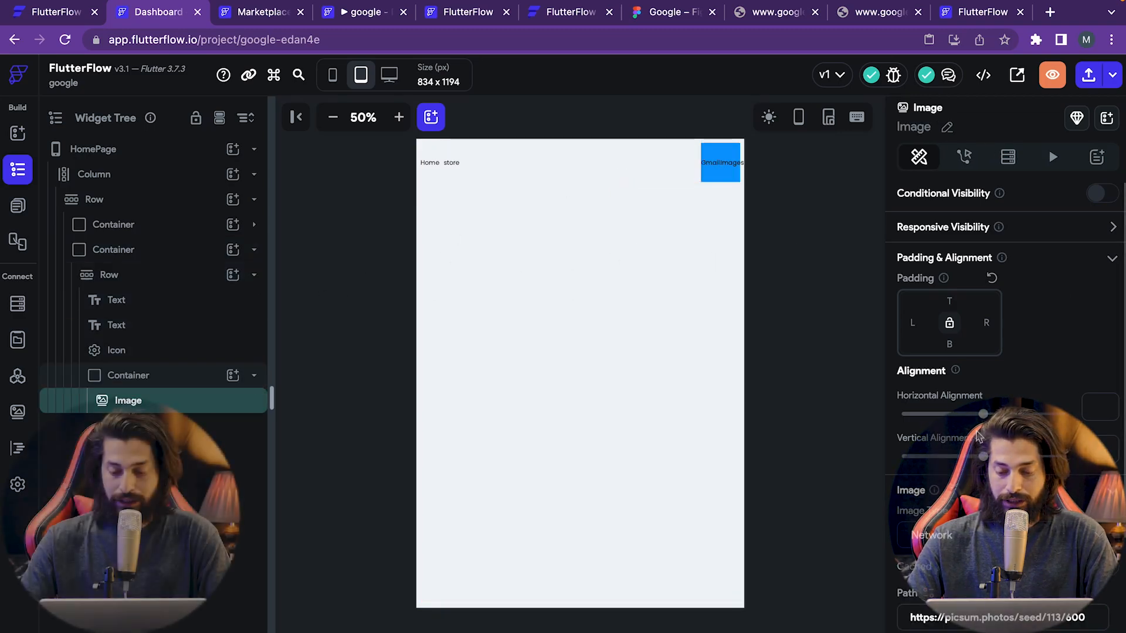
scroll(997, 548, down, 3)
scroll(1005, 513, down, 2)
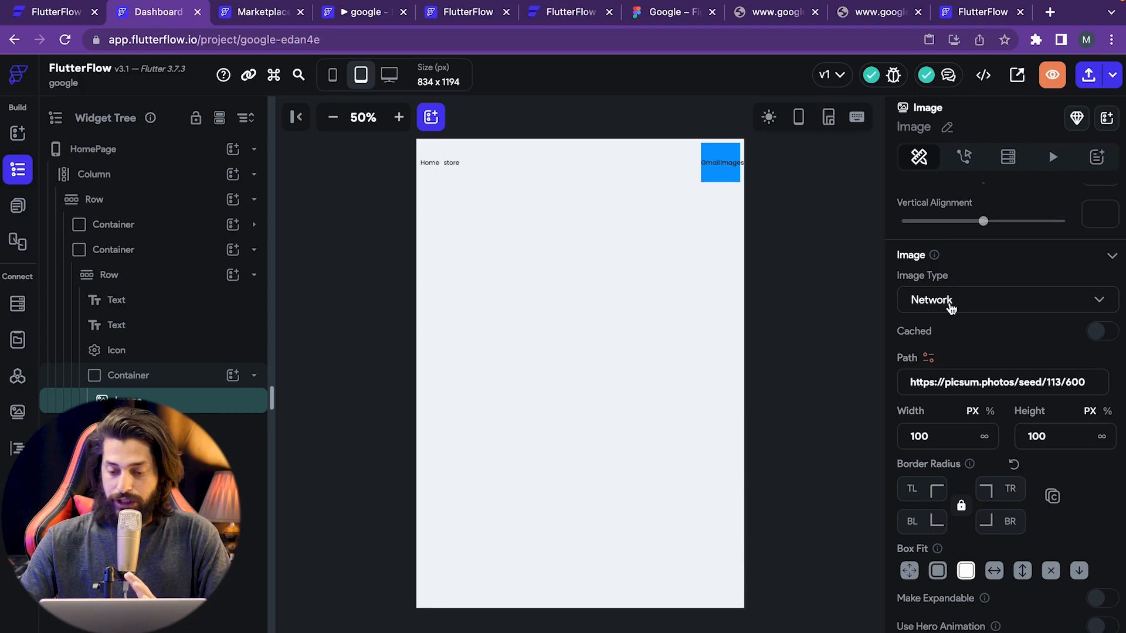
- Switch the top-right image to the Asset type using Ellipse_2.png
click(1013, 310)
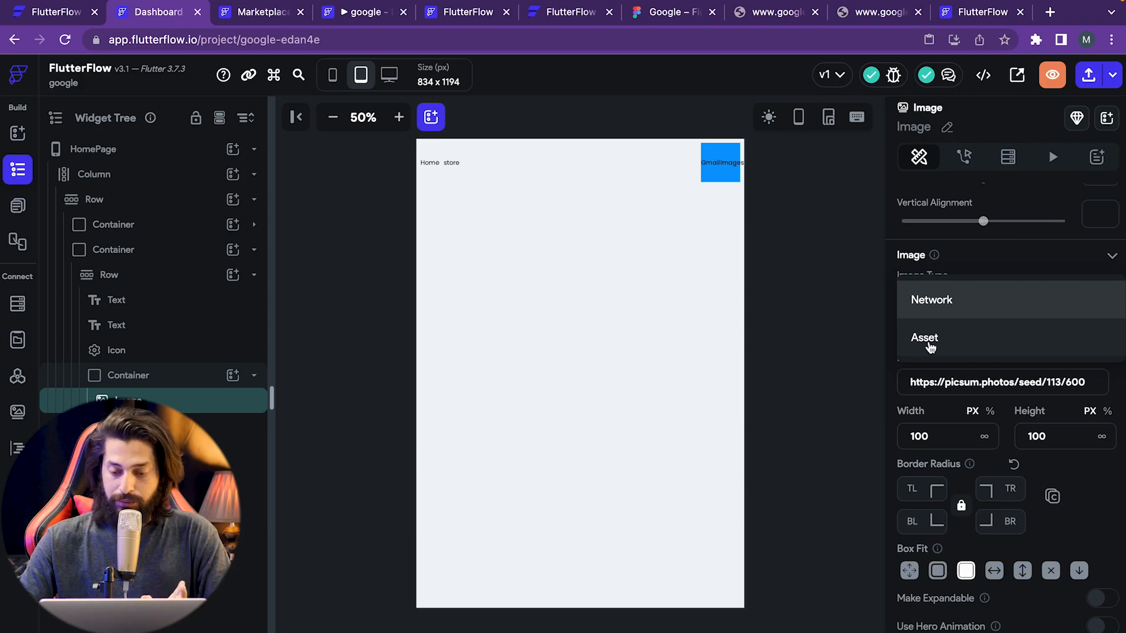
click(929, 346)
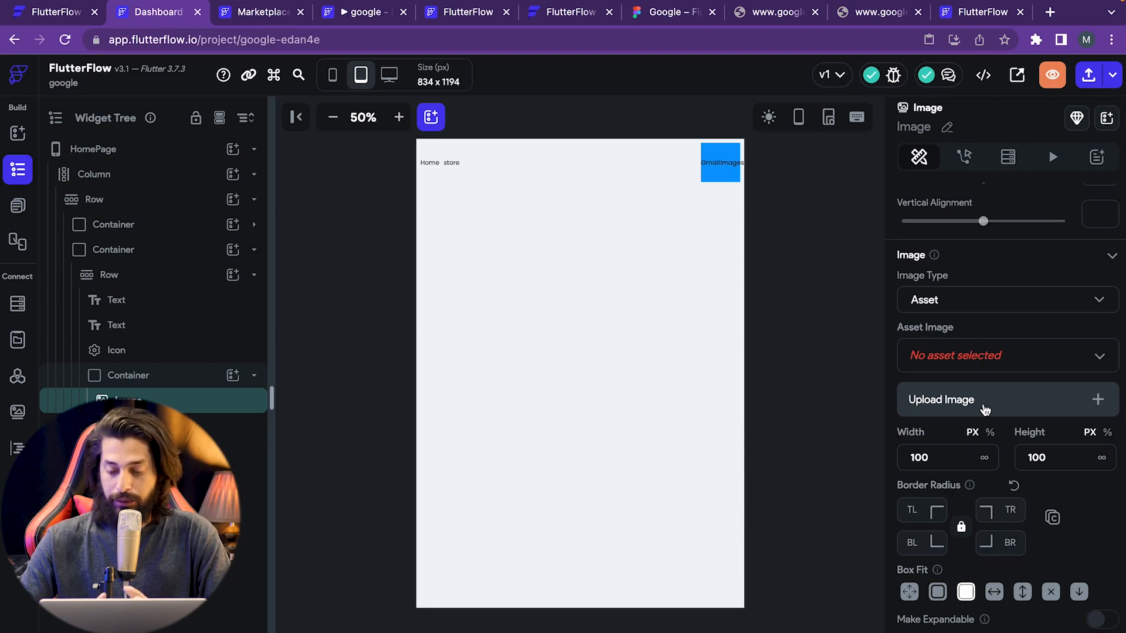
click(941, 367)
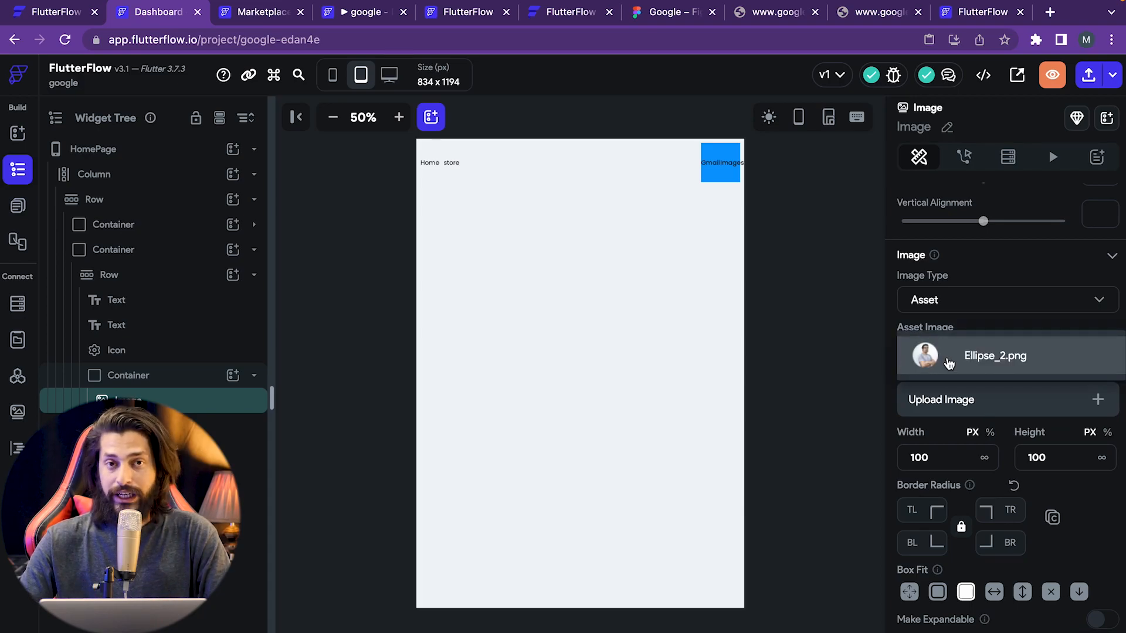
click(950, 363)
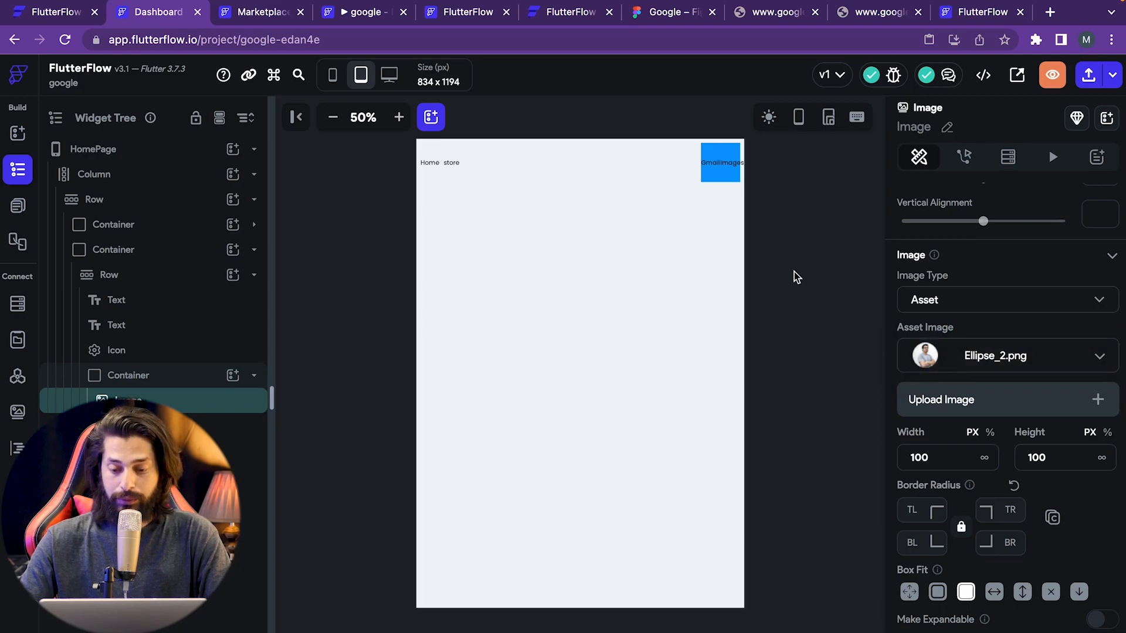
click(782, 320)
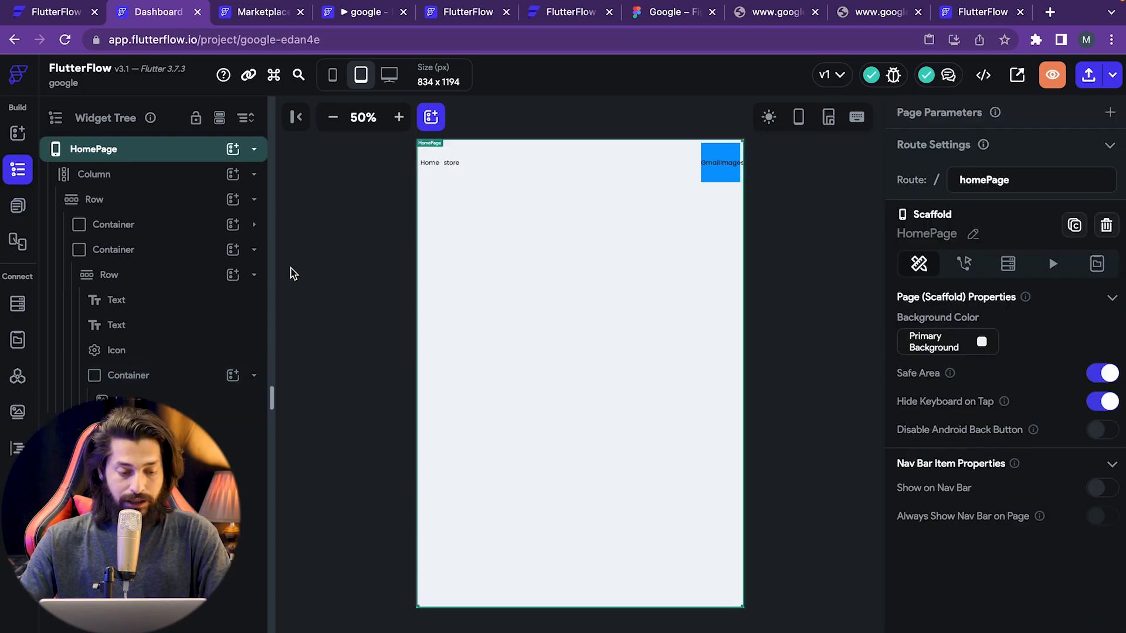
- Clear the blue fill colour from the top-right Container
click(109, 376)
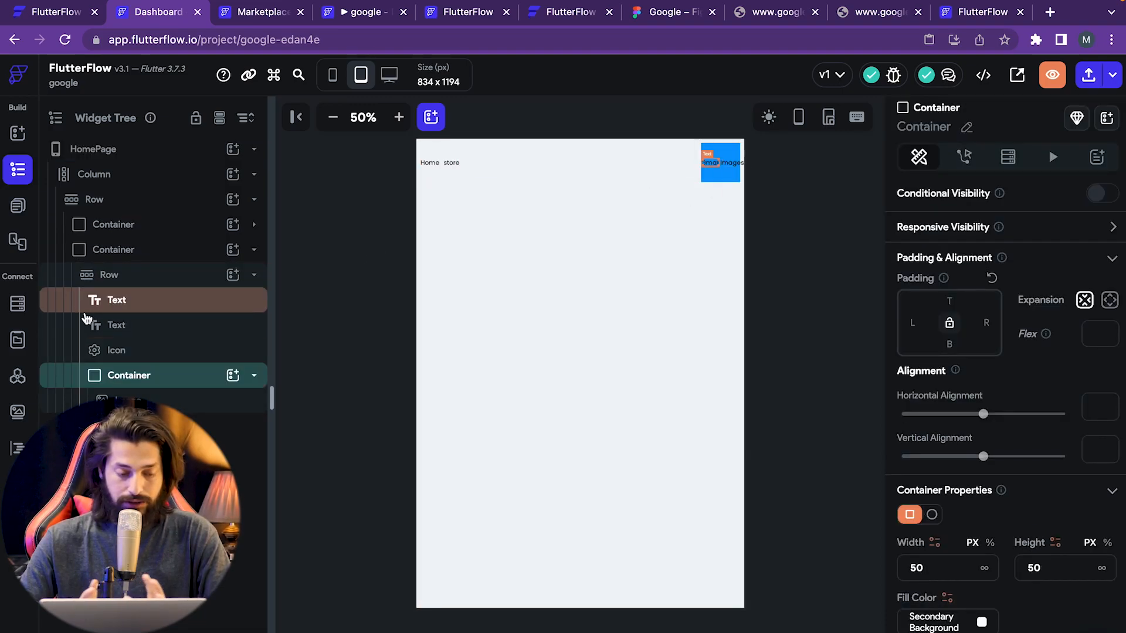
click(135, 300)
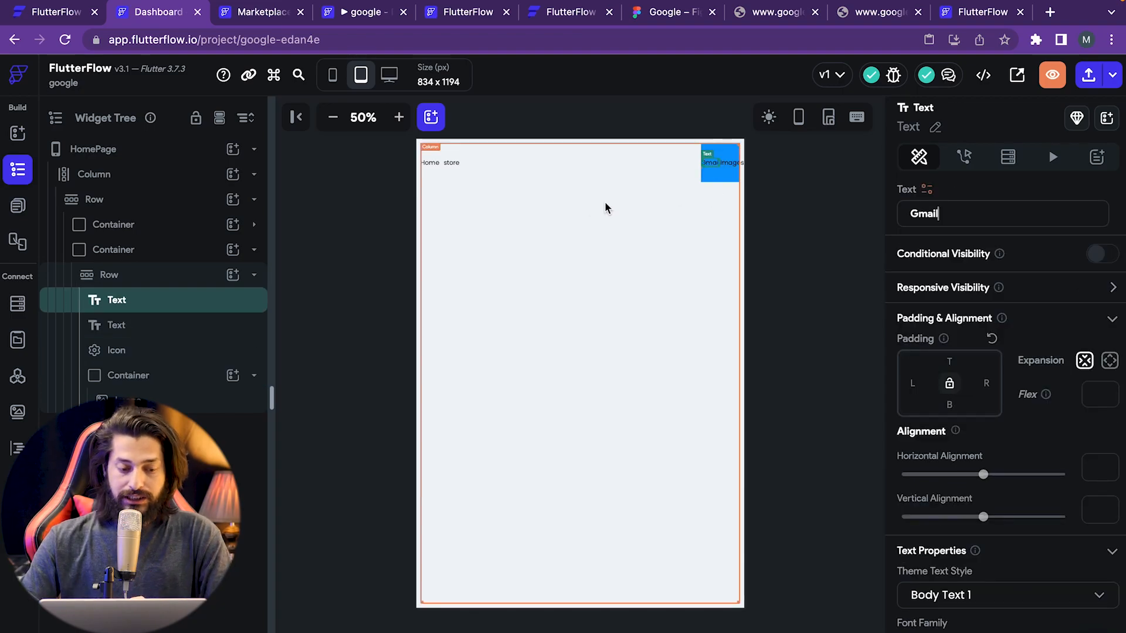
click(129, 252)
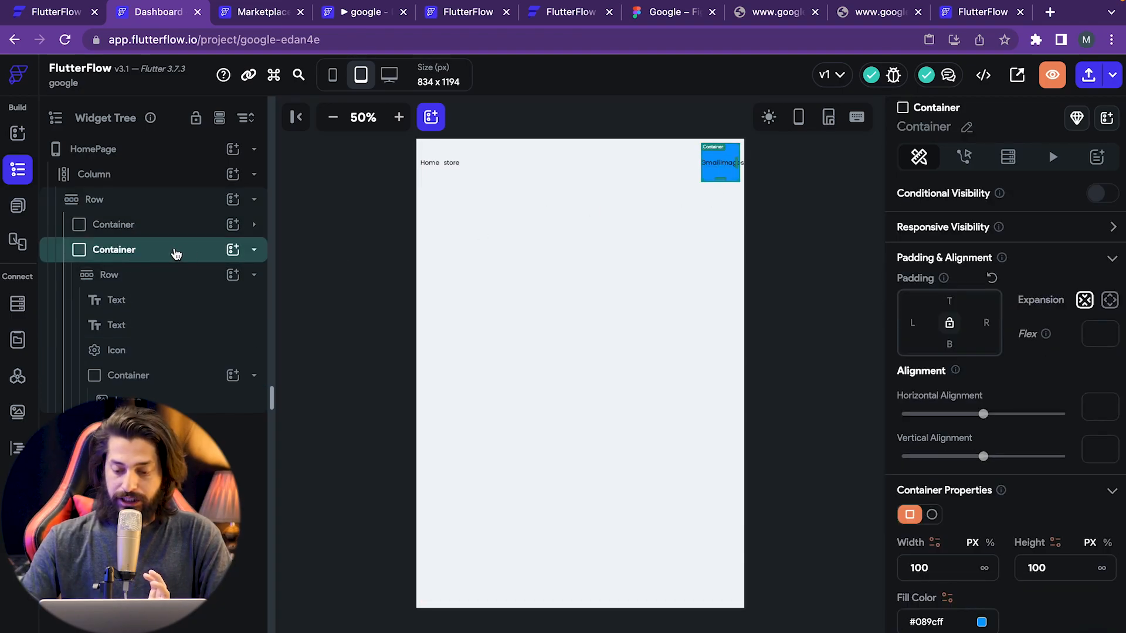
scroll(1055, 486, down, 1)
scroll(1035, 535, down, 4)
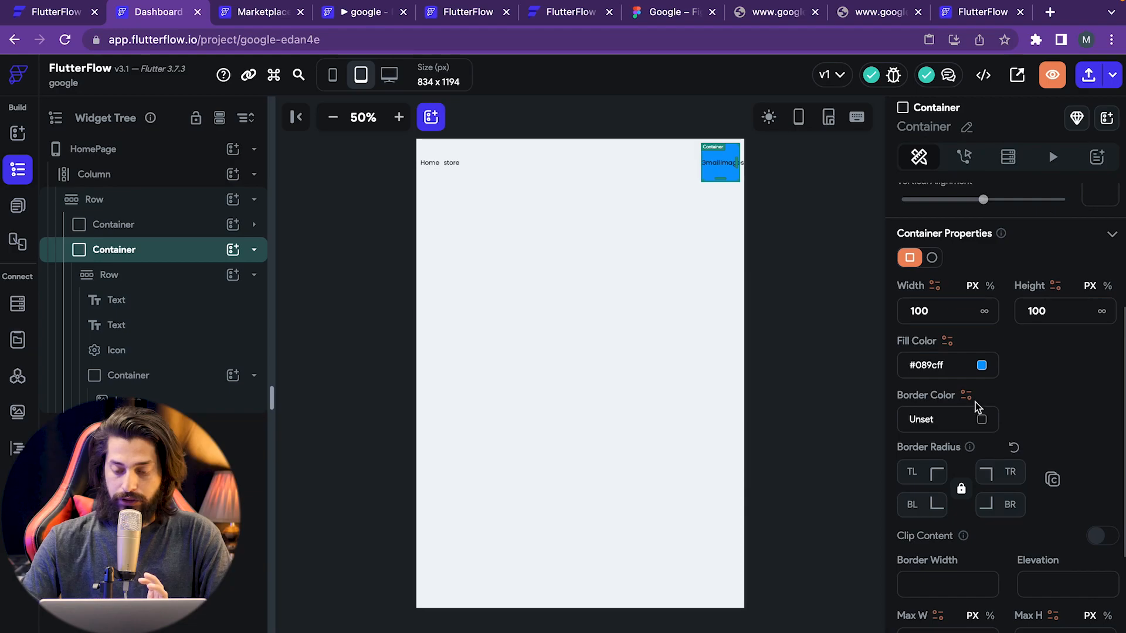
click(982, 364)
click(617, 555)
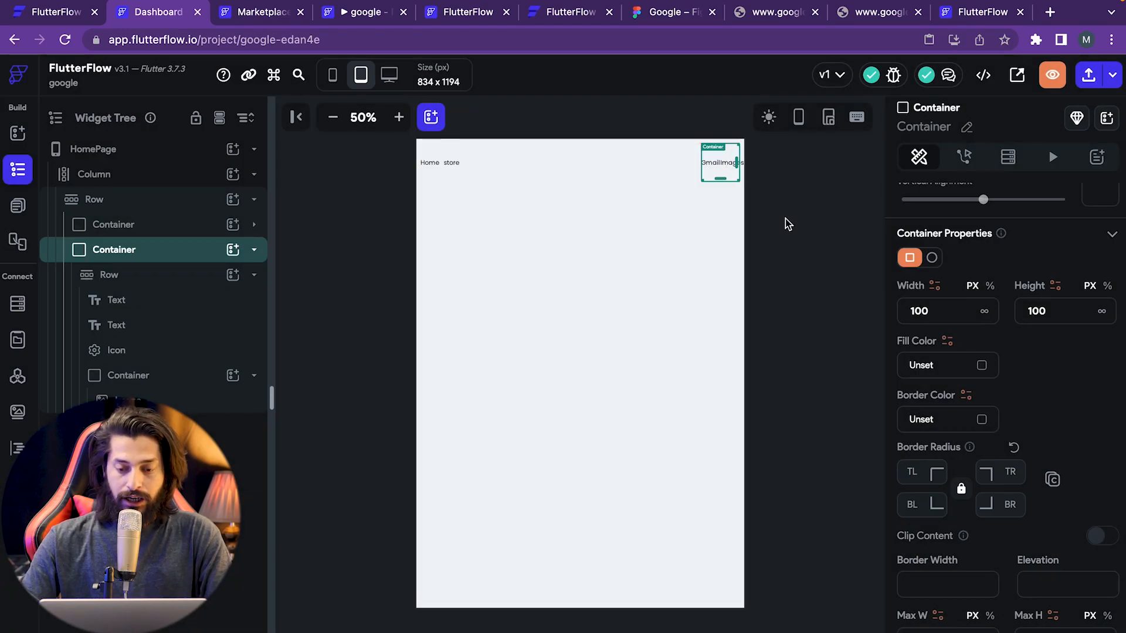
click(743, 170)
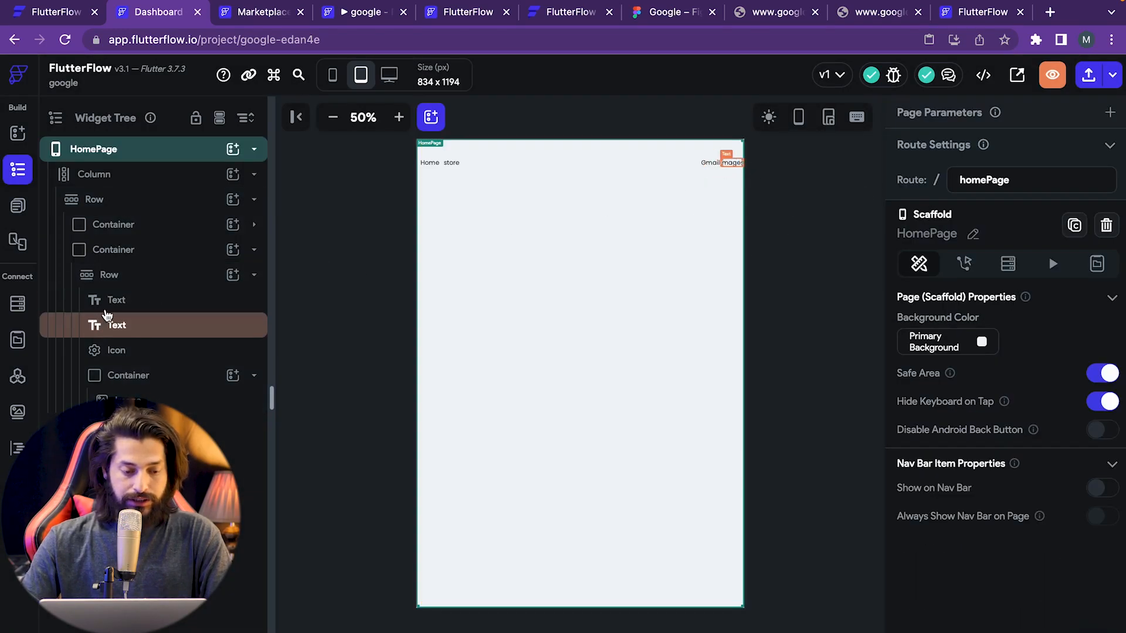
- Give the Images text a right padding of 40
click(117, 299)
click(987, 382)
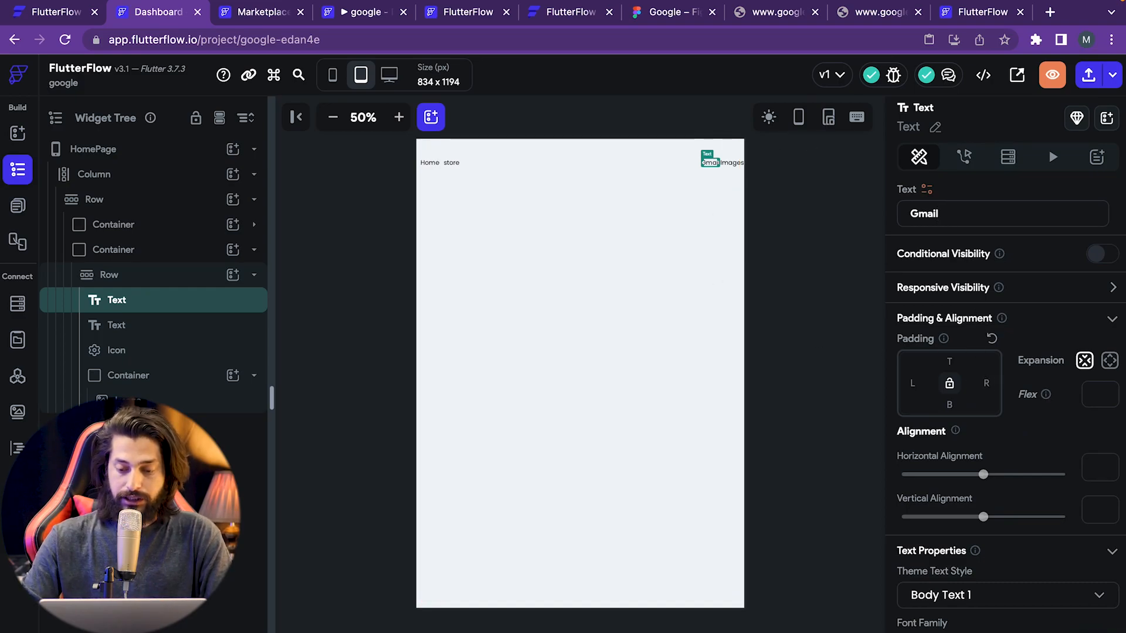
click(831, 314)
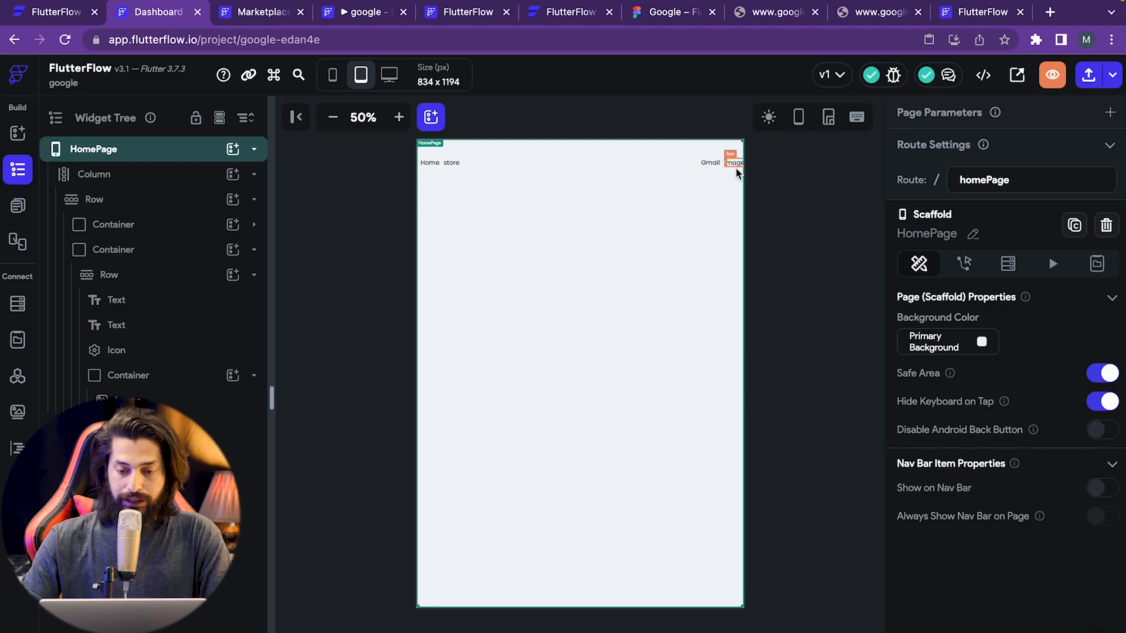
click(141, 326)
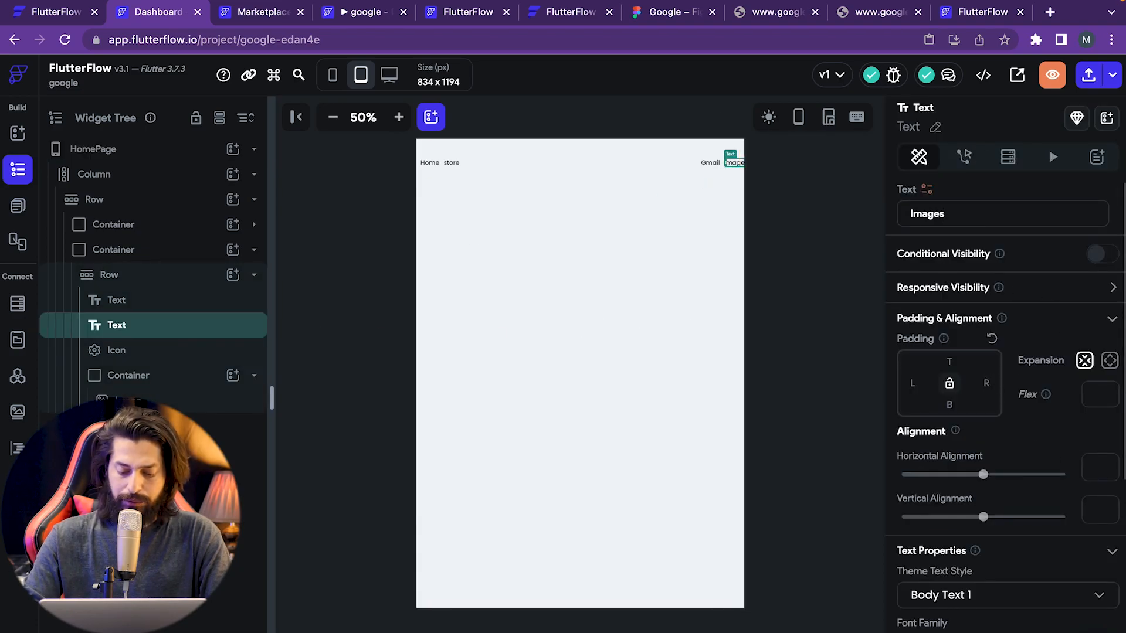
text(40)
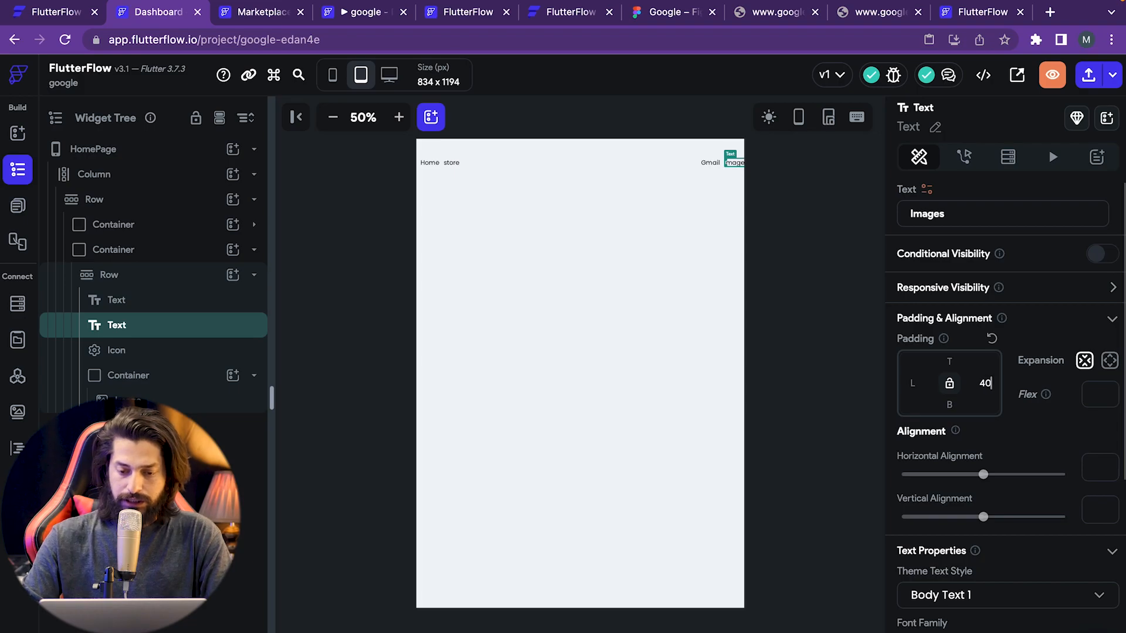
click(854, 552)
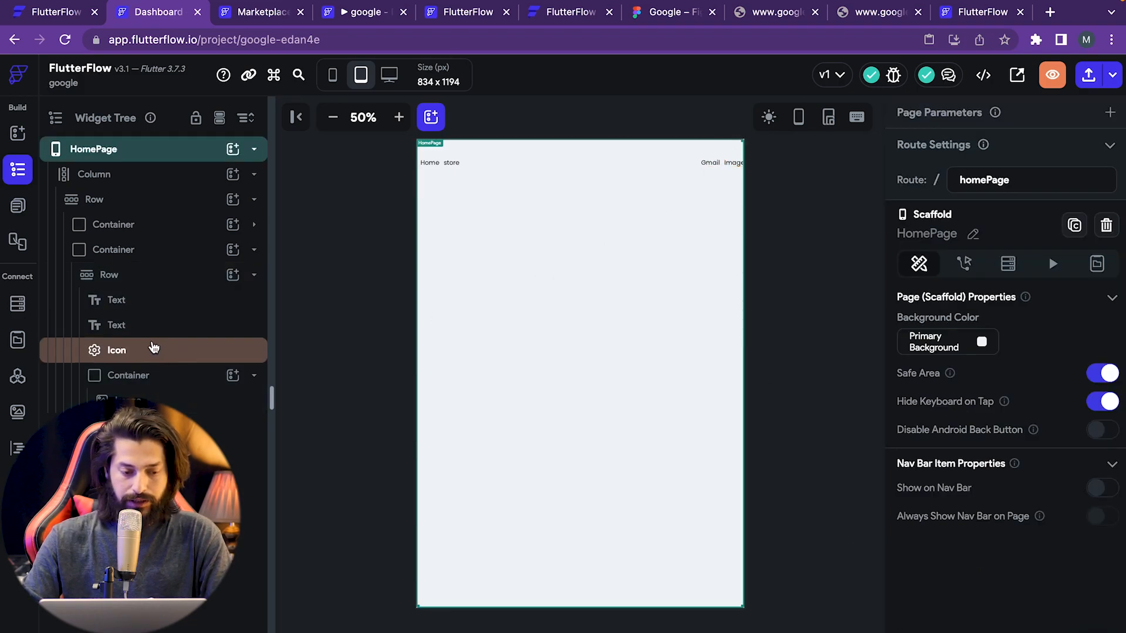
click(146, 325)
click(176, 349)
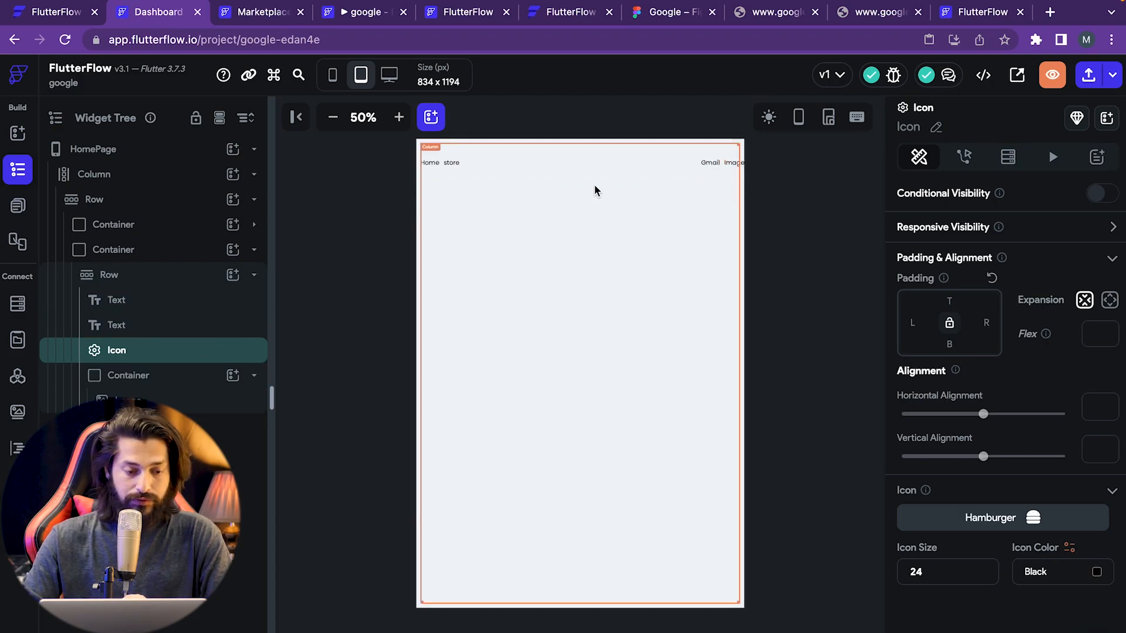
- Delete the top-right Container's fixed Width so it fits Gmail, Images, menu icon and avatar
click(721, 173)
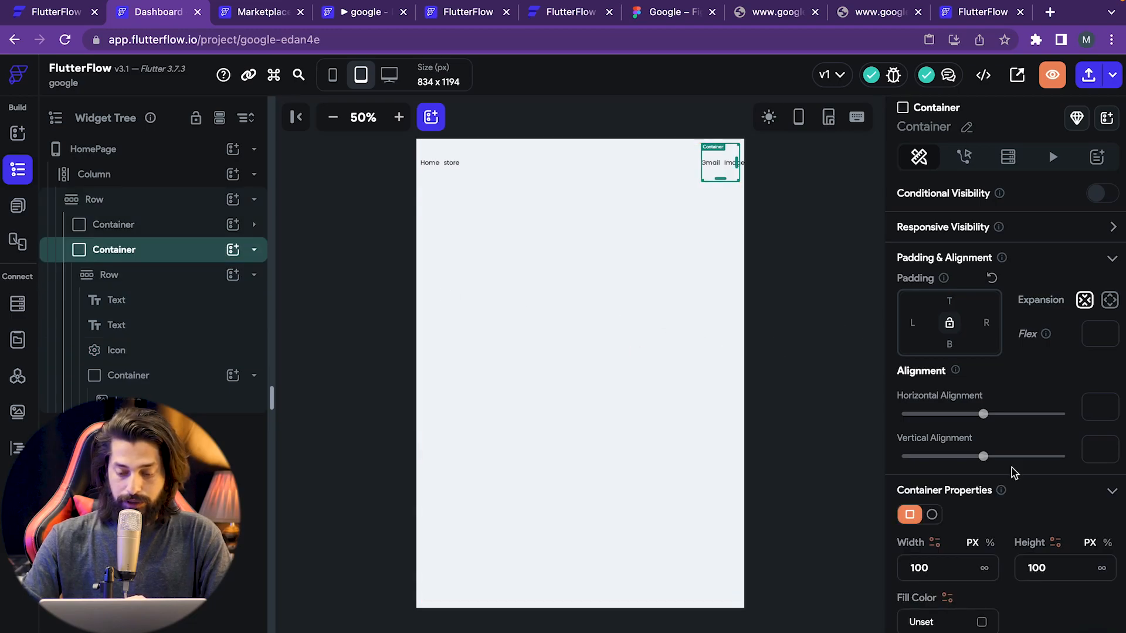
scroll(1008, 598, down, 2)
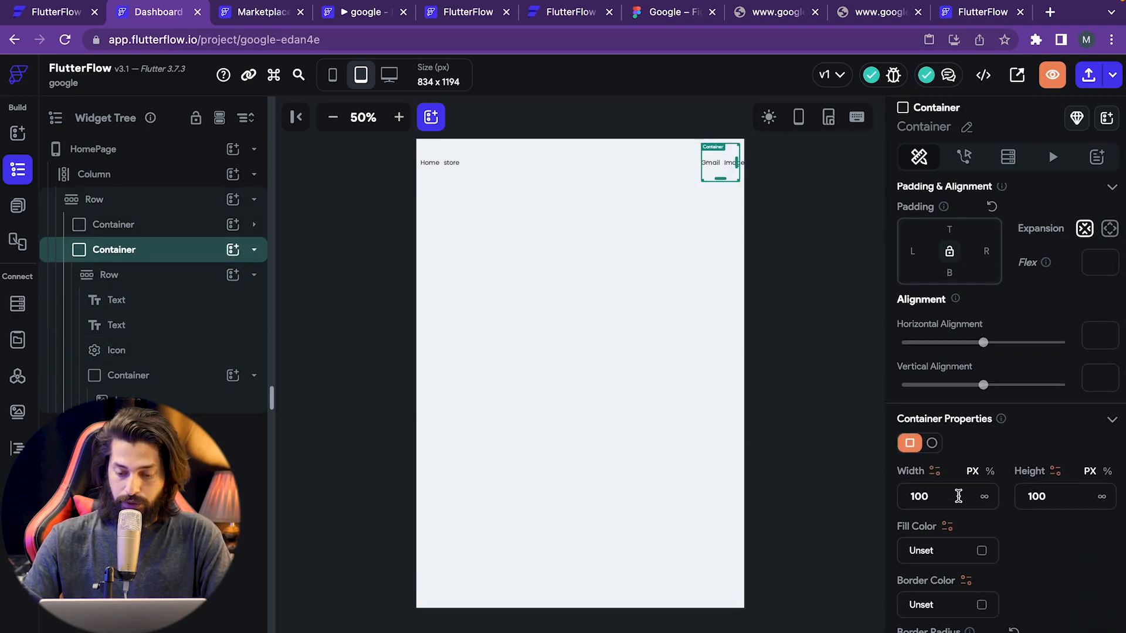
key(BackSpace)
key(BackSpace)
key(BackSpace)
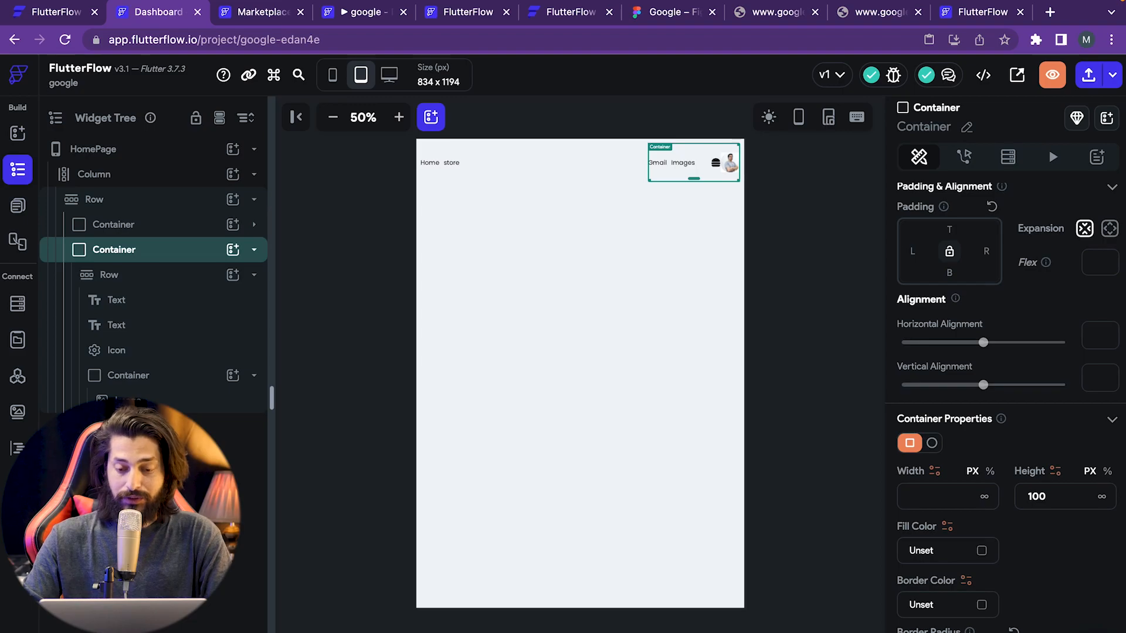
click(790, 470)
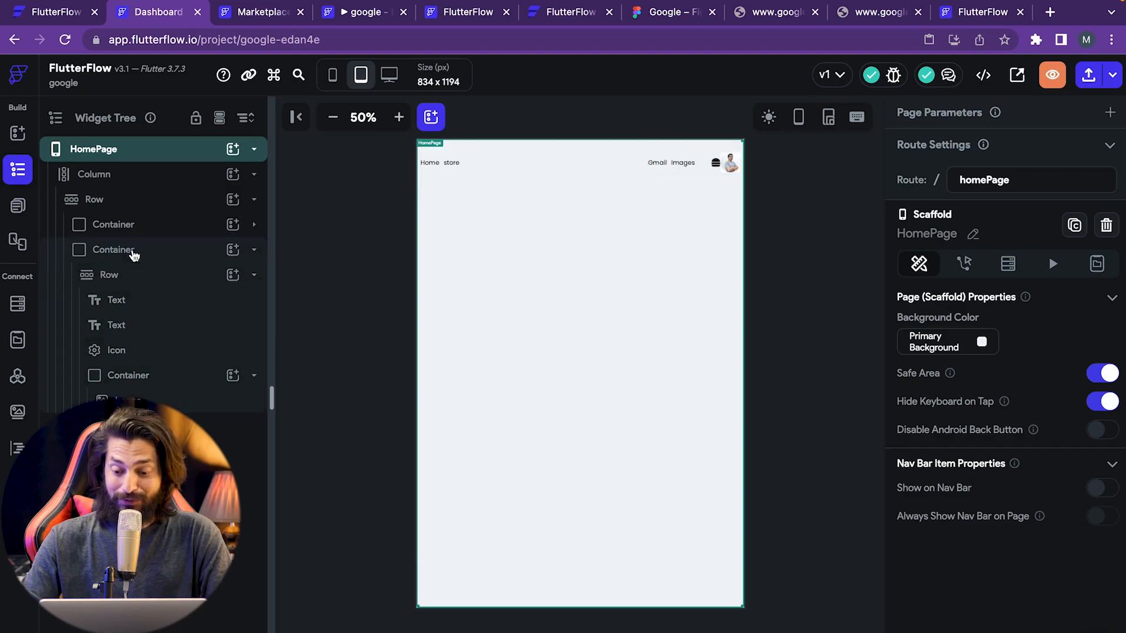
click(130, 251)
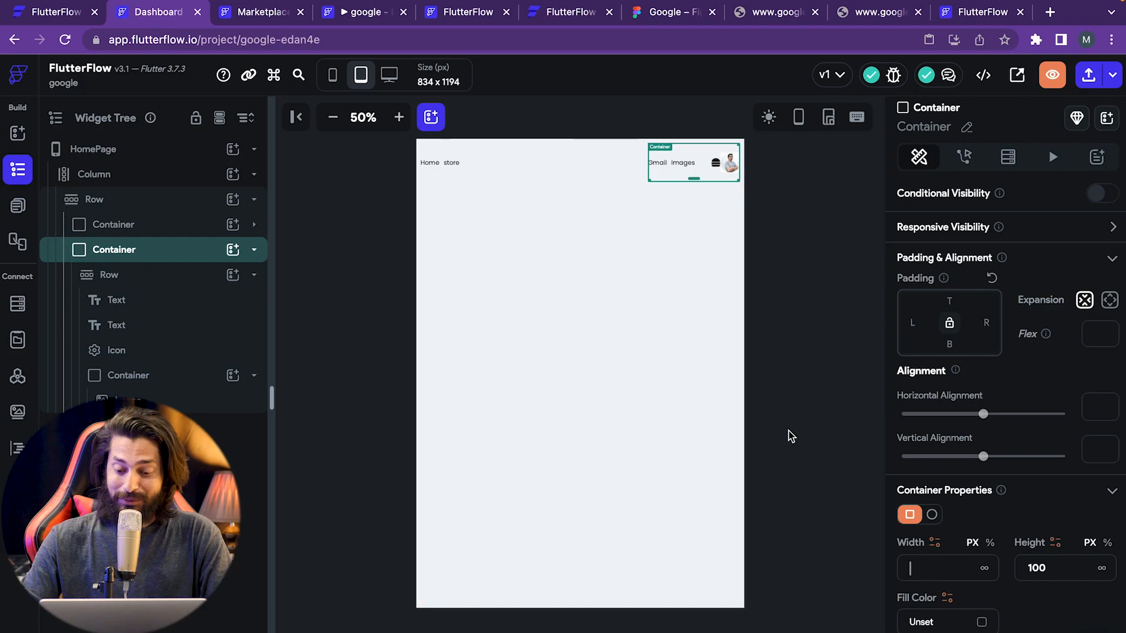
click(724, 142)
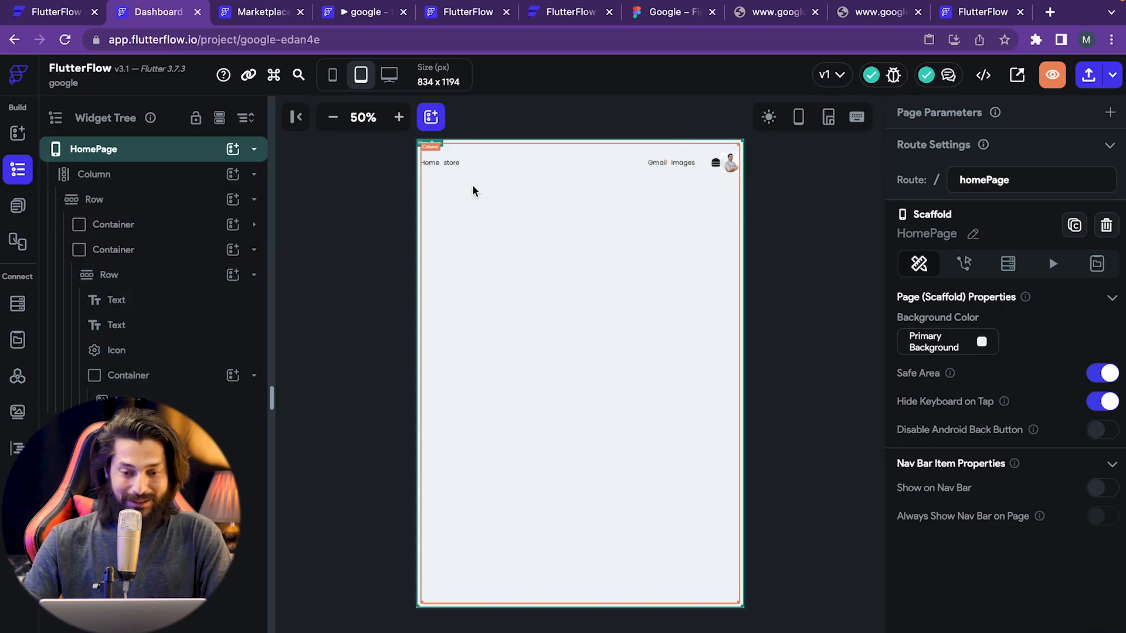
- Compare the header with the Figma mockup, then select the menu icon
click(675, 13)
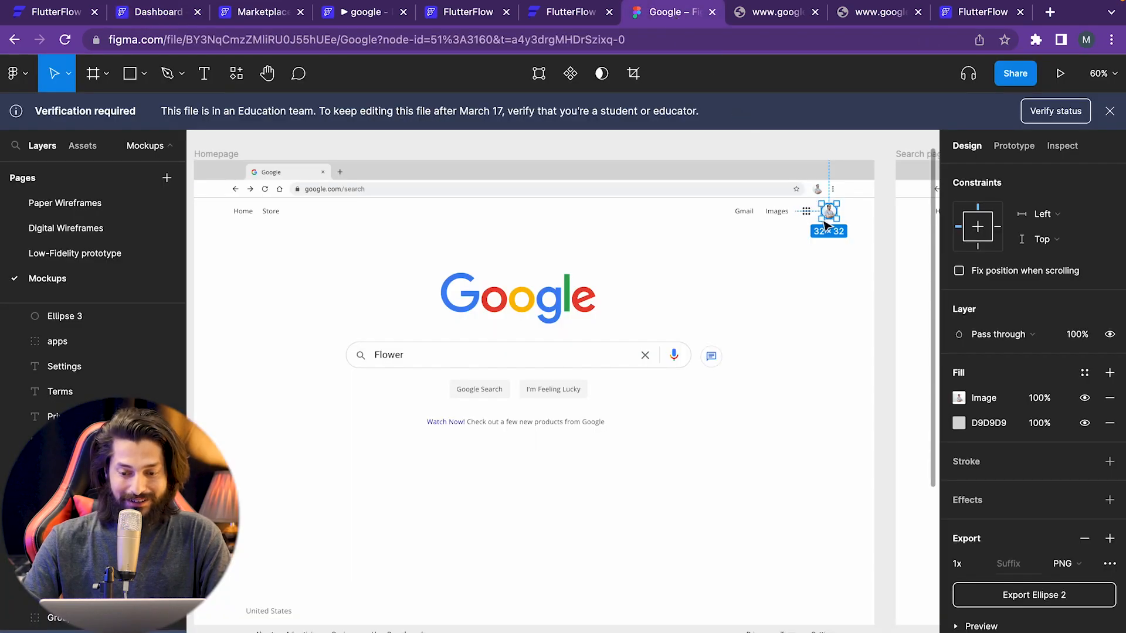
click(156, 17)
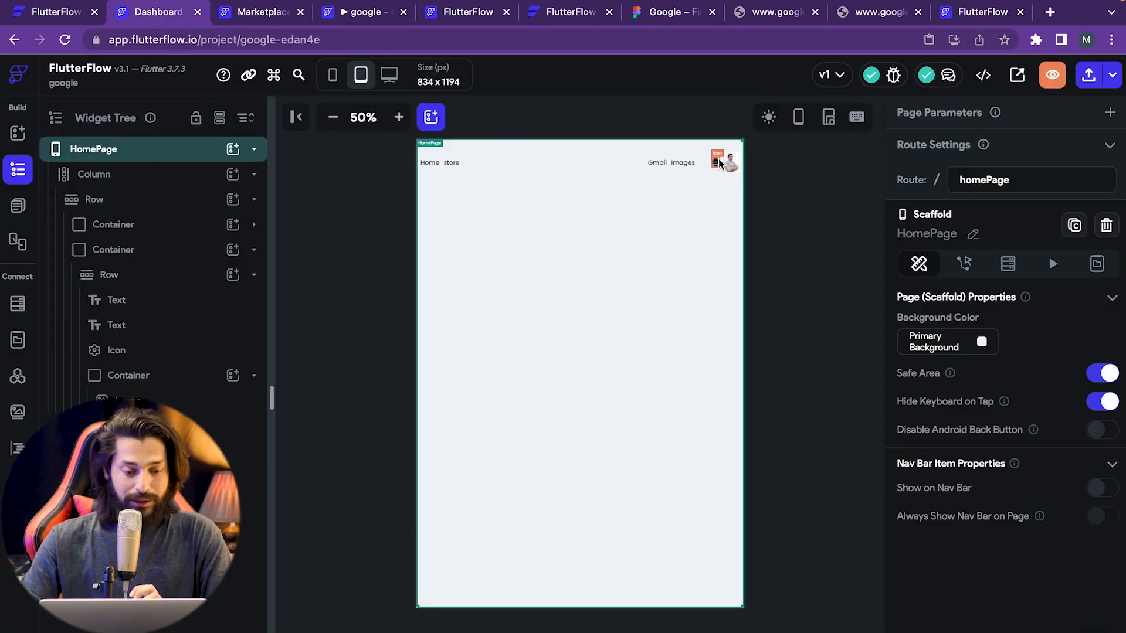
click(719, 162)
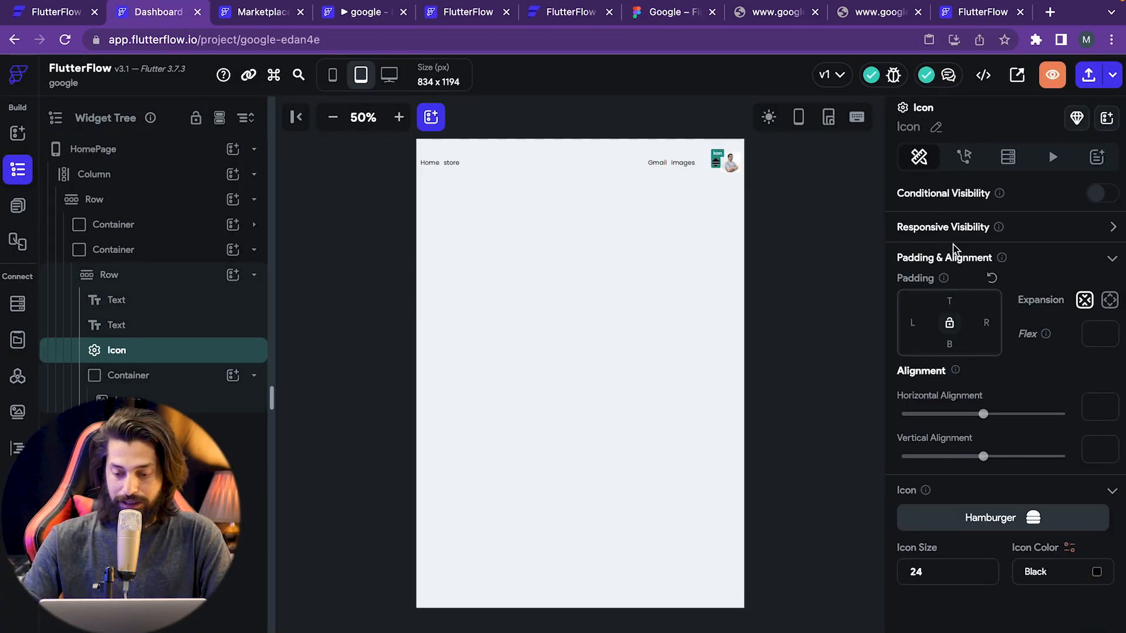
- Reduce the Images text's right padding from 40 to 10
click(986, 323)
text(10)
click(813, 326)
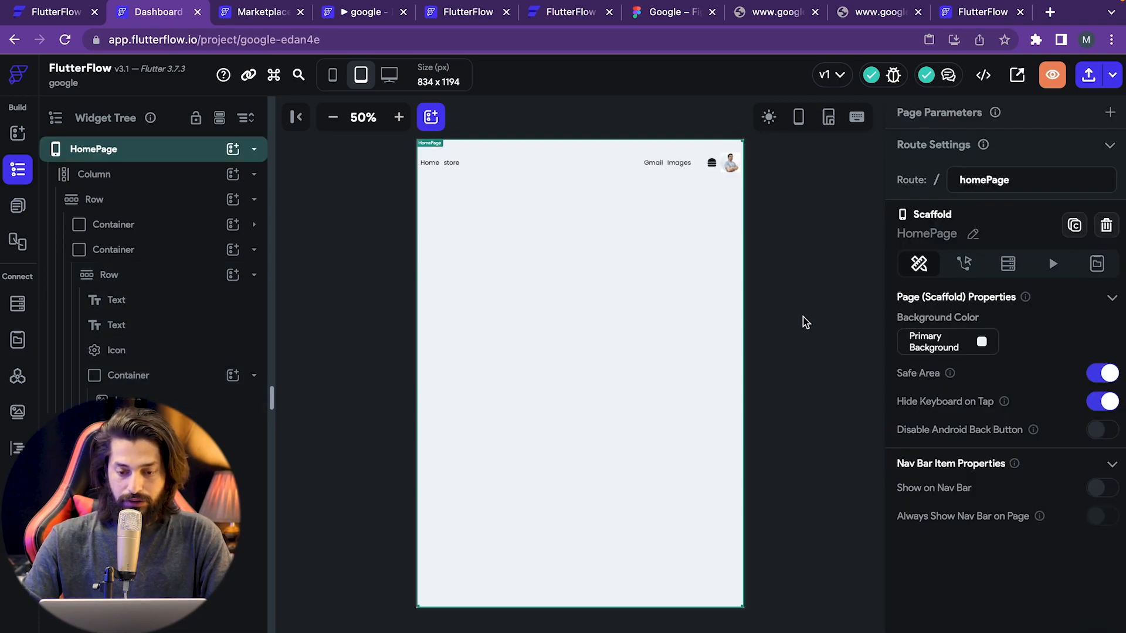
click(681, 166)
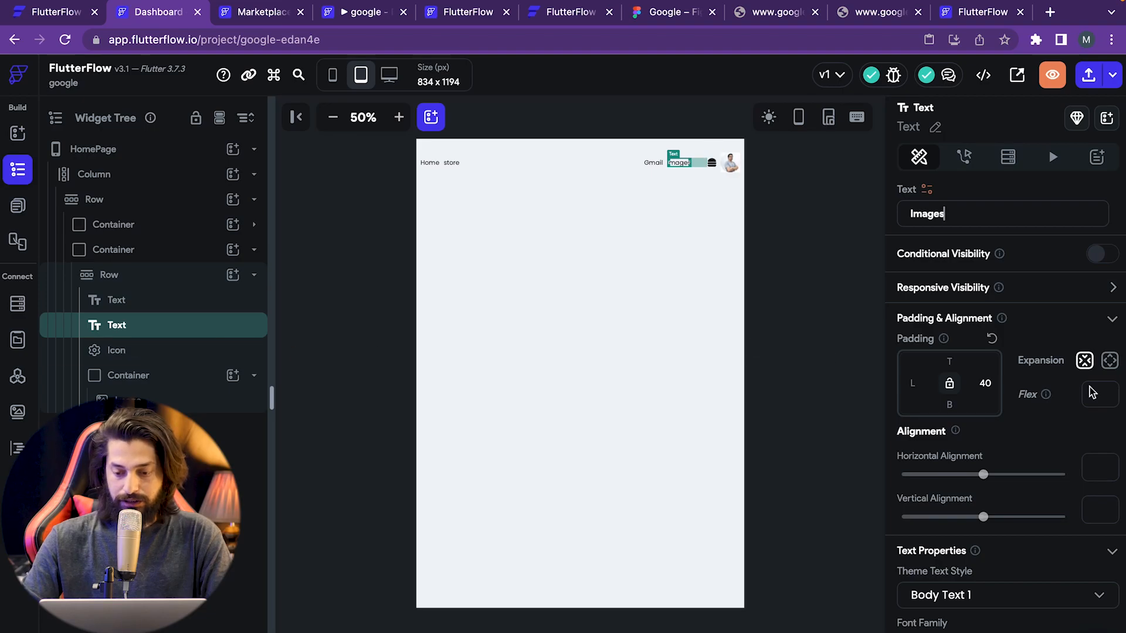
key(BackSpace)
key(BackSpace)
text(10)
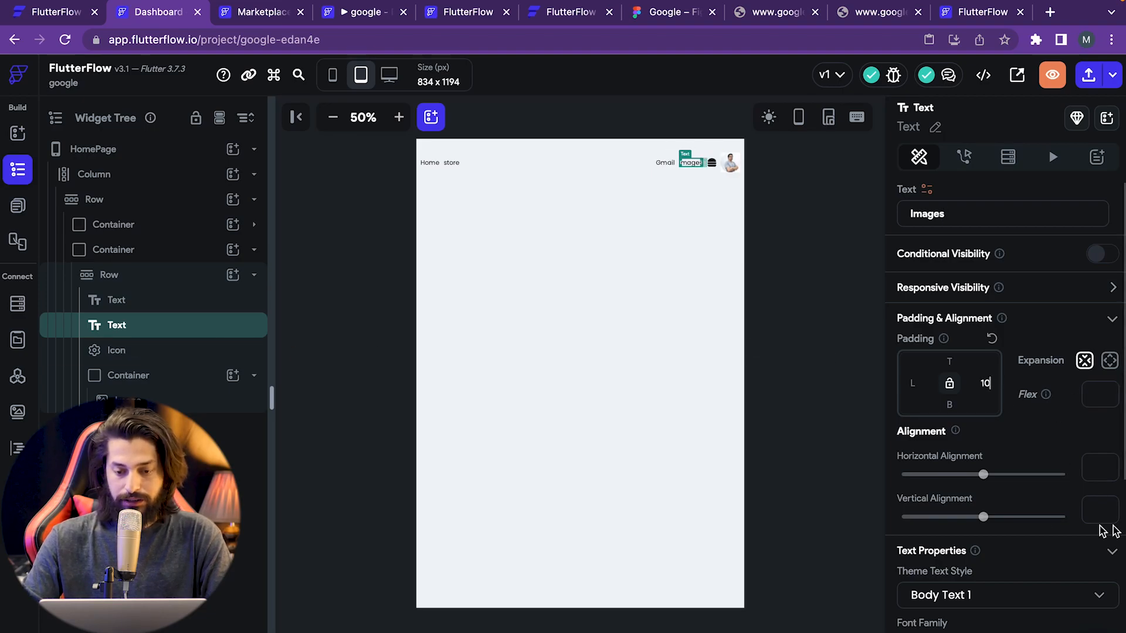
click(761, 165)
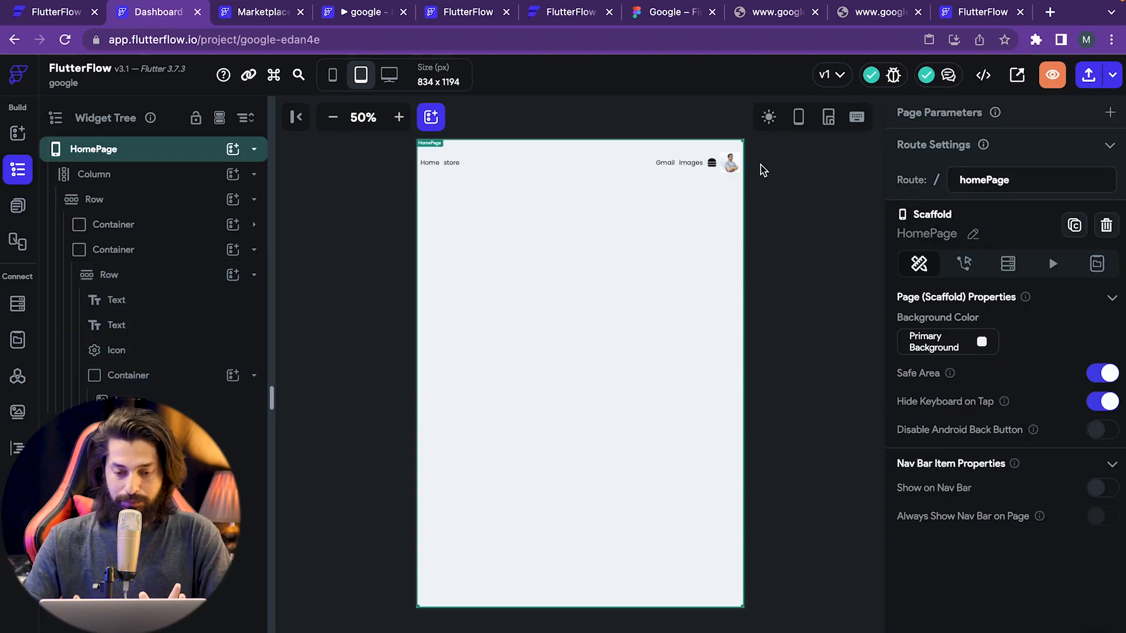
click(655, 13)
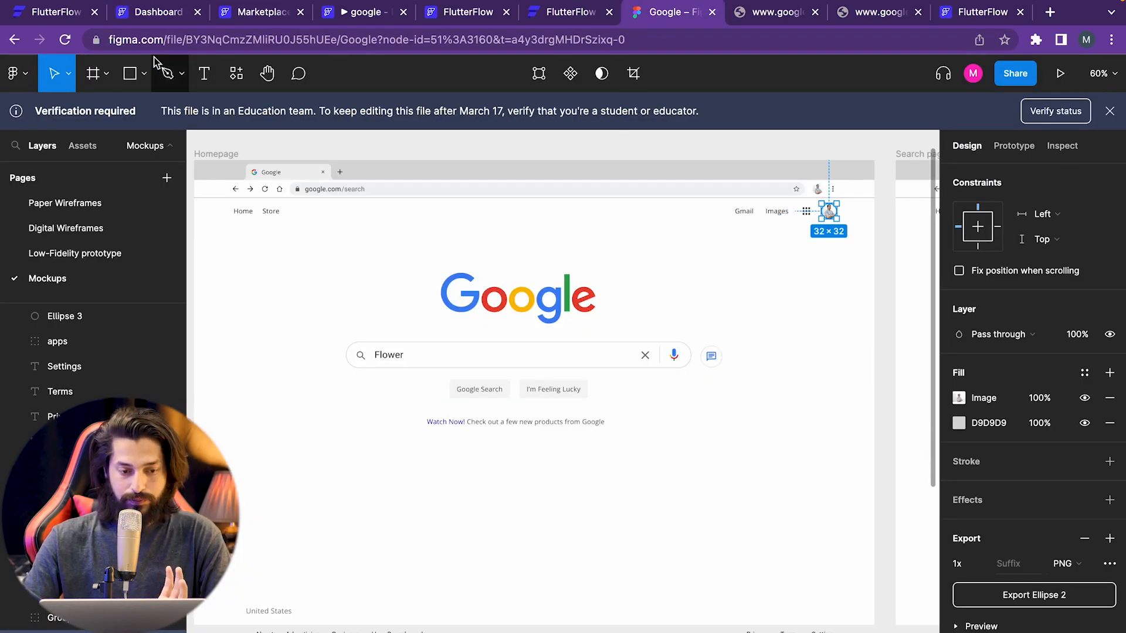
- Select the Google logo in Figma, then add and remove two drop shadows
click(159, 5)
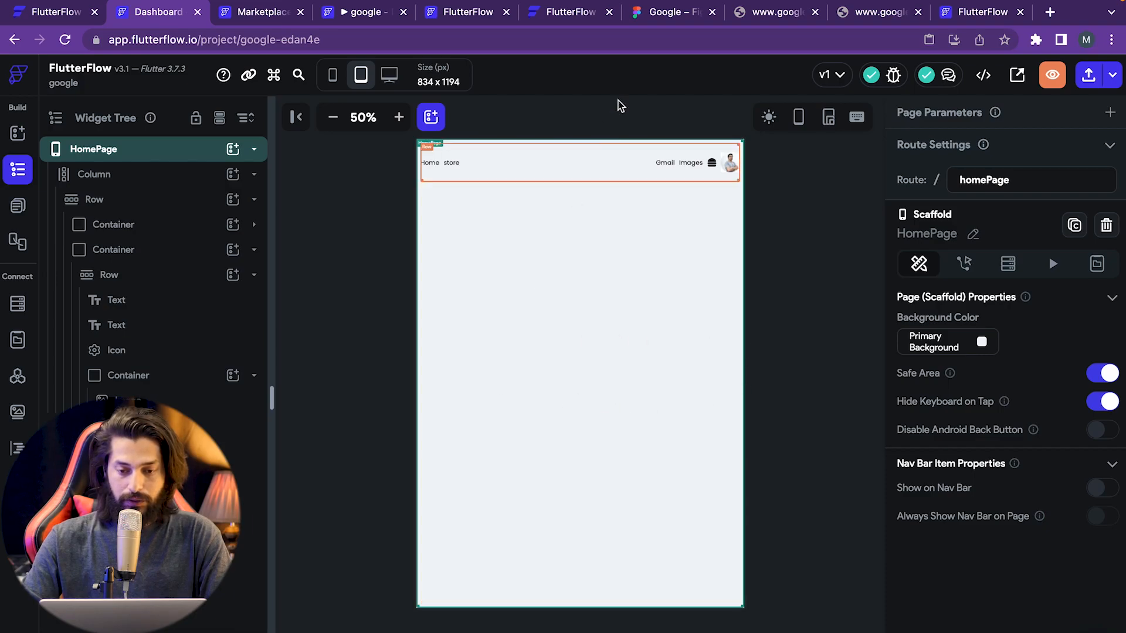
click(662, 12)
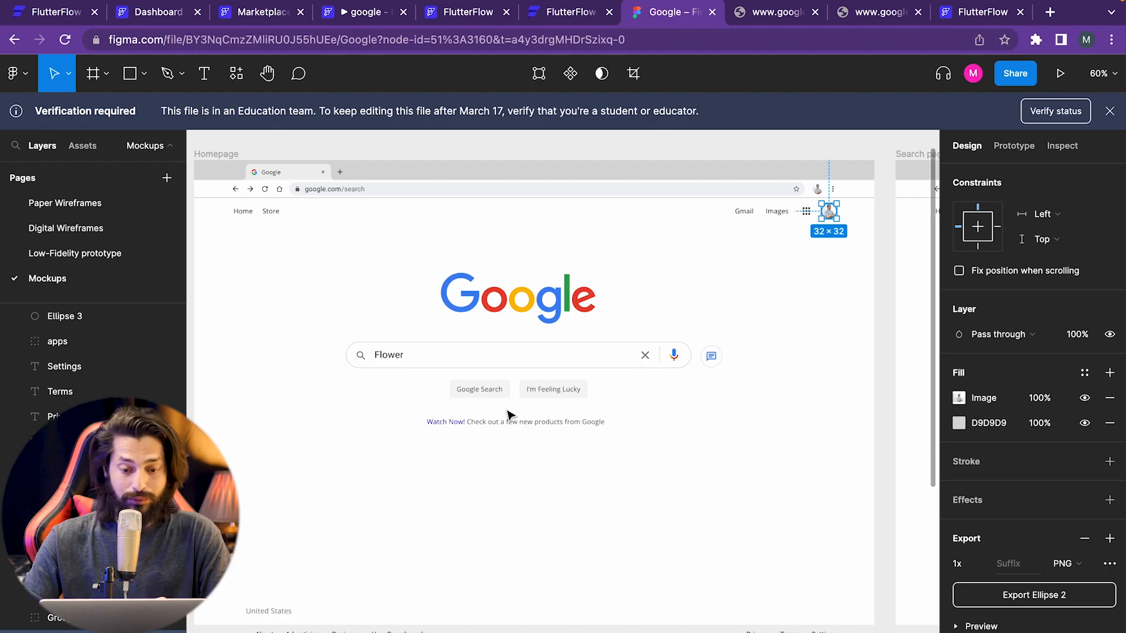
click(490, 297)
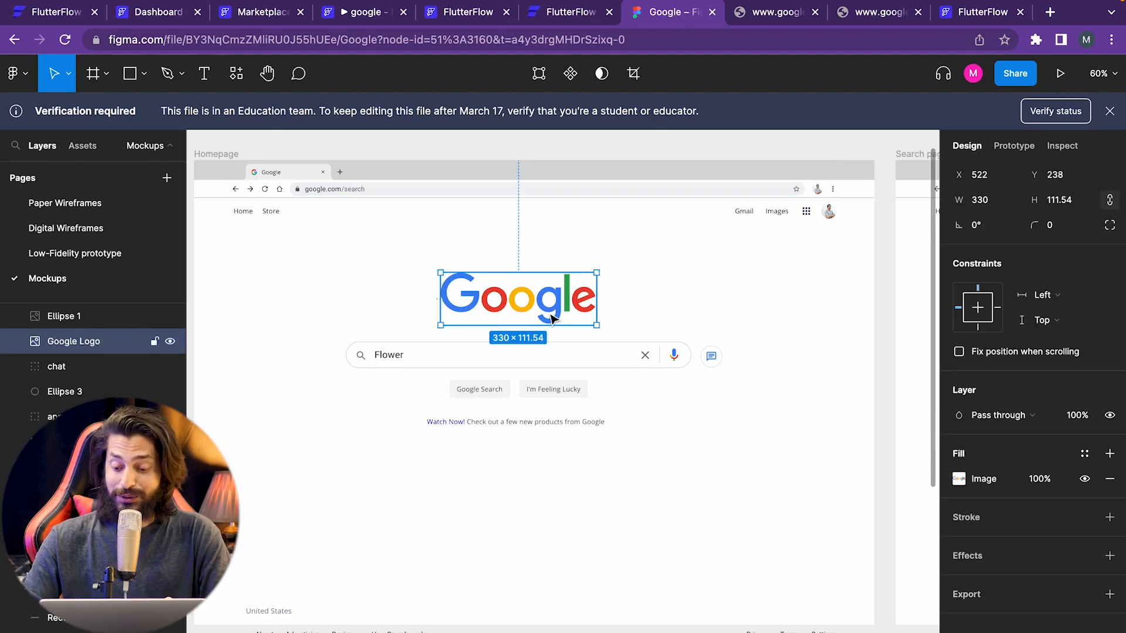
click(1110, 556)
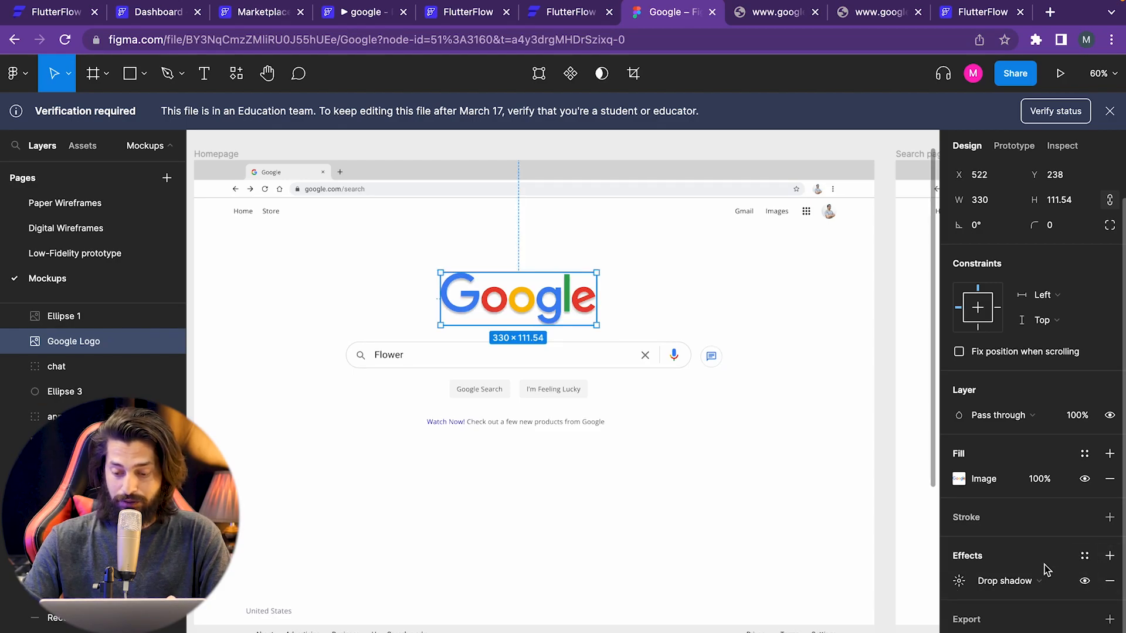
click(1109, 557)
scroll(1005, 553, down, 1)
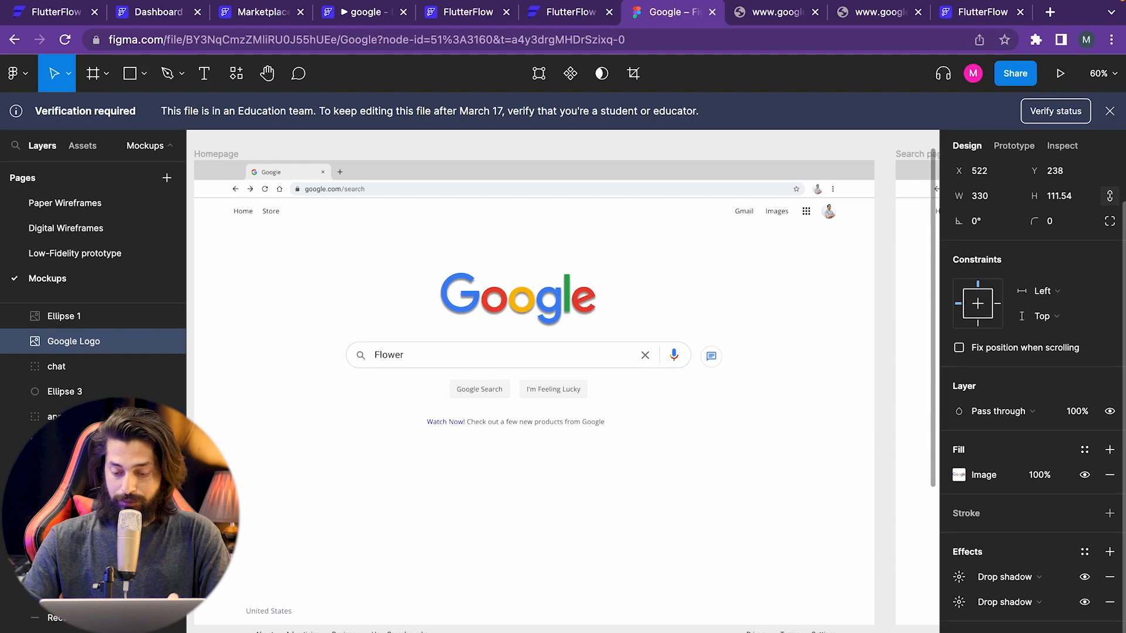
click(1108, 577)
click(1108, 578)
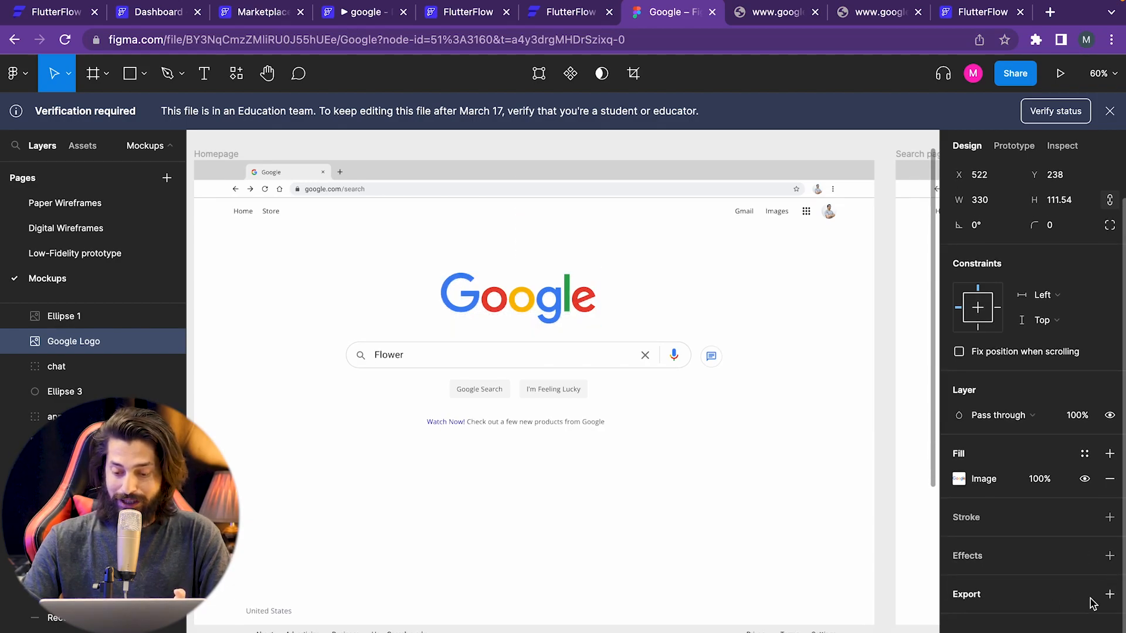
- Add a 1x PNG export setting to the Google logo
click(1109, 594)
scroll(1102, 598, down, 2)
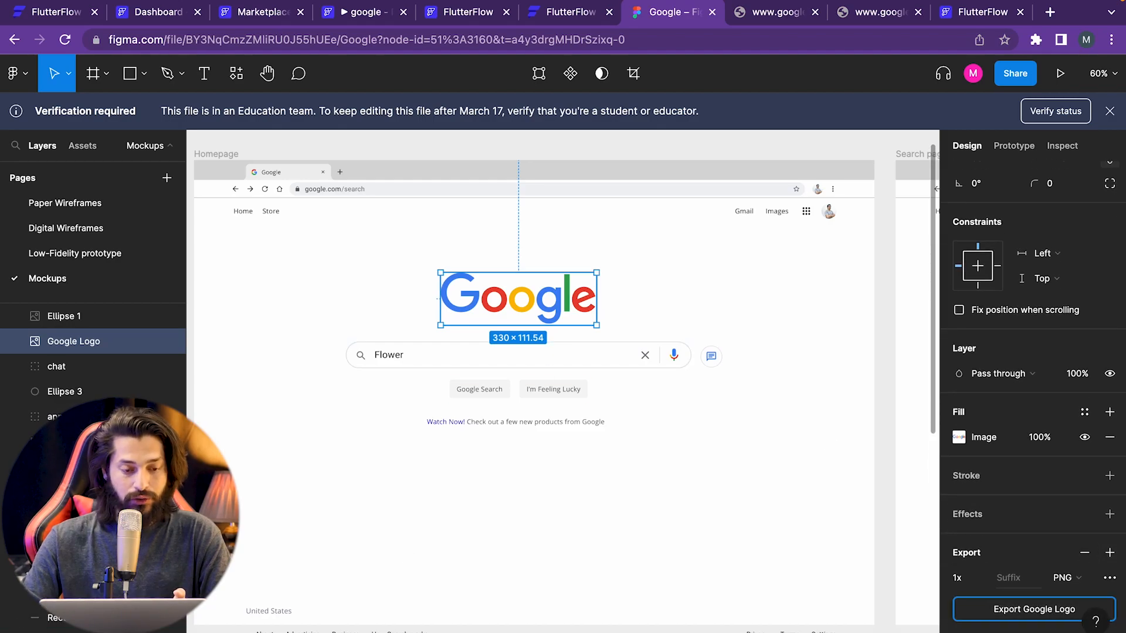
click(158, 12)
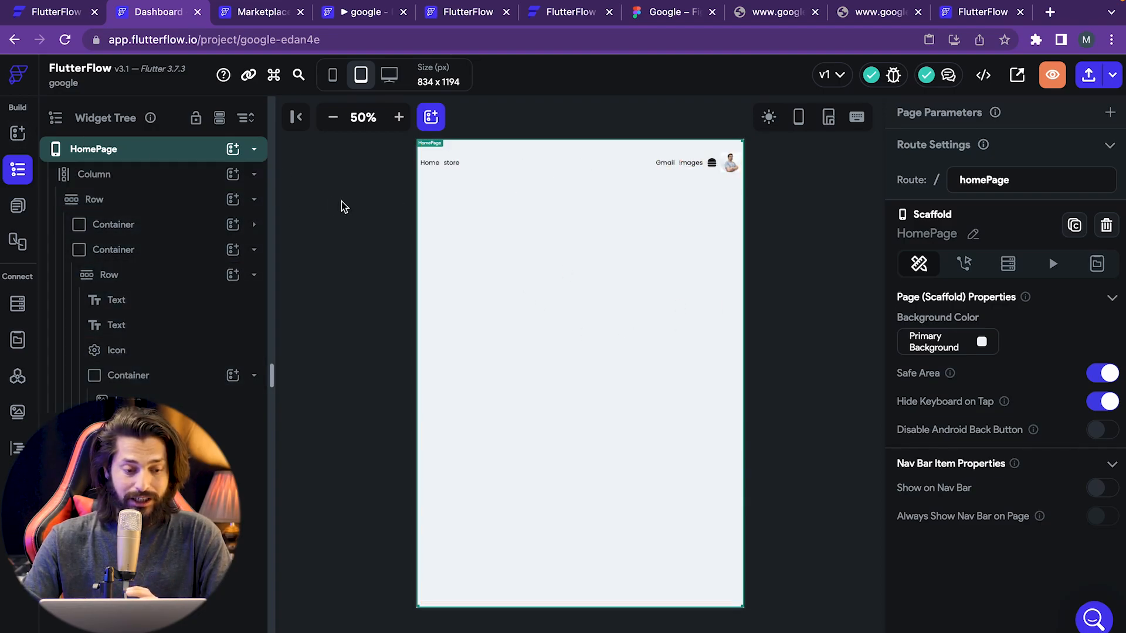
- Move between the widget palette, the widget tree and the Figma mockup
click(15, 136)
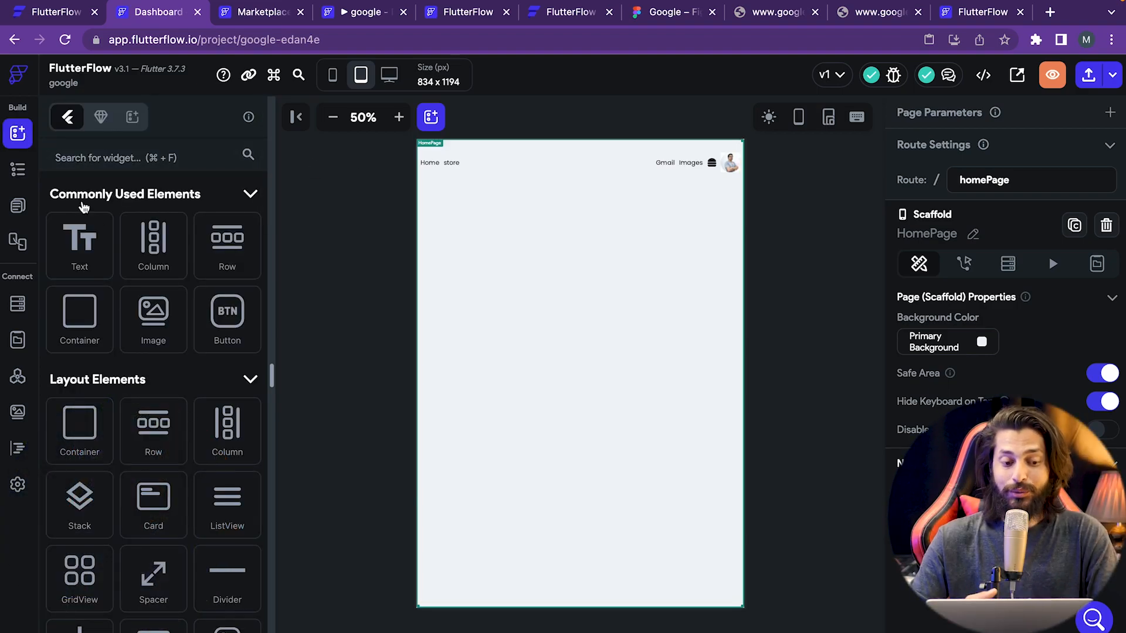
click(17, 170)
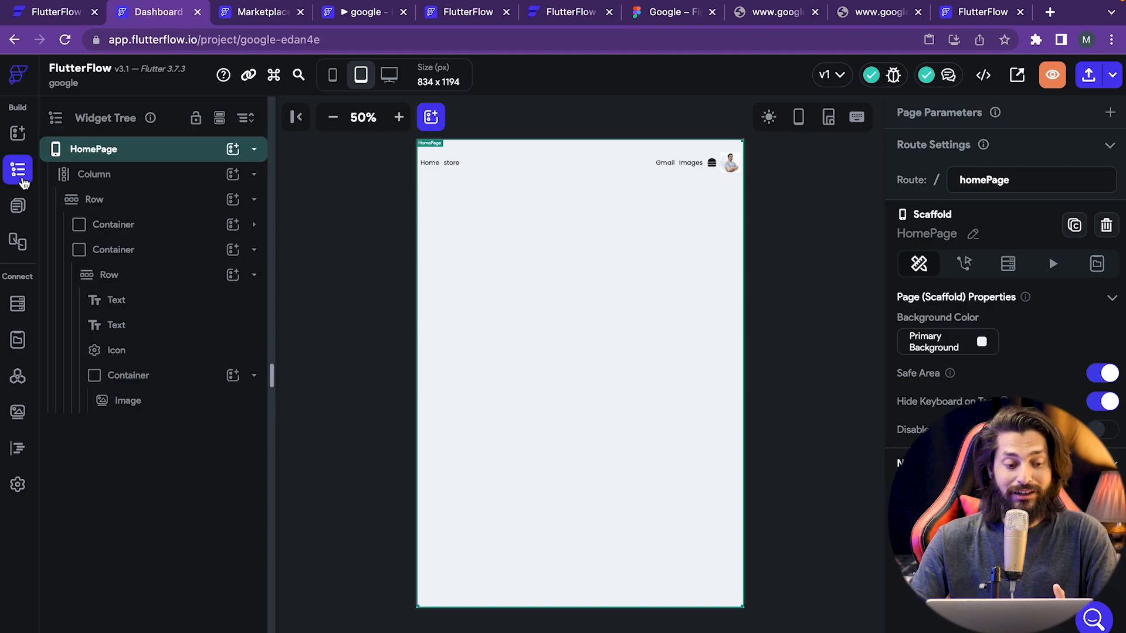
click(18, 136)
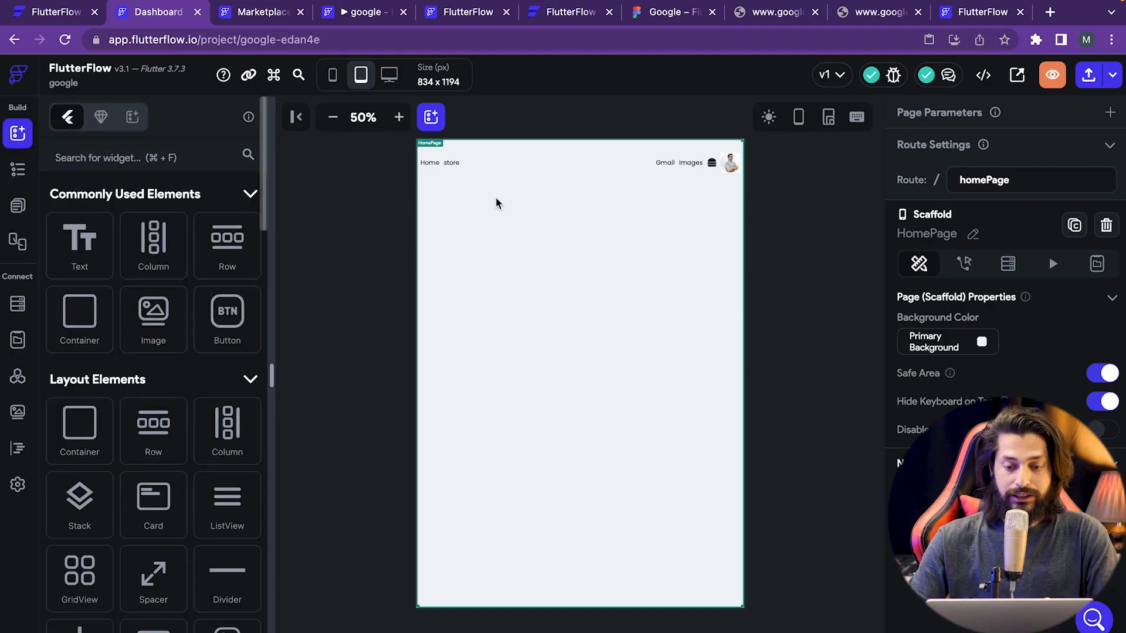
click(673, 33)
click(676, 16)
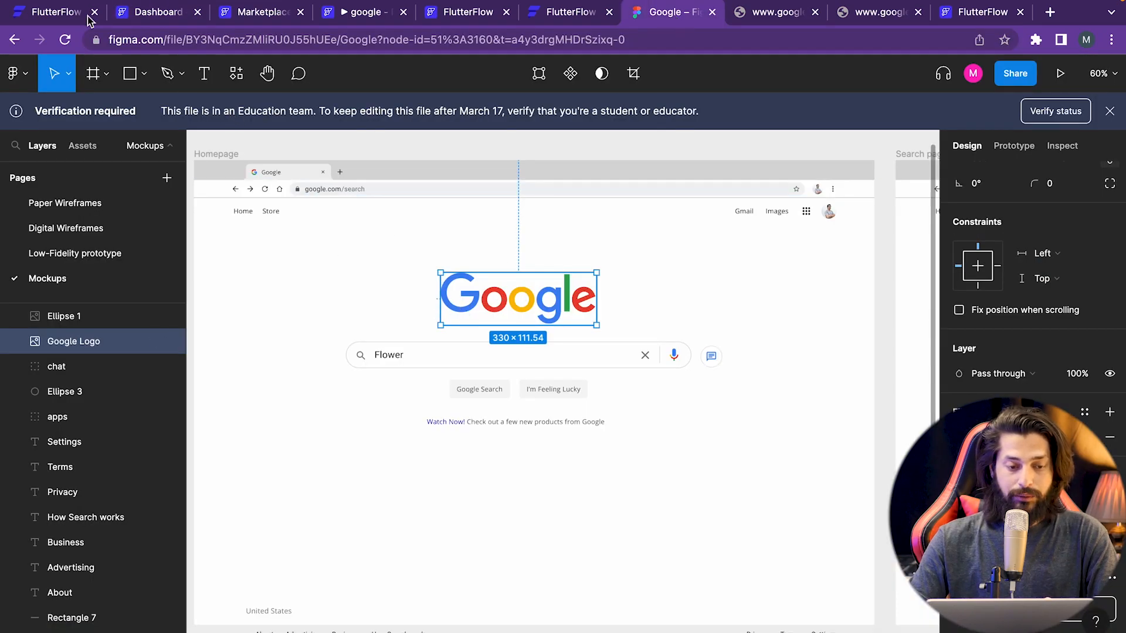
click(125, 17)
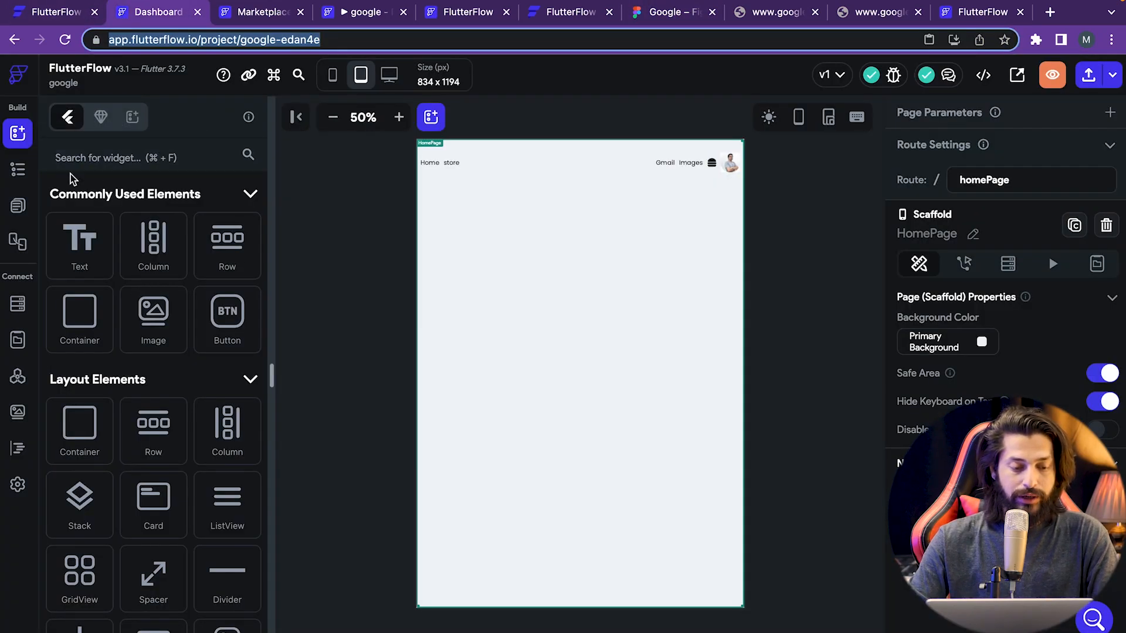
- Search the widget palette for 'image', then clear it and browse the widget list
click(94, 160)
text(image)
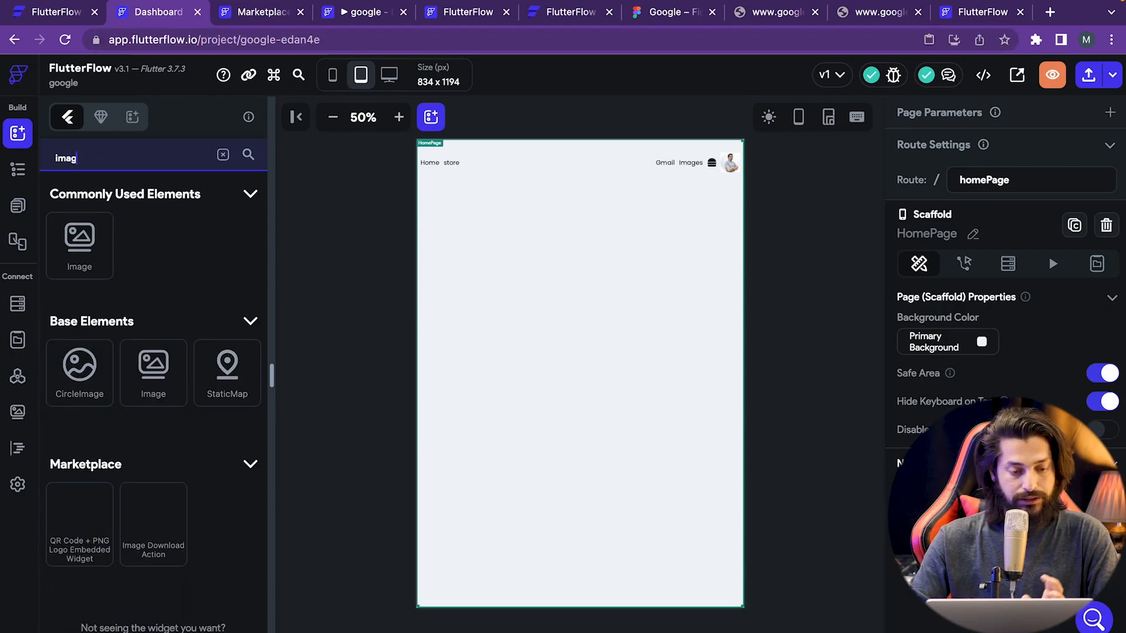
key(BackSpace)
key(BackSpace)
key(BackSpace)
key(BackSpace)
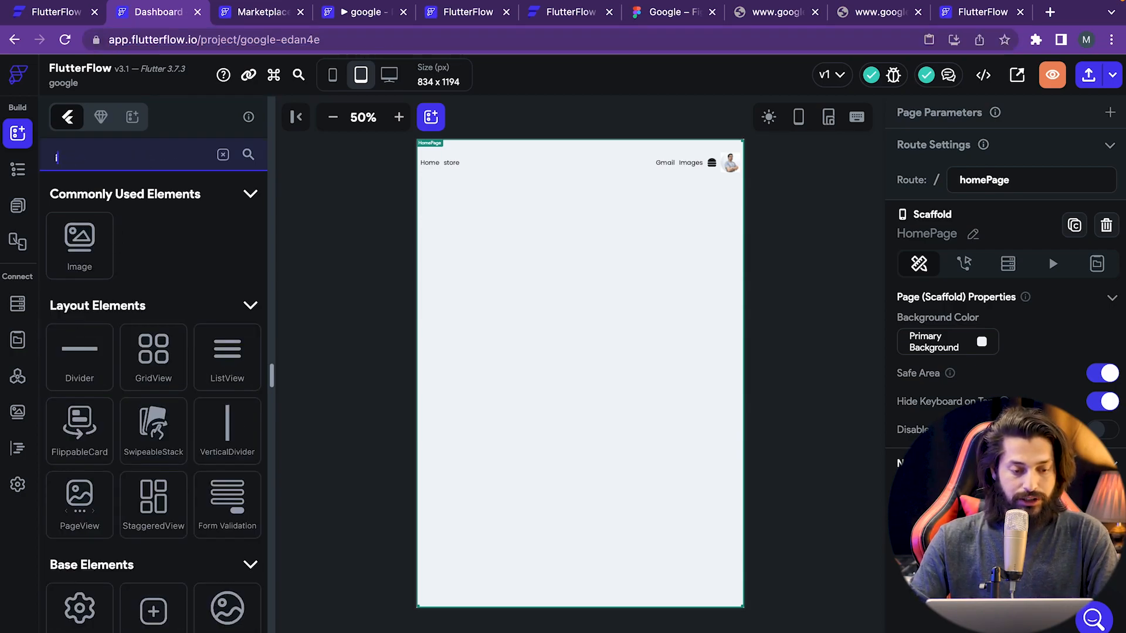
scroll(251, 419, down, 3)
scroll(251, 419, down, 7)
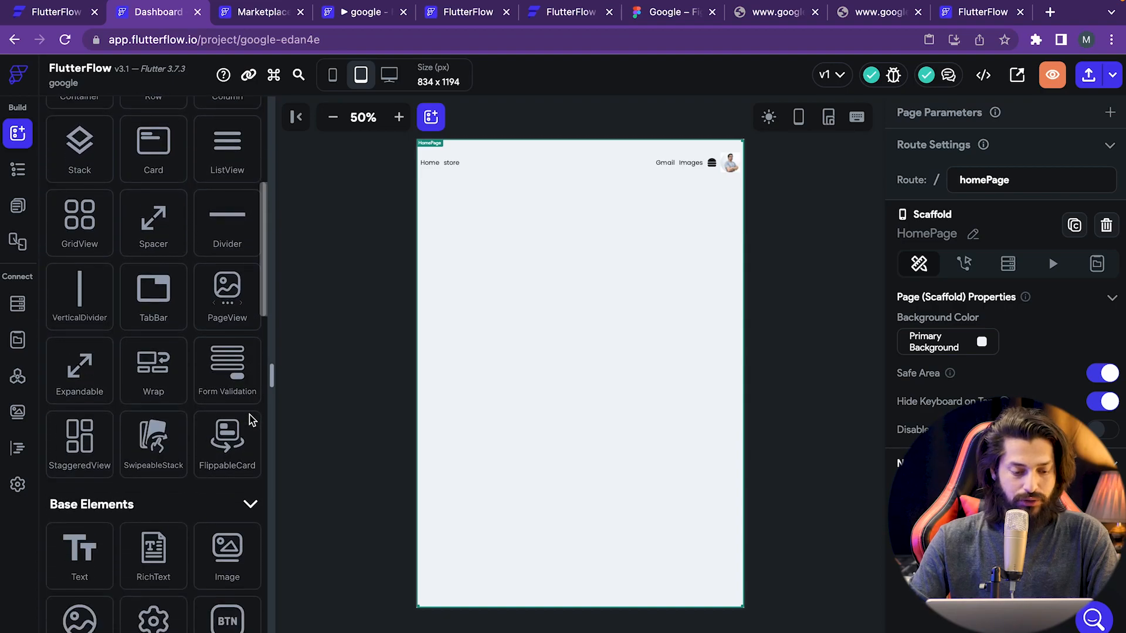
scroll(250, 419, down, 7)
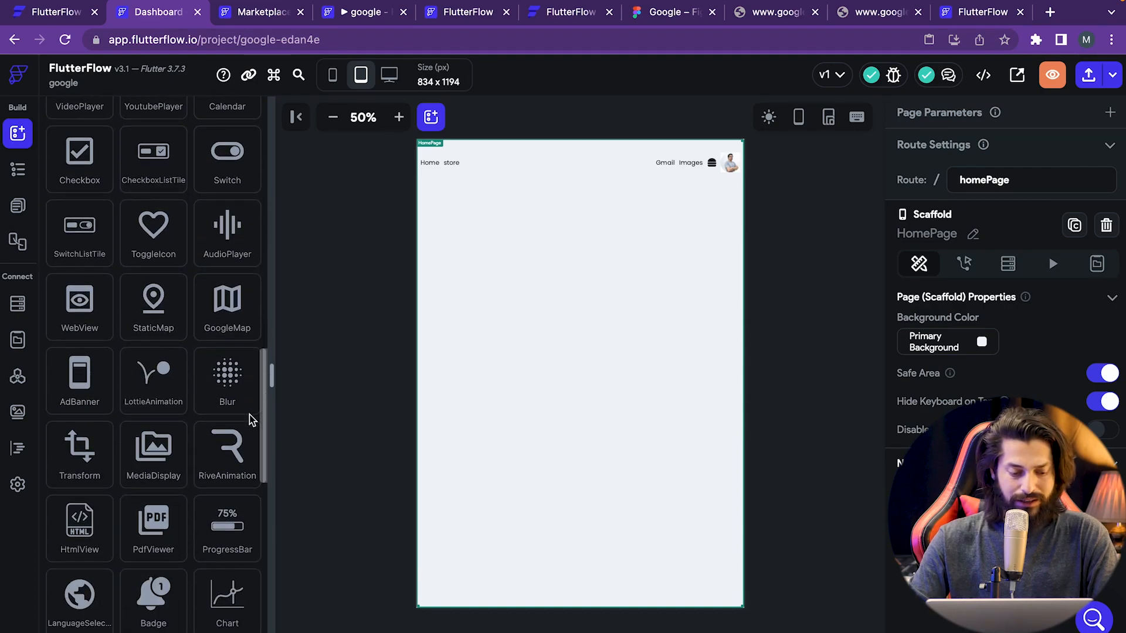
scroll(251, 419, down, 5)
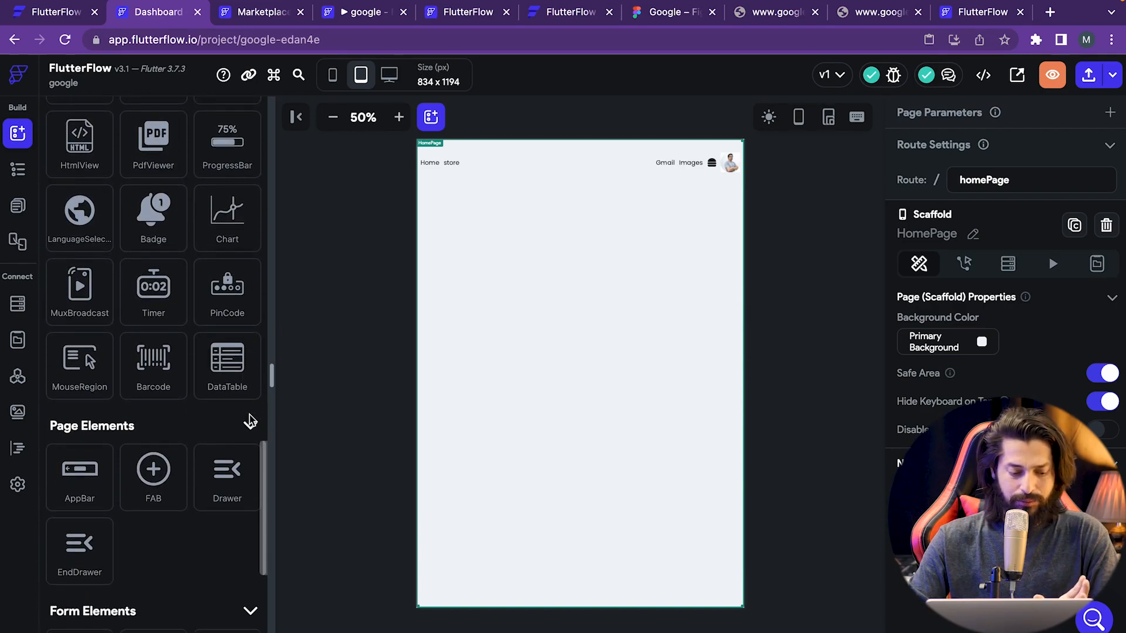
scroll(251, 418, up, 20)
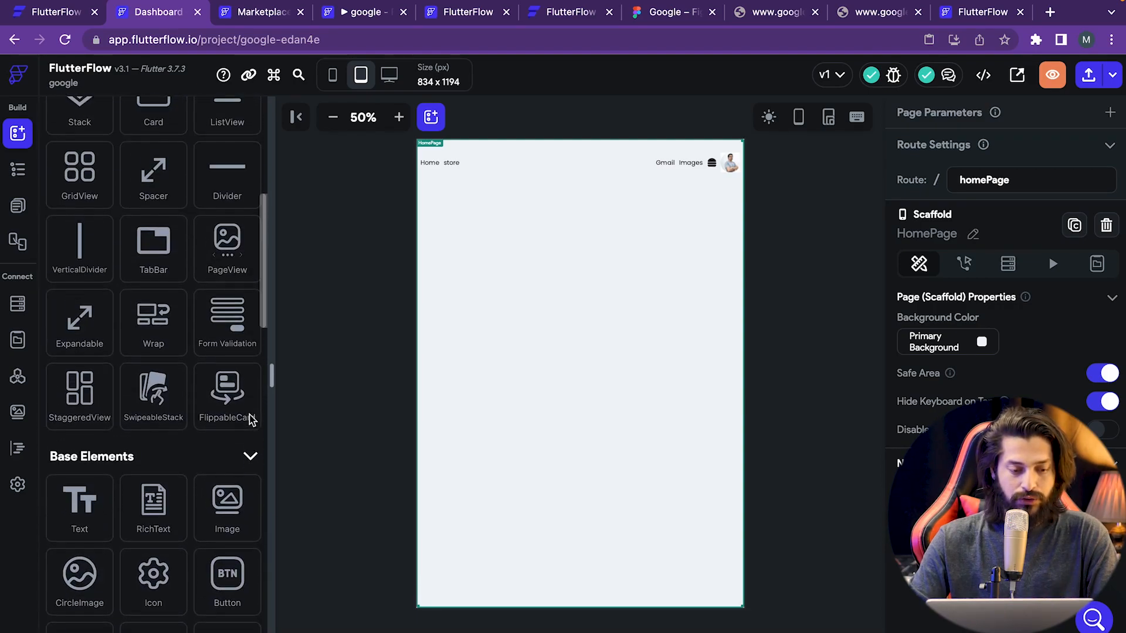
click(143, 157)
- Add an Image below the header, upload Google_Logo.png as its asset, and clear its Width
text(image)
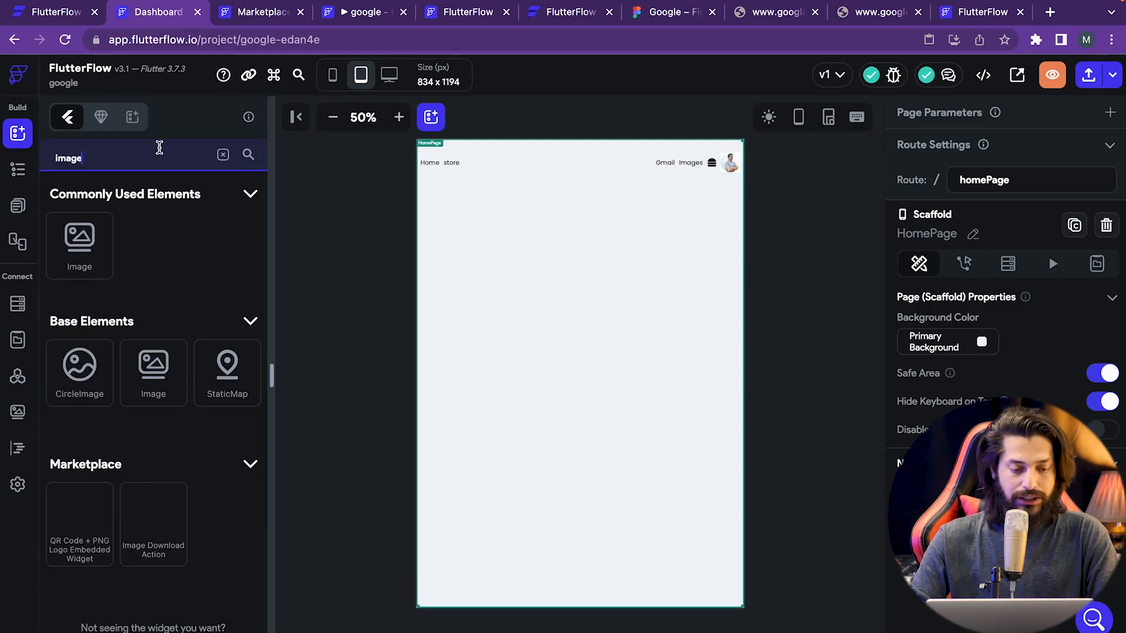
drag(79, 262, 568, 211)
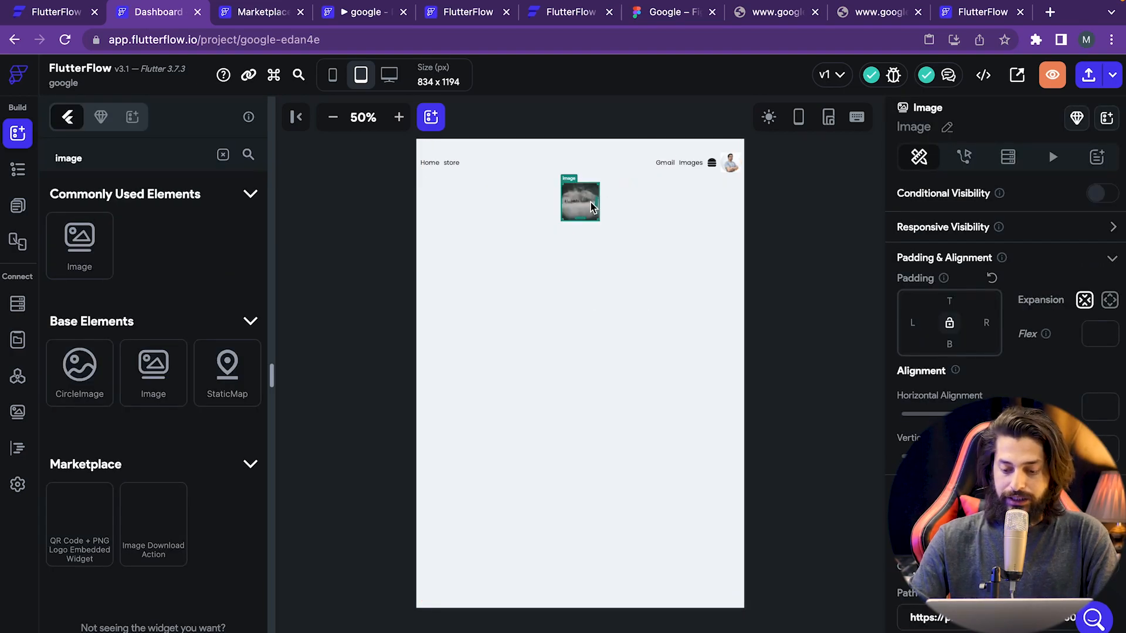
scroll(923, 401, down, 3)
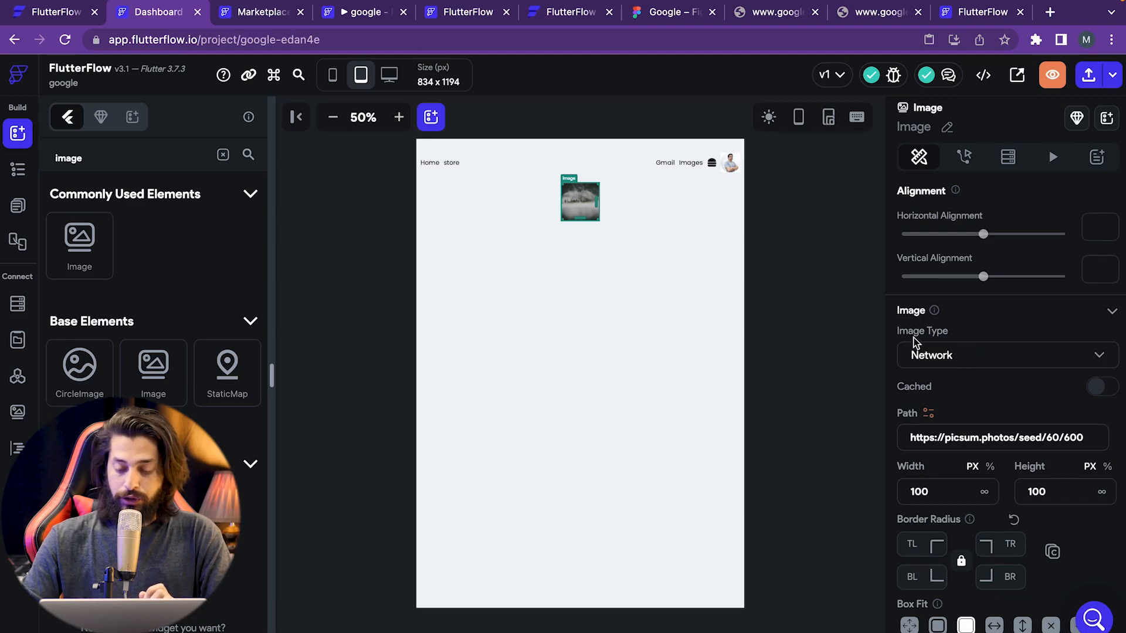
click(952, 373)
click(967, 397)
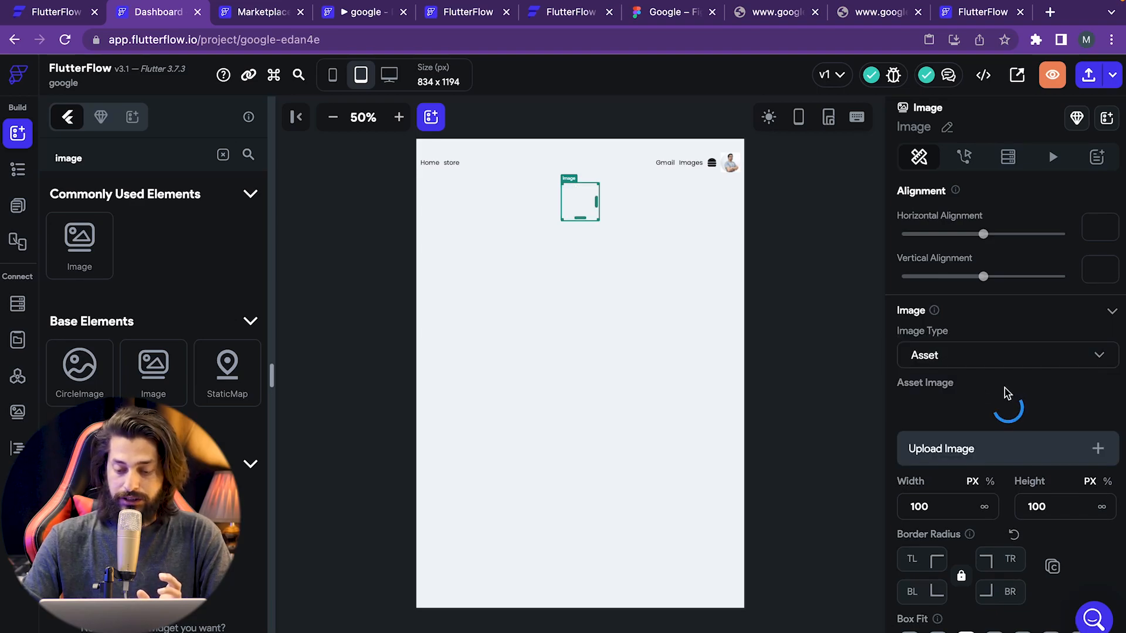
click(930, 423)
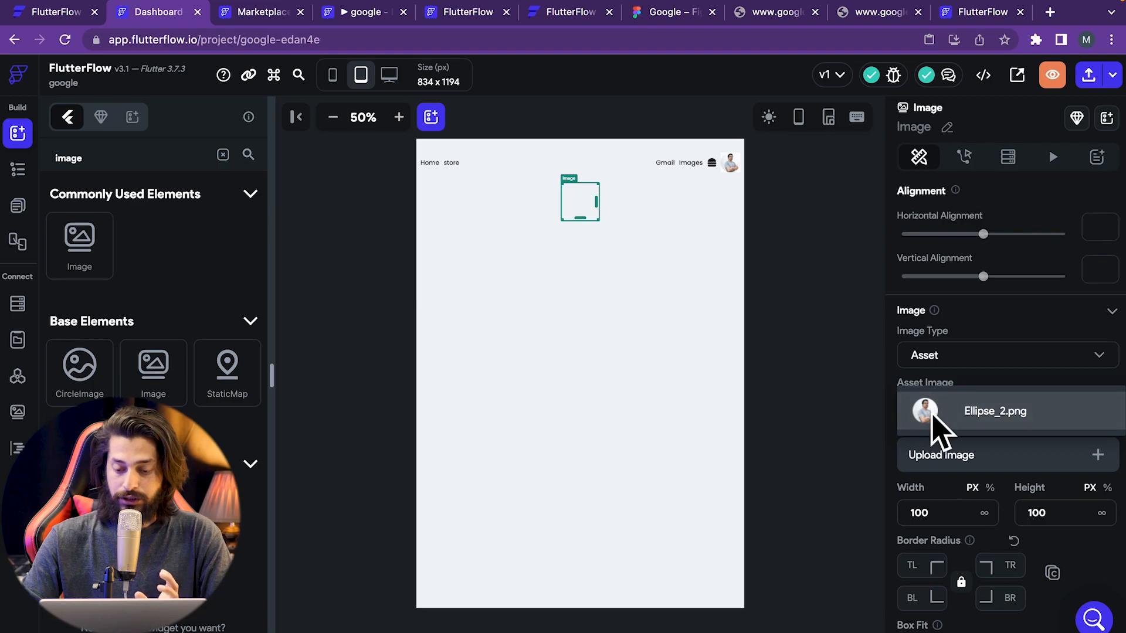
click(856, 442)
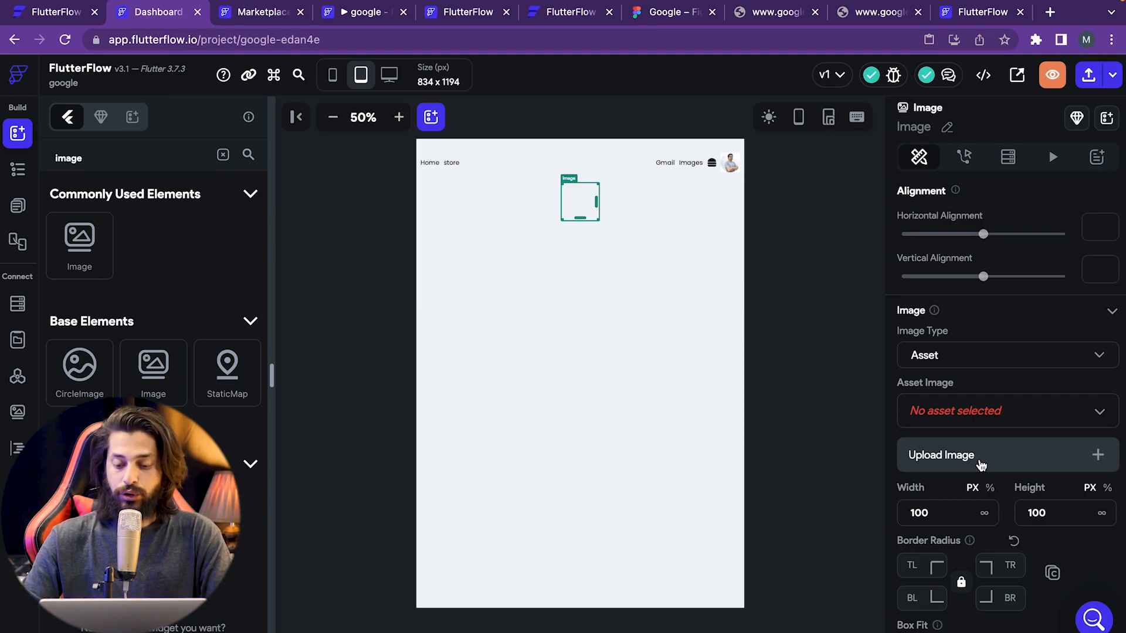
click(980, 462)
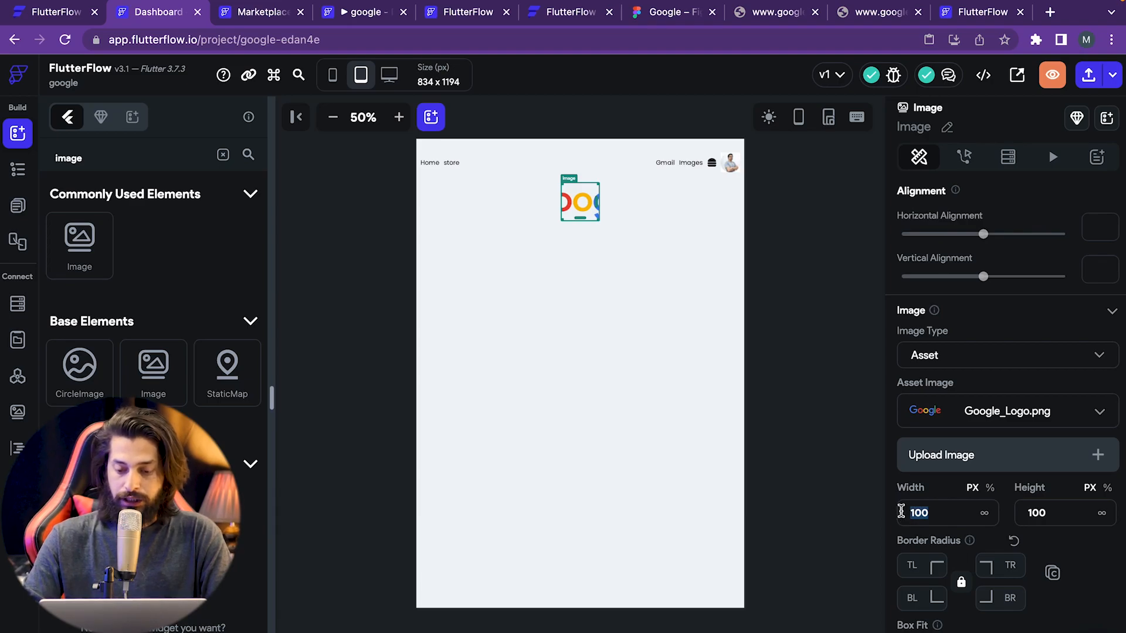
key(BackSpace)
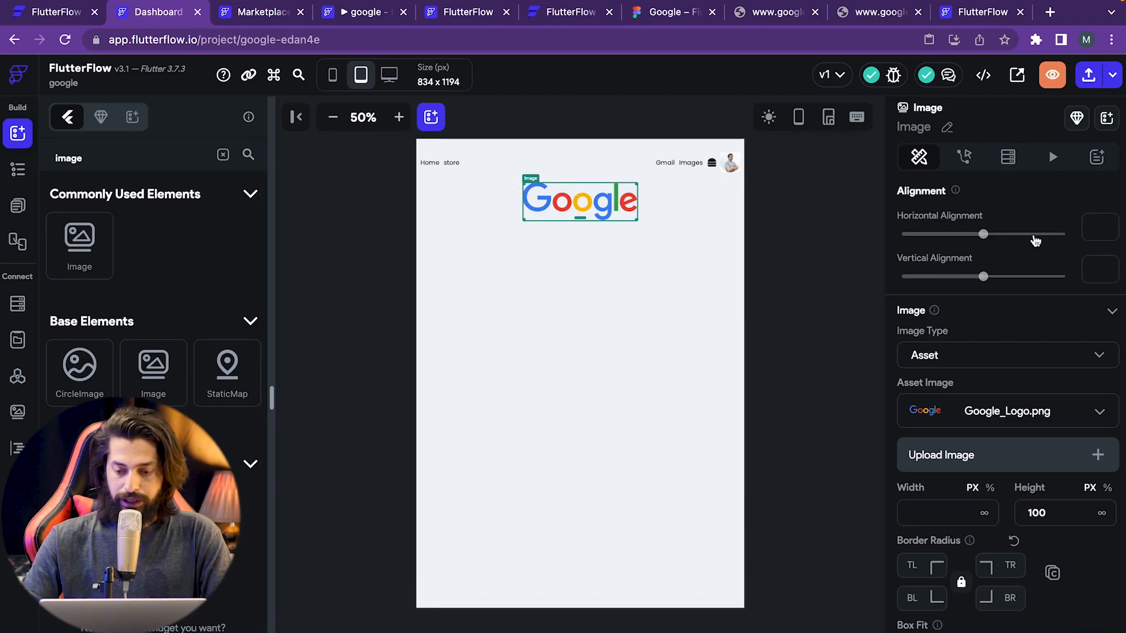
- Give the Google logo Image a top padding of 100 and compare it against the Figma mockup
scroll(1036, 249, up, 3)
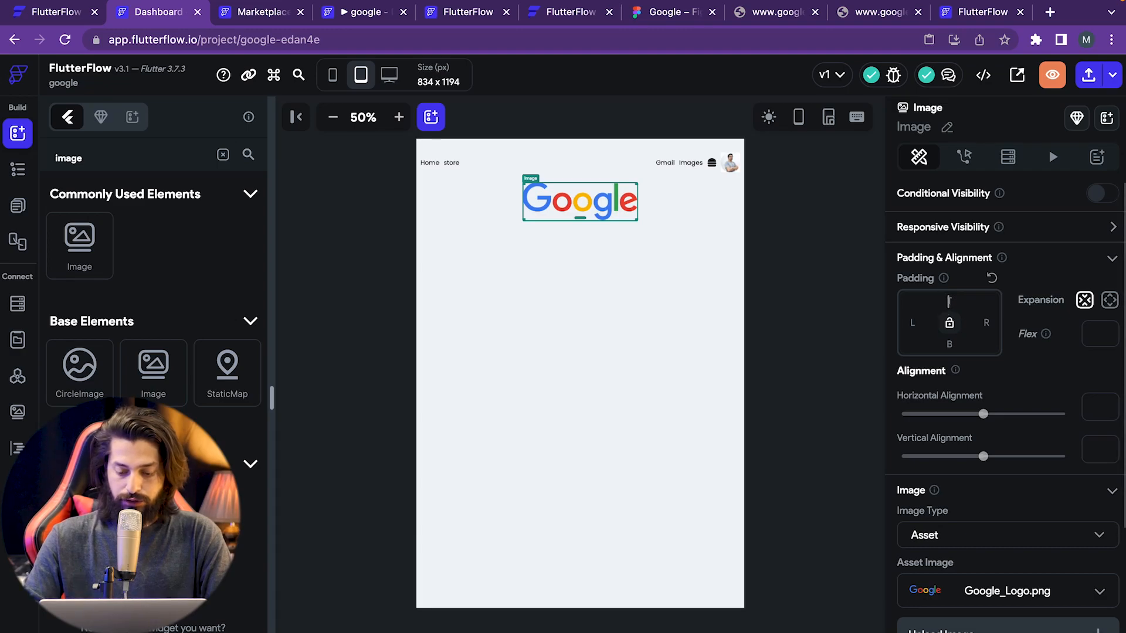
click(948, 301)
text(150)
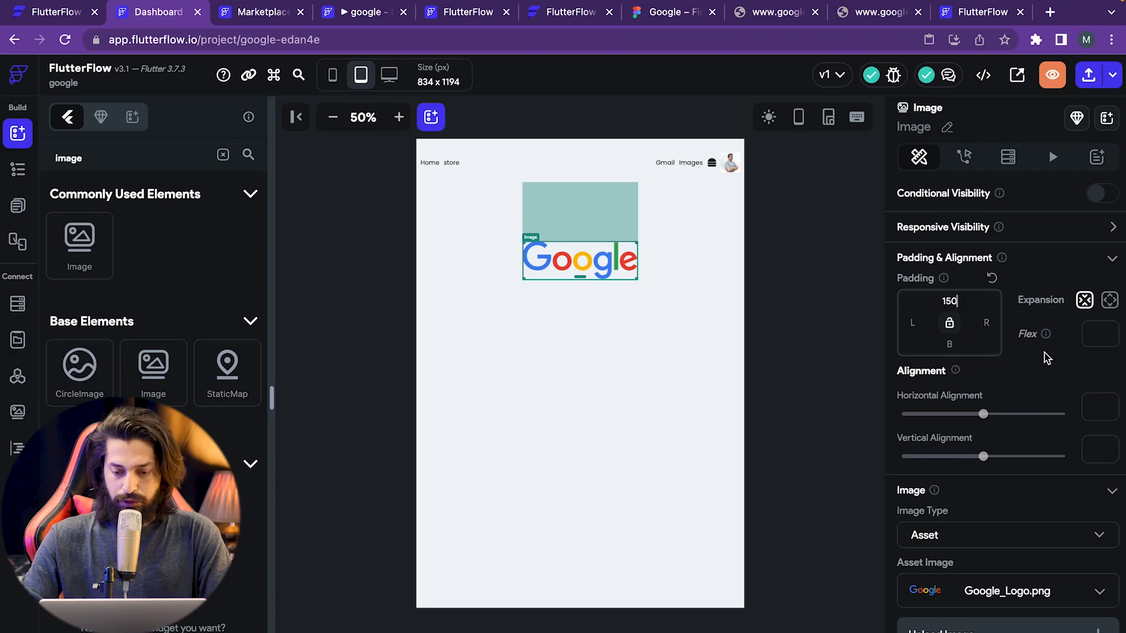
key(BackSpace)
text(100)
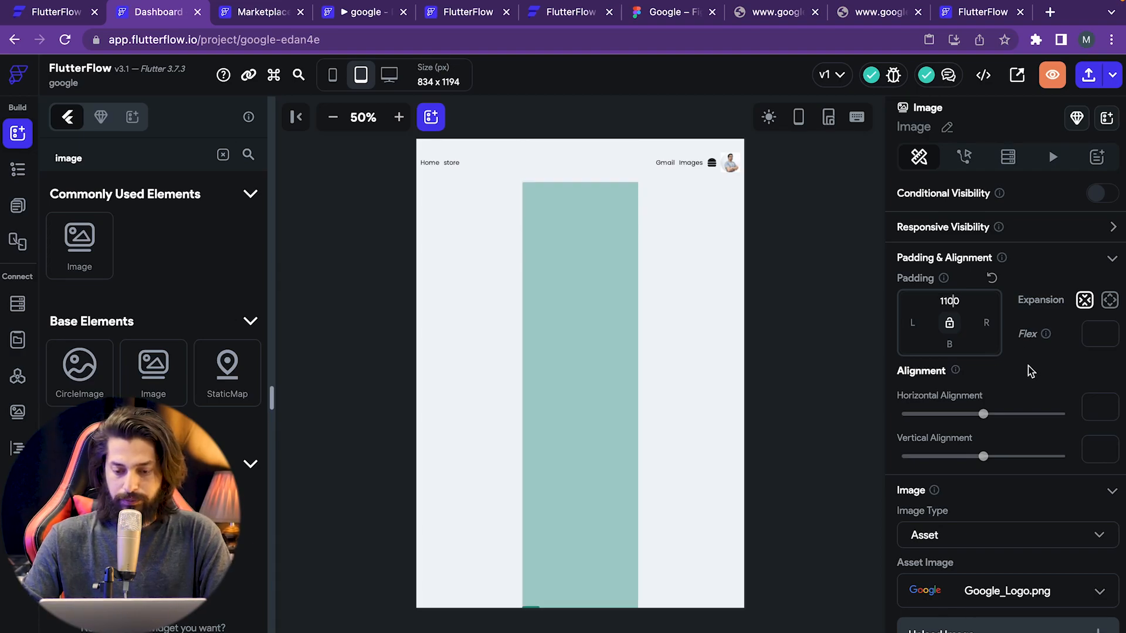
key(BackSpace)
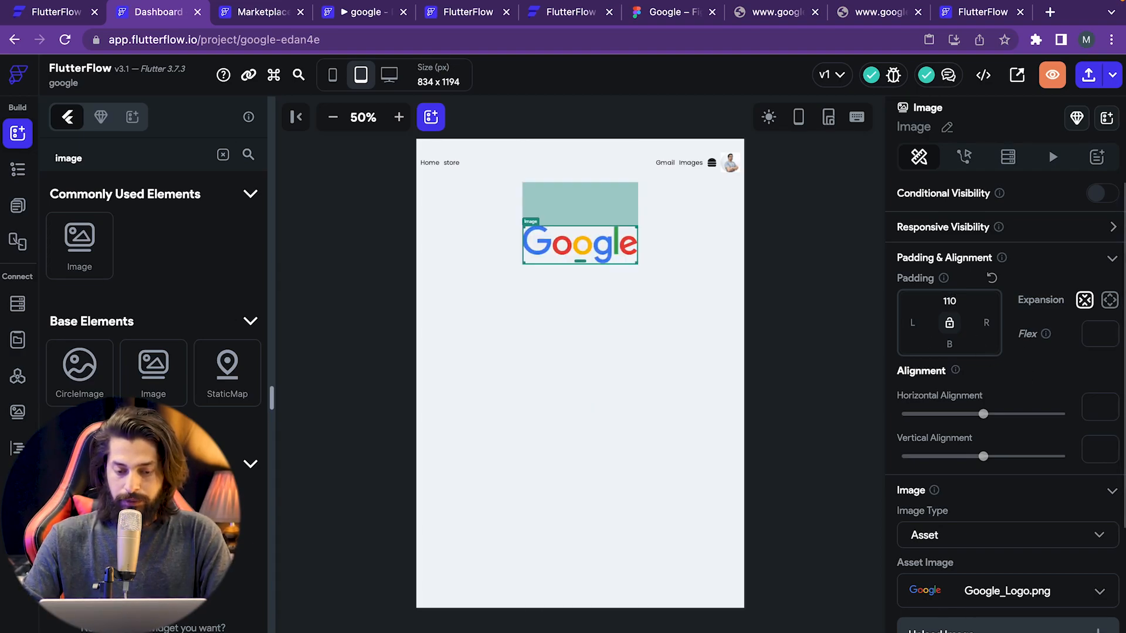
key(BackSpace)
text(0)
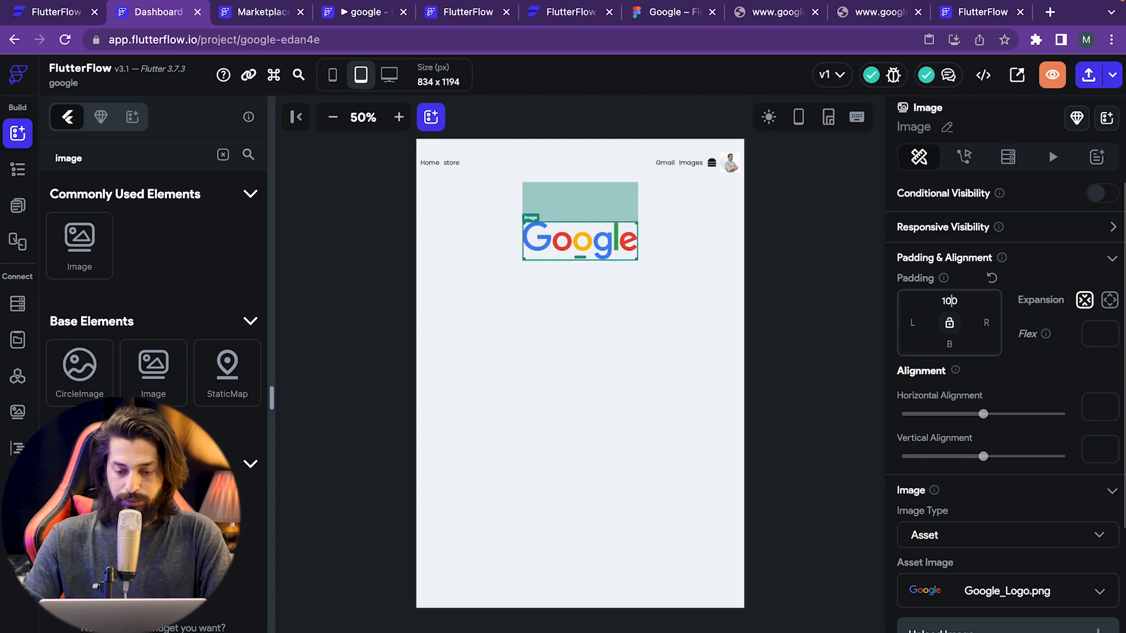
click(845, 333)
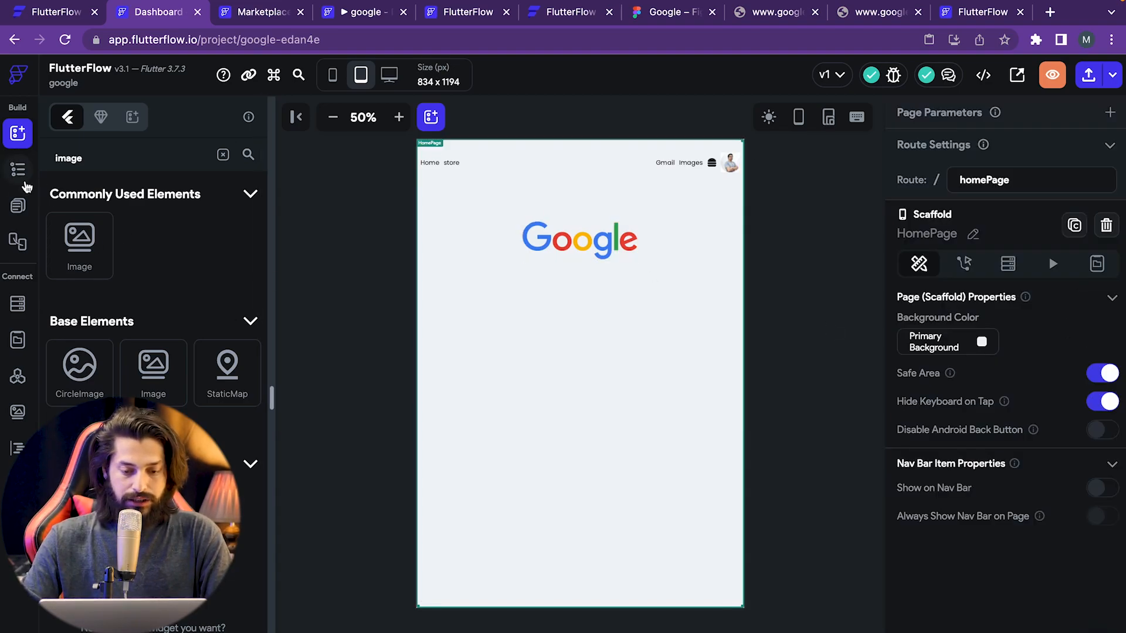
click(666, 13)
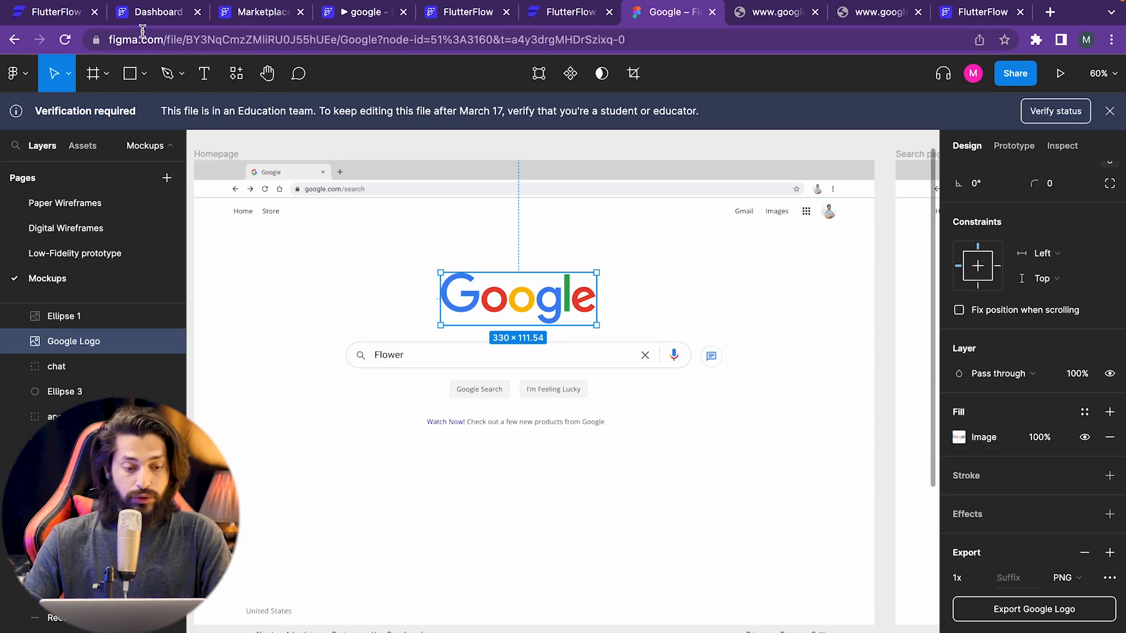
click(166, 11)
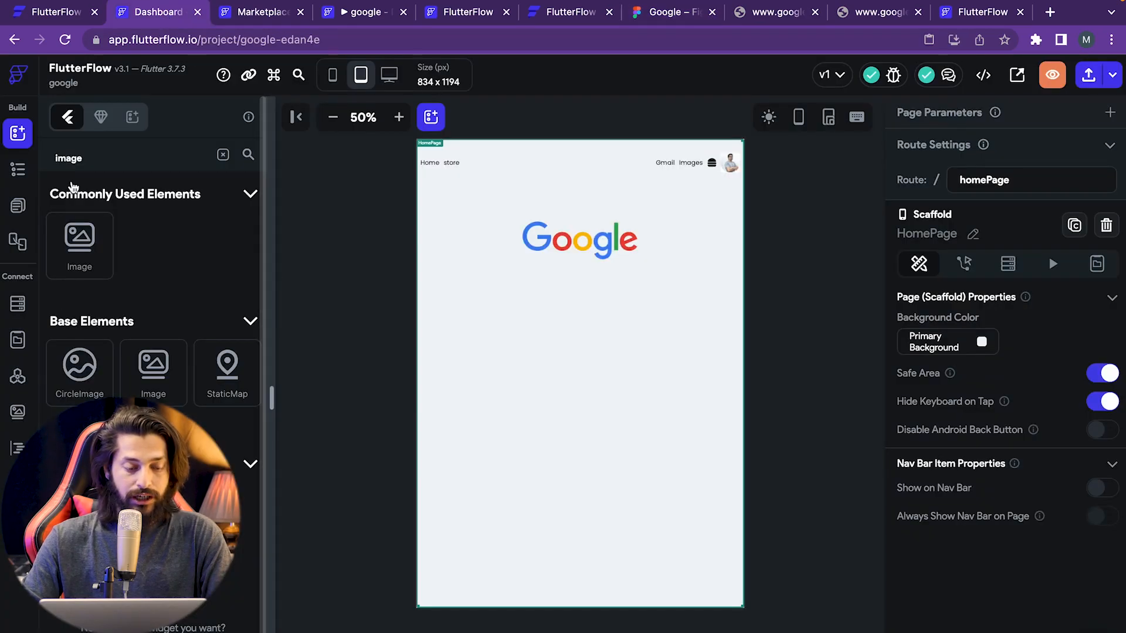
- Search the widget palette for 'row' and drop a Row just below the Google logo
click(19, 170)
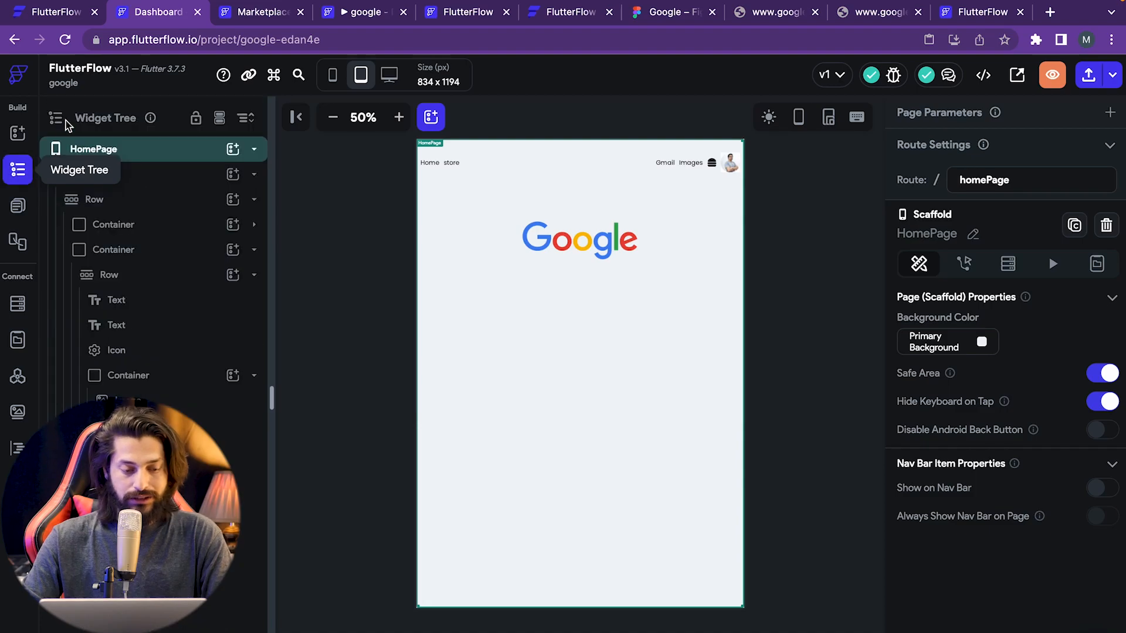
click(17, 133)
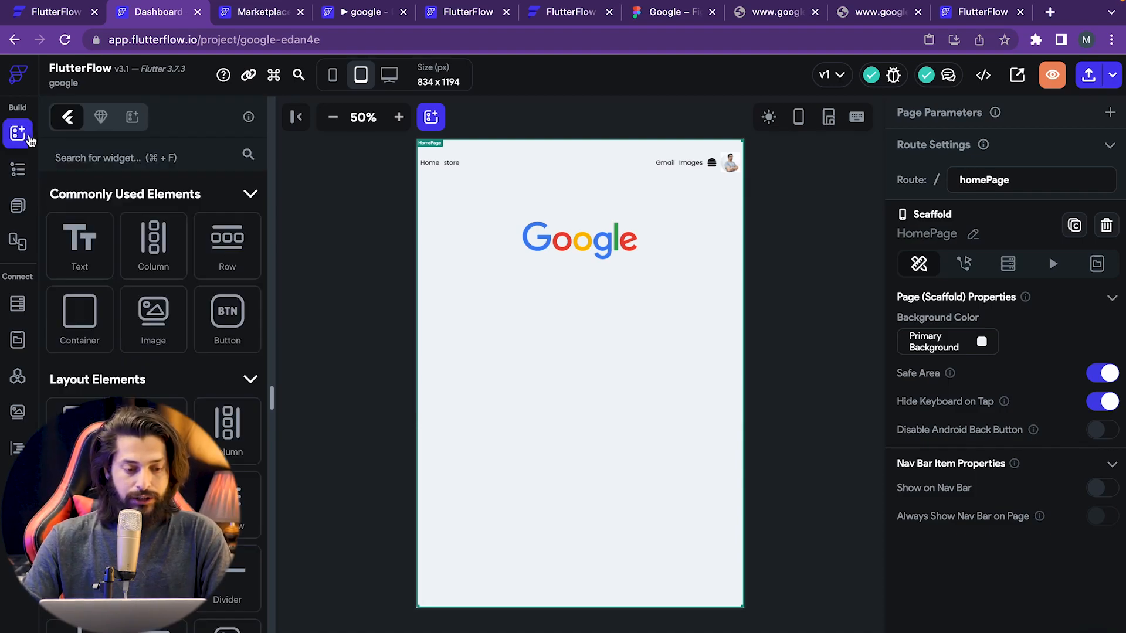
click(143, 154)
text(row)
drag(82, 258, 587, 305)
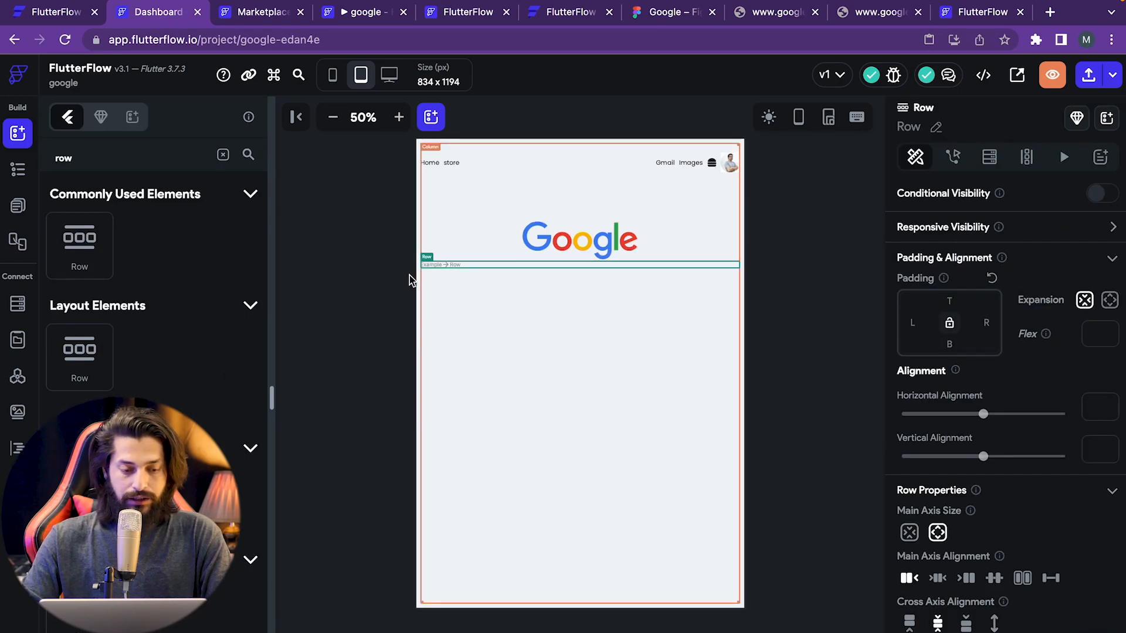
- Clear the widget search and select the new Row in the Widget Tree
click(137, 157)
key(BackSpace)
key(BackSpace)
key(BackSpace)
text(ico)
key(BackSpace)
key(BackSpace)
key(BackSpace)
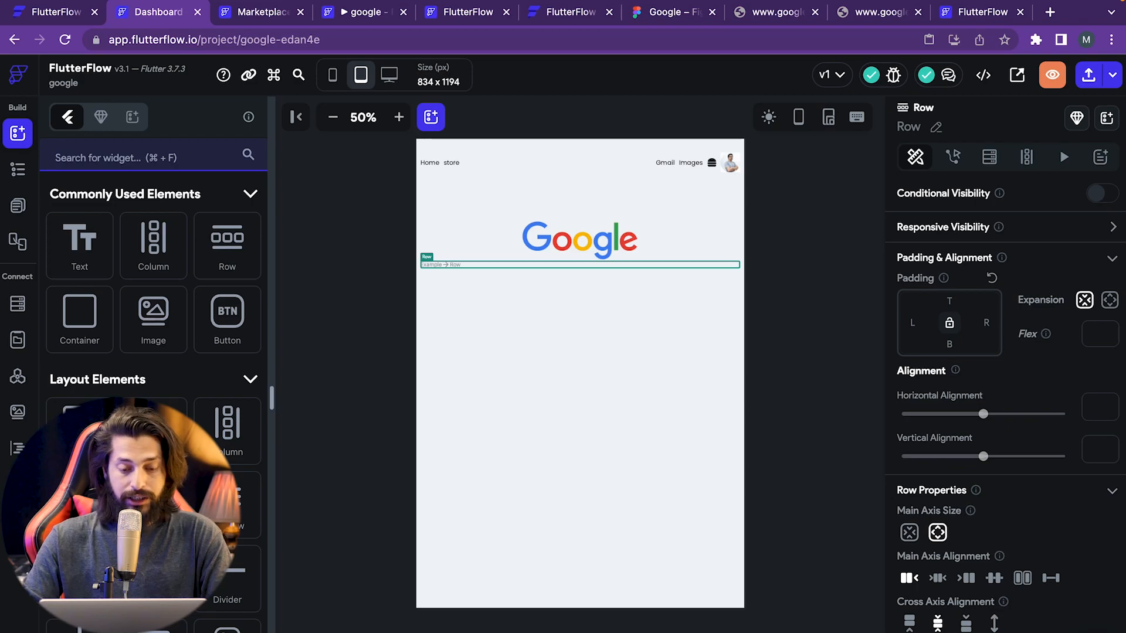
click(19, 171)
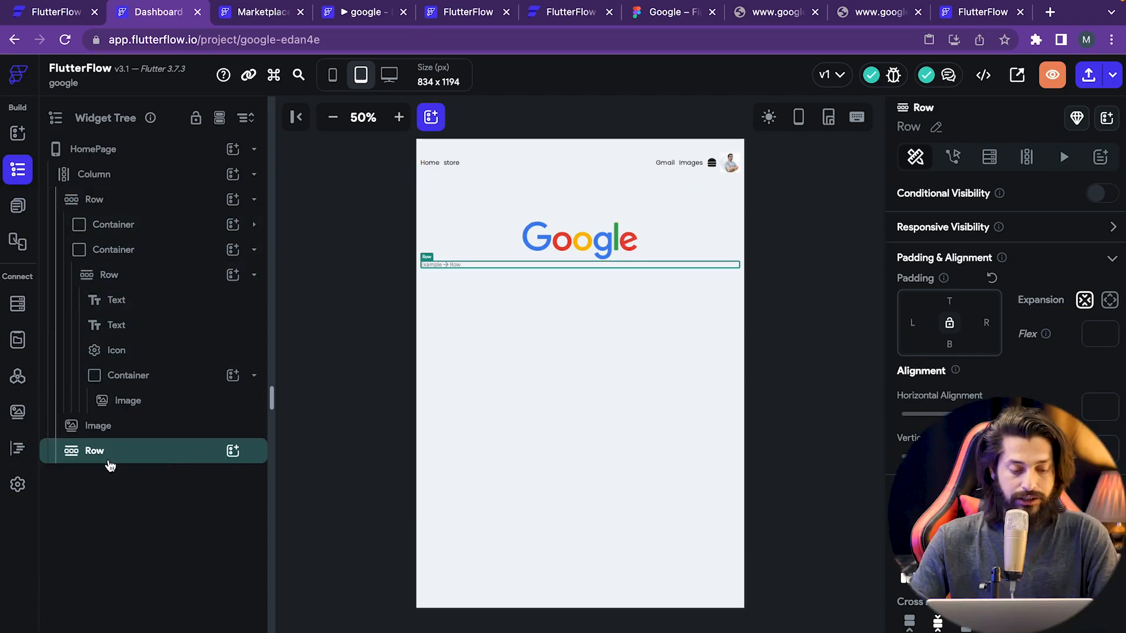
click(233, 451)
click(154, 509)
click(167, 431)
click(178, 453)
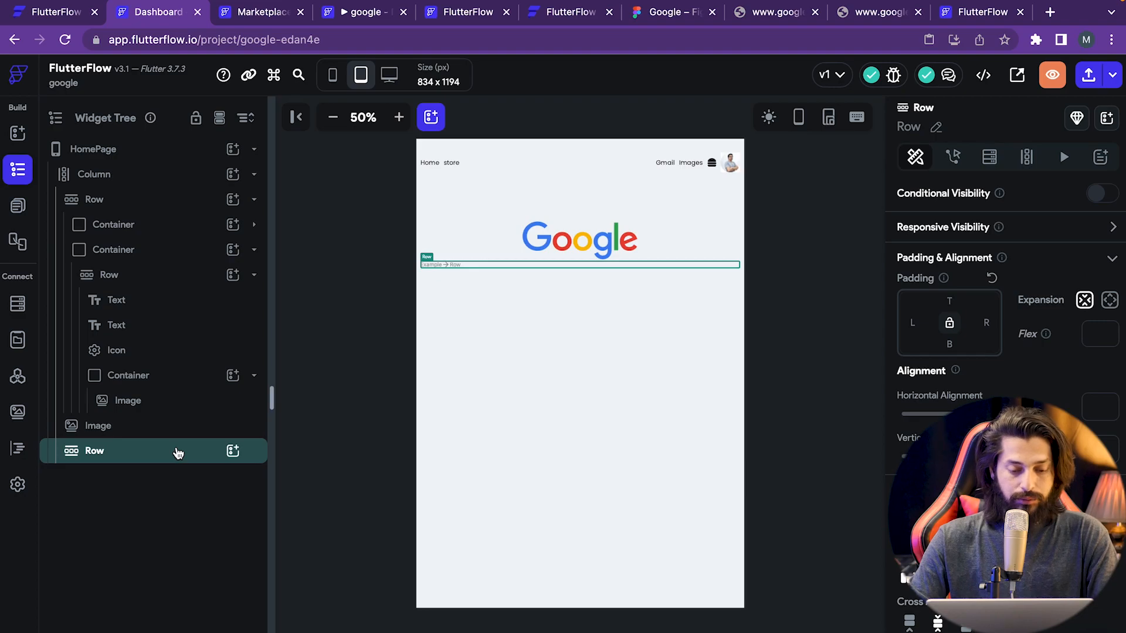
key(super+space)
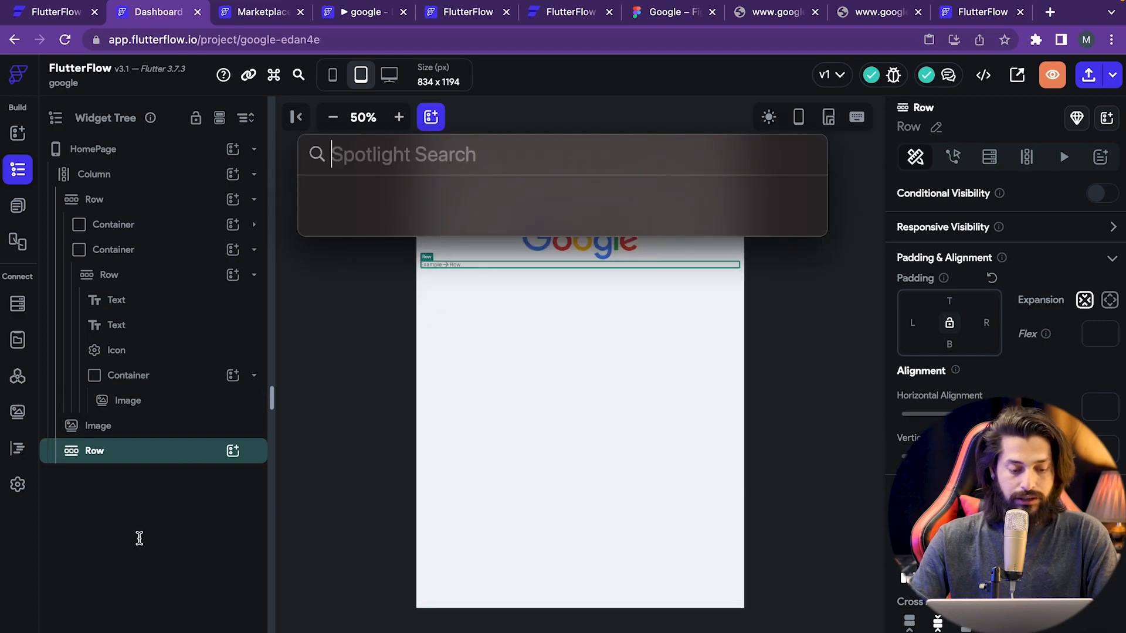
key(Escape)
- Wrap the new Row in a Container beneath the Google logo
key(super+b)
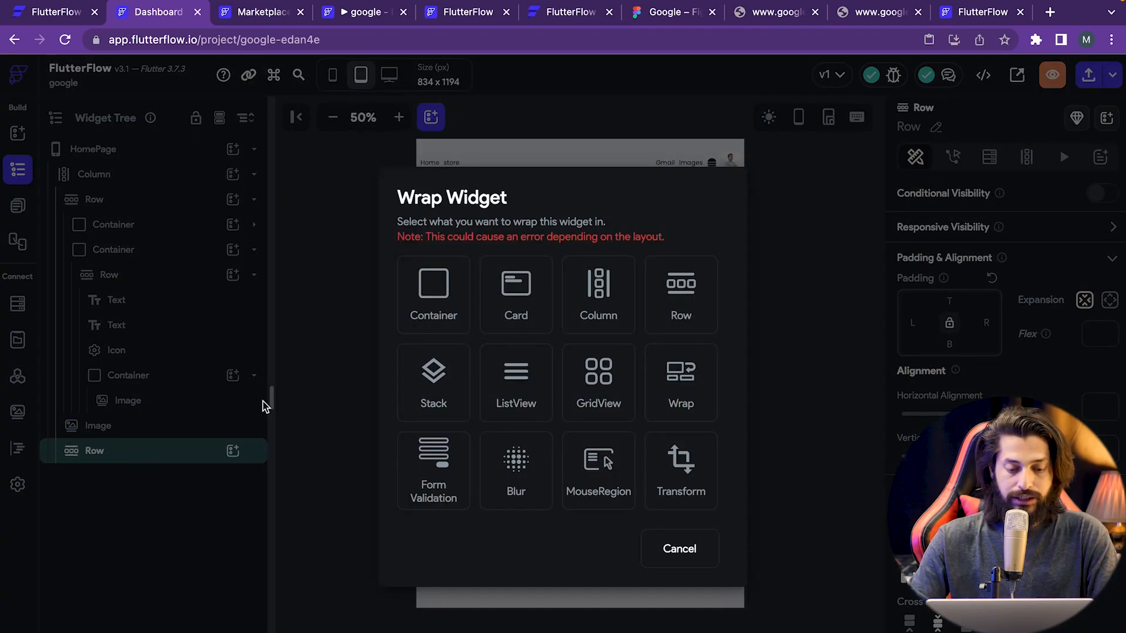
click(443, 302)
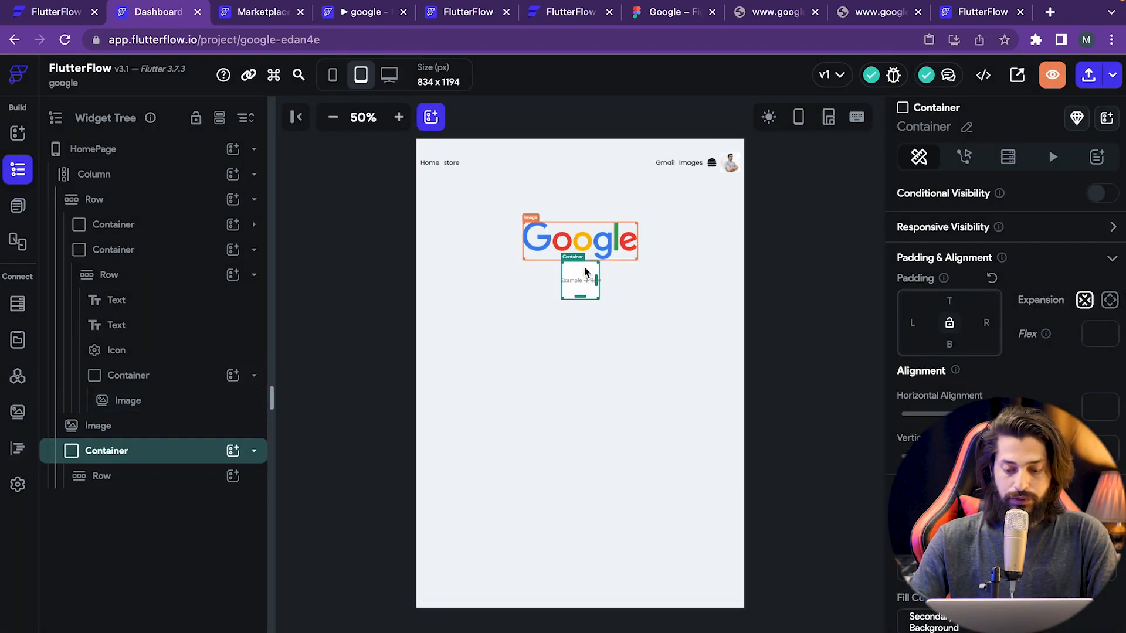
click(983, 570)
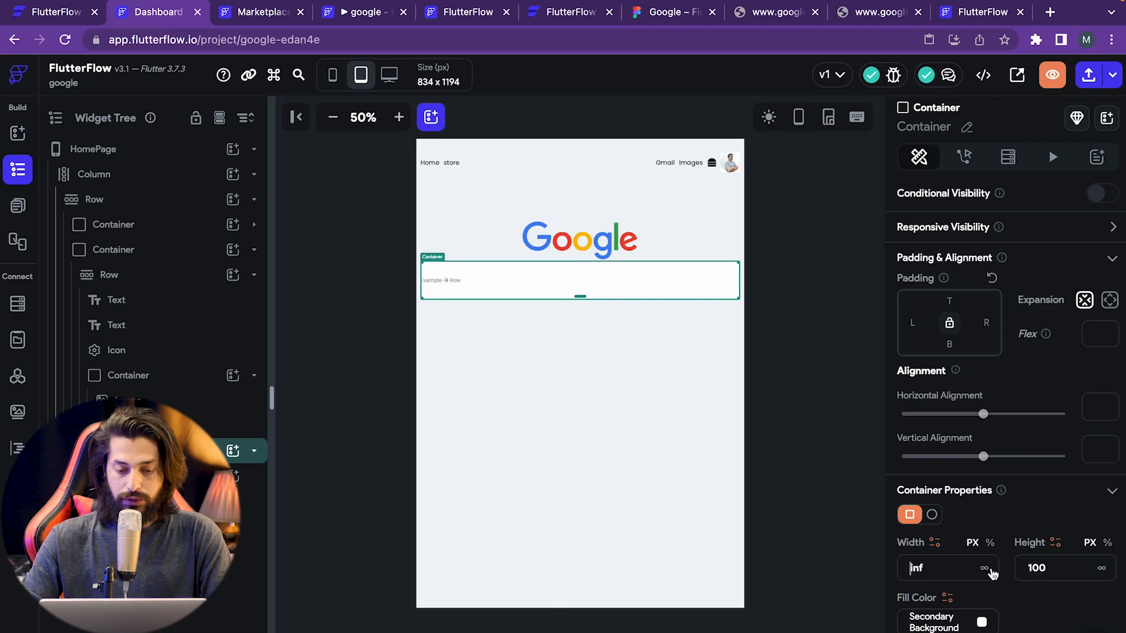
click(909, 568)
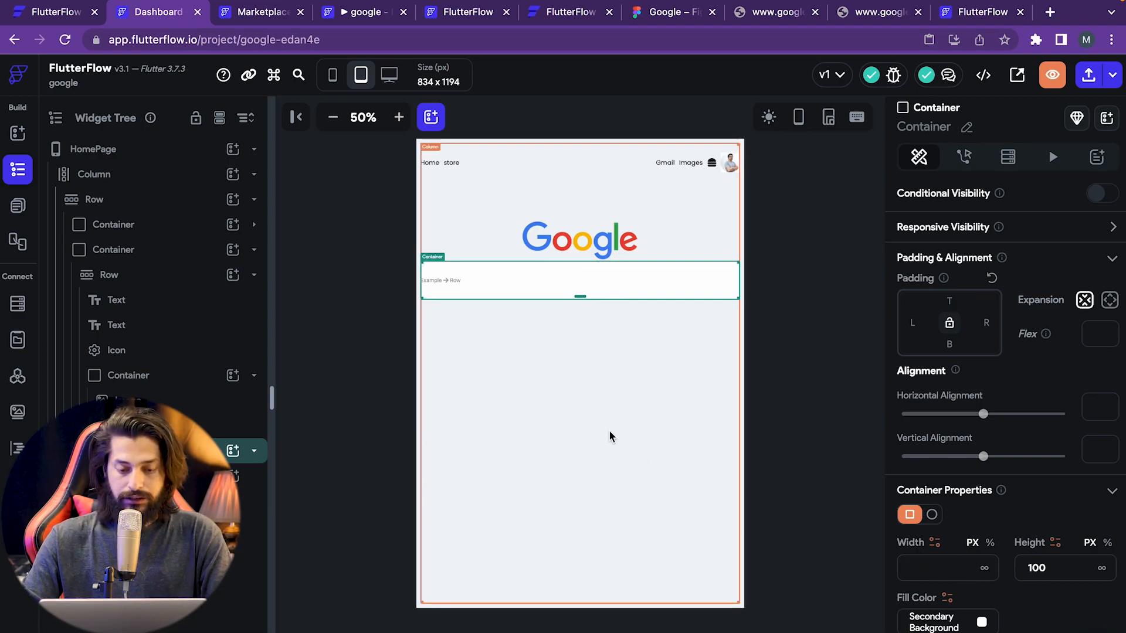
click(533, 346)
- Set the Container's width to 600, keeping its height at 100
click(524, 270)
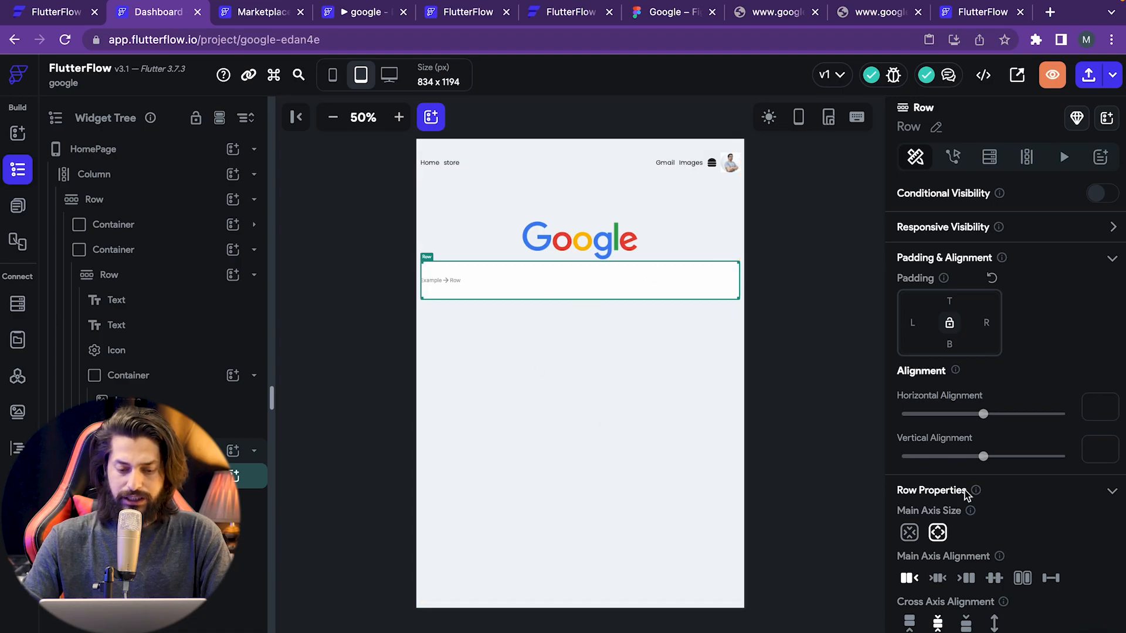
click(246, 451)
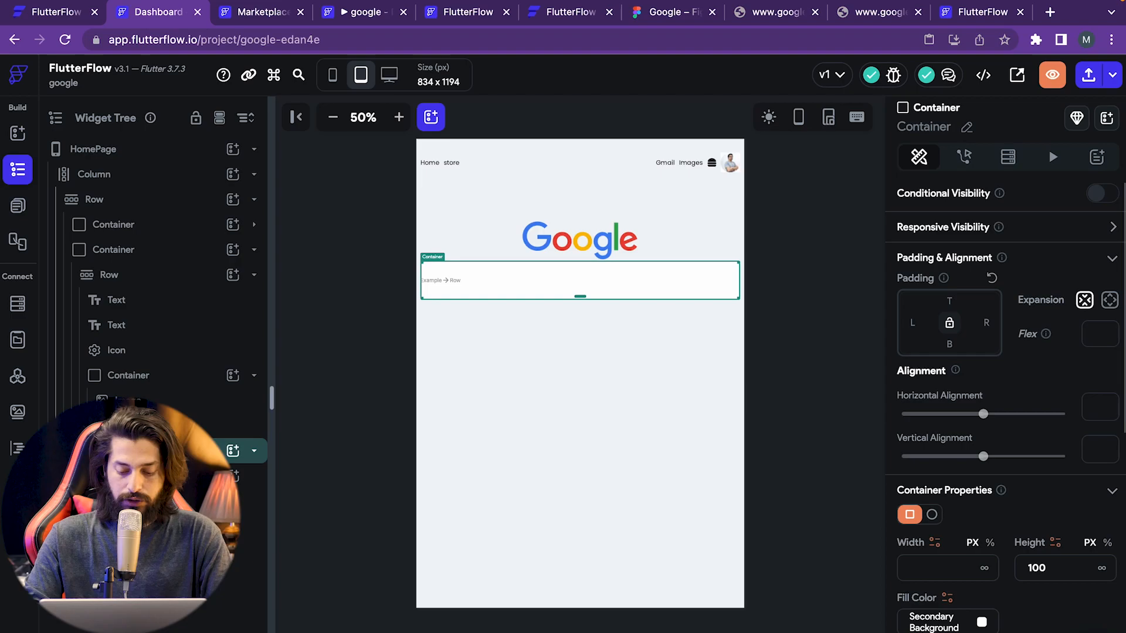
text(800)
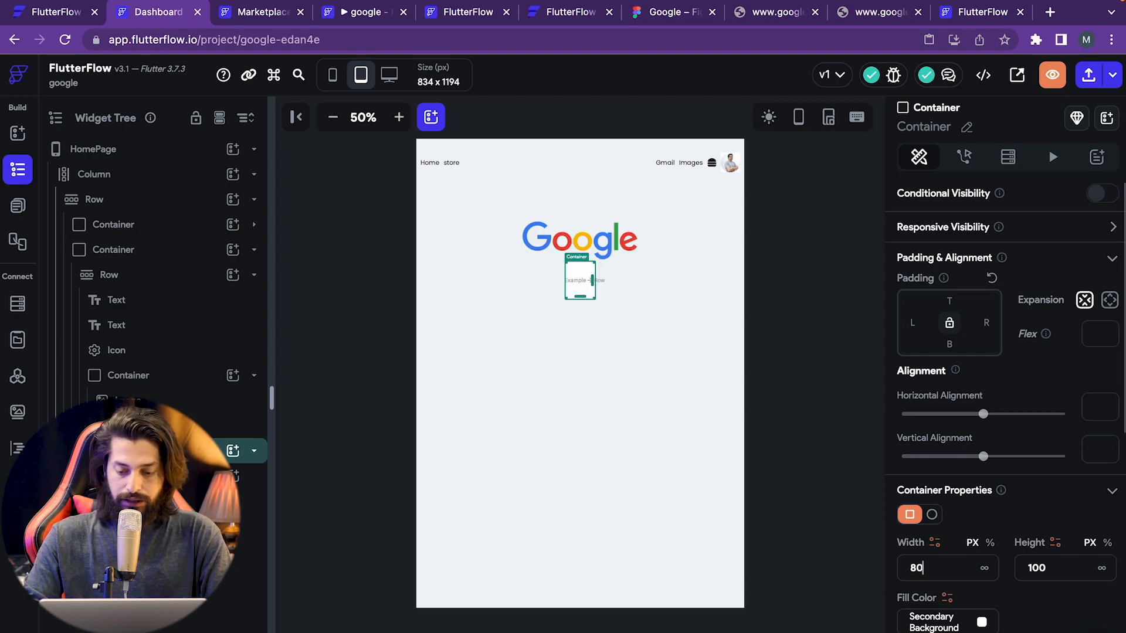
key(BackSpace)
key(BackSpace)
key(BackSpace)
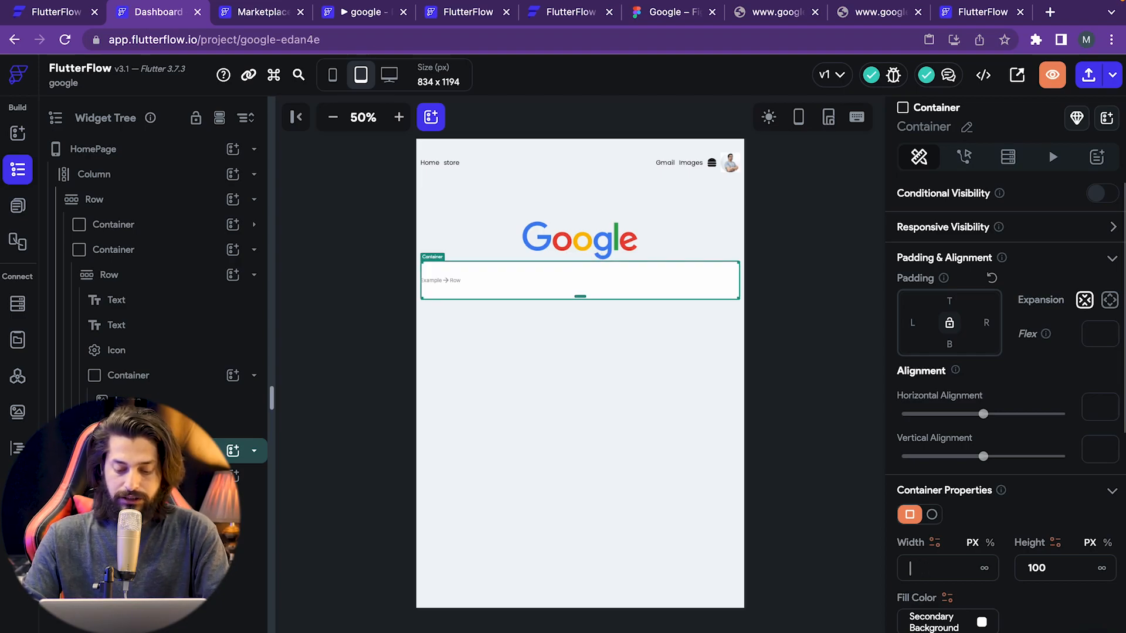
text(600)
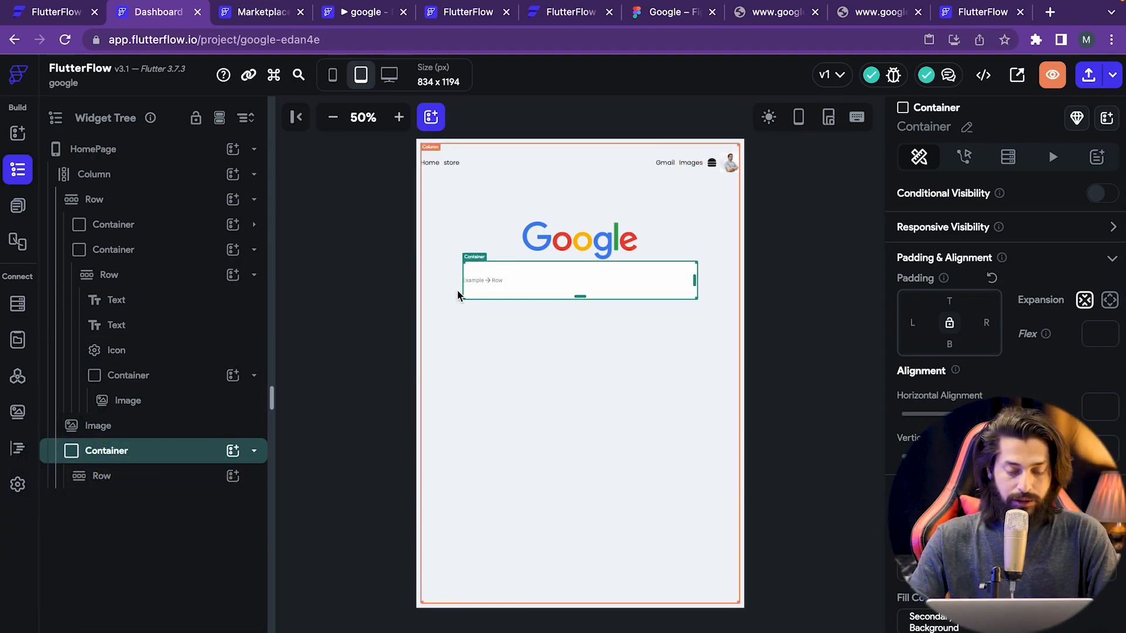
click(105, 475)
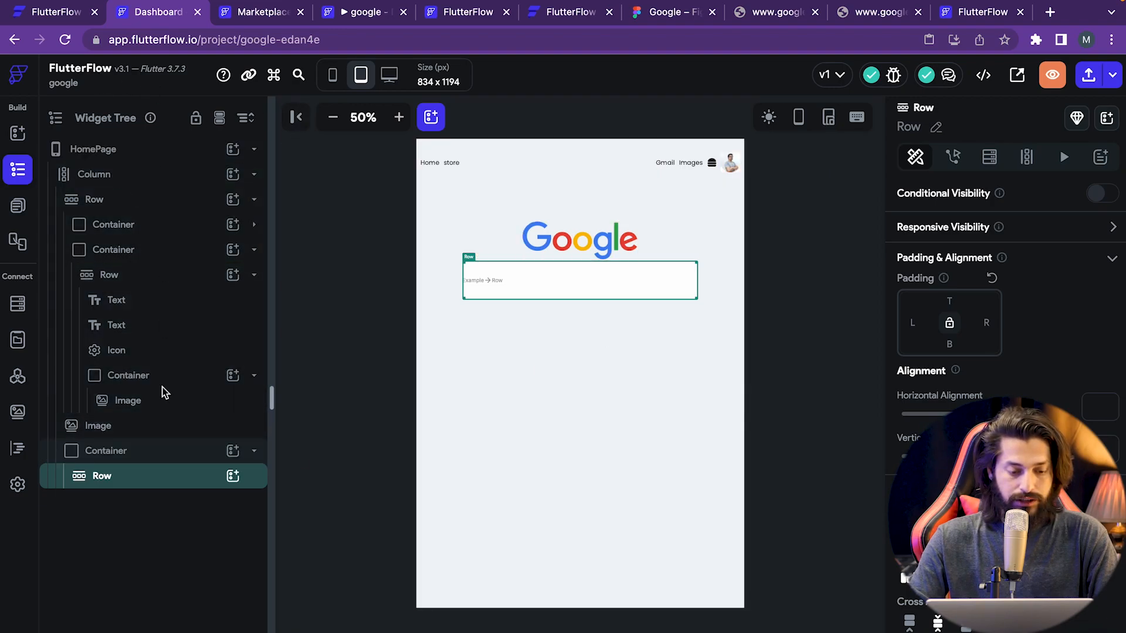
click(233, 479)
- Add an Icon inside the search Row and set it to the magnifier search icon
text(icon)
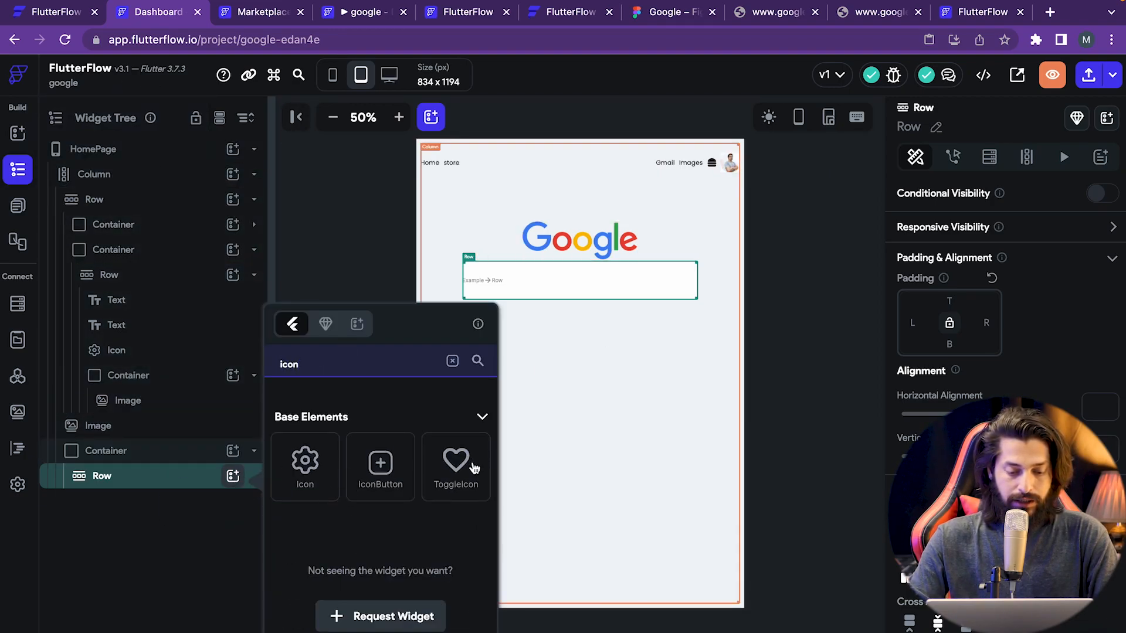
click(316, 470)
click(254, 478)
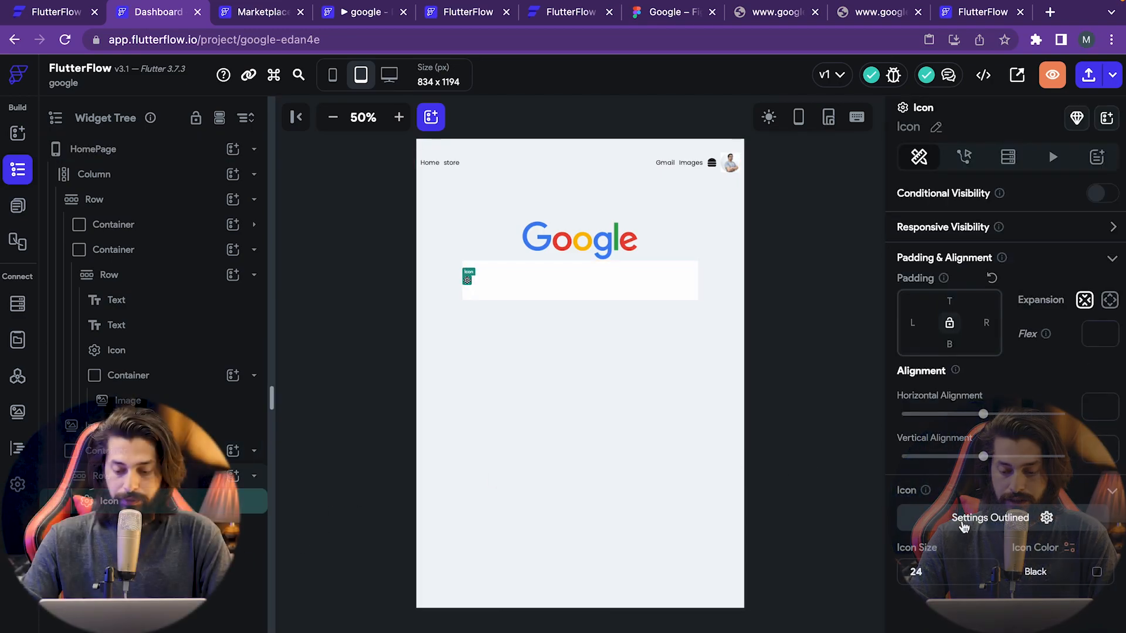
click(965, 521)
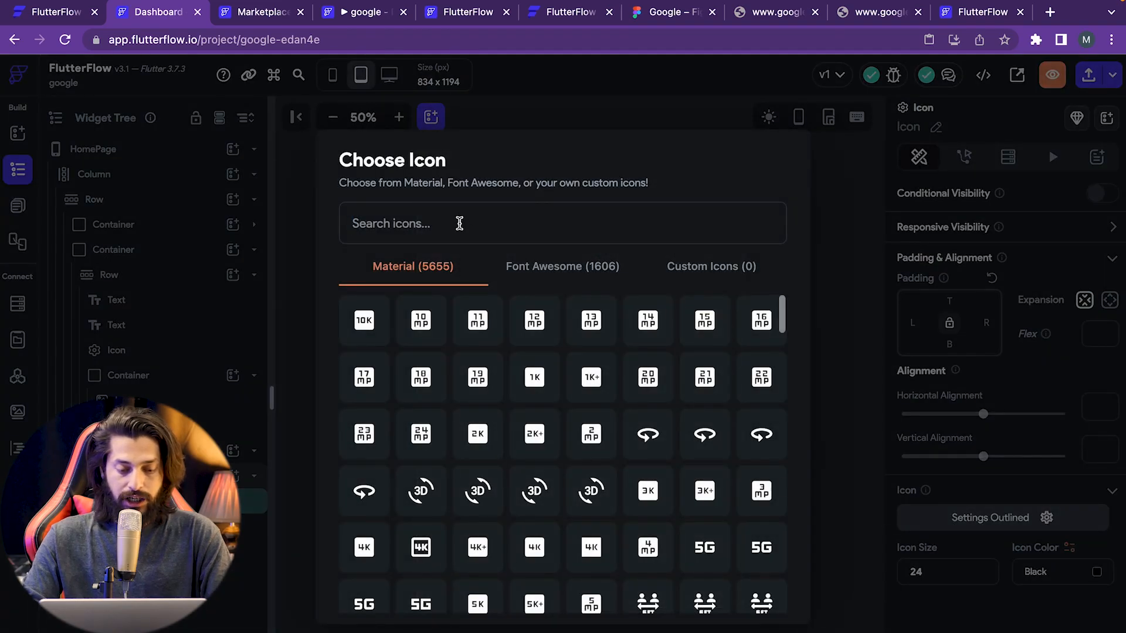
text(sear)
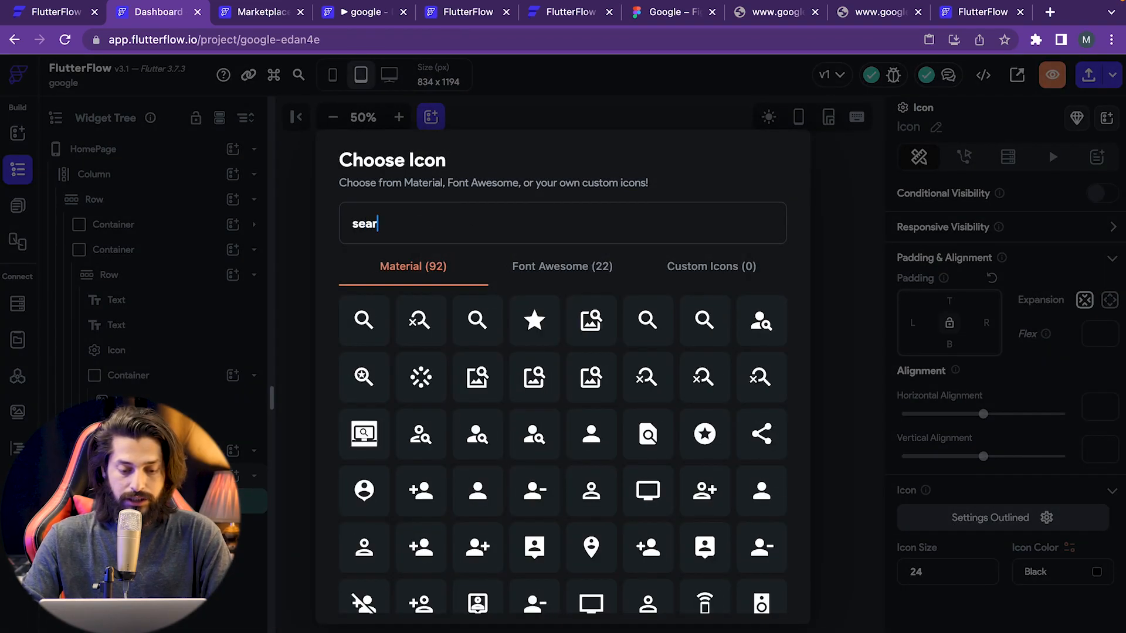
click(363, 322)
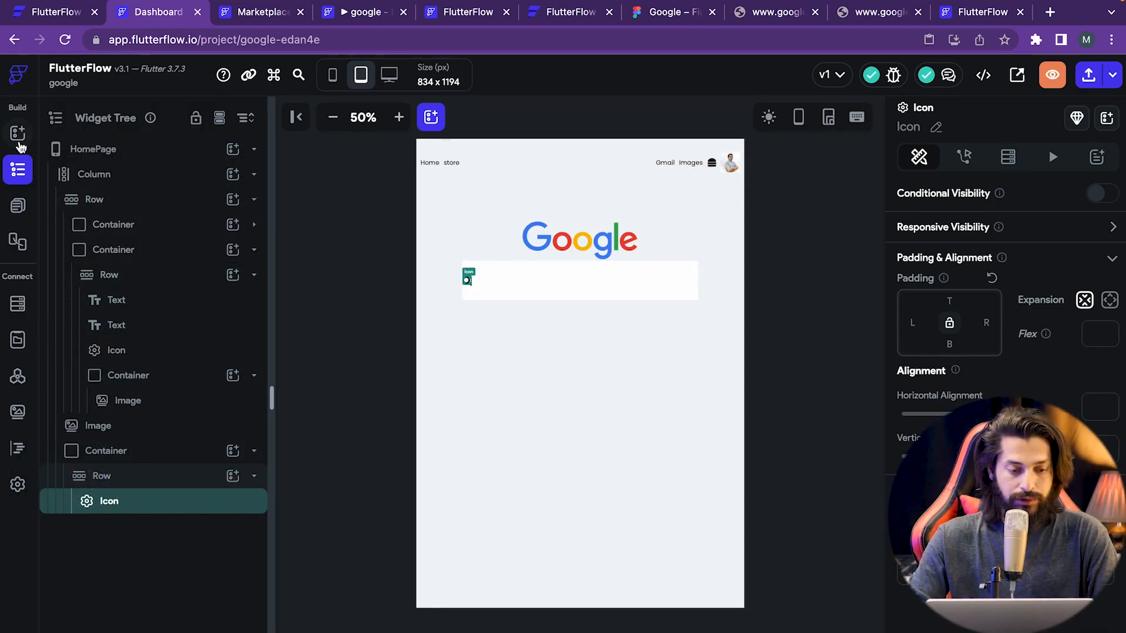
- Drag a TextField into the search Row beside the magnifier icon
click(18, 135)
click(136, 161)
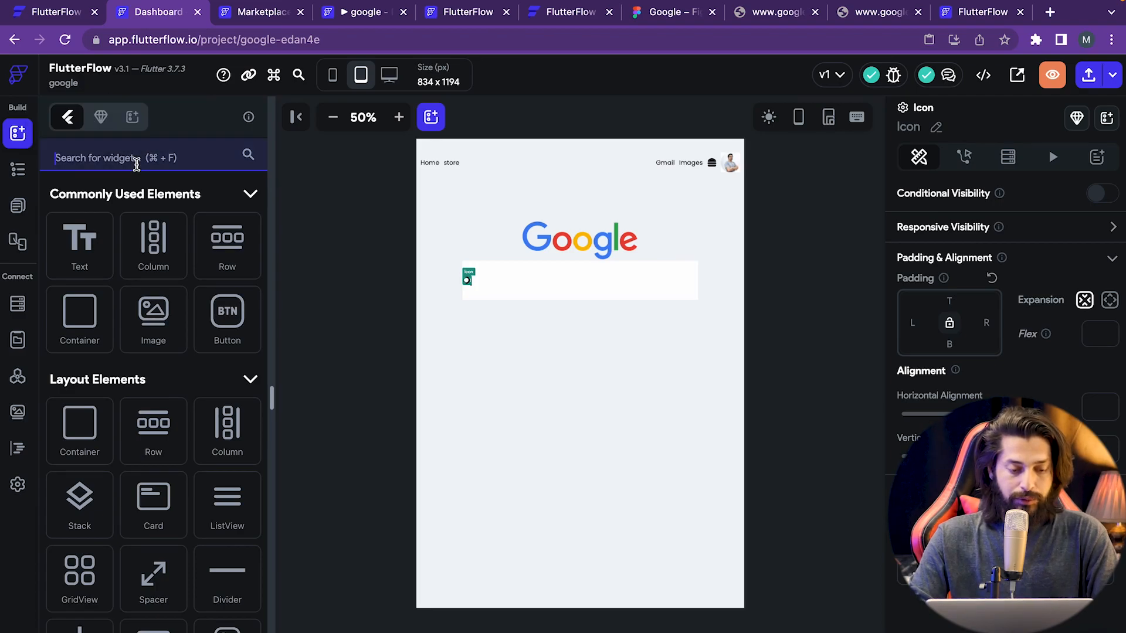
text(textf)
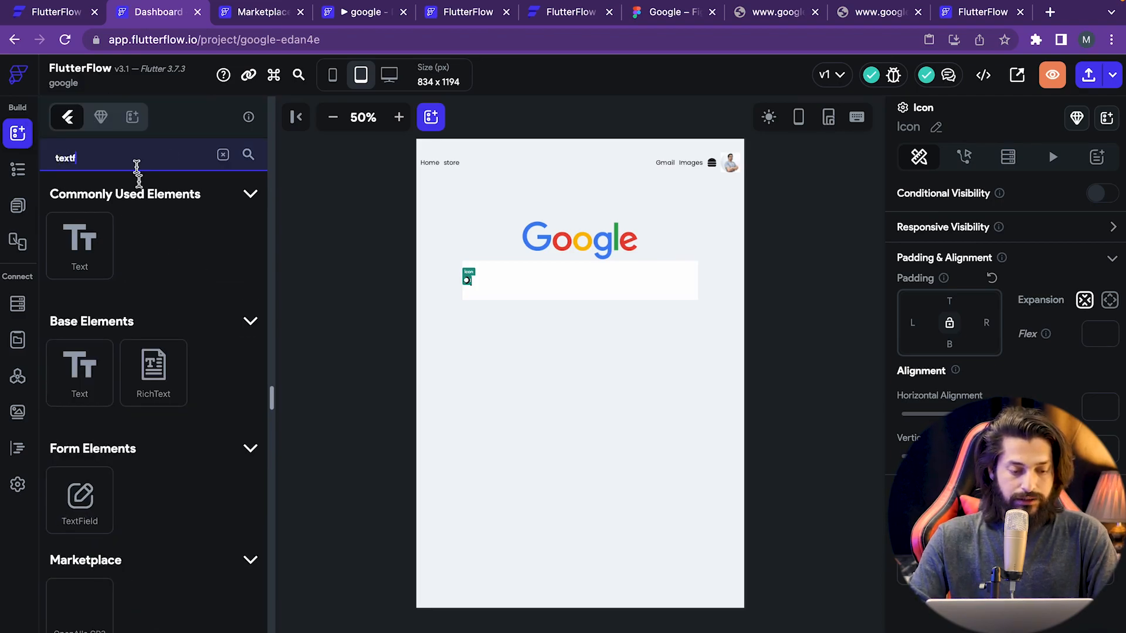
drag(91, 499, 478, 291)
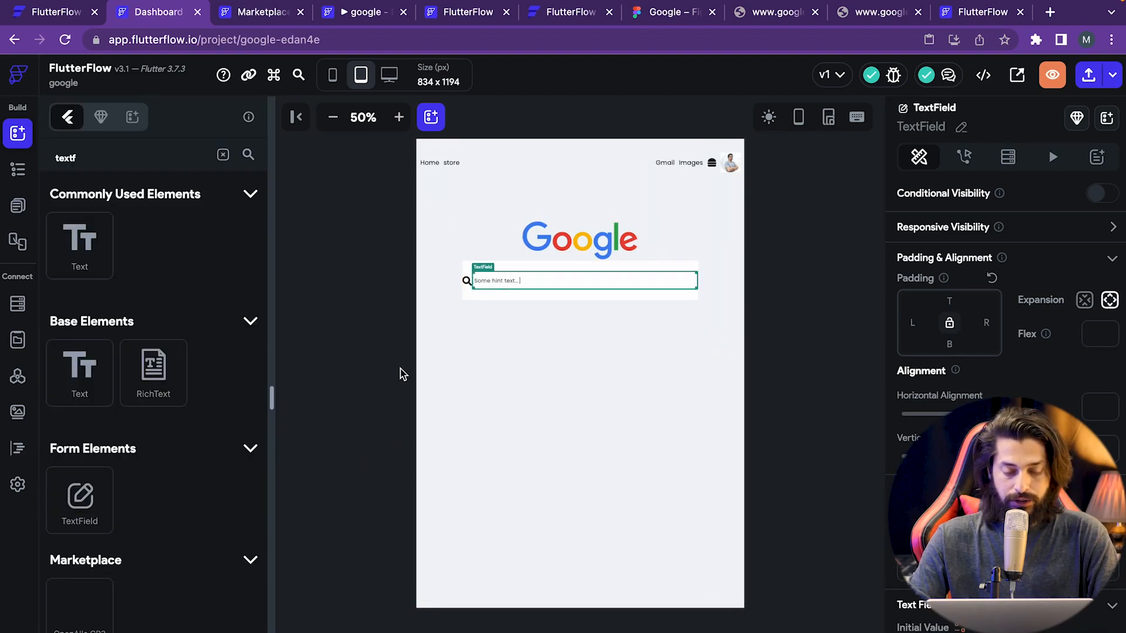
click(514, 251)
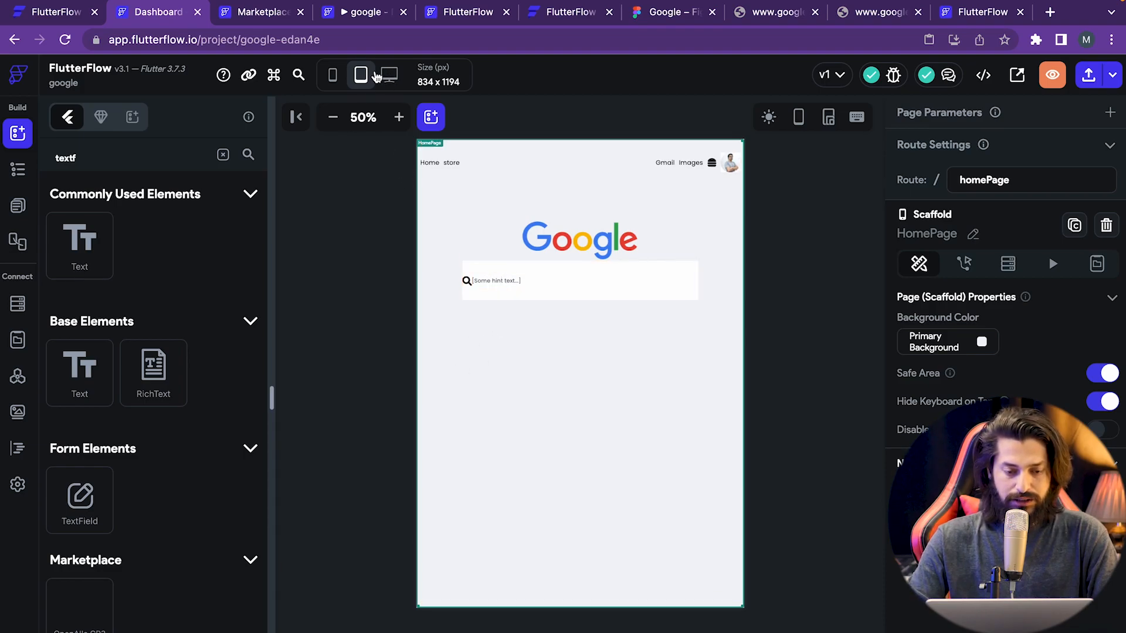
- Preview at Macbook Pro/Air 13" (1280 x 800), zoom in, and select the TextField
click(388, 74)
click(553, 122)
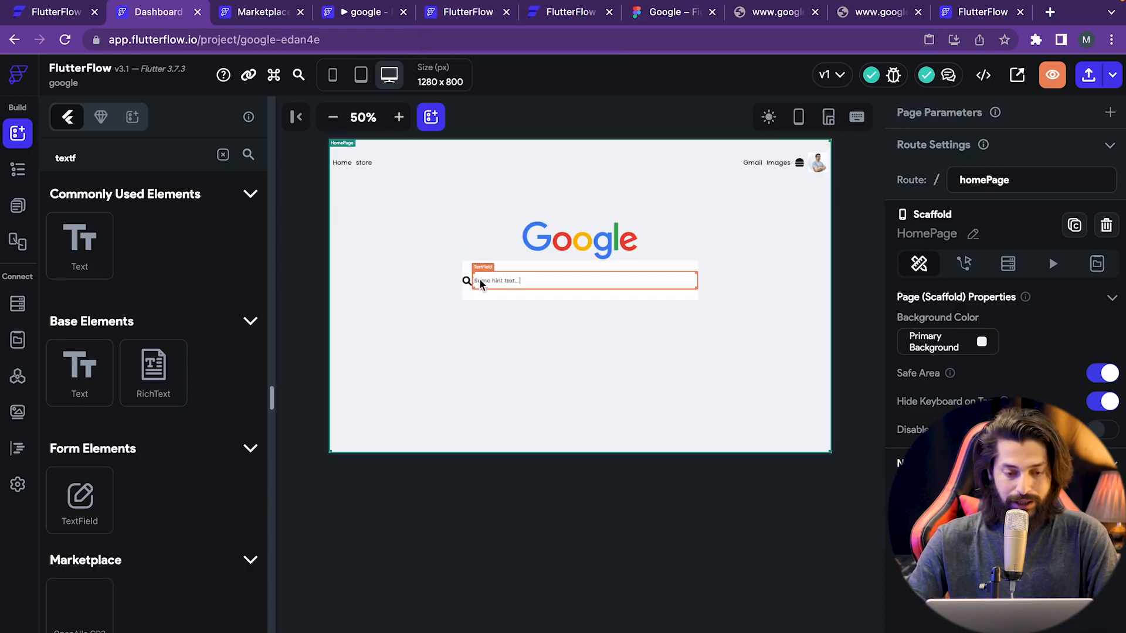
click(400, 117)
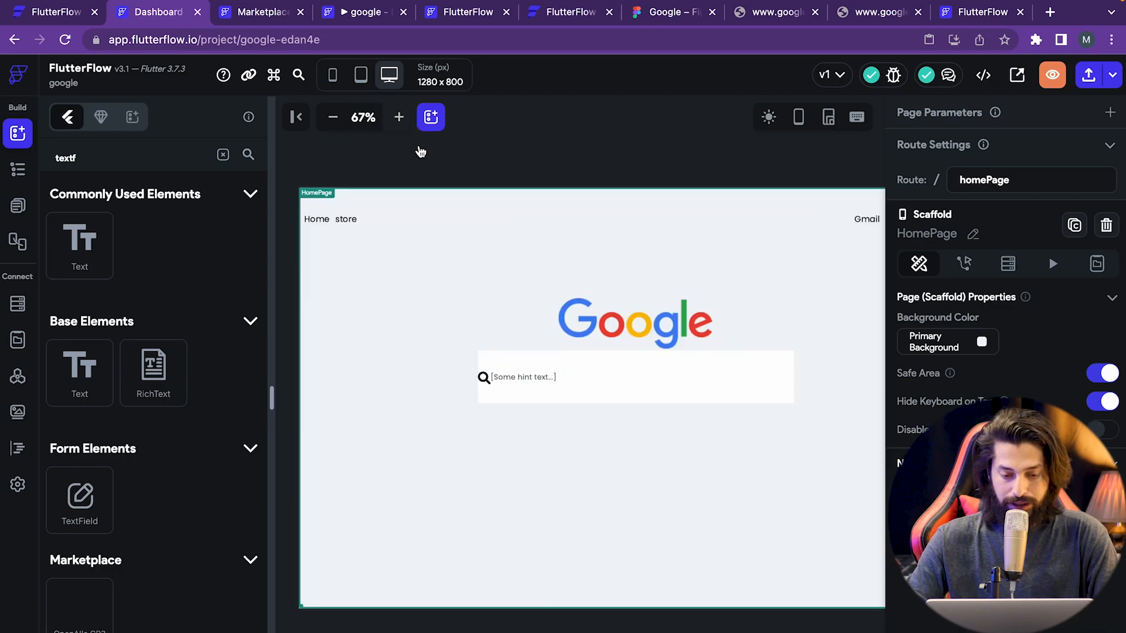
click(516, 367)
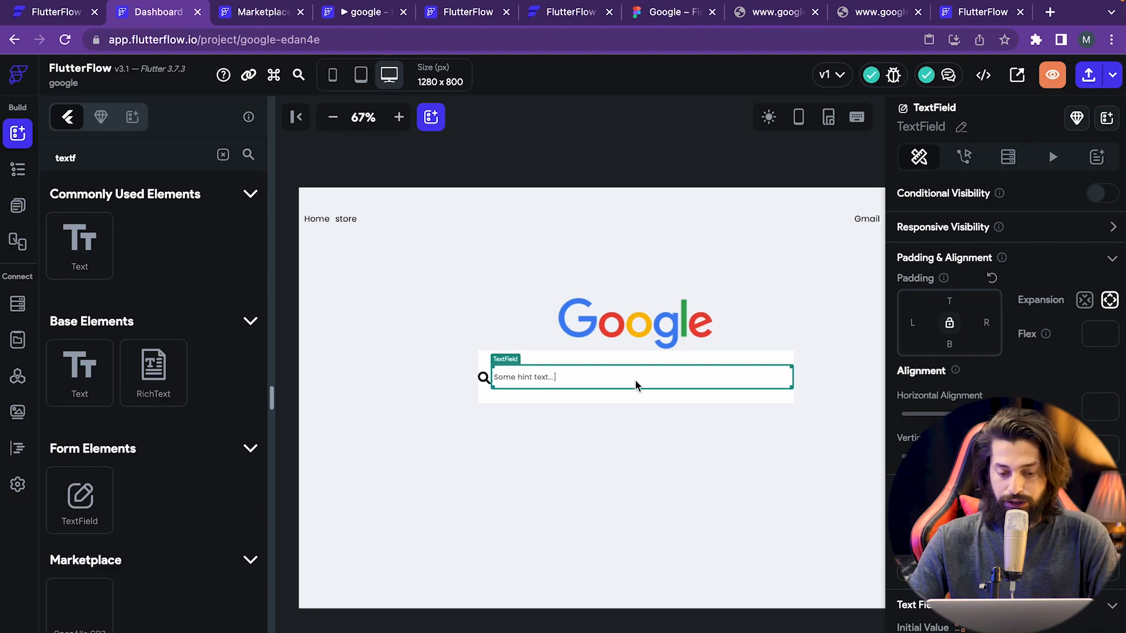
- Set the search TextField's Input Border Type to None
scroll(932, 520, down, 6)
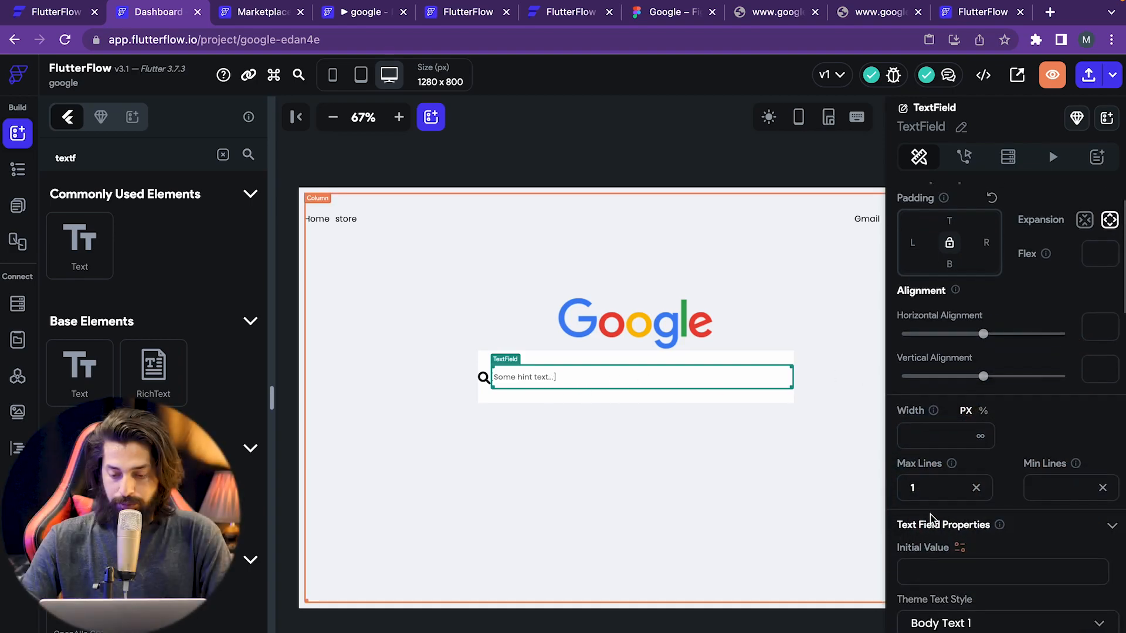
scroll(932, 519, down, 3)
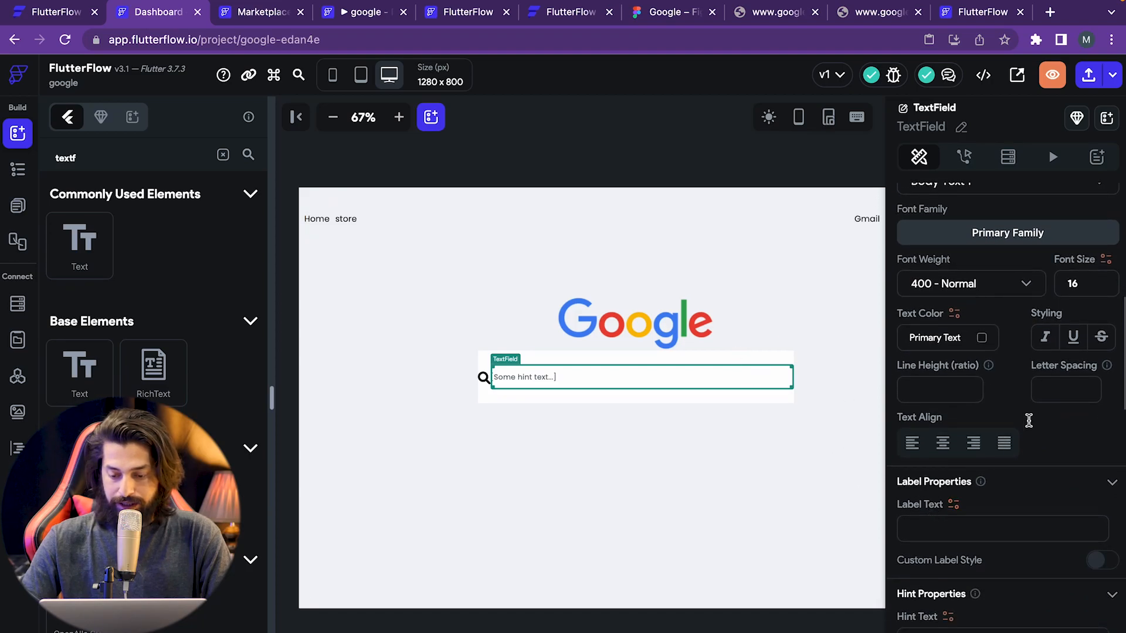
scroll(1025, 436, down, 5)
scroll(1026, 444, down, 5)
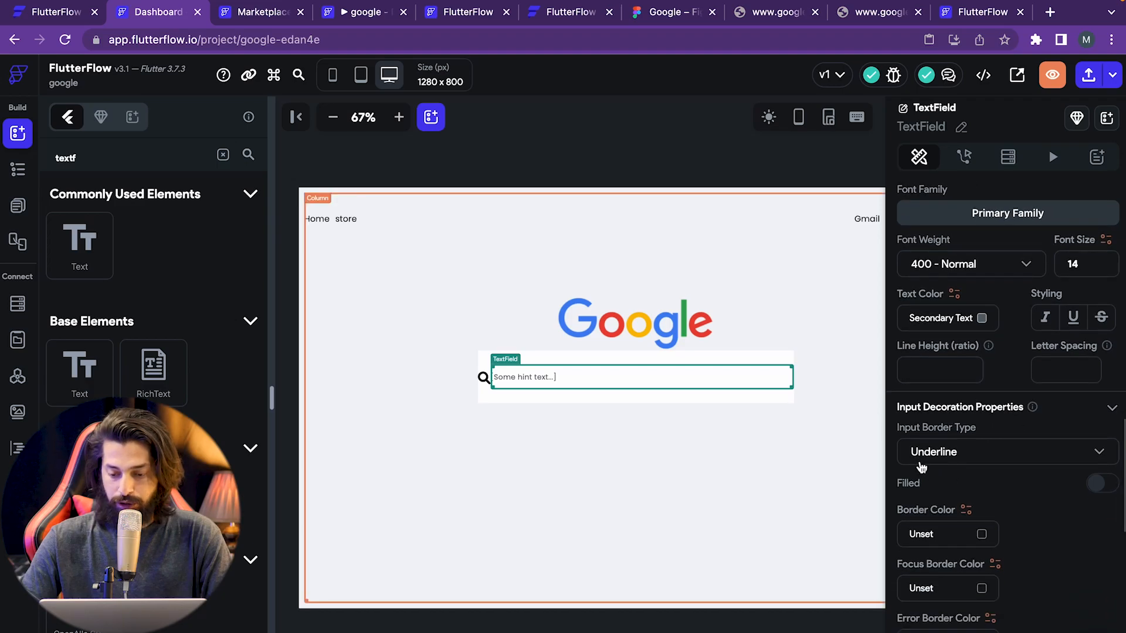
click(994, 456)
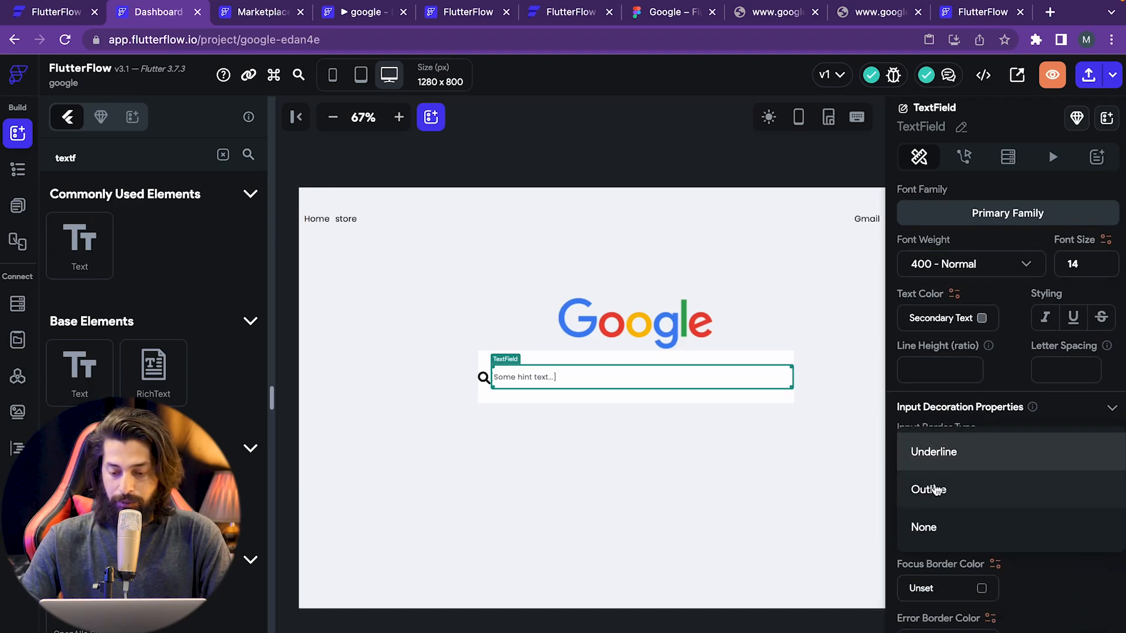
click(954, 526)
- Delete the TextField's existing placeholder hint text, checking the Google mockup for reference
scroll(991, 521, down, 1)
scroll(990, 521, down, 1)
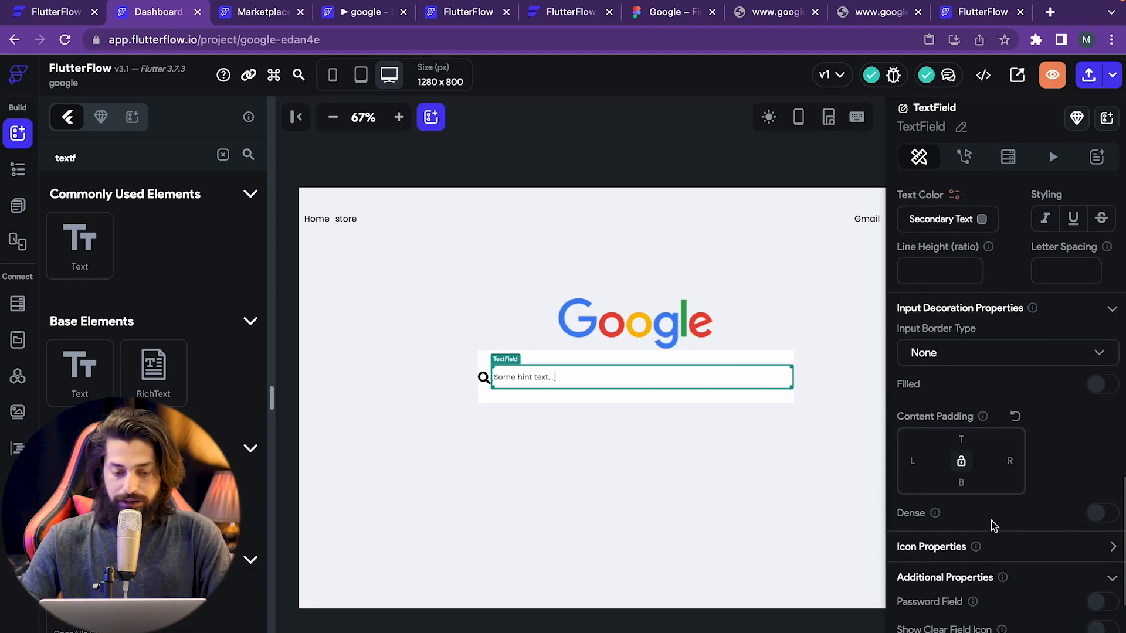
scroll(991, 521, up, 2)
scroll(1052, 456, up, 5)
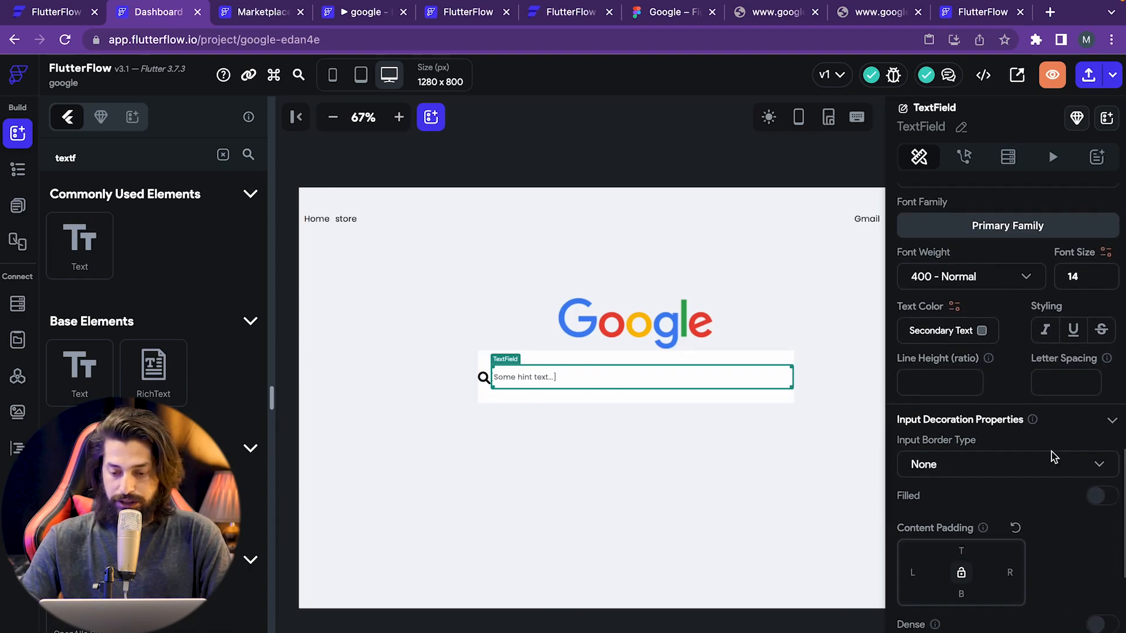
scroll(1051, 460, up, 2)
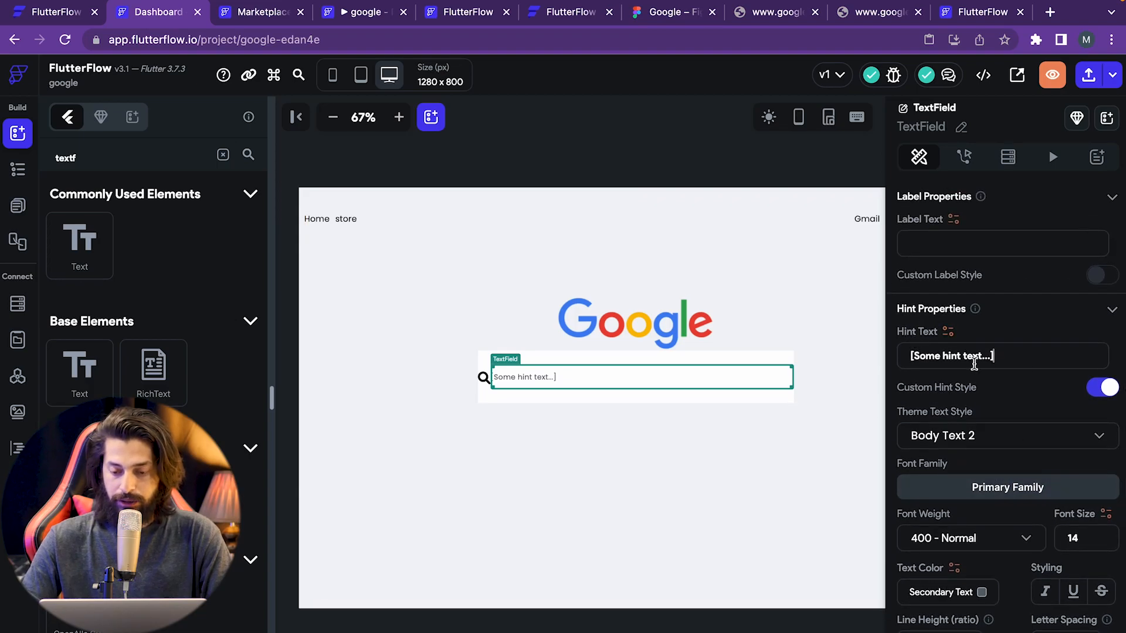
drag(1024, 358, 896, 365)
key(BackSpace)
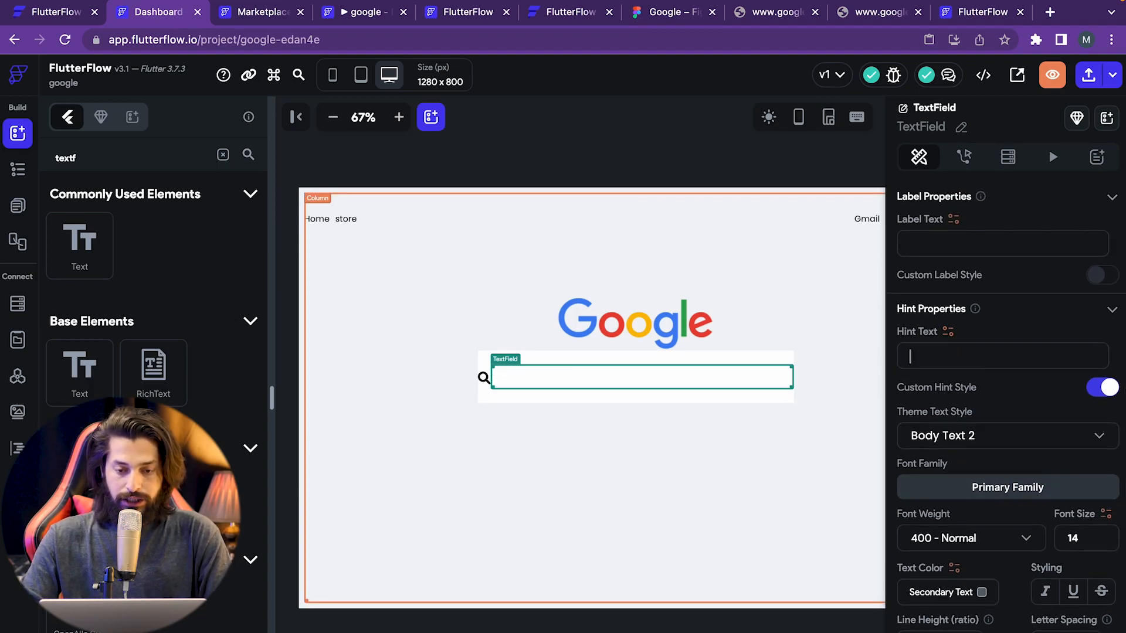
click(661, 7)
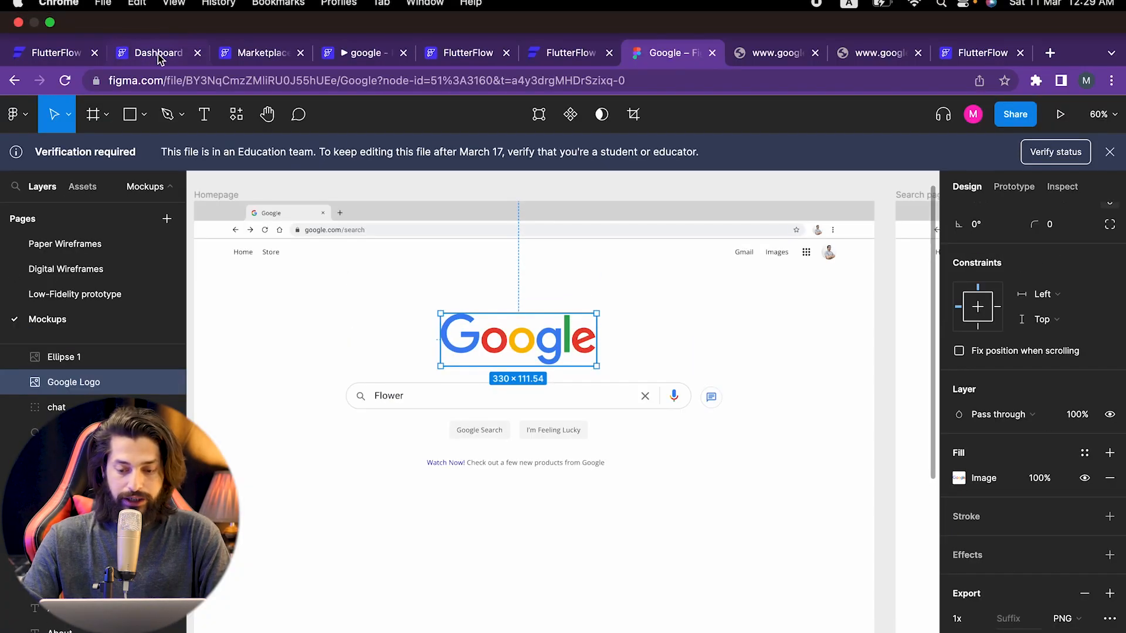
click(154, 11)
click(949, 346)
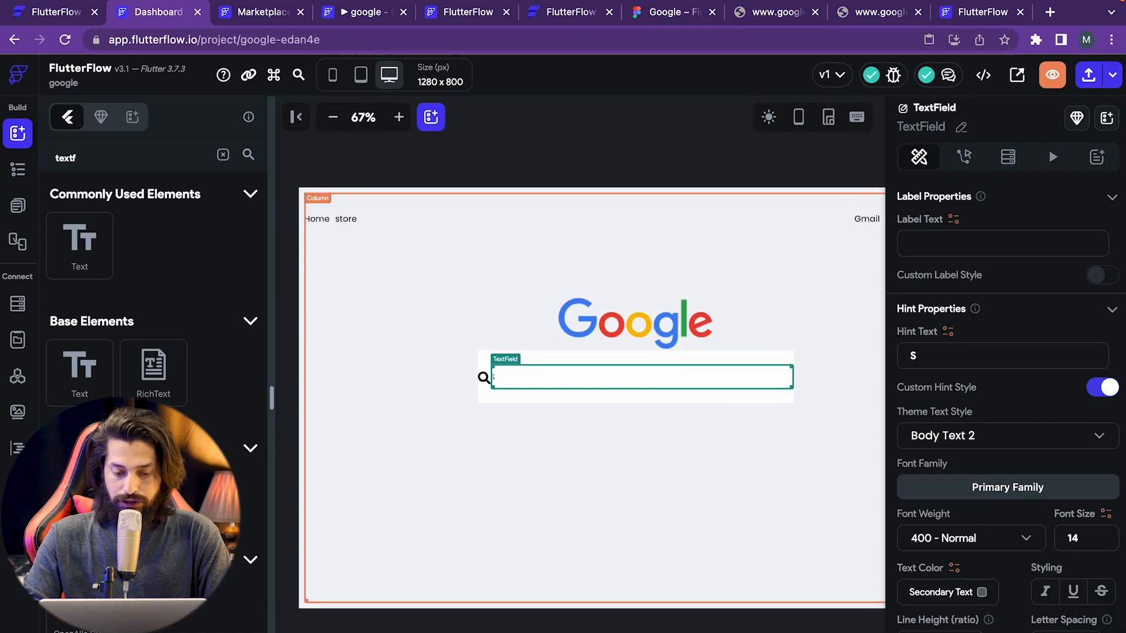
- Enter 'Search...' as the TextField's hint text and review its text properties
text(Search...)
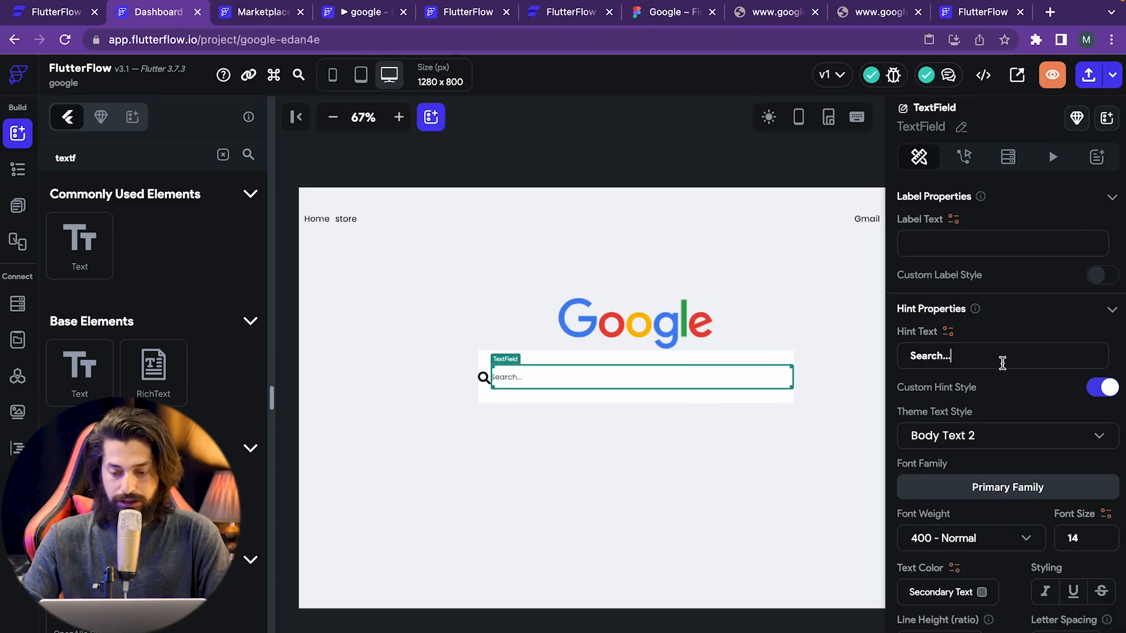
scroll(987, 332, up, 3)
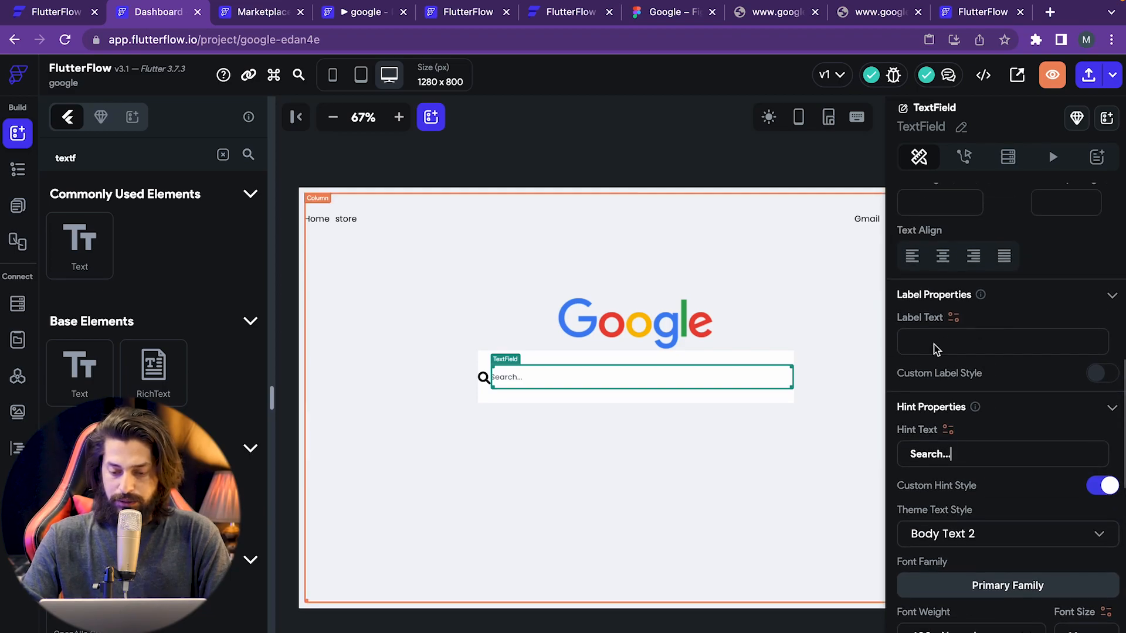
click(953, 317)
click(959, 341)
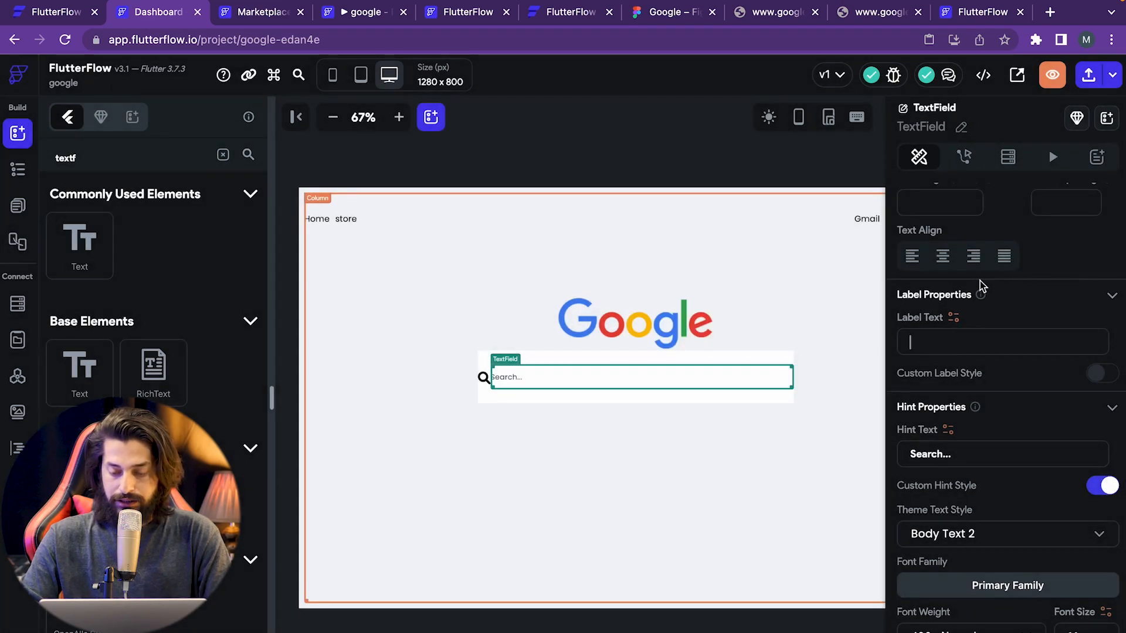
scroll(977, 297, up, 4)
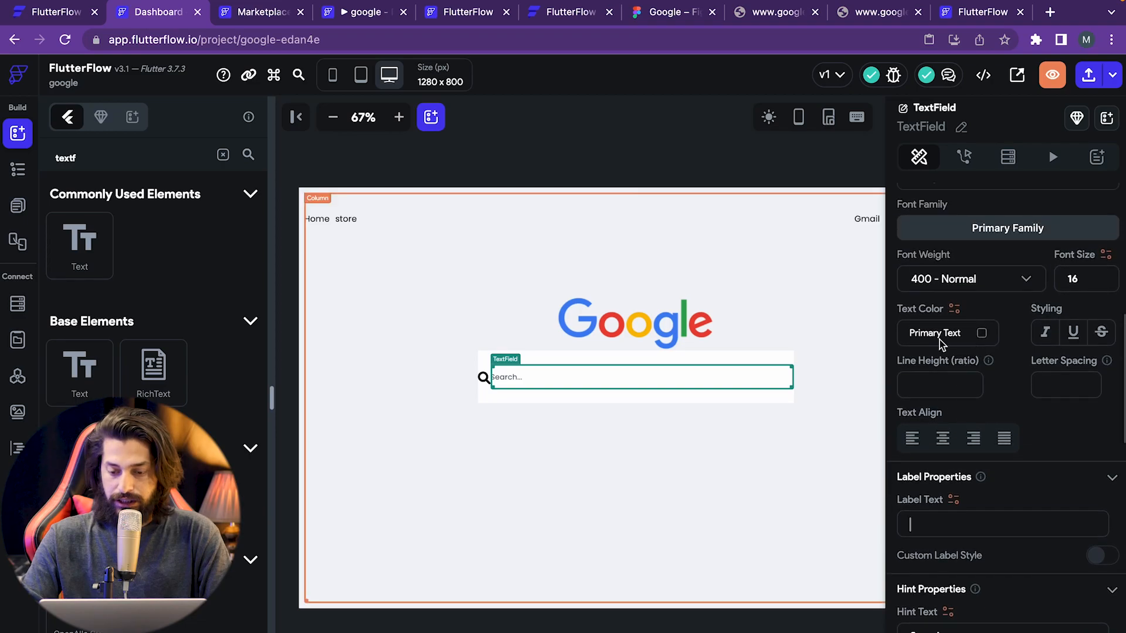
scroll(955, 304, up, 1)
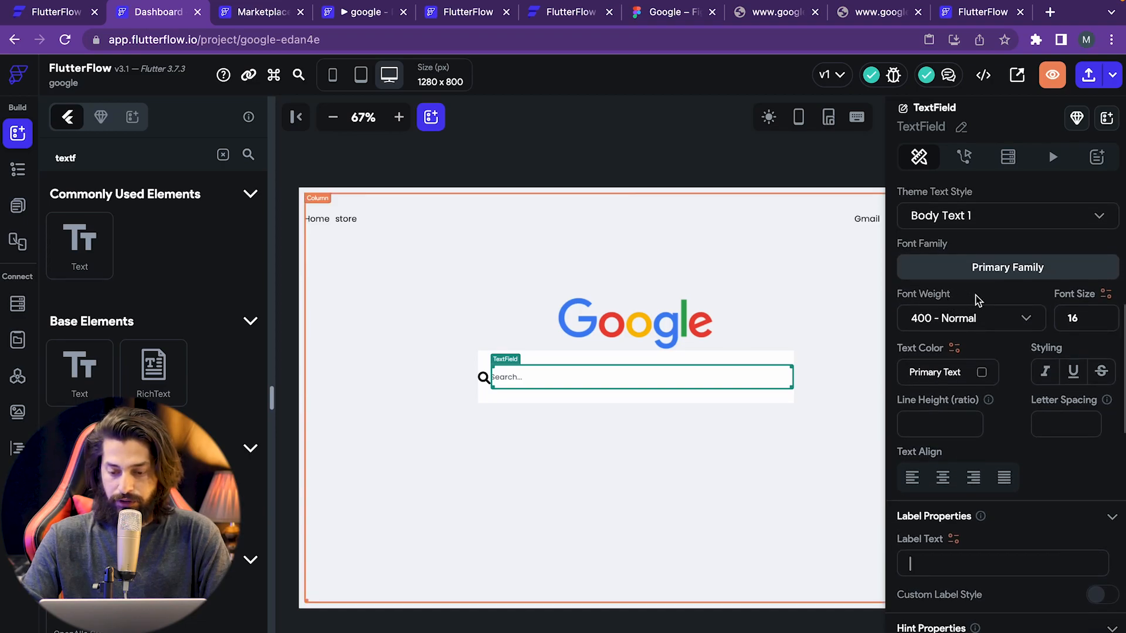
scroll(962, 331, up, 6)
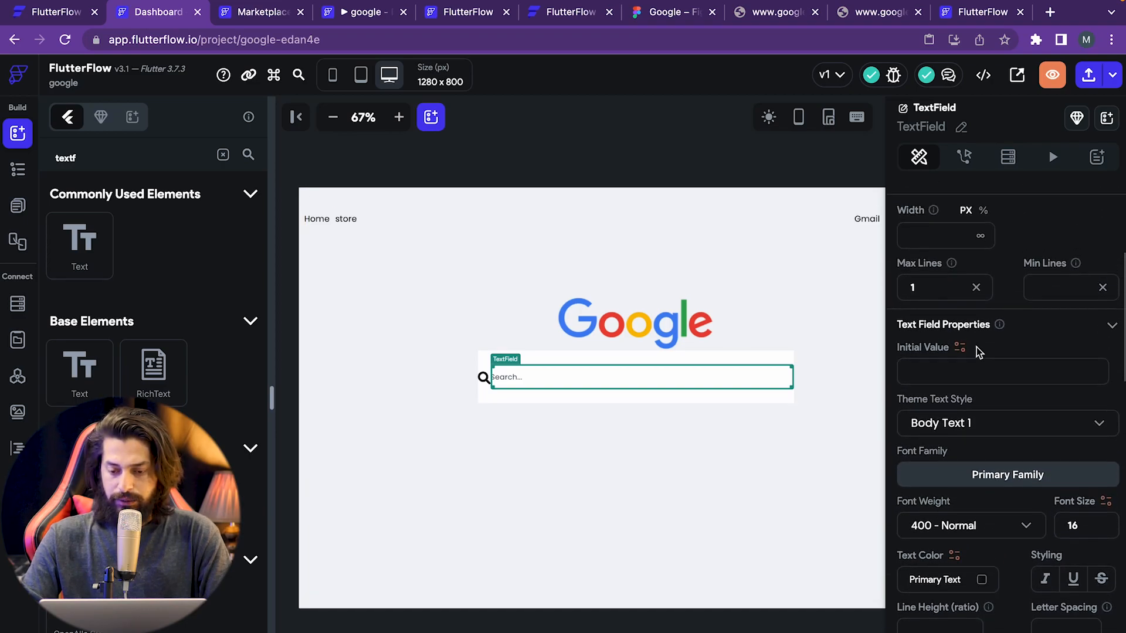
click(957, 331)
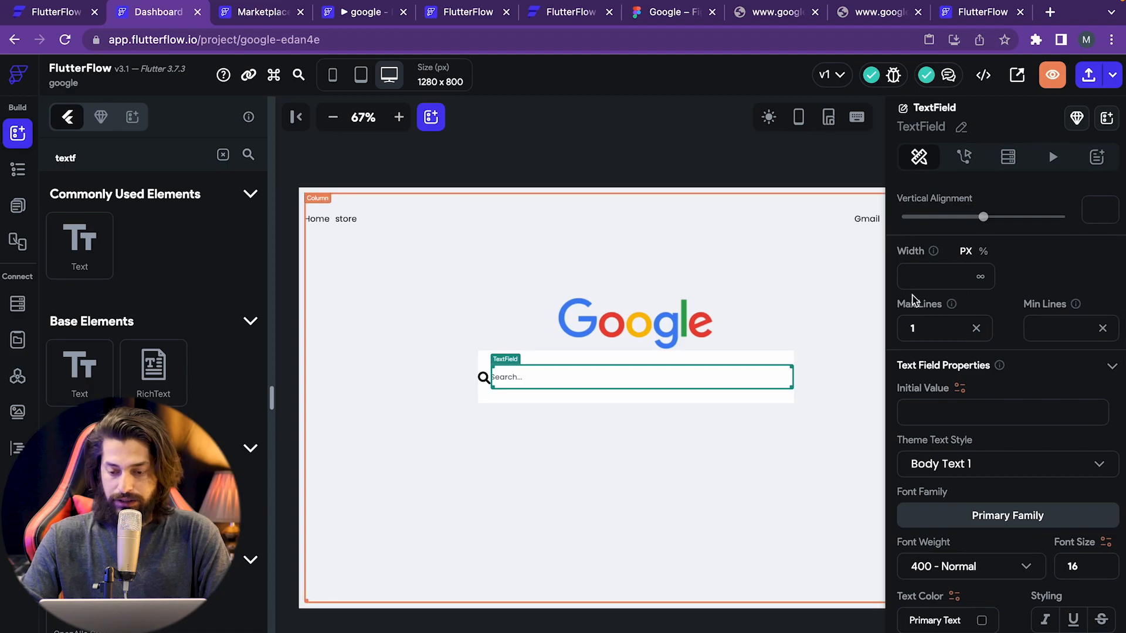
scroll(1035, 477, down, 7)
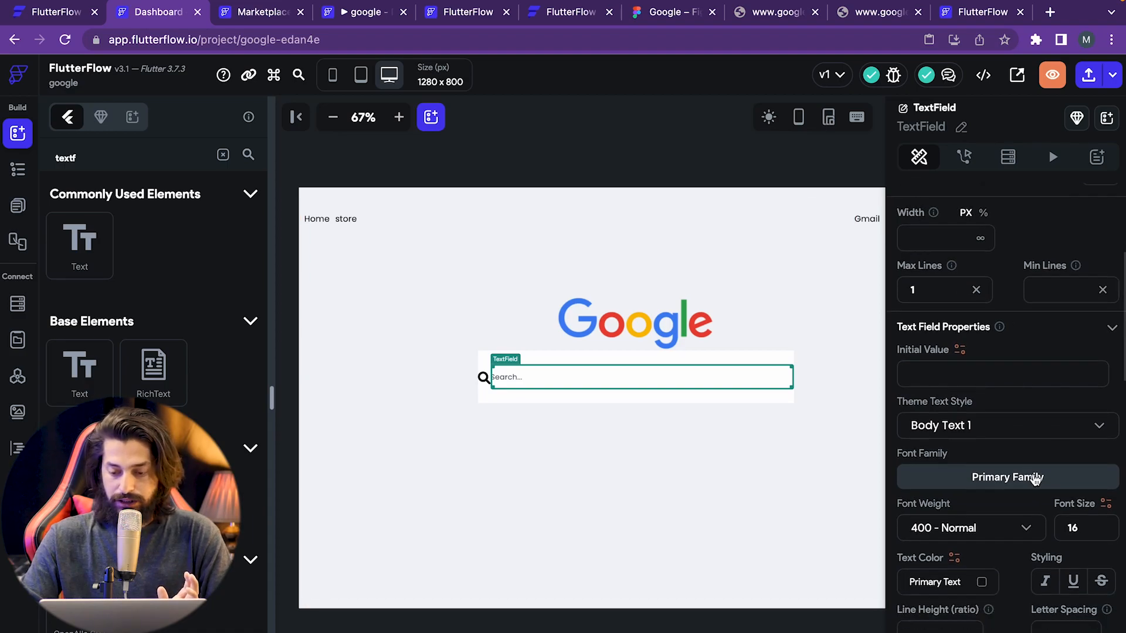
scroll(1033, 474, down, 9)
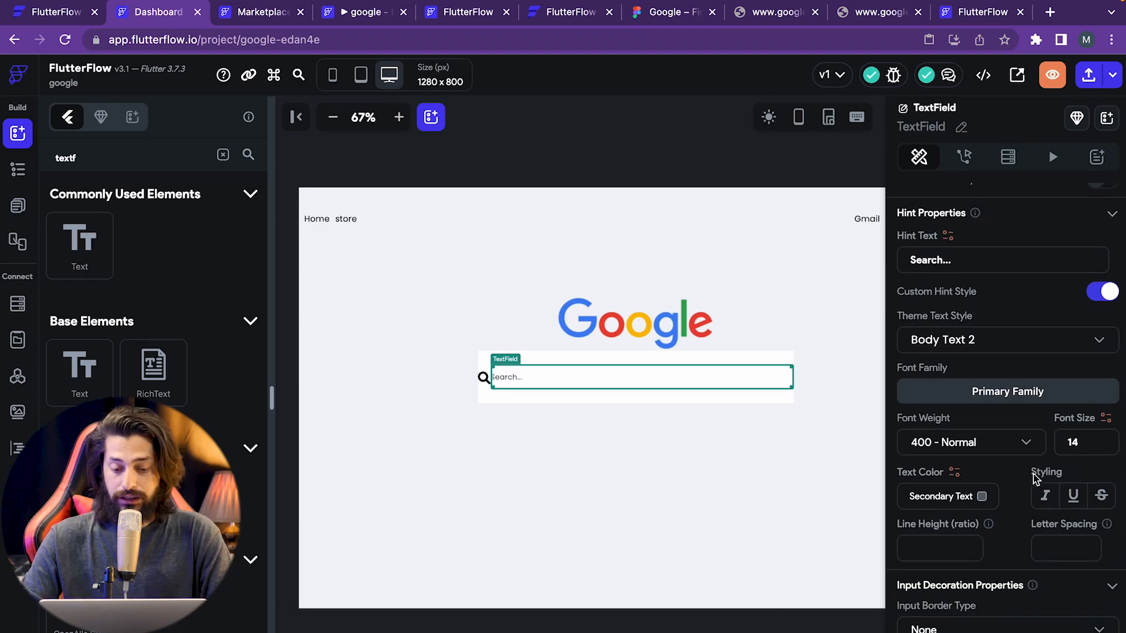
scroll(1033, 474, down, 2)
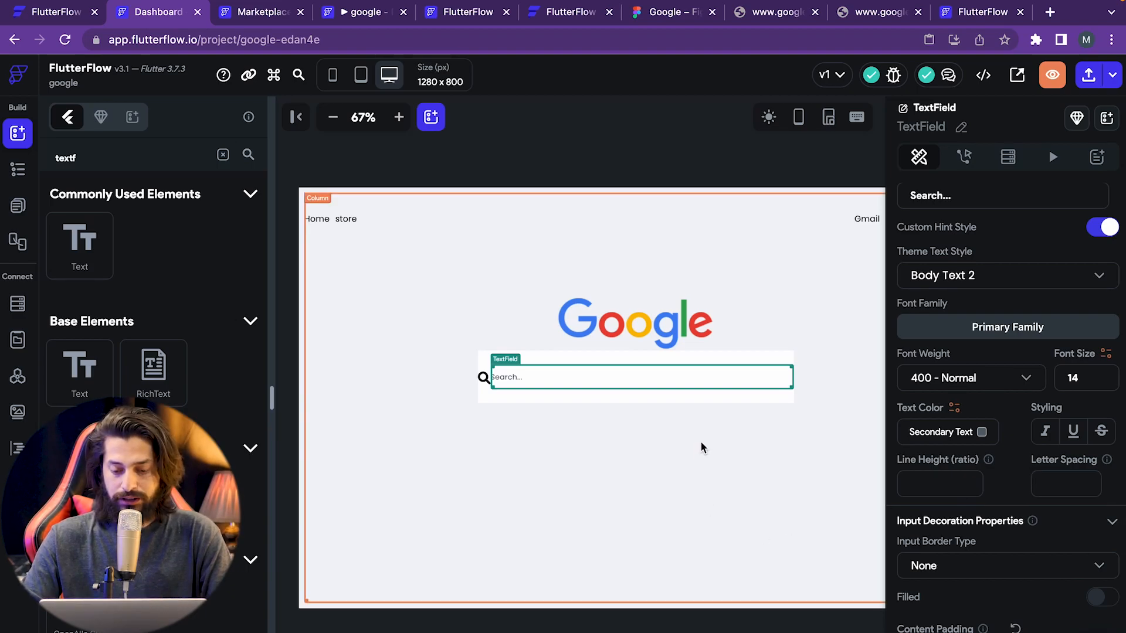
click(736, 460)
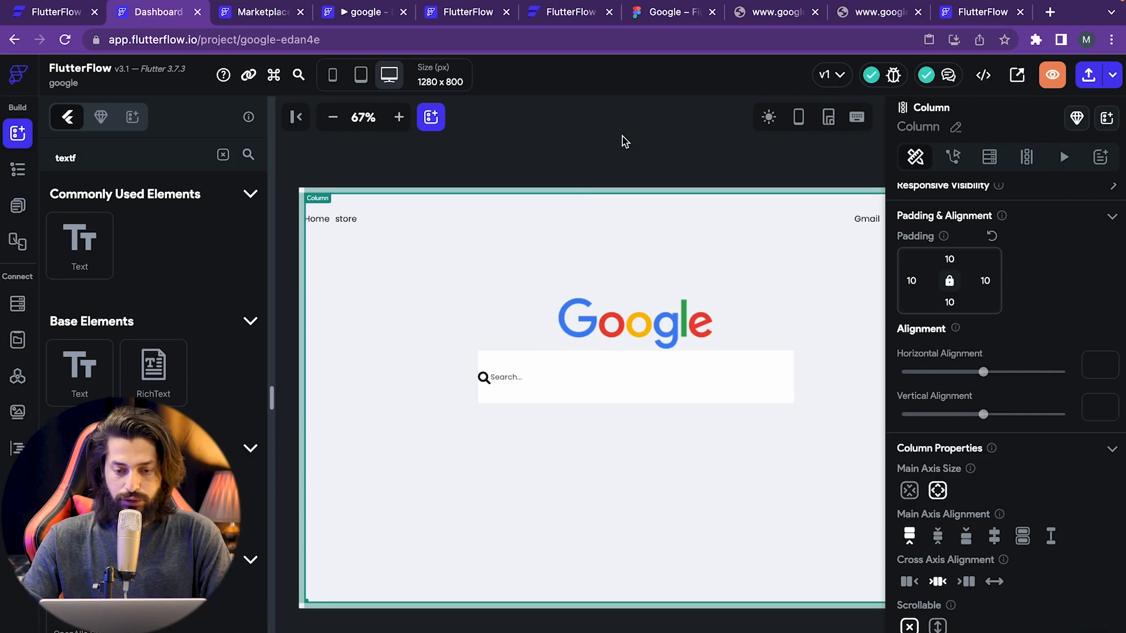
click(674, 13)
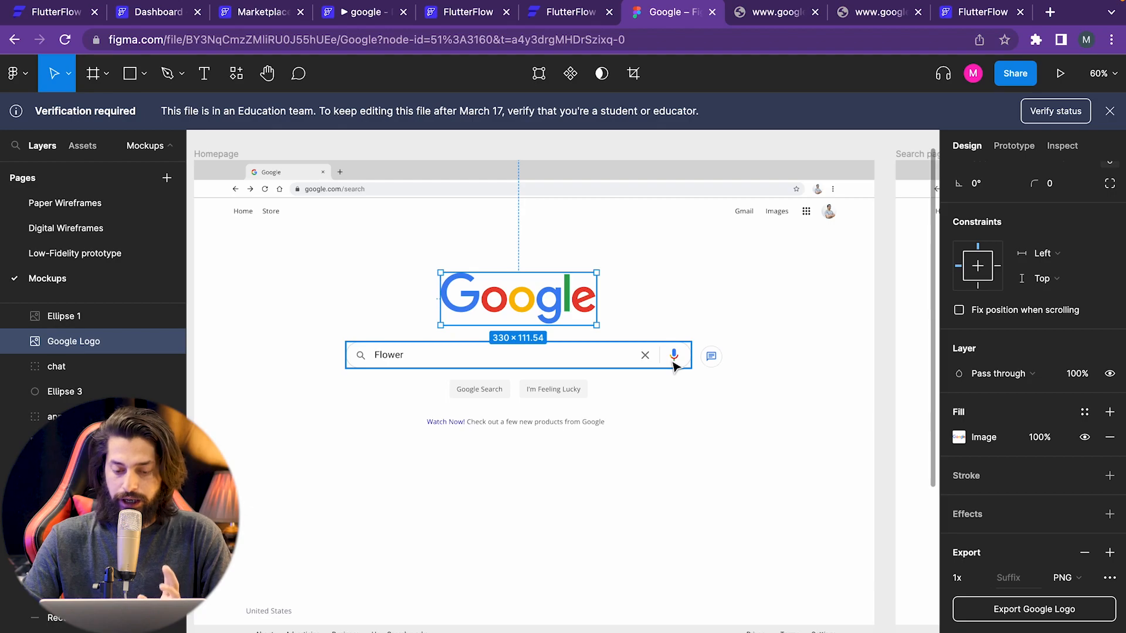
- Back in FlutterFlow, replace the widget search with 'mic' to list Icon widgets
click(153, 18)
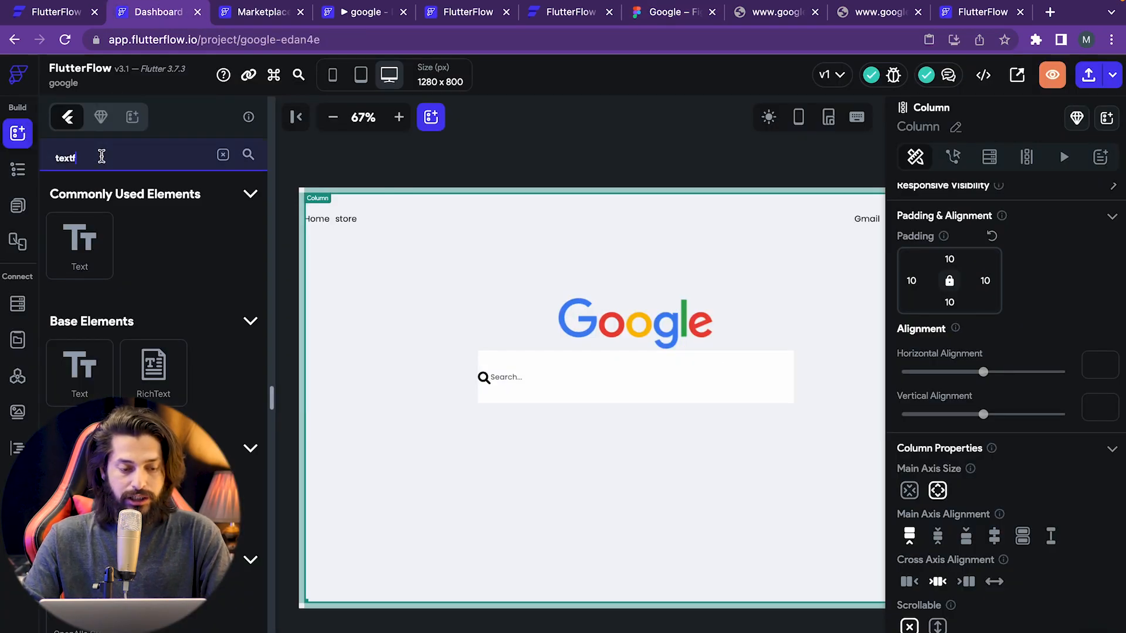
key(BackSpace)
key(BackSpace)
key(BackSpace)
key(BackSpace)
key(BackSpace)
text(mic)
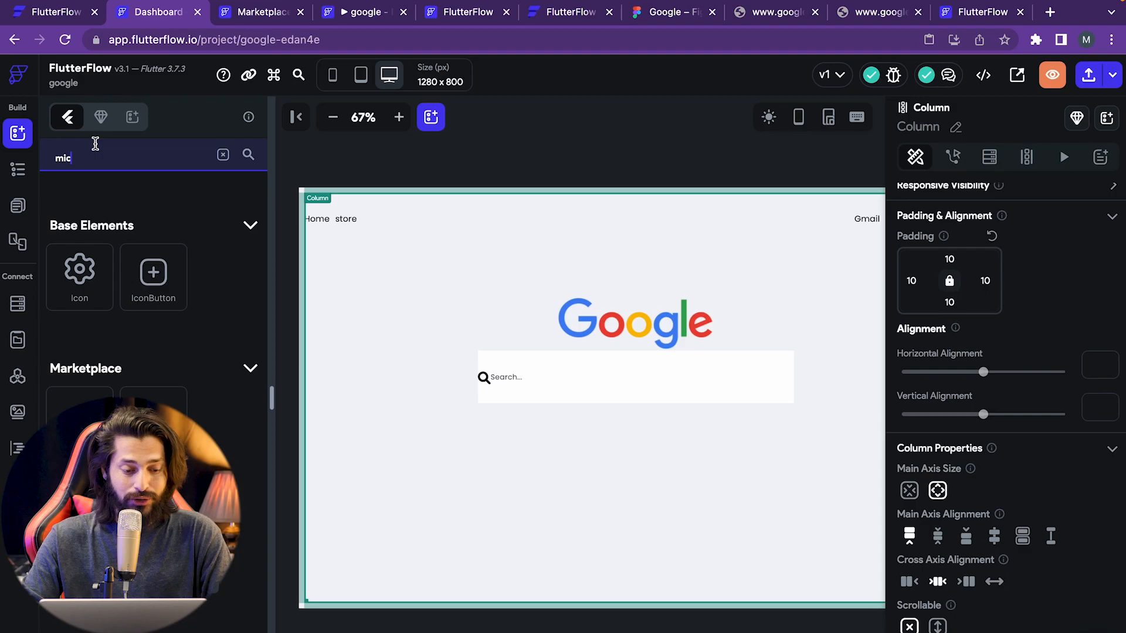
- Add an Icon at the search bar's right end and set it to the Mic icon
drag(79, 278, 792, 376)
click(808, 426)
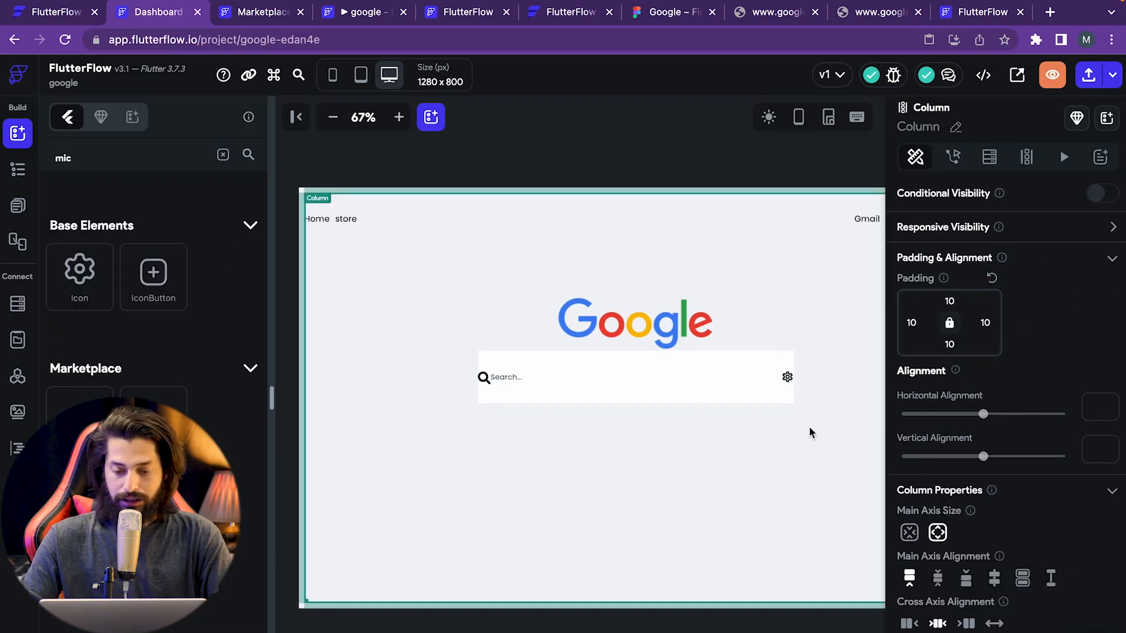
click(790, 378)
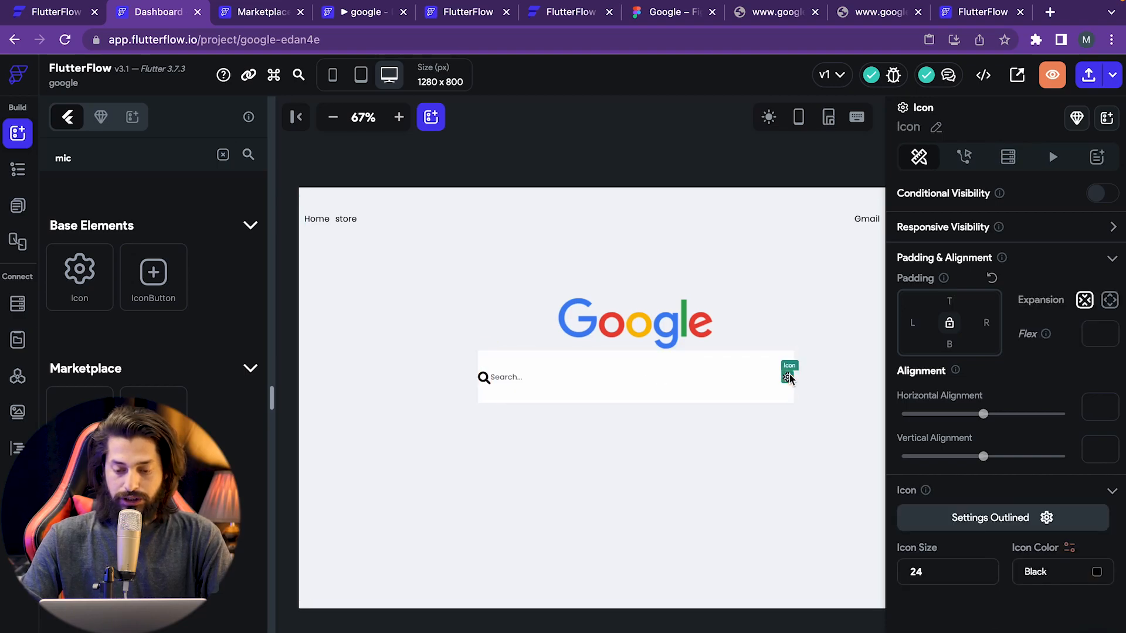
click(990, 518)
text(mic)
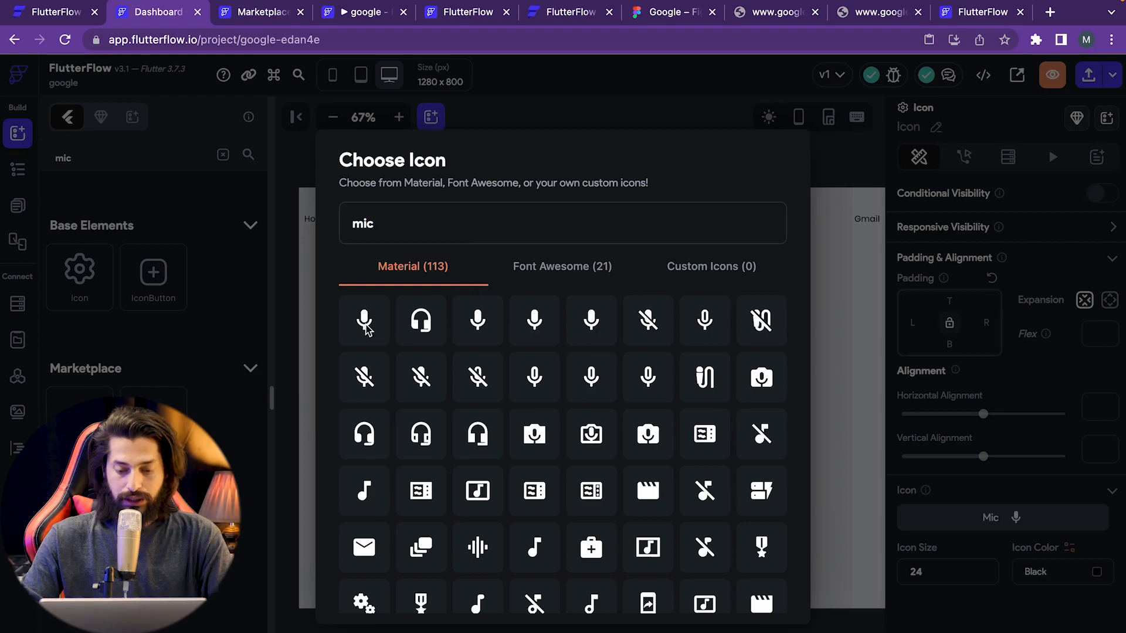
click(379, 332)
click(676, 17)
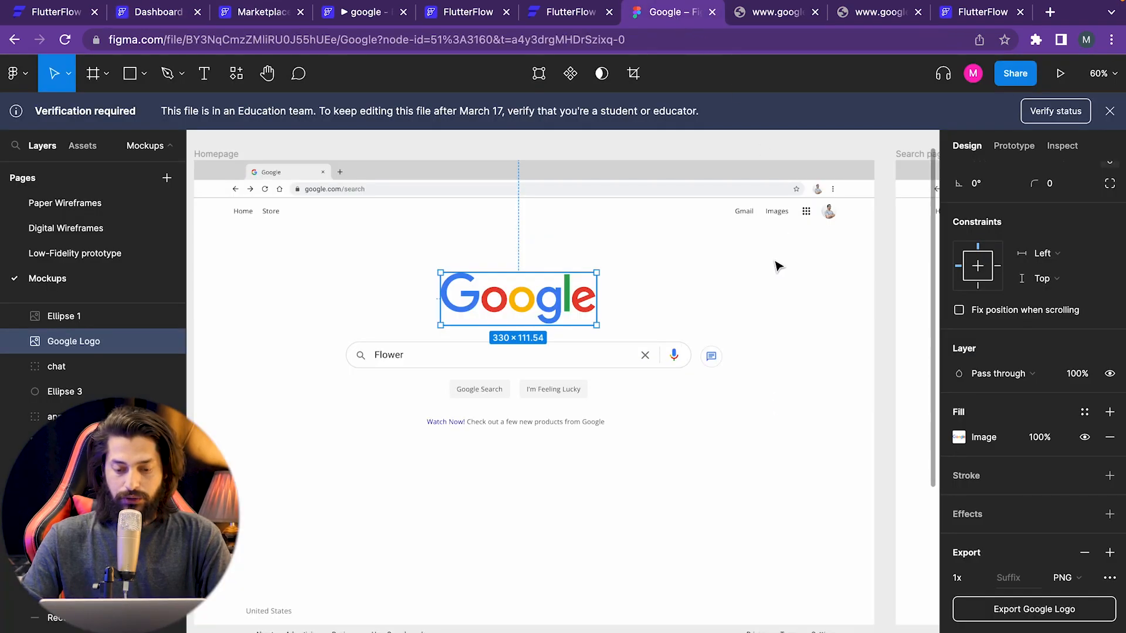
click(678, 360)
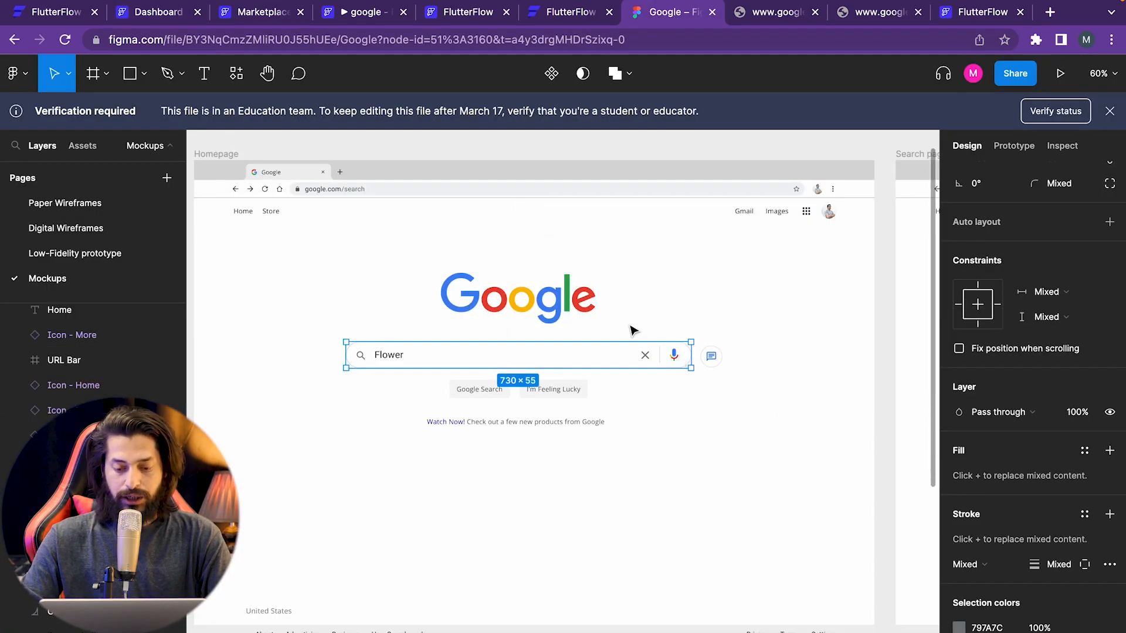
click(160, 13)
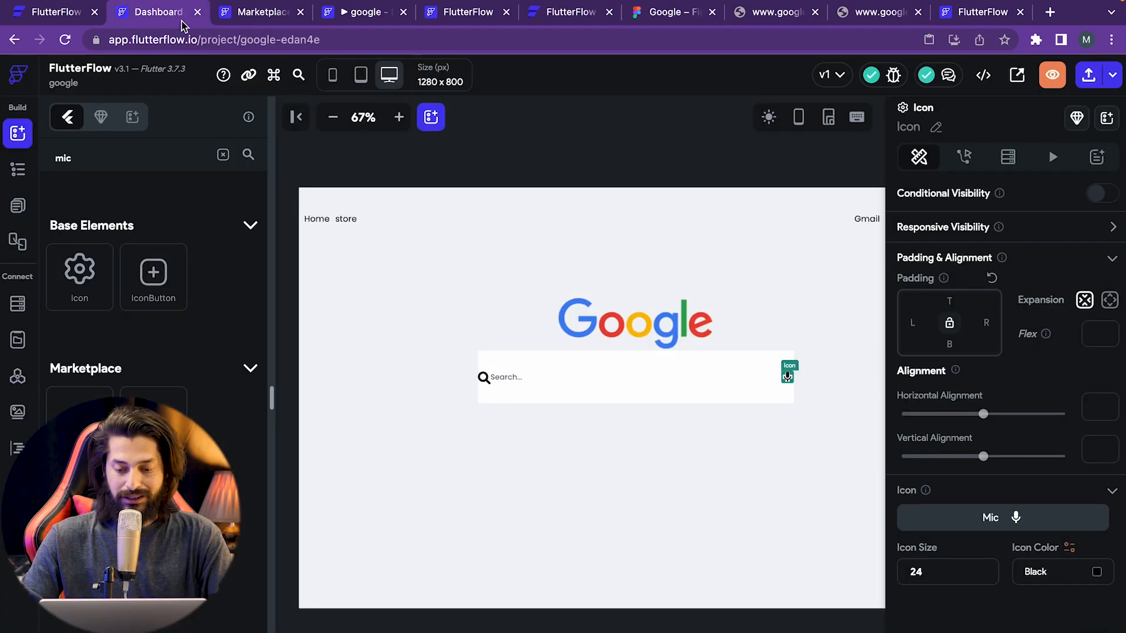
- Colour the Mic icon dark red, #920404, using the Icon Color picker
click(805, 384)
click(788, 380)
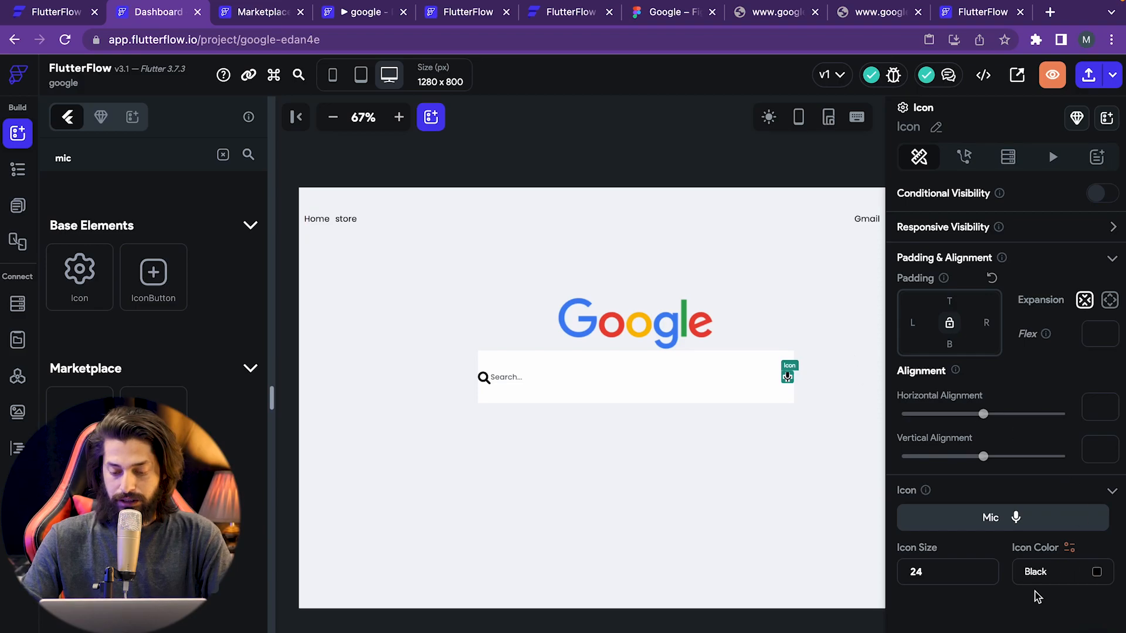
click(1068, 572)
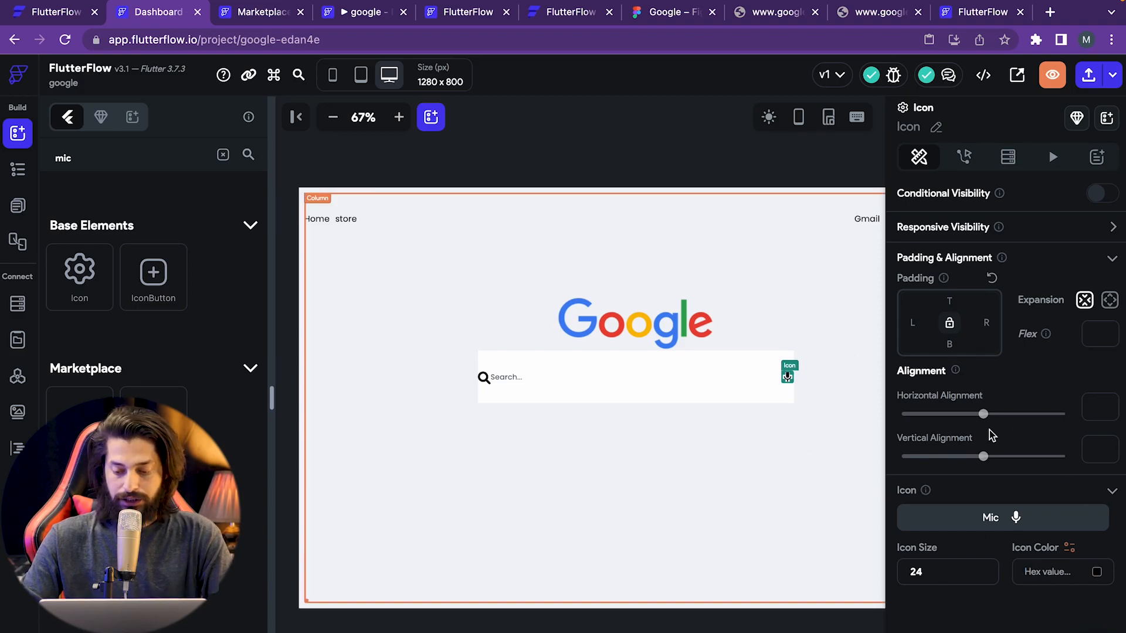
click(1097, 572)
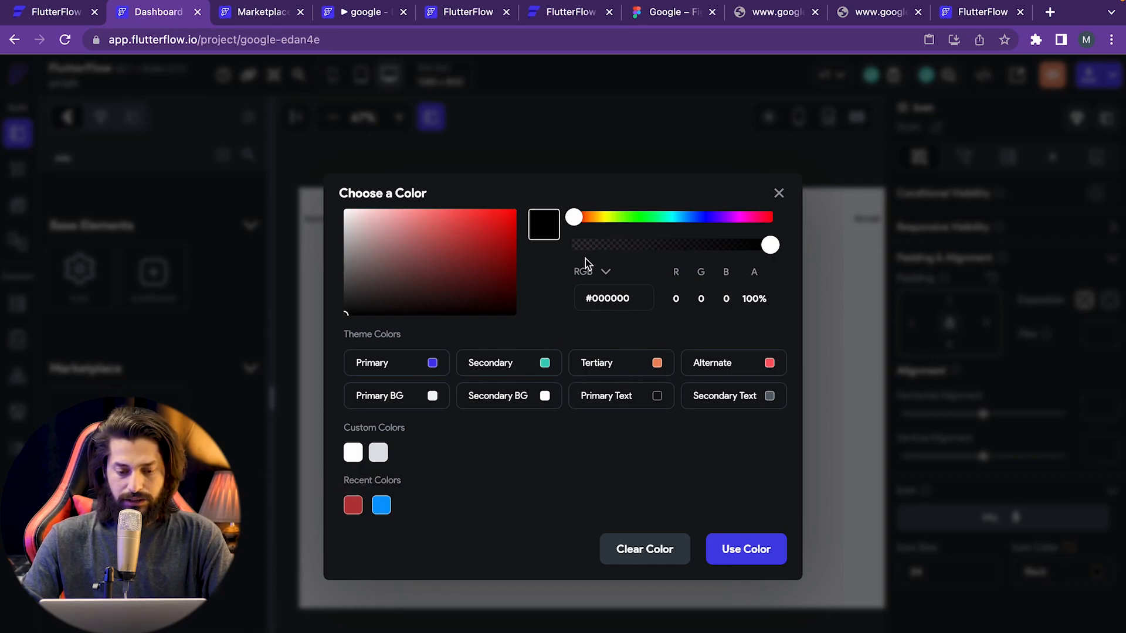
click(508, 248)
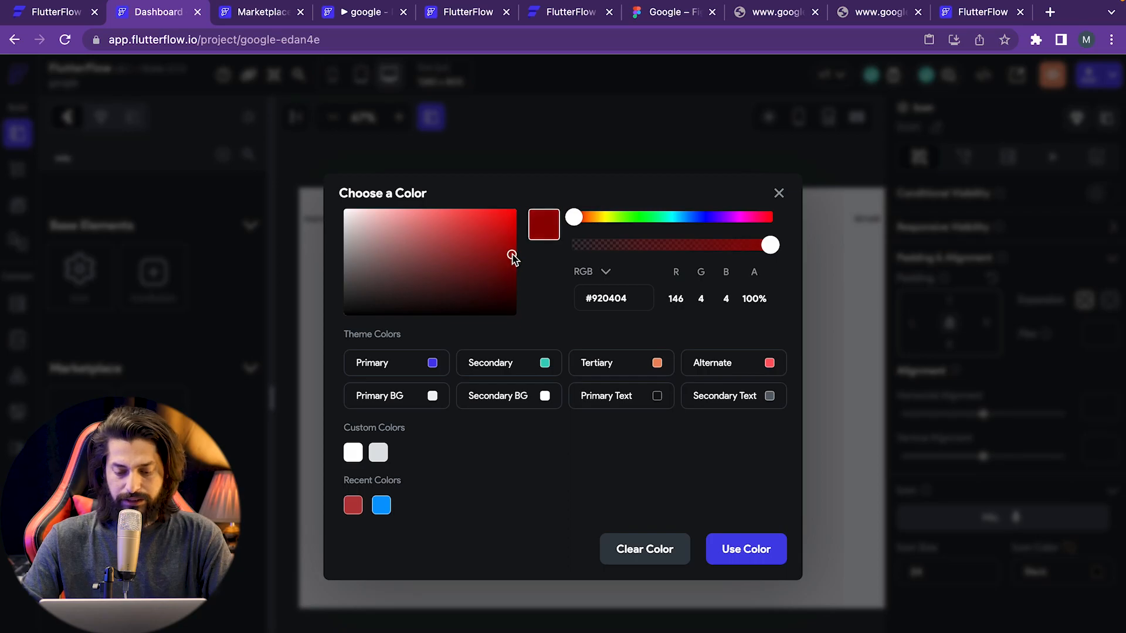
click(743, 549)
click(750, 459)
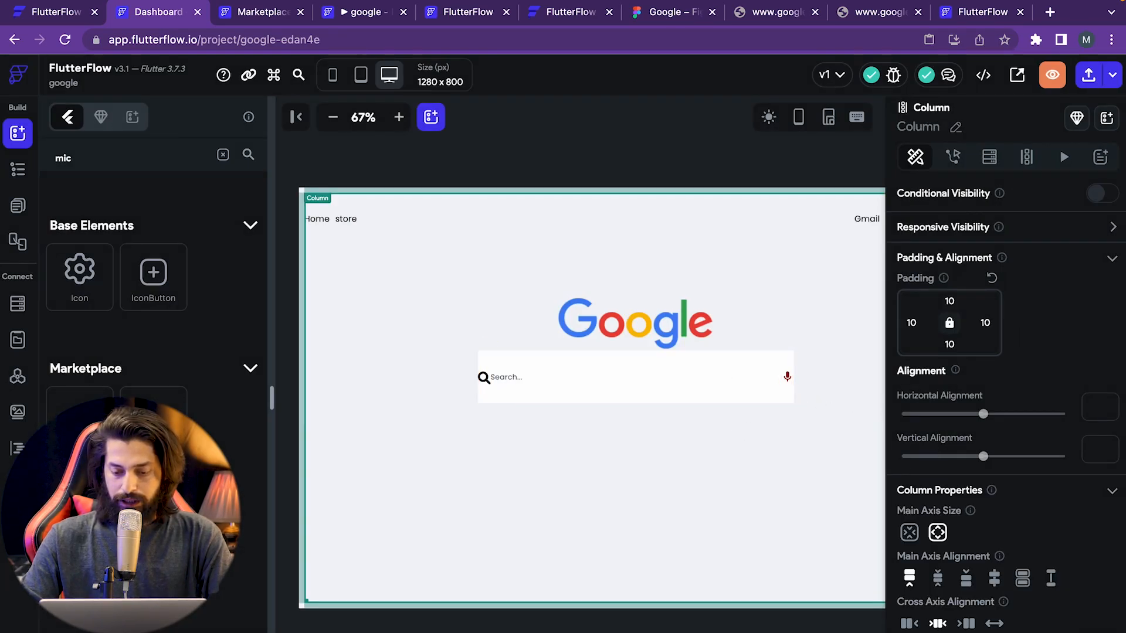
- Delete the 100 height from the Container wrapping the search Row so the bar fits its contents
click(787, 376)
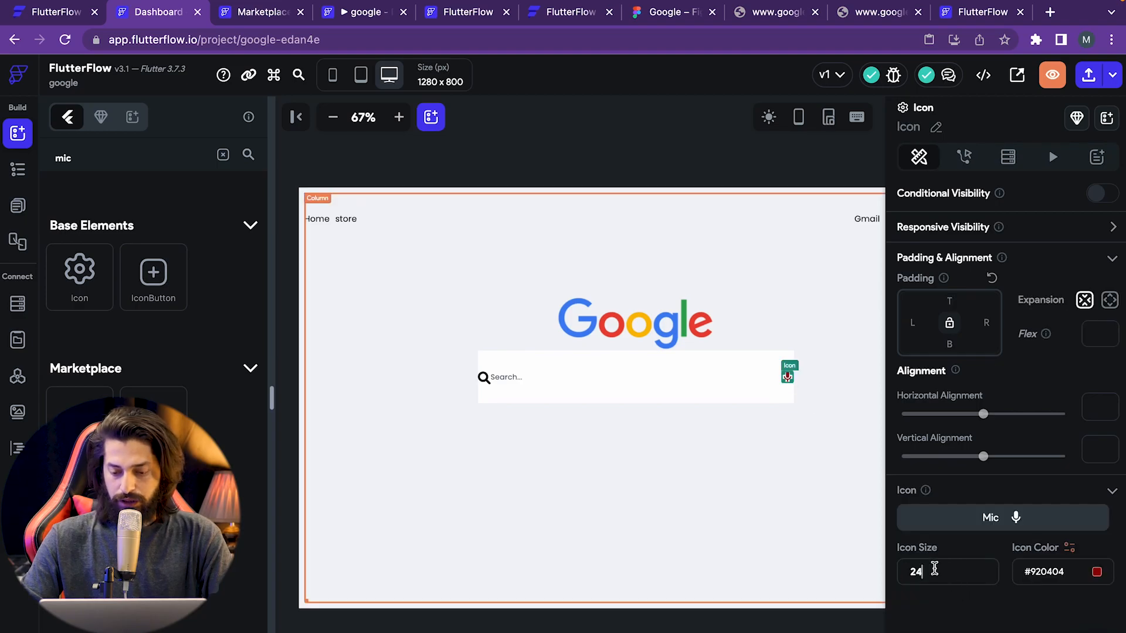
click(741, 493)
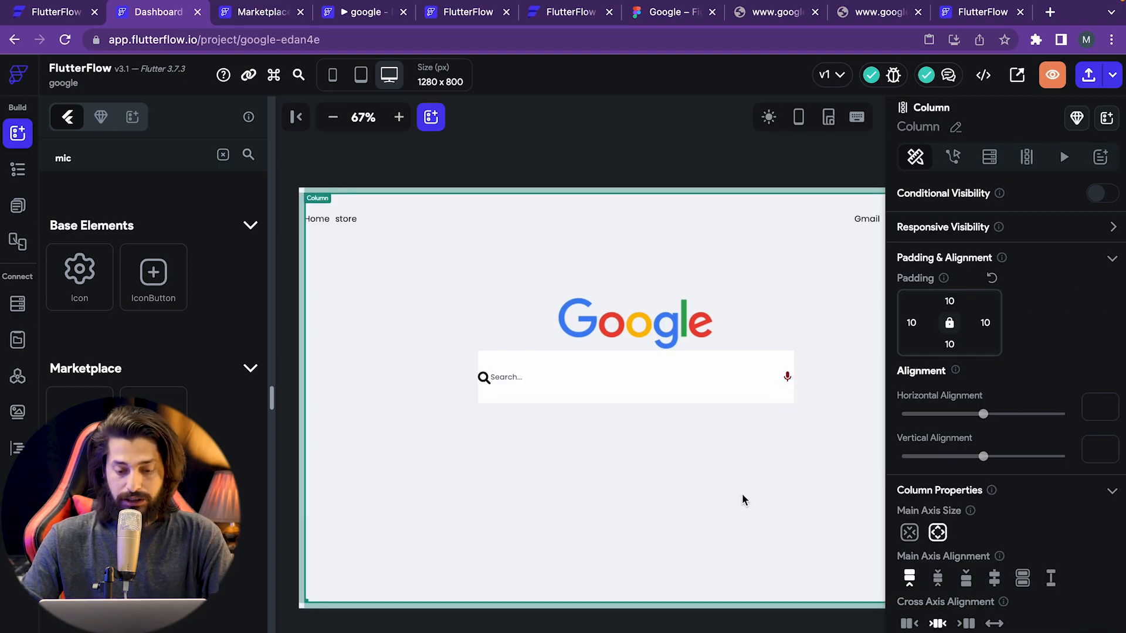
click(611, 399)
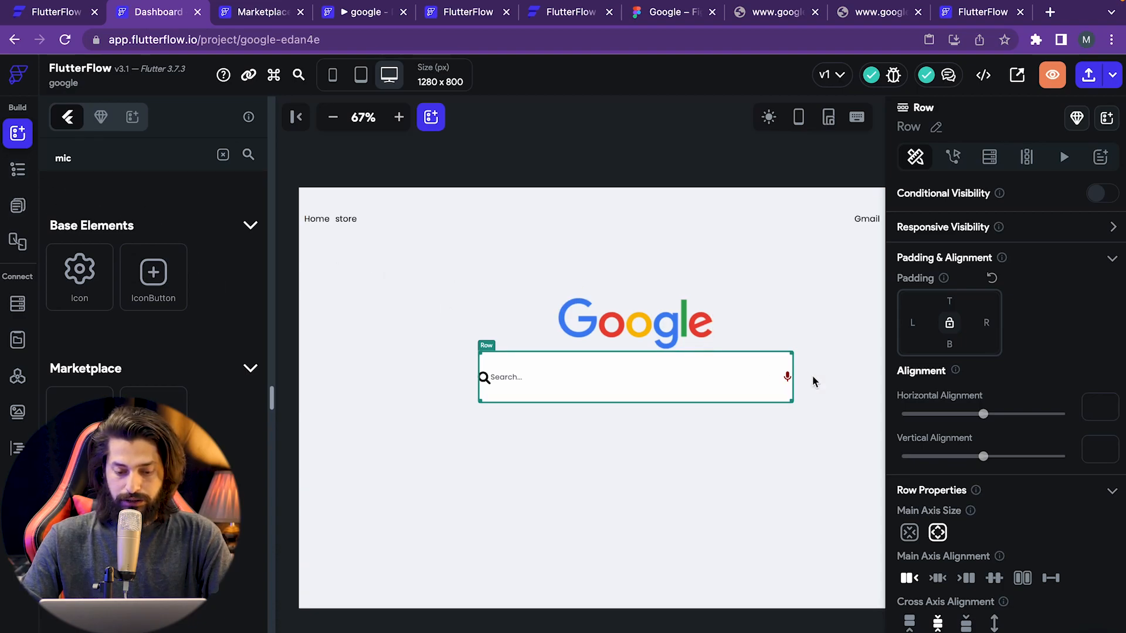
click(18, 169)
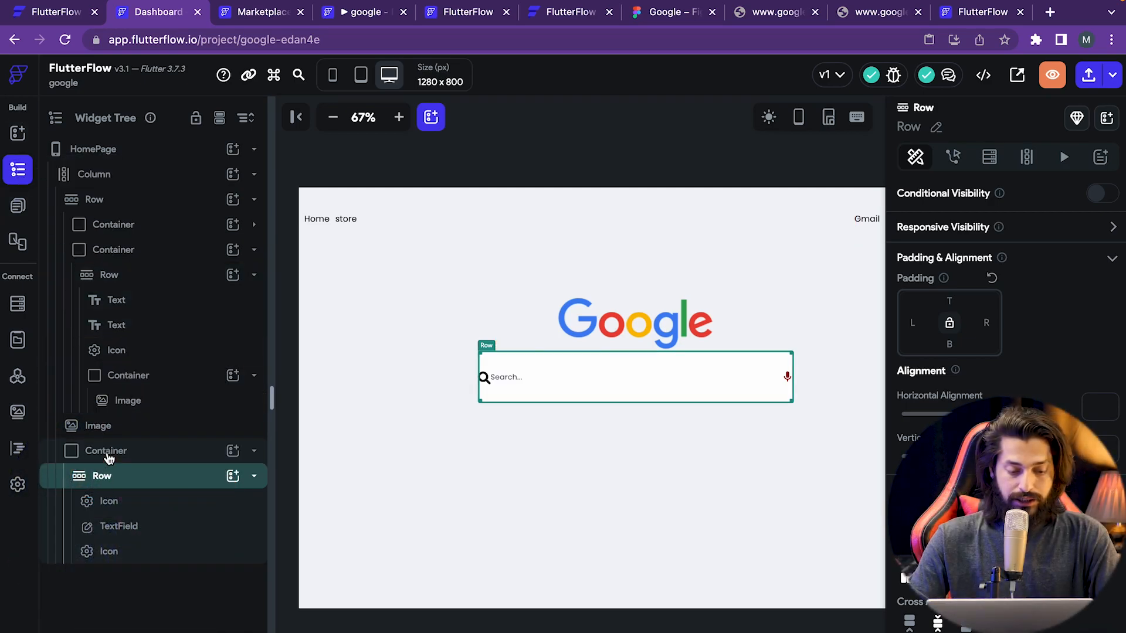
click(106, 451)
drag(1047, 568, 980, 567)
key(BackSpace)
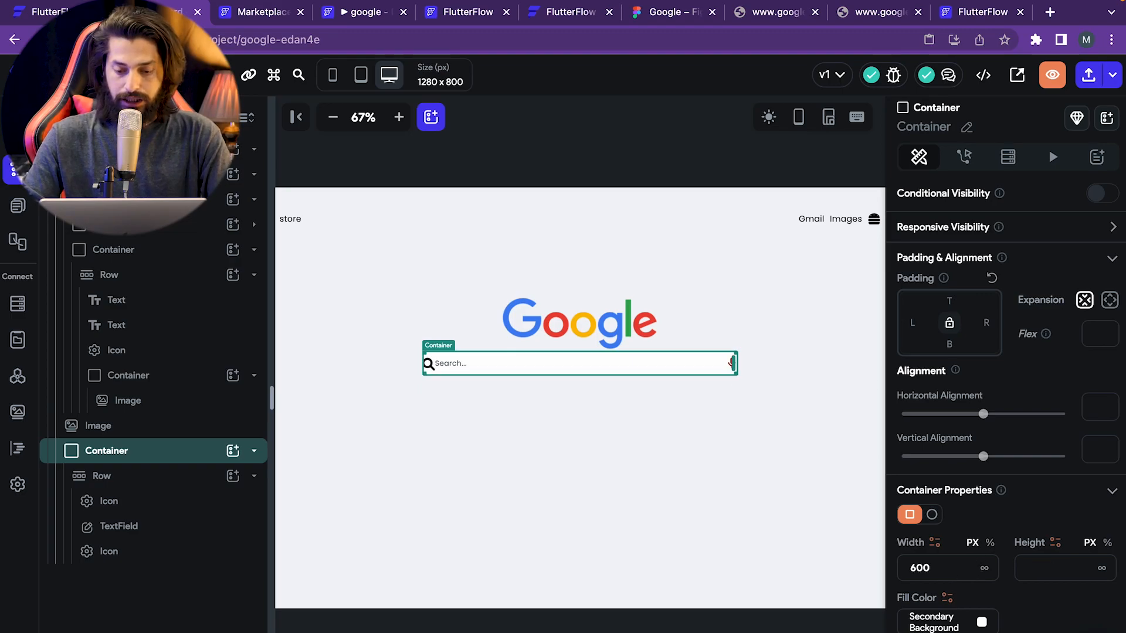
click(581, 388)
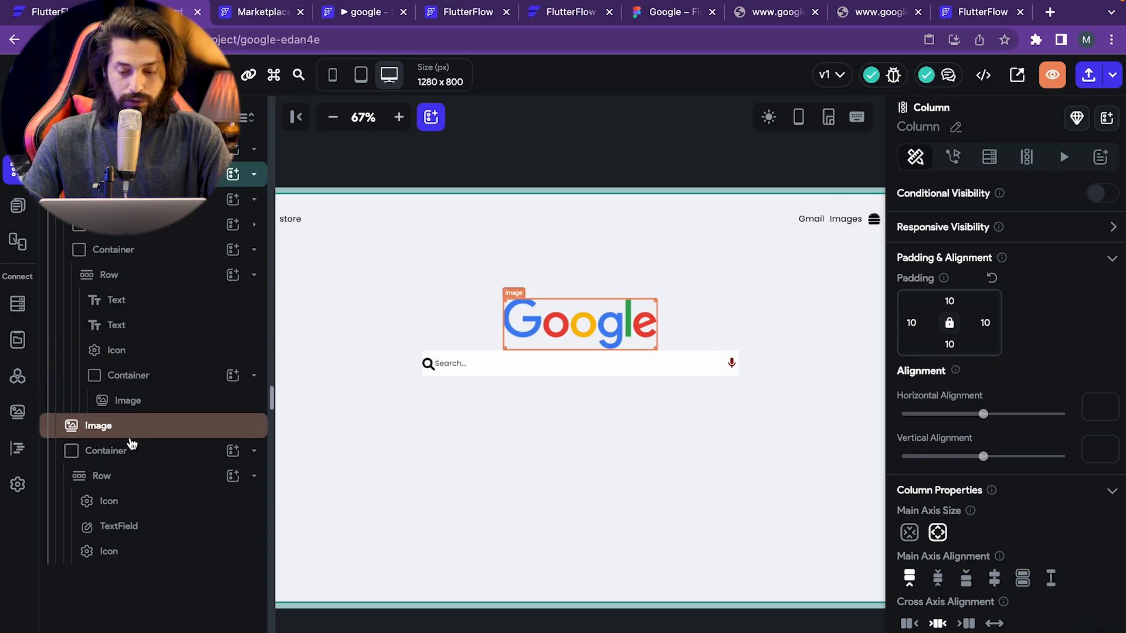
- Enter 30 in the locked top-left Border Radius field of the search-bar Container
click(106, 450)
scroll(967, 627, down, 1)
scroll(967, 625, down, 3)
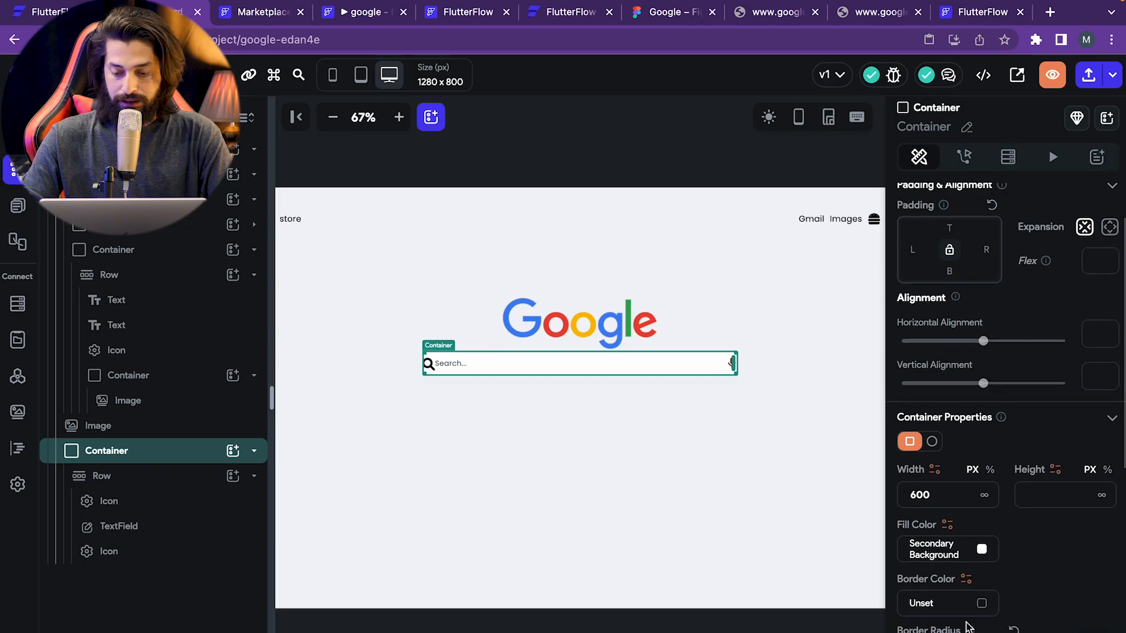
text(1)
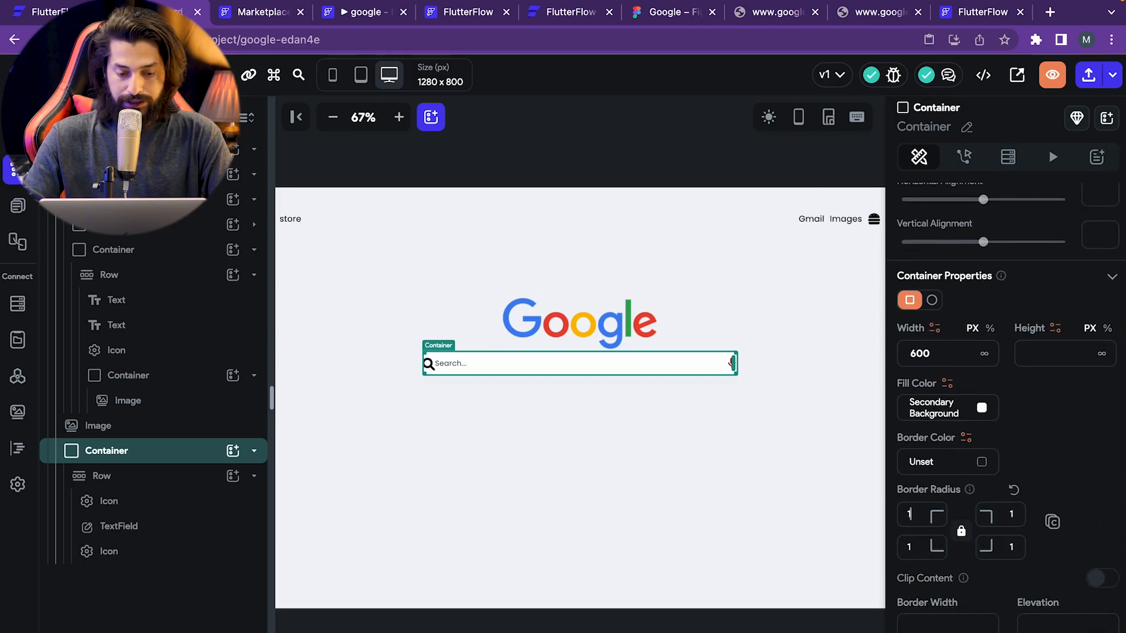
click(757, 476)
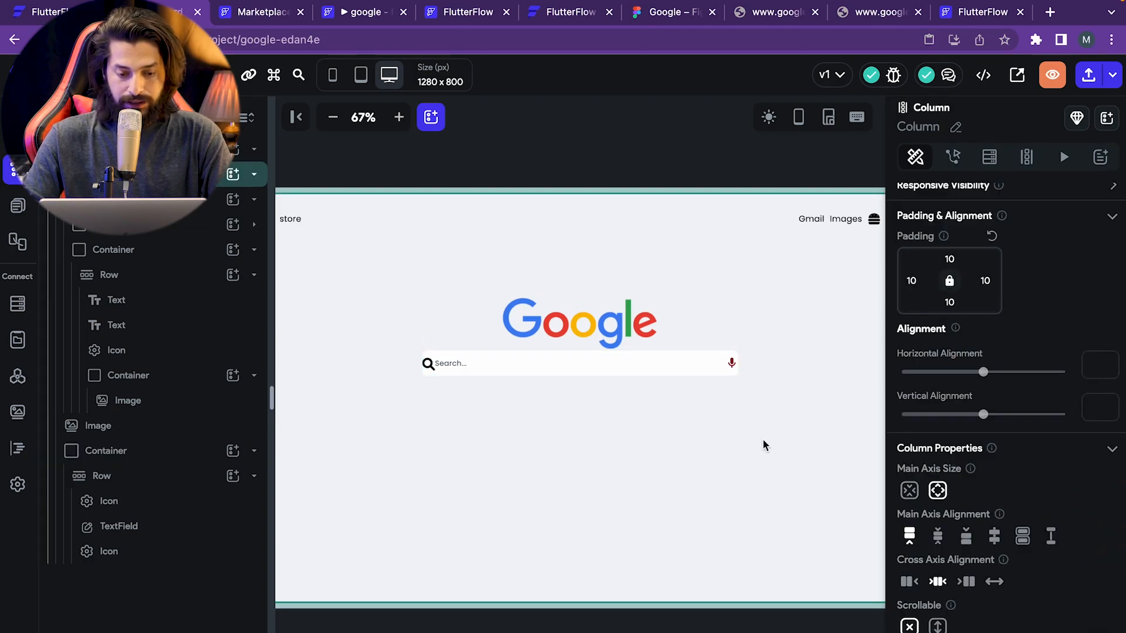
click(608, 364)
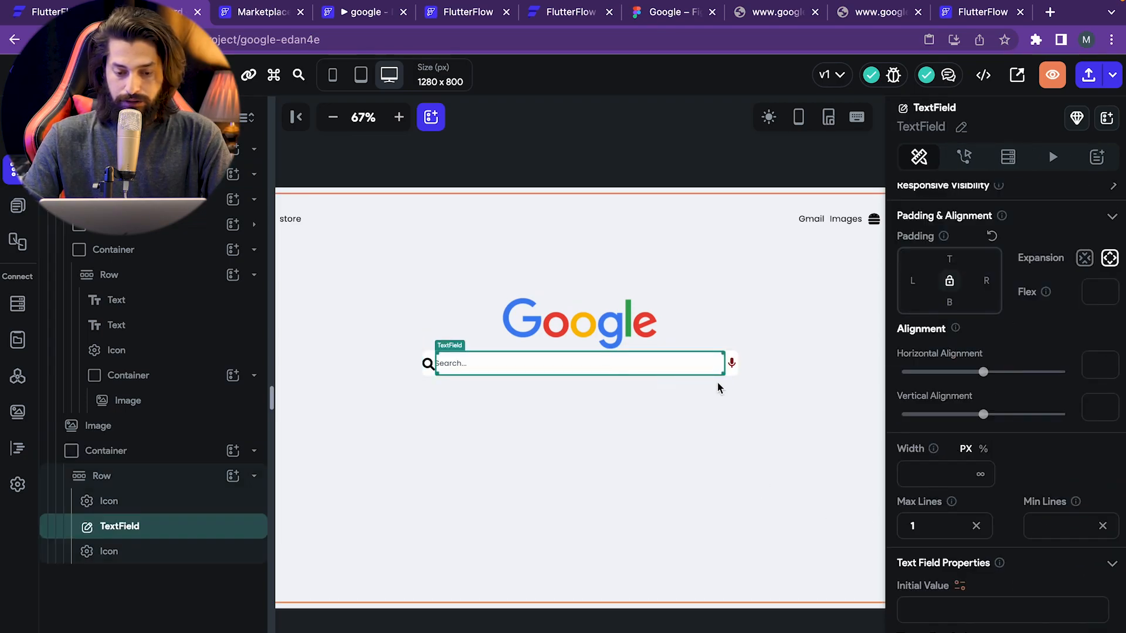
click(130, 456)
scroll(932, 598, down, 1)
scroll(928, 605, down, 2)
click(927, 599)
key(BackSpace)
key(BackSpace)
text(30)
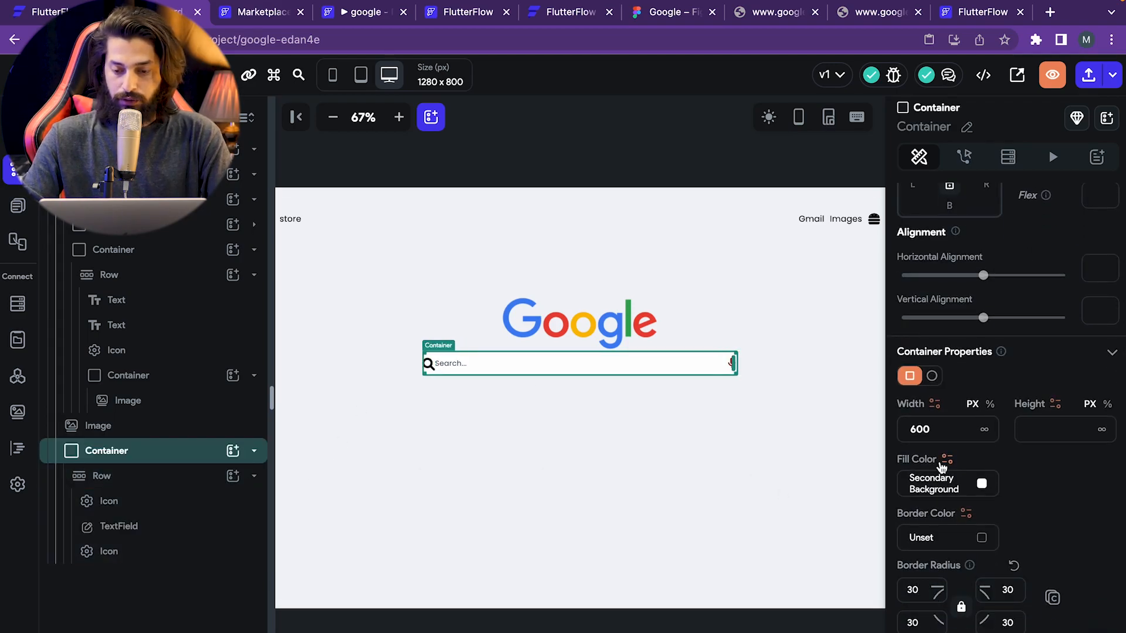
scroll(941, 466, up, 3)
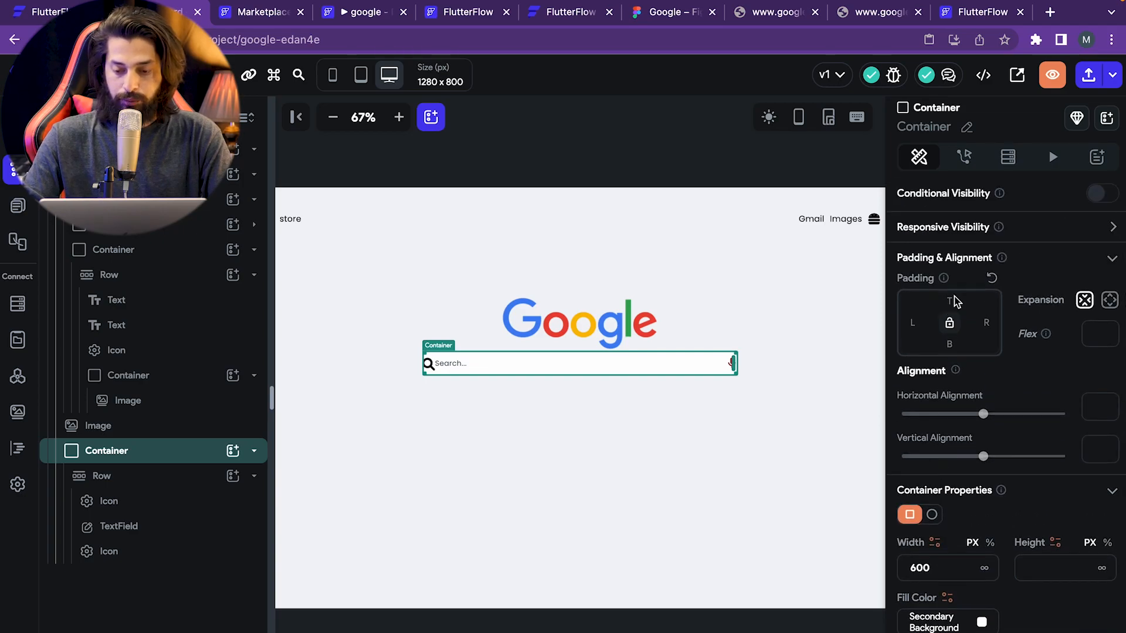
- Enter 10 as the locked padding value of the search-bar Container and check the result
text(10)
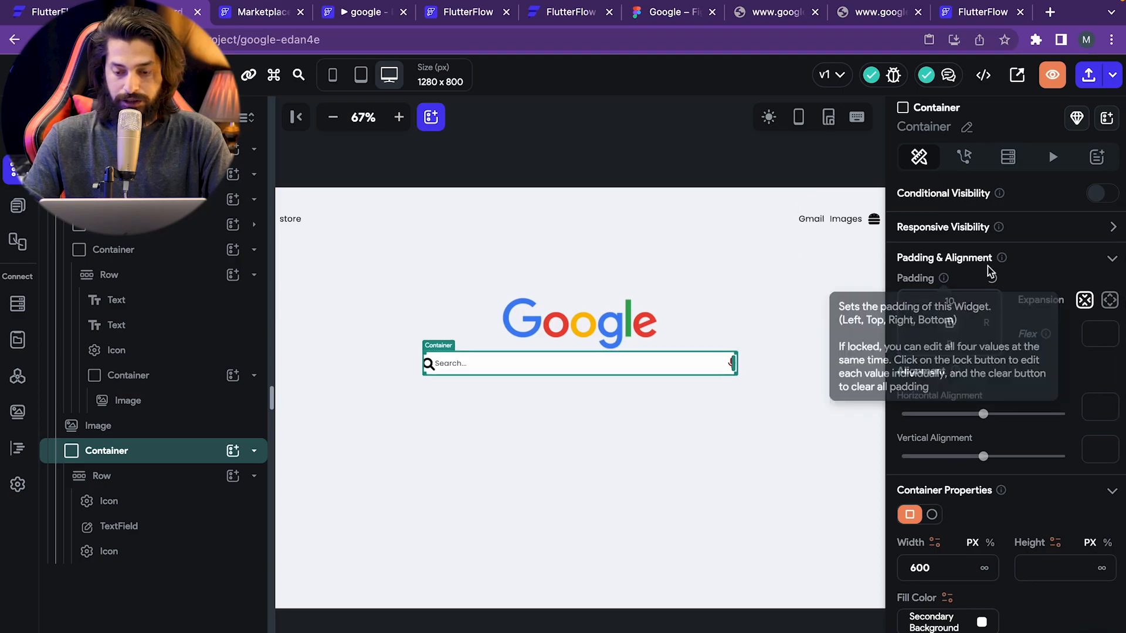
double_click(955, 302)
key(BackSpace)
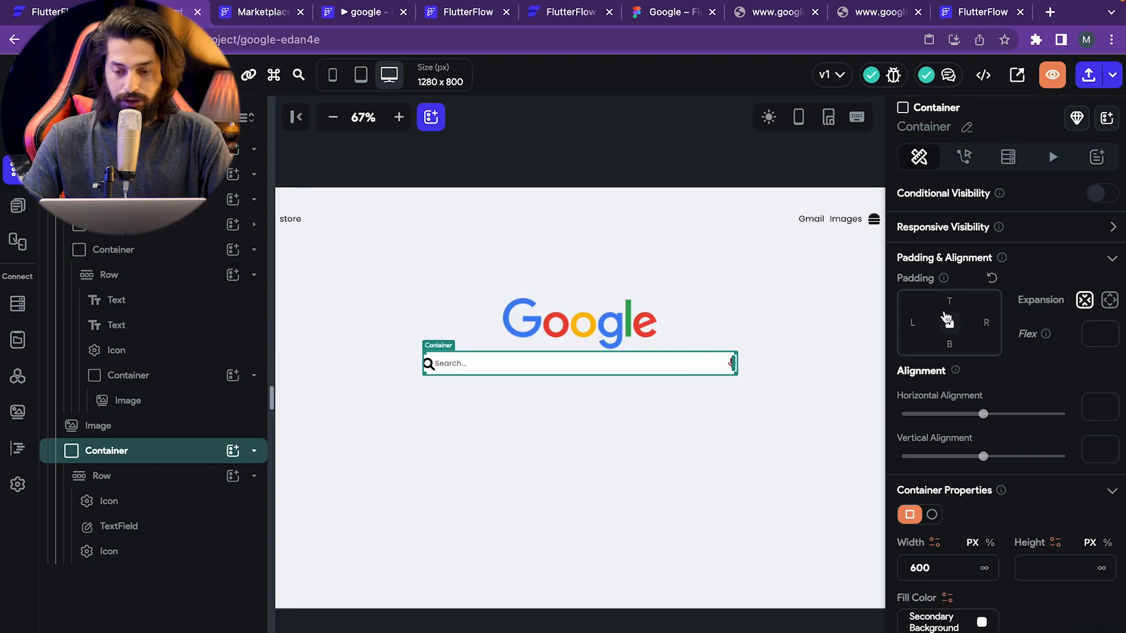
text(0)
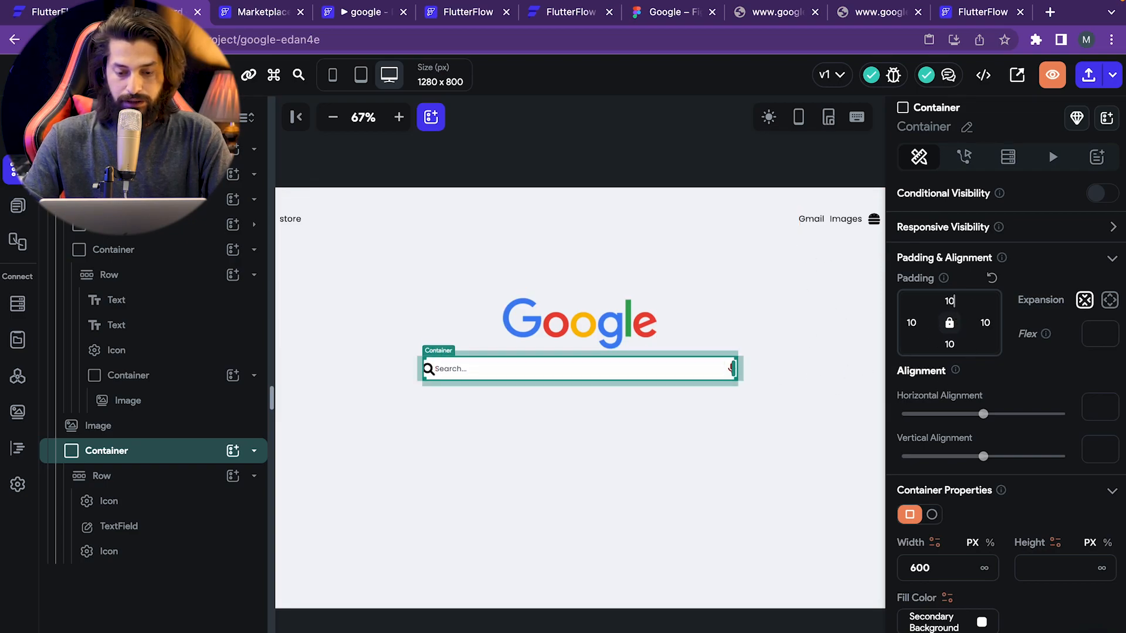
click(776, 484)
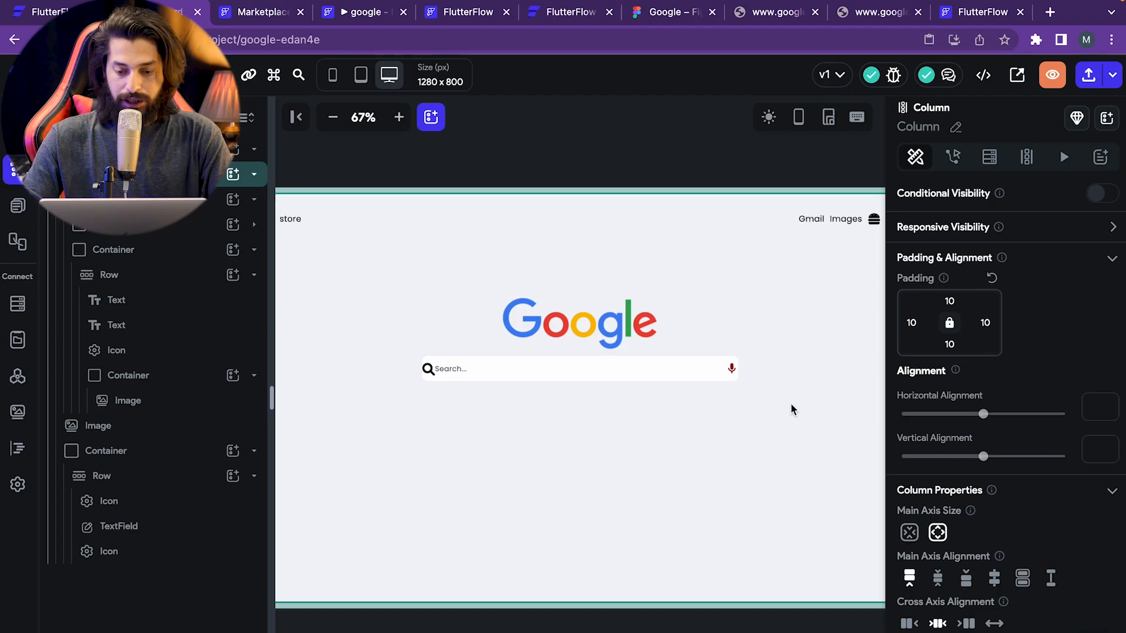
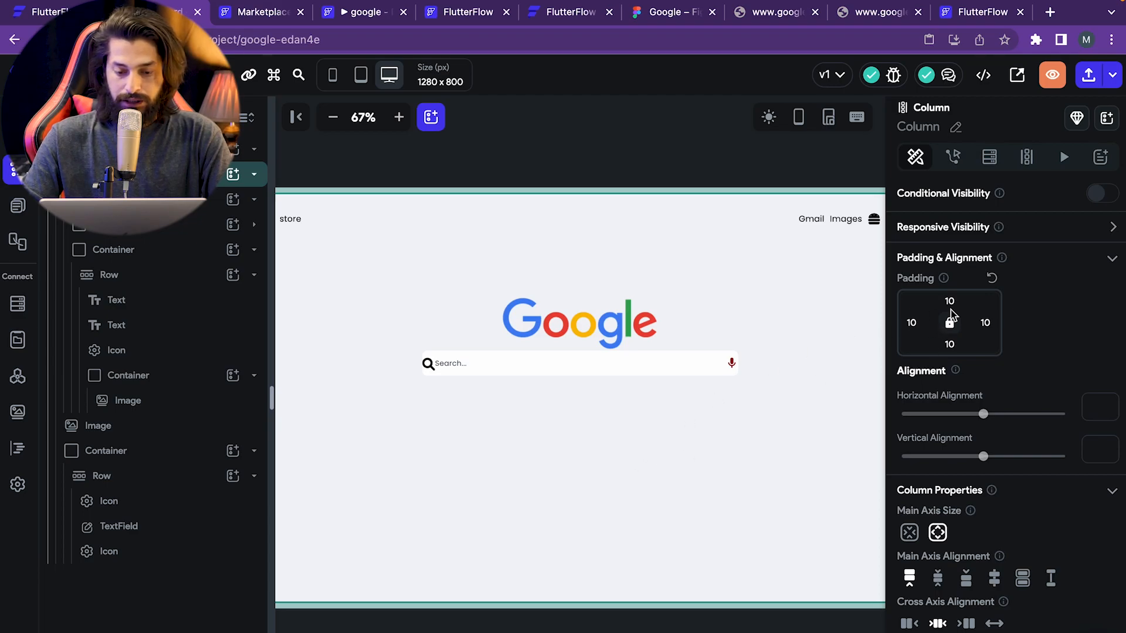
- Set the search Row's padding to 10 and the page Column's padding to 8
click(698, 358)
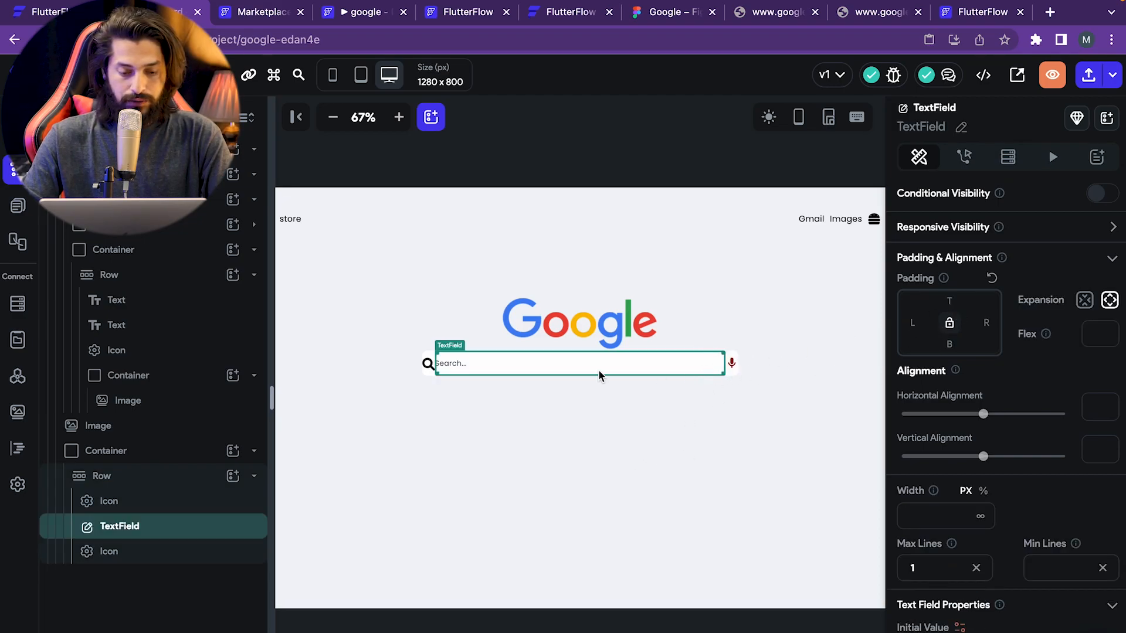
click(150, 478)
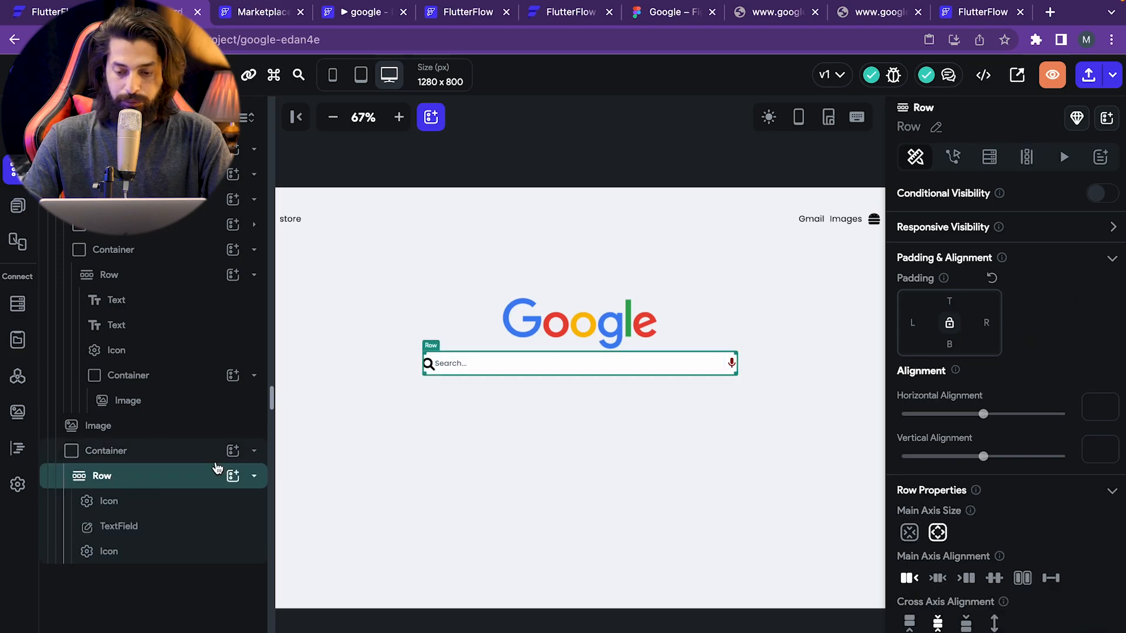
text(10)
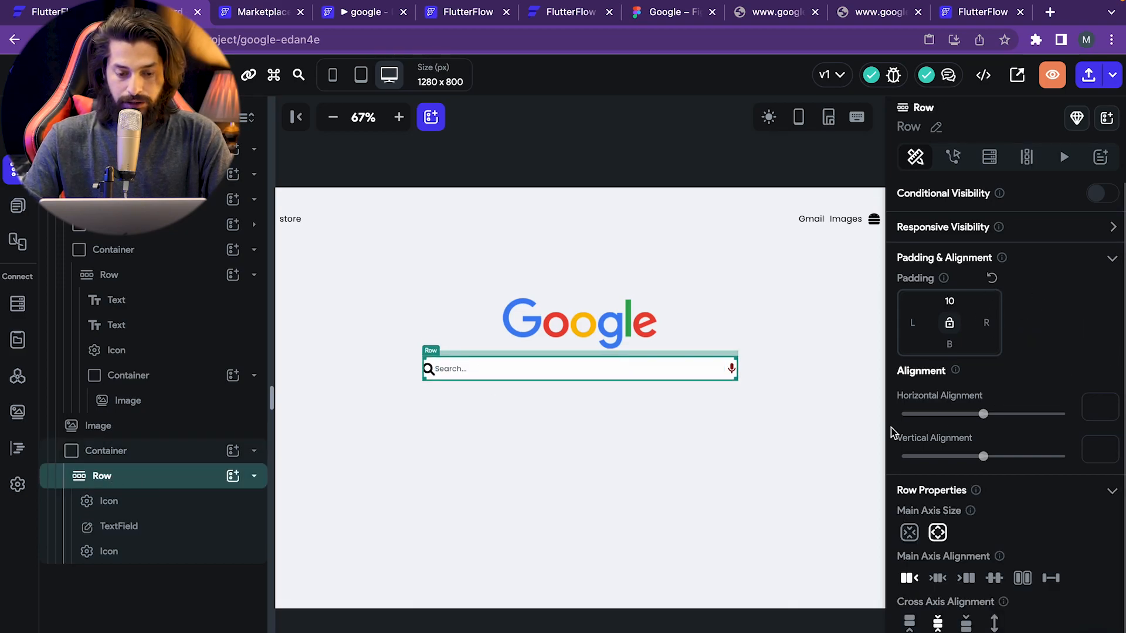
click(828, 428)
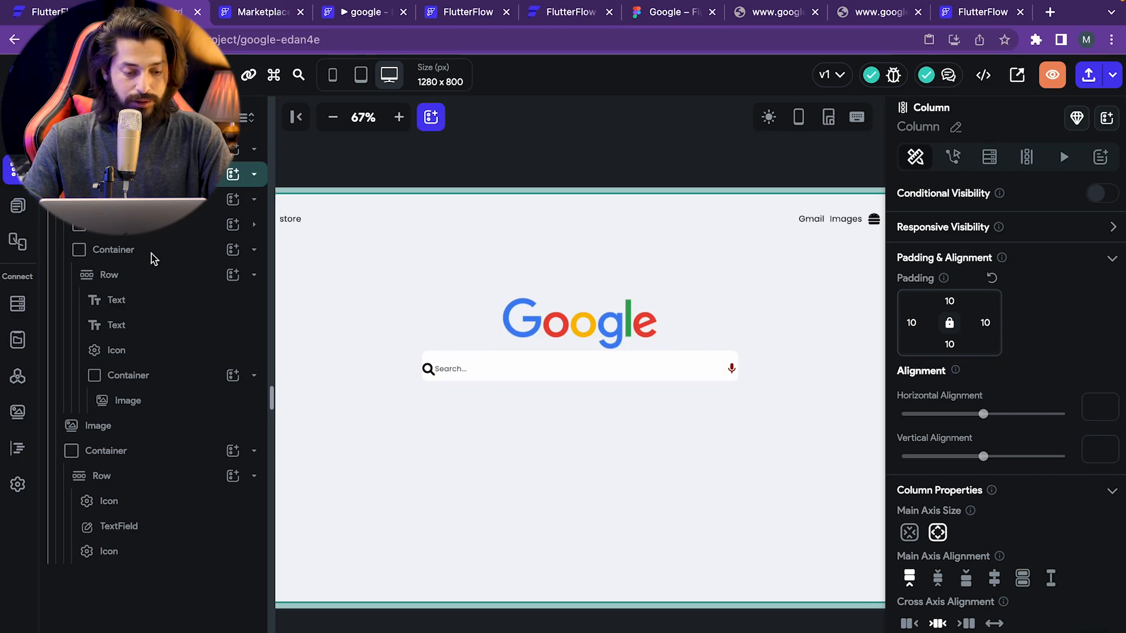
click(121, 483)
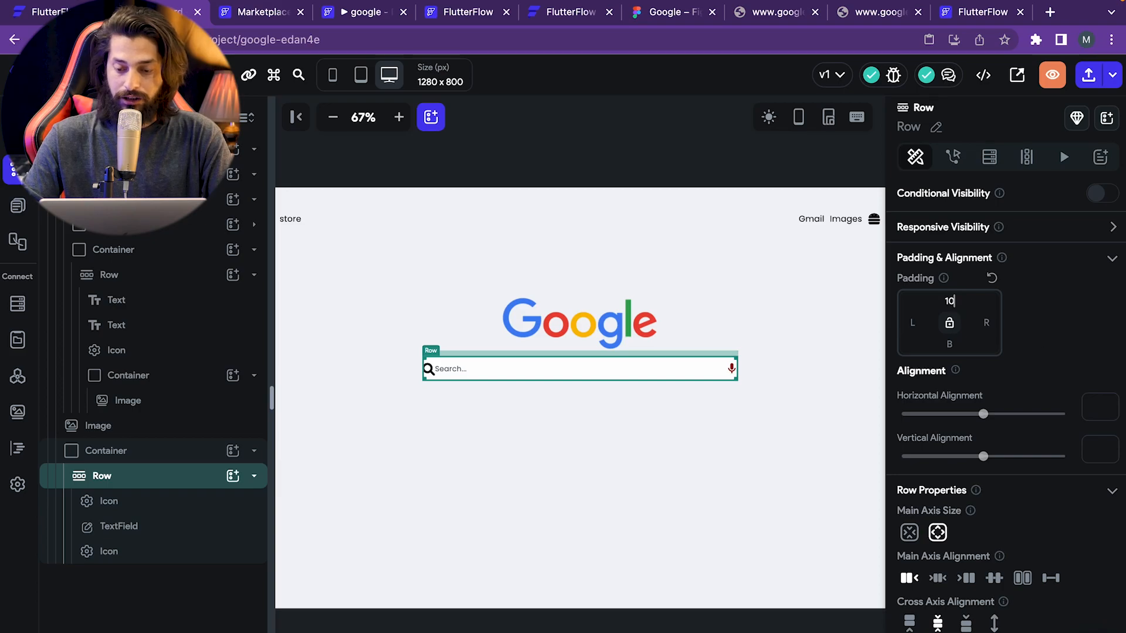
key(BackSpace)
key(BackSpace)
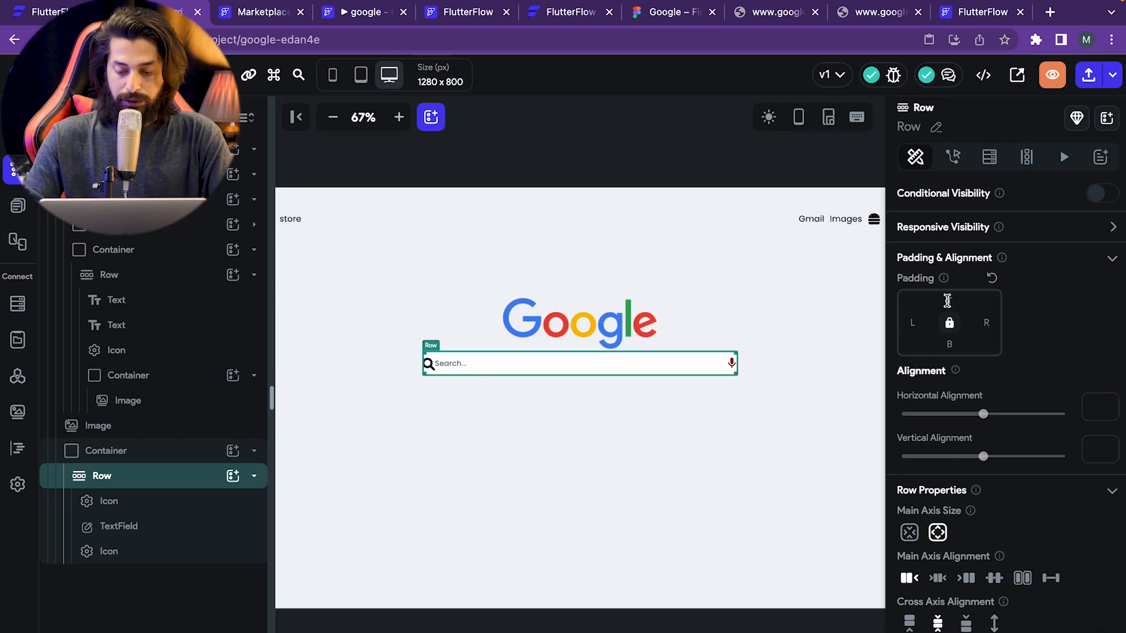
text(10)
click(681, 437)
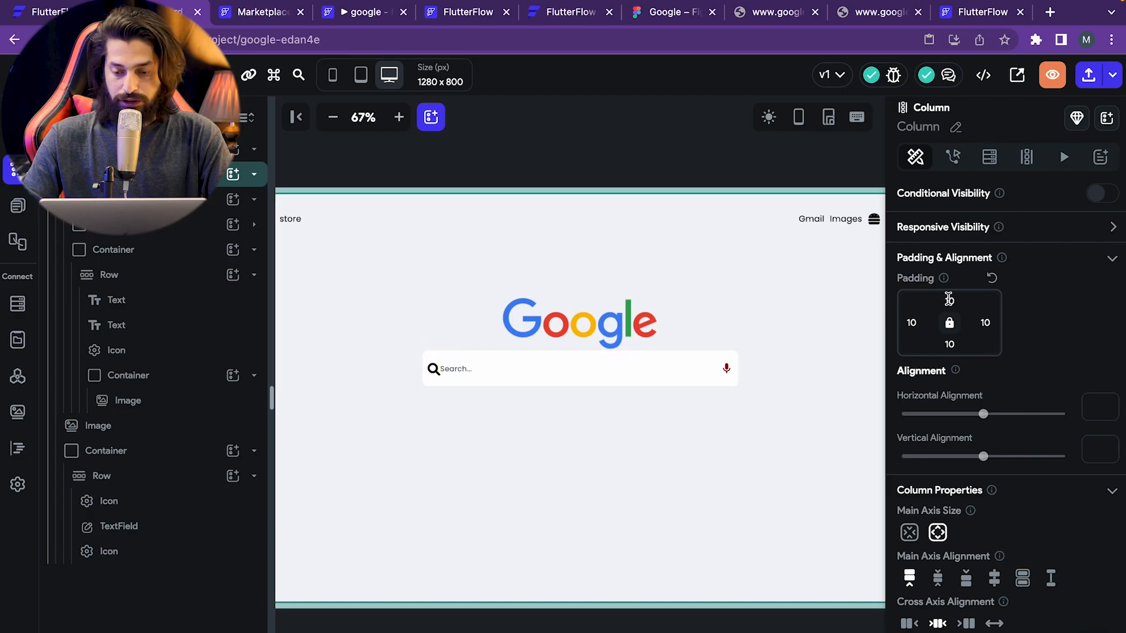
key(BackSpace)
key(BackSpace)
text(8)
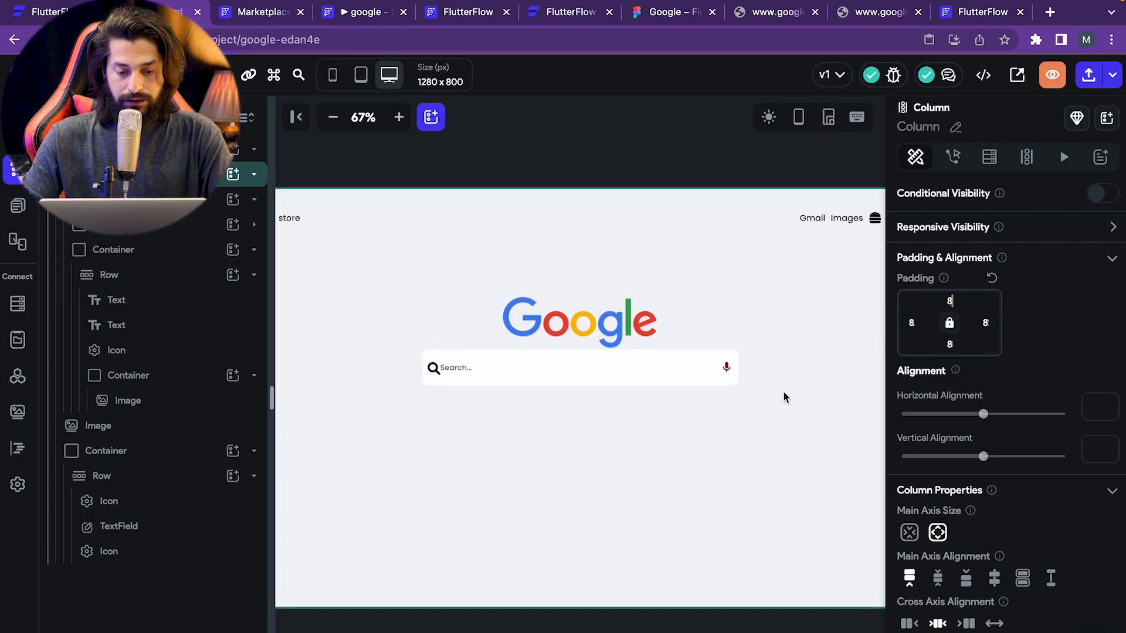
- Give the search text field and the mic icon a left padding of 10 each
click(461, 366)
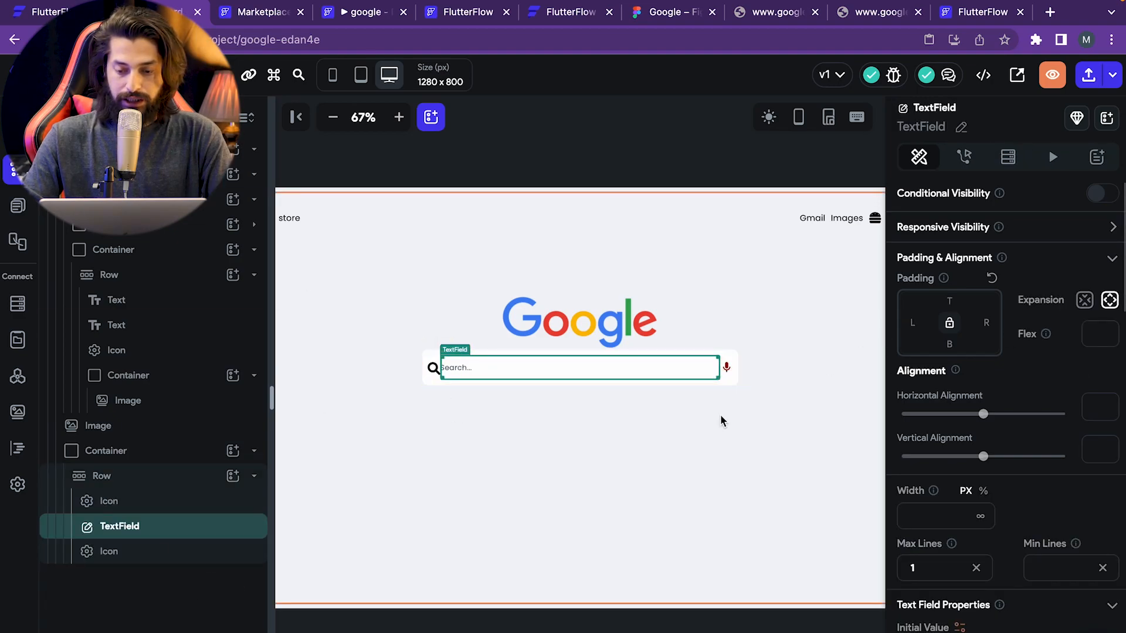
click(912, 323)
text(10)
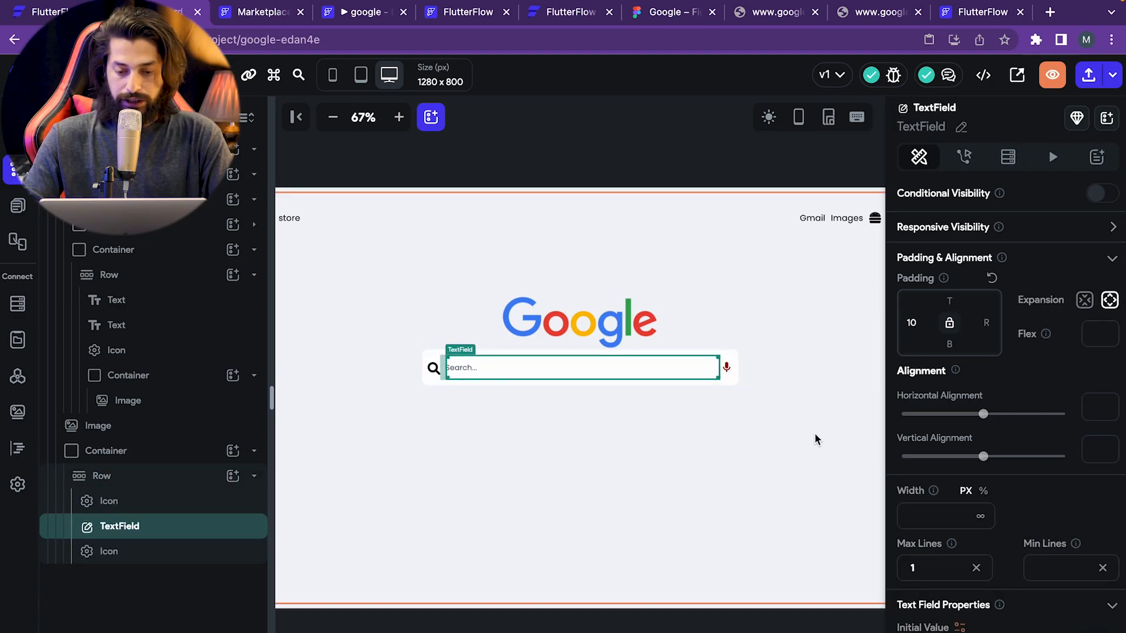
click(732, 379)
click(726, 367)
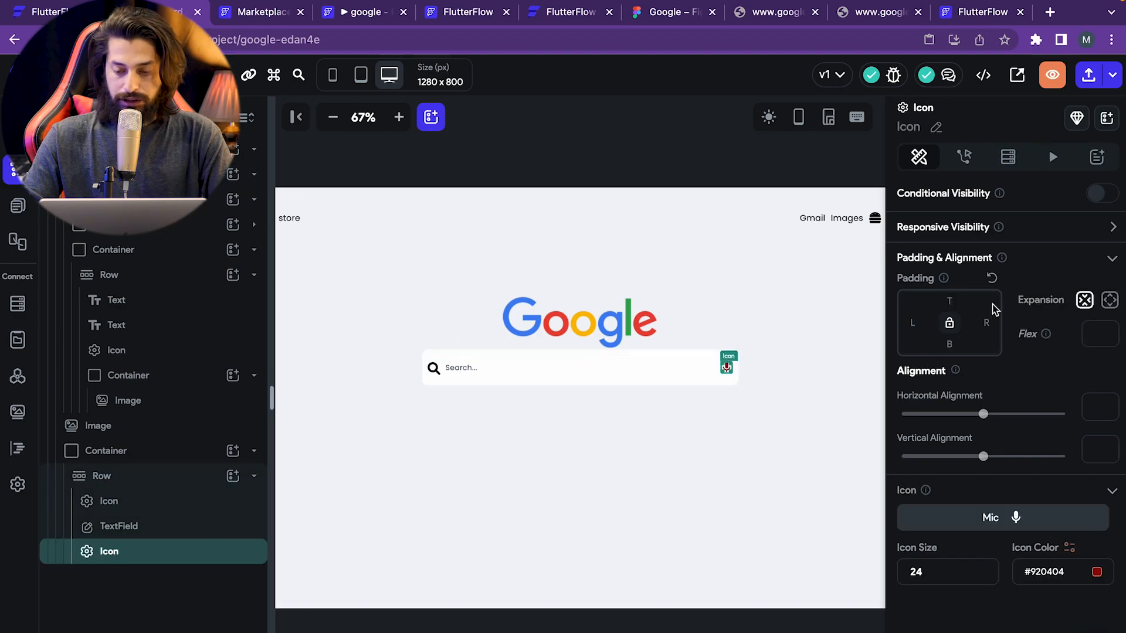
click(913, 322)
text(10)
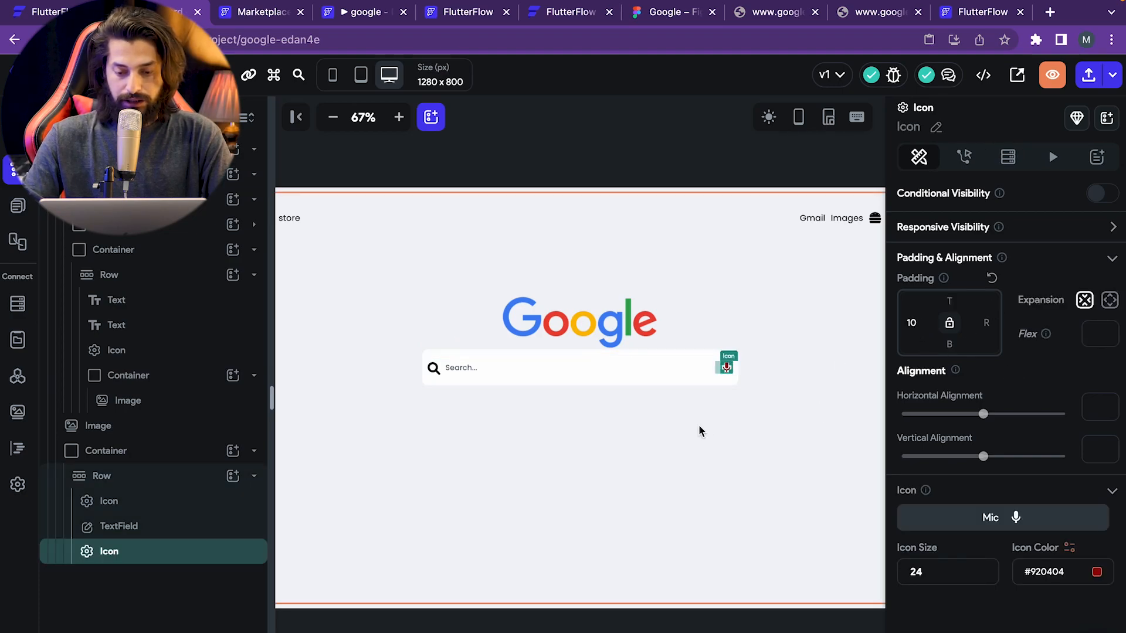
click(704, 428)
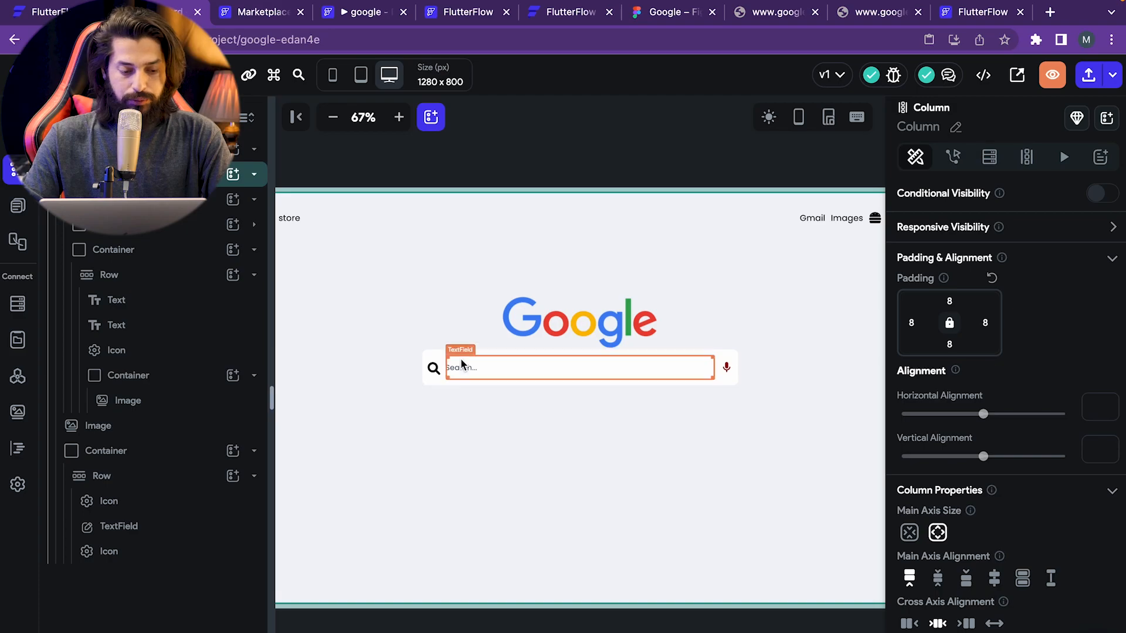
- Change the search-bar Row's top padding to 5
click(155, 457)
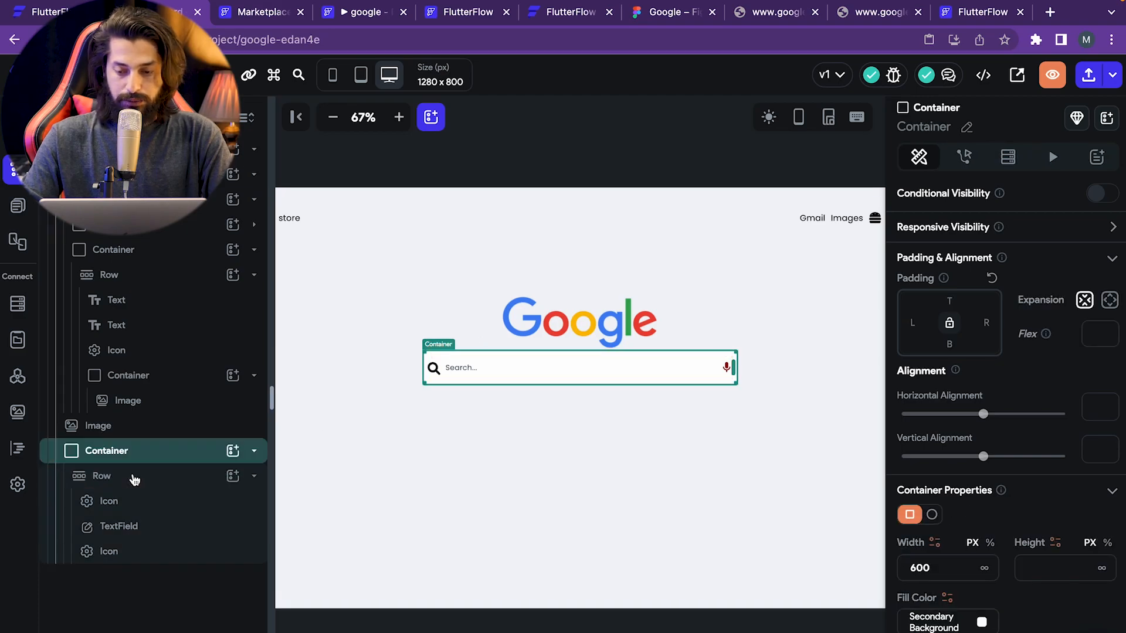
click(134, 475)
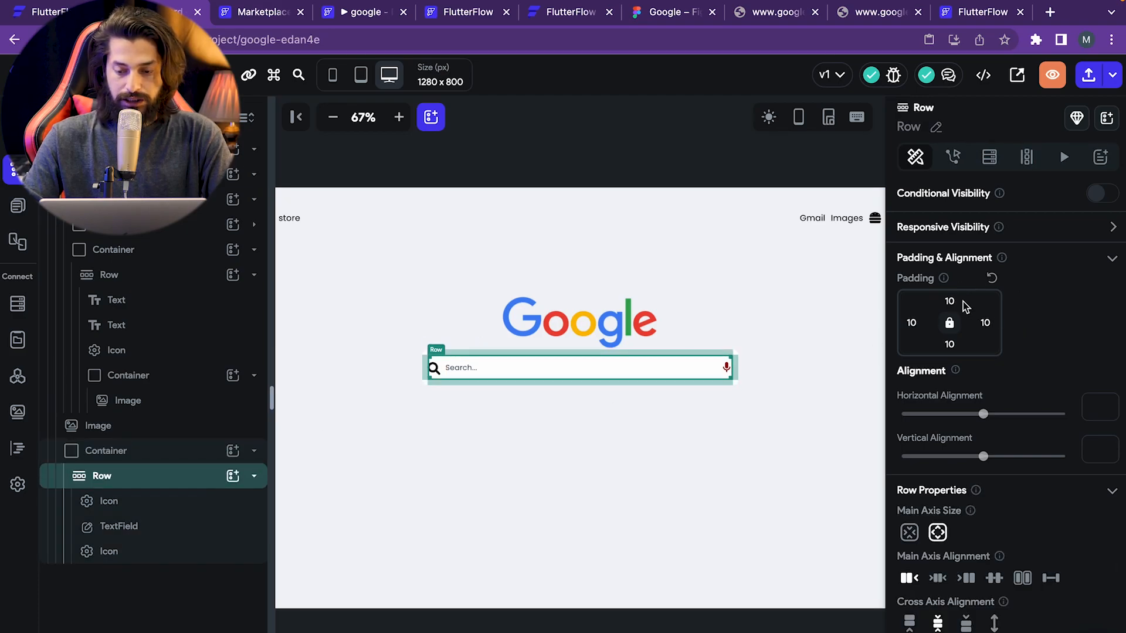
key(super+a)
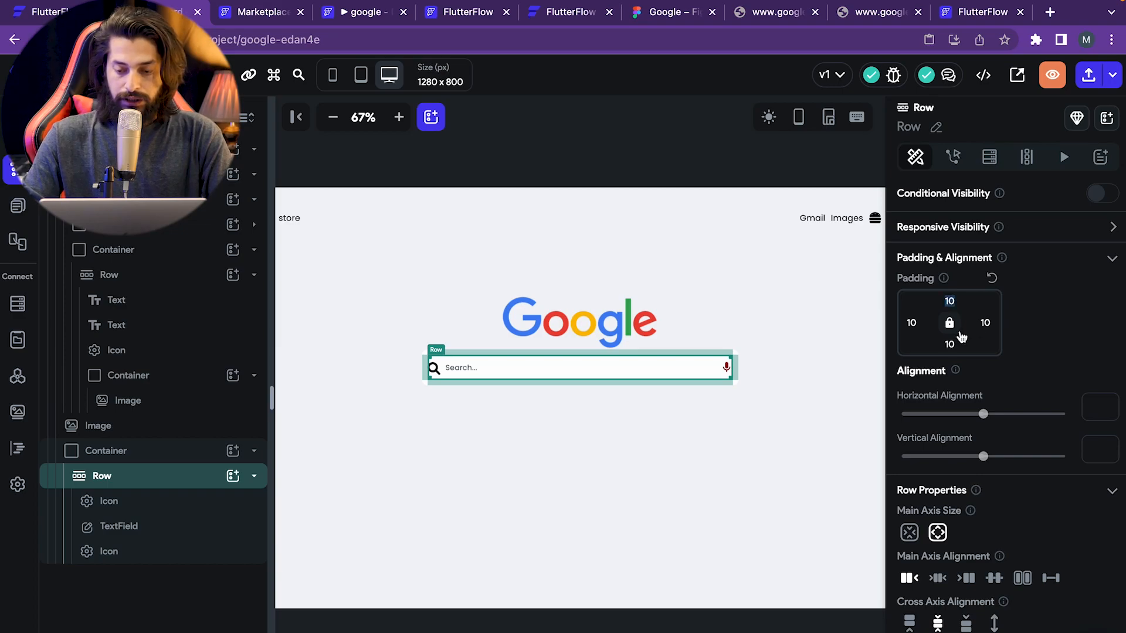
text(5)
click(689, 410)
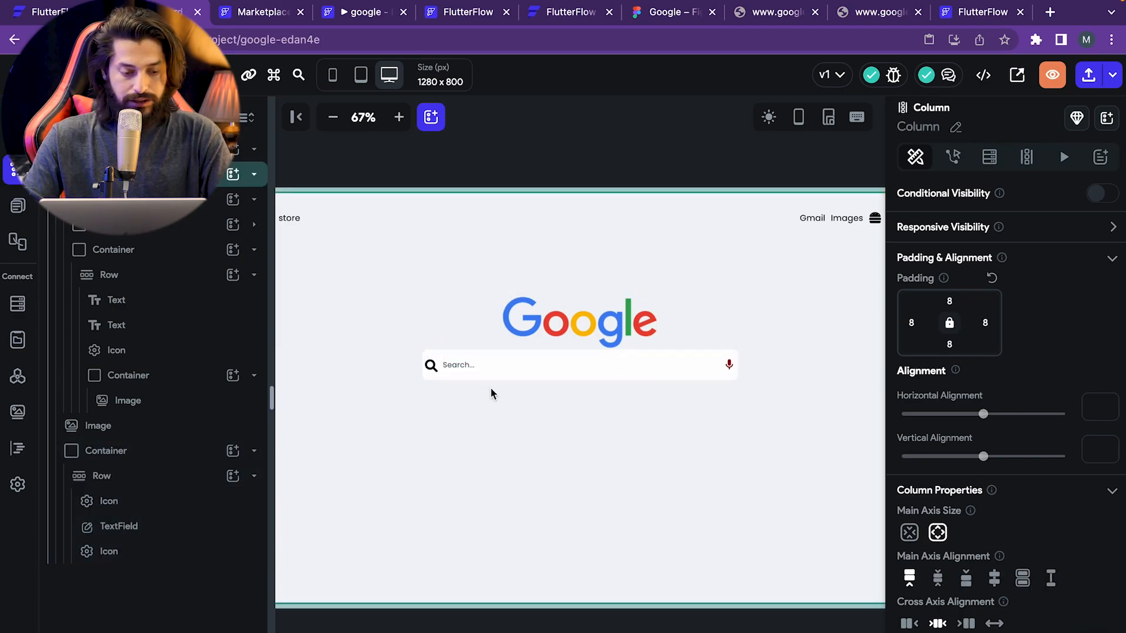
- Round the search-bar Container's corners with a border radius of 30
click(141, 449)
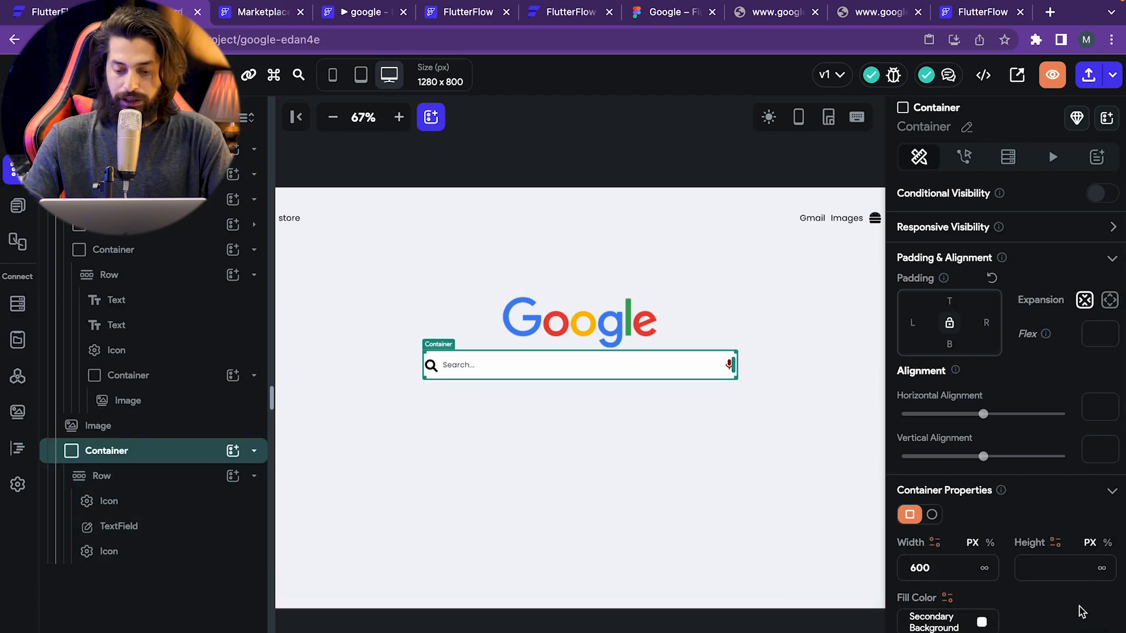
scroll(1085, 608, down, 1)
scroll(1082, 611, down, 2)
click(921, 573)
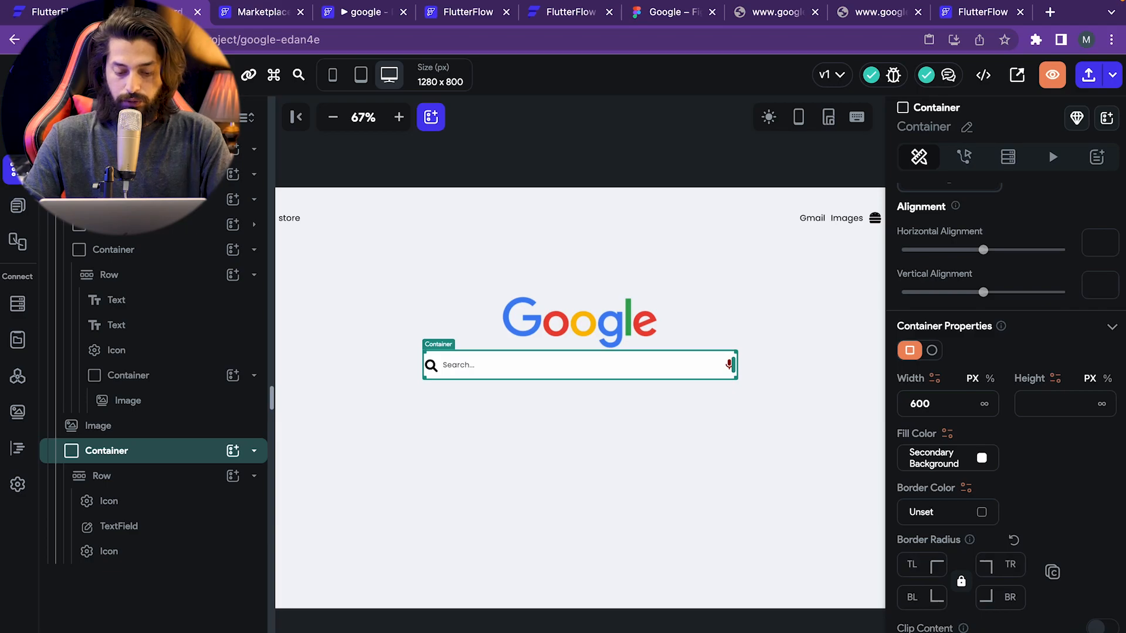
text(30)
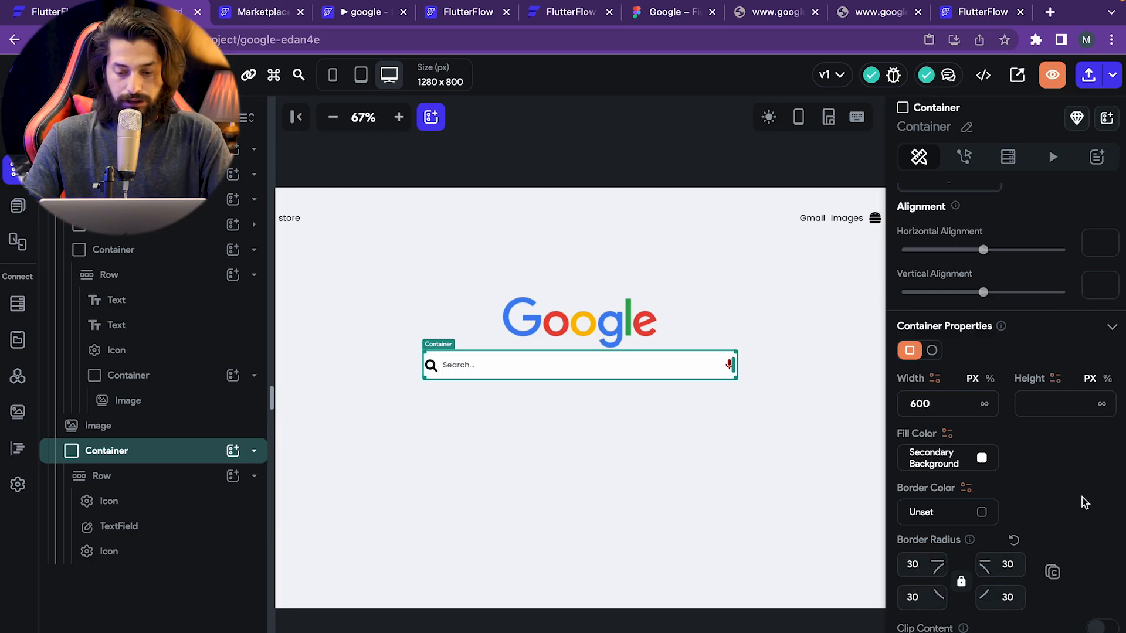
click(633, 503)
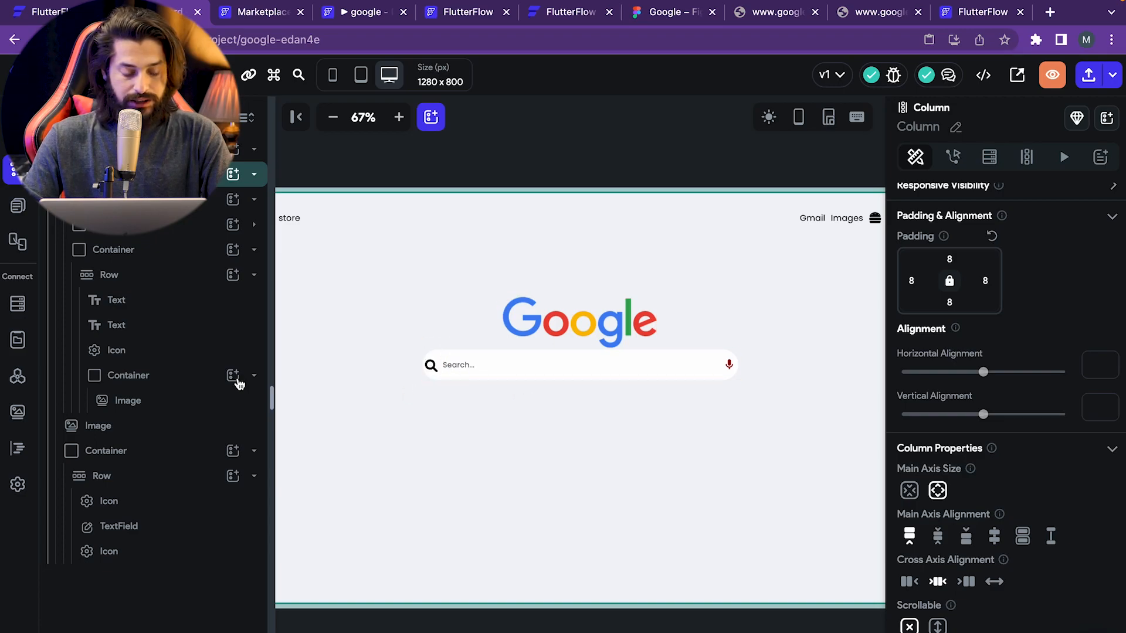
- Give the search icon 10 left padding and compare the bar with the Figma mockup
click(431, 369)
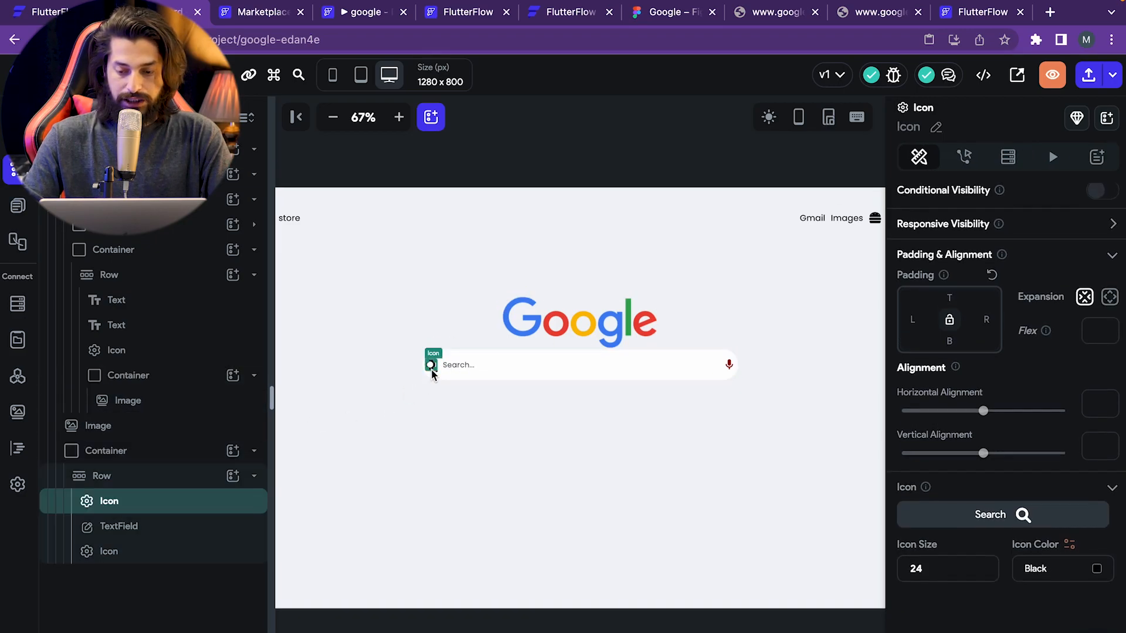
click(916, 322)
text(10)
click(687, 405)
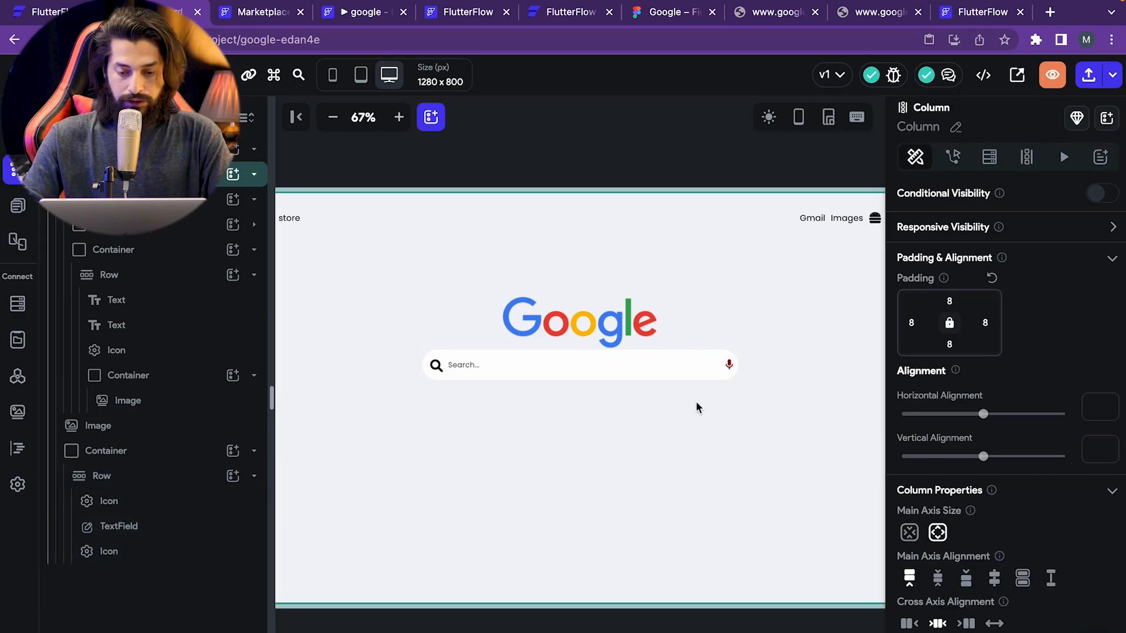
click(730, 363)
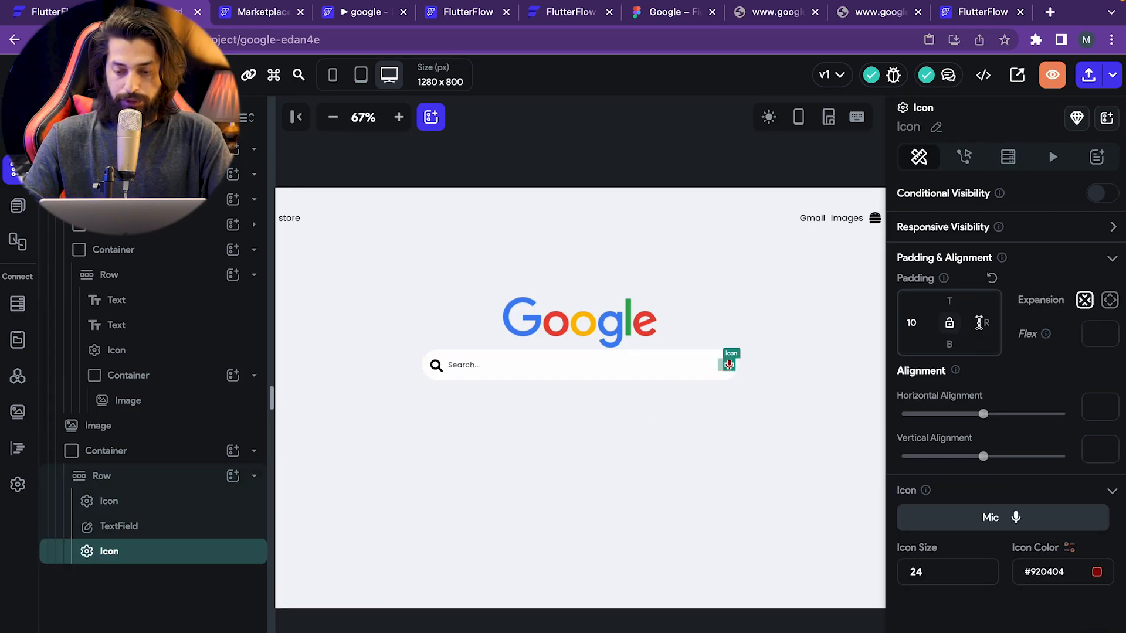
click(681, 398)
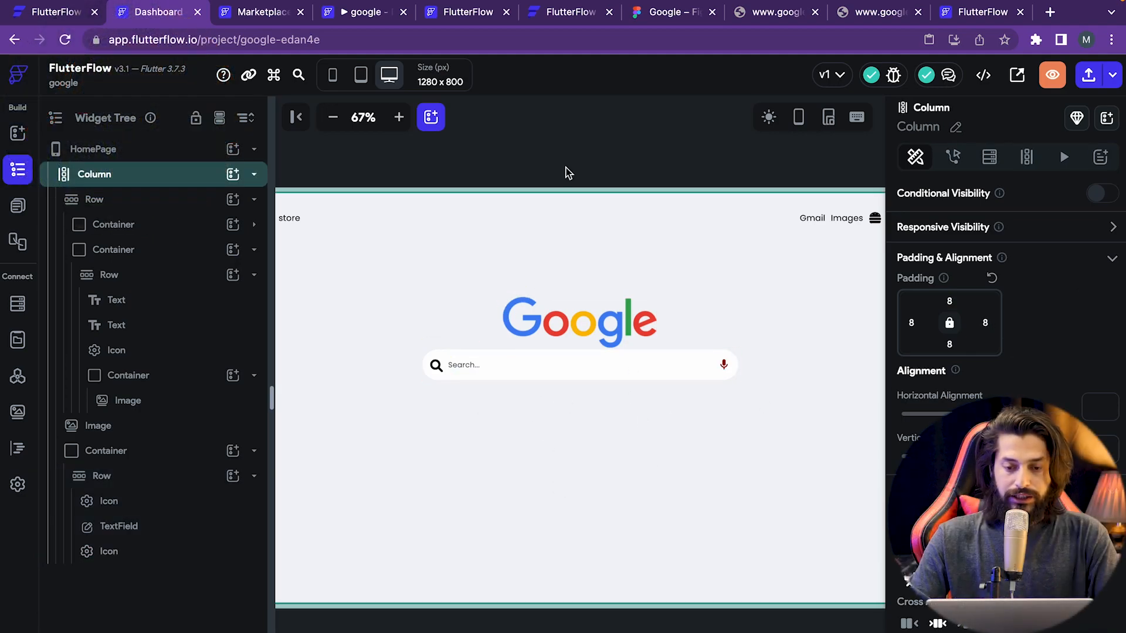
click(665, 12)
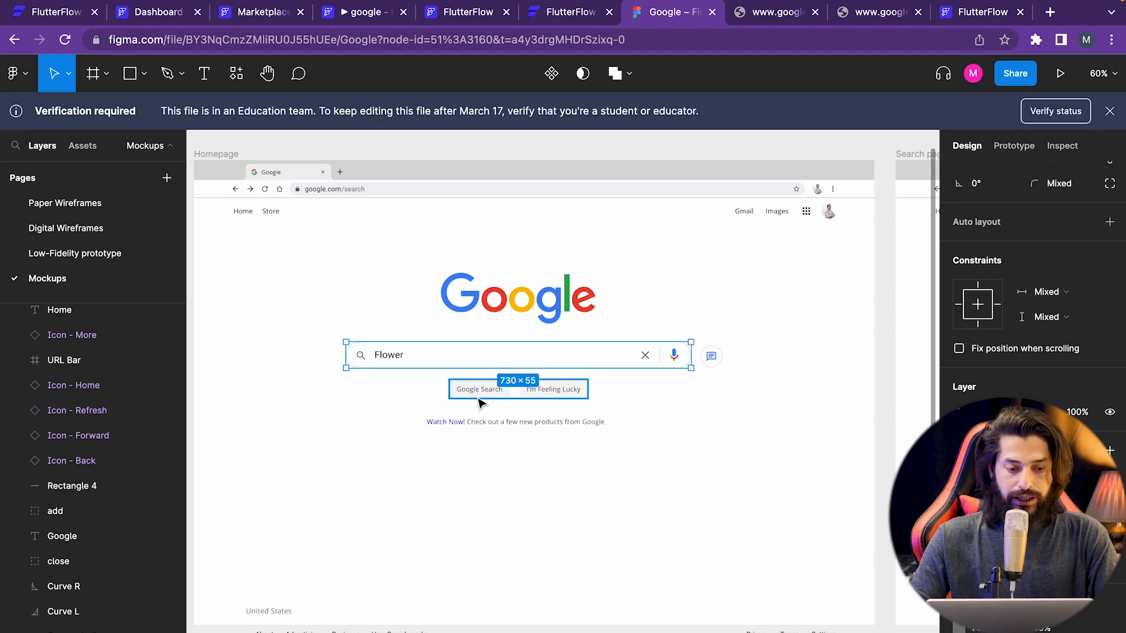
click(167, 17)
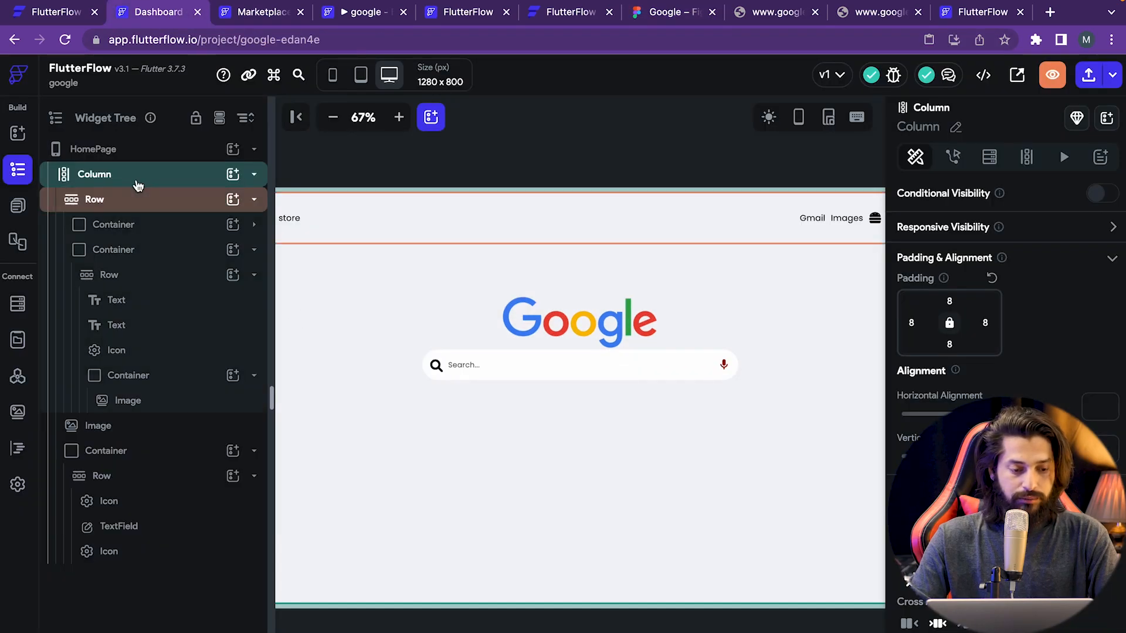
- Add a Row from the widget palette below the search bar
click(17, 134)
click(76, 159)
text(row)
drag(82, 251, 551, 392)
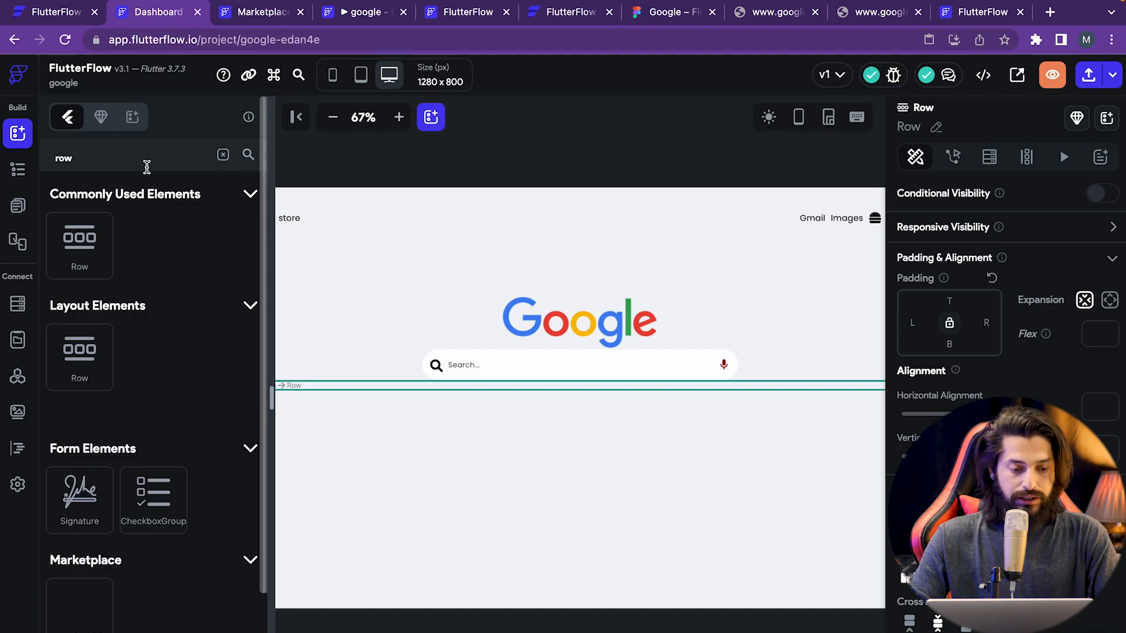
- Drop a Text widget into the new Row and bring up its actions in the Widget Tree
double_click(110, 155)
text(but)
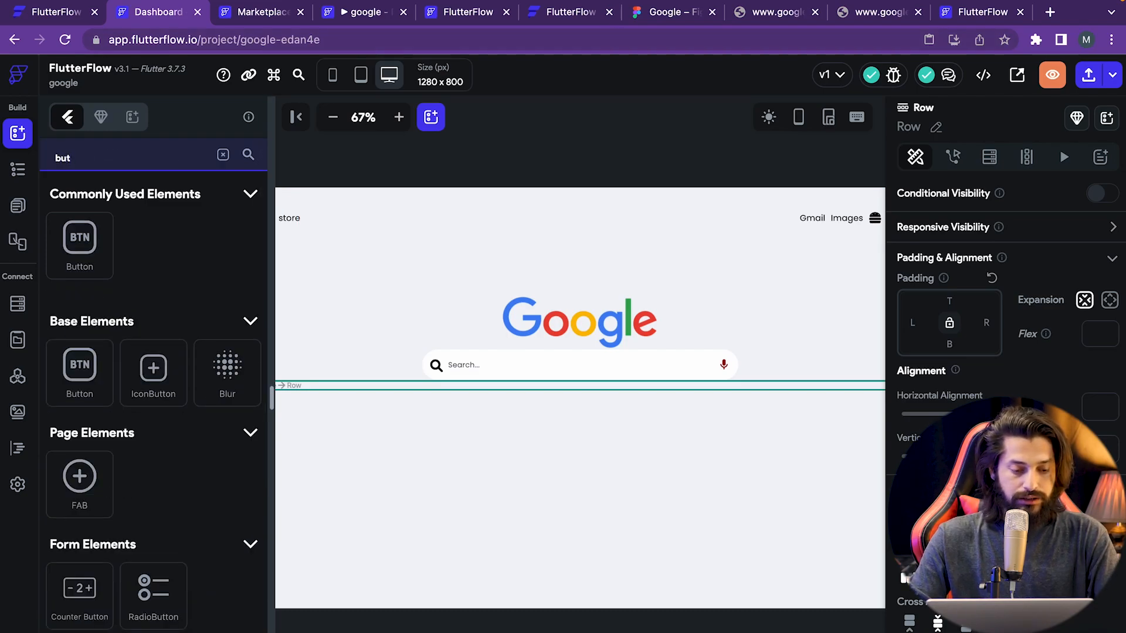
key(BackSpace)
key(BackSpace)
key(BackSpace)
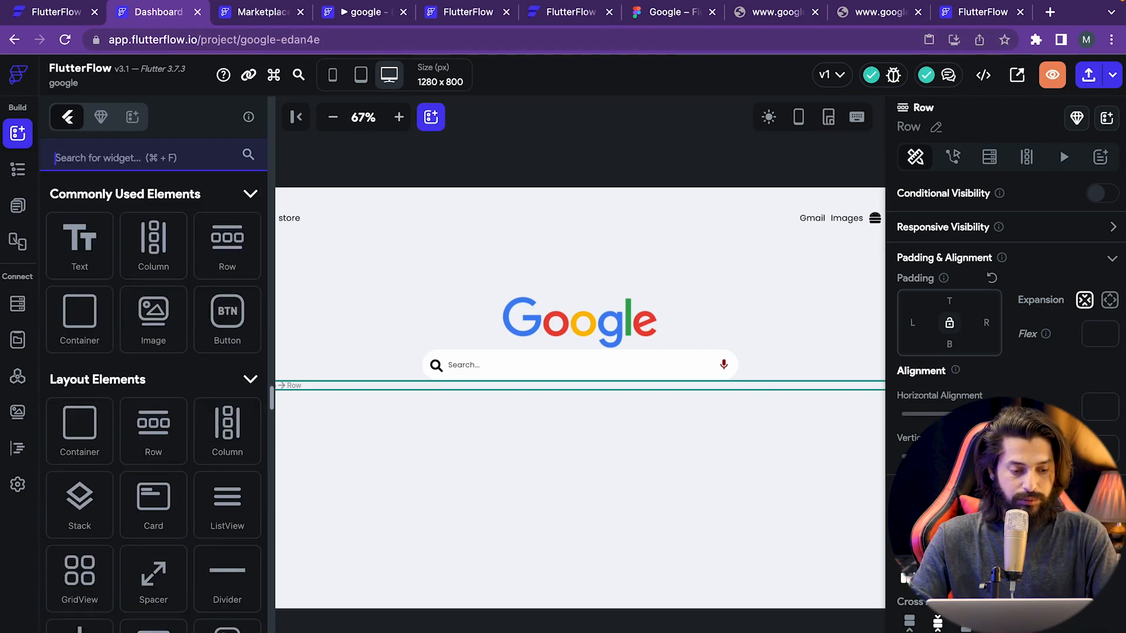
text(text)
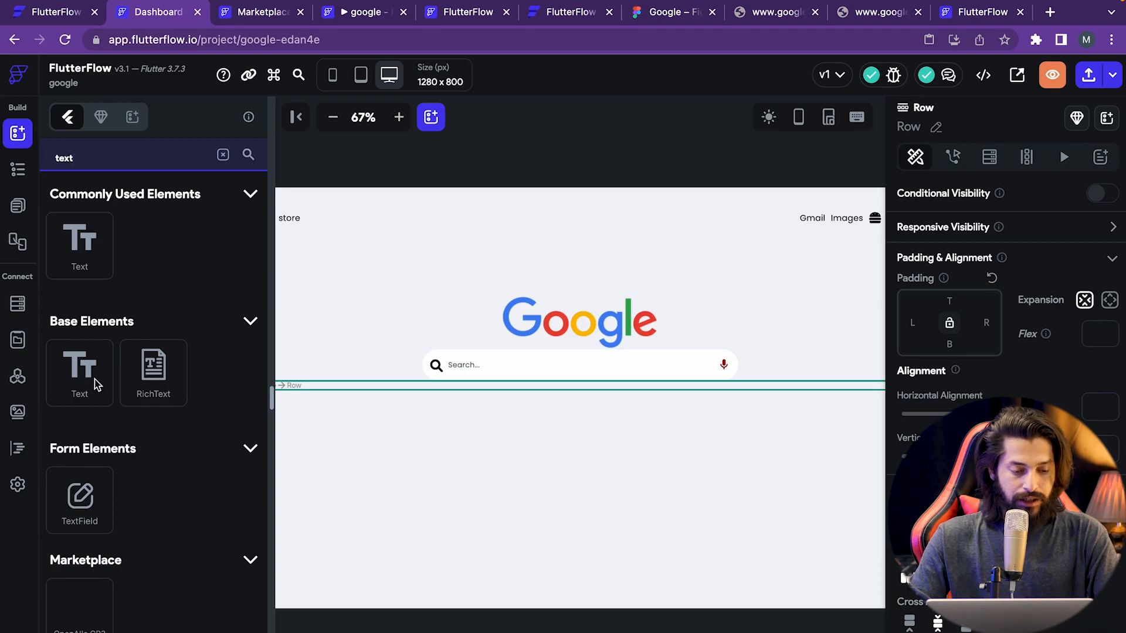
drag(85, 261, 498, 385)
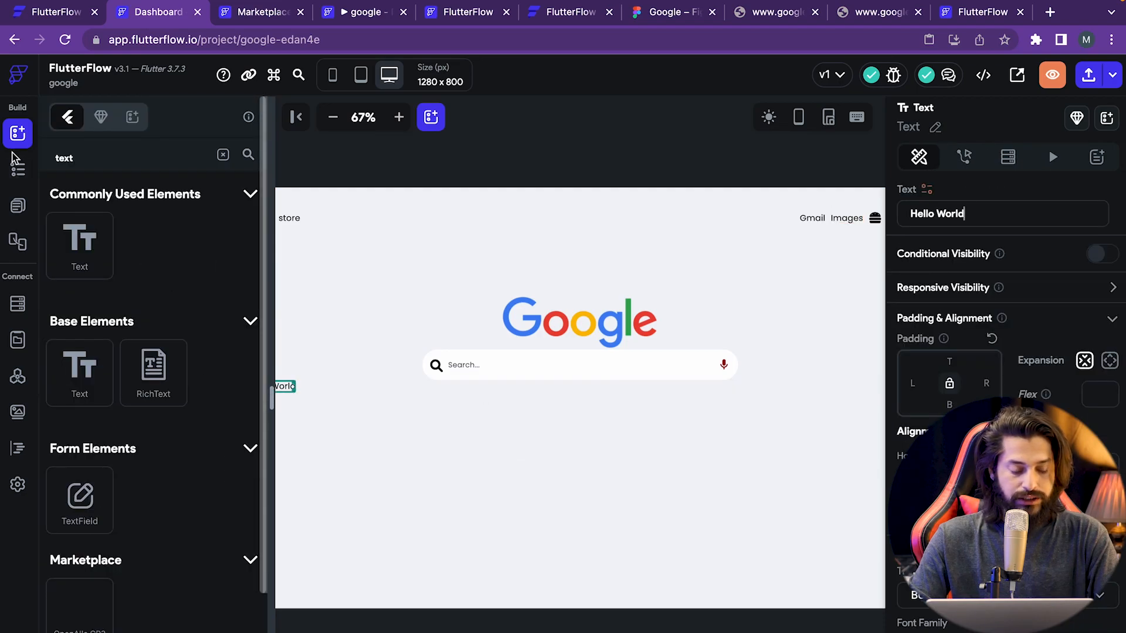
click(17, 168)
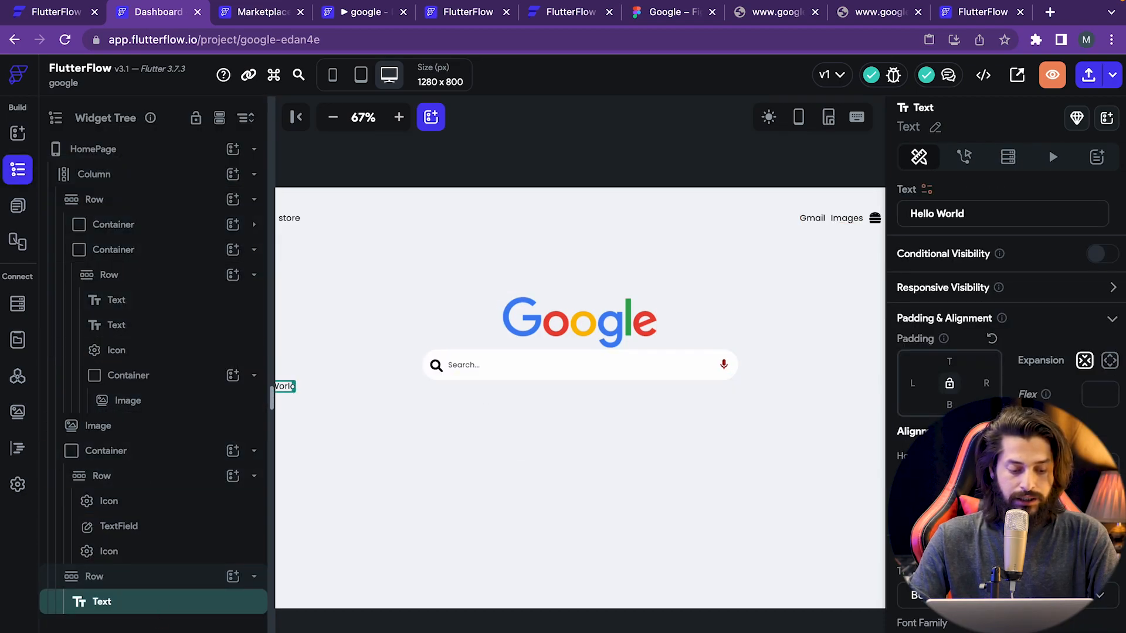
right_click(122, 605)
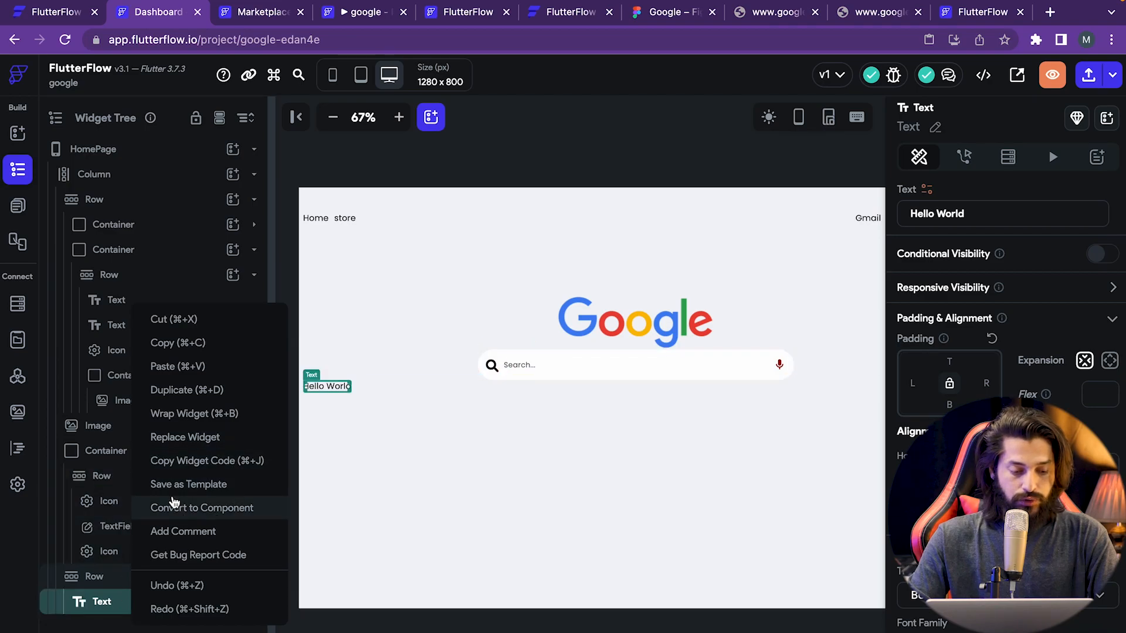
- Wrap the Hello World text in a Container 50 high and centre-align the text
click(167, 414)
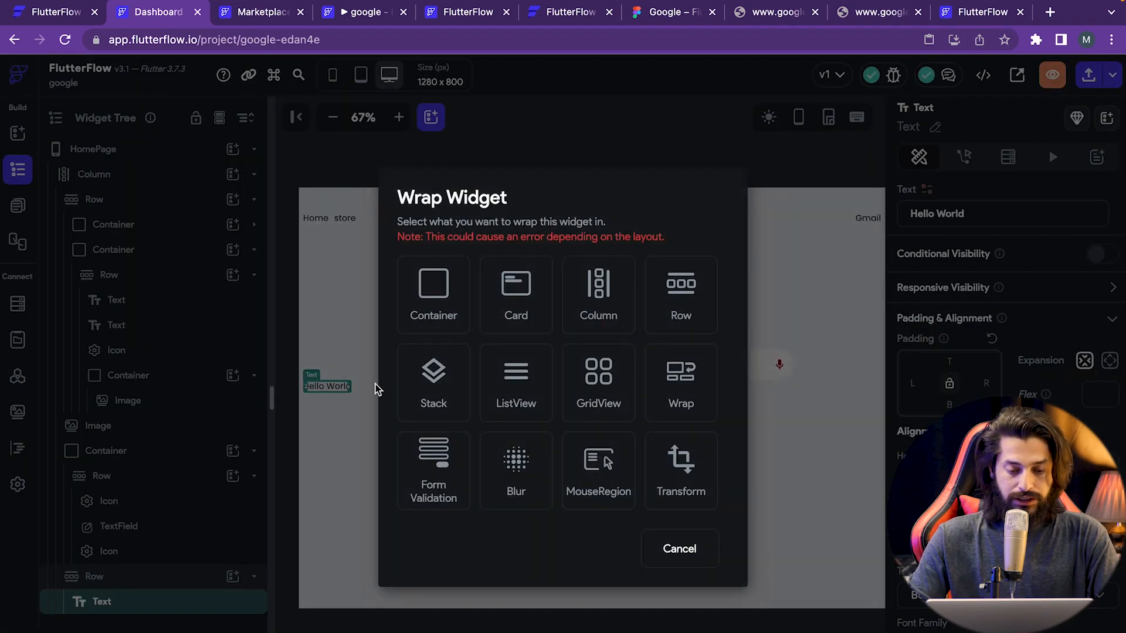
click(442, 293)
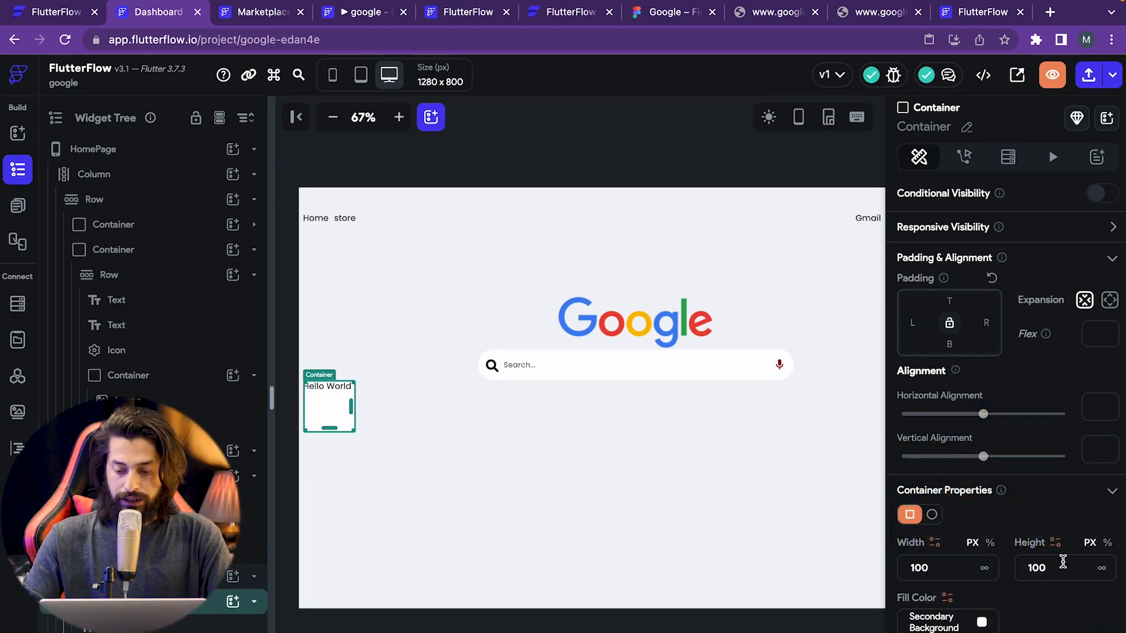
key(BackSpace)
key(BackSpace)
key(BackSpace)
text(50)
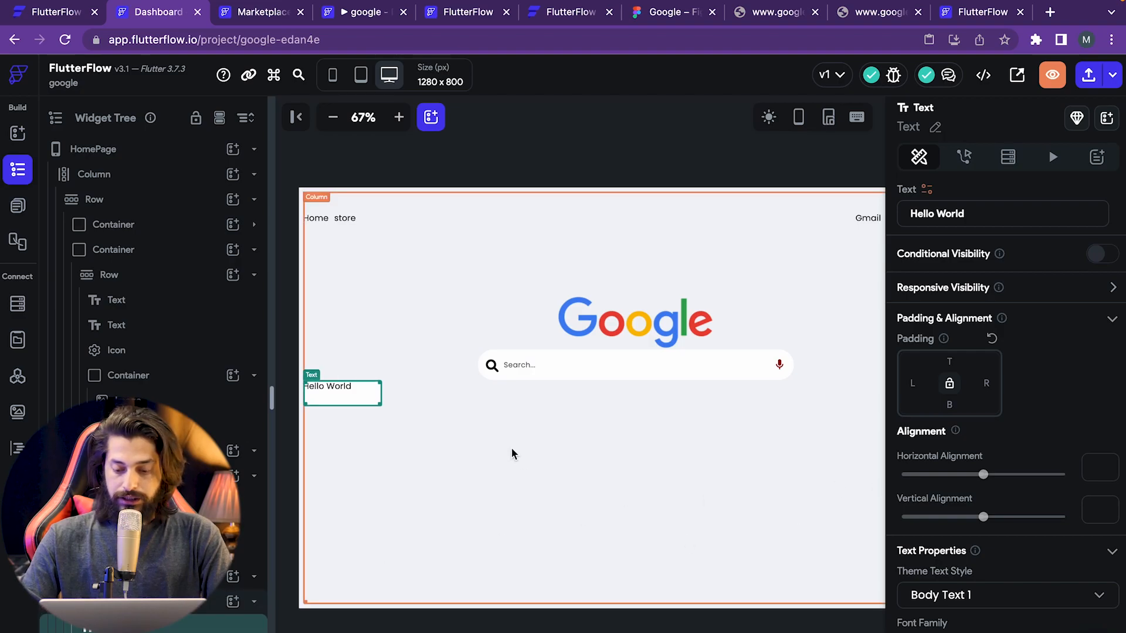
scroll(973, 469, down, 5)
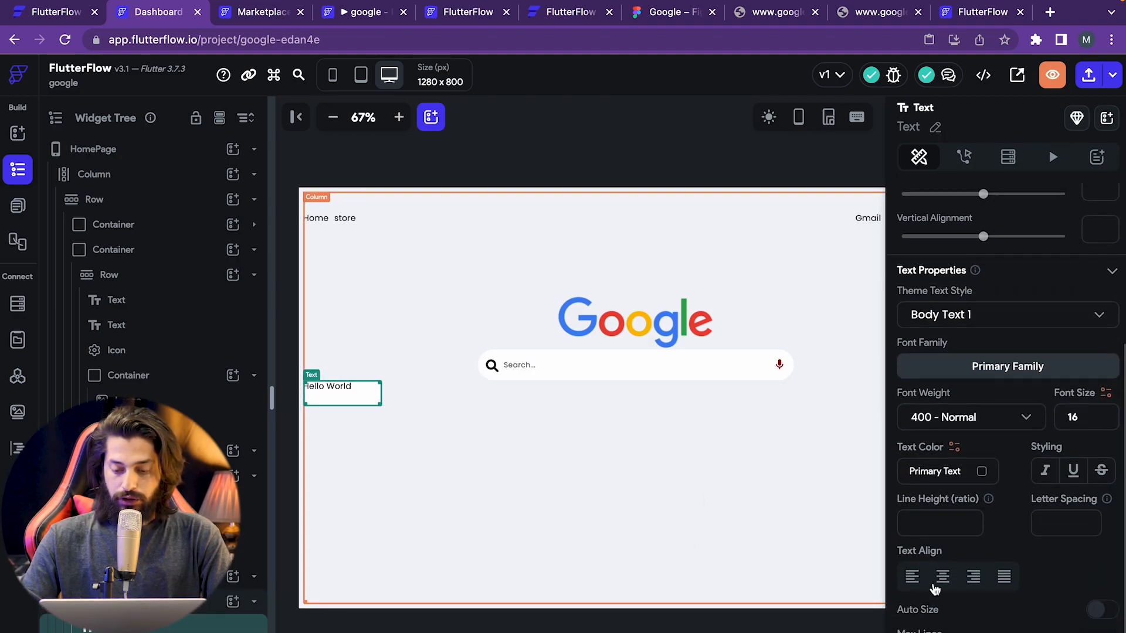
click(942, 578)
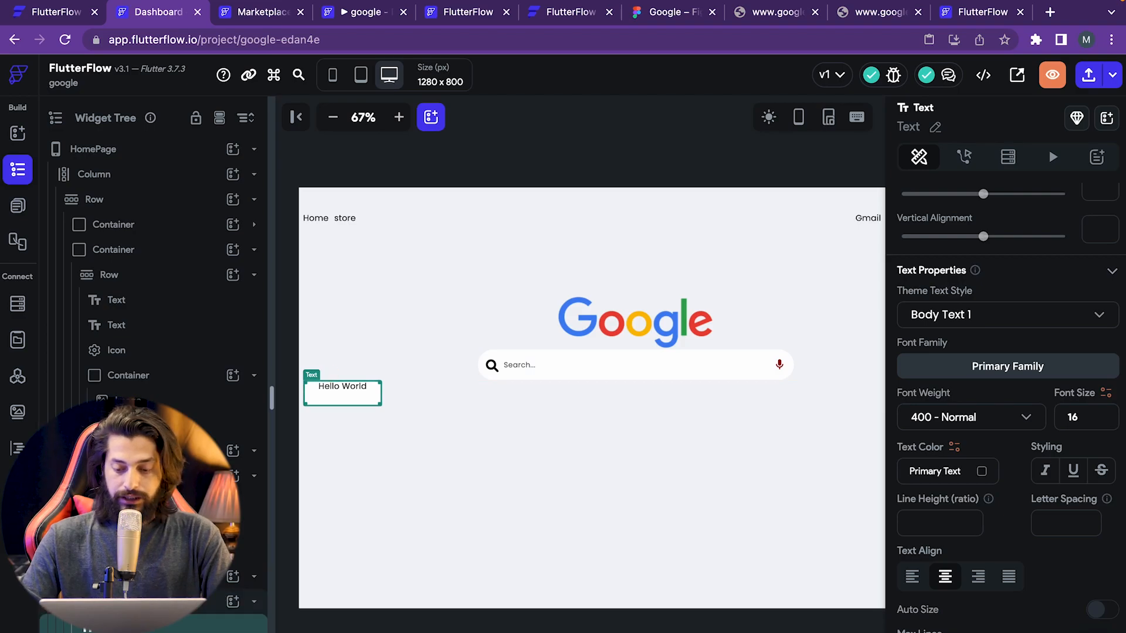
- Adjust the wrapping Container's properties and clear its height value
click(144, 602)
scroll(983, 457, down, 4)
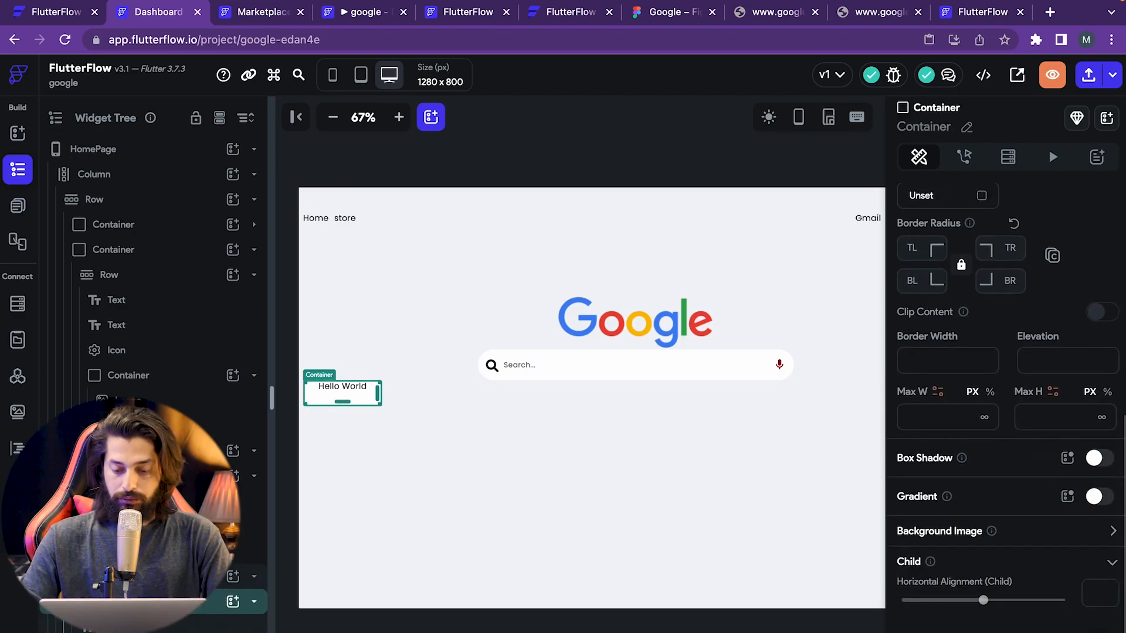
scroll(983, 457, down, 2)
scroll(922, 393, up, 5)
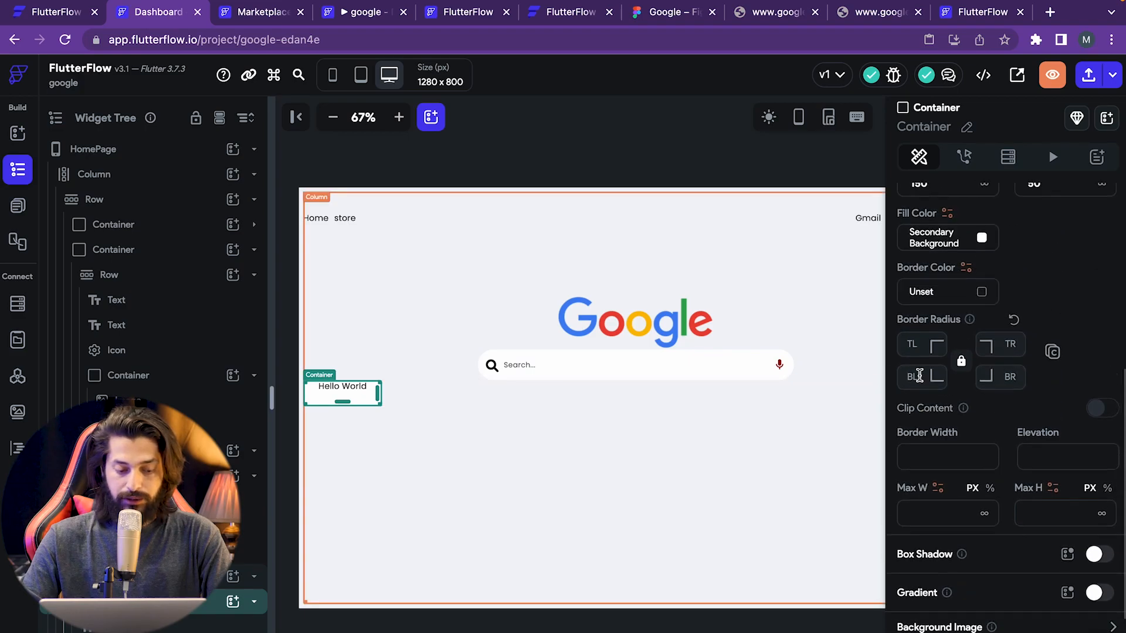
click(1050, 488)
click(1043, 423)
scroll(1043, 423, up, 2)
double_click(1058, 254)
key(BackSpace)
click(547, 467)
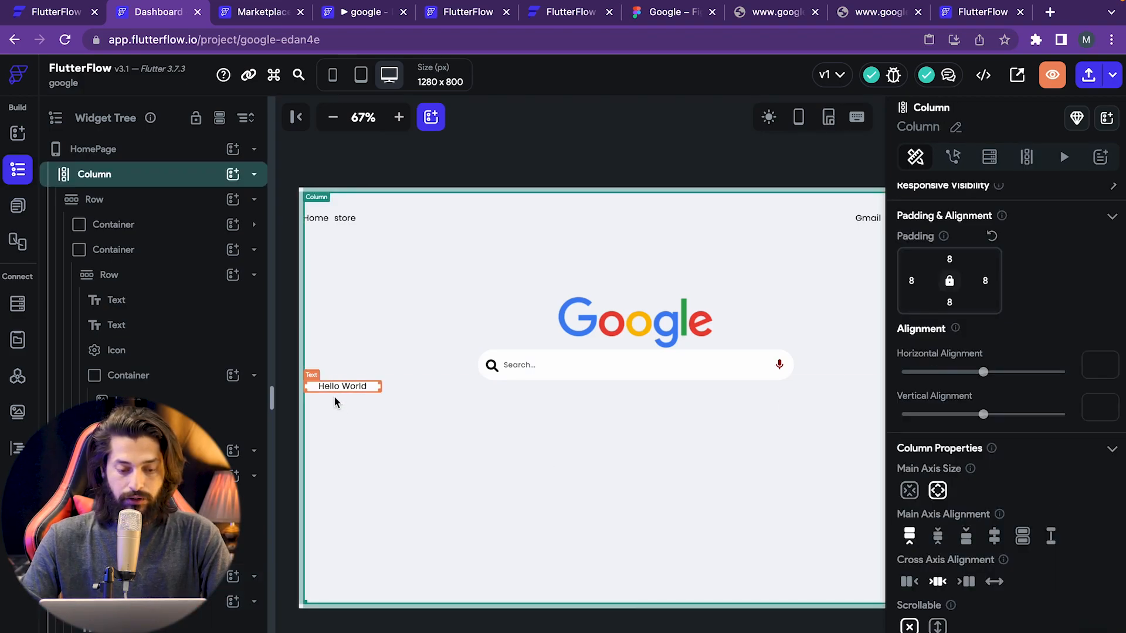
- Pad the Hello World text by 10 on every side and compare with the Figma mockup
click(343, 388)
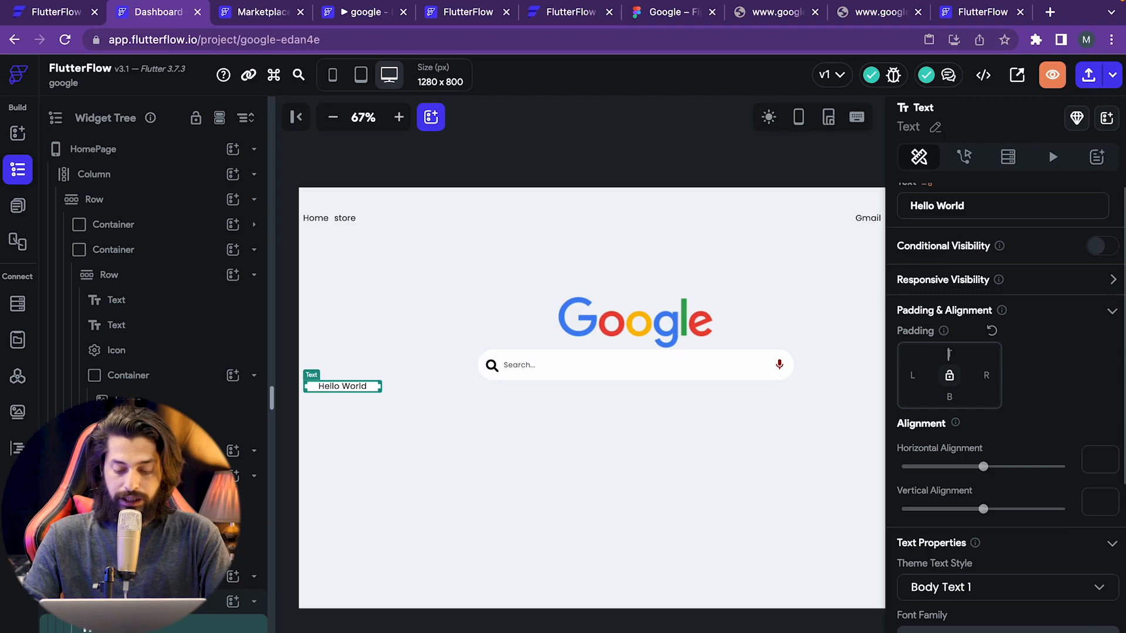
text(30)
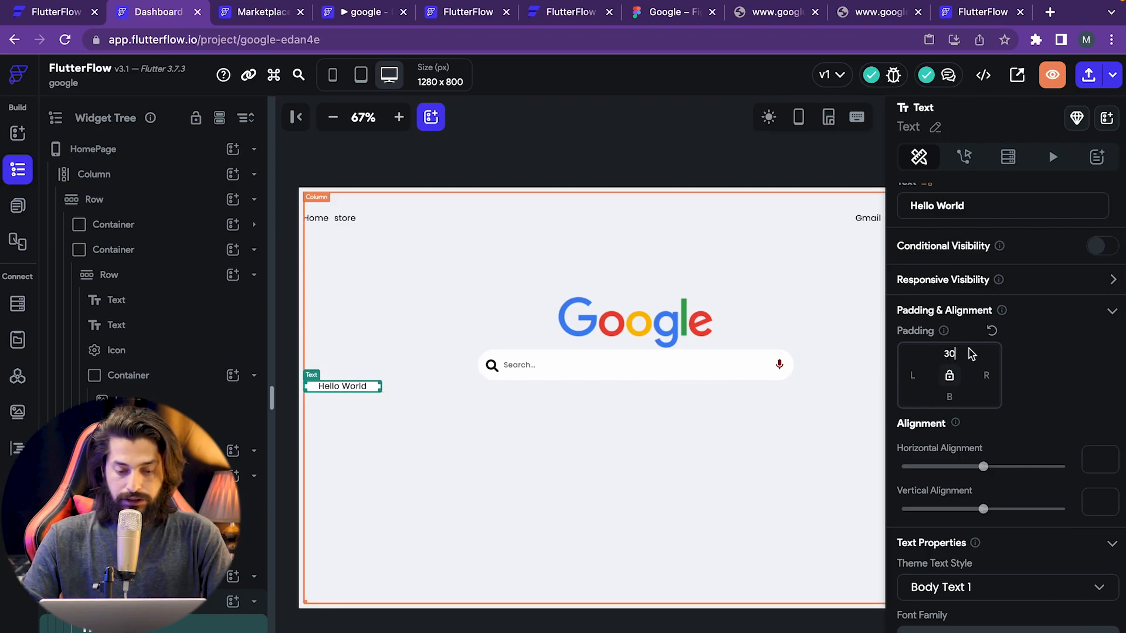
key(BackSpace)
key(BackSpace)
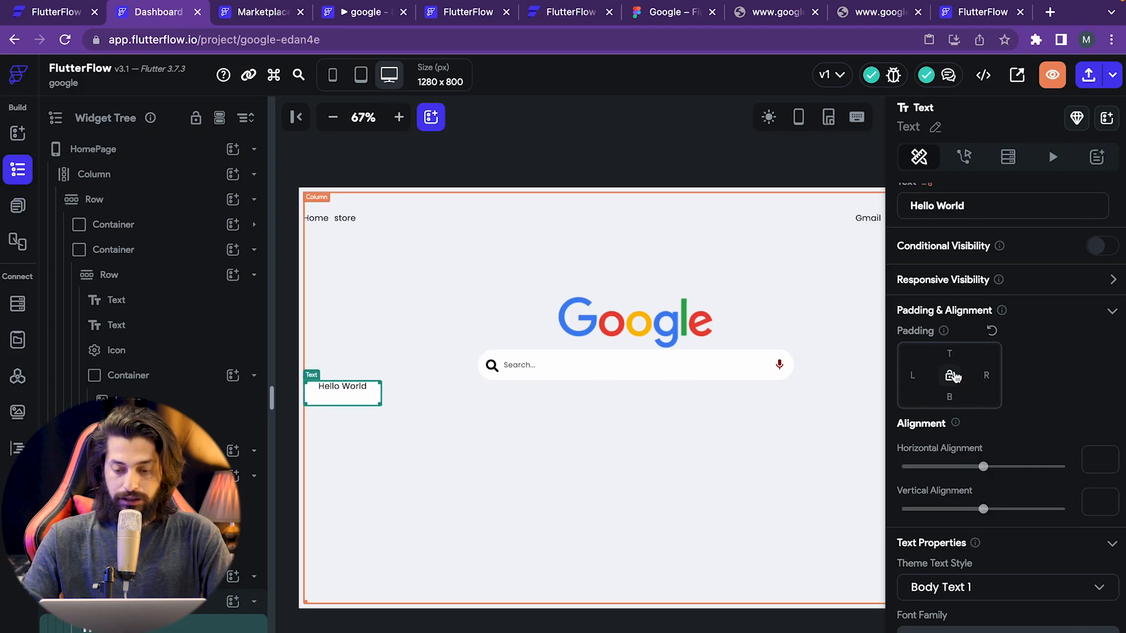
text(10)
click(711, 525)
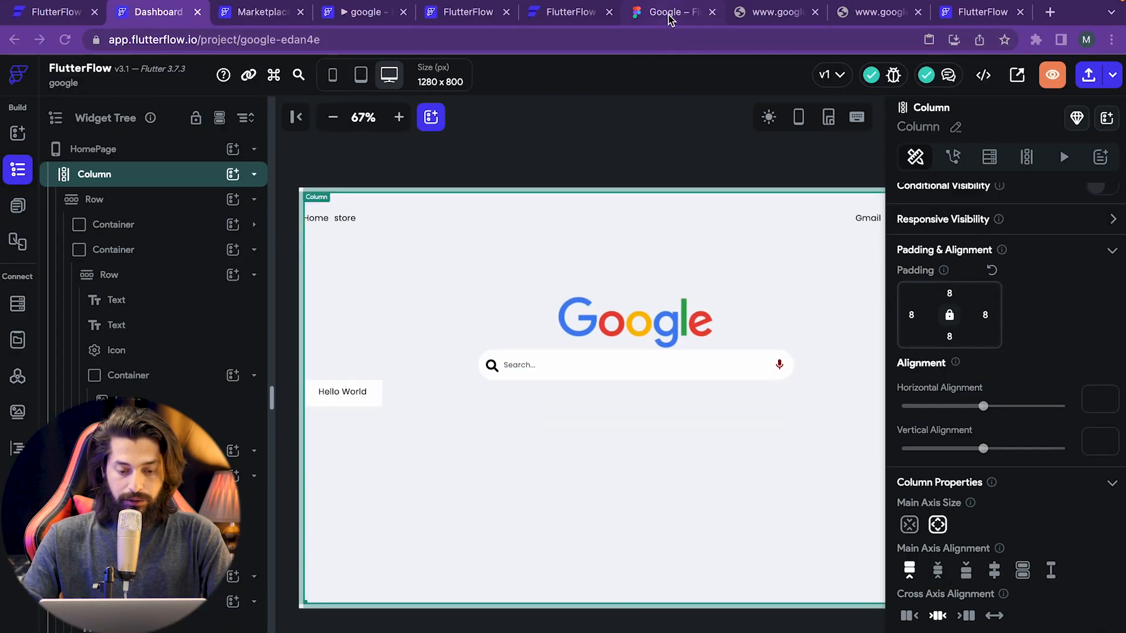
click(669, 11)
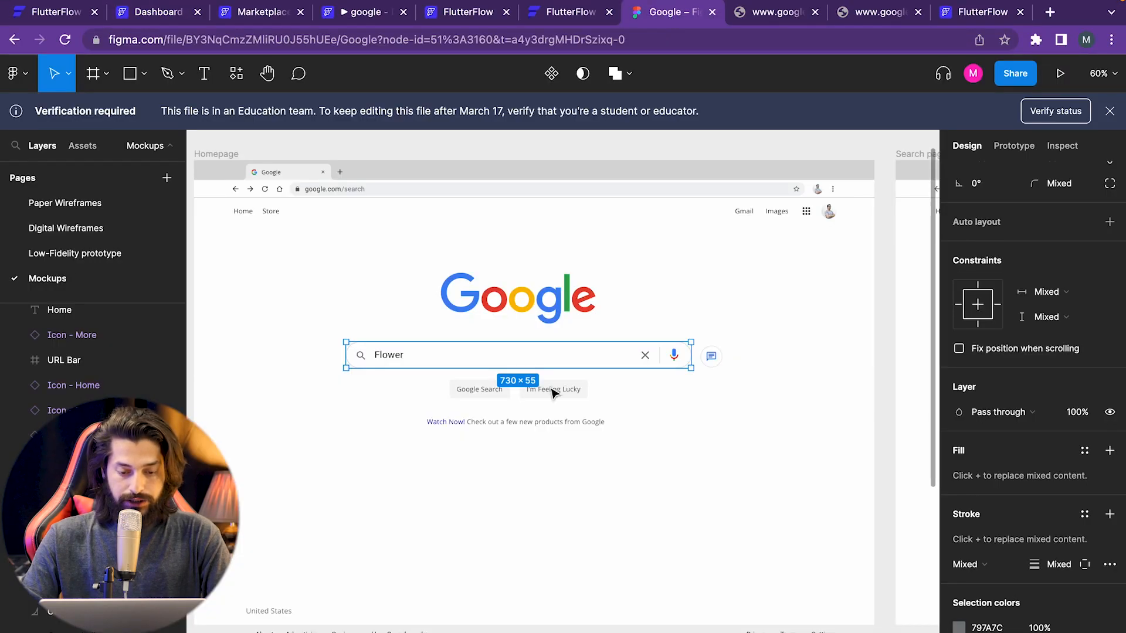
click(150, 17)
click(378, 391)
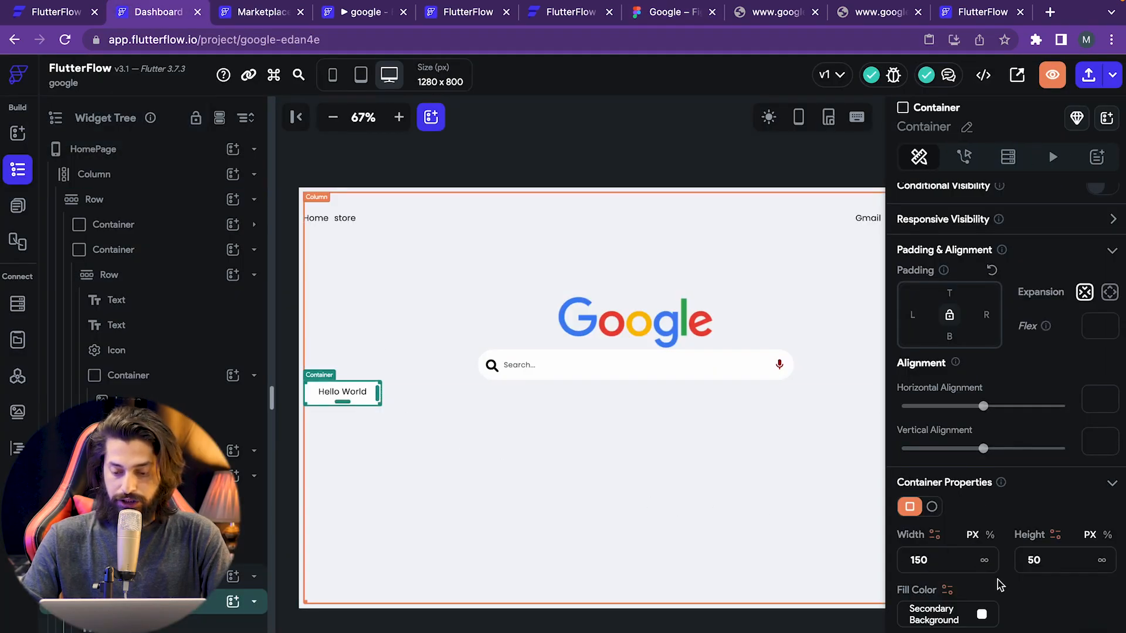
- Tint the Hello World container's fill light grey, adjusting its opacity
scroll(997, 580, down, 1)
click(982, 573)
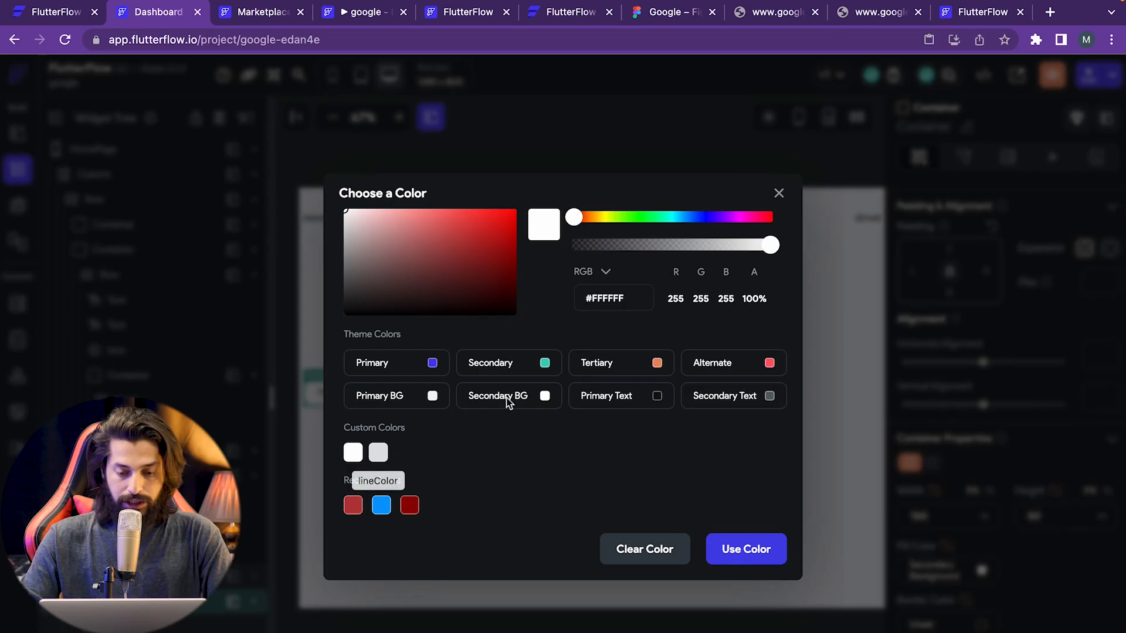
drag(661, 245, 649, 245)
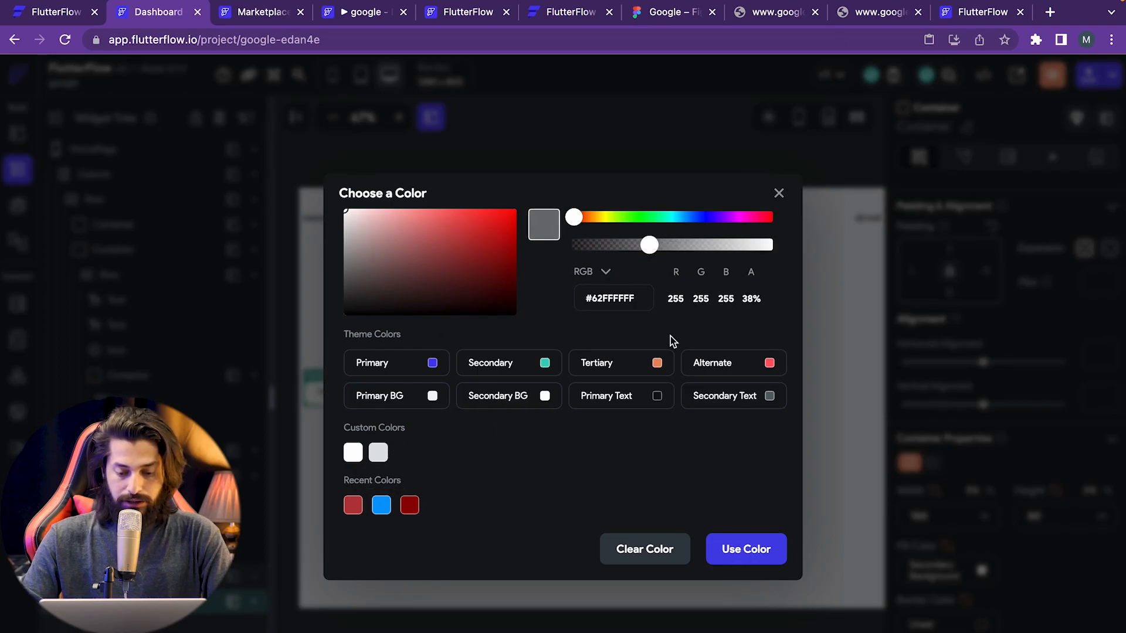
click(726, 548)
click(426, 459)
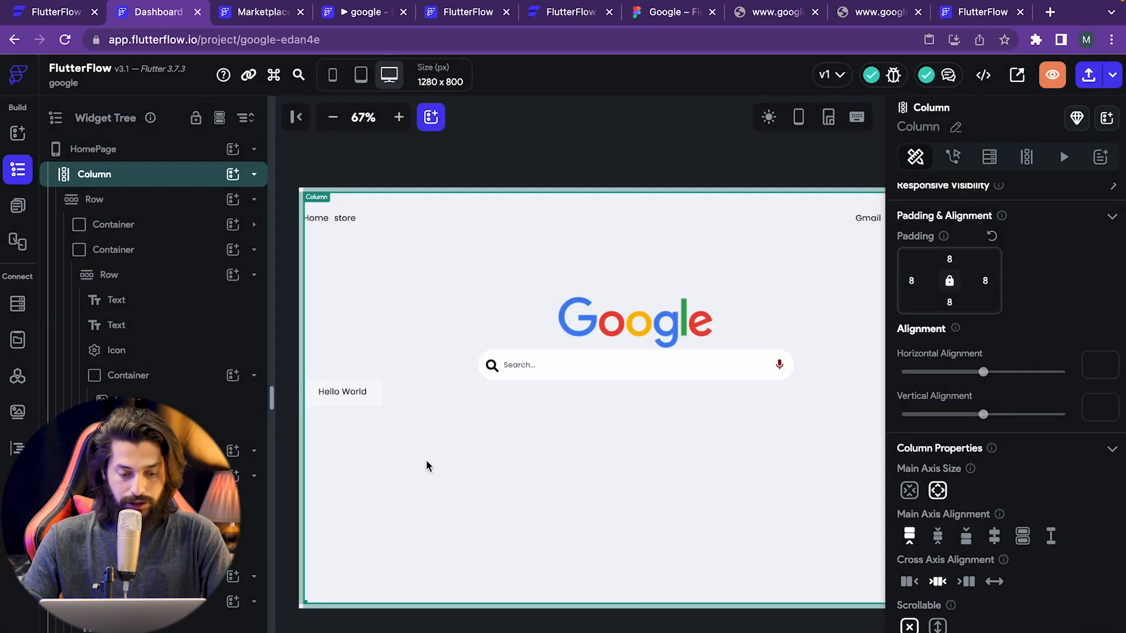
click(374, 400)
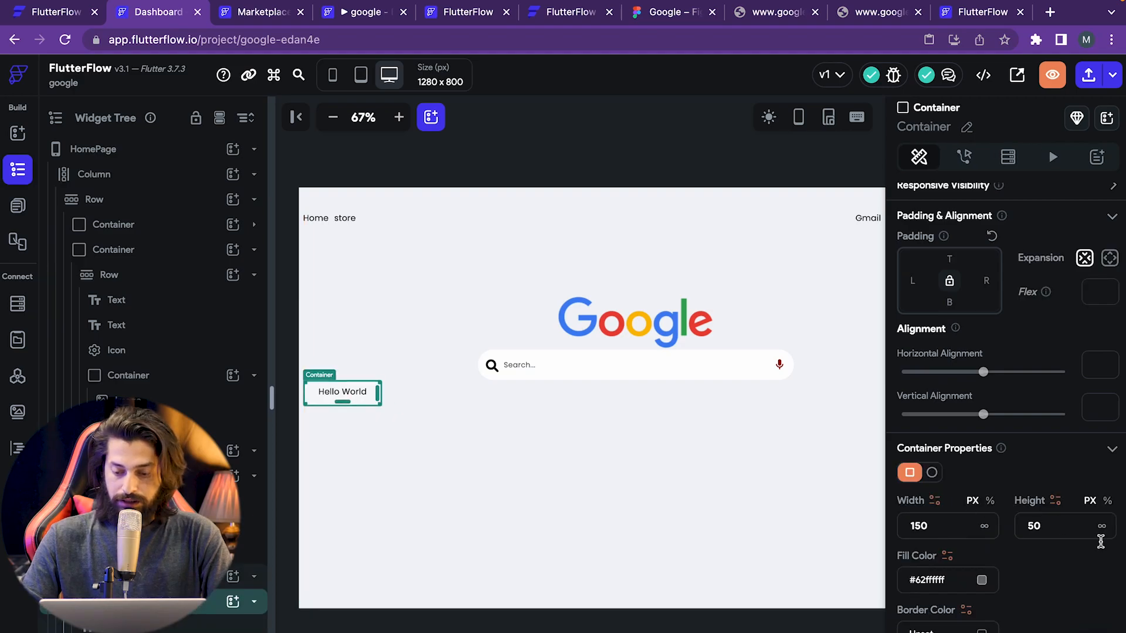
click(981, 579)
drag(649, 245, 698, 250)
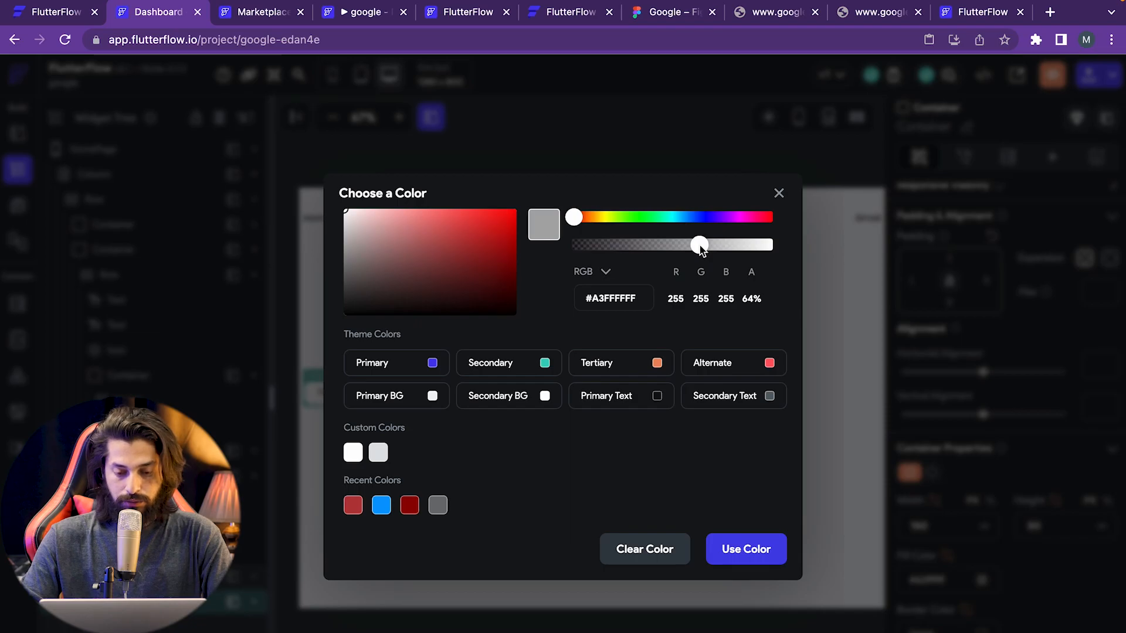
click(746, 547)
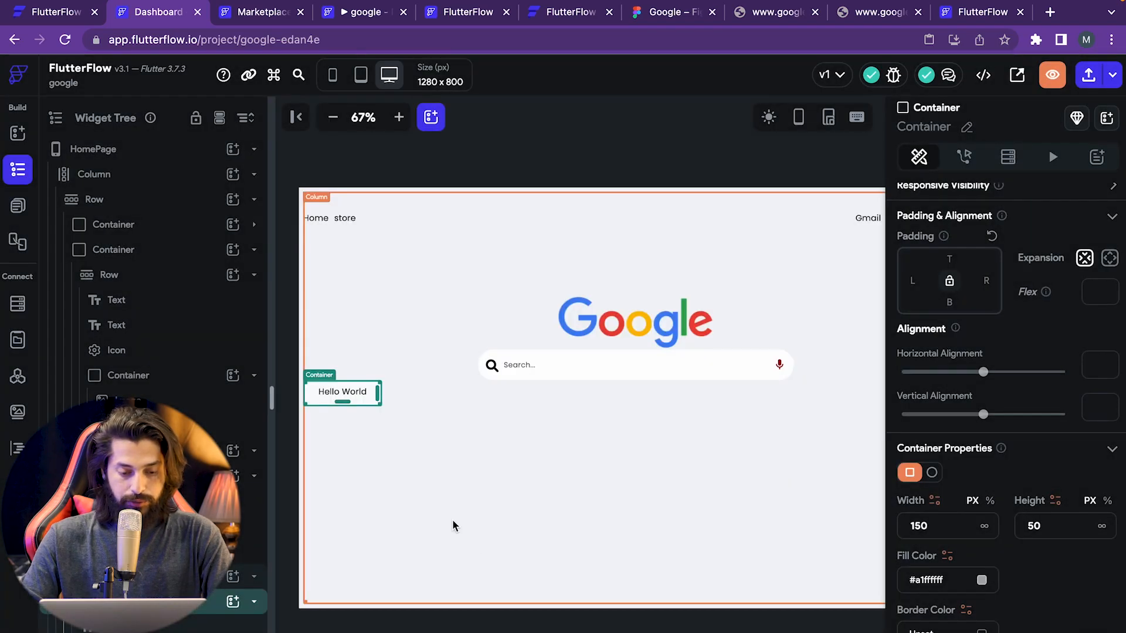
click(452, 519)
click(378, 397)
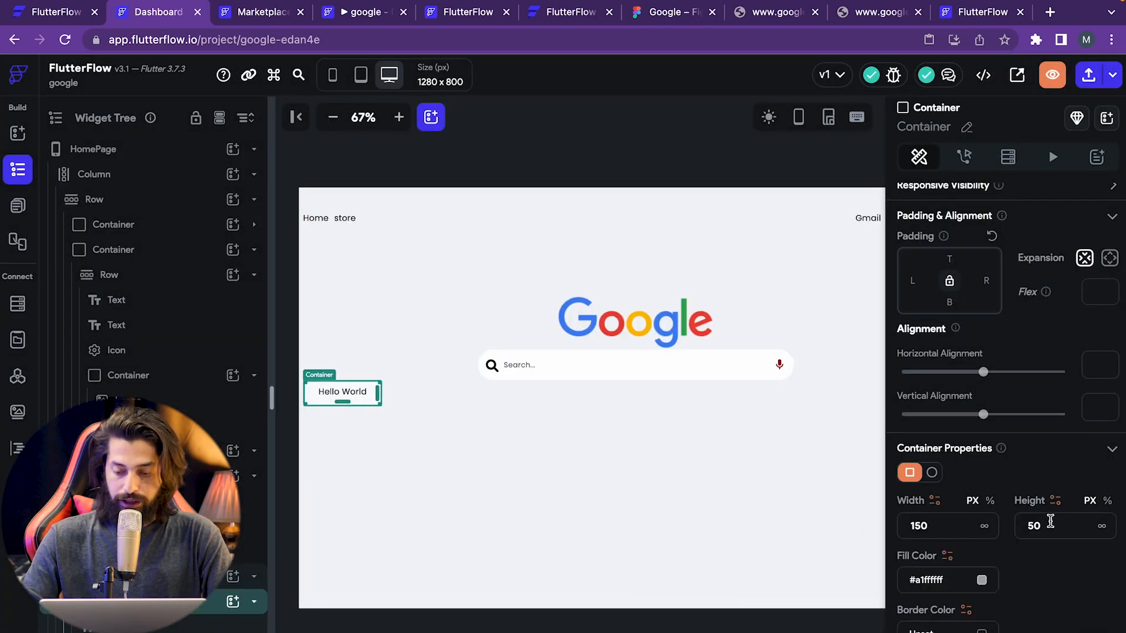
click(982, 580)
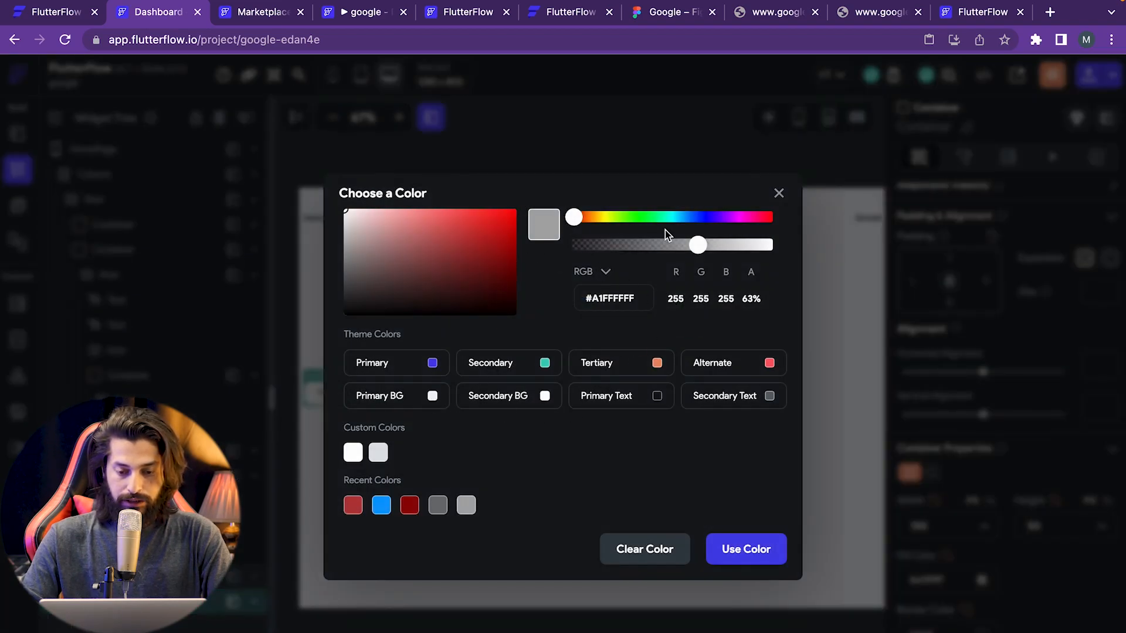
drag(357, 247, 326, 242)
drag(697, 245, 740, 246)
click(730, 549)
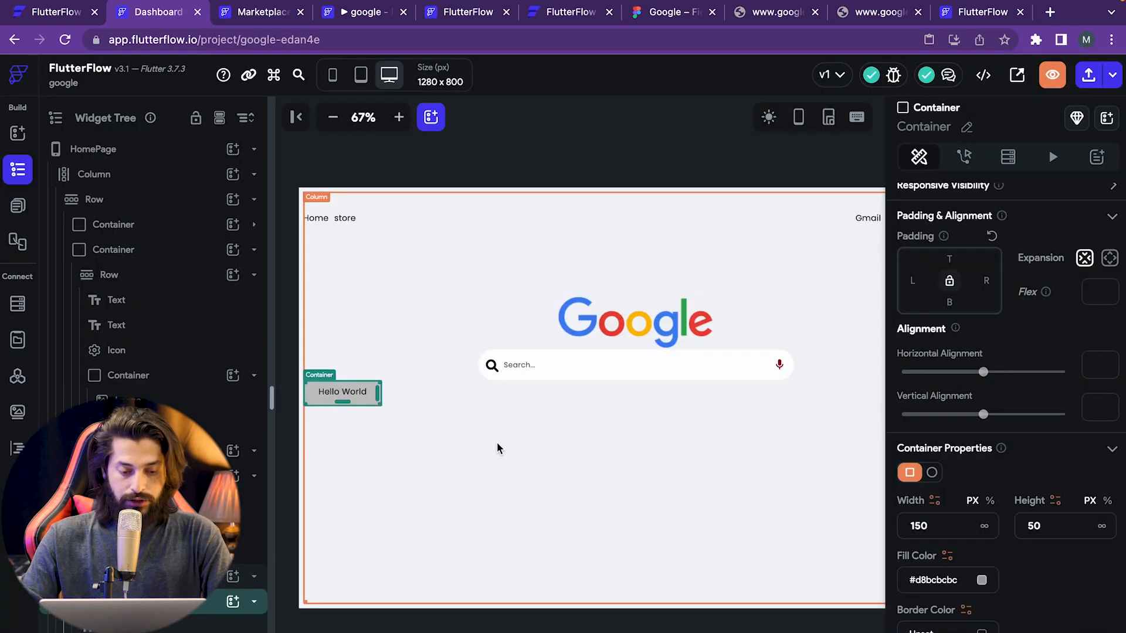
click(366, 419)
- Lower the grey fill's opacity to about half, giving #7DBCBCBC
click(375, 397)
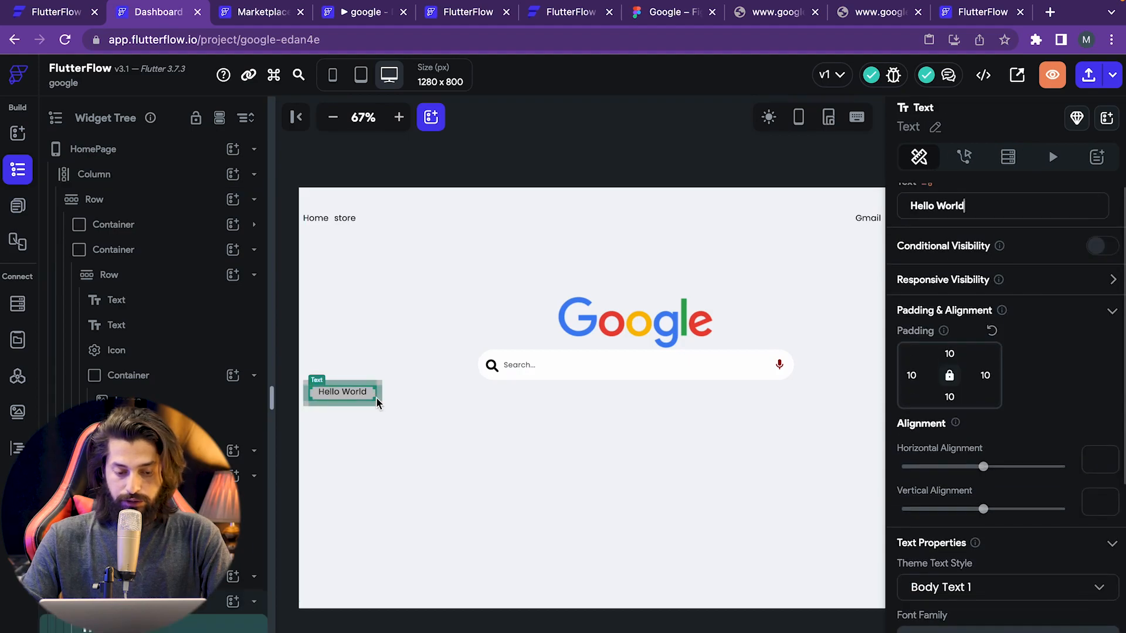
click(378, 403)
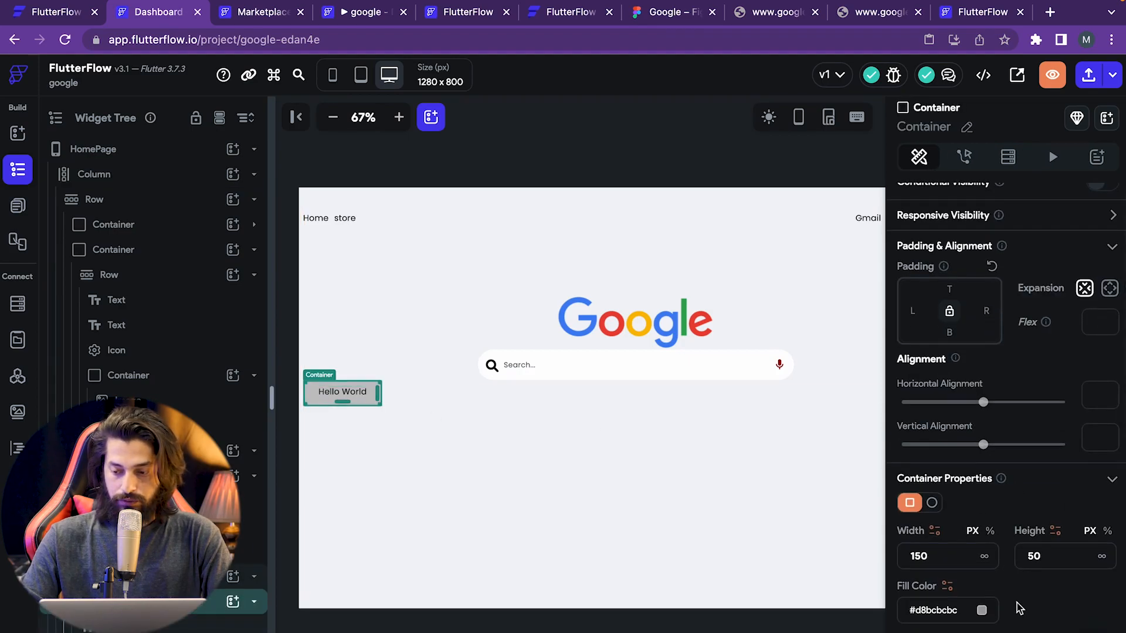
scroll(1017, 603, down, 1)
click(984, 604)
drag(742, 245, 673, 246)
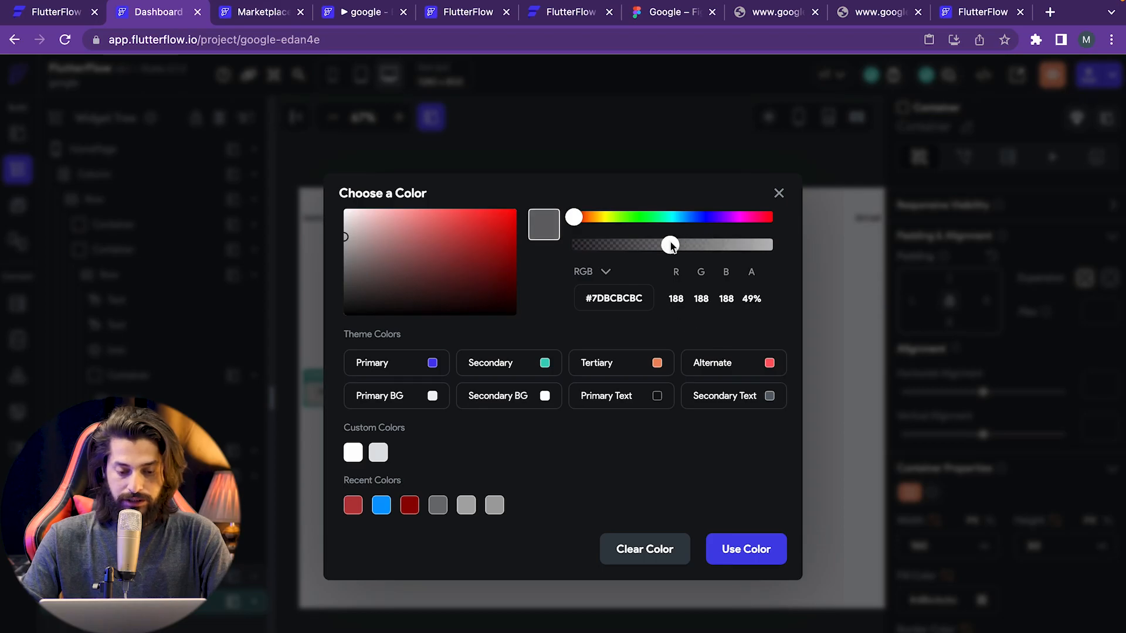
click(746, 551)
click(442, 477)
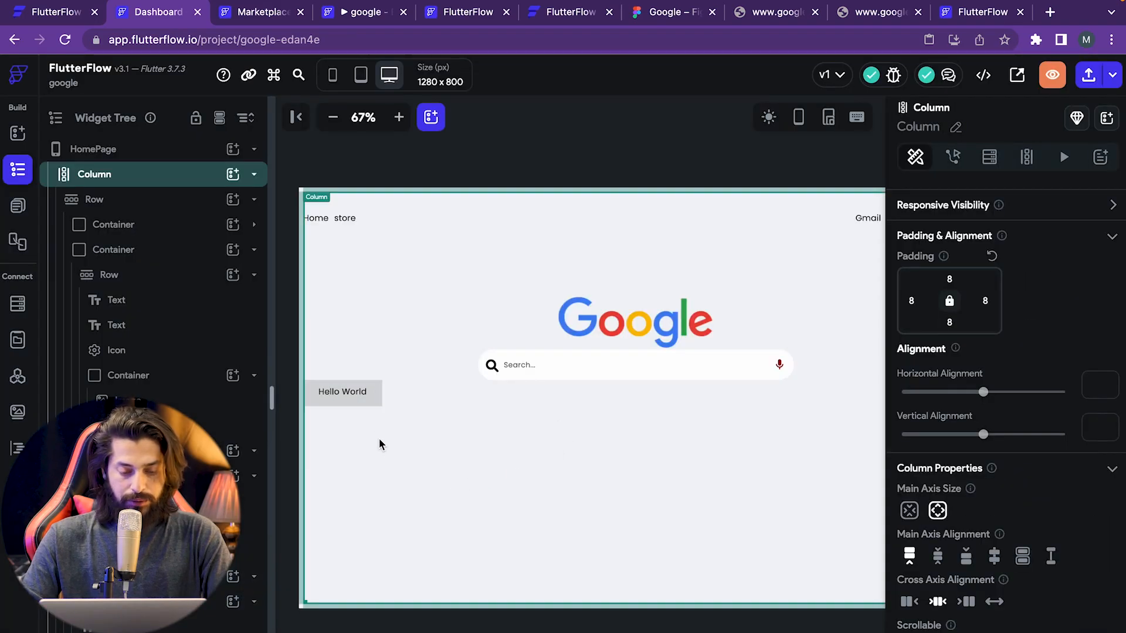
- Round the Hello World button container's corners with a border radius of 15
click(371, 403)
click(360, 393)
click(389, 423)
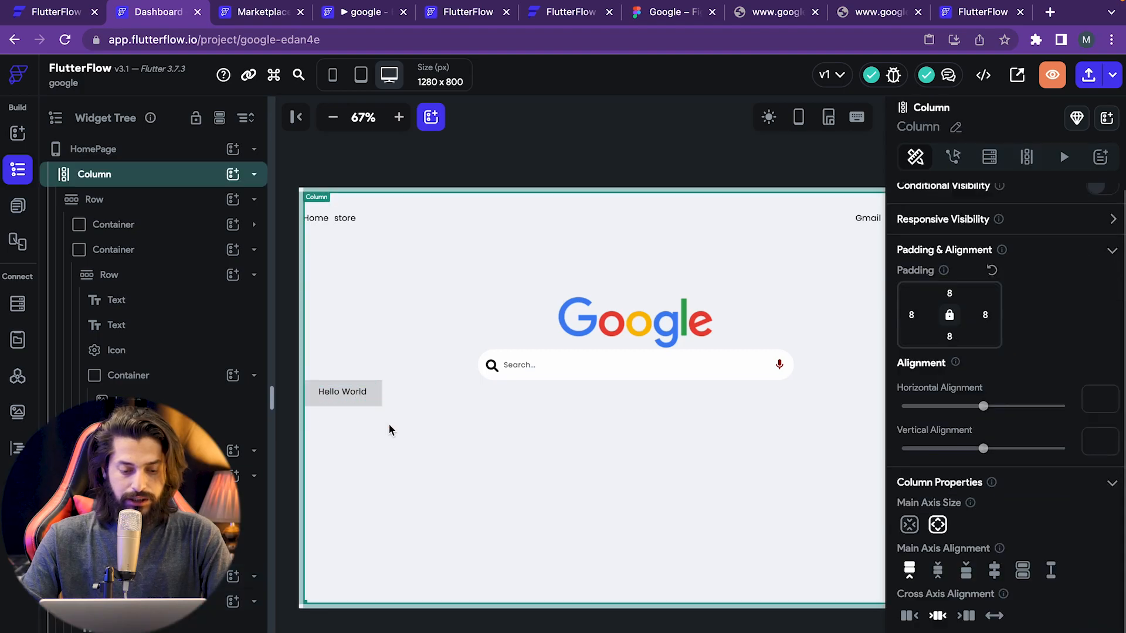
click(379, 394)
scroll(1026, 554, down, 6)
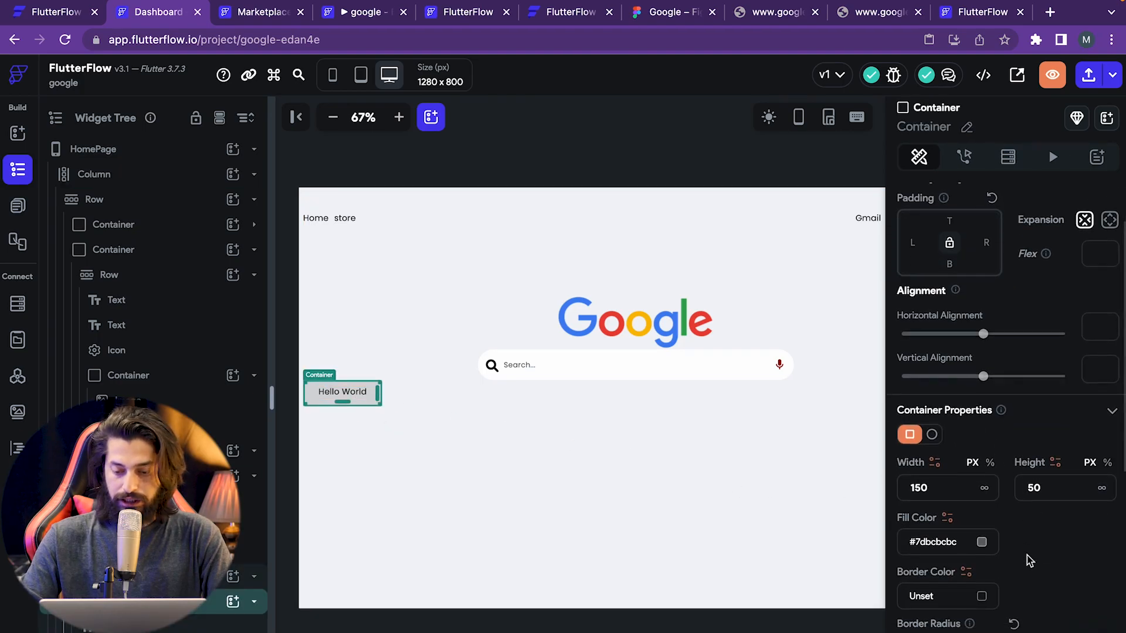
click(915, 333)
text(15)
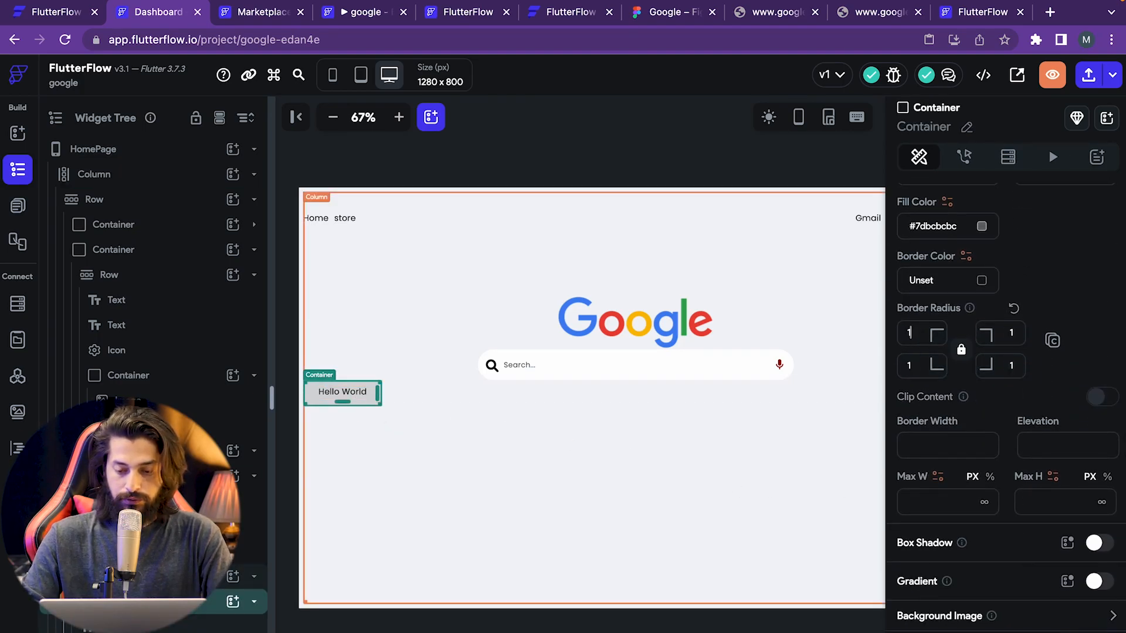
click(801, 459)
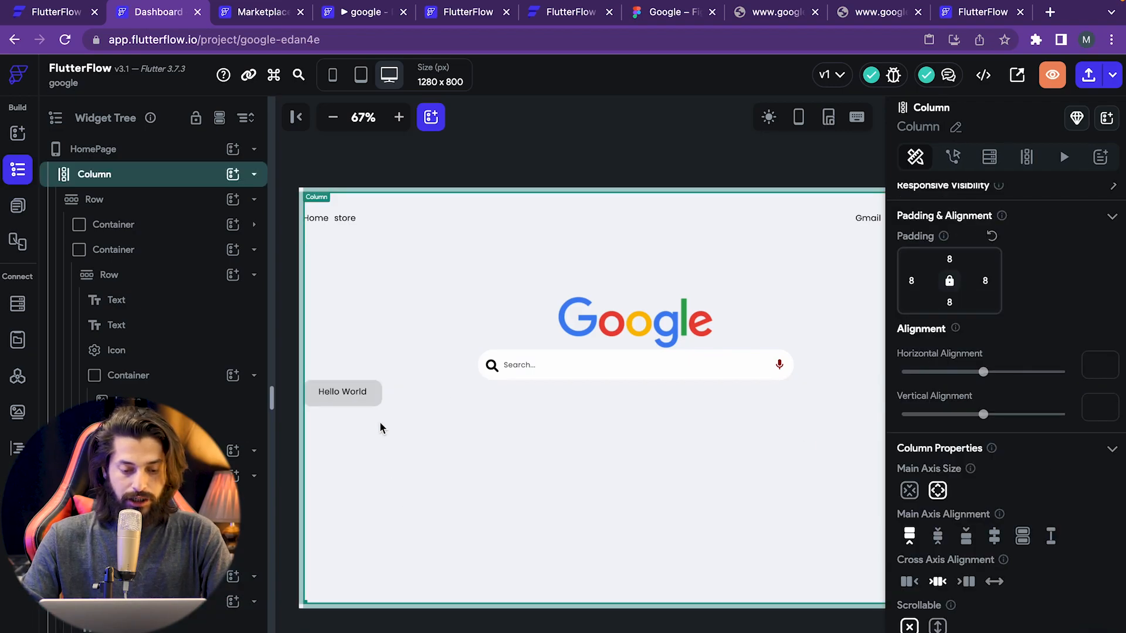
click(371, 403)
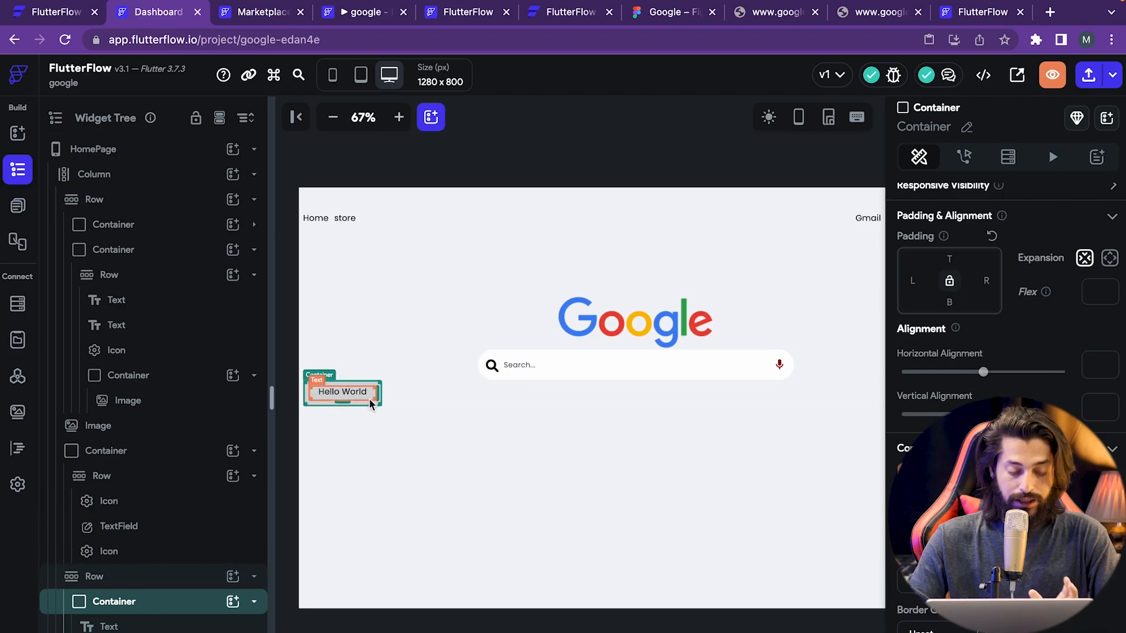
- Duplicate the Hello World button container and check the mockup's button labels
right_click(144, 603)
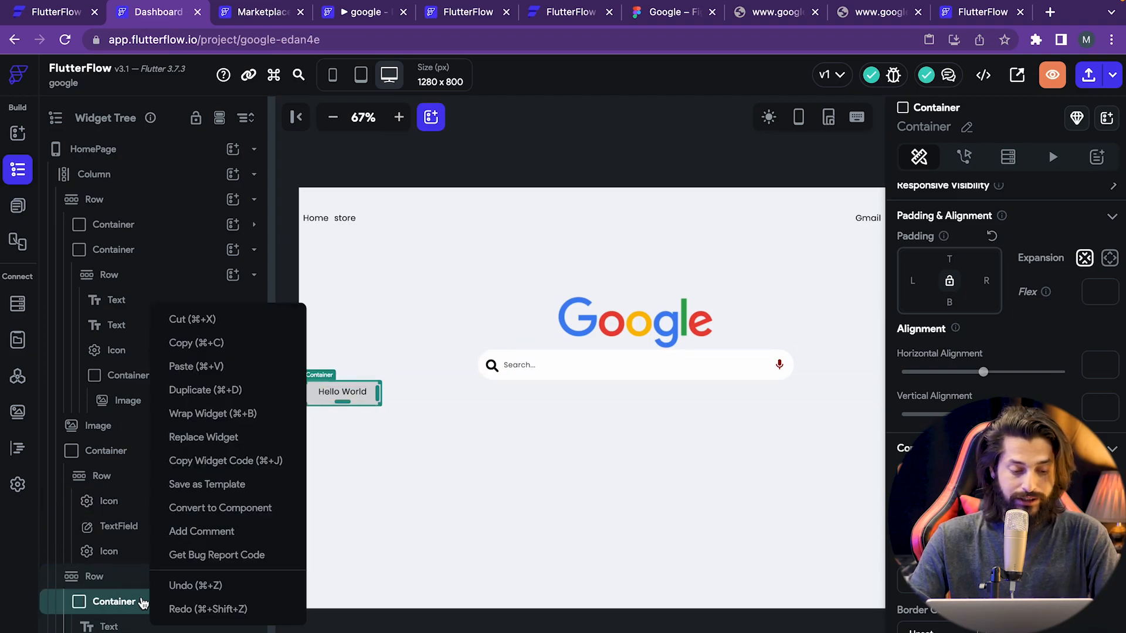
click(235, 387)
click(176, 602)
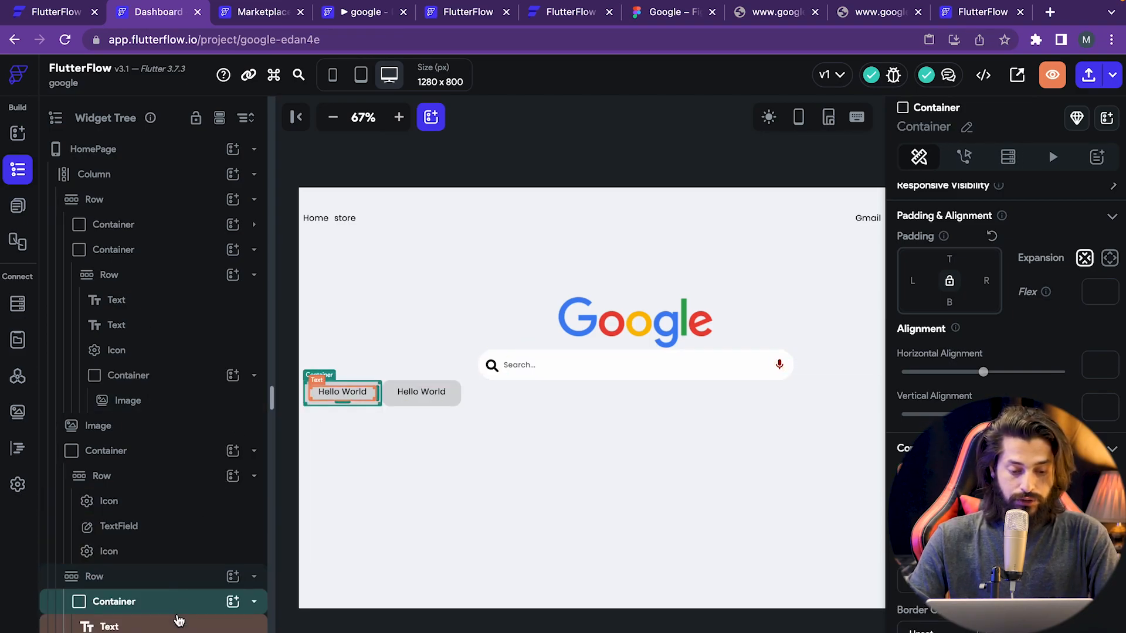
click(662, 13)
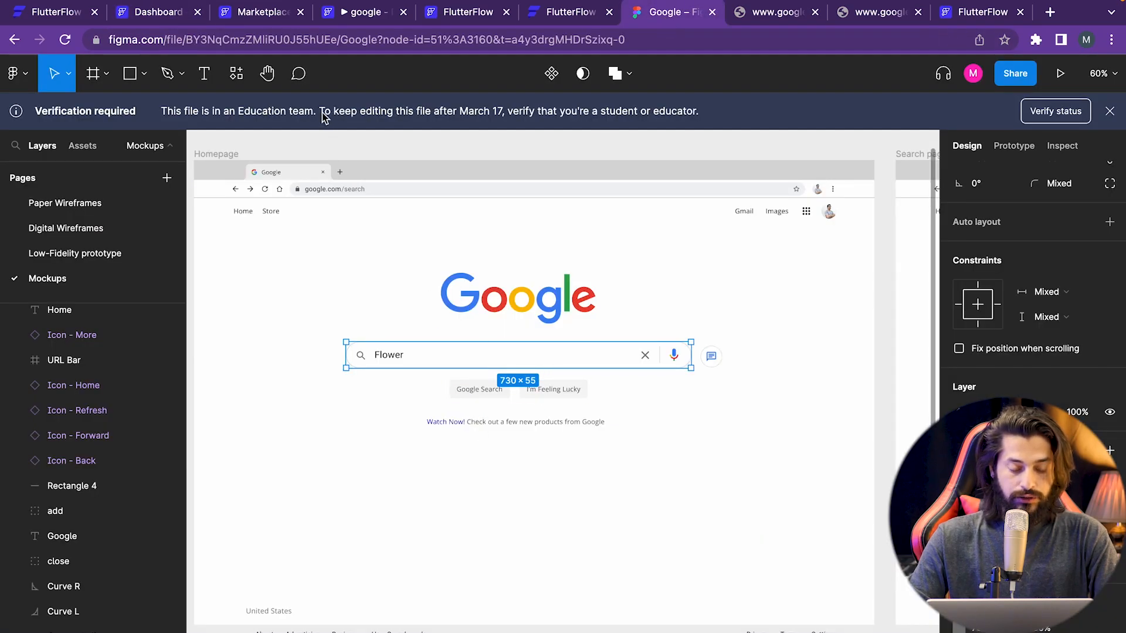
click(151, 18)
- Relabel the first button 'Google Search'
click(339, 394)
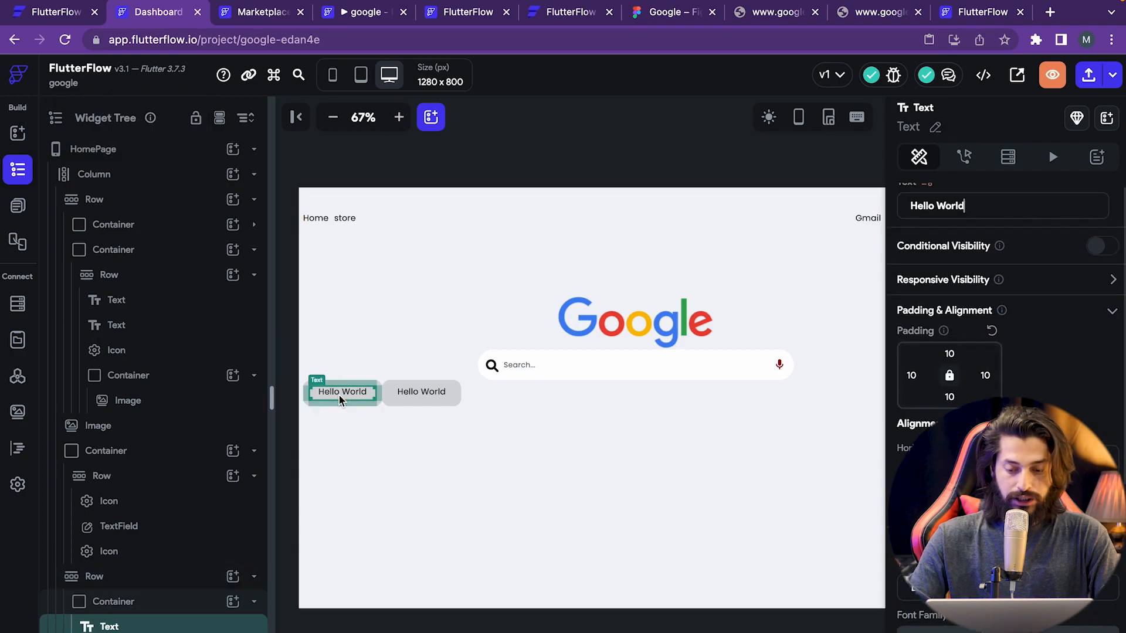
click(1001, 209)
key(ctrl+a)
key(BackSpace)
text(goo)
key(BackSpace)
key(BackSpace)
key(BackSpace)
text(Google Search)
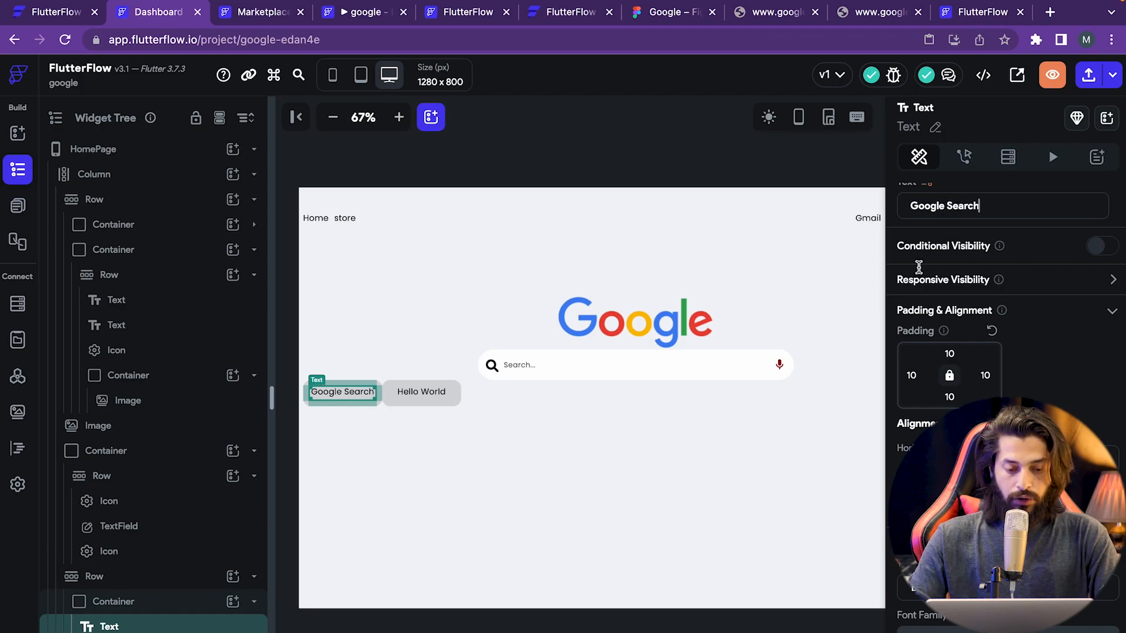
click(508, 440)
- Relabel the second button 'I'm Feeling Lucky', taking the wording from the Figma mockup
click(428, 392)
click(649, 19)
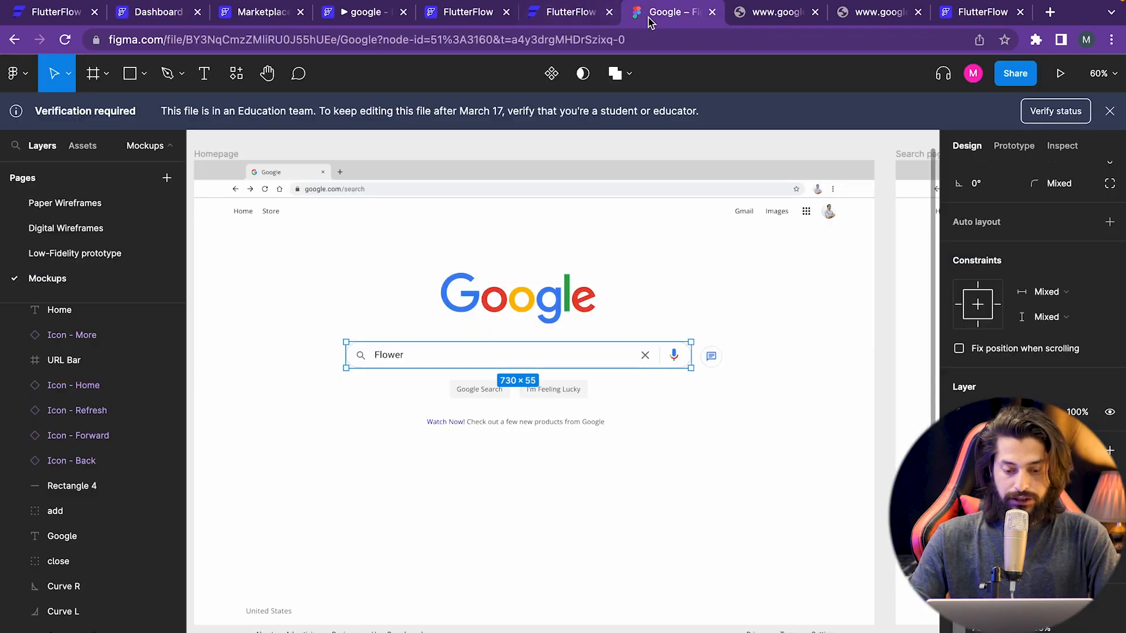
click(571, 393)
click(572, 393)
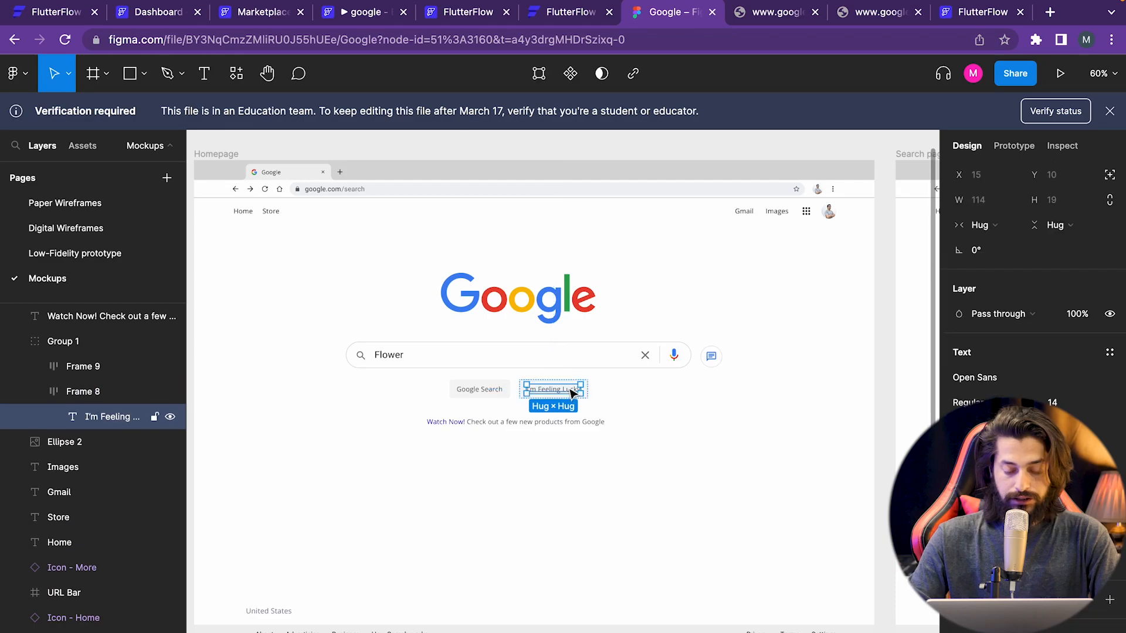
click(158, 13)
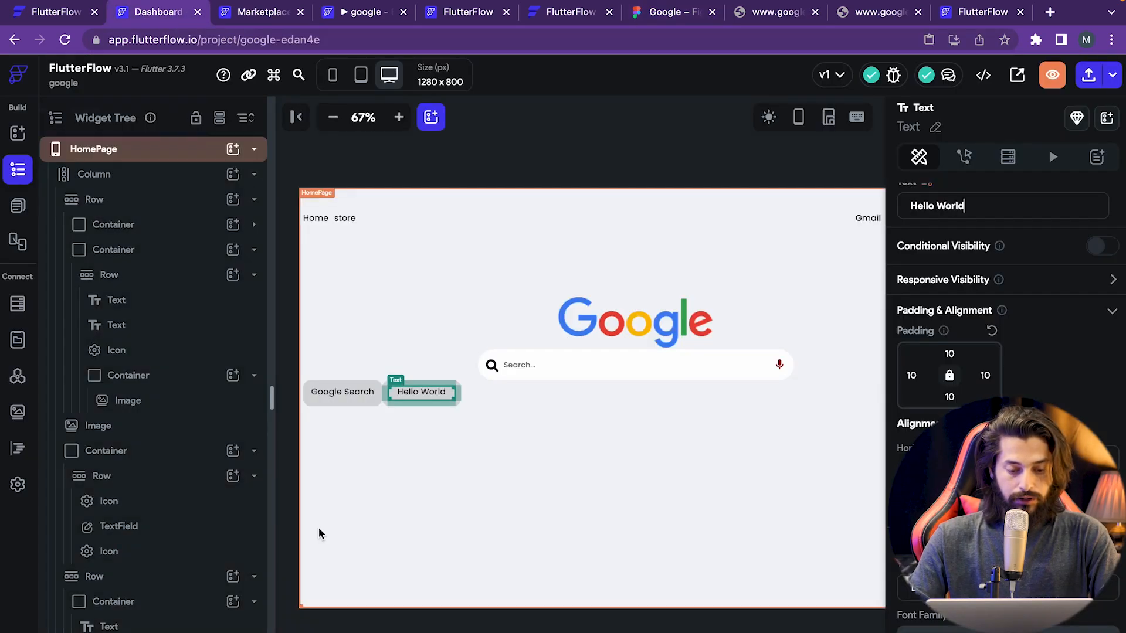
key(super+a)
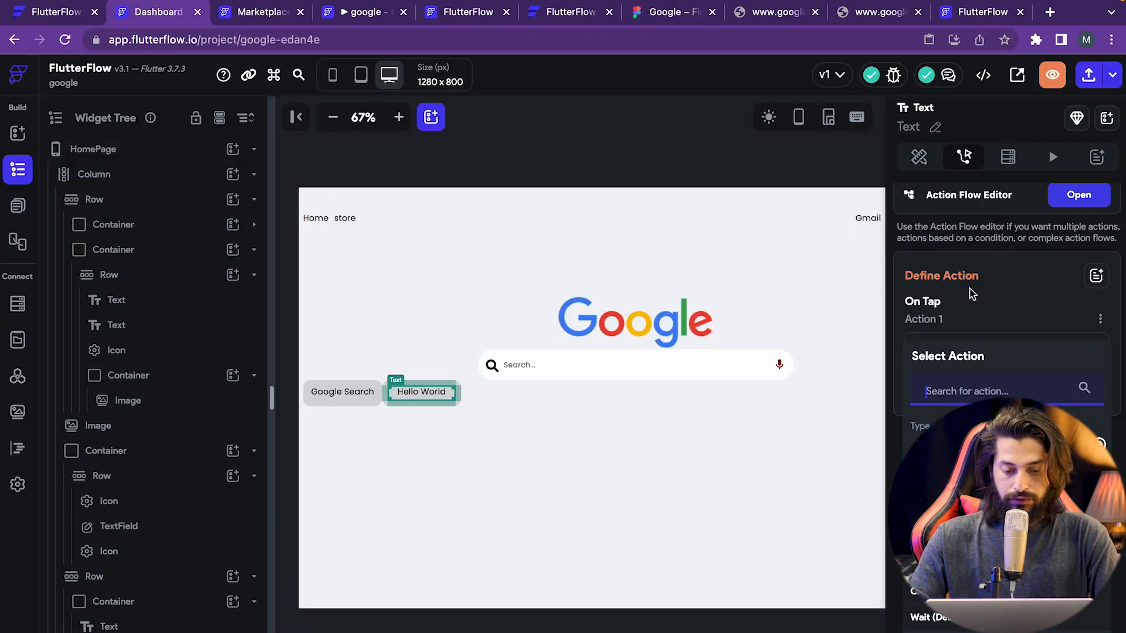
click(477, 450)
click(429, 394)
click(918, 157)
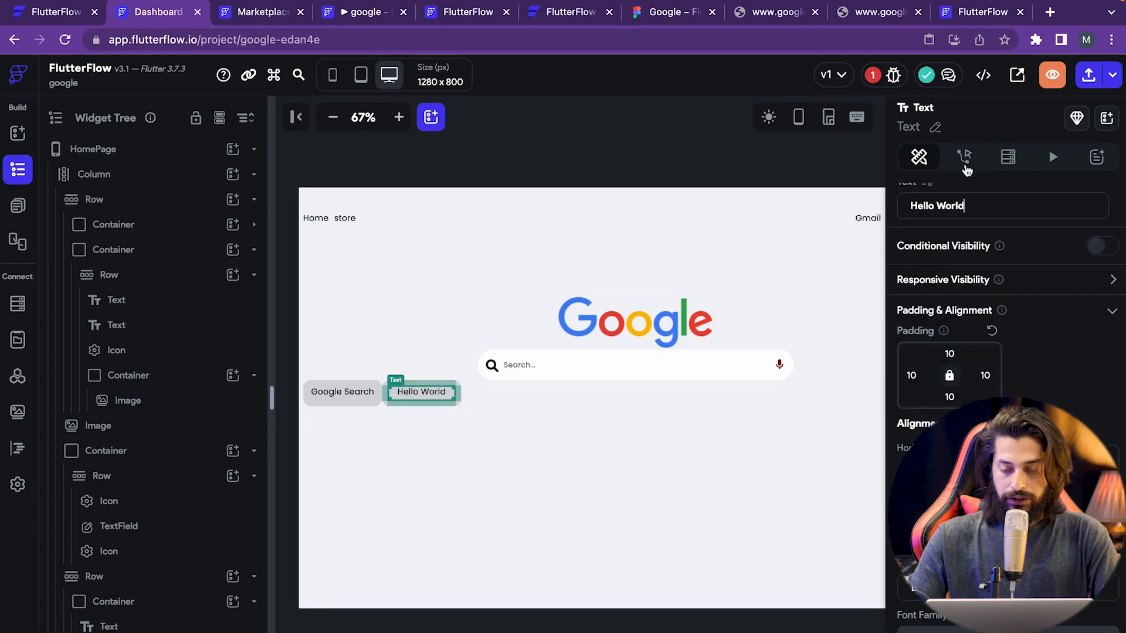
triple_click(1003, 202)
text(I'm Feeling Lucky)
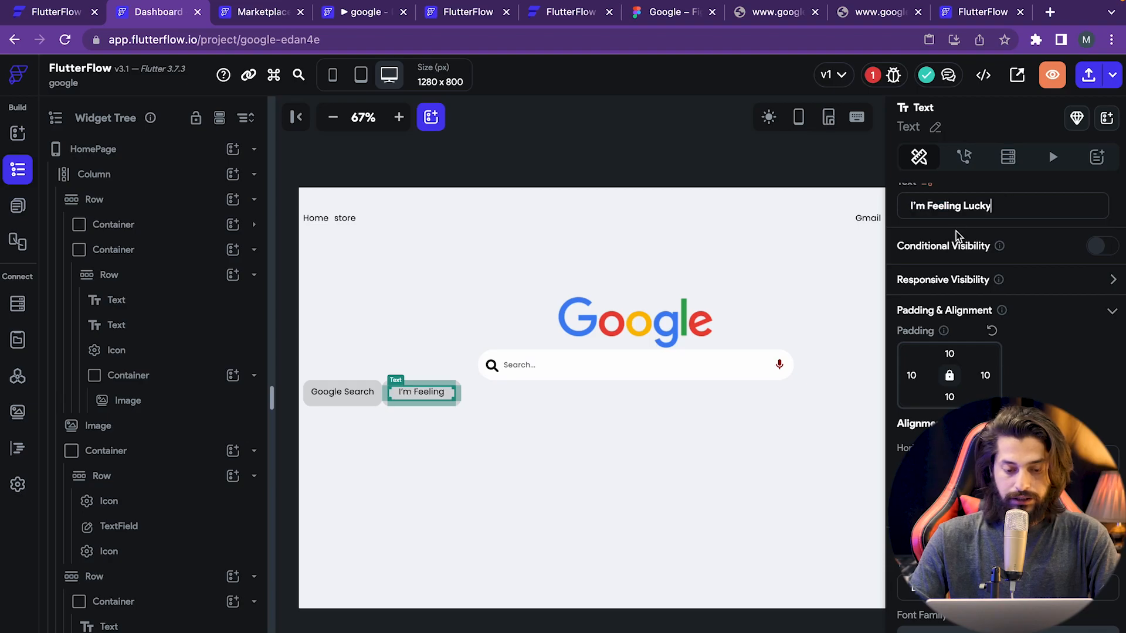
click(595, 458)
- Clear the second button container's fixed width so it fits its label
click(449, 404)
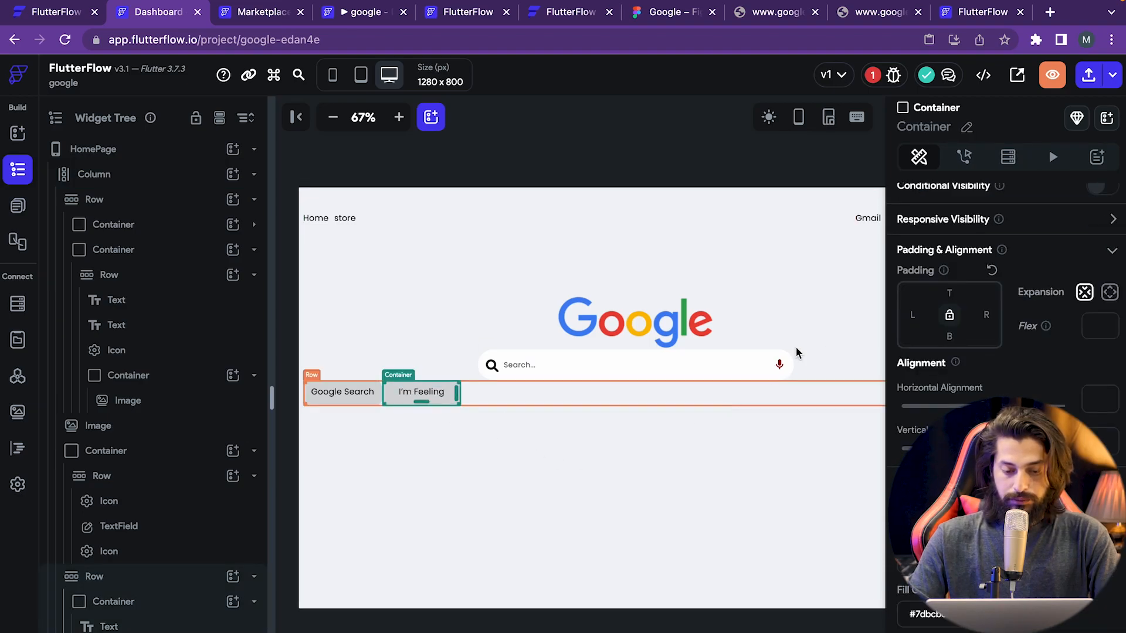
key(BackSpace)
key(BackSpace)
key(BackSpace)
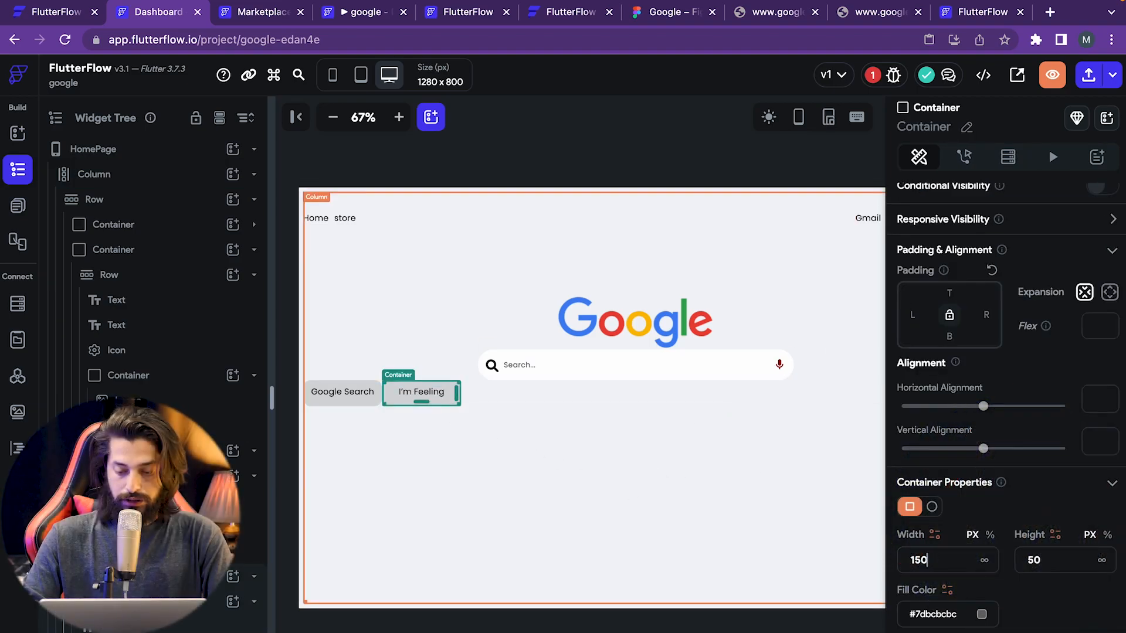
click(645, 544)
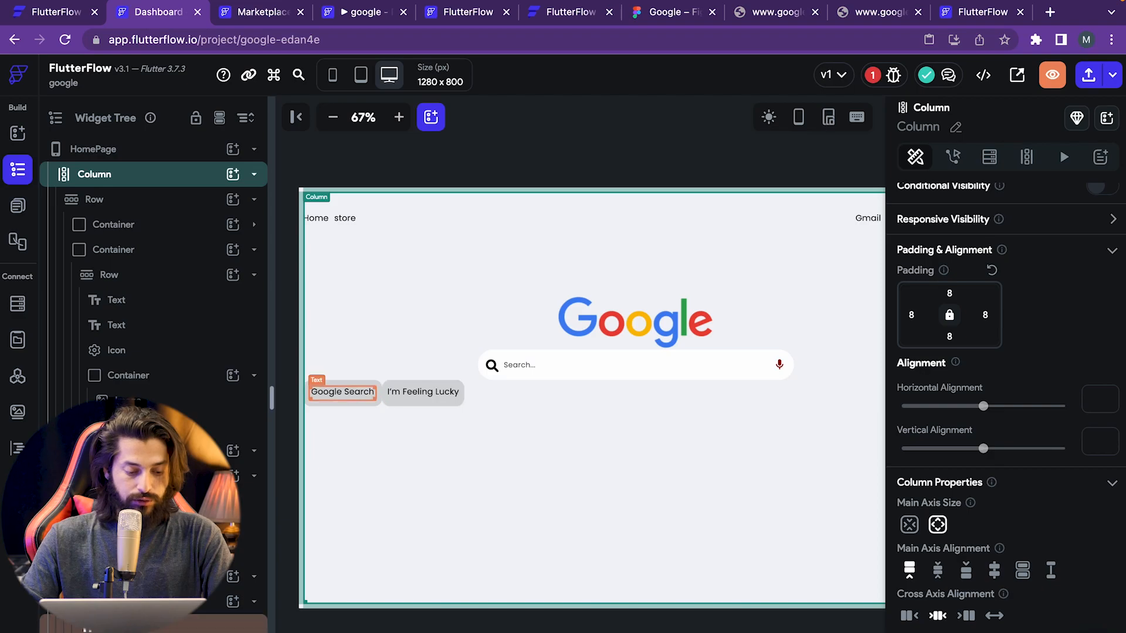
click(708, 393)
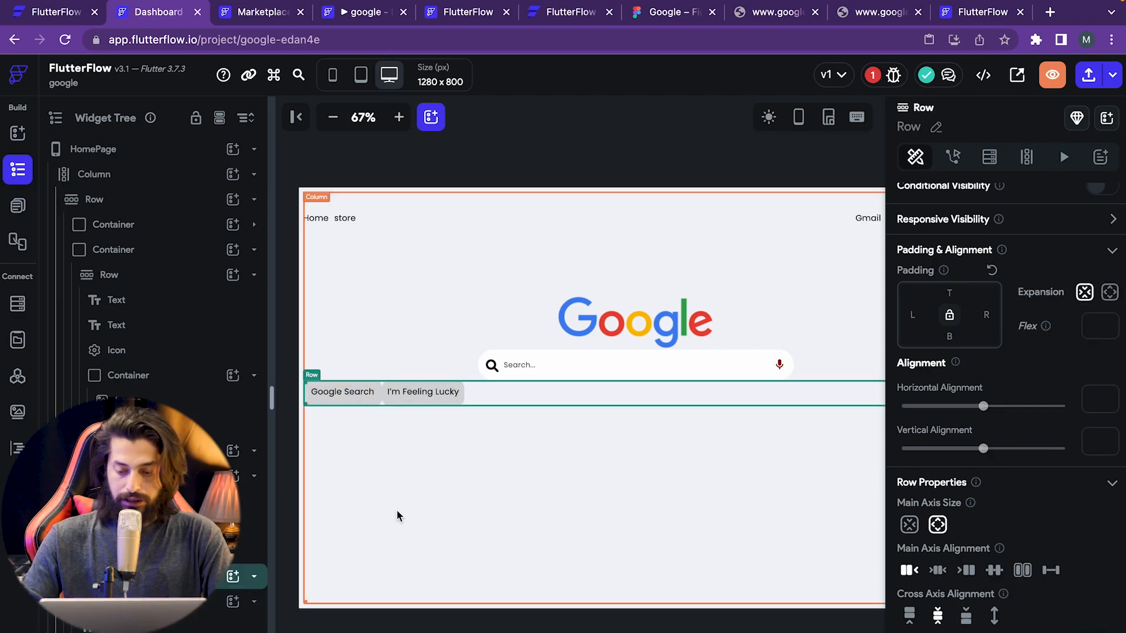
- Centre the button Row and add 10 px padding between Google Search and I'm Feeling Lucky
scroll(1018, 610, down, 1)
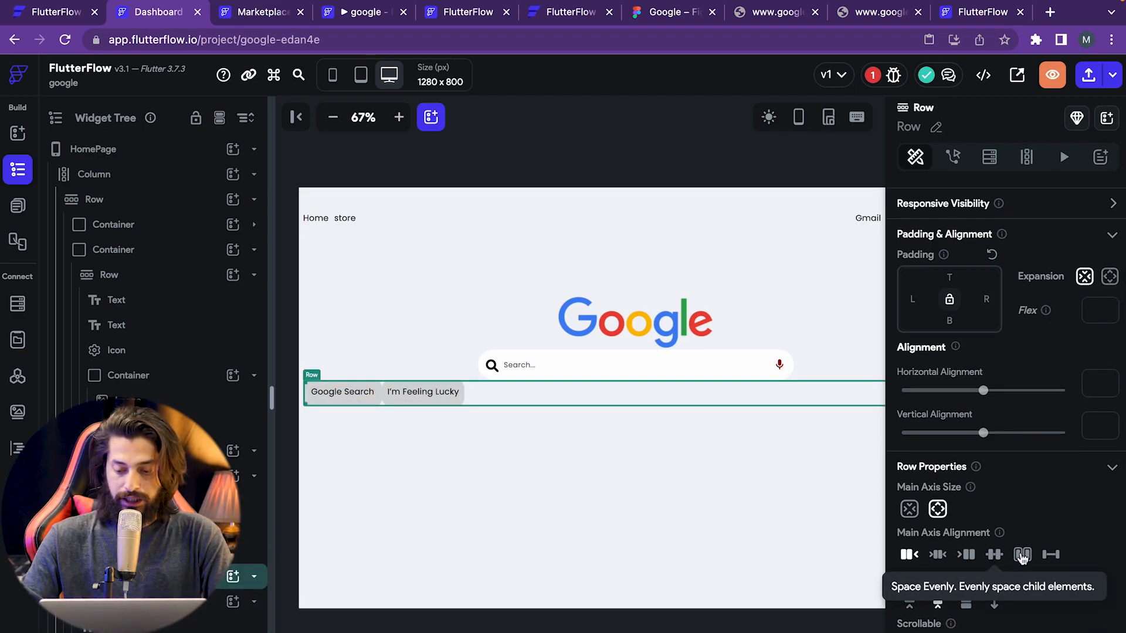
click(938, 555)
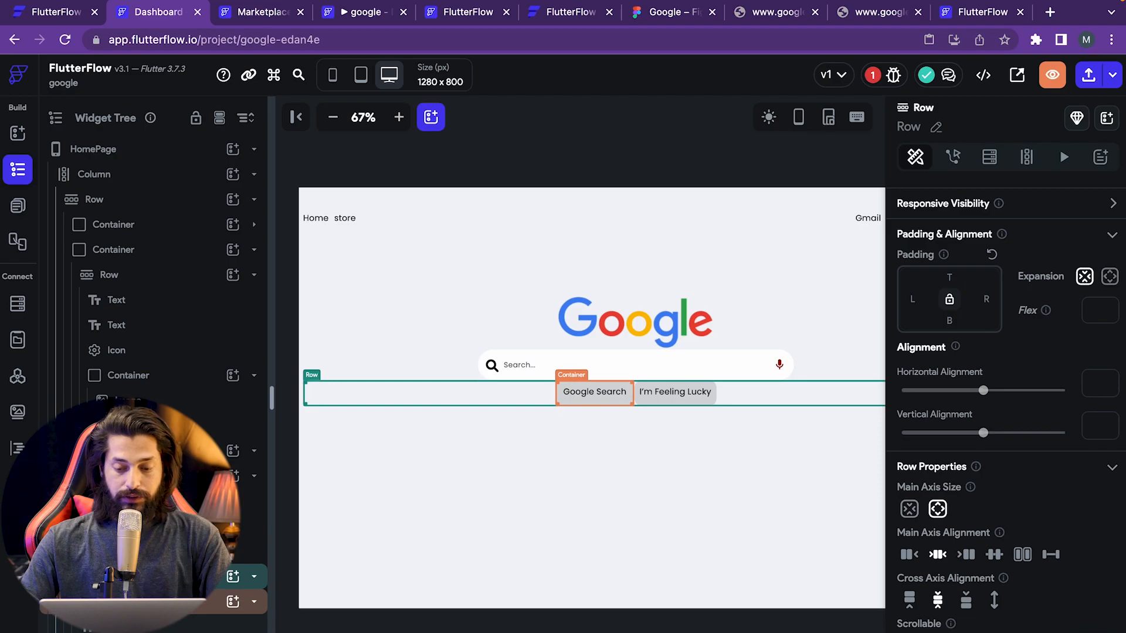
click(147, 602)
click(987, 299)
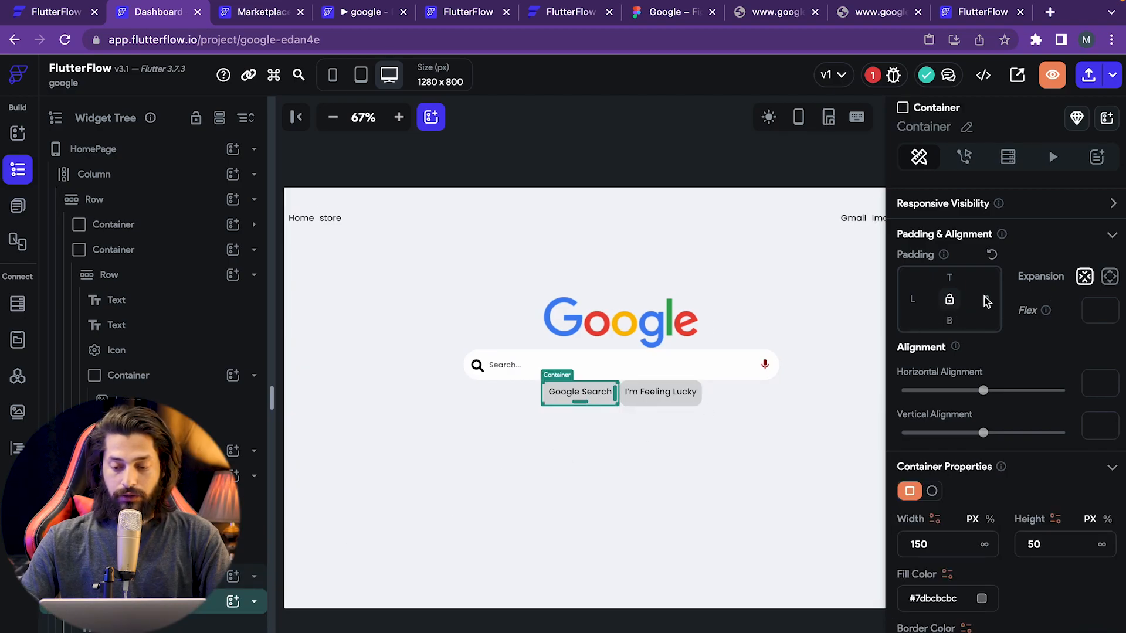
text(10)
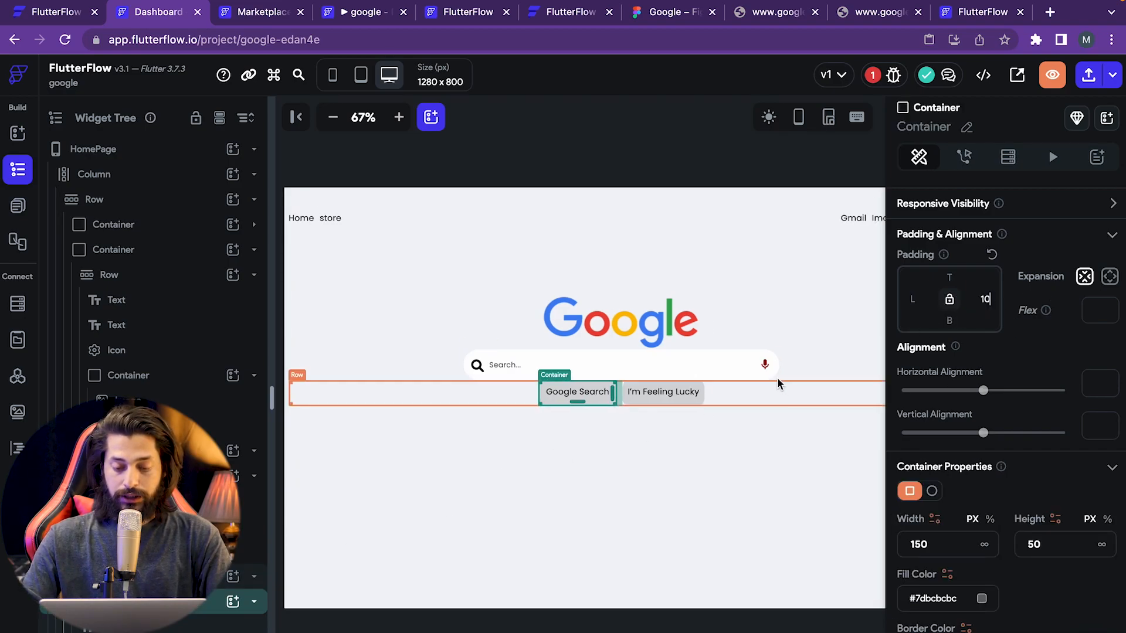
click(663, 401)
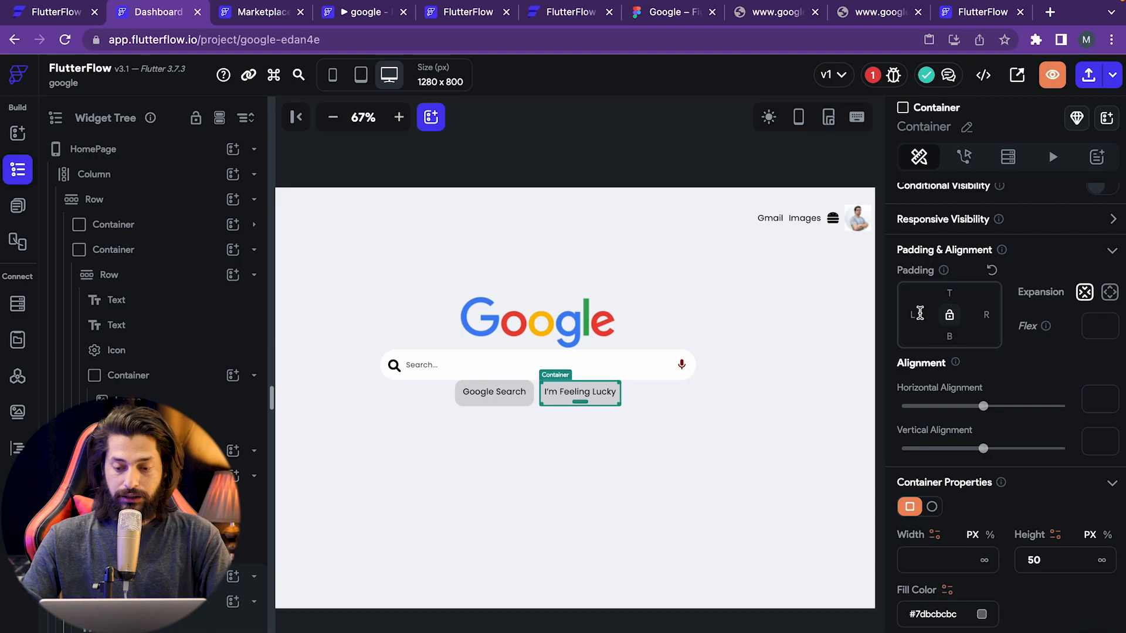
click(920, 313)
text(10)
- Give the button Row a top padding of 40 to push it below the search bar
click(496, 596)
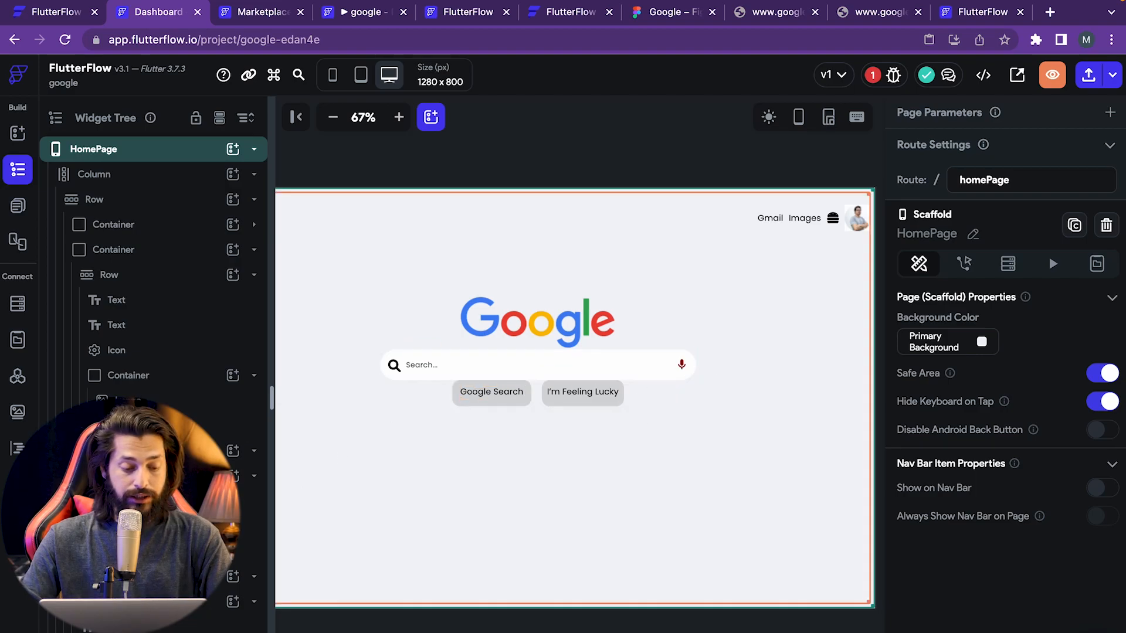
click(548, 404)
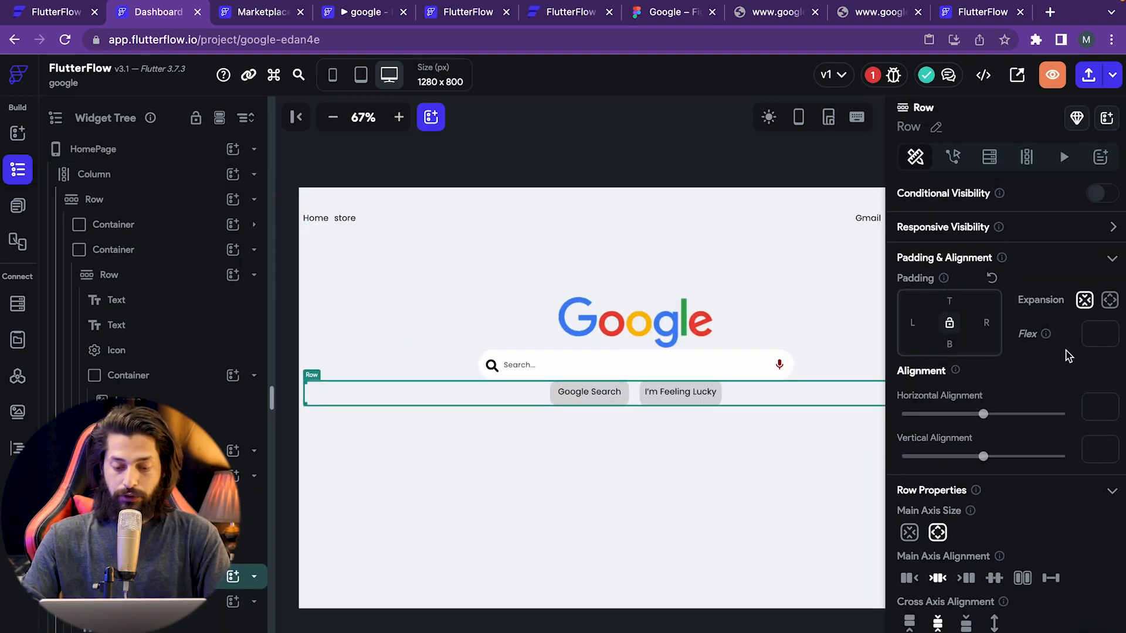
text(40)
click(725, 501)
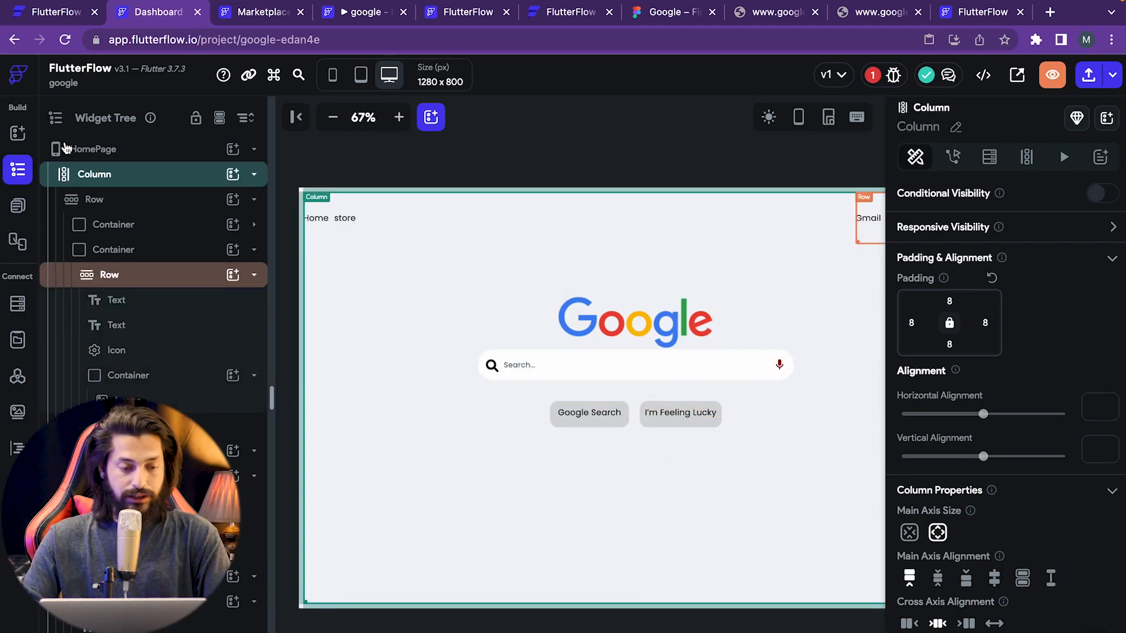
click(18, 134)
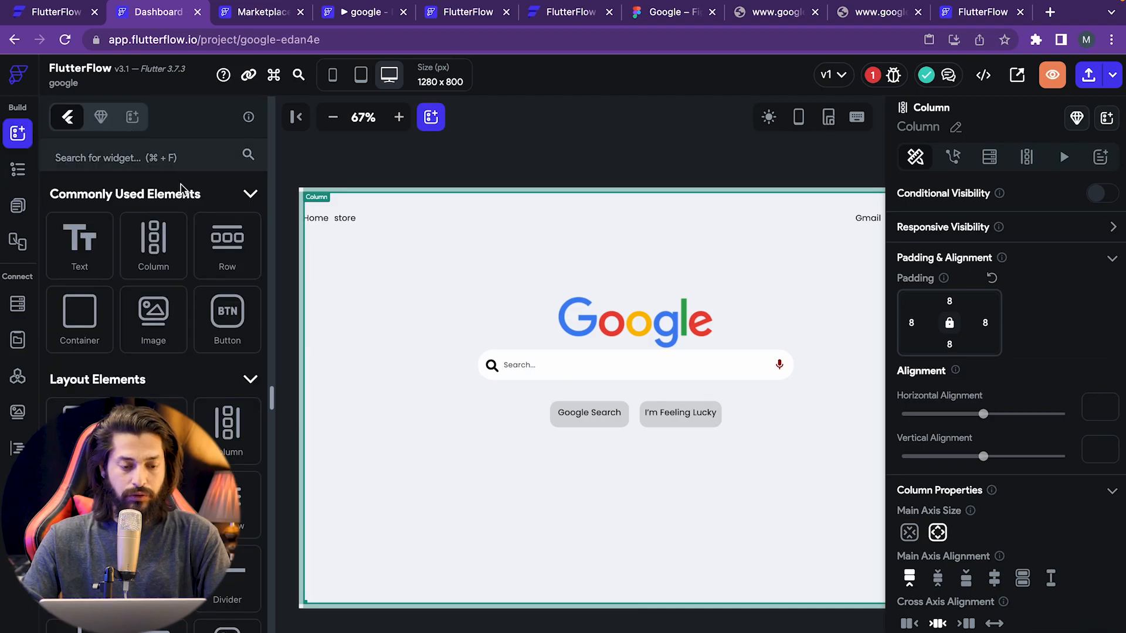
- Add a new Row below the search buttons with a Text widget inside it
click(133, 156)
text(row)
drag(81, 256, 627, 455)
double_click(121, 161)
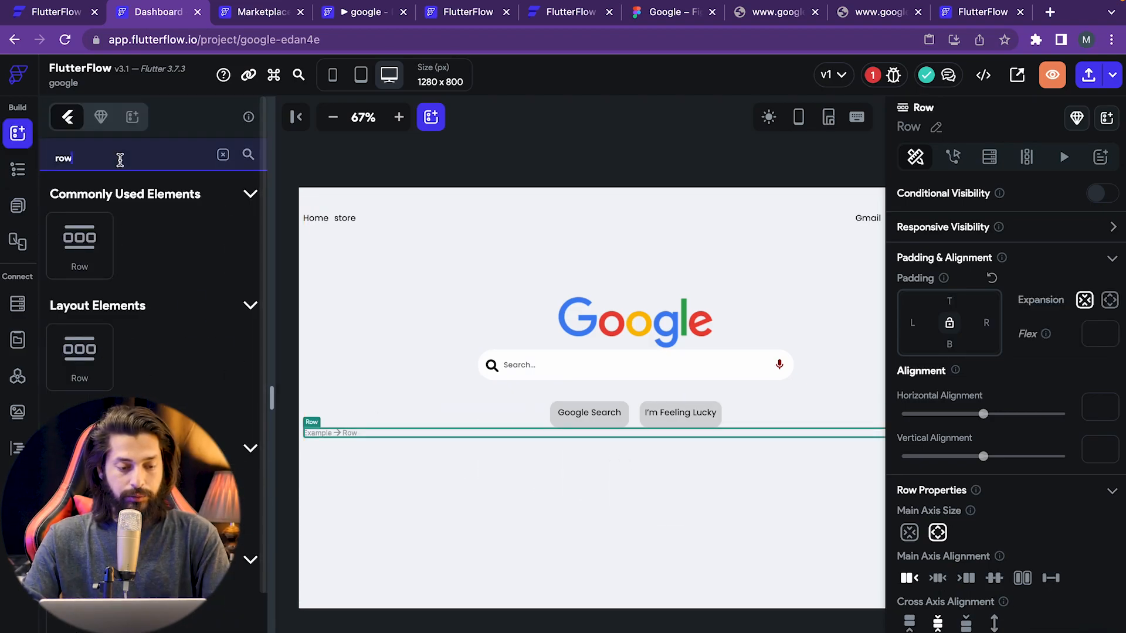
text(text)
drag(83, 247, 609, 459)
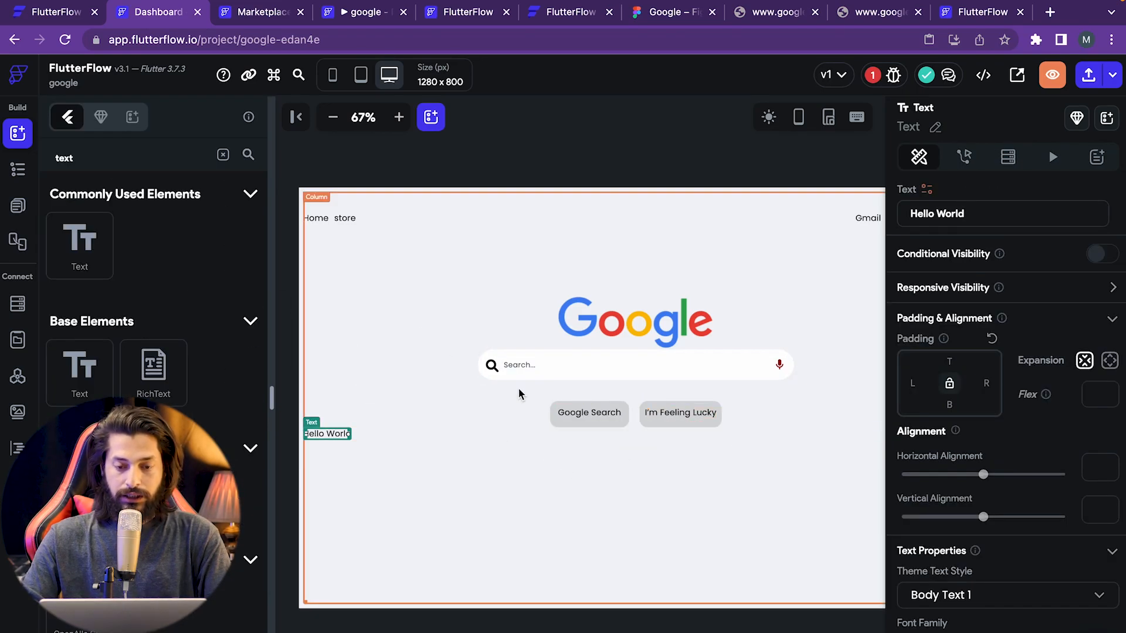
- Replace the Text's content with the Watch Now! line copied from the Figma mockup
click(683, 14)
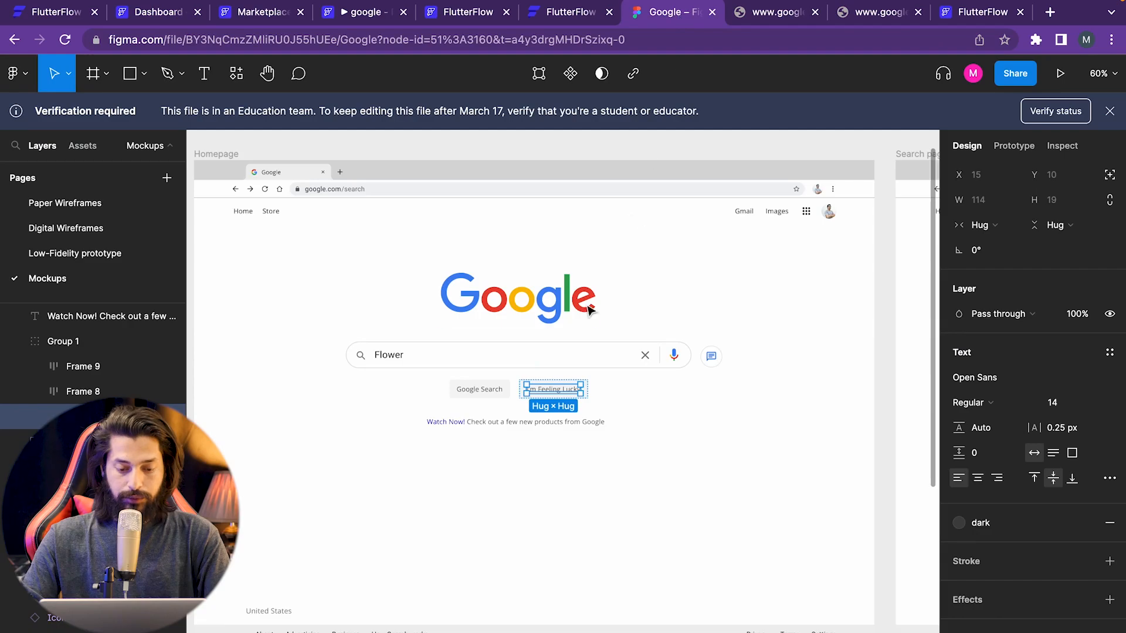
click(537, 420)
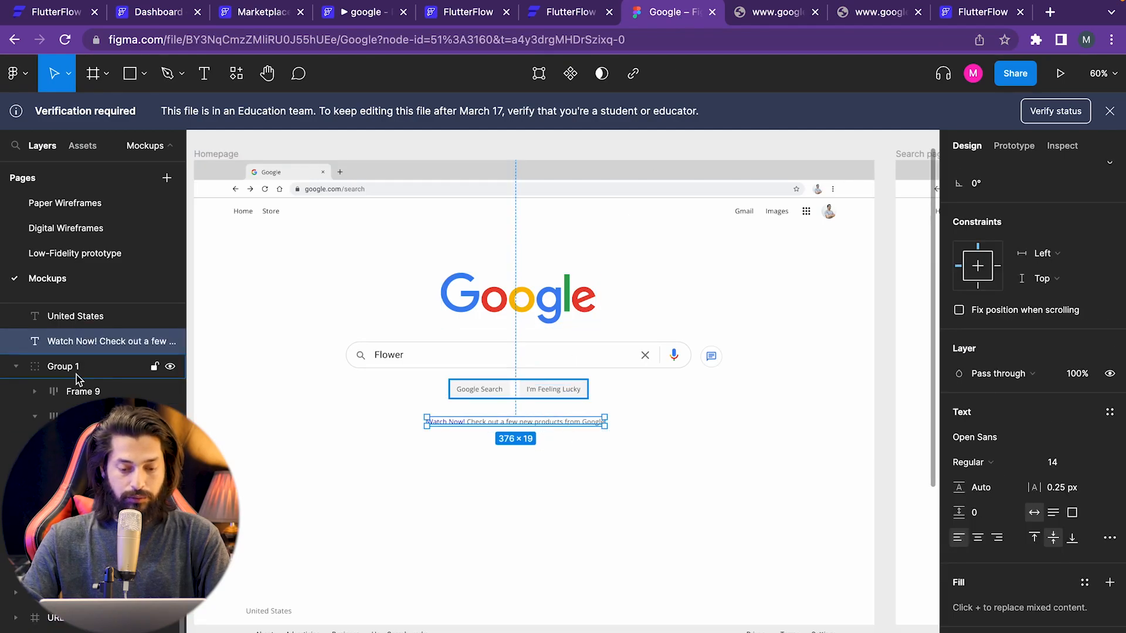
click(156, 23)
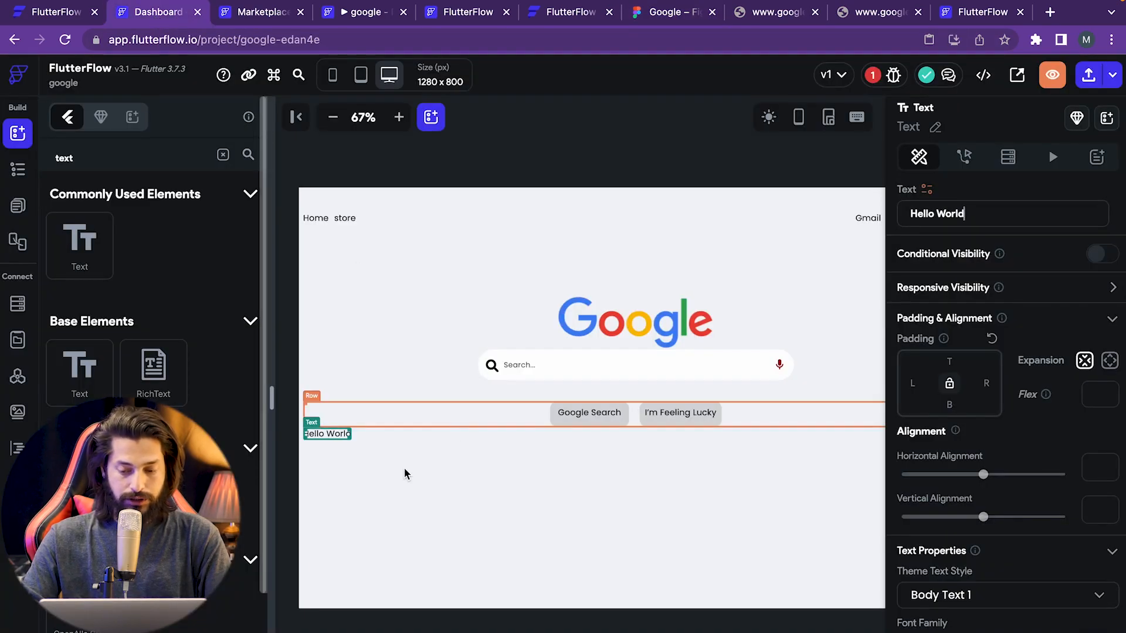
click(987, 221)
key(ctrl+a)
text(Watch Now! Check out a few new products from Google)
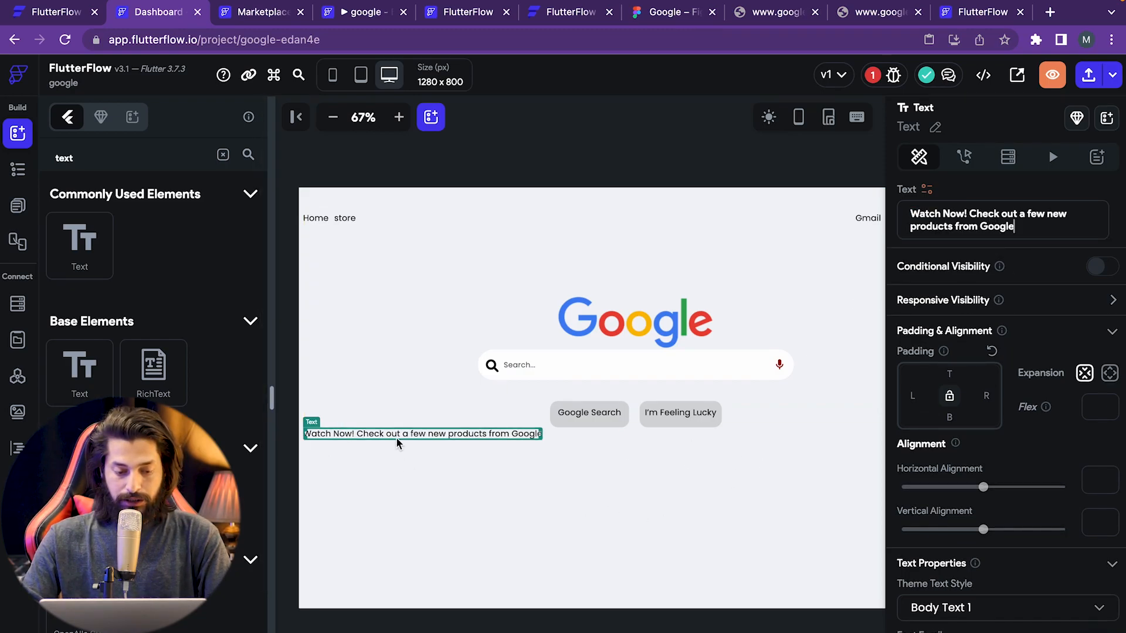
- Centre the new Row's text and give the Row a top padding of 10
click(609, 437)
click(936, 580)
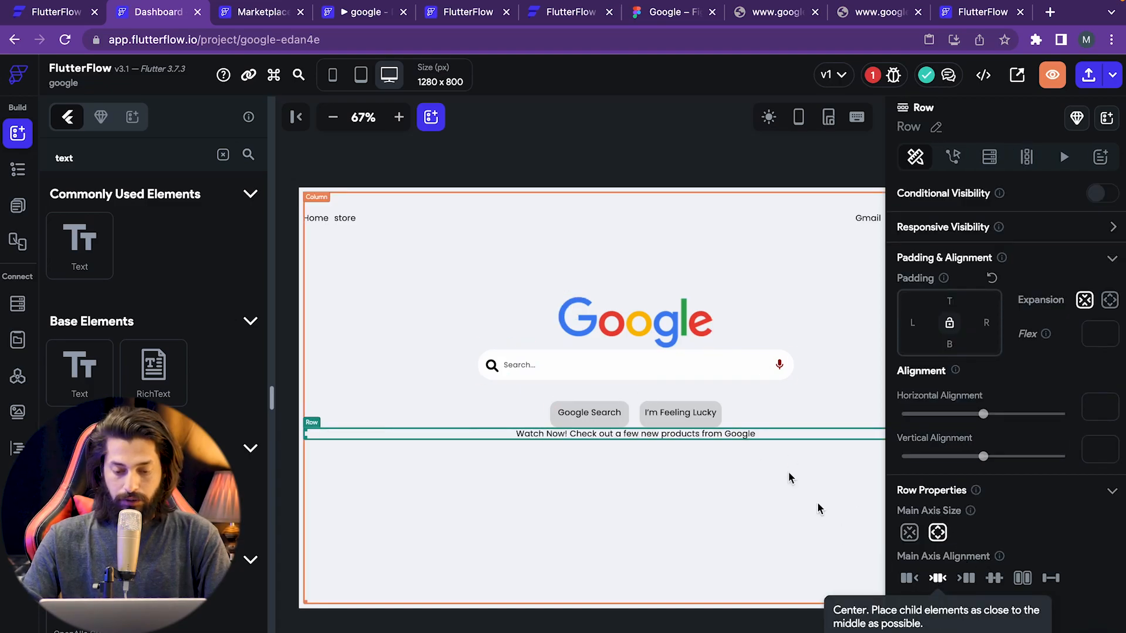
click(954, 300)
text(10)
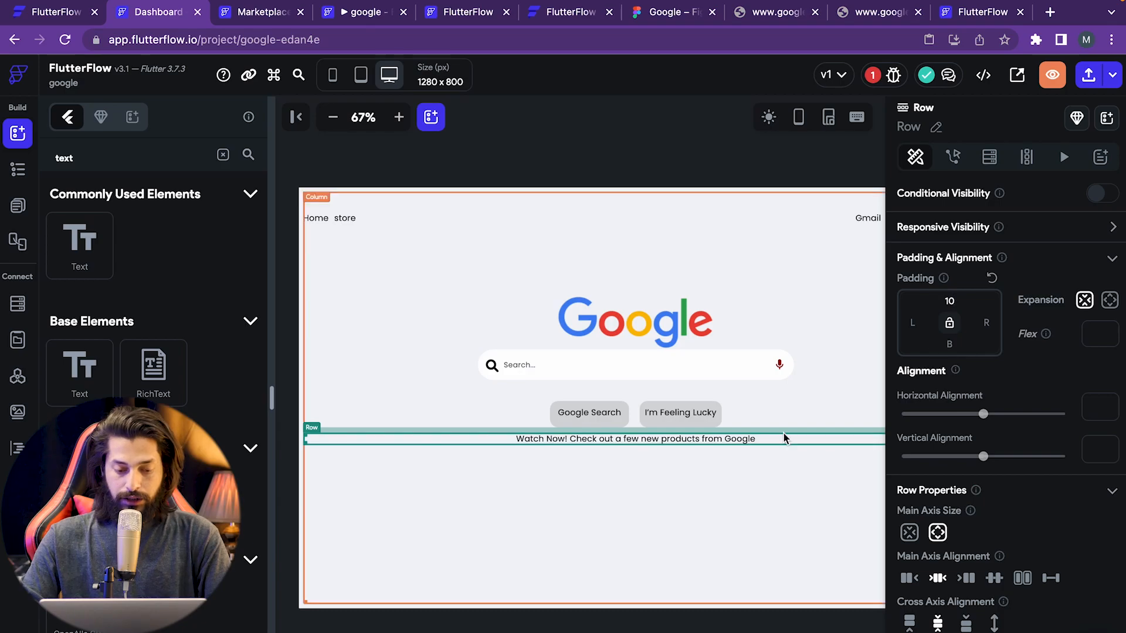
click(653, 602)
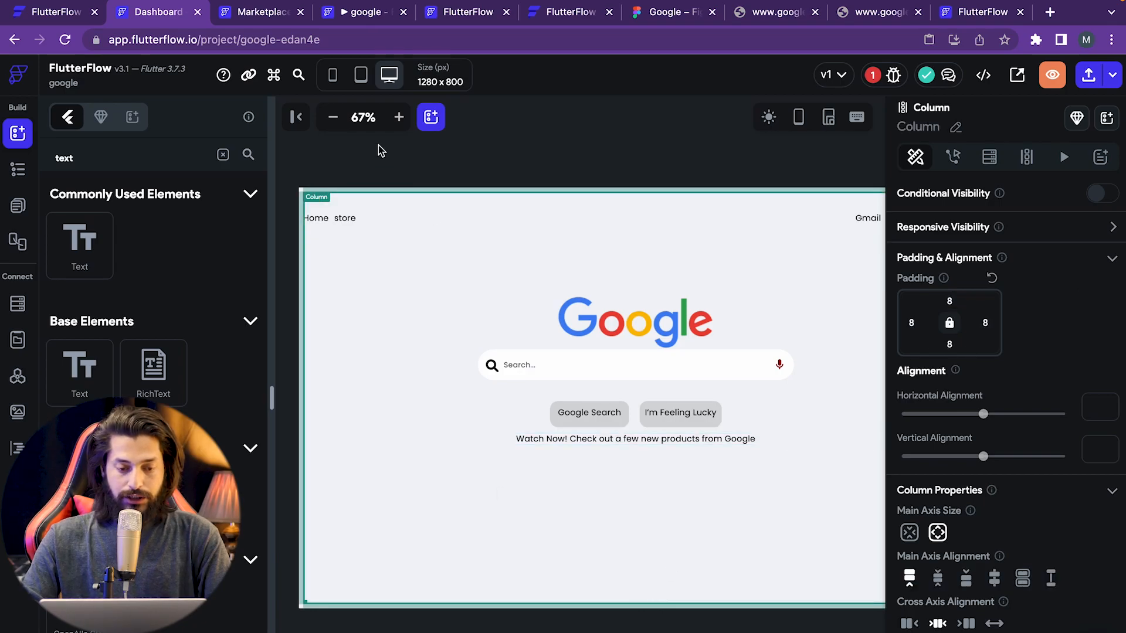
click(332, 118)
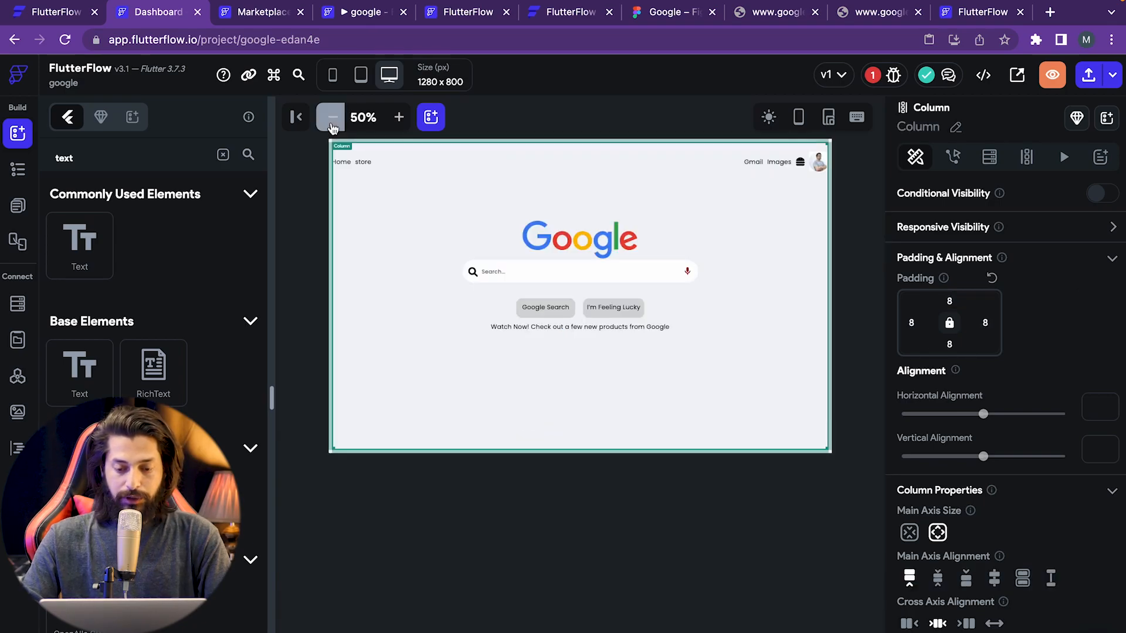
click(574, 540)
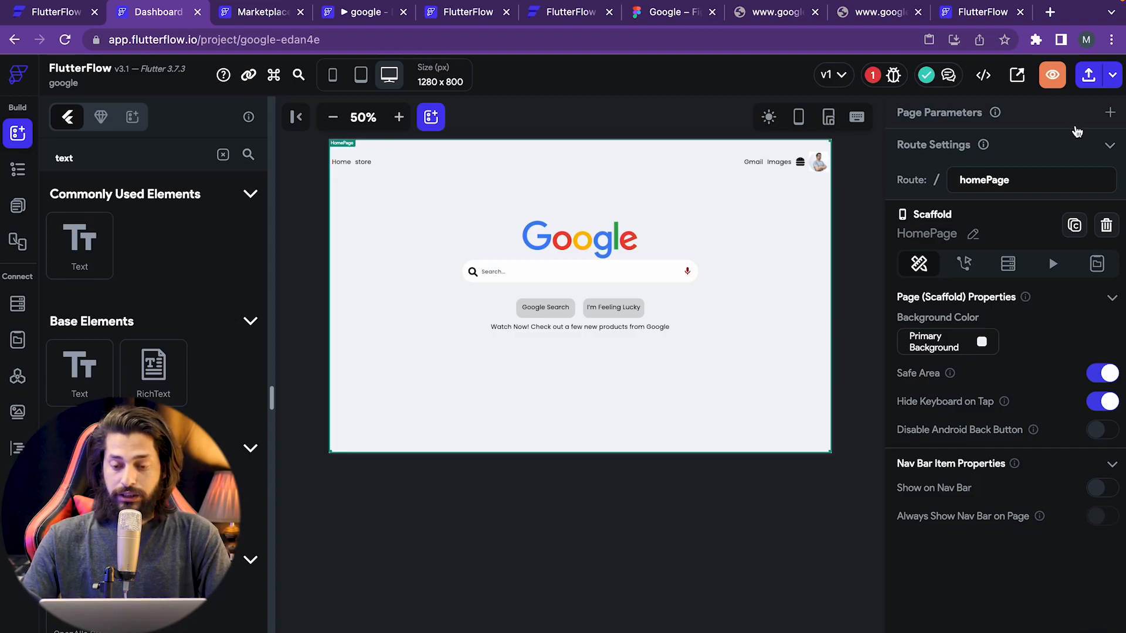
- Delete the undefined On Tap action flagged in Project Issues from the I'm Feeling Lucky text
click(890, 80)
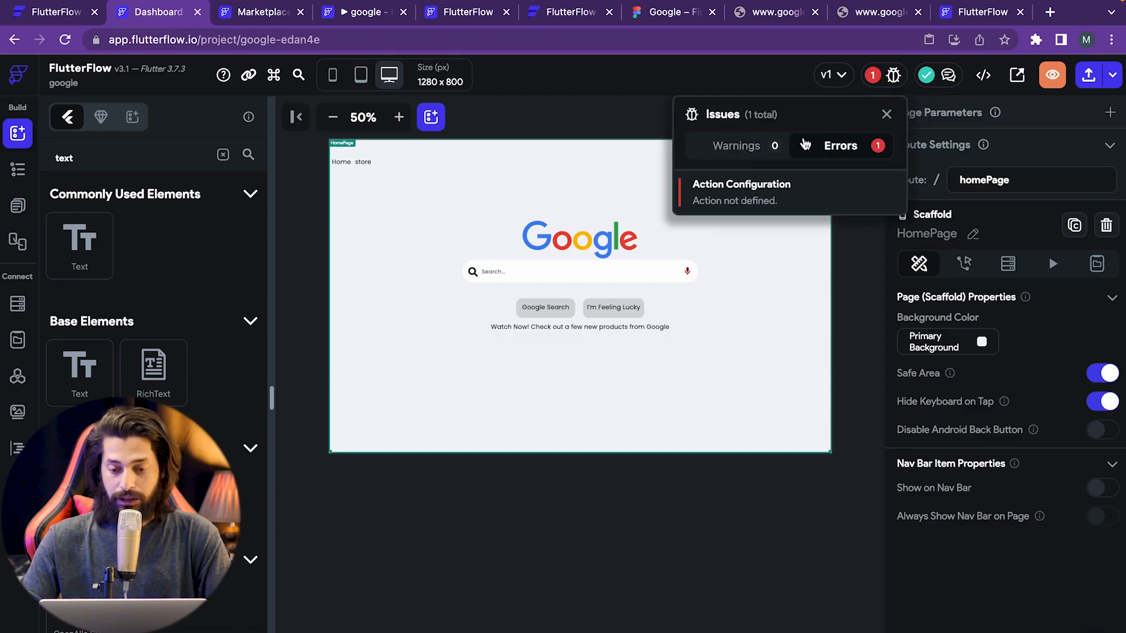
click(715, 196)
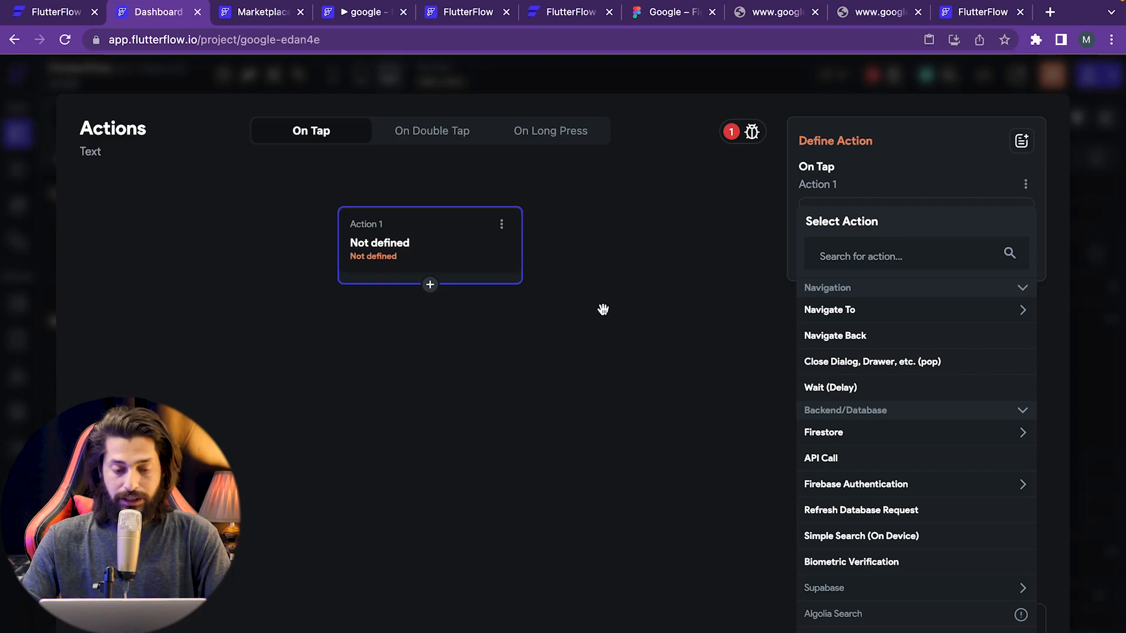
click(501, 224)
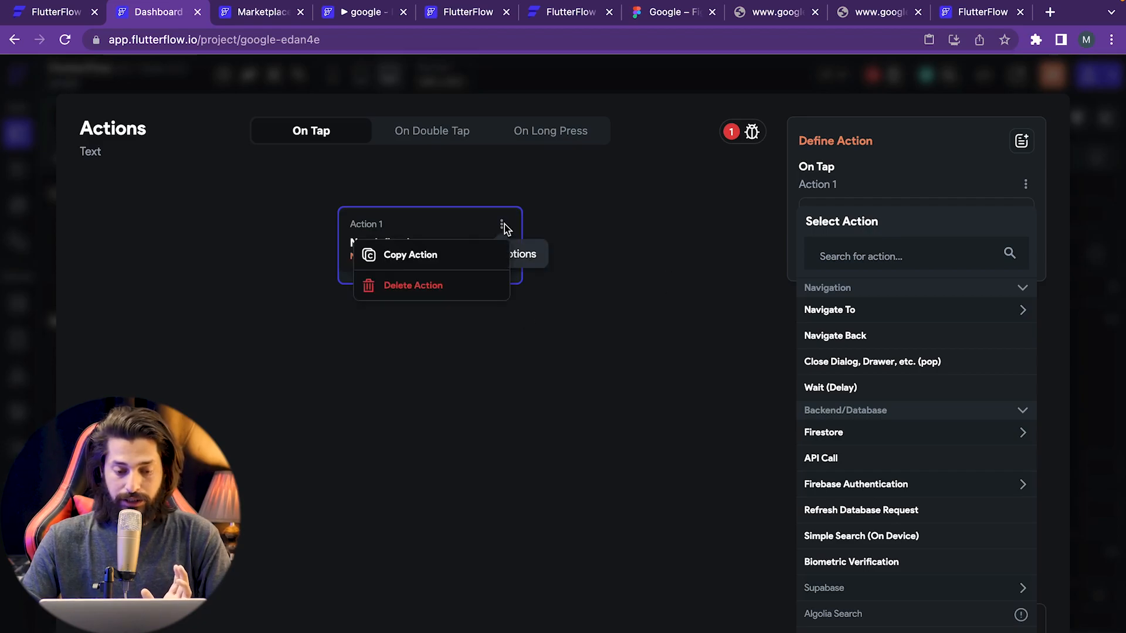
click(439, 285)
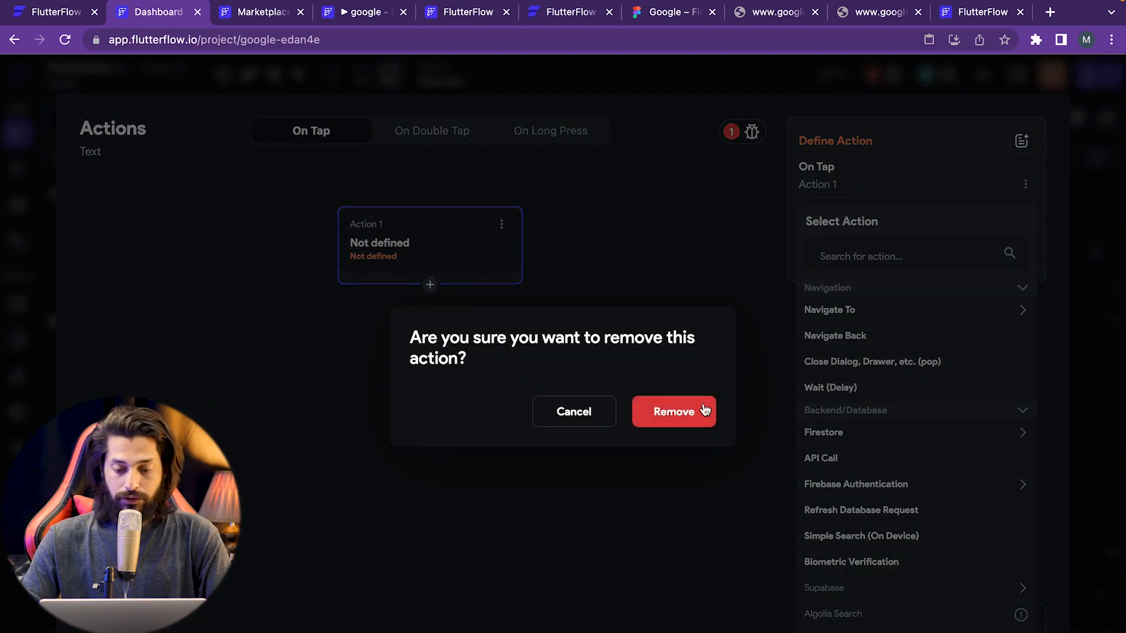
click(706, 419)
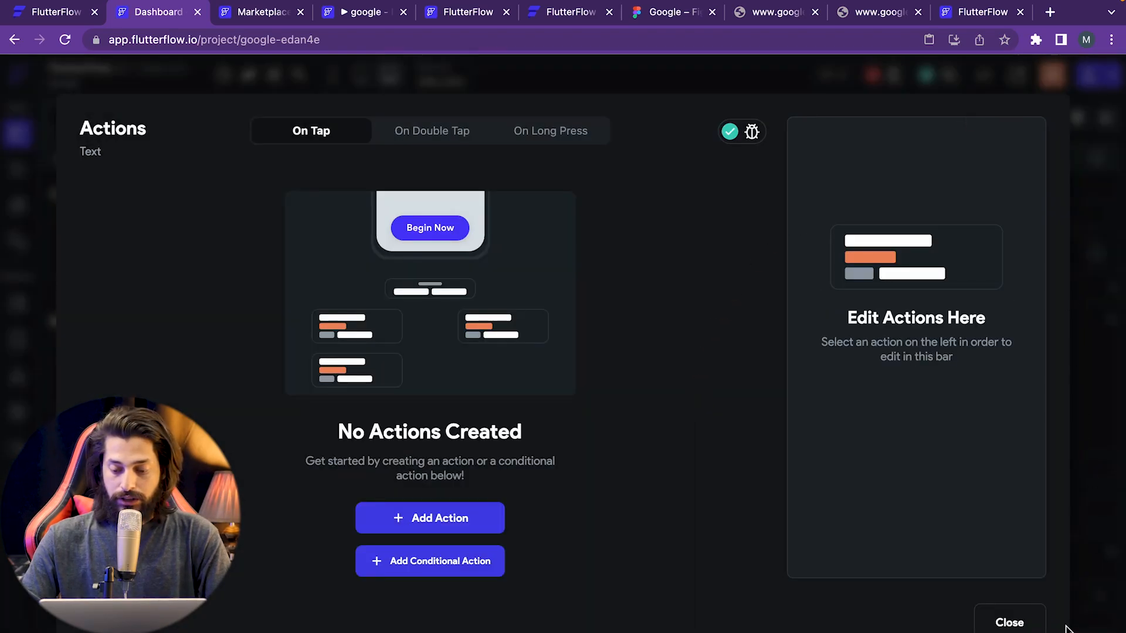
click(1007, 622)
click(735, 456)
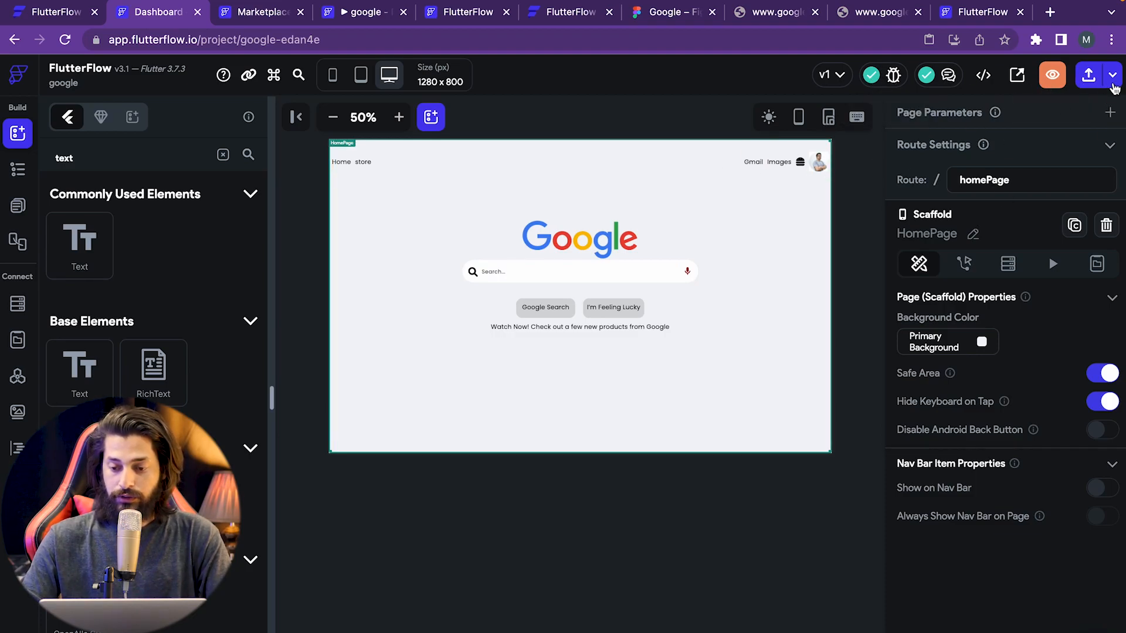
- Launch a test run of the Google clone in a new browser tab
click(1113, 79)
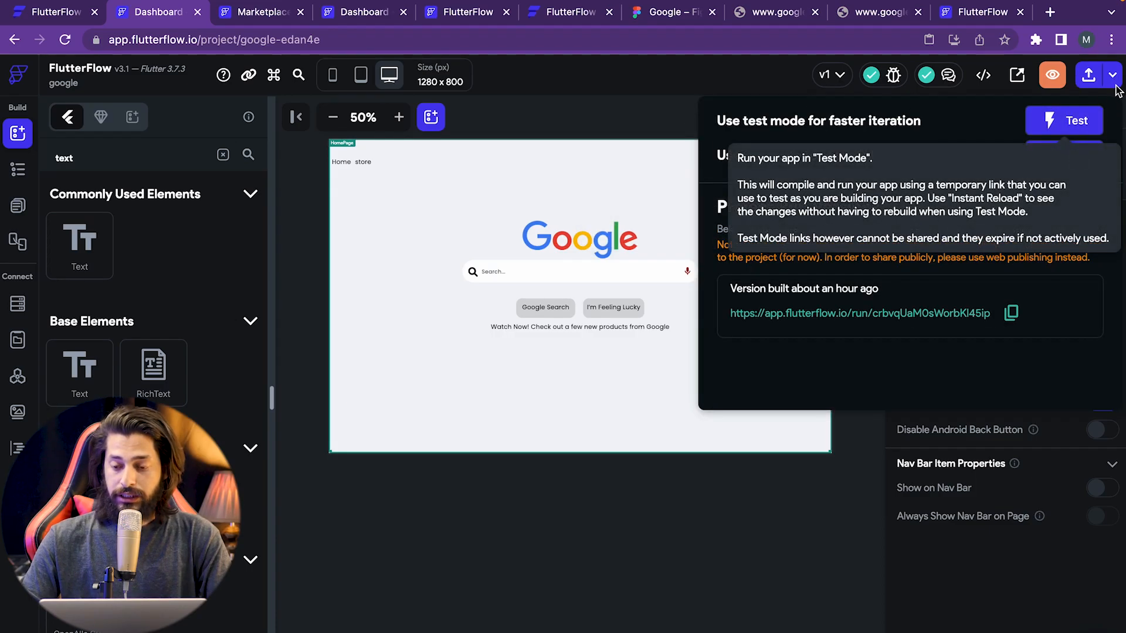
click(1064, 167)
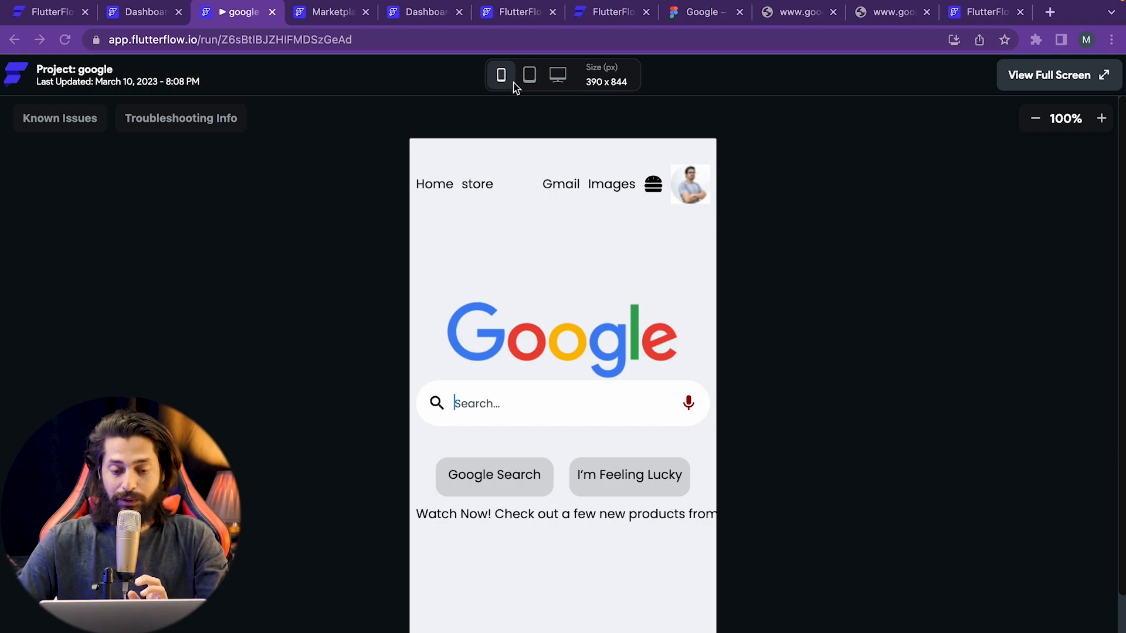
- Preview the running app at Macbook Pro 14" desktop and iPhone 13 mini sizes
click(560, 77)
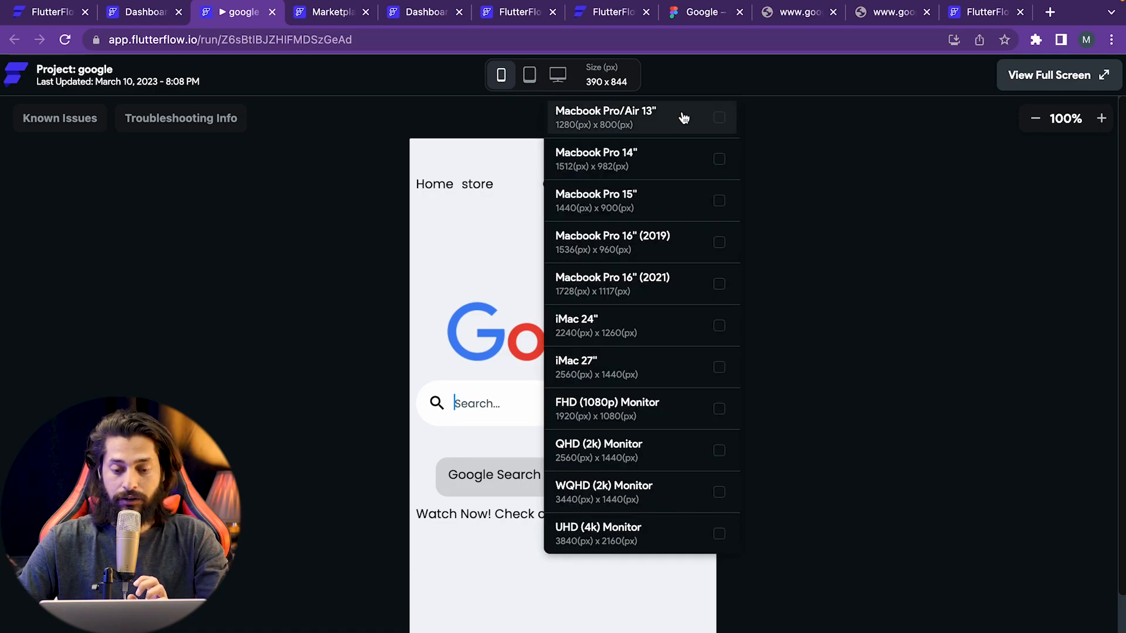
click(723, 166)
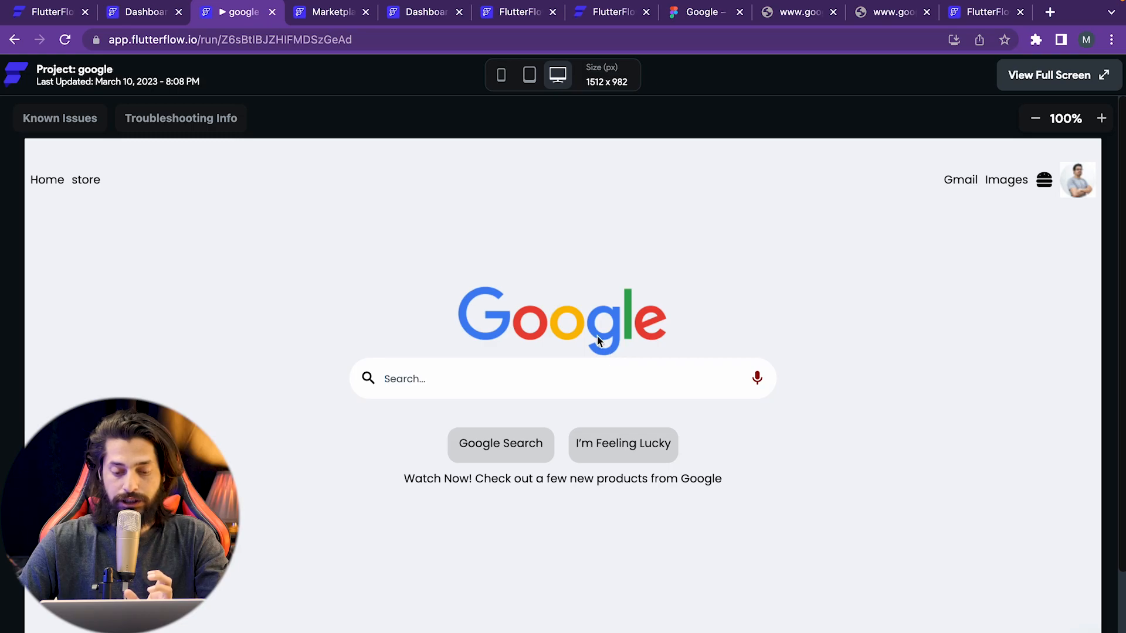
click(501, 76)
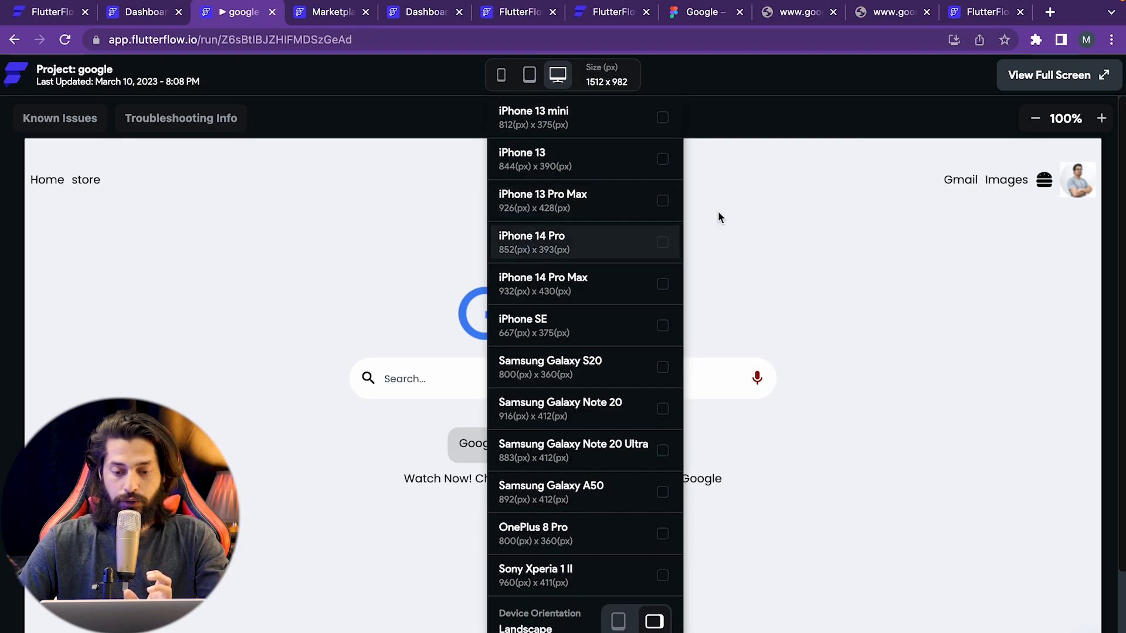
click(503, 78)
click(502, 79)
click(539, 89)
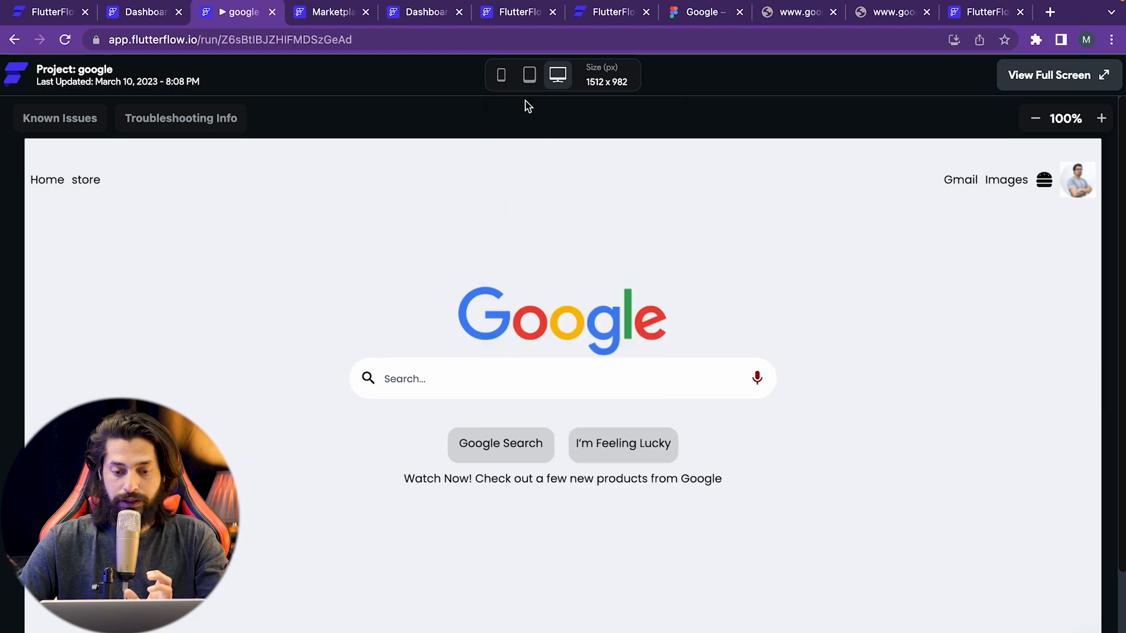
click(500, 77)
click(658, 122)
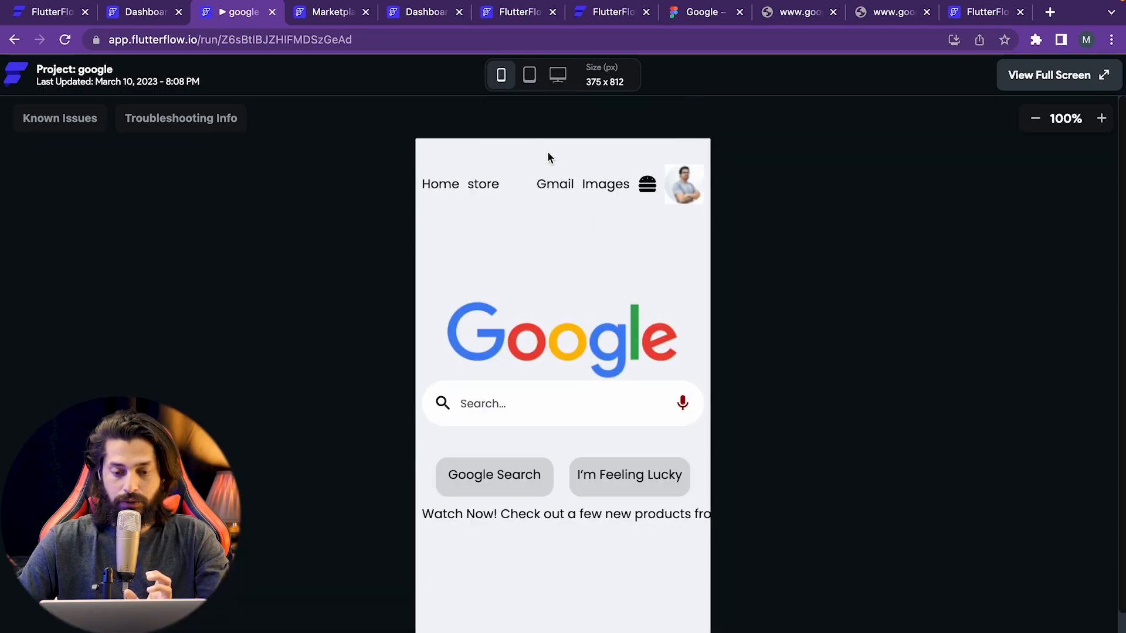
- Check the iPad and Macbook Pro 14" sizes, then return to the FlutterFlow editor
click(533, 75)
click(690, 112)
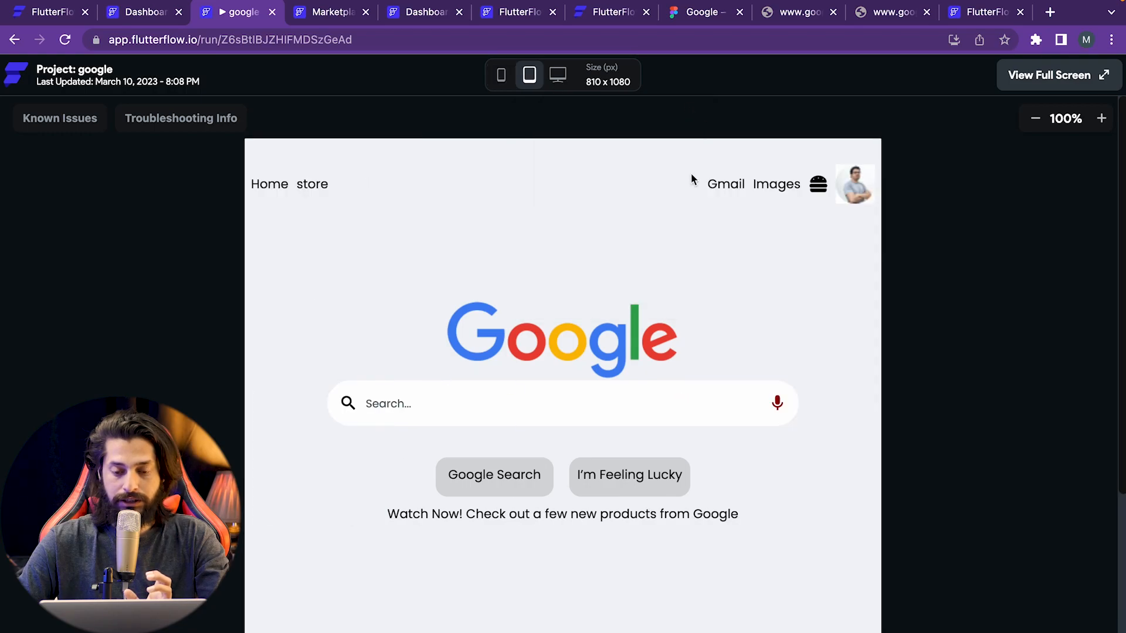
click(569, 78)
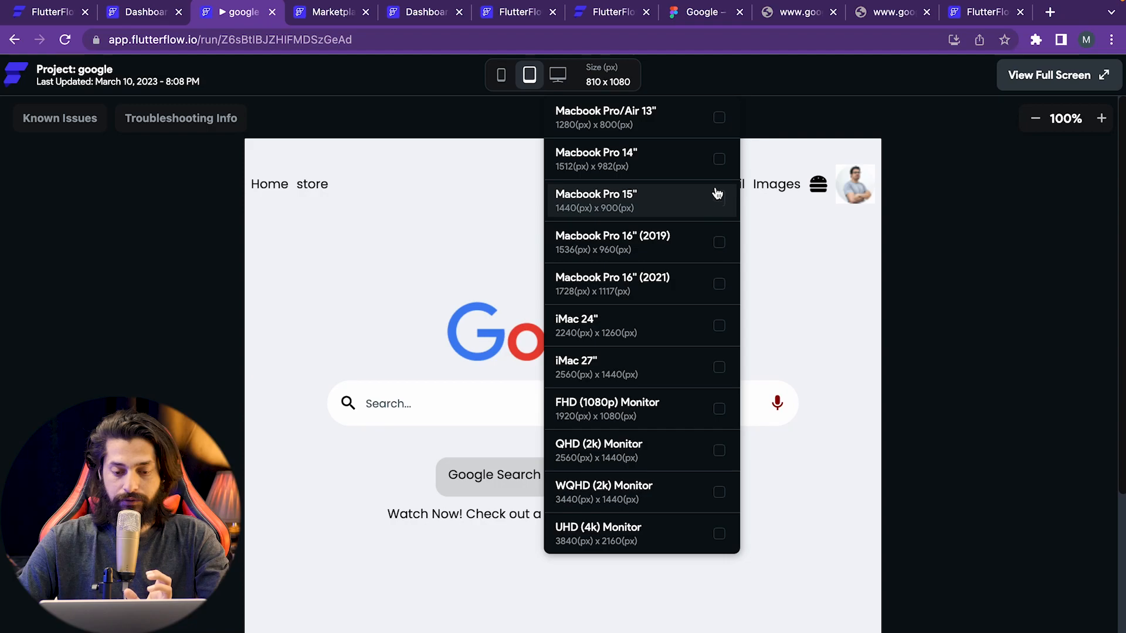
click(716, 166)
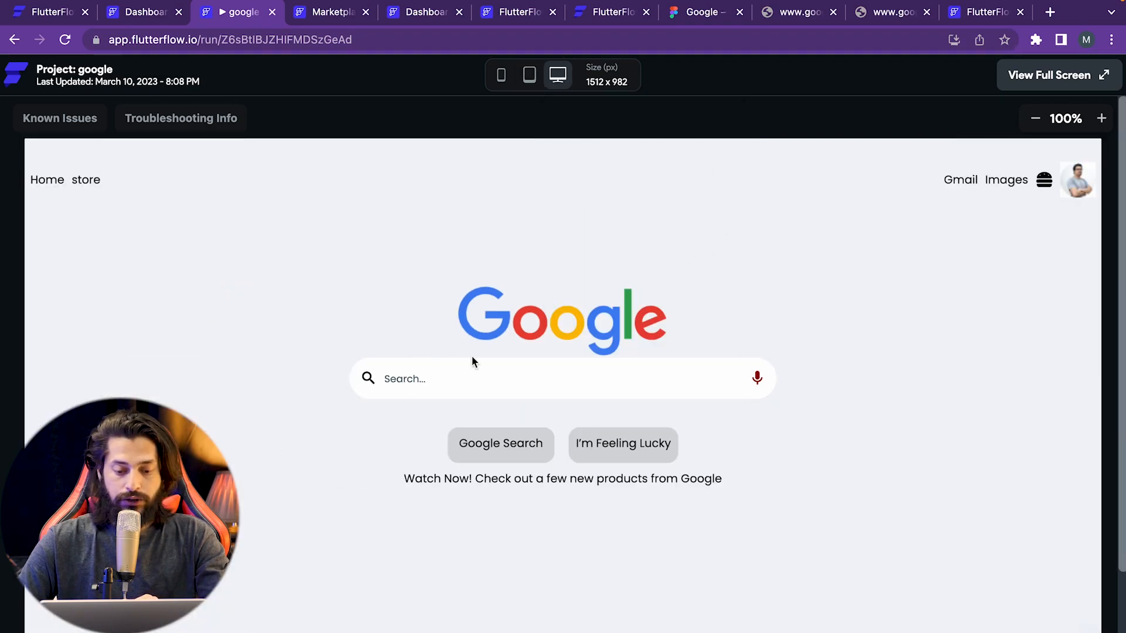
click(142, 11)
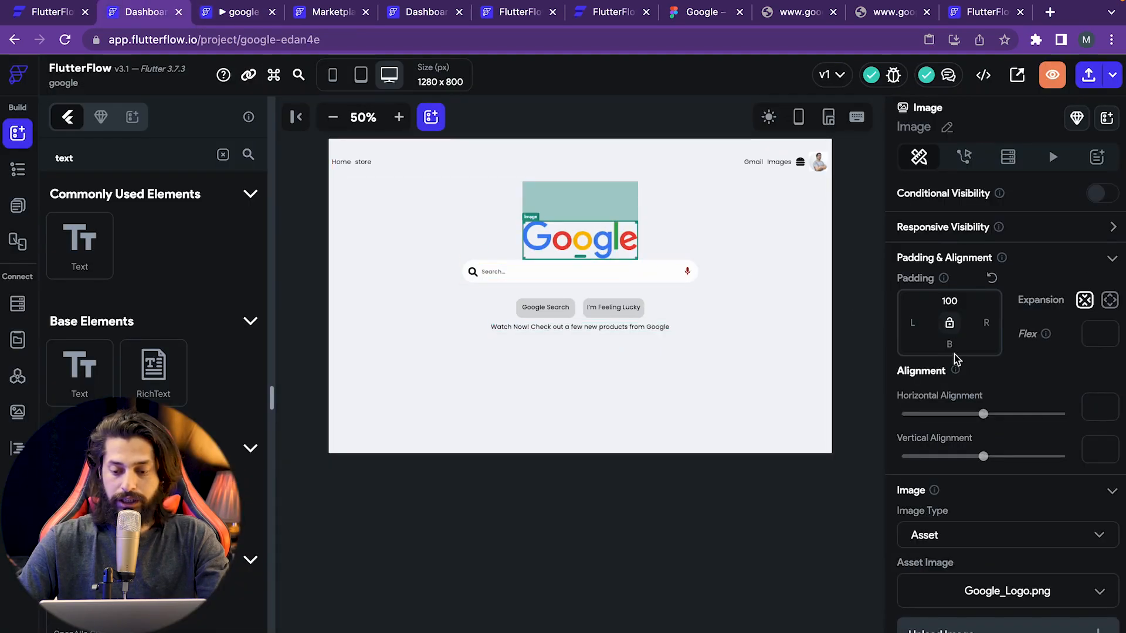
- Give the Google logo a bottom padding of 10
click(953, 340)
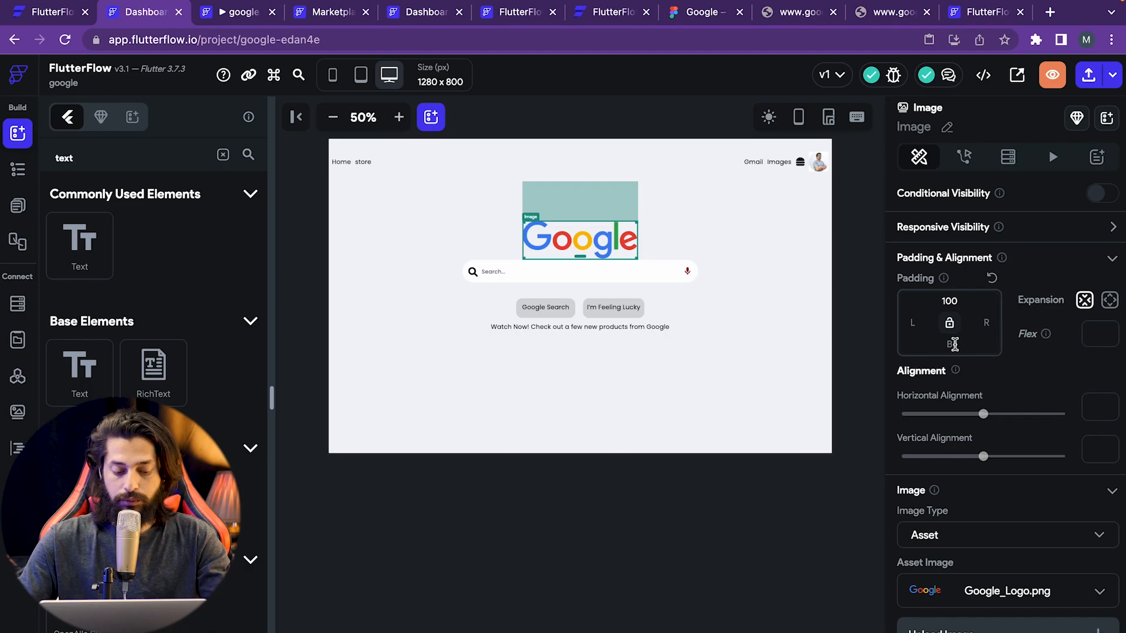
text(10)
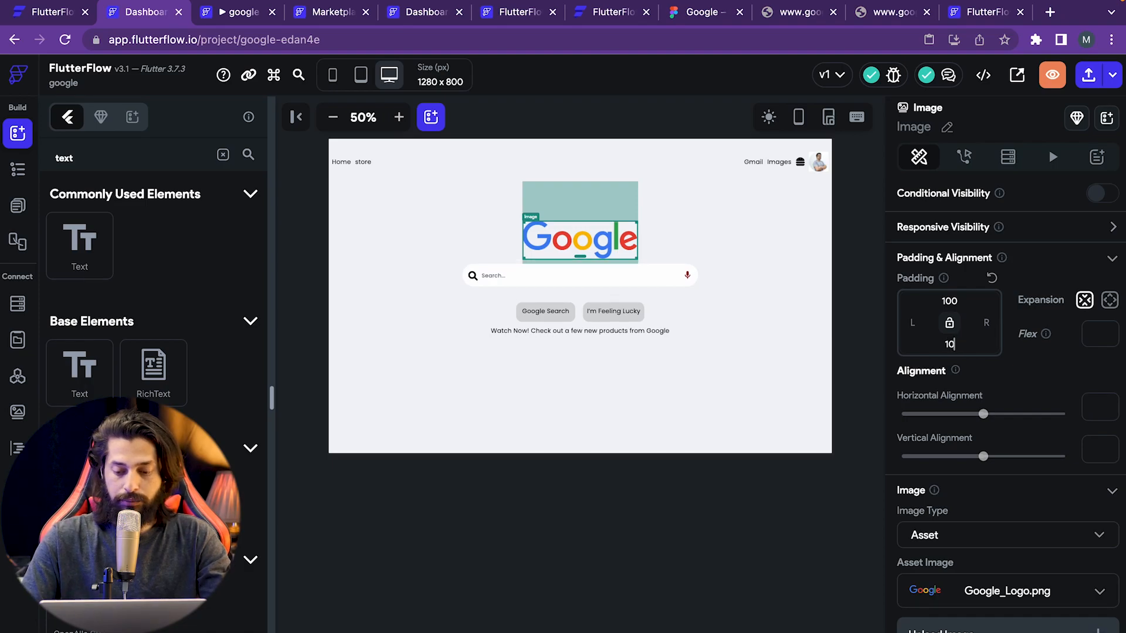
click(687, 506)
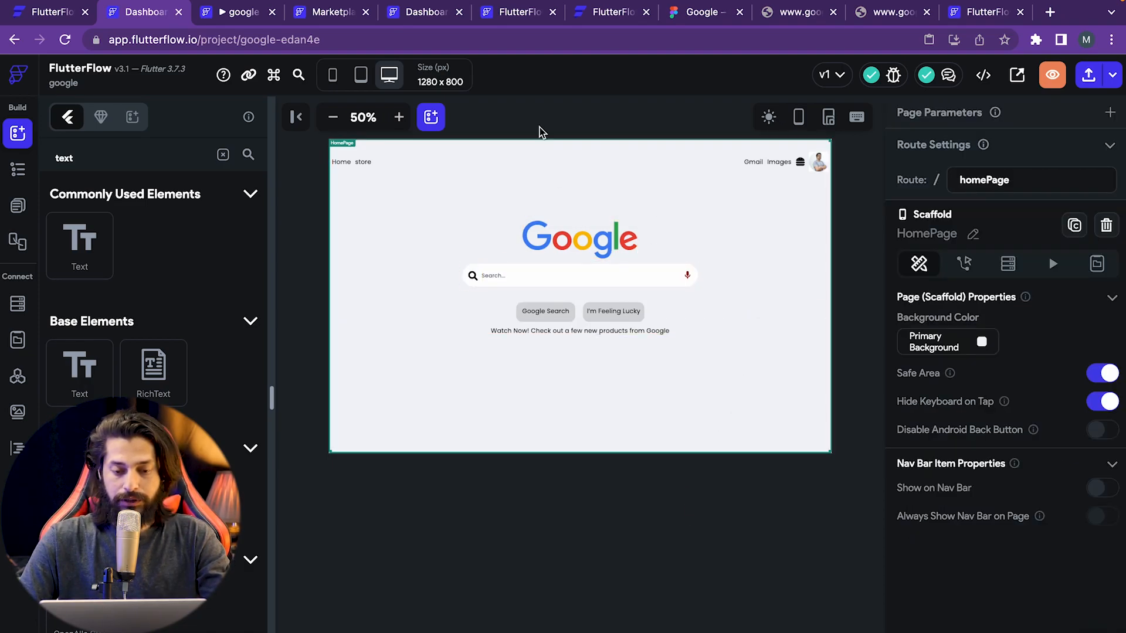
- Open the latest project run version to view the updated Google page, then return to the editor
click(247, 13)
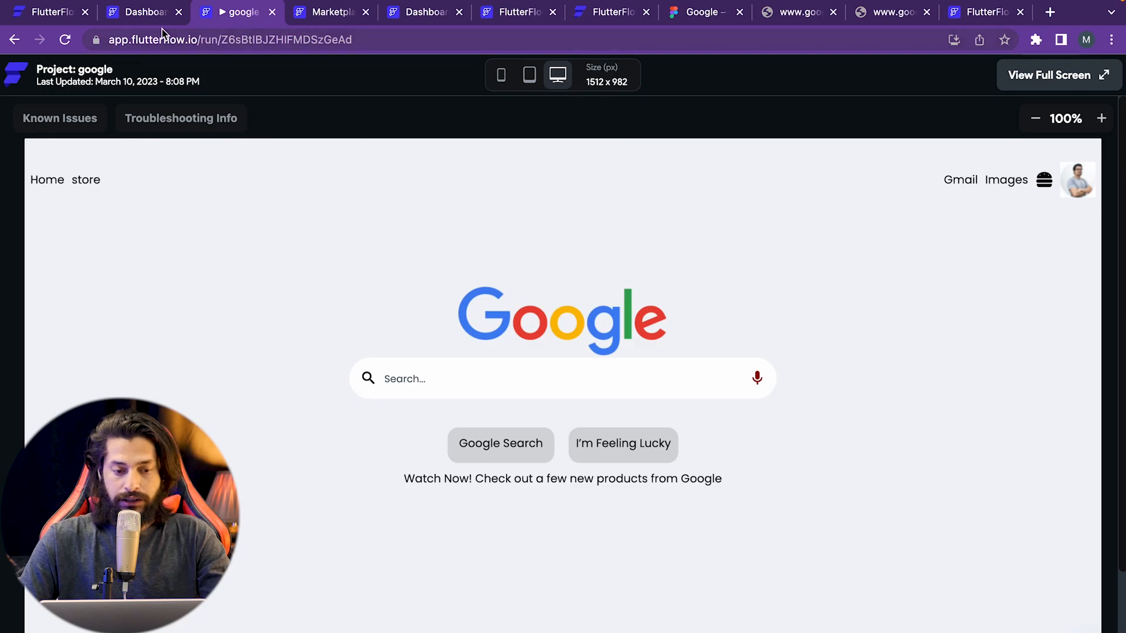
click(159, 13)
click(1114, 78)
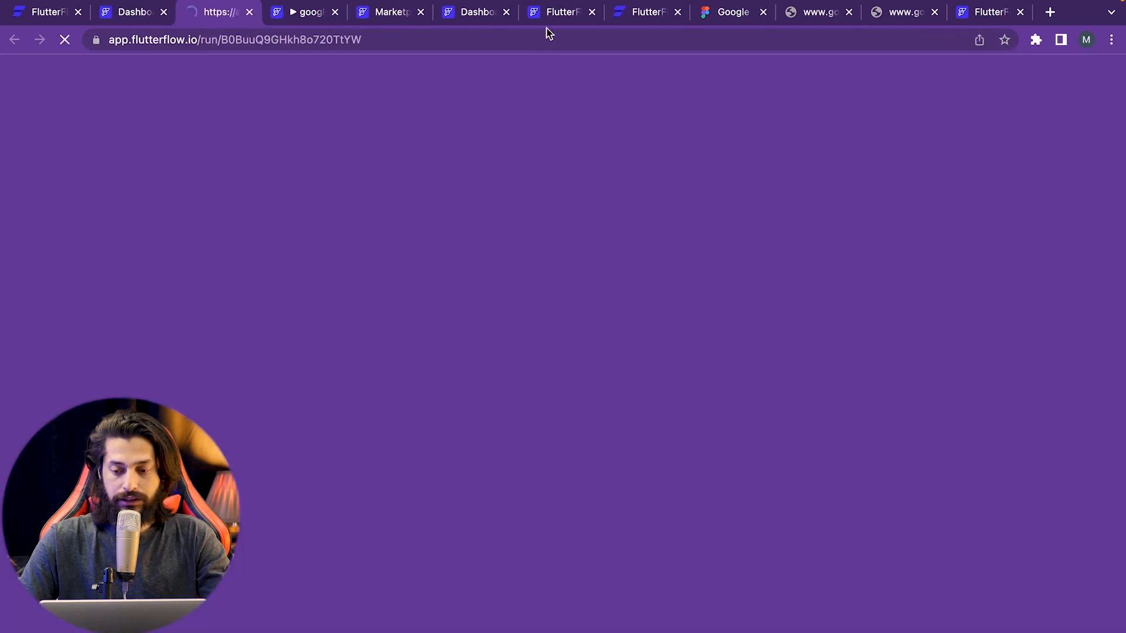
click(318, 14)
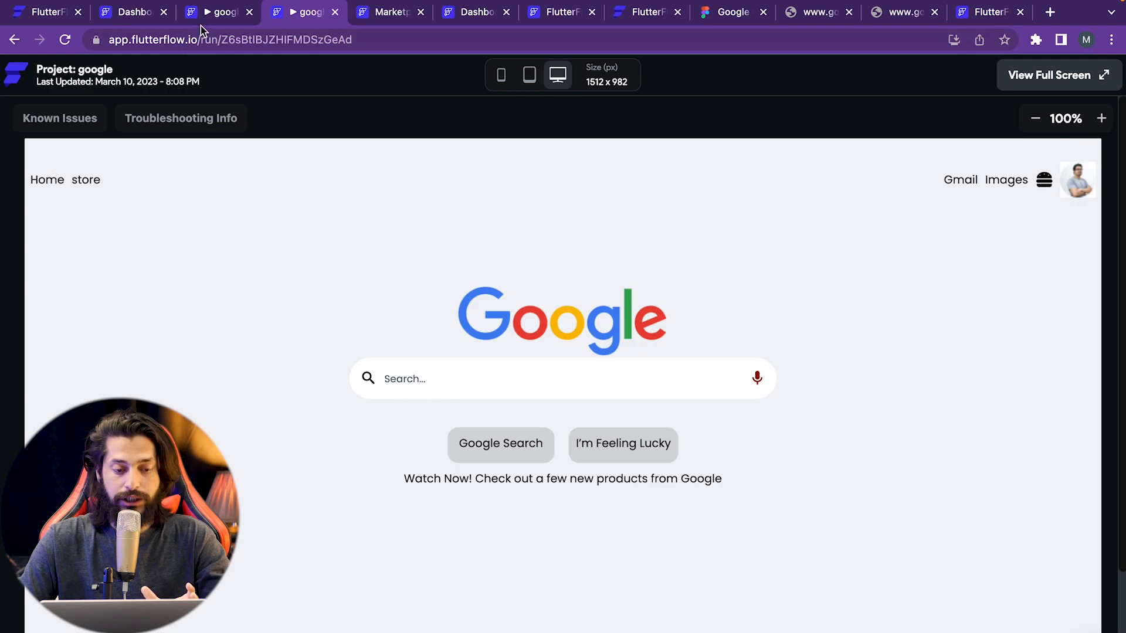
click(136, 12)
- Close the run versions list, show the pages list and bring up the pages folder's options
click(334, 180)
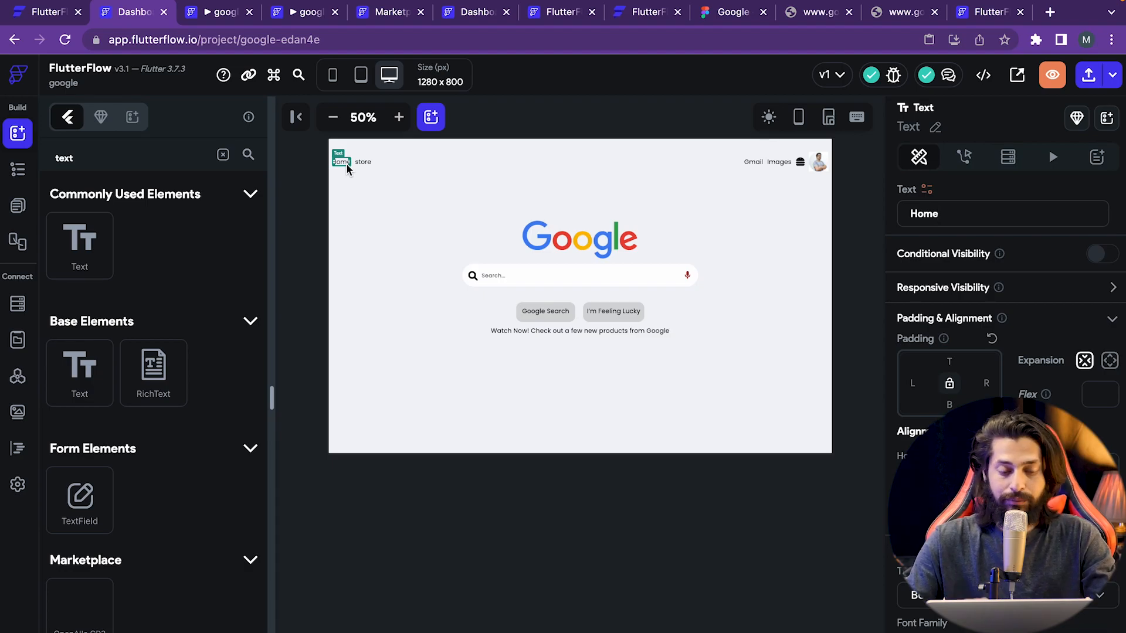
click(19, 209)
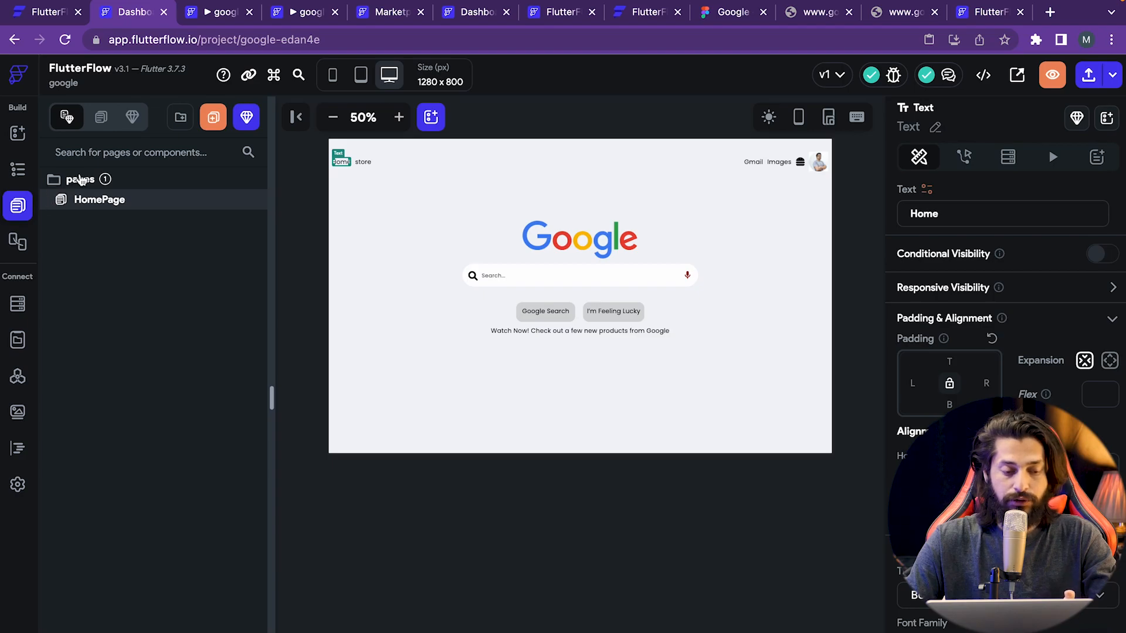
right_click(84, 181)
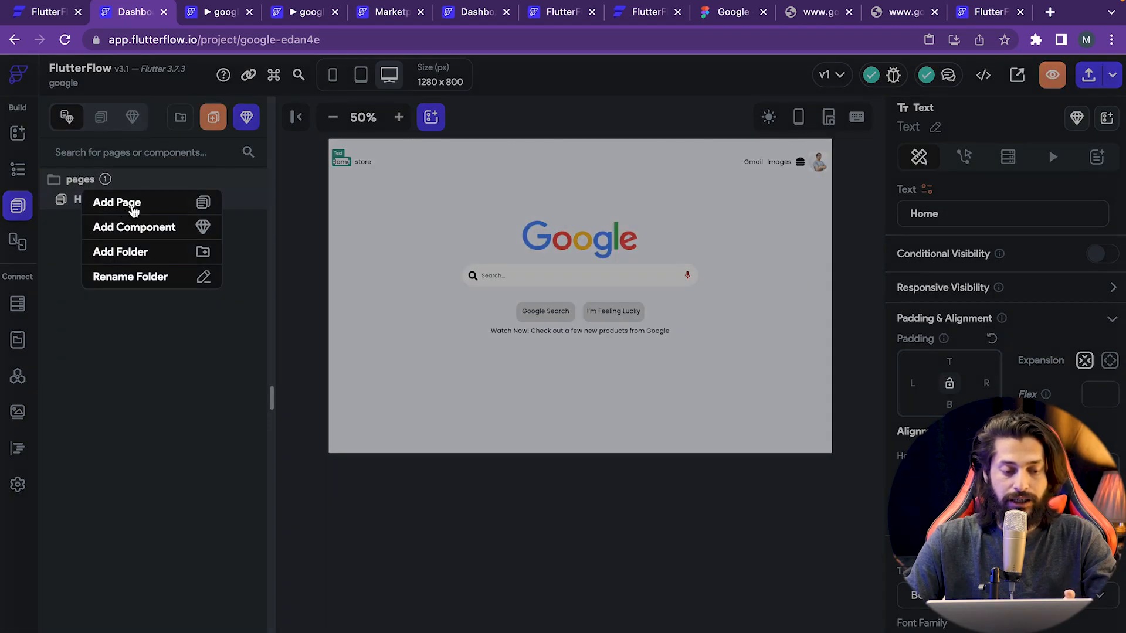
click(107, 329)
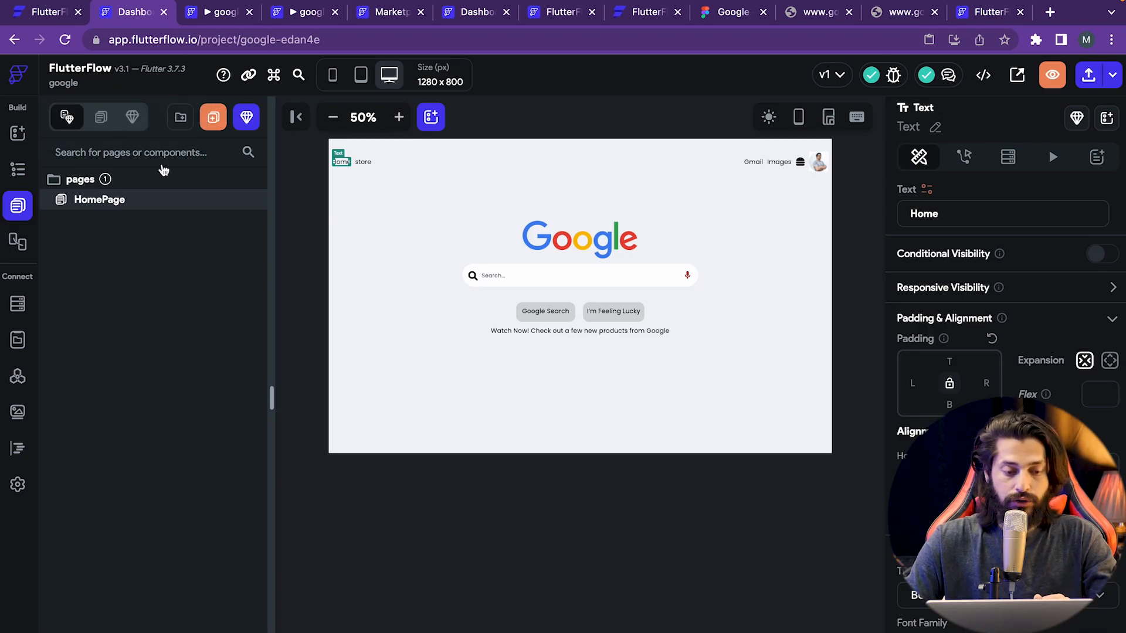
- Create a new folder named testPage in the pages list
click(181, 119)
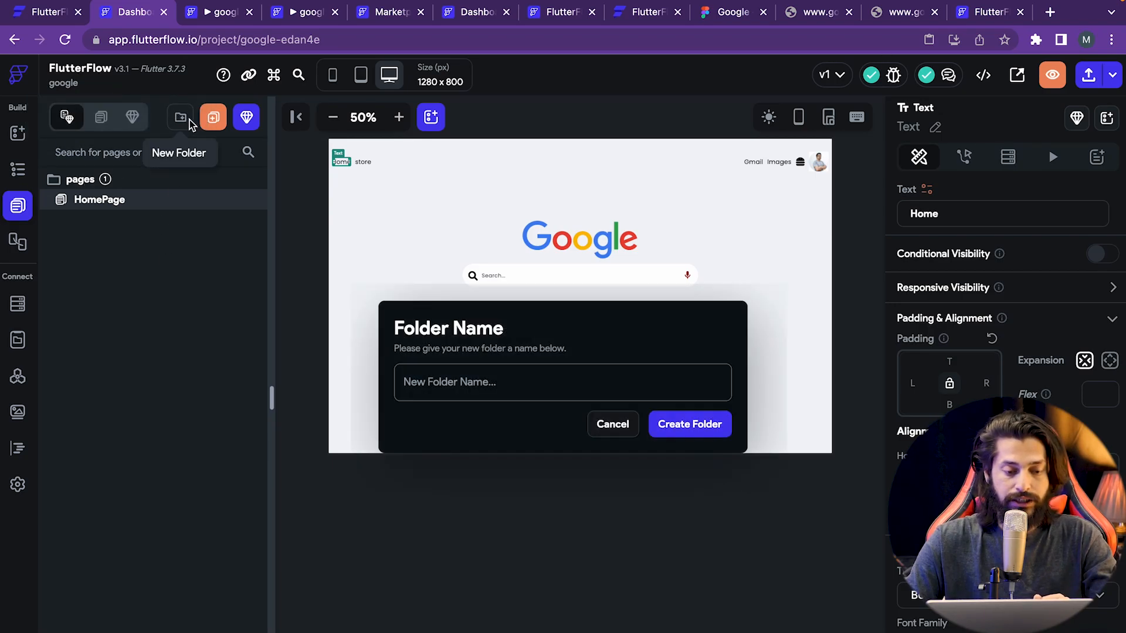
click(448, 382)
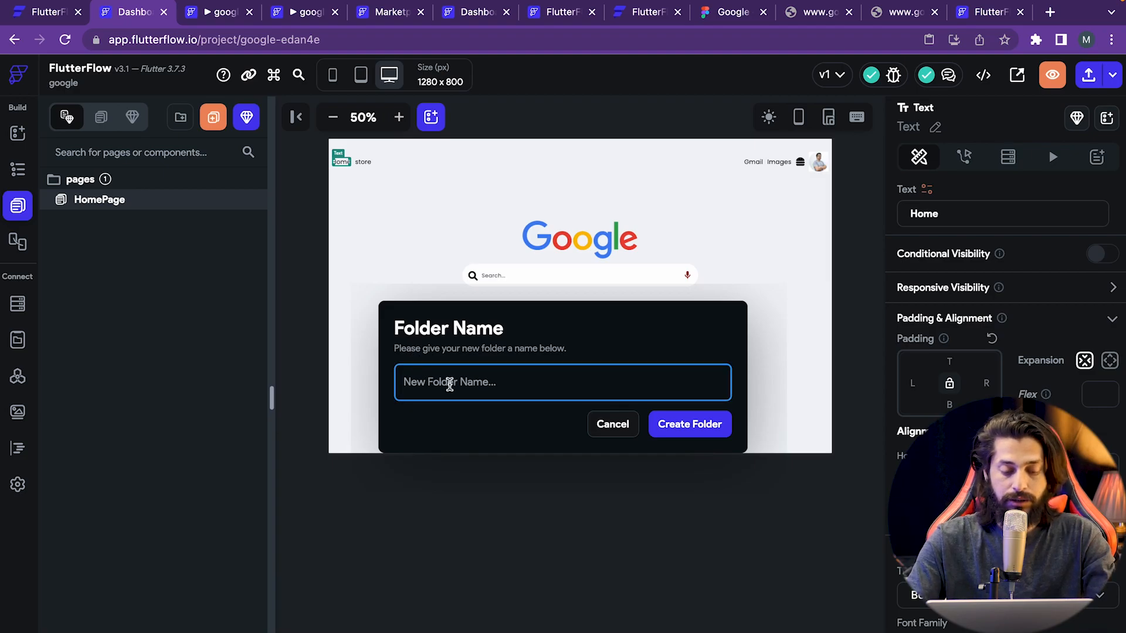
text(ui)
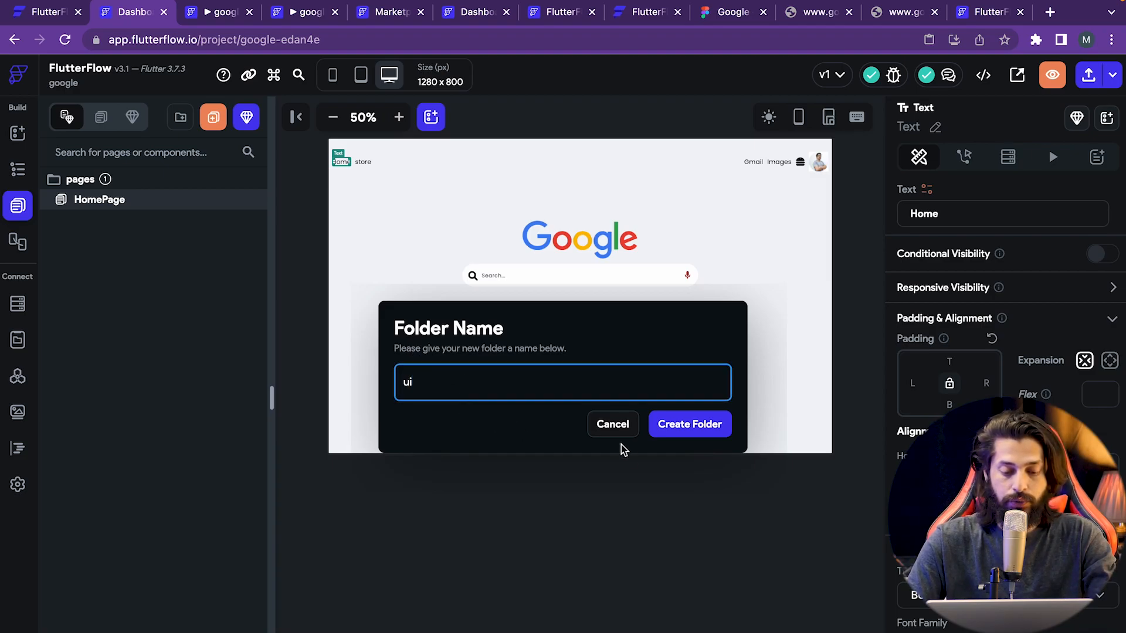
click(712, 426)
key(super+a)
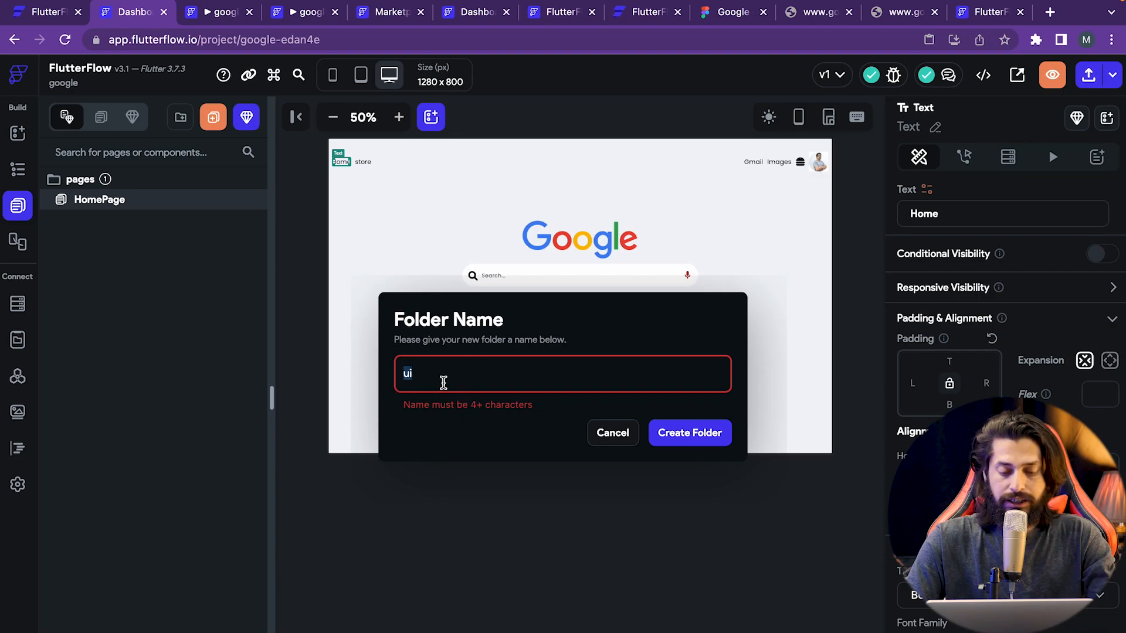
key(BackSpace)
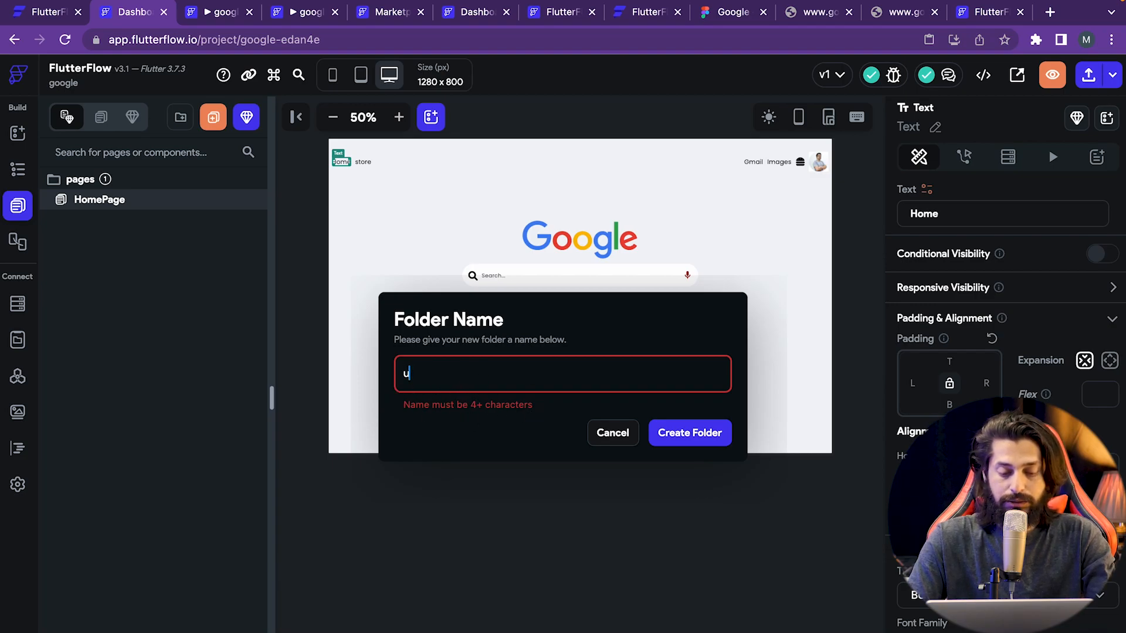
key(BackSpace)
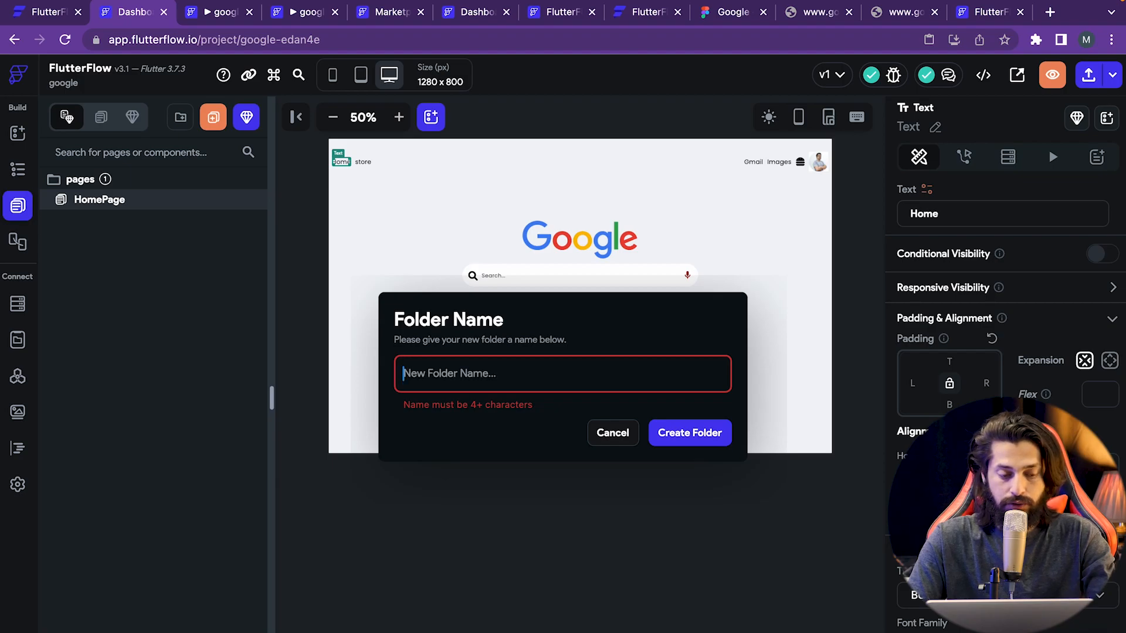
text(page)
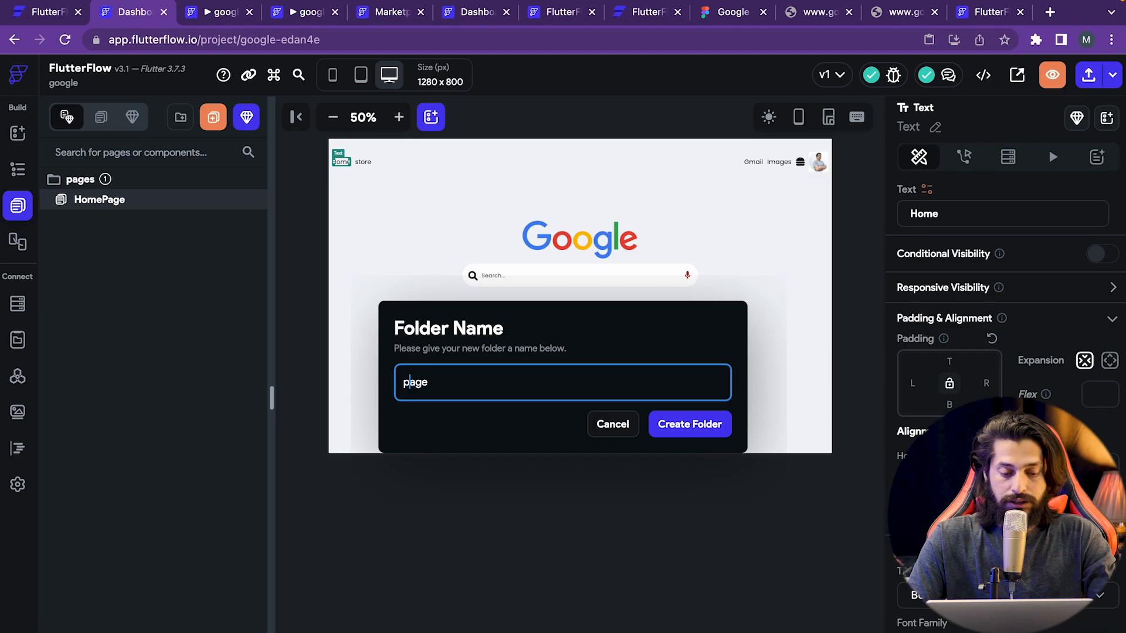
text(test_)
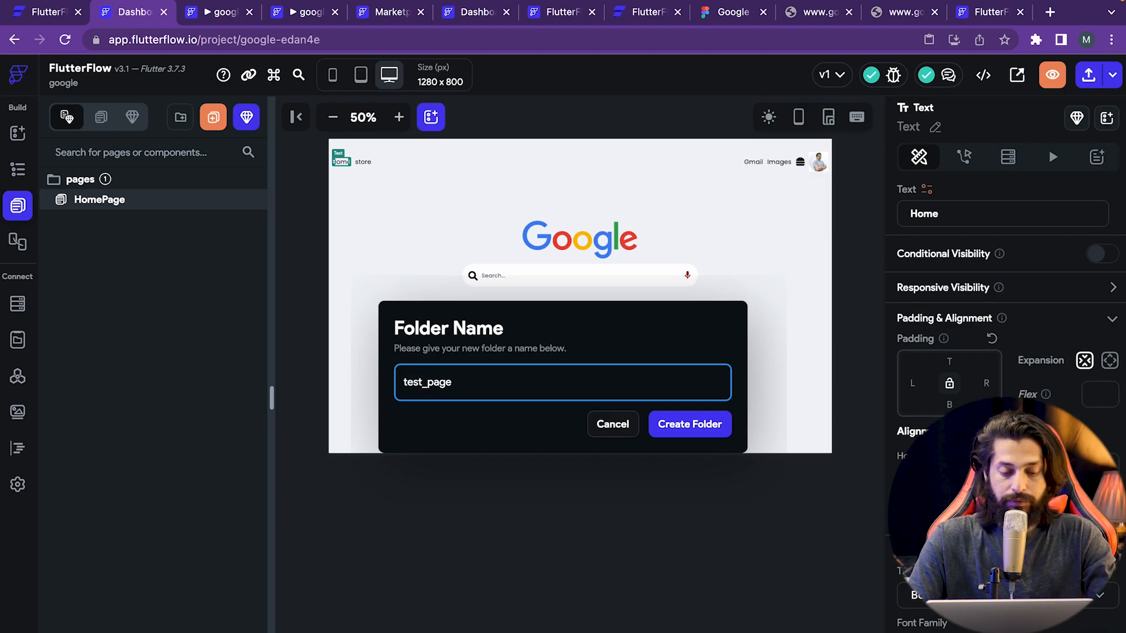
key(BackSpace)
key(Delete)
text(P)
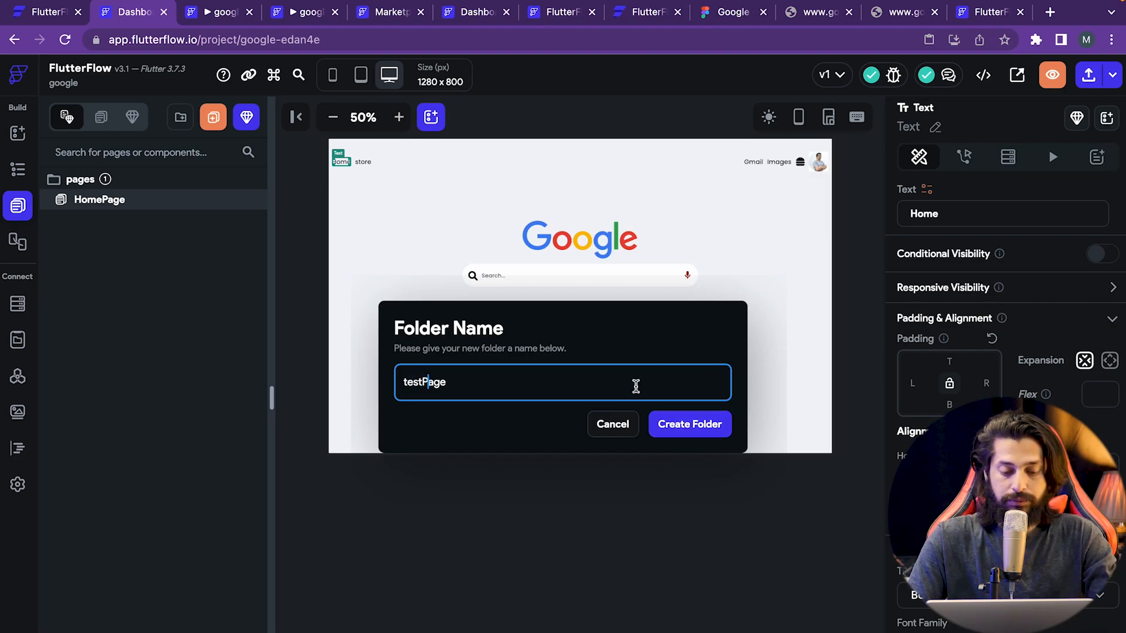
click(692, 432)
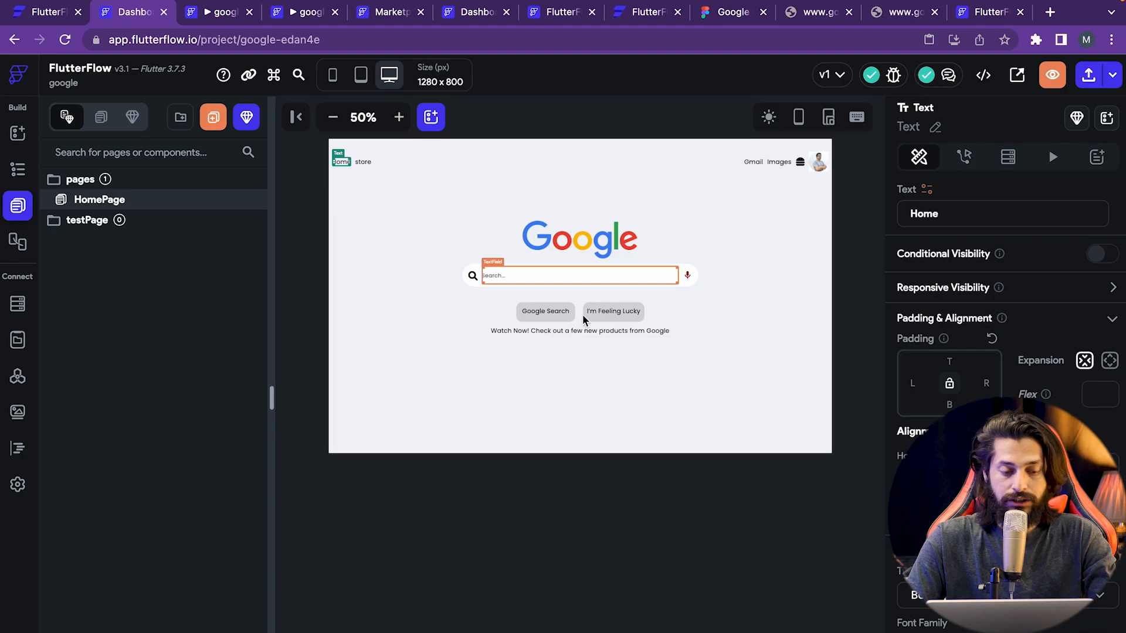
- Delete the testPage folder so only HomePage remains
right_click(87, 227)
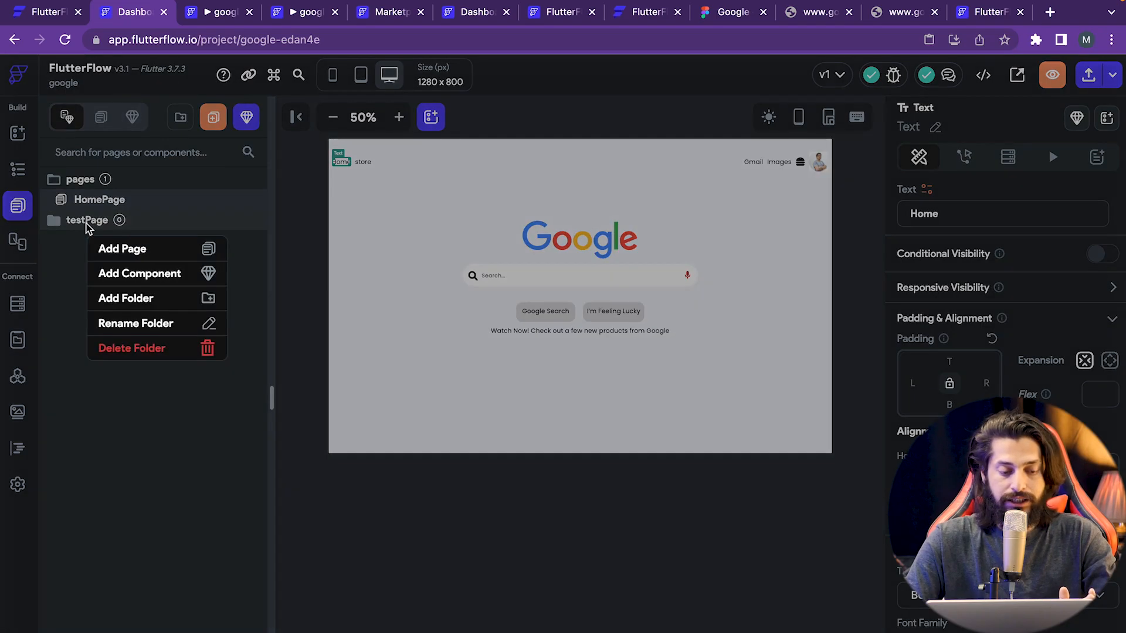
click(140, 351)
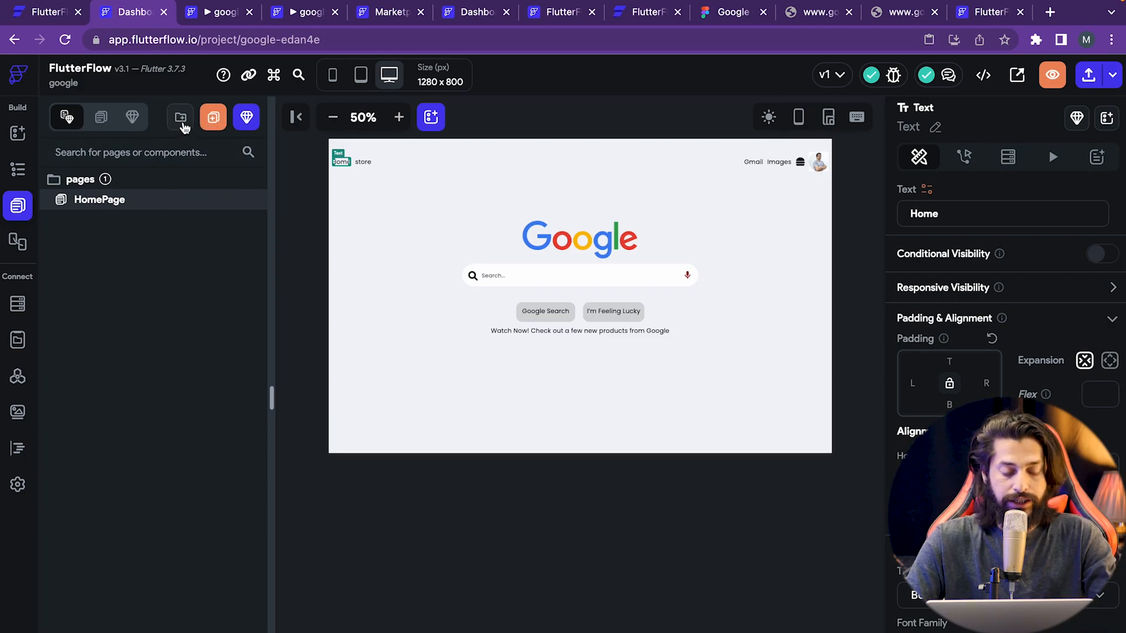
click(213, 120)
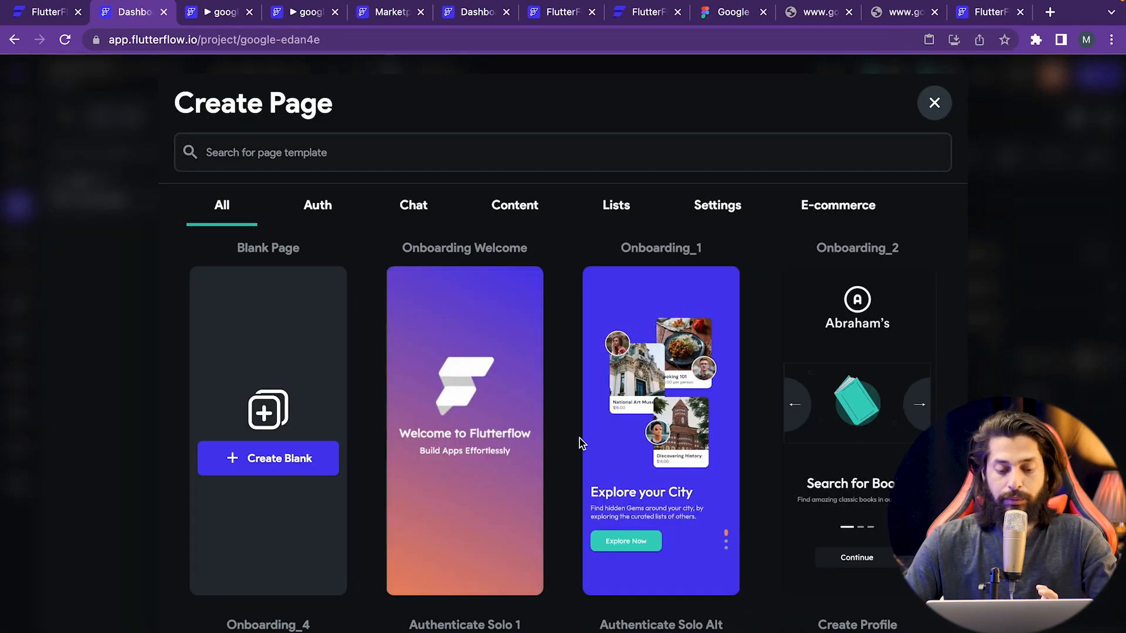
- Create a page named welcome_page from the Onboarding Welcome template using My Theme
scroll(743, 522, down, 2)
scroll(743, 522, down, 4)
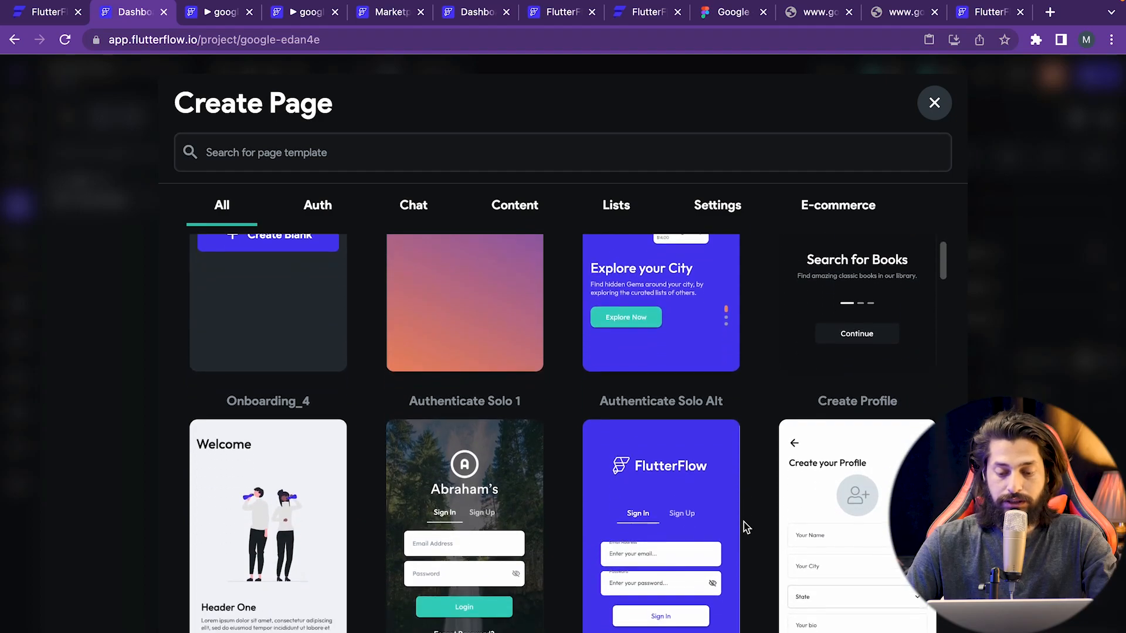
scroll(744, 527, up, 4)
mouse_move(476, 347)
scroll(476, 347, up, 2)
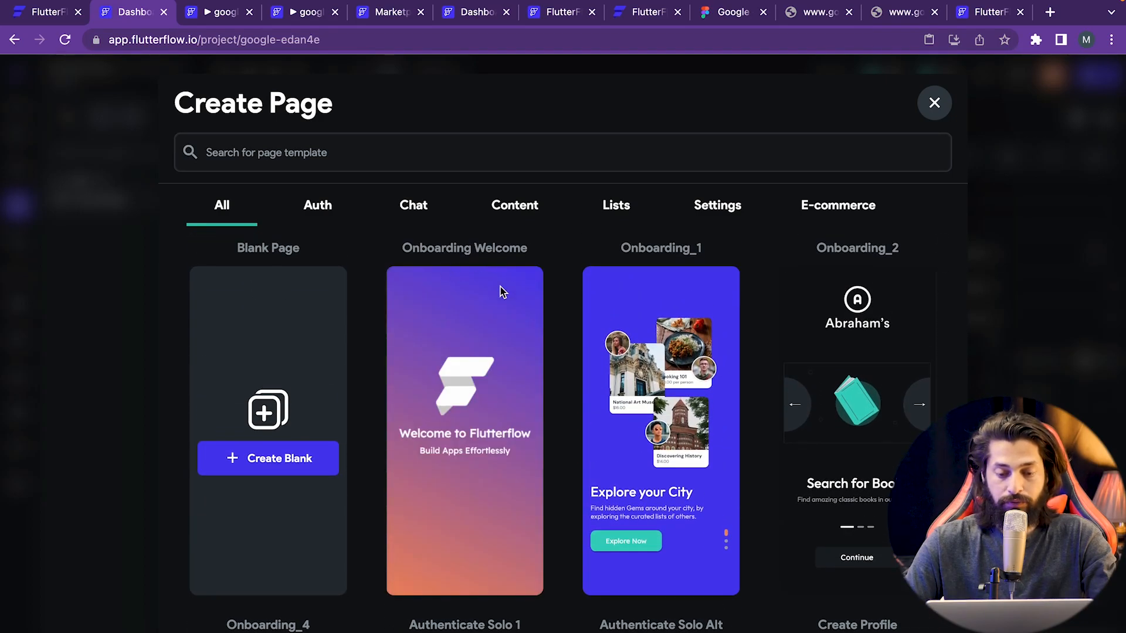
mouse_move(442, 371)
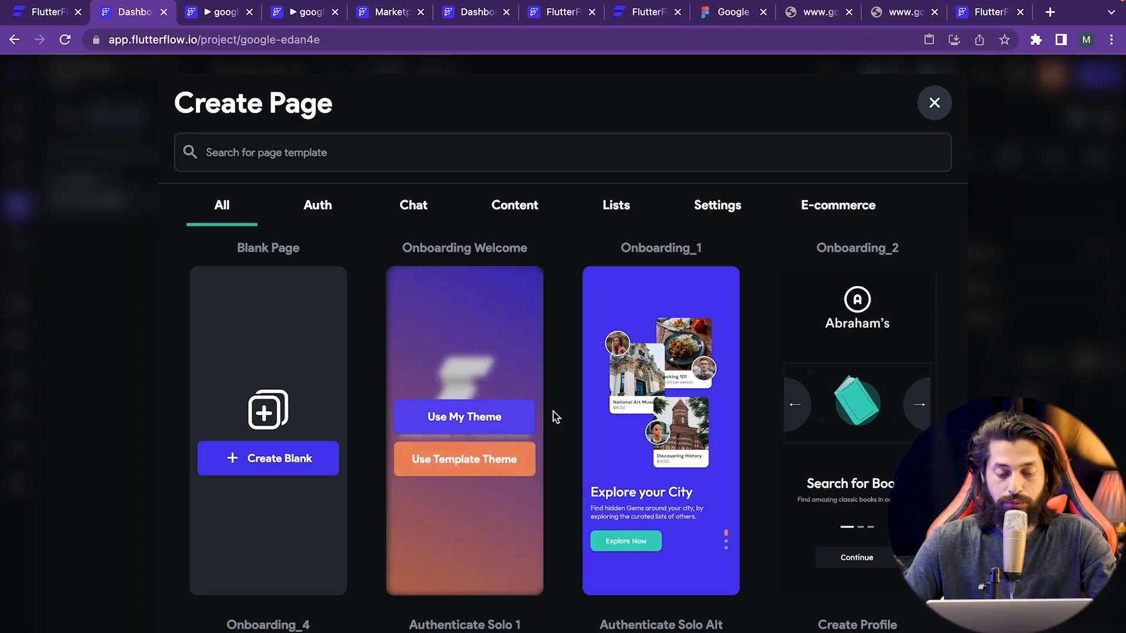
click(471, 415)
click(475, 379)
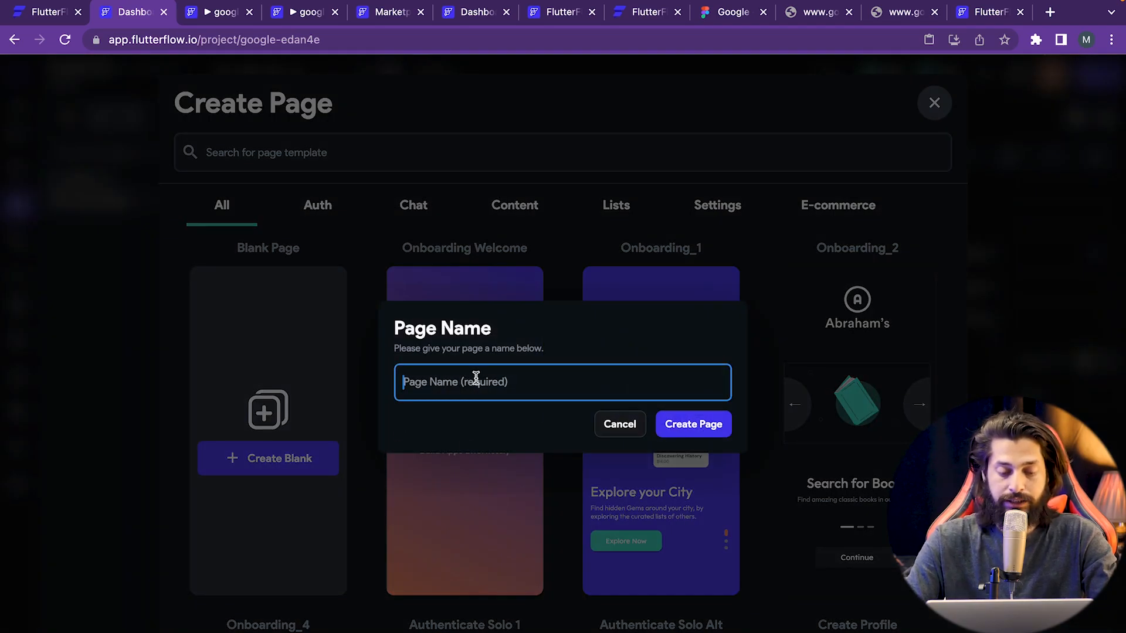
text(welcome_page)
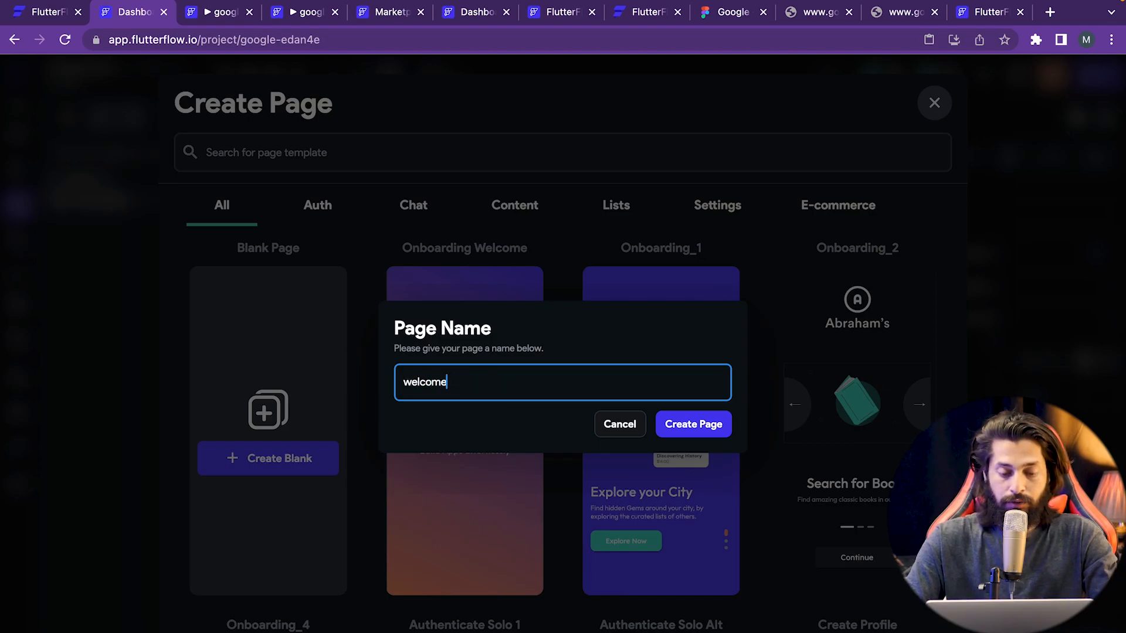
double_click(437, 394)
click(698, 426)
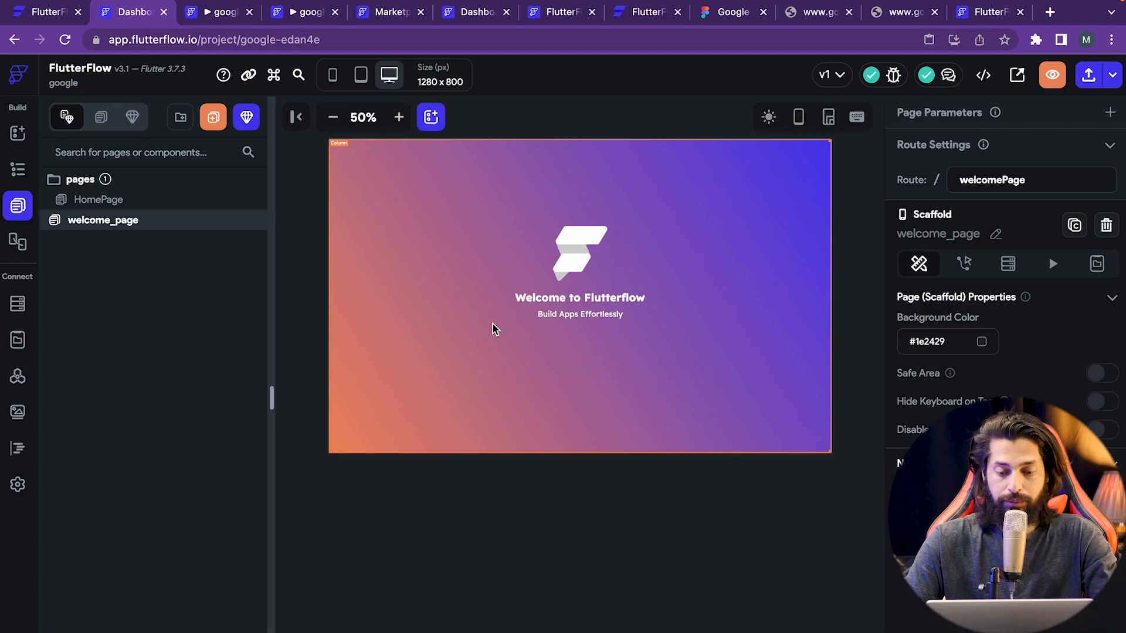
- Add a Button below the welcome text on welcome_page
click(17, 134)
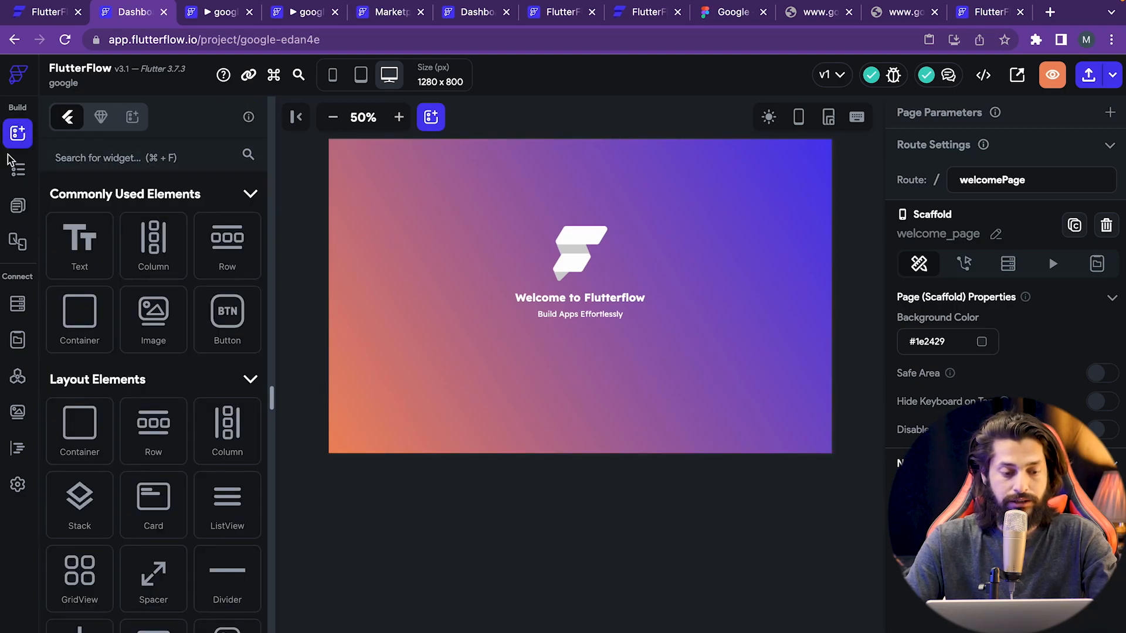
click(121, 159)
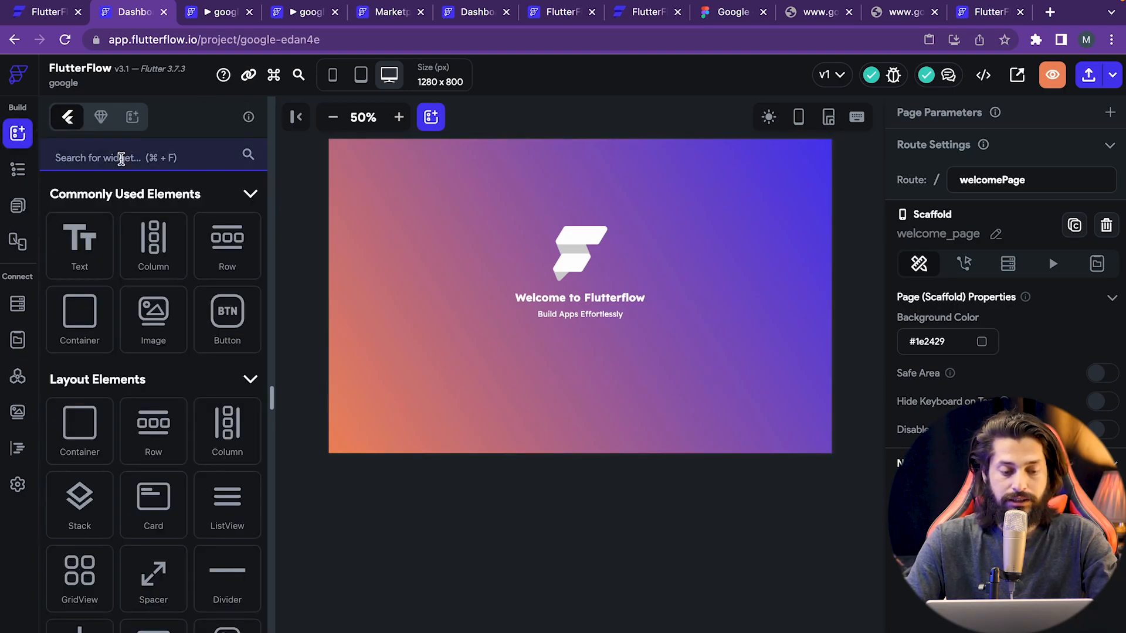
text(bu)
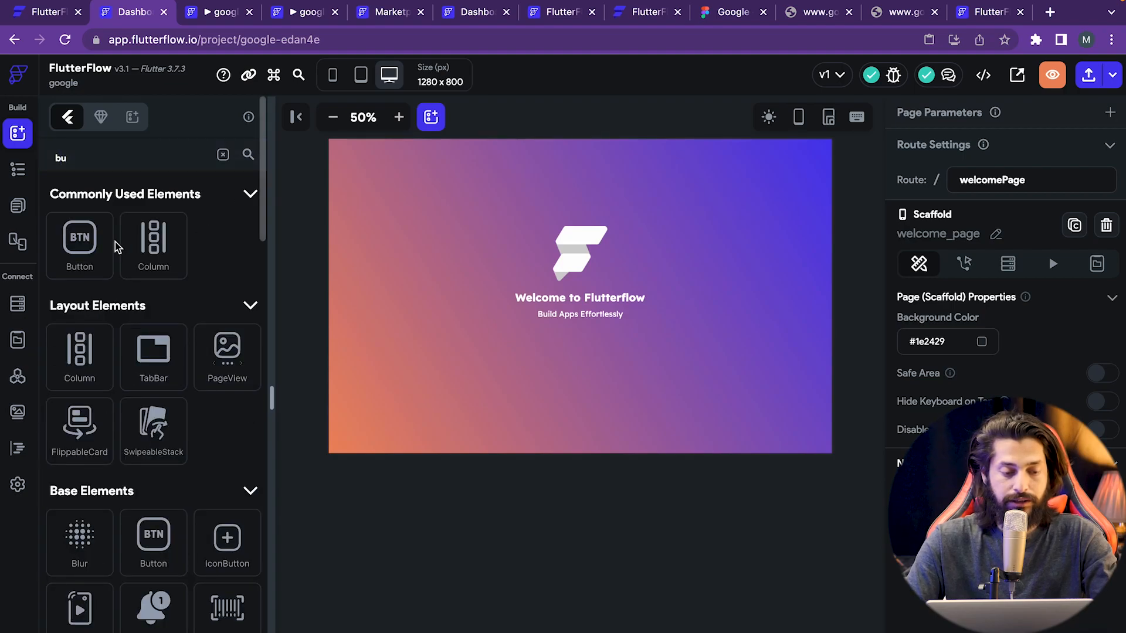
drag(111, 251, 563, 326)
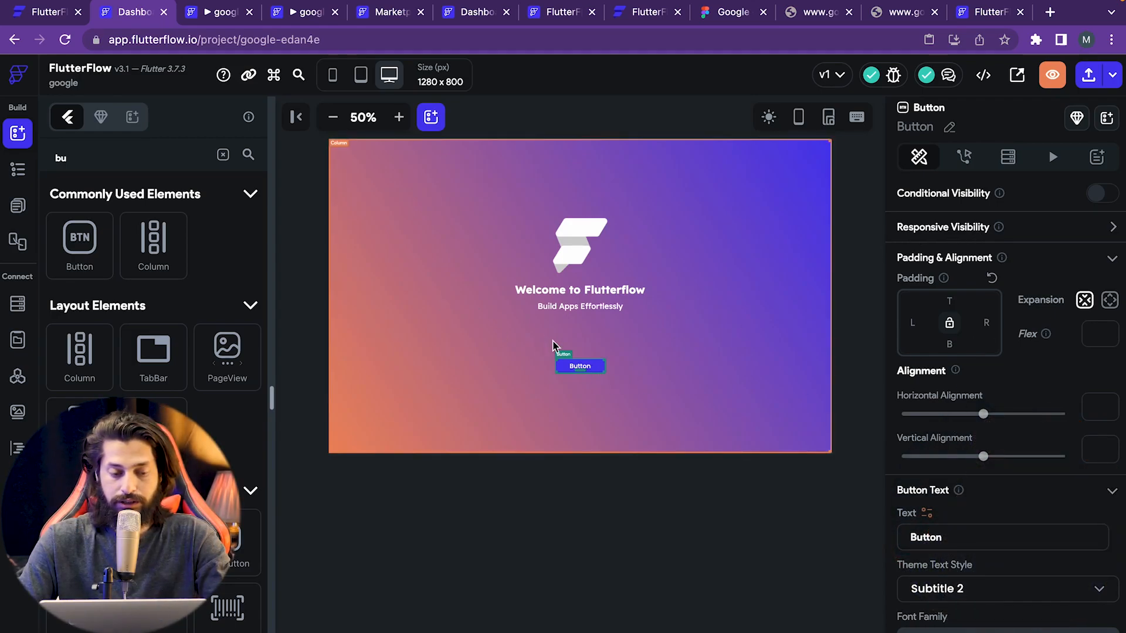
scroll(976, 209, down, 5)
scroll(970, 227, up, 1)
- Change the new button's label to 'Back Button'
double_click(965, 258)
key(BackSpace)
text(Back Button)
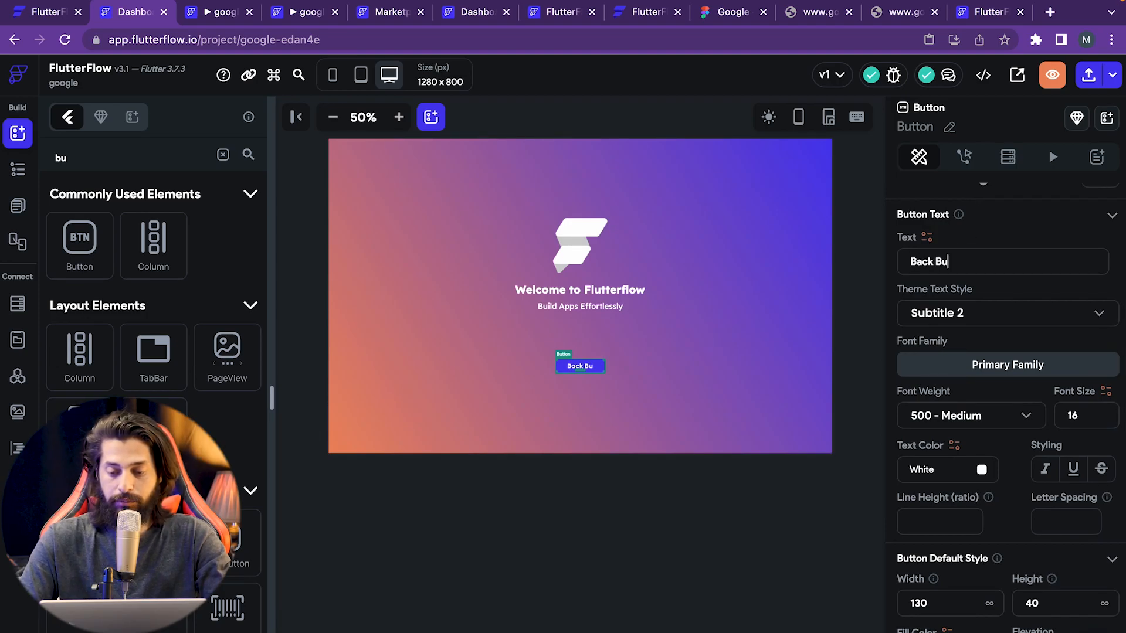
click(852, 338)
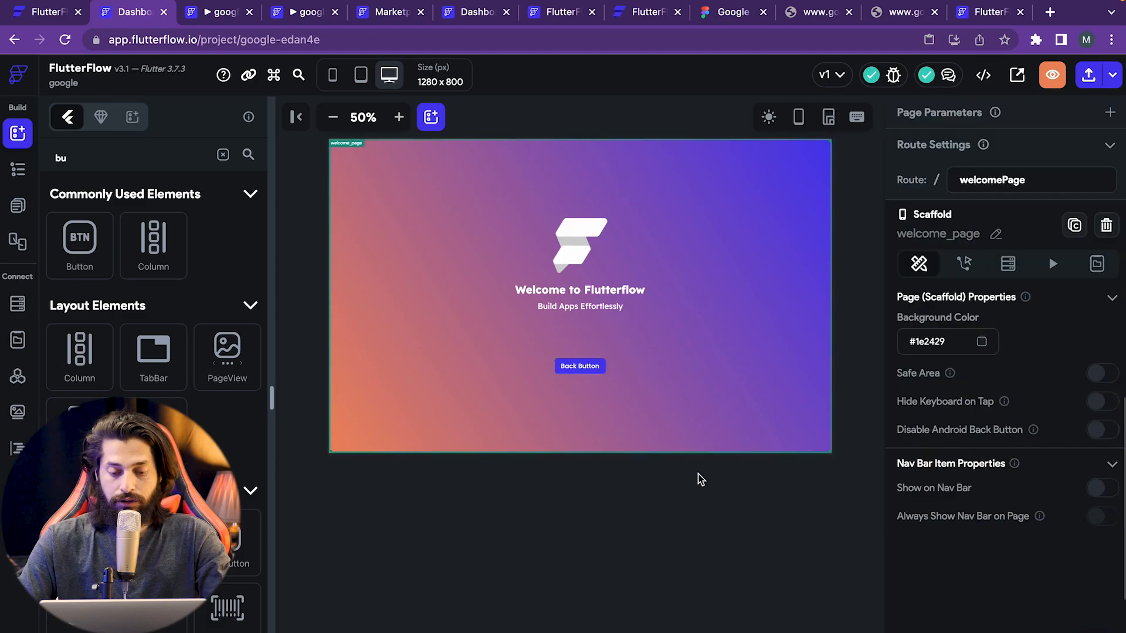
click(604, 368)
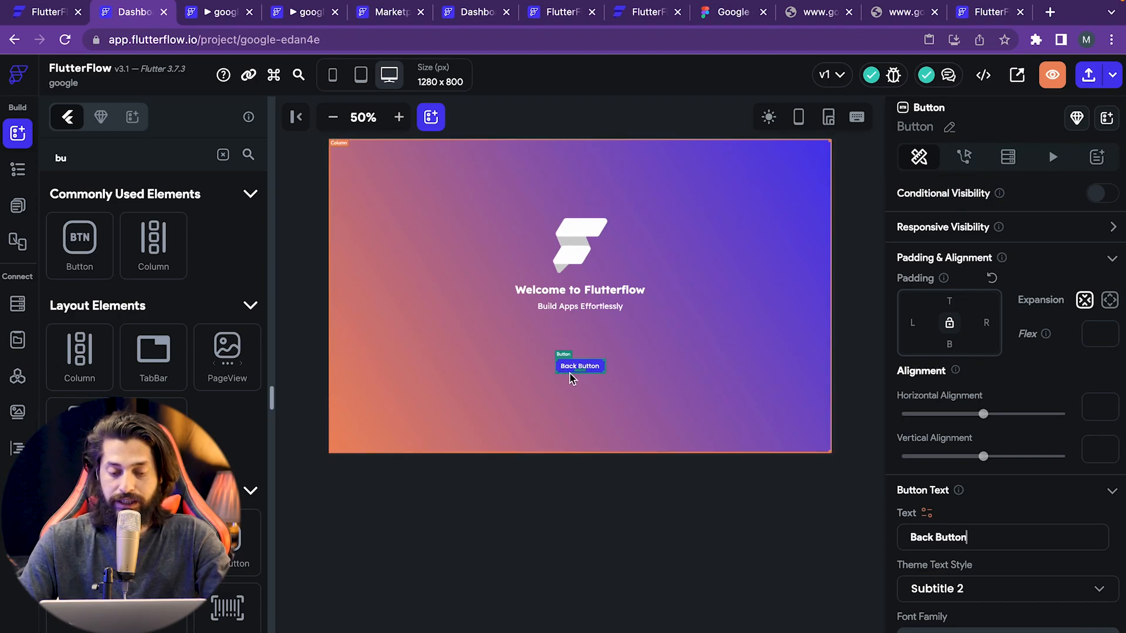
click(965, 164)
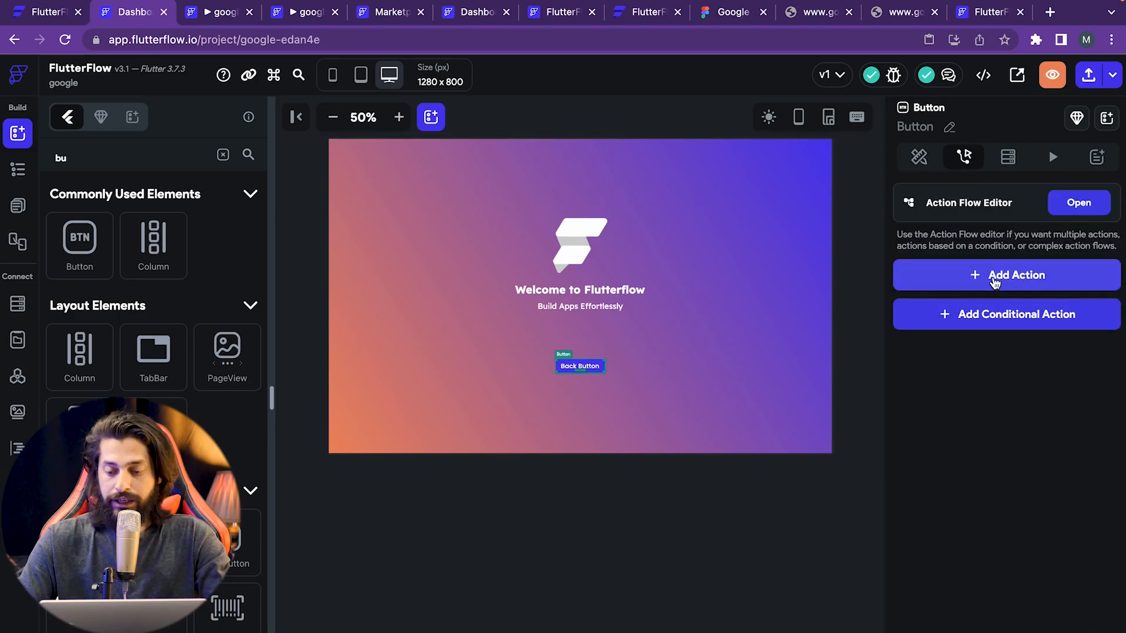
- Give the Back Button a Navigate Back tap action
click(1016, 281)
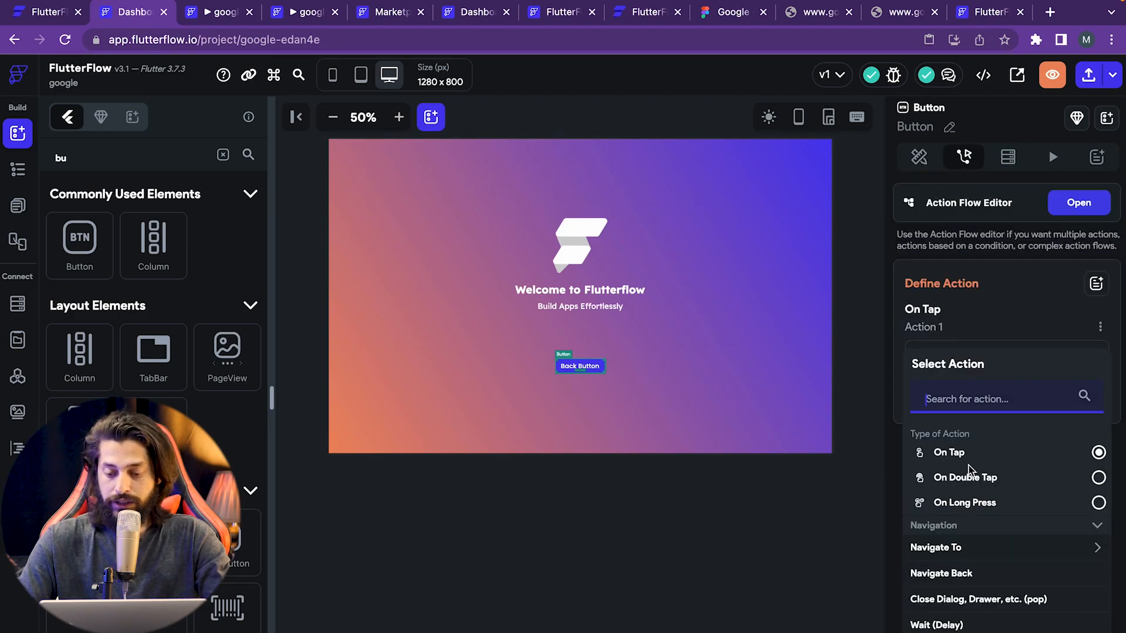
scroll(970, 469, down, 4)
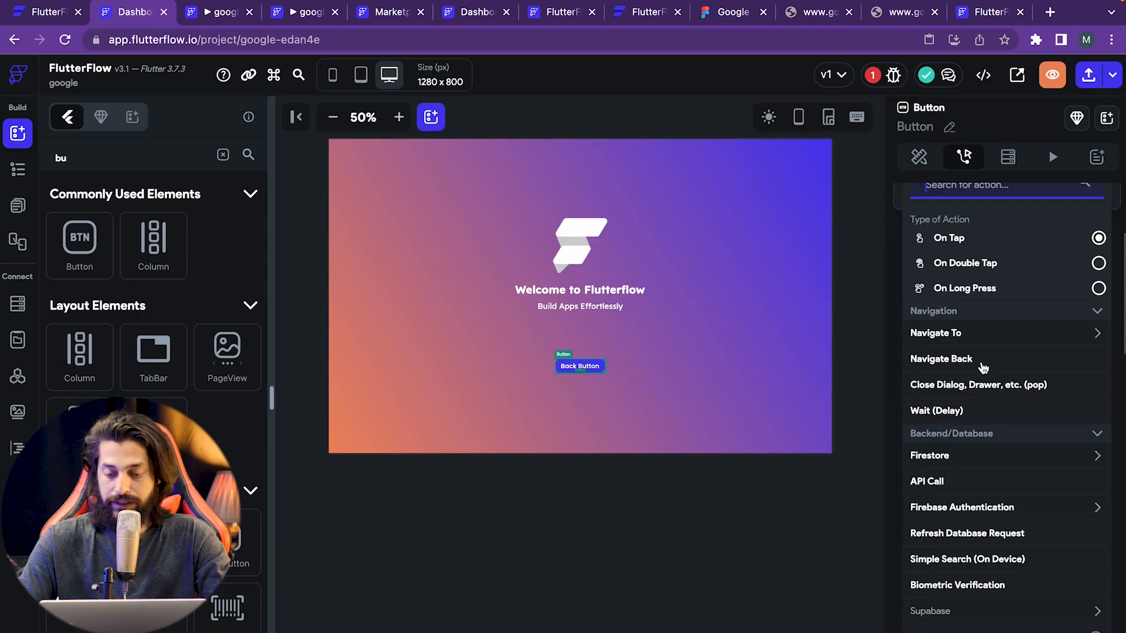
scroll(979, 551, down, 2)
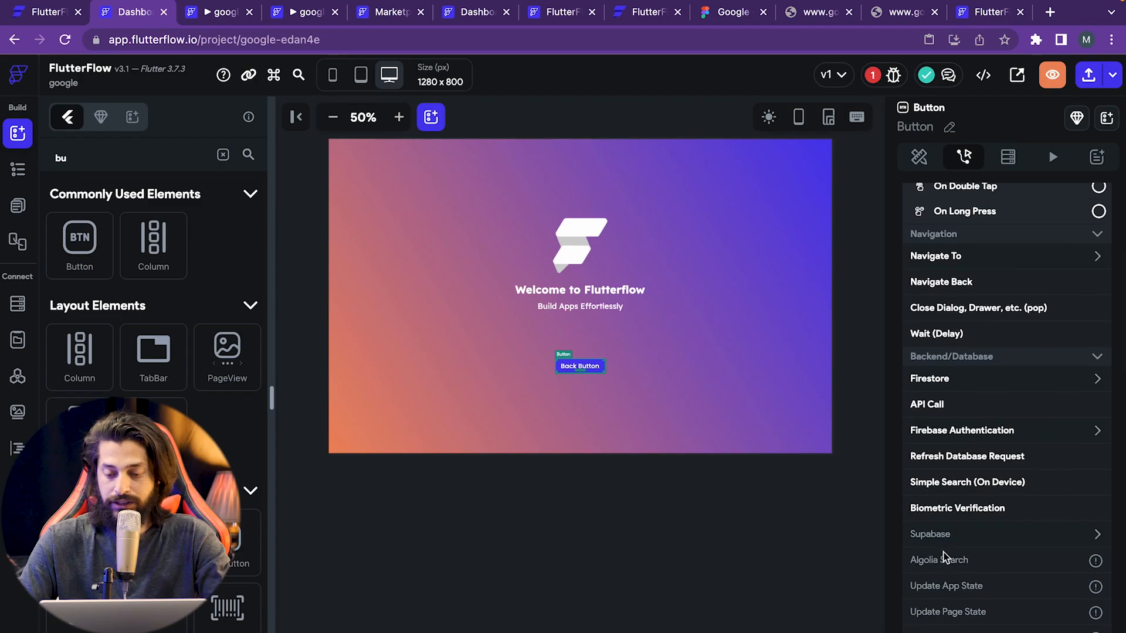
scroll(945, 557, down, 4)
scroll(1006, 407, down, 1)
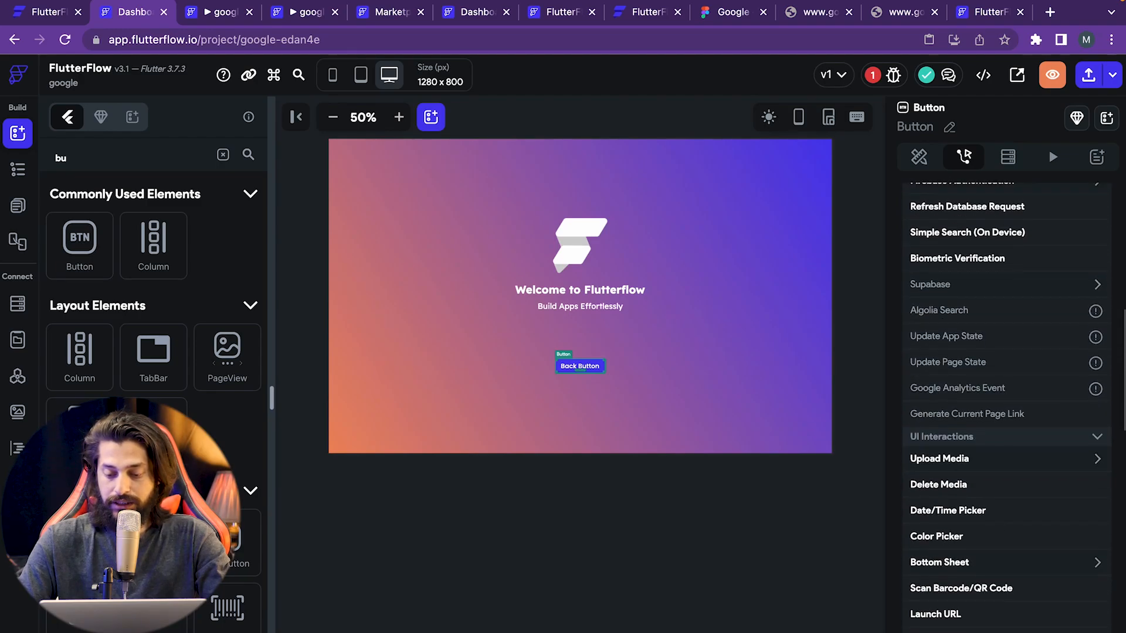
scroll(942, 628, down, 20)
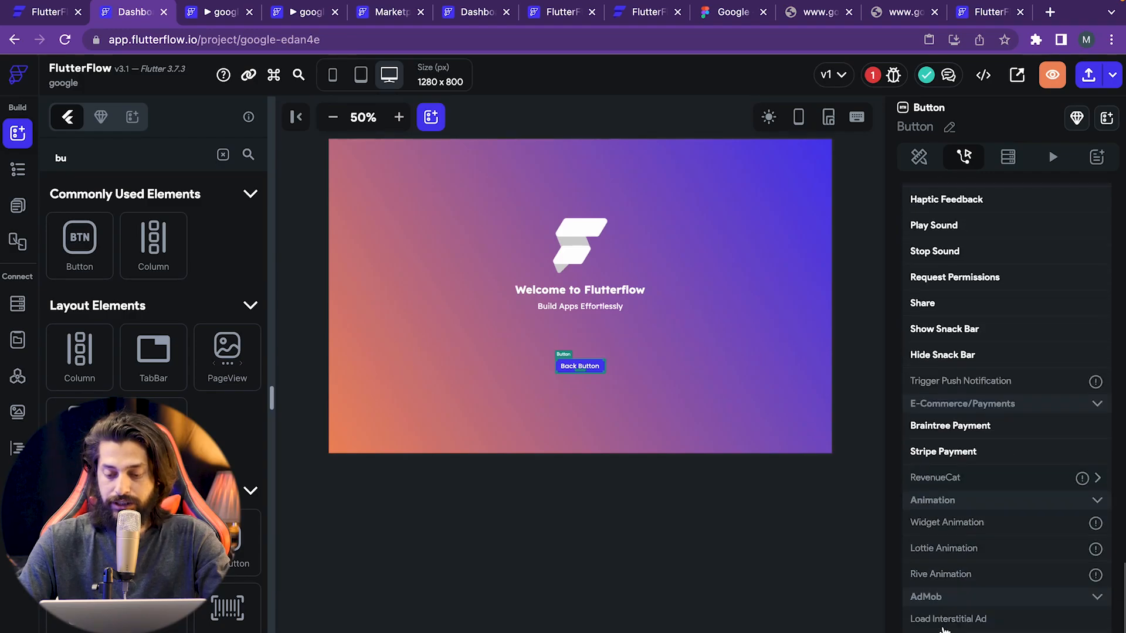
scroll(948, 343, up, 20)
scroll(947, 343, up, 3)
scroll(997, 408, down, 3)
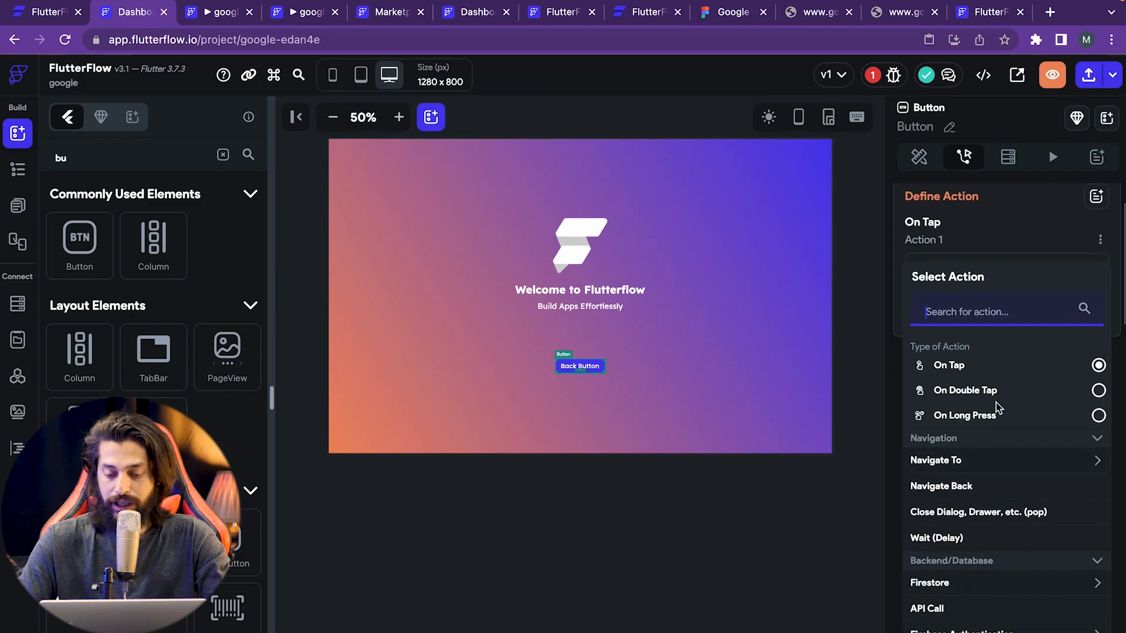
click(943, 486)
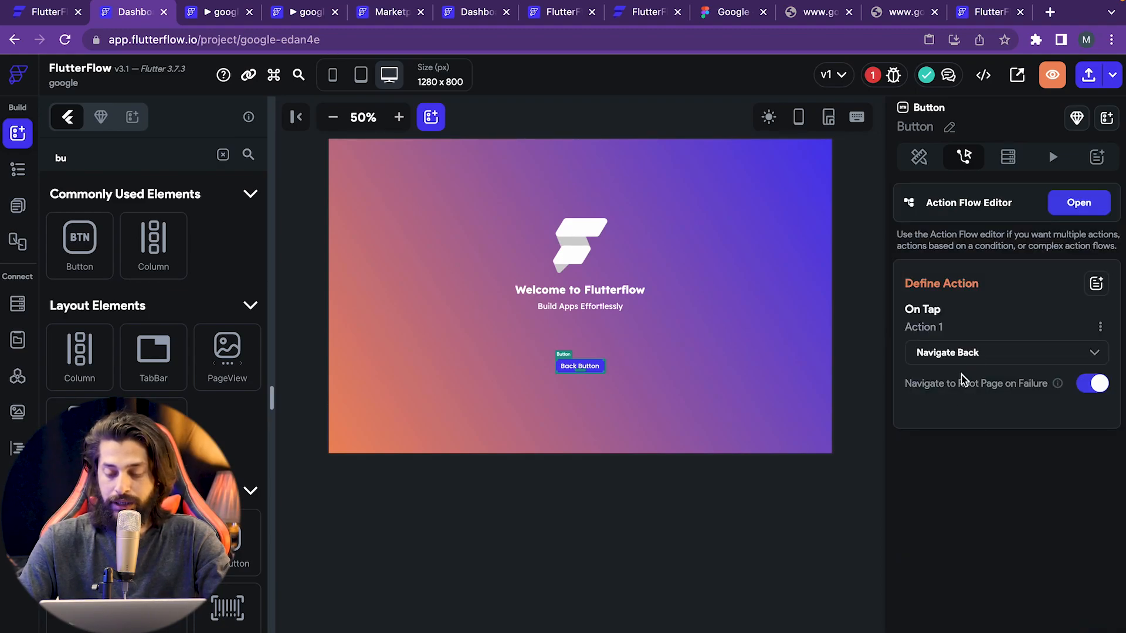
- Recheck the action list, keep Navigate Back, then bring up the project pages list
click(997, 356)
scroll(936, 548, down, 1)
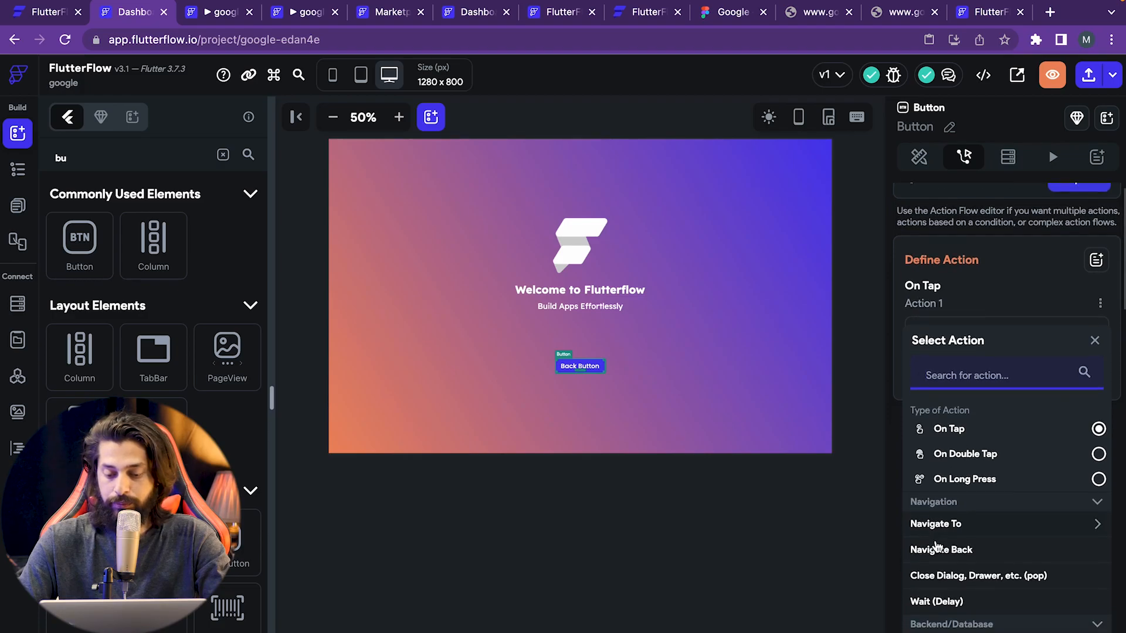
scroll(938, 528, up, 1)
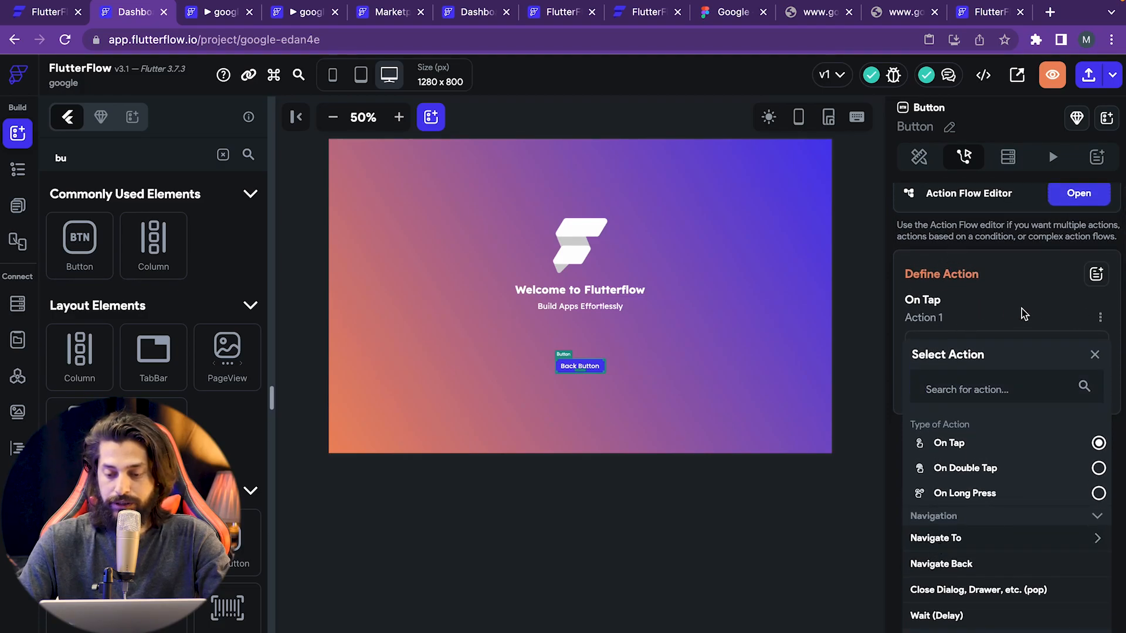
click(1094, 353)
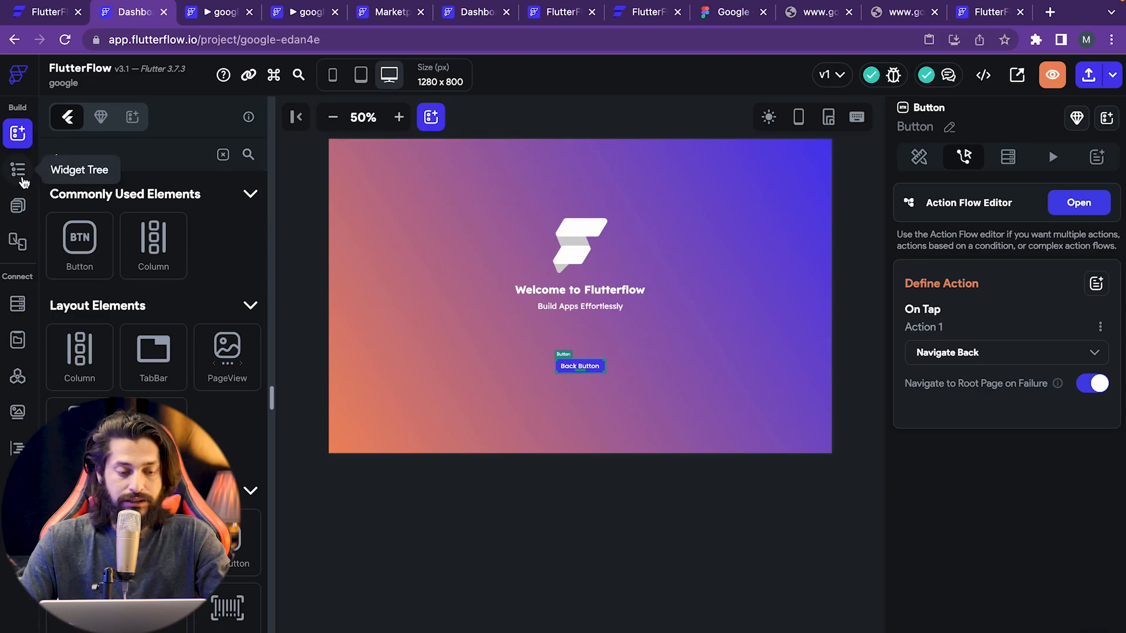
click(18, 208)
- On HomePage, select the Google Search button's container
click(170, 206)
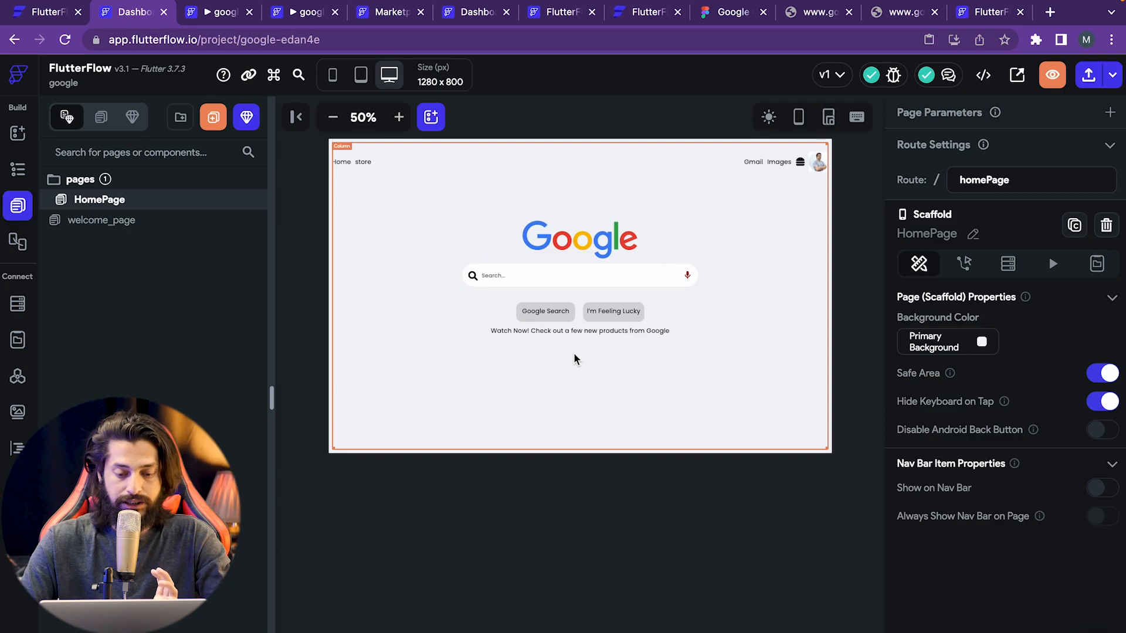
click(523, 316)
click(524, 319)
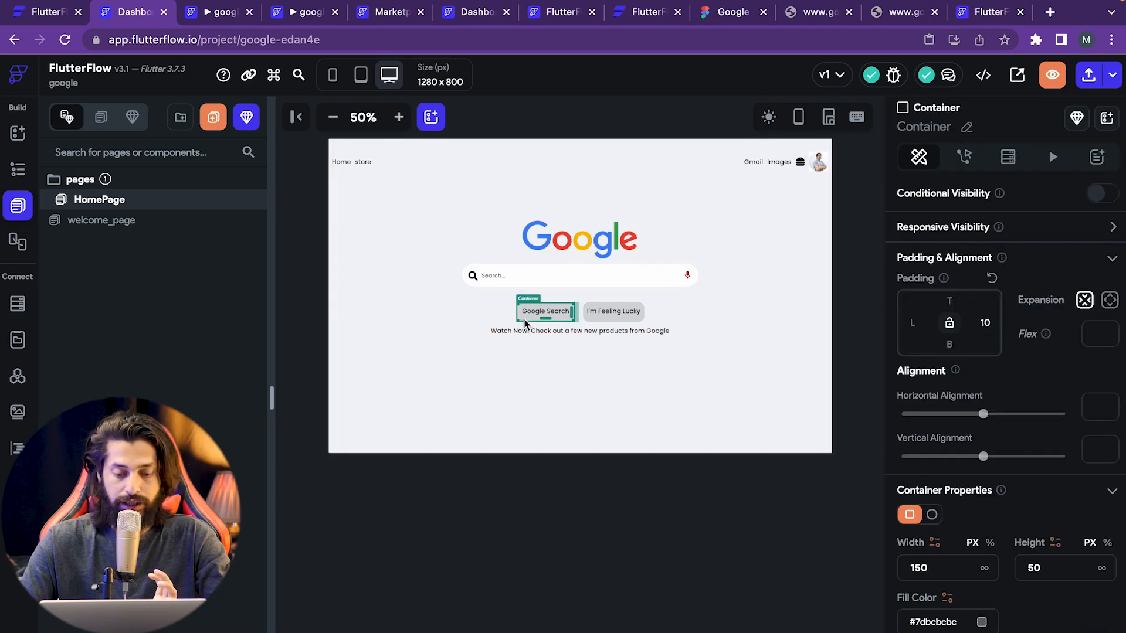
click(27, 174)
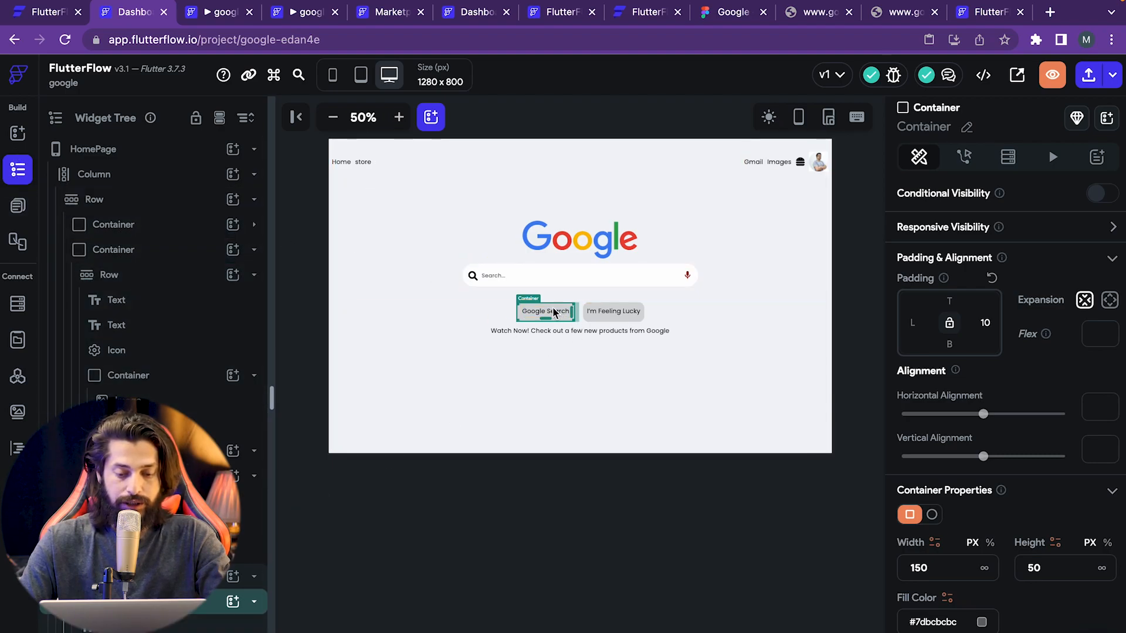
click(532, 321)
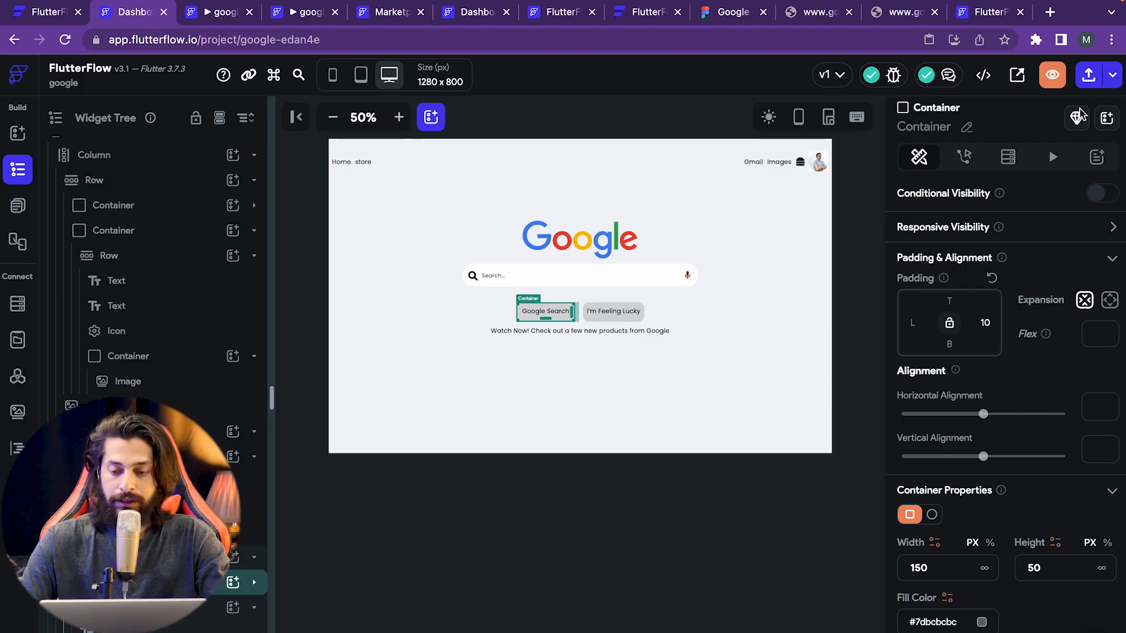
- Add a tap action to the container that navigates to Welcome Page
click(965, 159)
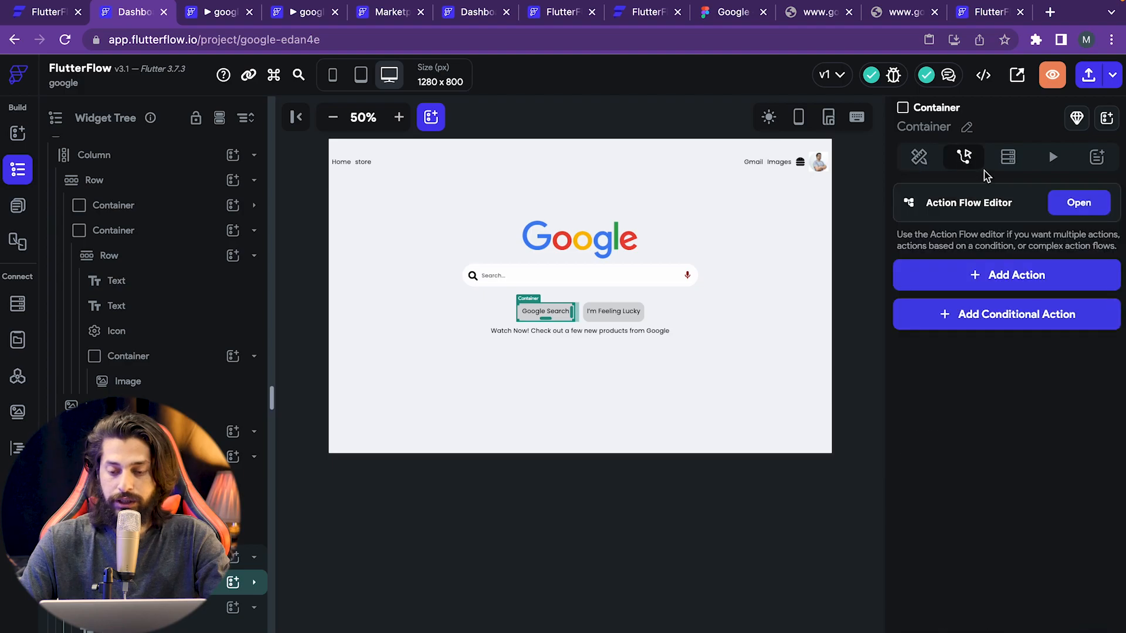
click(1007, 283)
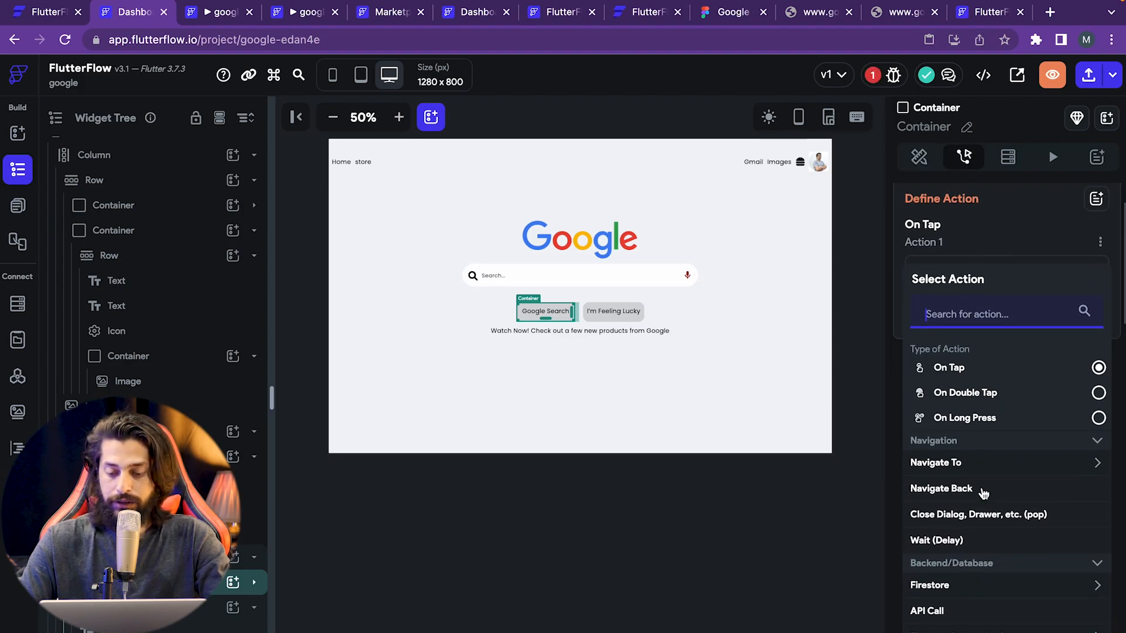
click(971, 464)
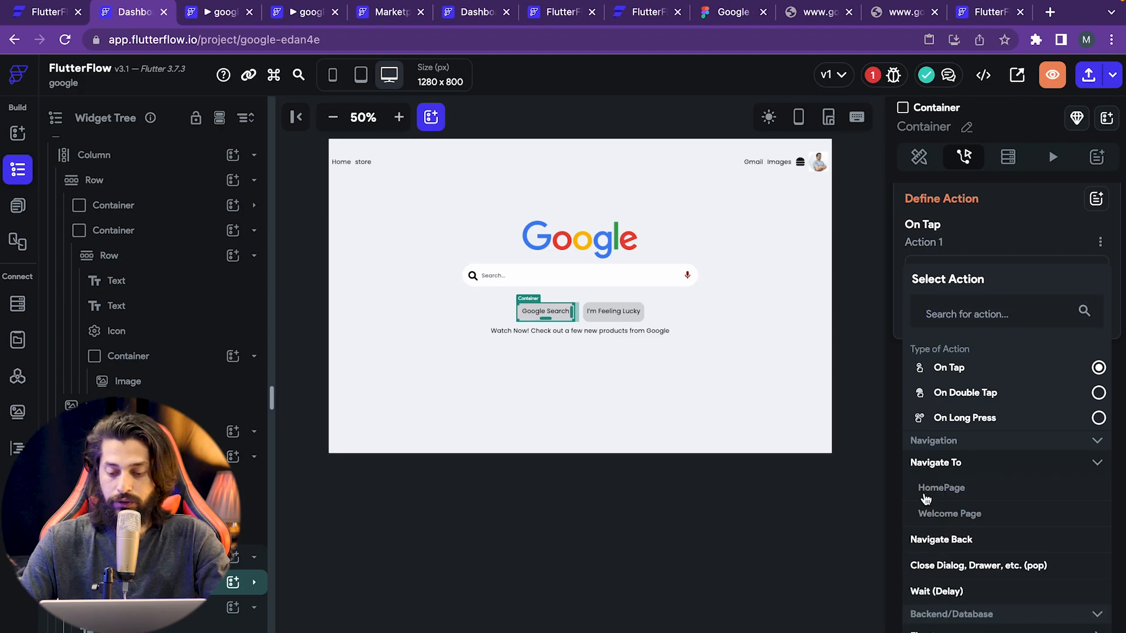
click(950, 514)
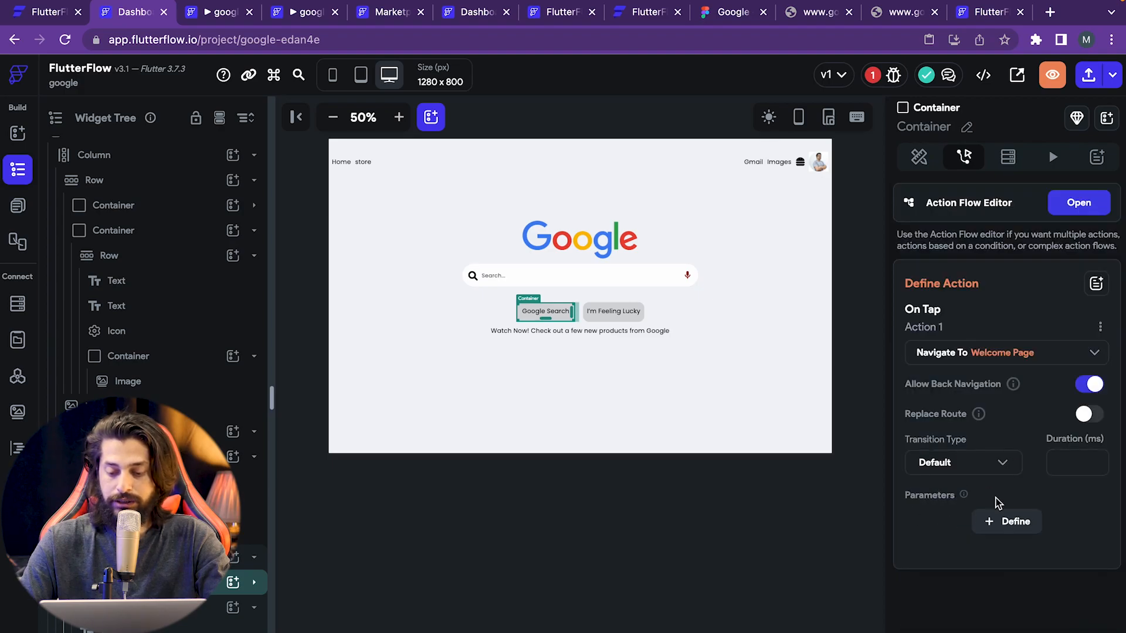
- Review the Back Button's action on welcome_page, then return to HomePage
click(1011, 523)
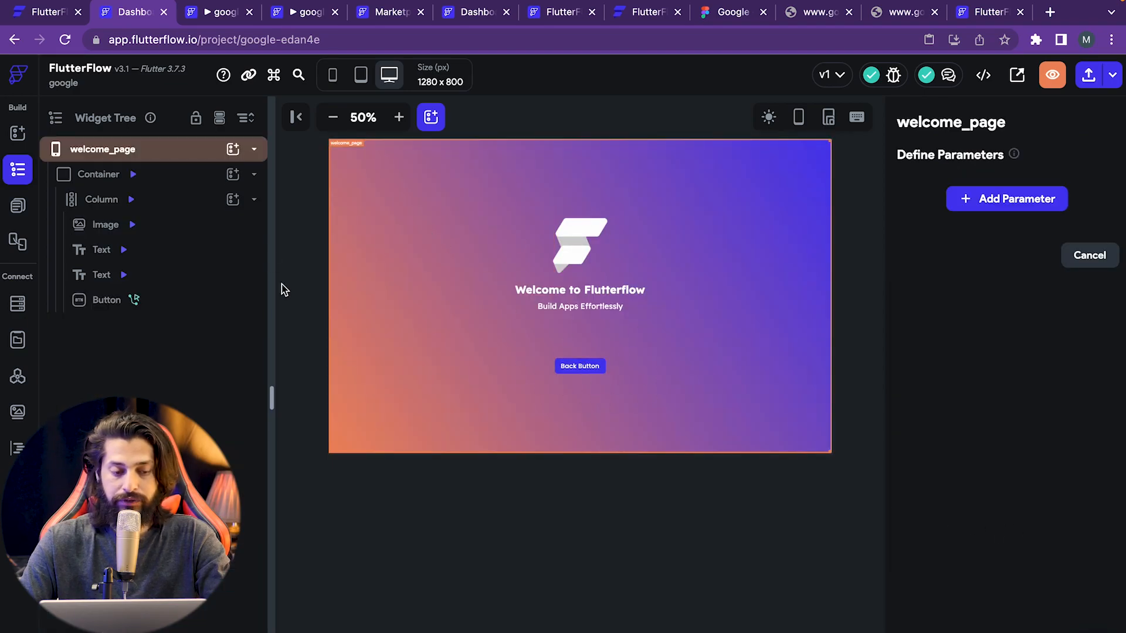
click(26, 141)
click(17, 171)
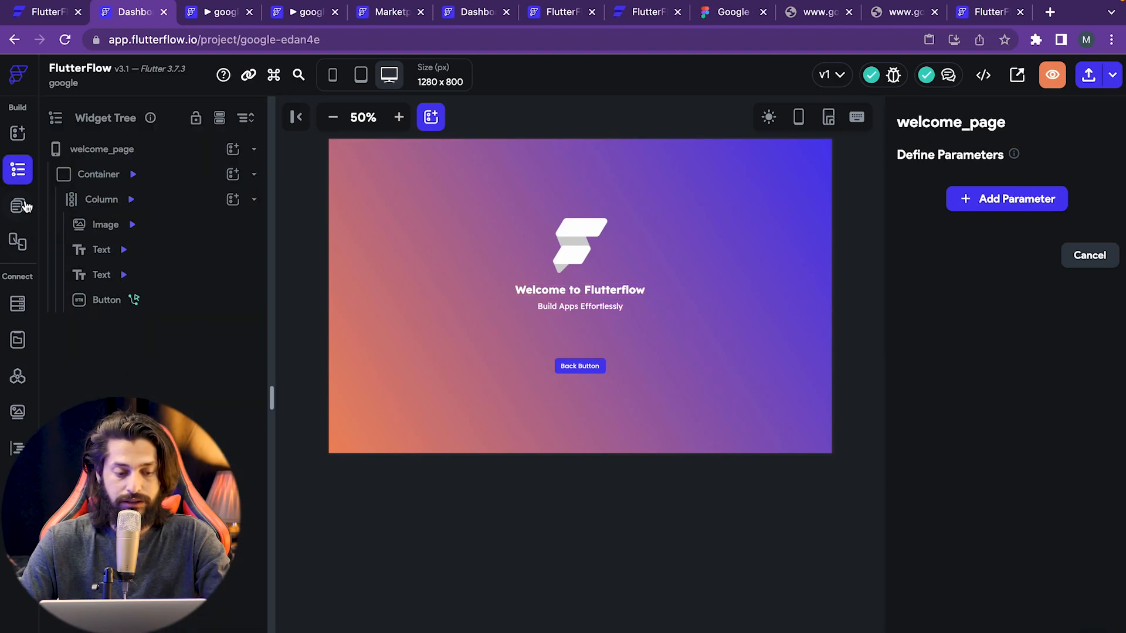
click(100, 298)
click(18, 208)
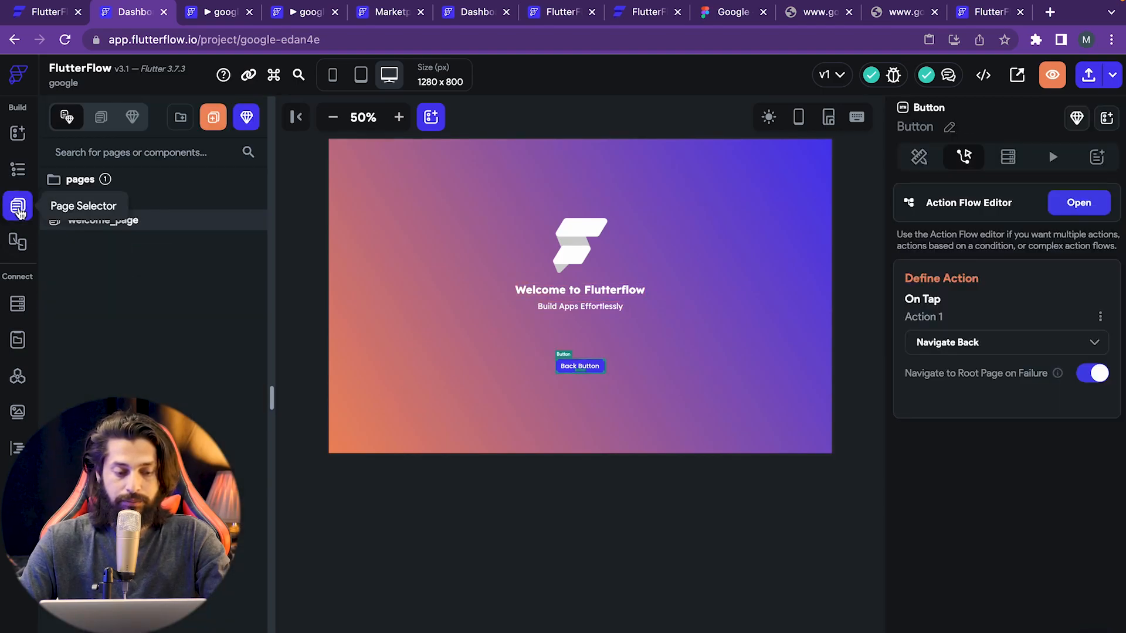
click(100, 199)
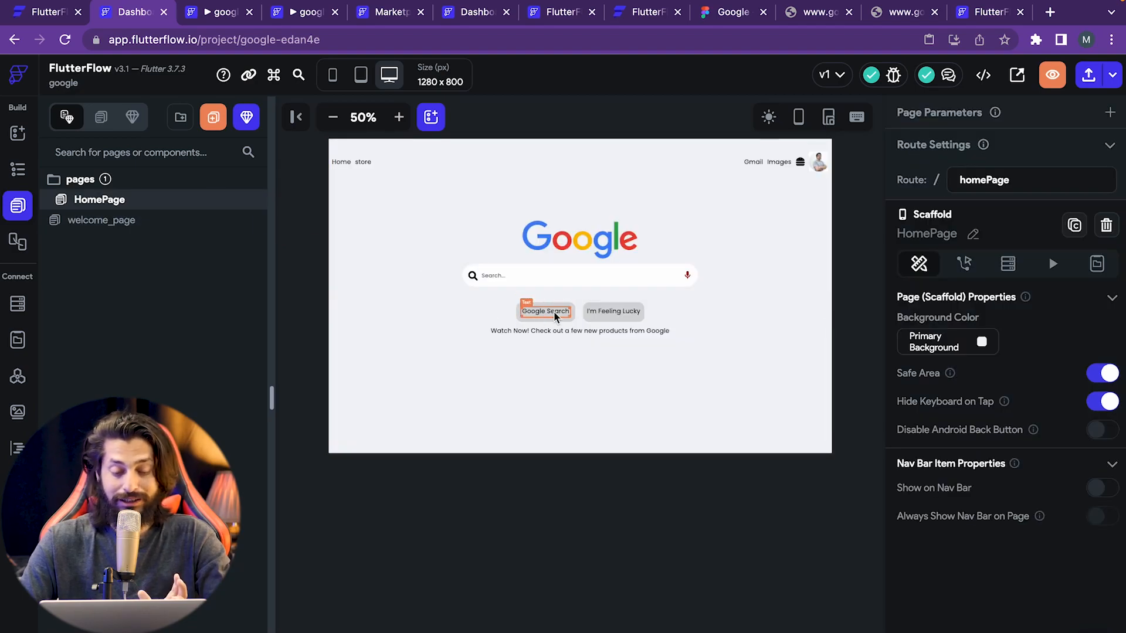
- Reselect the Google Search container and open welcome_page's parameter definitions
click(532, 318)
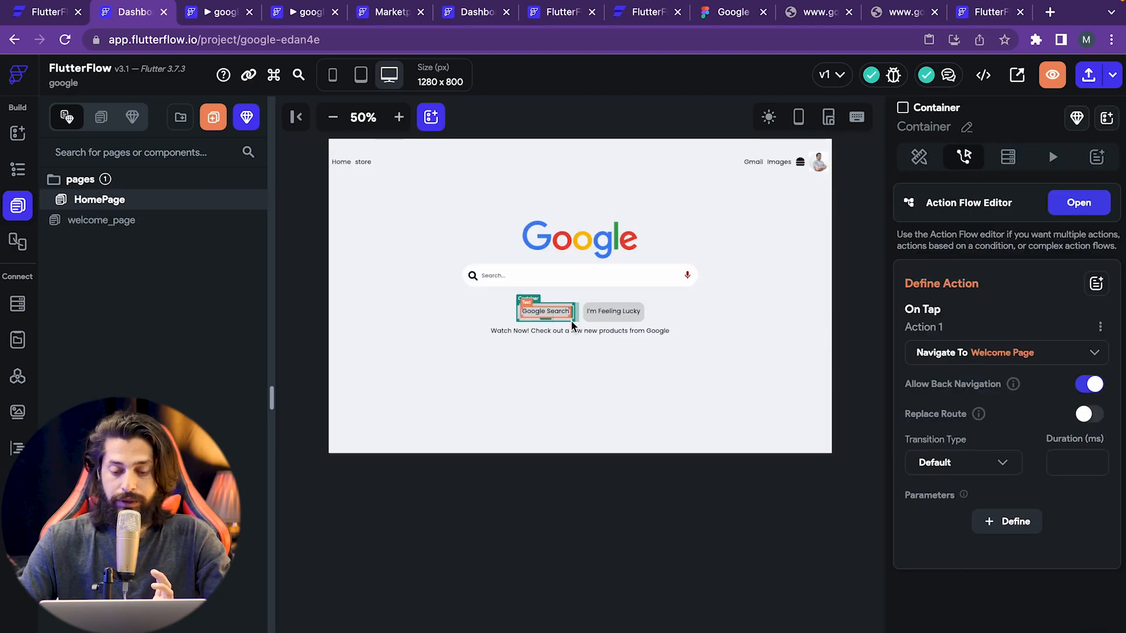
click(1017, 530)
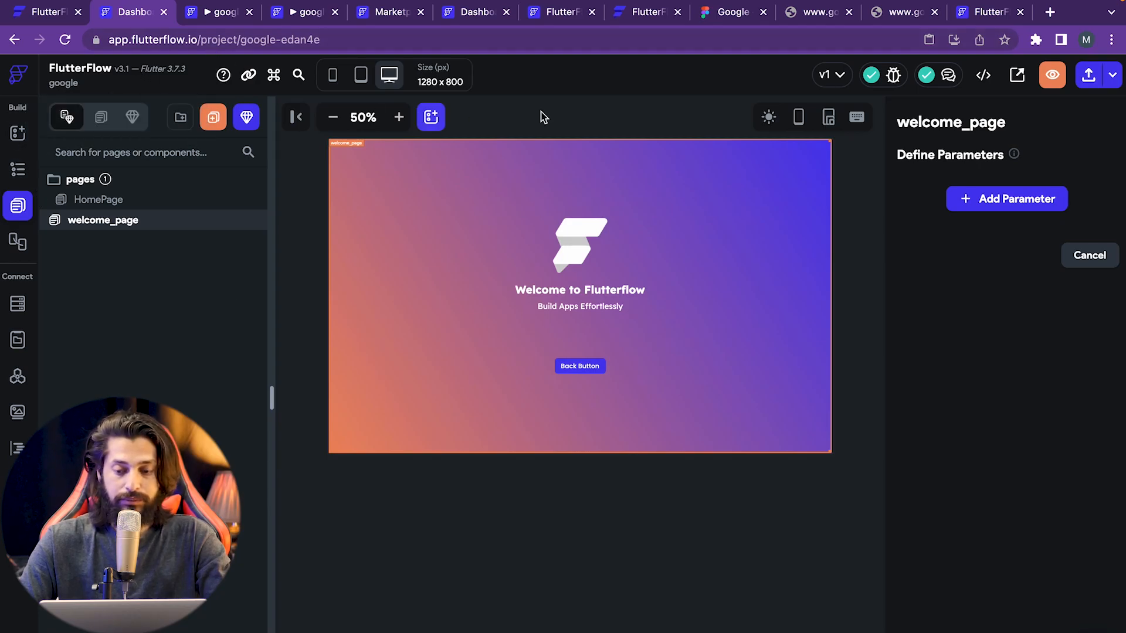
click(1111, 78)
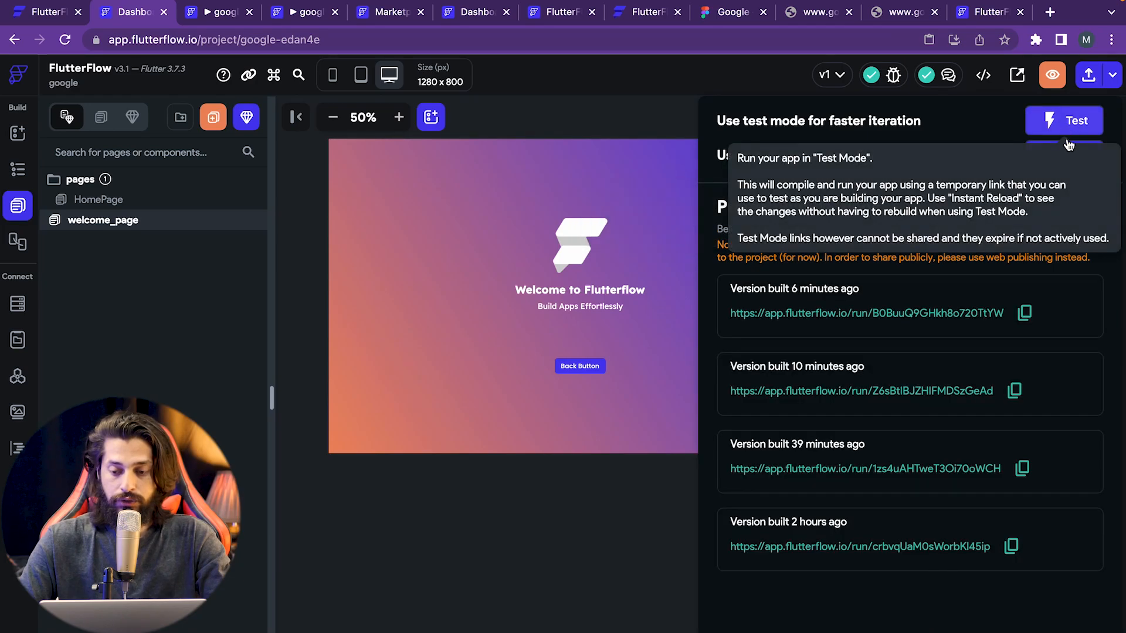
- Launch the app in run mode and preview it at Macbook Pro 14" size
click(1042, 143)
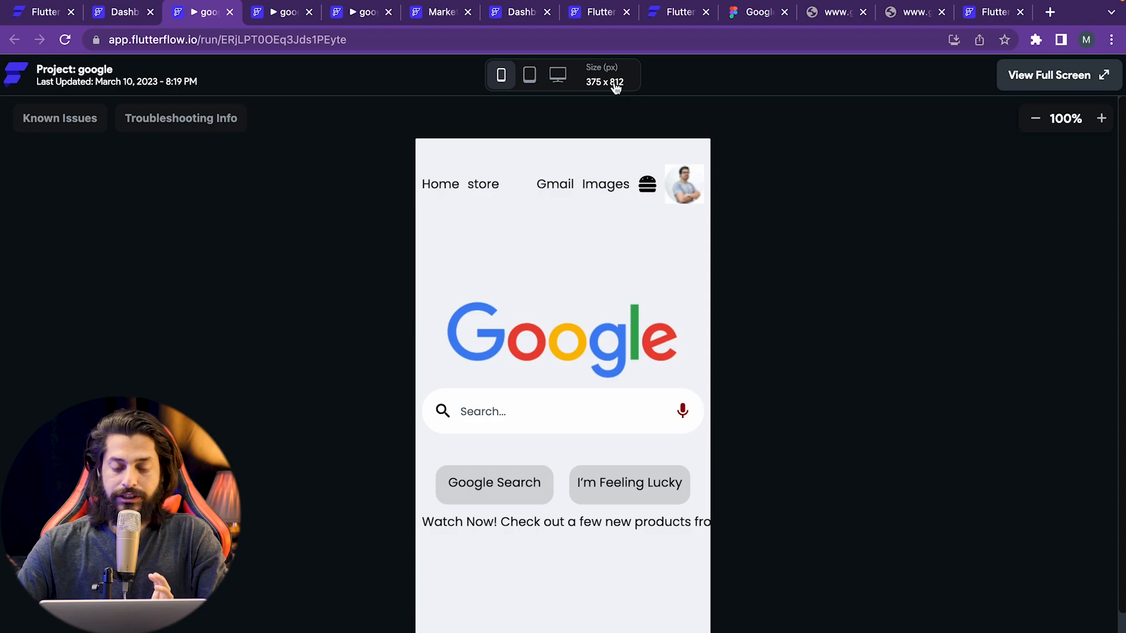
click(557, 77)
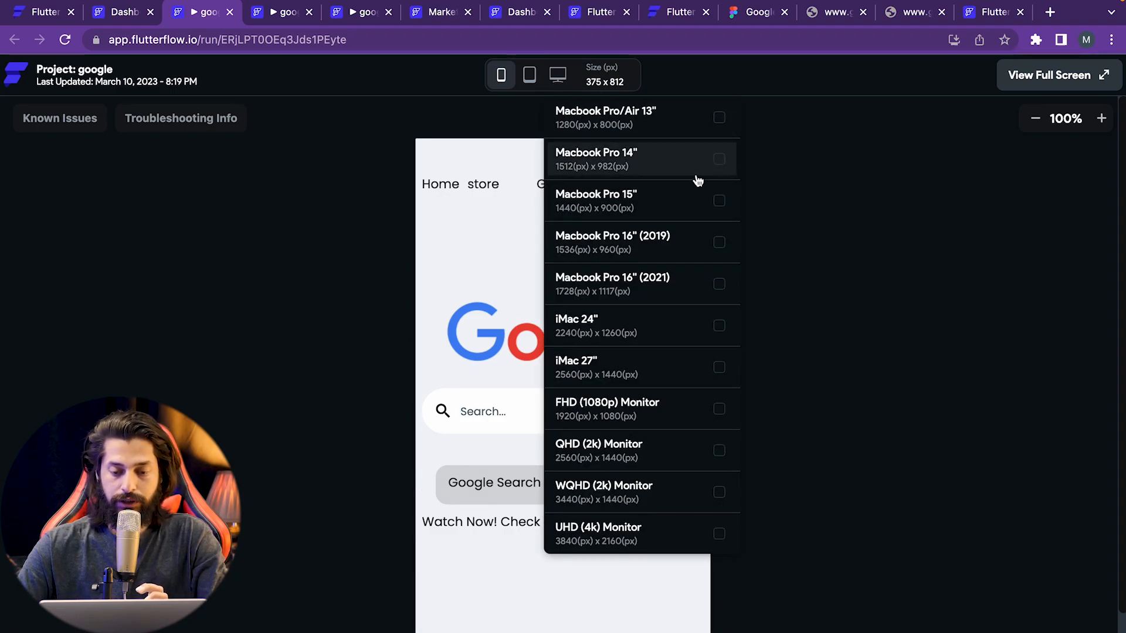
click(723, 159)
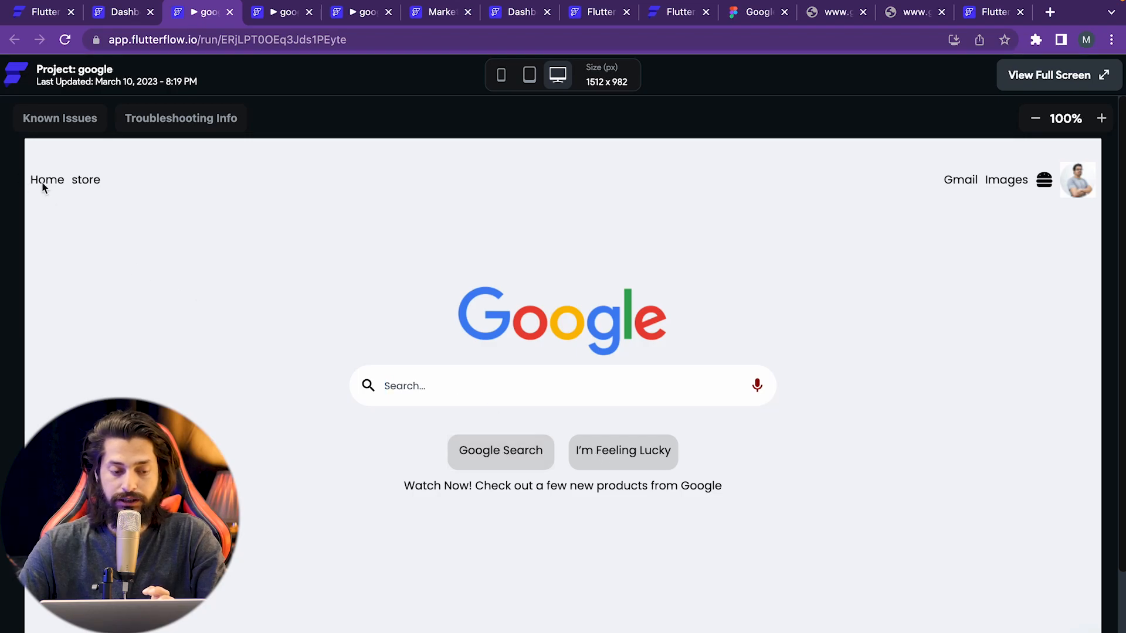
- Test twice that Google Search opens the welcome page and Back returns home
click(501, 453)
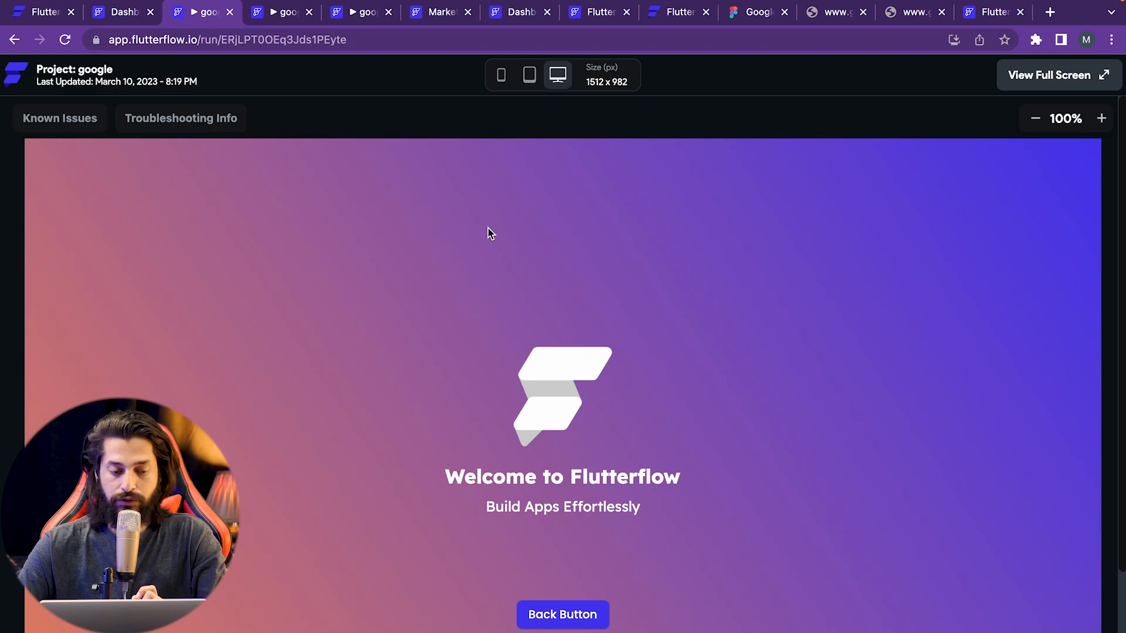
click(565, 618)
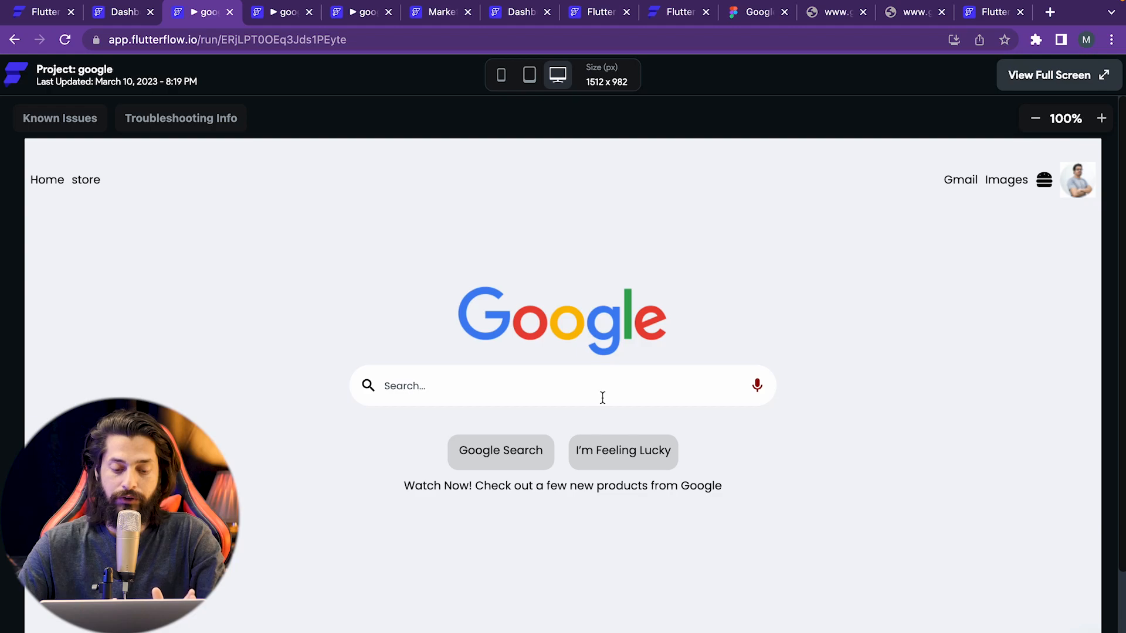
click(513, 454)
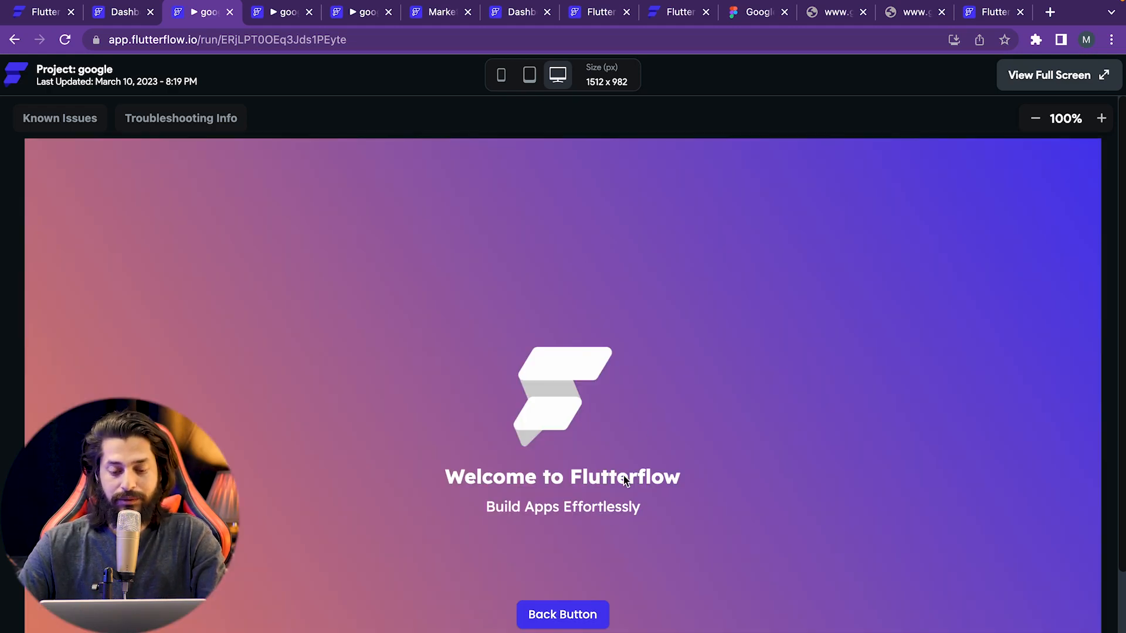
click(572, 613)
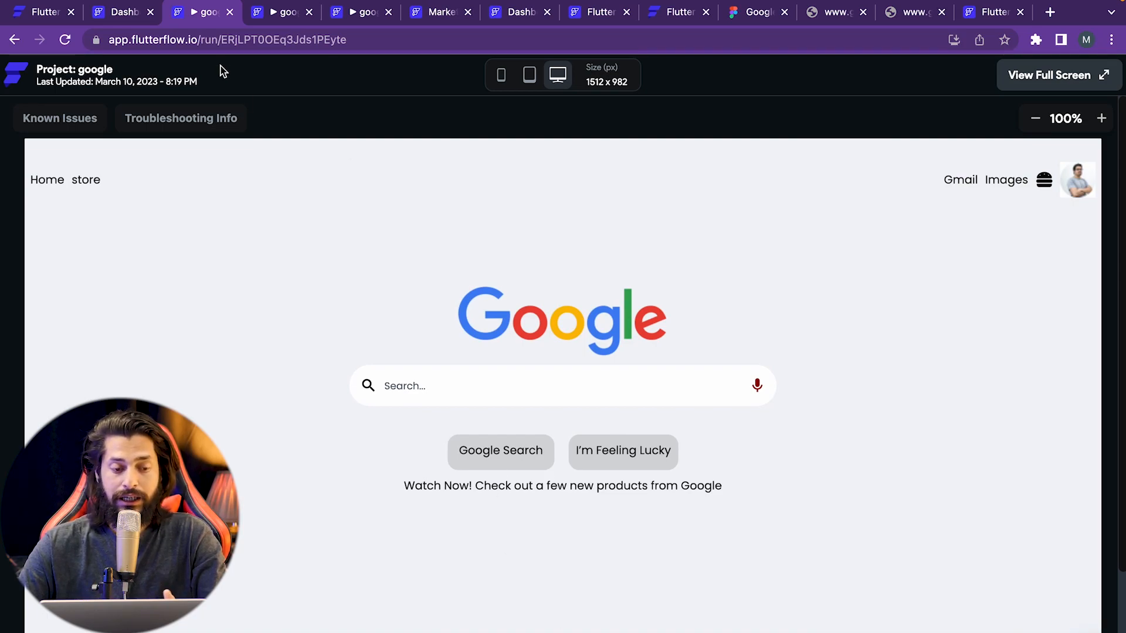
click(126, 18)
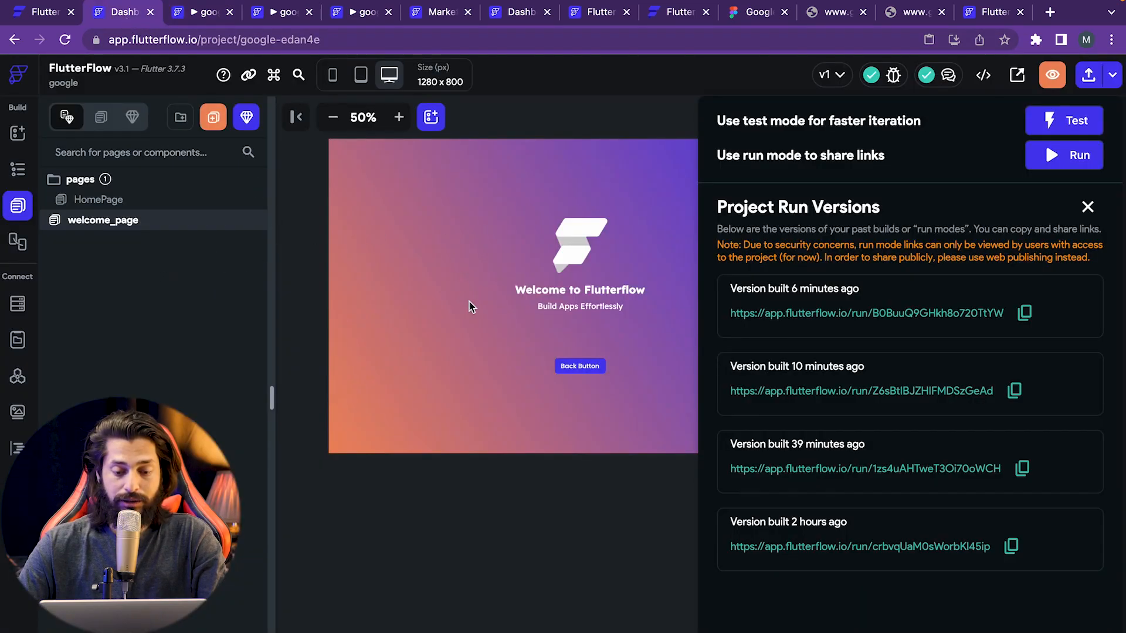
- Close run versions, check the Storyboard's HomePage-to-welcome_page link, and reopen HomePage
click(483, 503)
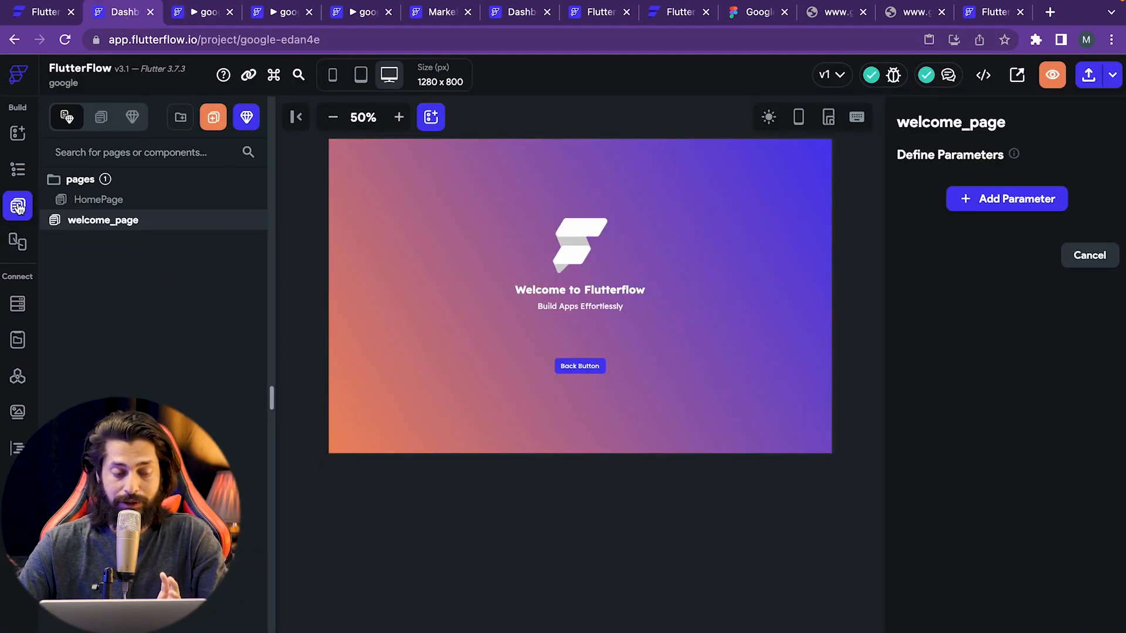
click(27, 253)
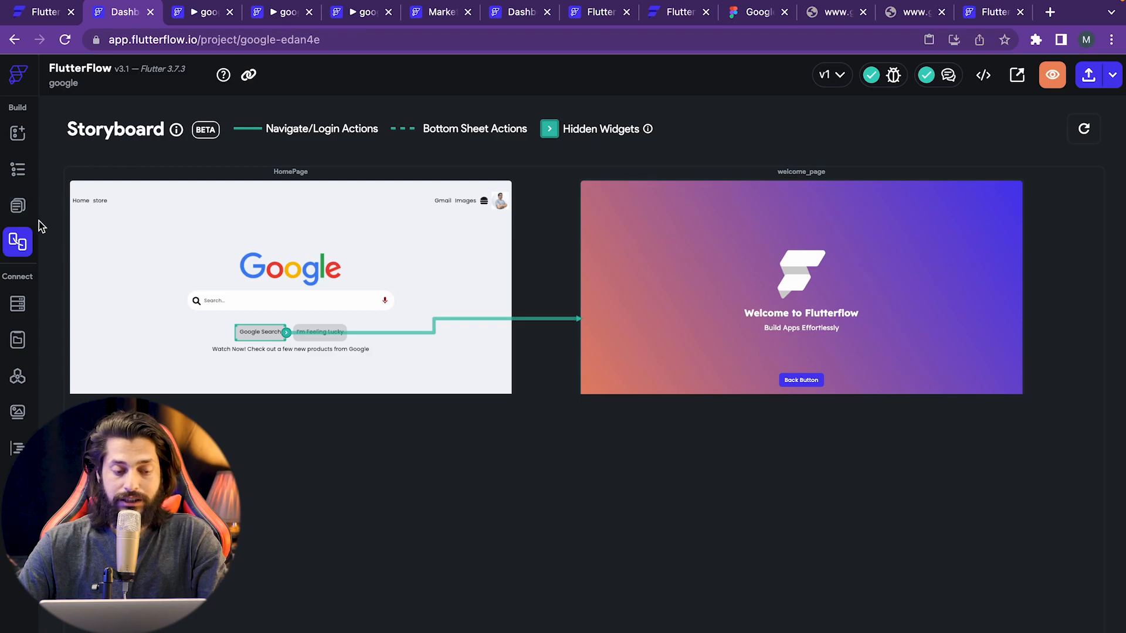
click(18, 207)
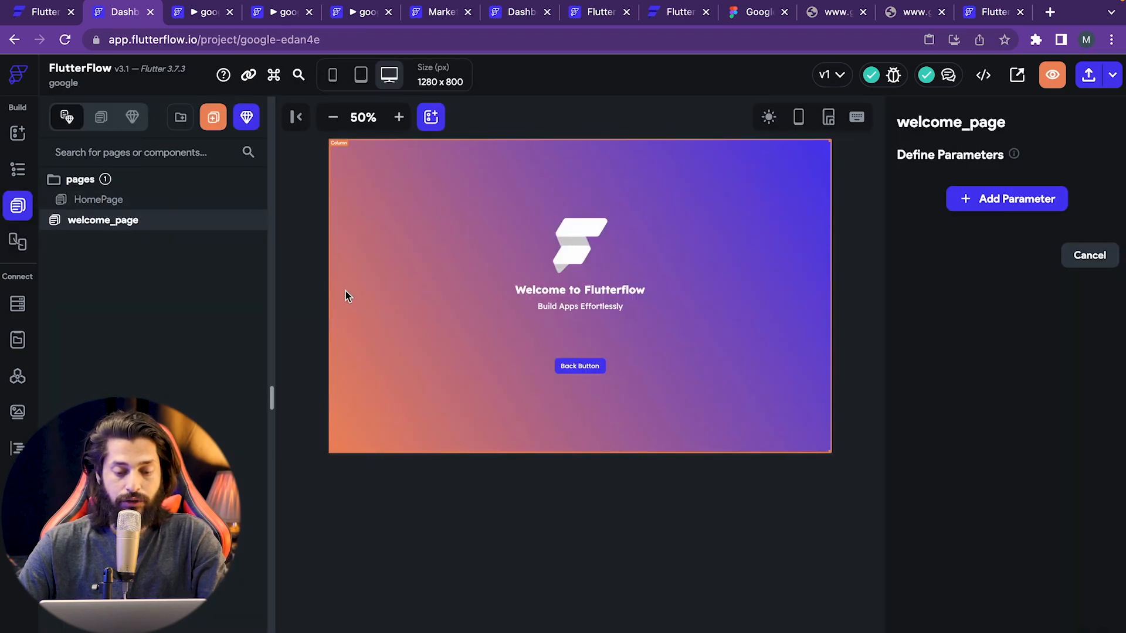
click(223, 199)
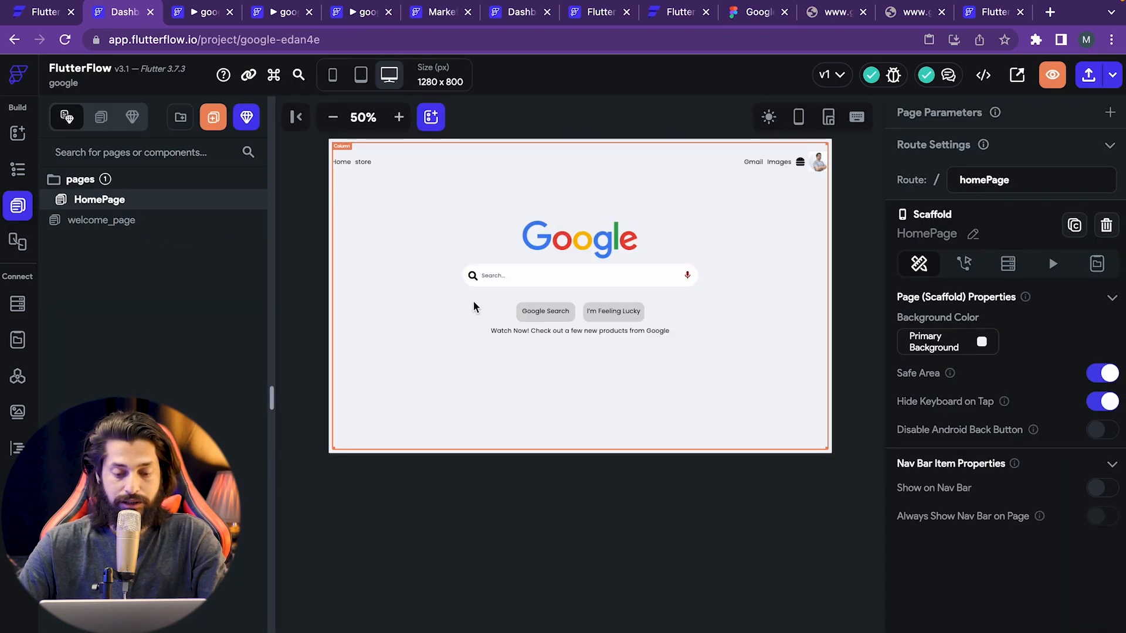
- Give the I'm Feeling Lucky container a Navigate To Welcome Page tap action, then define parameters
click(625, 315)
click(645, 320)
click(643, 318)
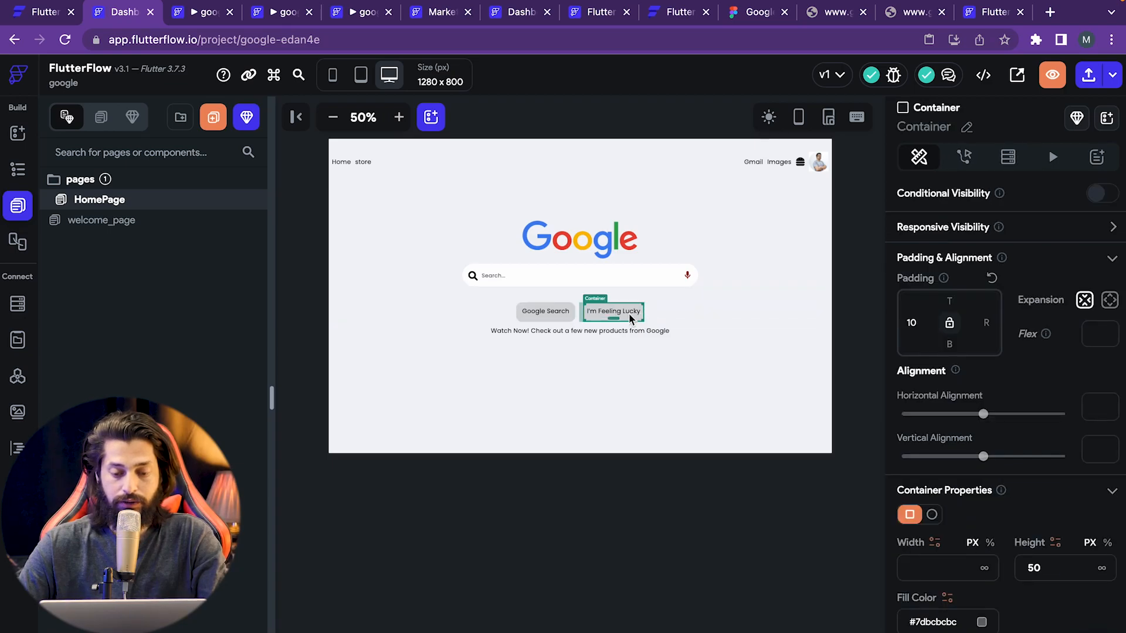
click(964, 158)
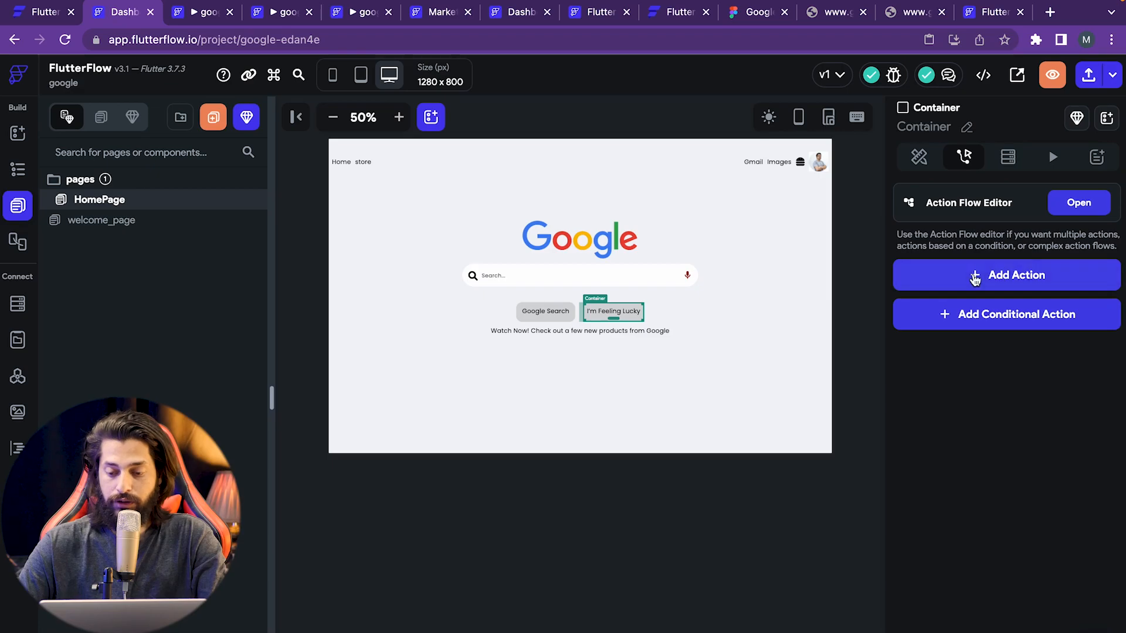
click(1028, 280)
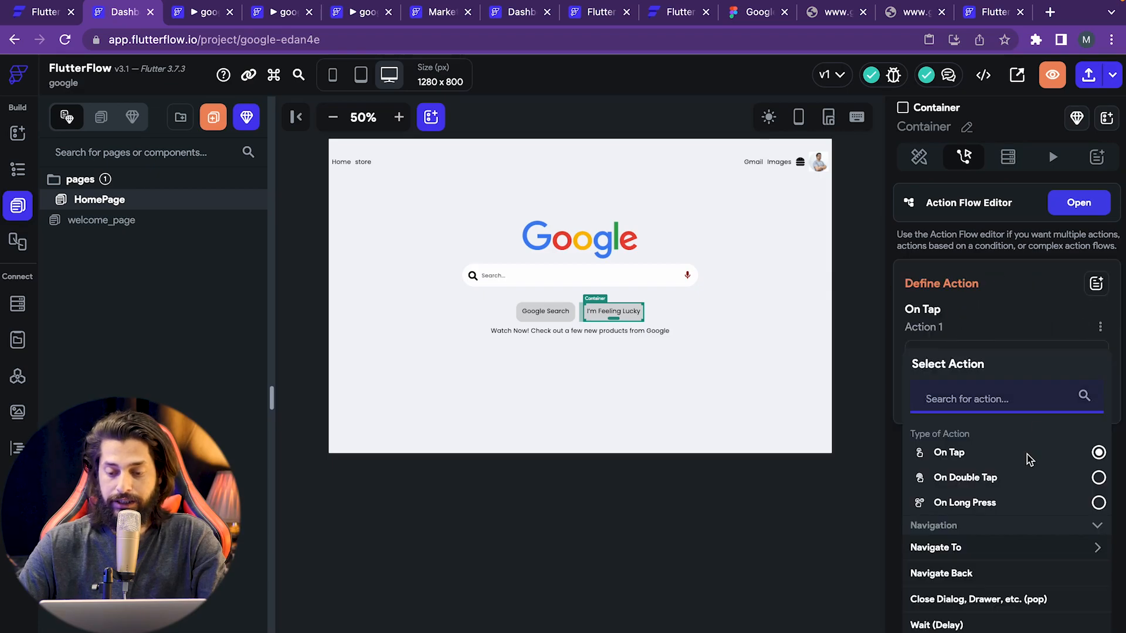
scroll(1028, 460, down, 3)
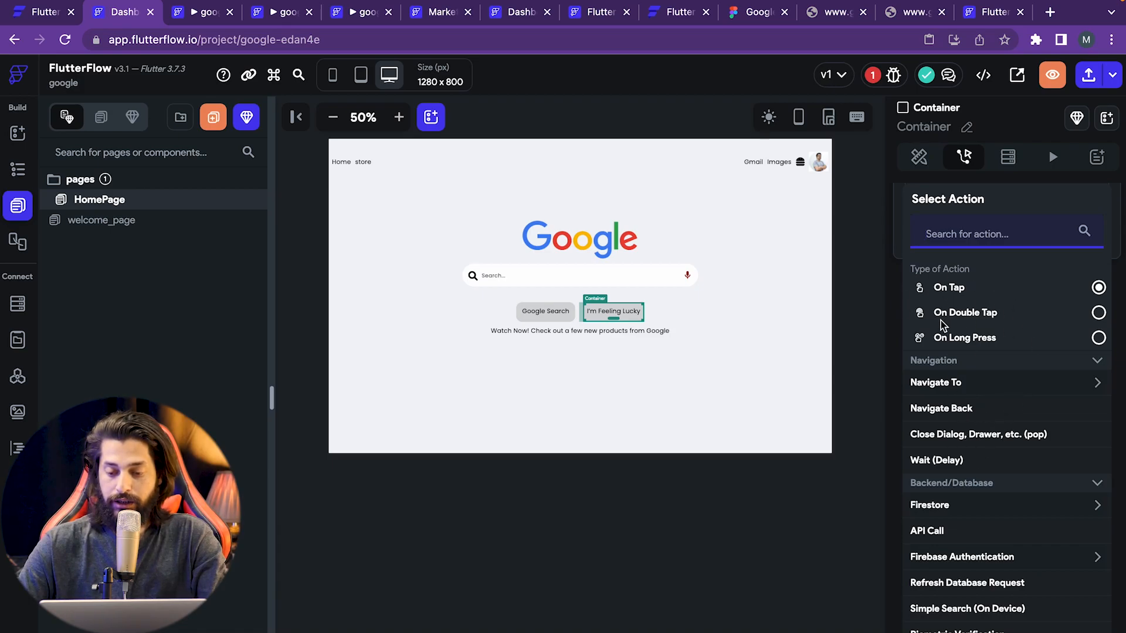
click(951, 392)
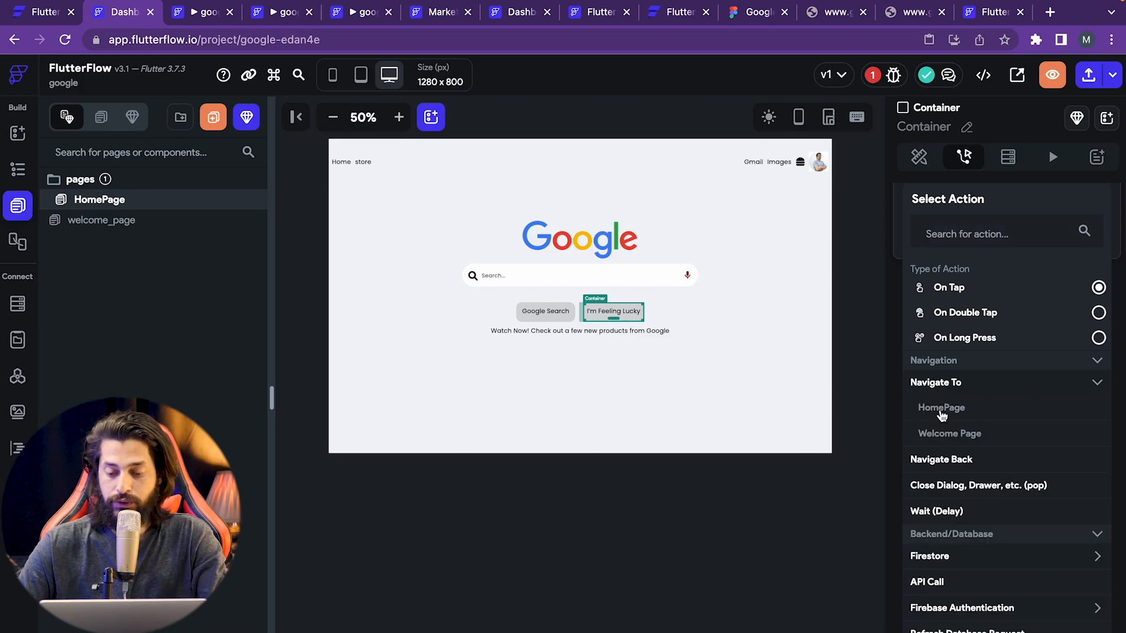
click(960, 437)
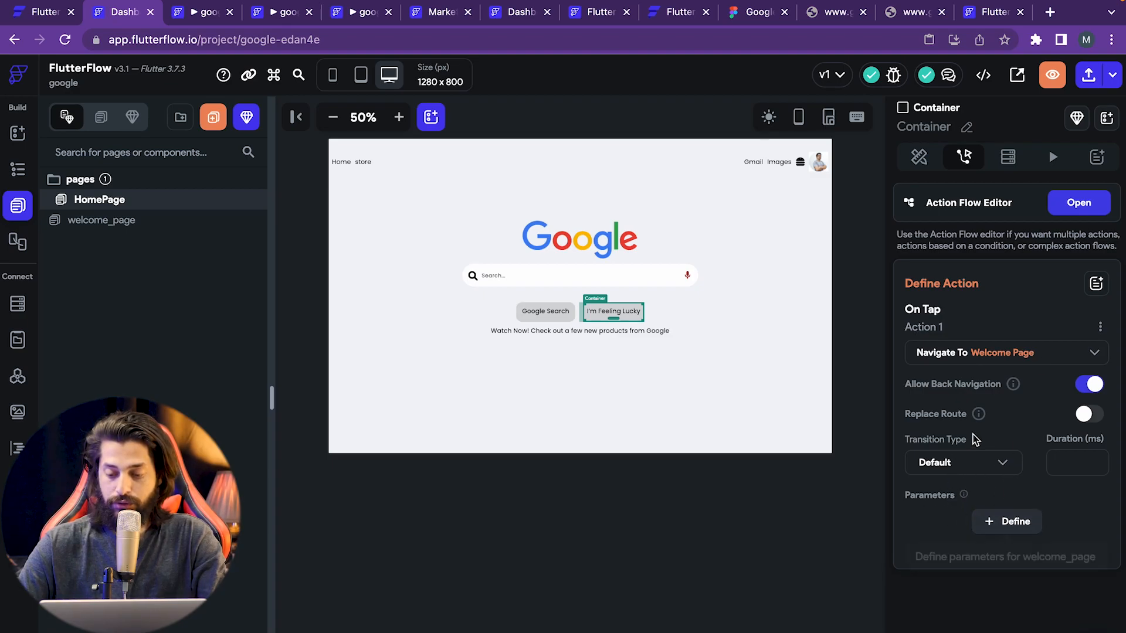
click(1011, 521)
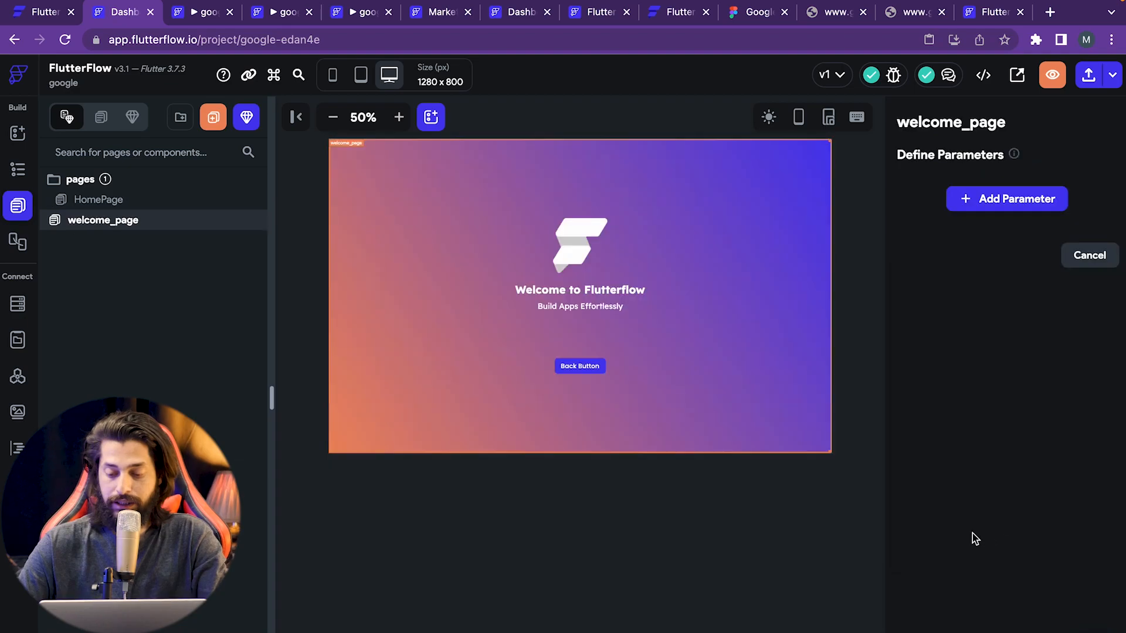
- Add a welcome_page parameter named 'value'
click(1008, 202)
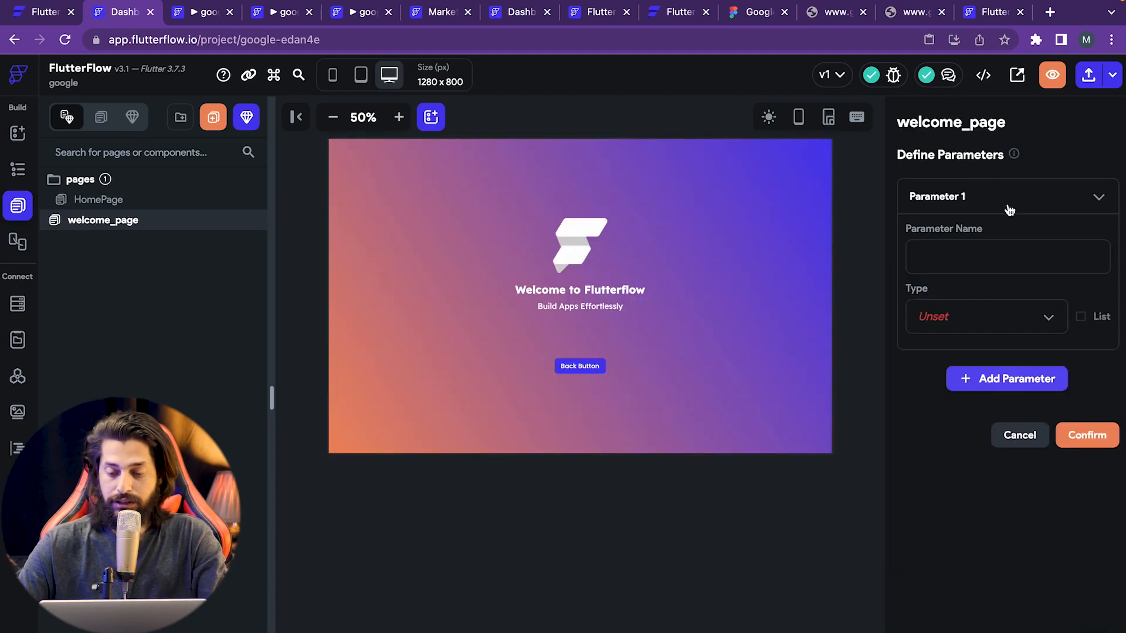
click(979, 267)
text(value)
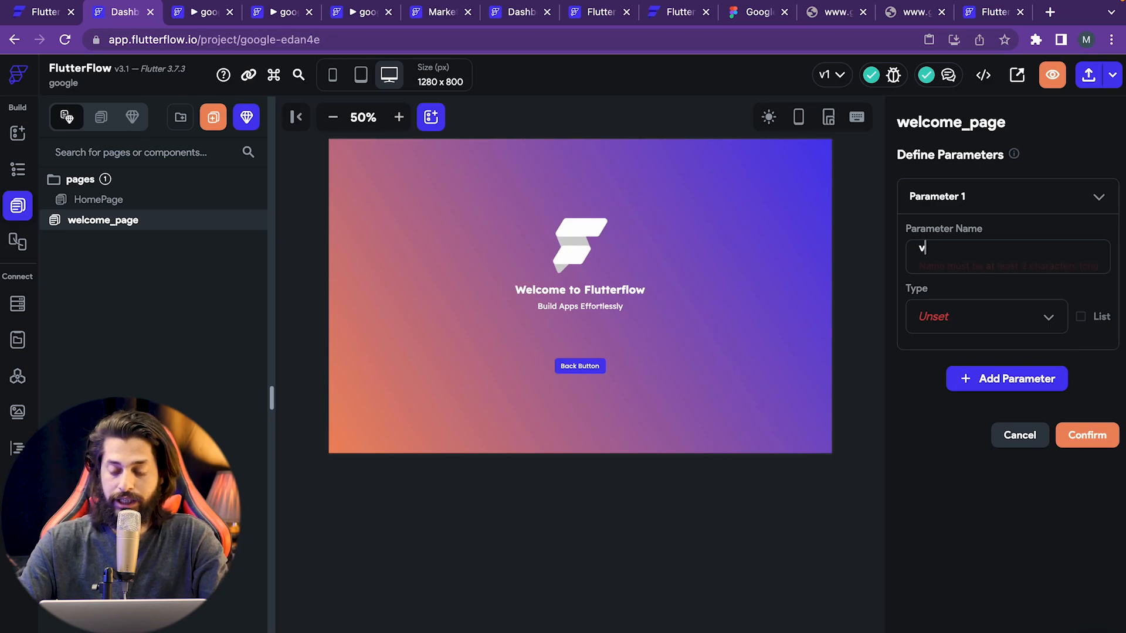
- Make the value parameter a String with default 'test' and confirm it
click(988, 324)
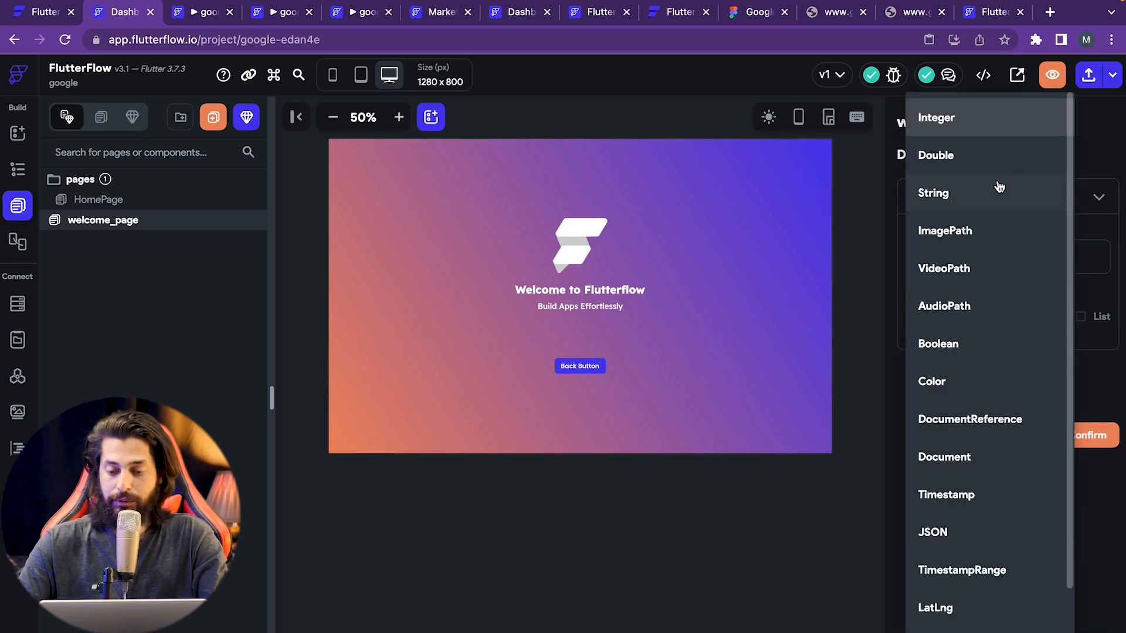
click(1102, 234)
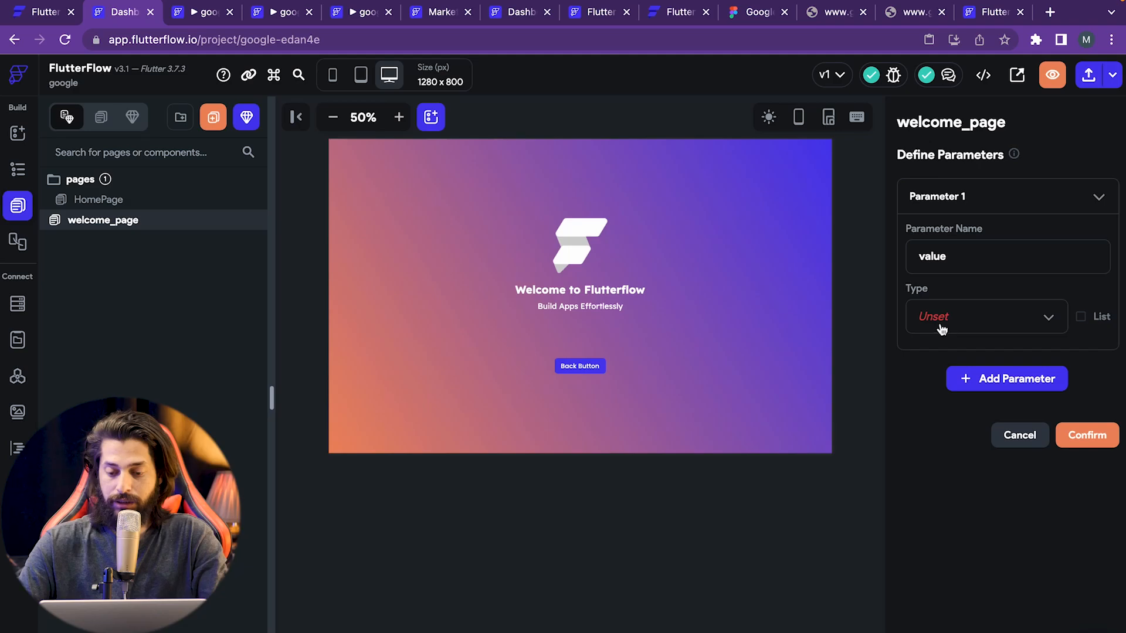
click(943, 325)
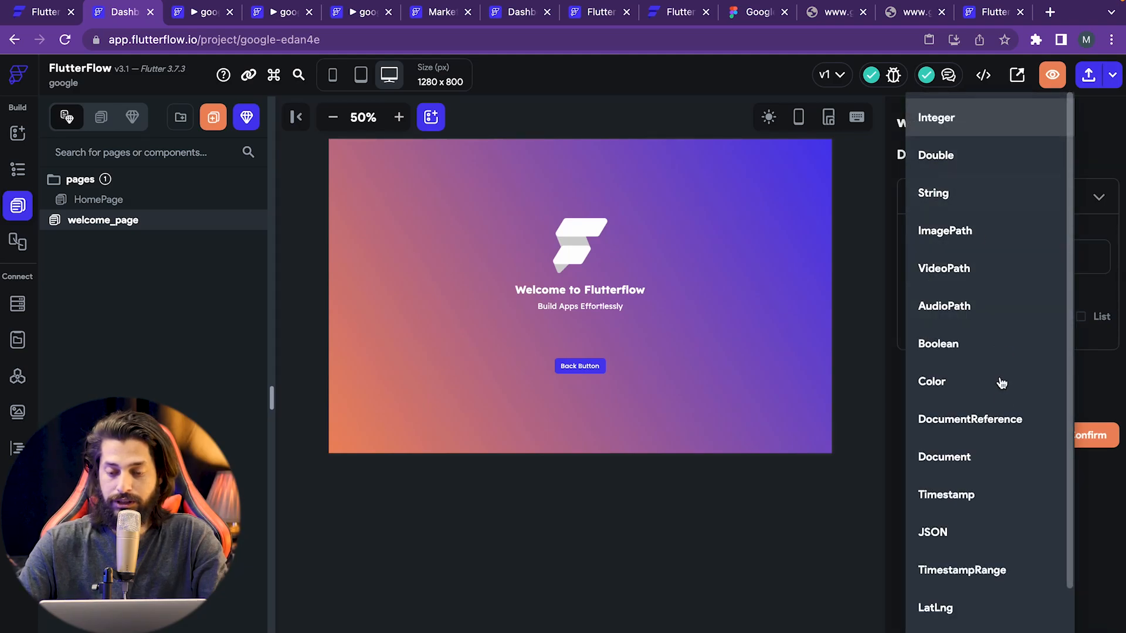
scroll(1004, 462, down, 1)
scroll(1004, 462, down, 1)
scroll(1004, 462, up, 2)
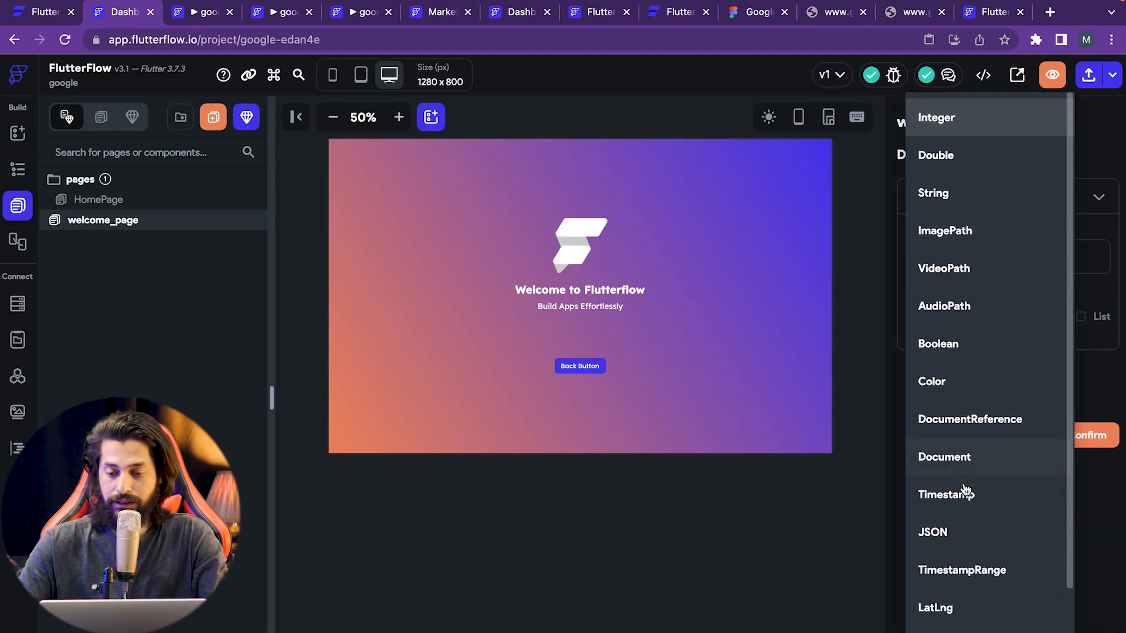
scroll(965, 486, down, 2)
scroll(957, 226, up, 2)
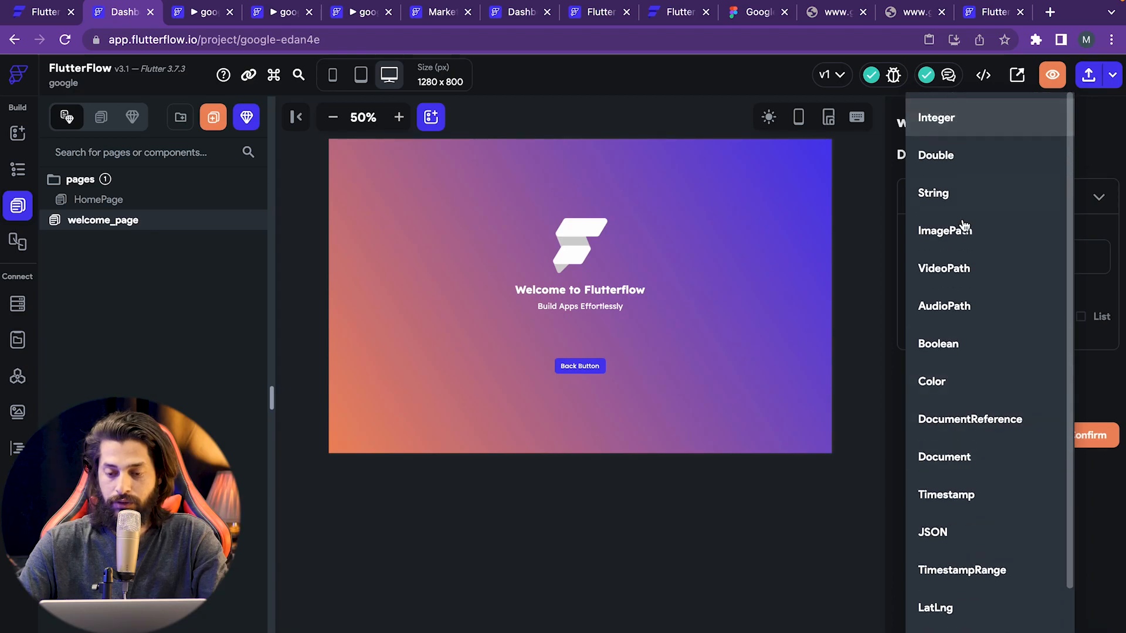
scroll(932, 585, down, 2)
scroll(965, 494, up, 2)
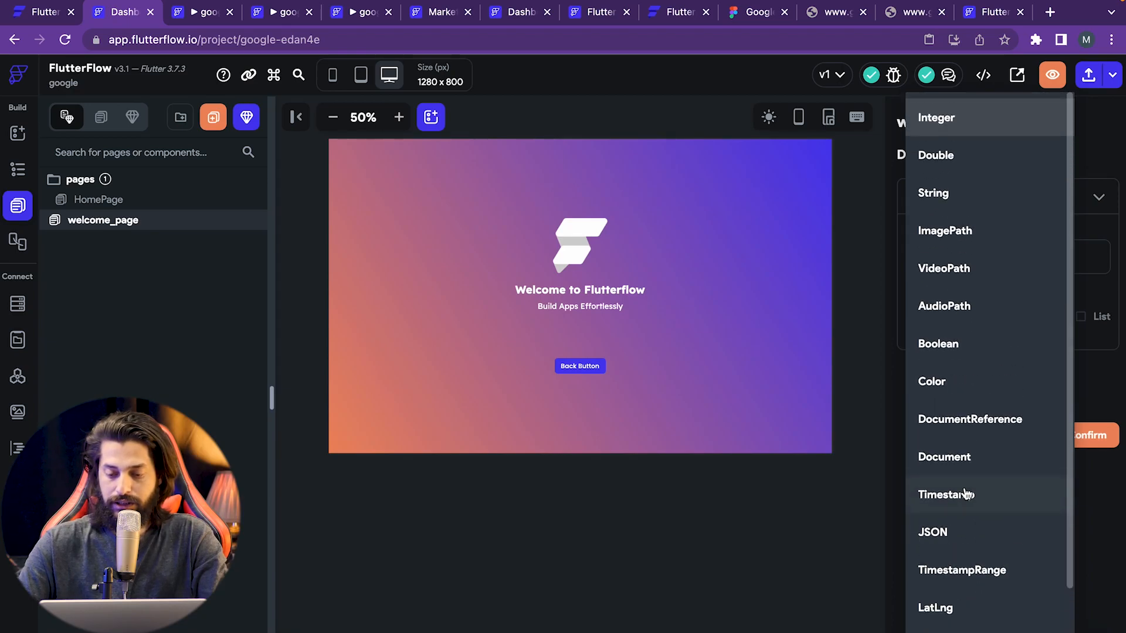
click(935, 192)
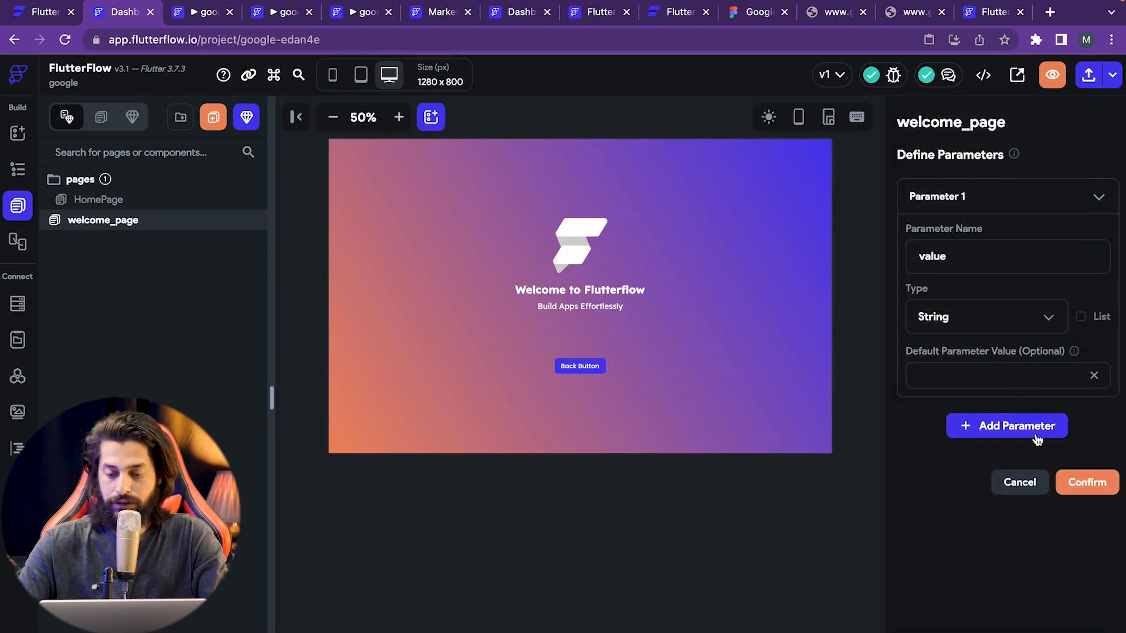
click(993, 377)
text(test)
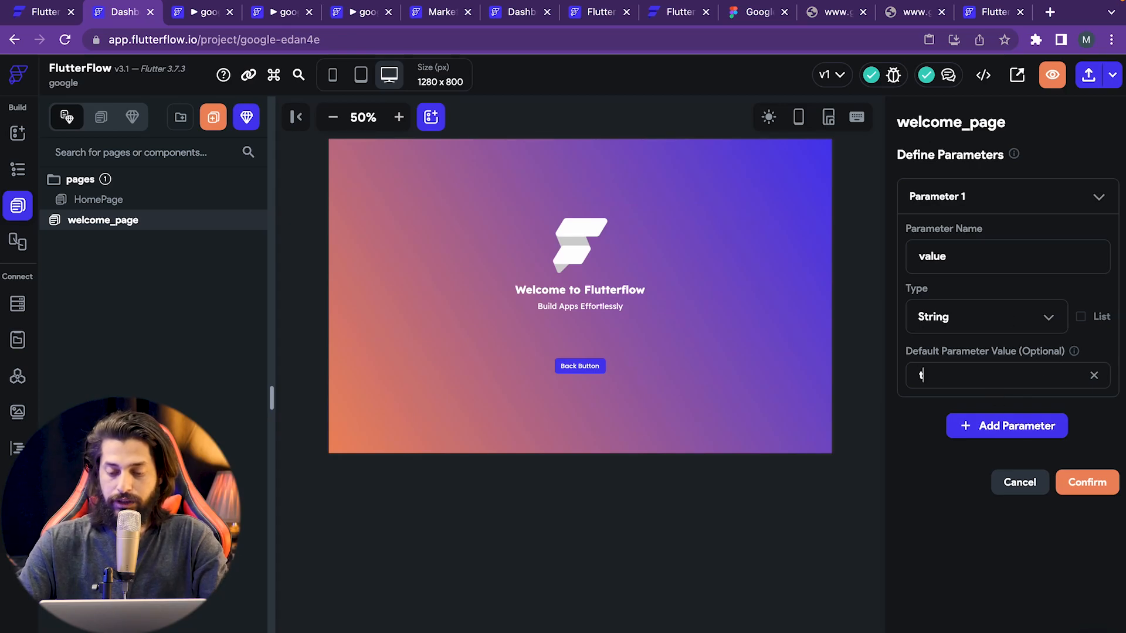
click(1083, 492)
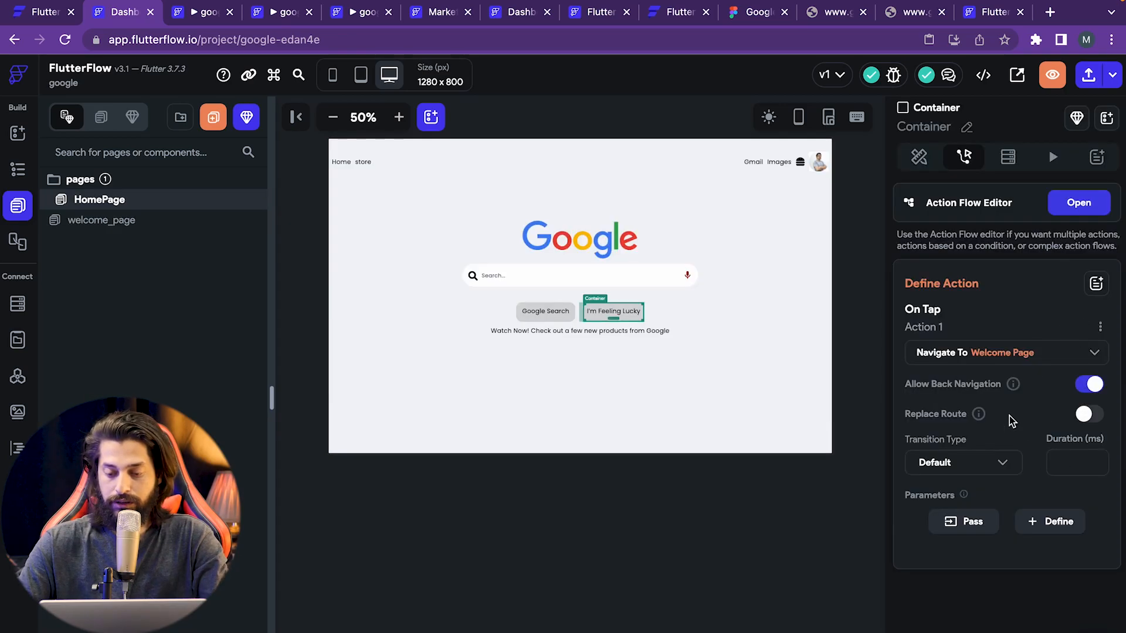
- Pass 'flutter flow' as the value parameter to Welcome Page
click(974, 528)
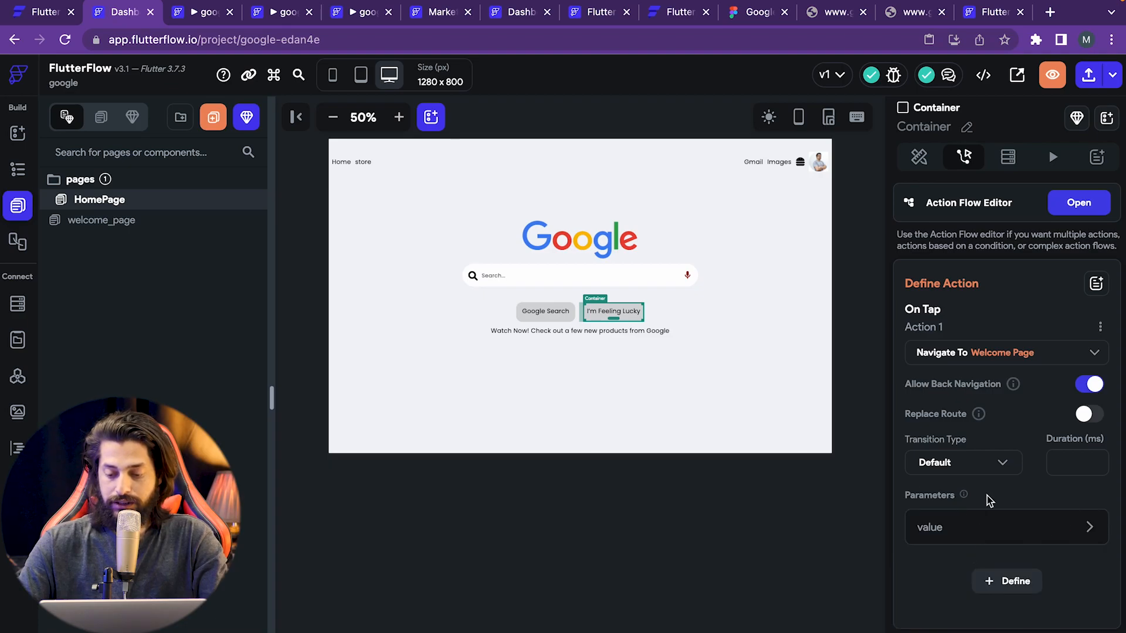
click(976, 535)
scroll(956, 557, down, 3)
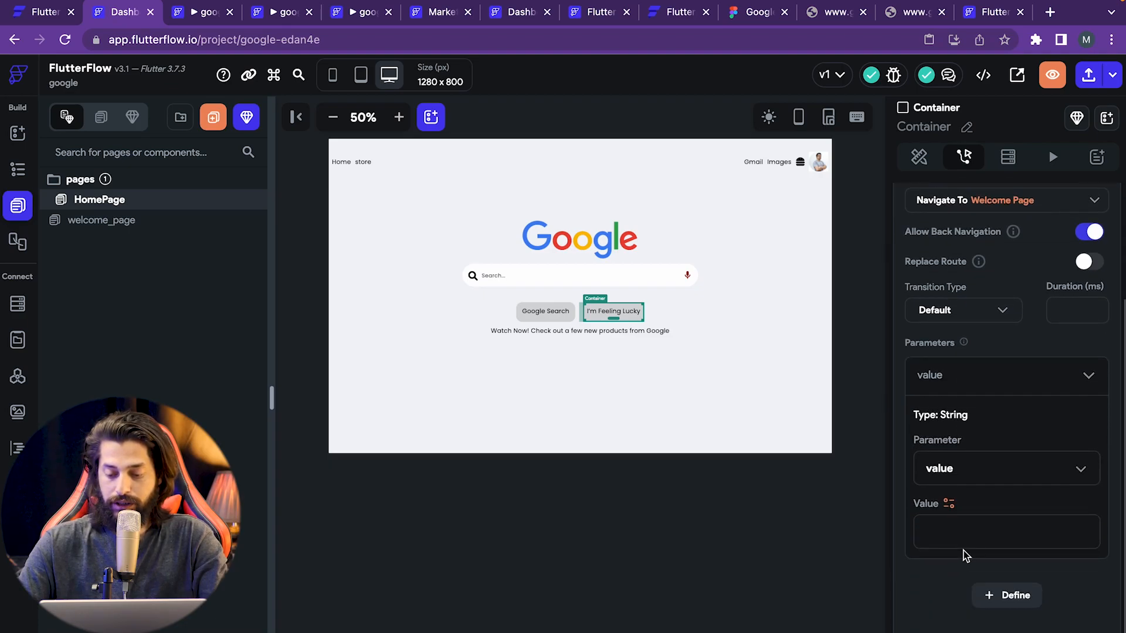
text(flutter flow)
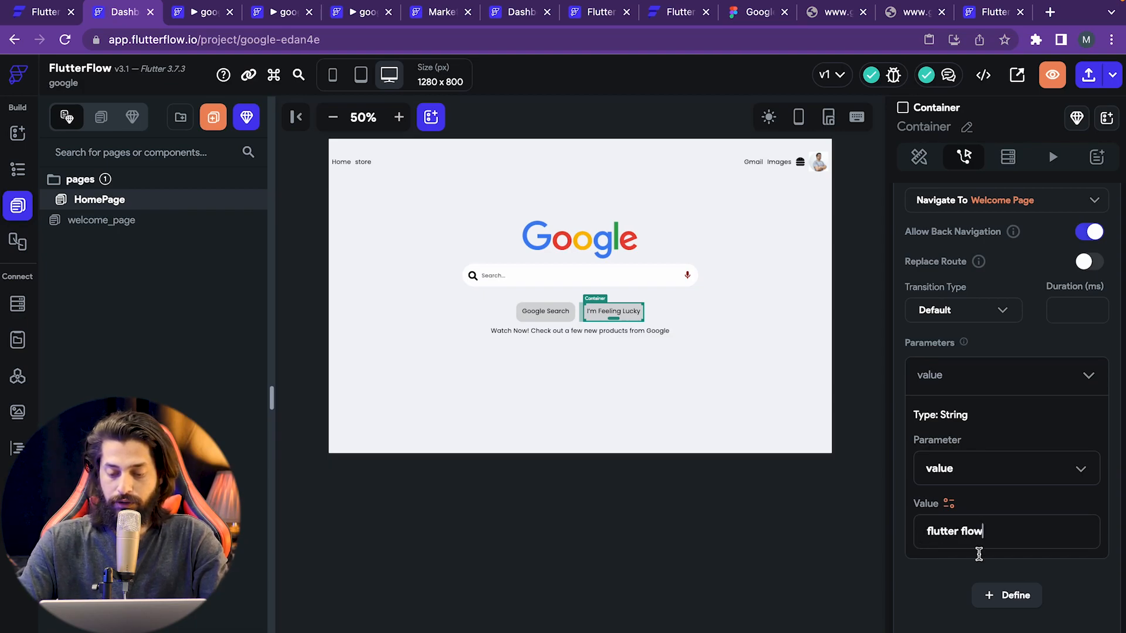
scroll(924, 320, up, 2)
scroll(1006, 527, down, 2)
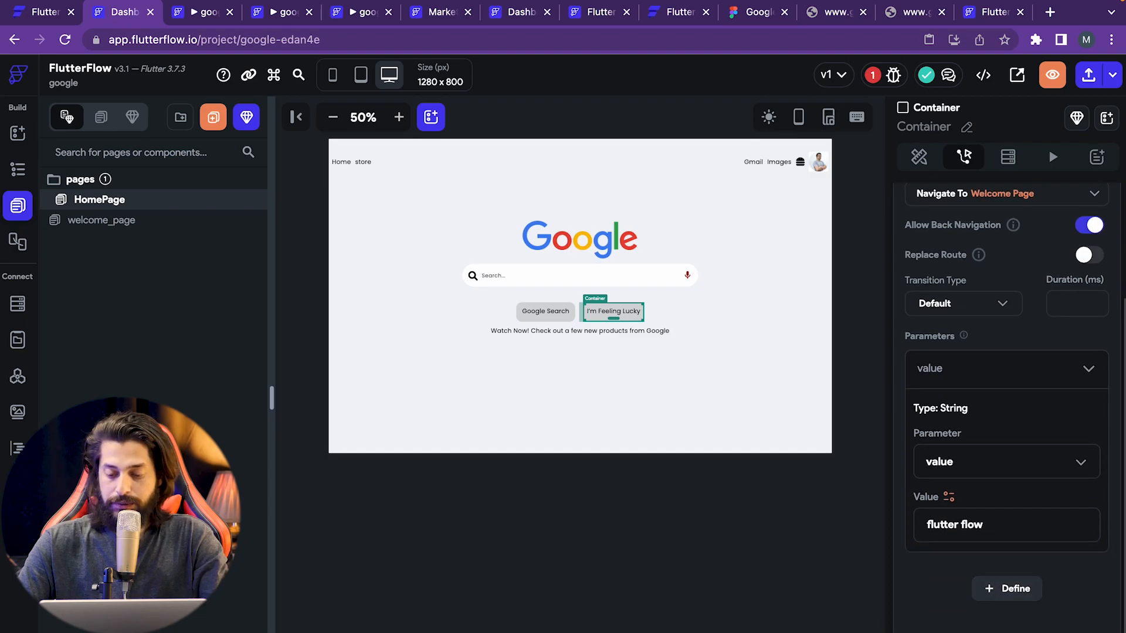
click(1006, 587)
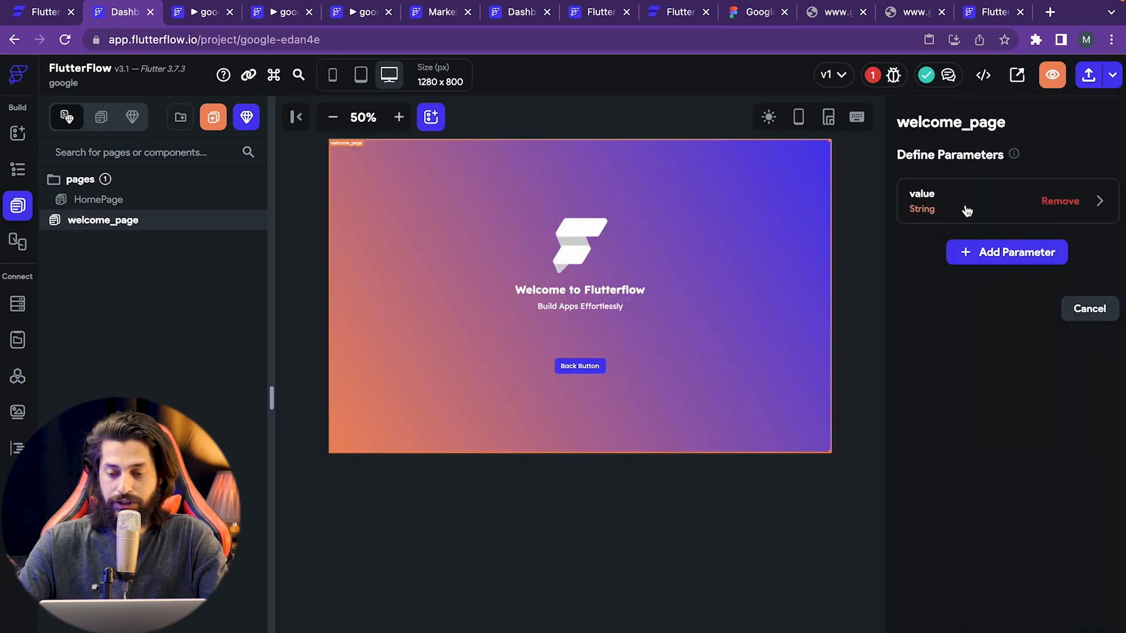
click(1085, 308)
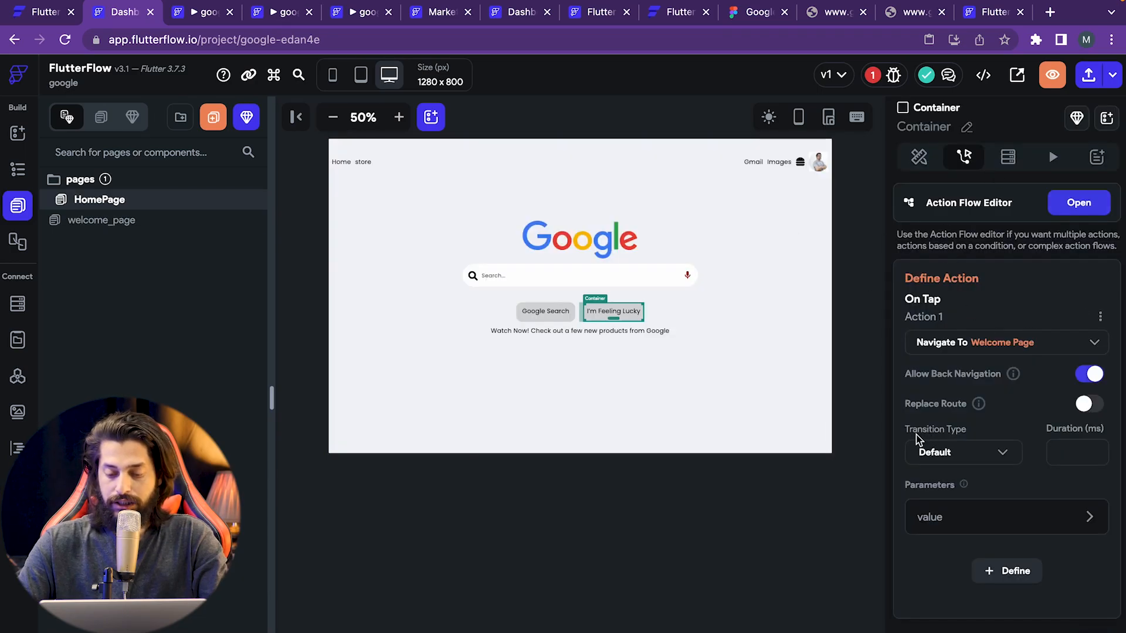
- Set the navigation's transition type to Slide Up
click(970, 457)
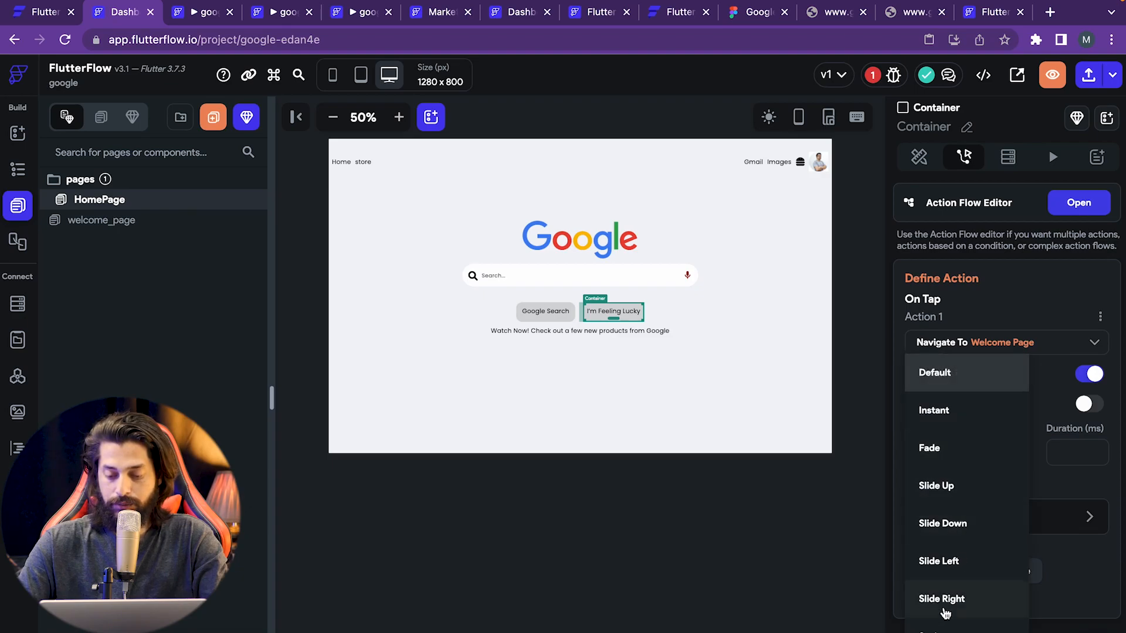
click(963, 486)
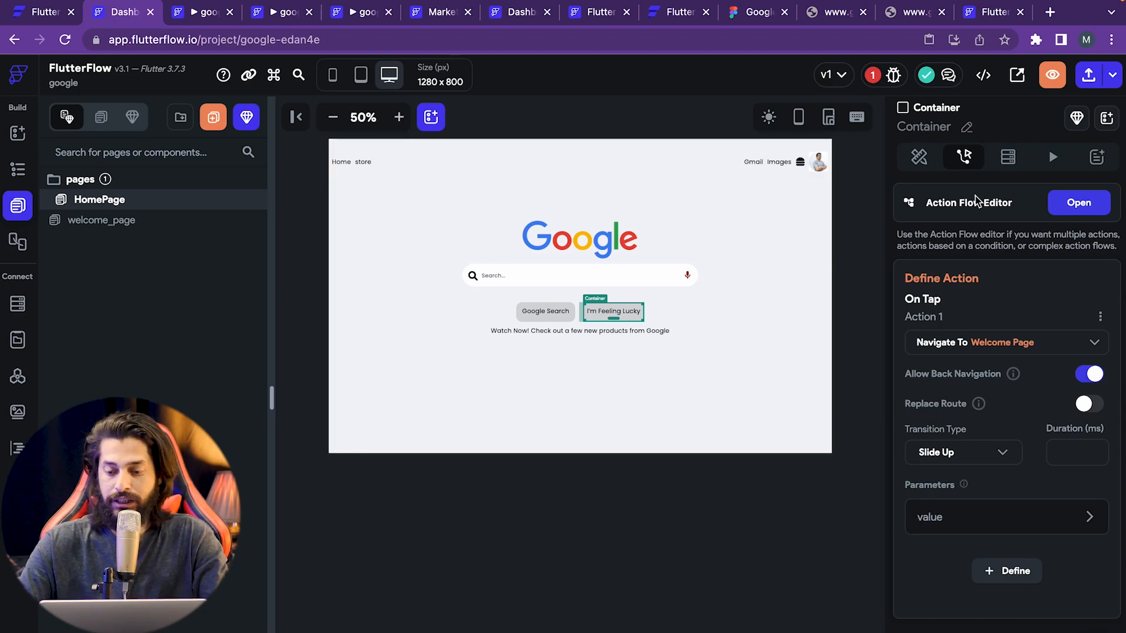
click(893, 75)
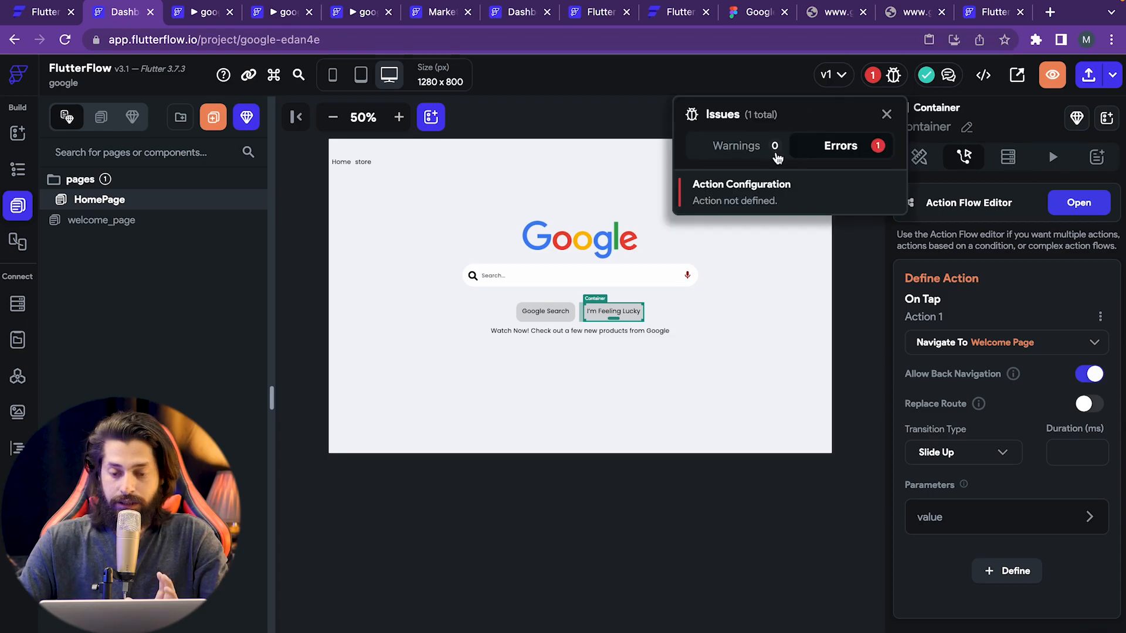
- Delete the undefined action flagged in Issues, close the actions editor, and reselect I'm Feeling Lucky
click(741, 194)
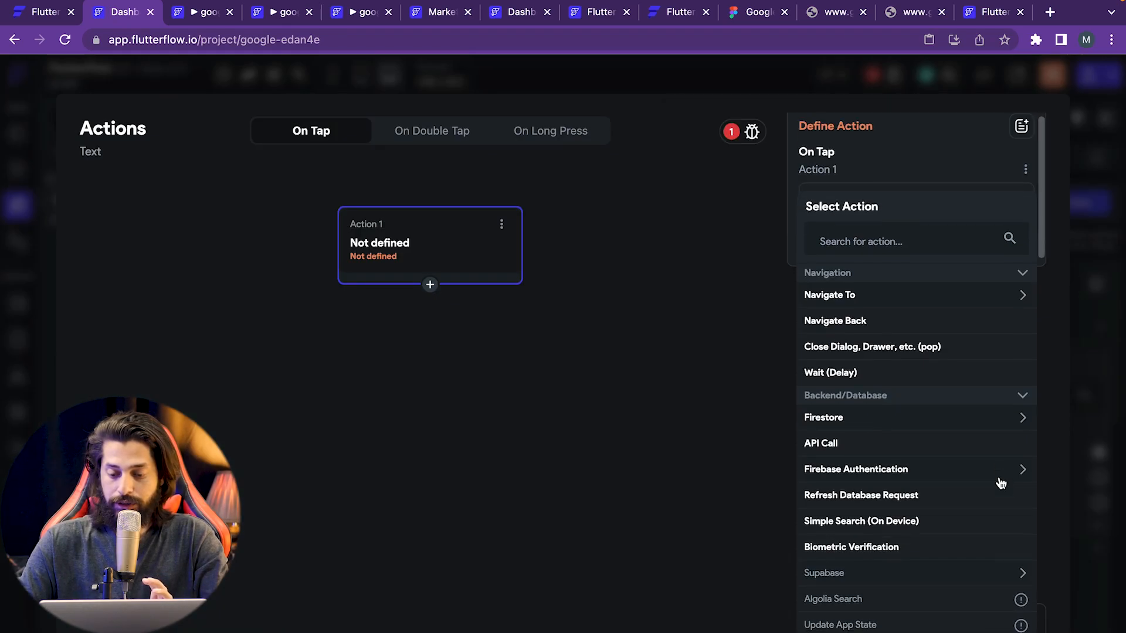
click(501, 225)
click(456, 285)
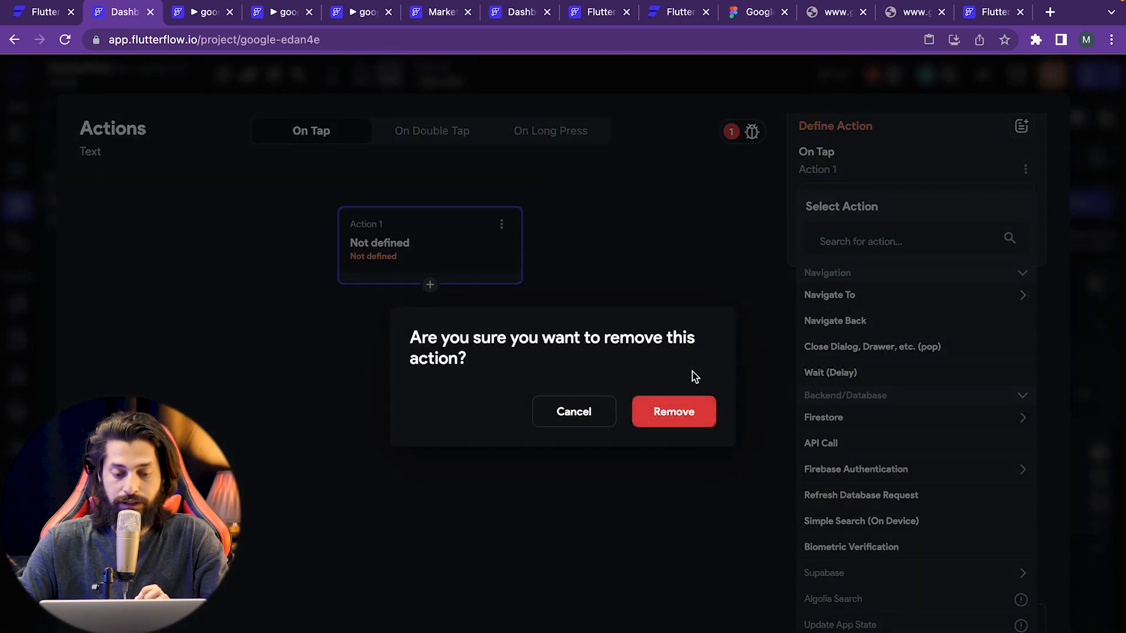
click(691, 410)
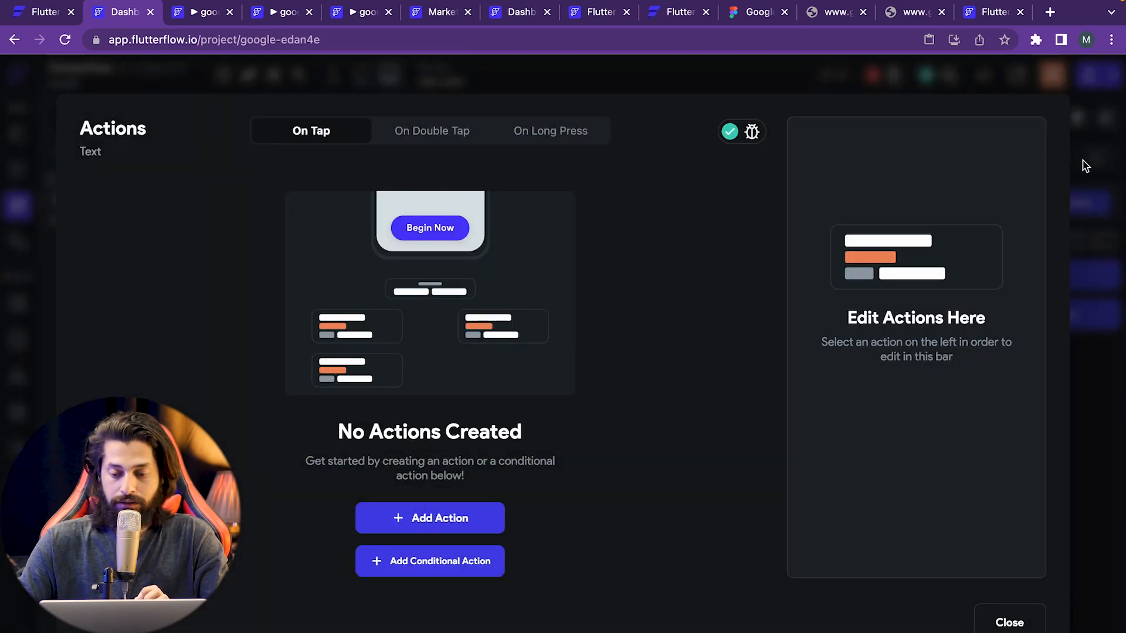
click(1009, 620)
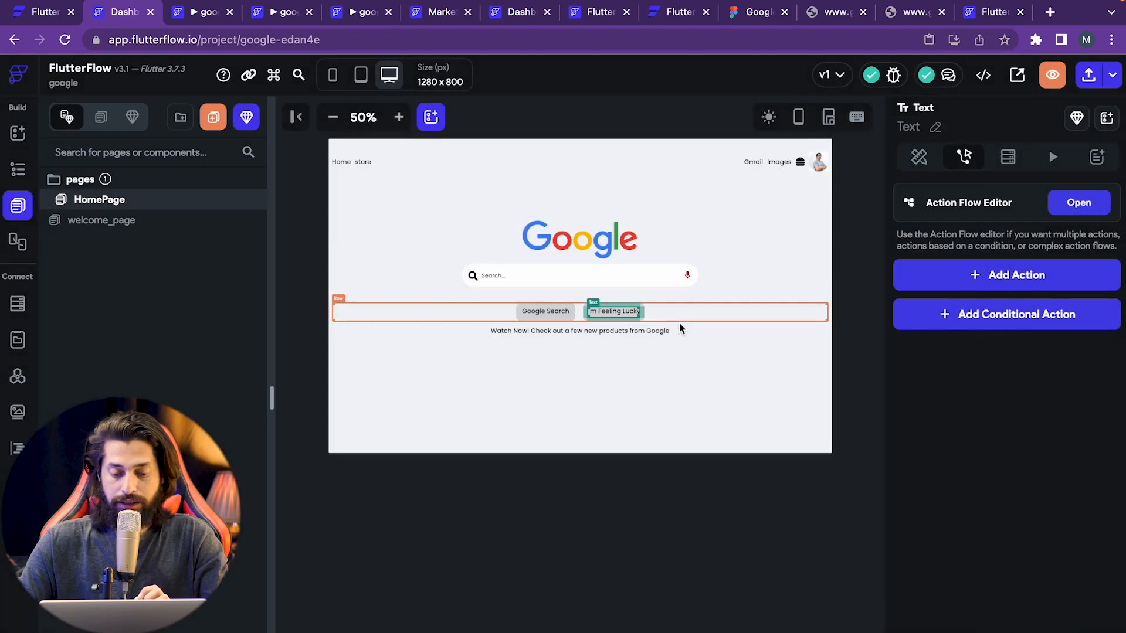
click(643, 315)
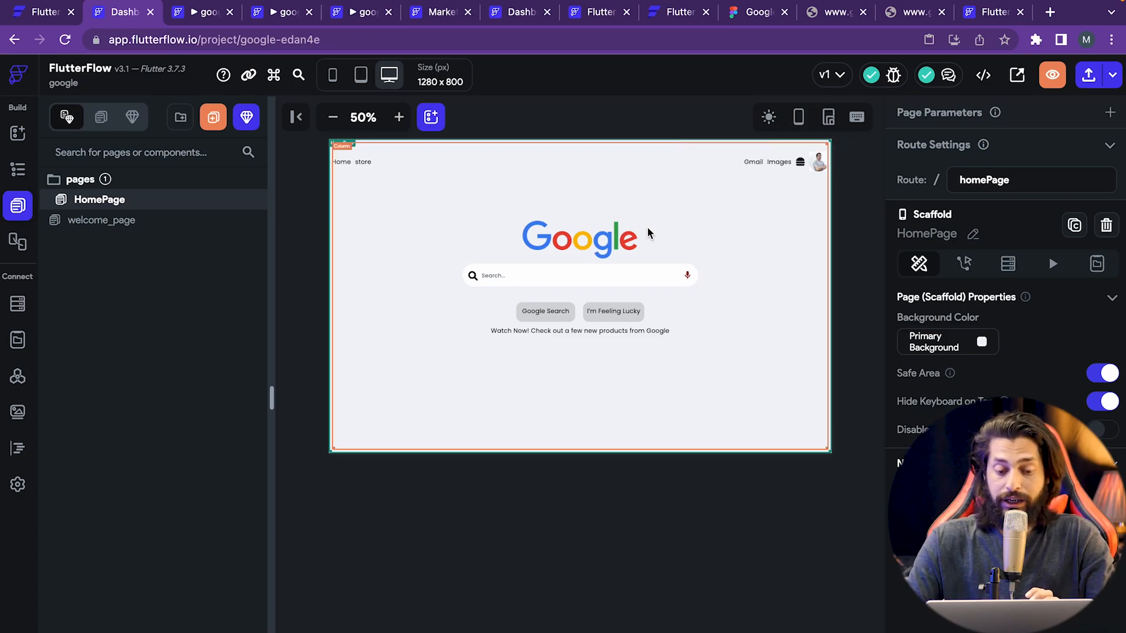
click(713, 213)
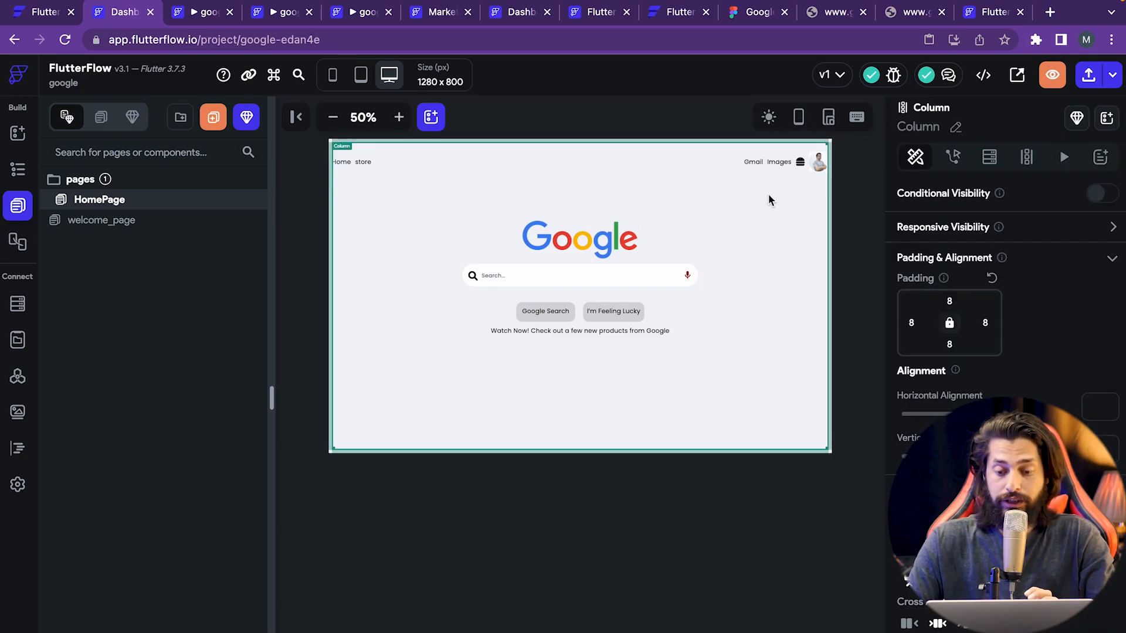
click(983, 75)
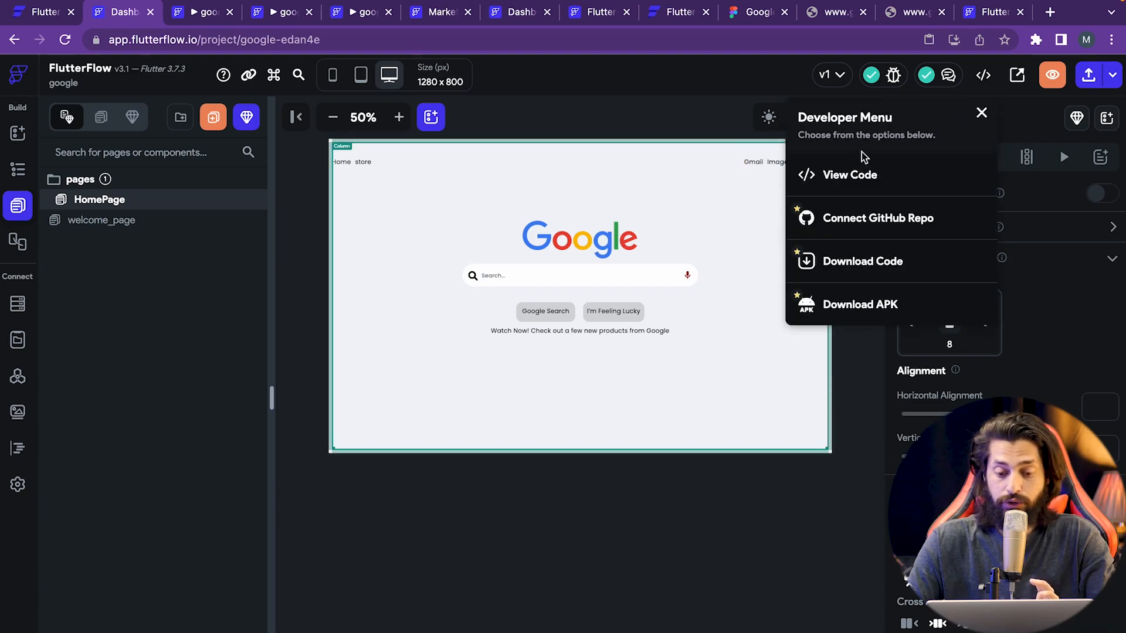
click(867, 186)
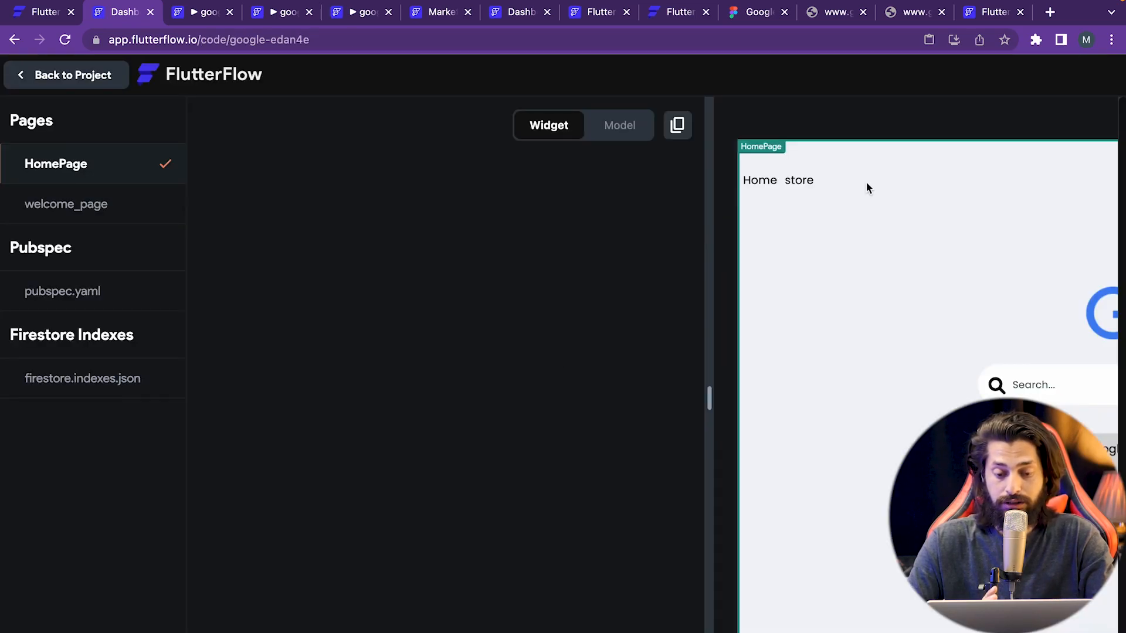
scroll(527, 462, down, 7)
scroll(527, 462, down, 9)
scroll(526, 462, down, 20)
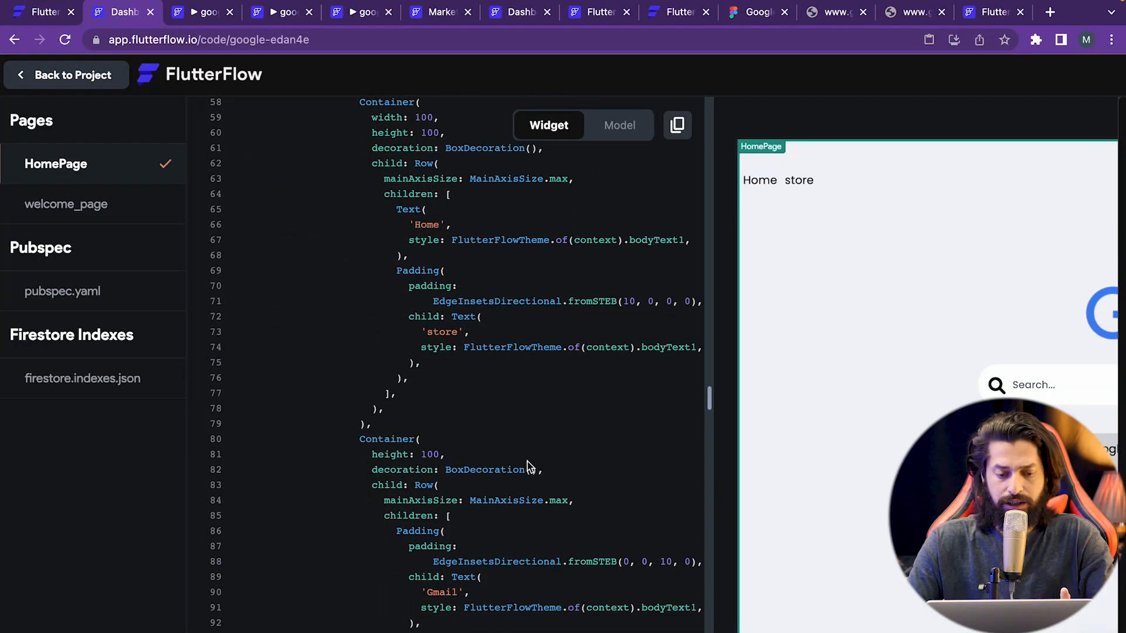
scroll(527, 462, down, 17)
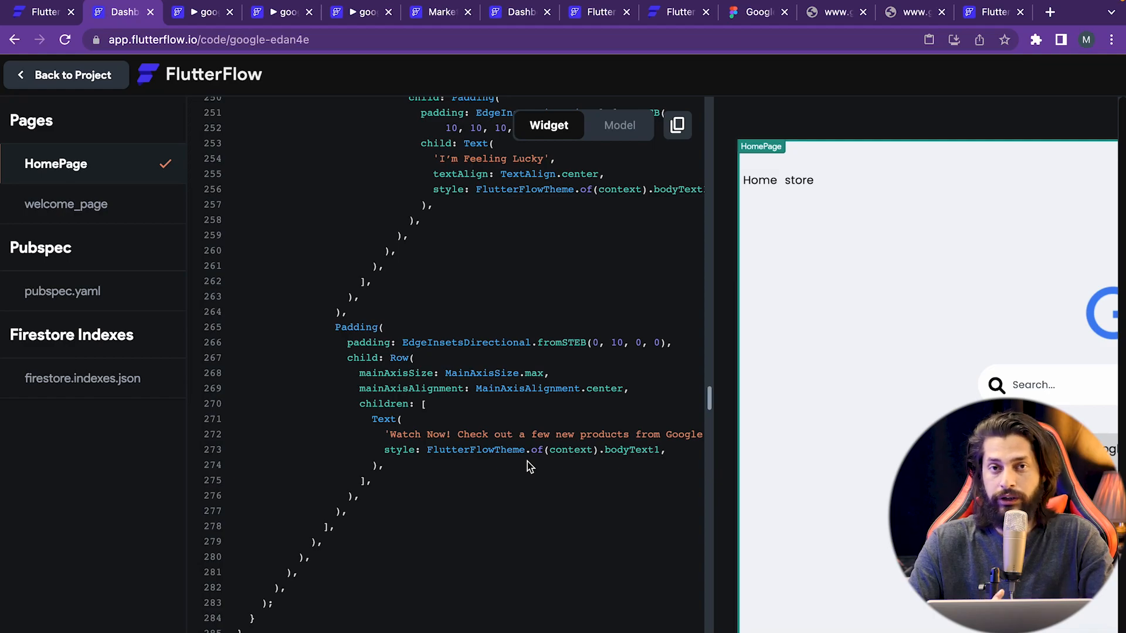
scroll(526, 462, up, 20)
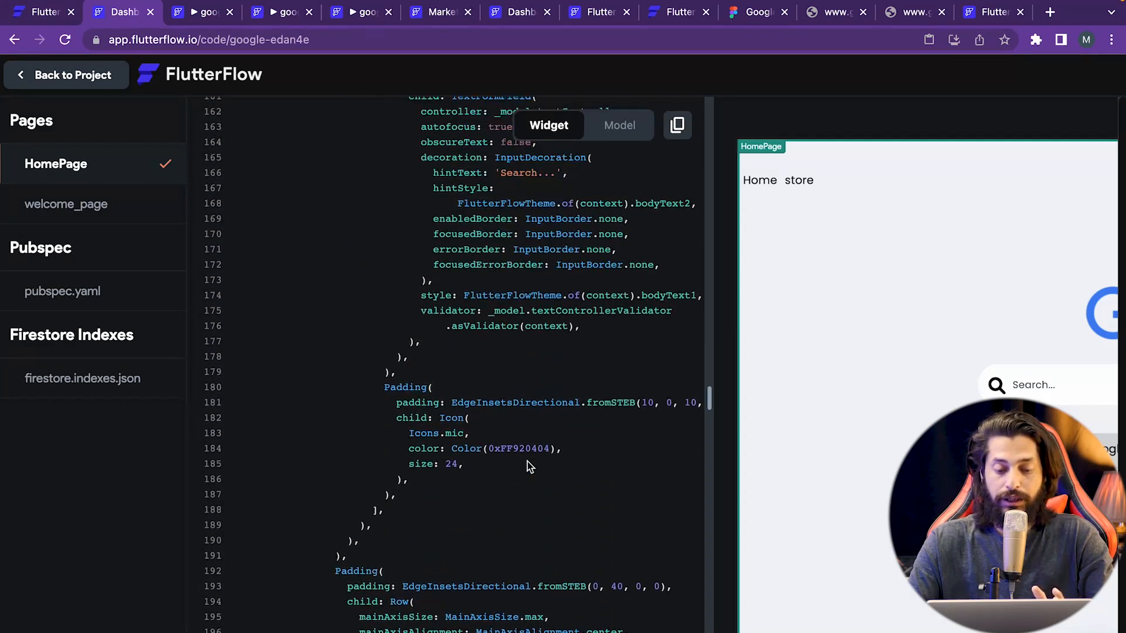
scroll(527, 463, up, 1)
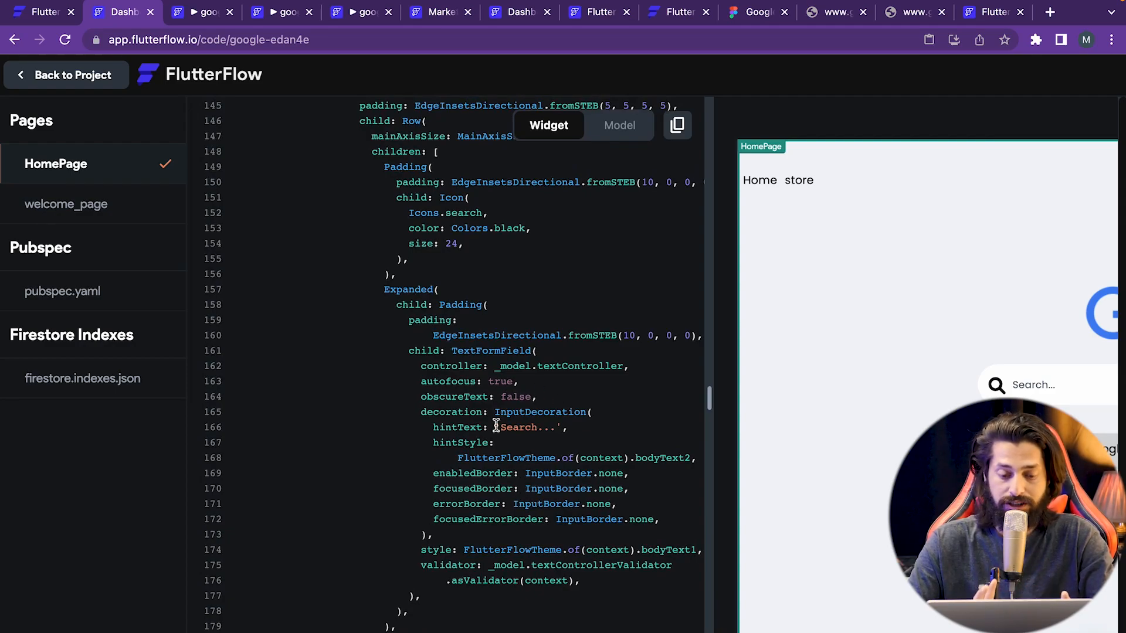
scroll(496, 427, up, 8)
scroll(496, 430, up, 20)
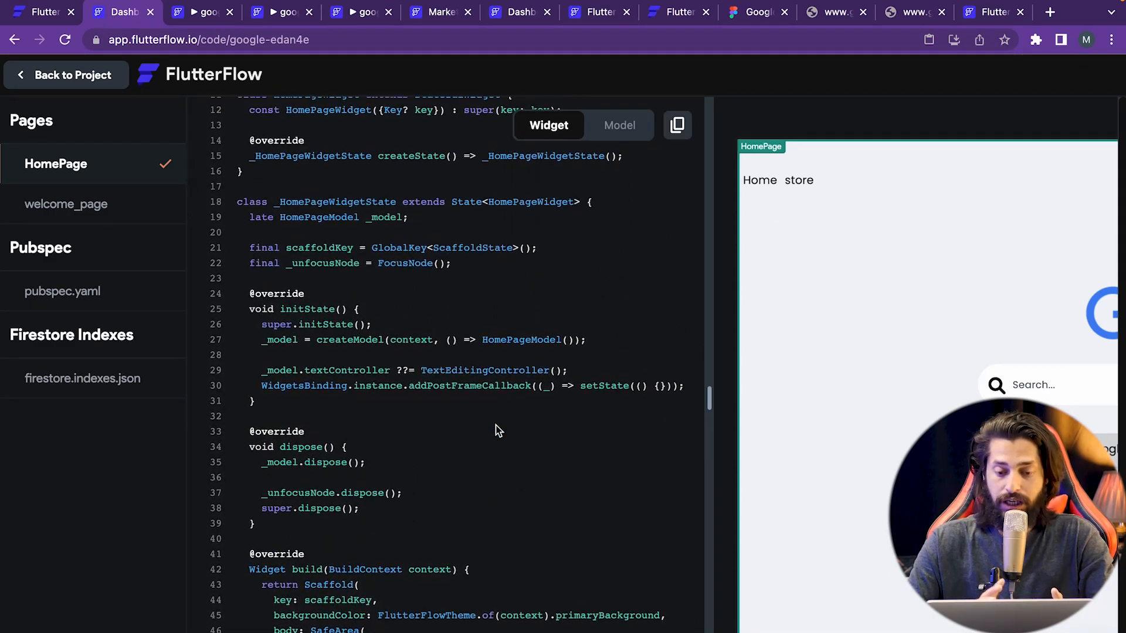
scroll(496, 430, up, 2)
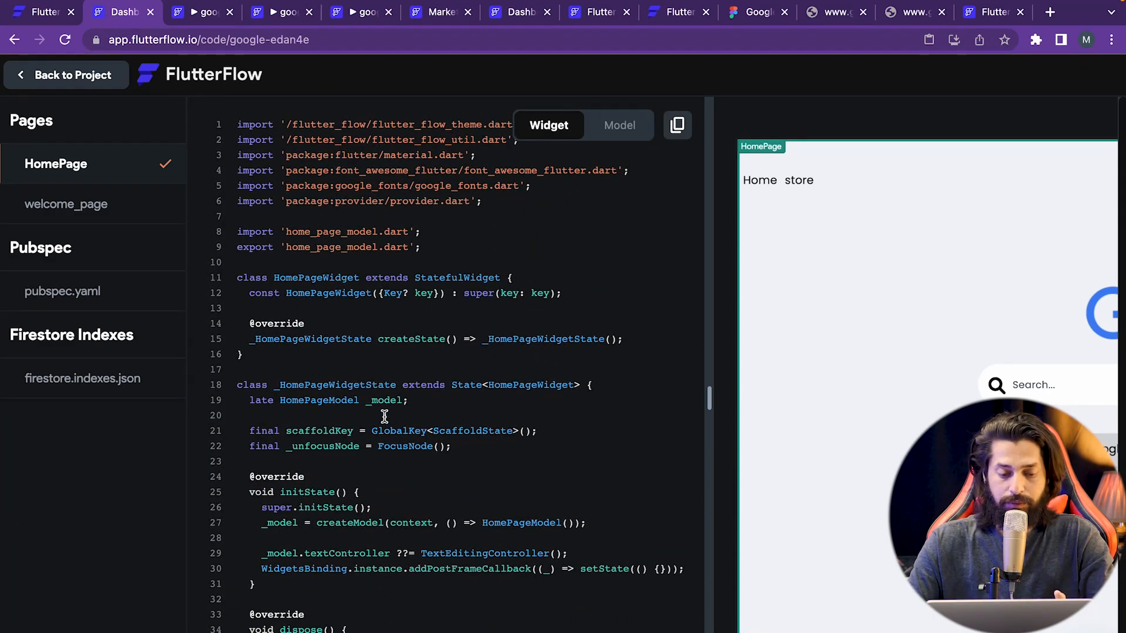
scroll(385, 416, down, 1)
click(379, 460)
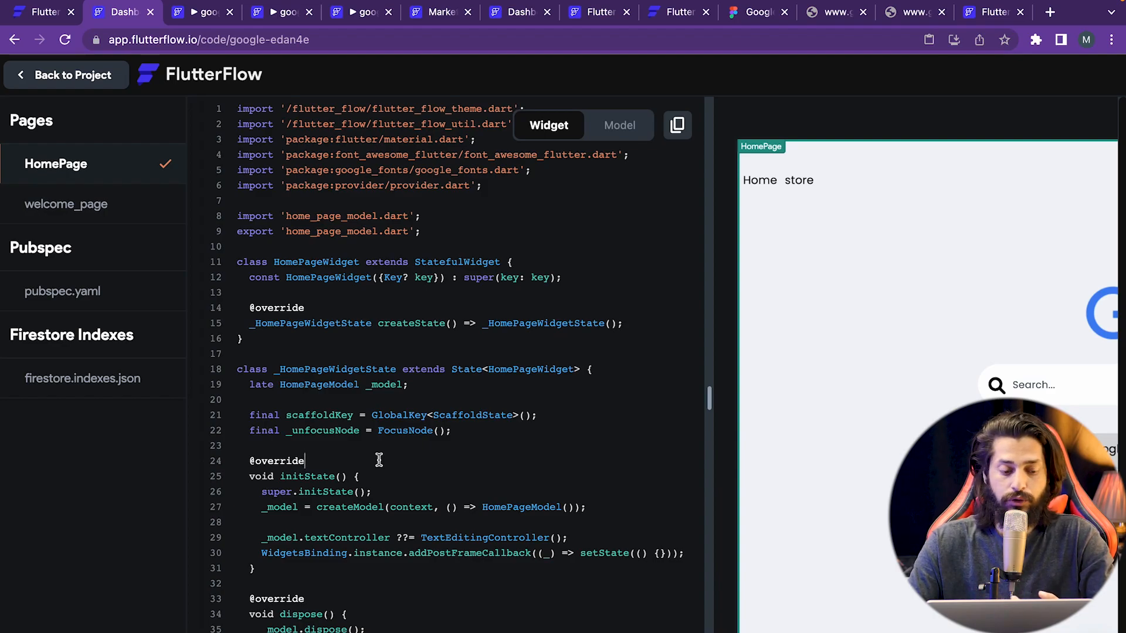
click(31, 75)
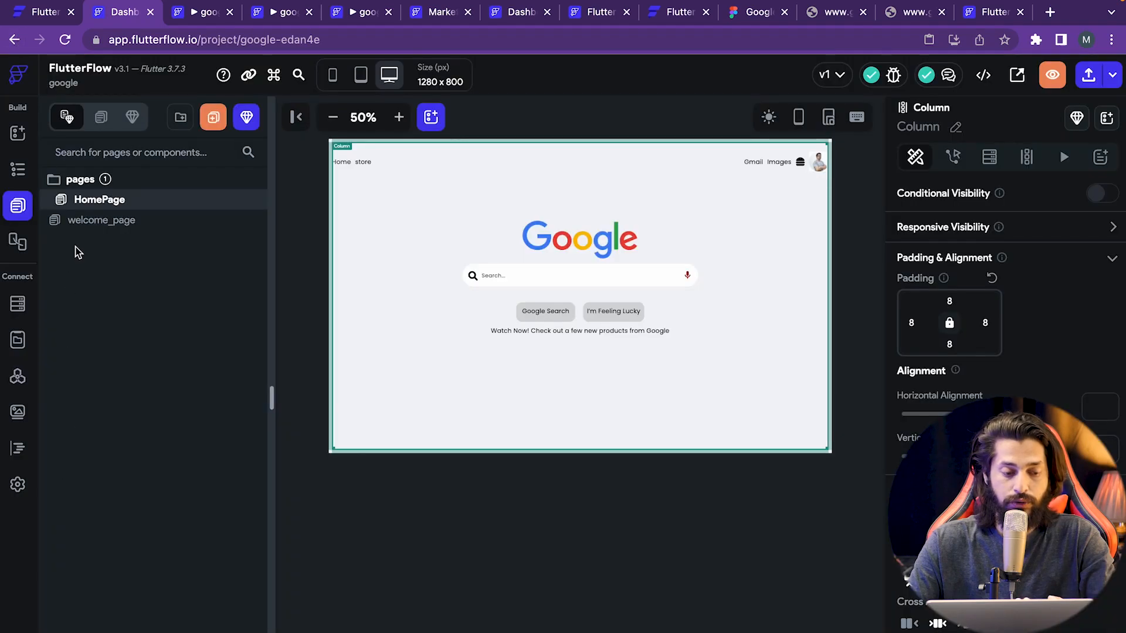
- Check the Theme colour settings, then switch the HomePage preview to dark mode
click(18, 485)
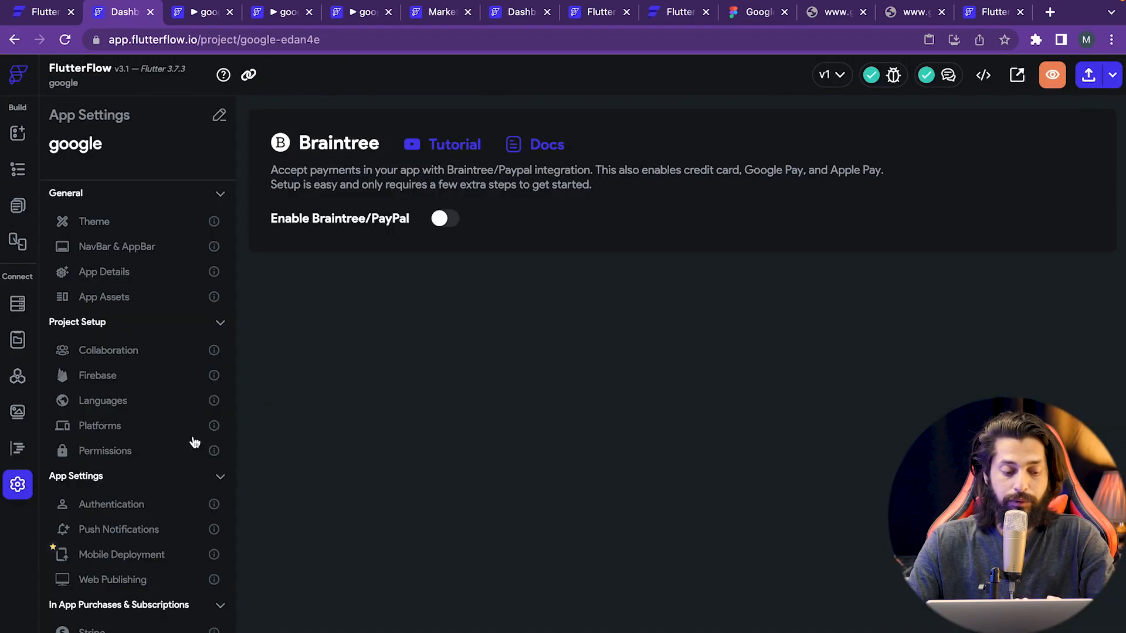
click(129, 231)
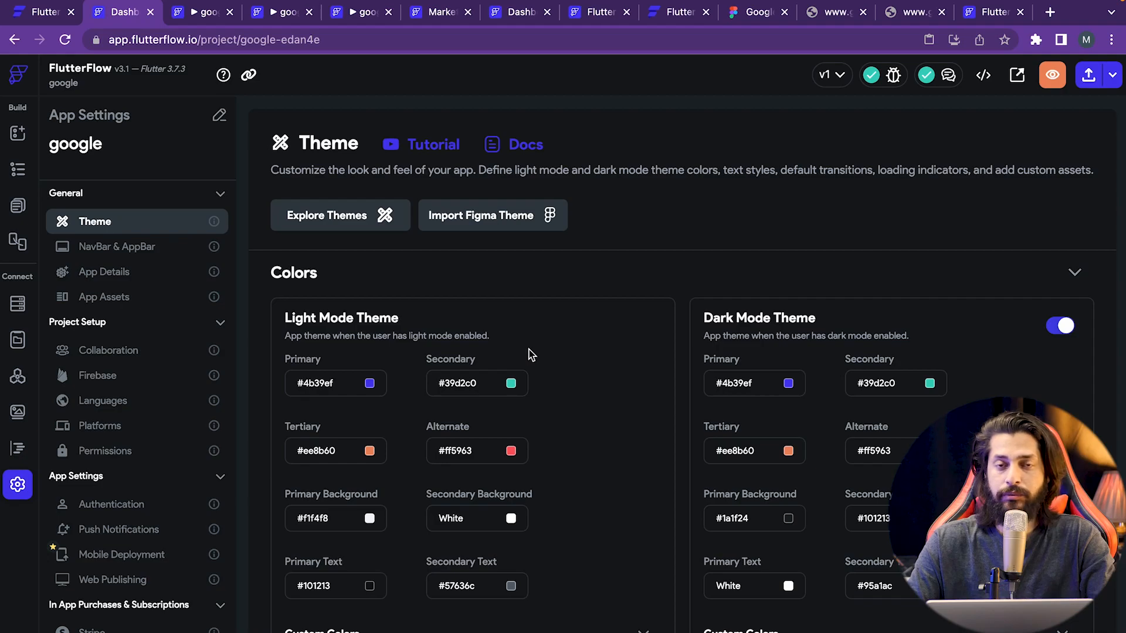
click(18, 133)
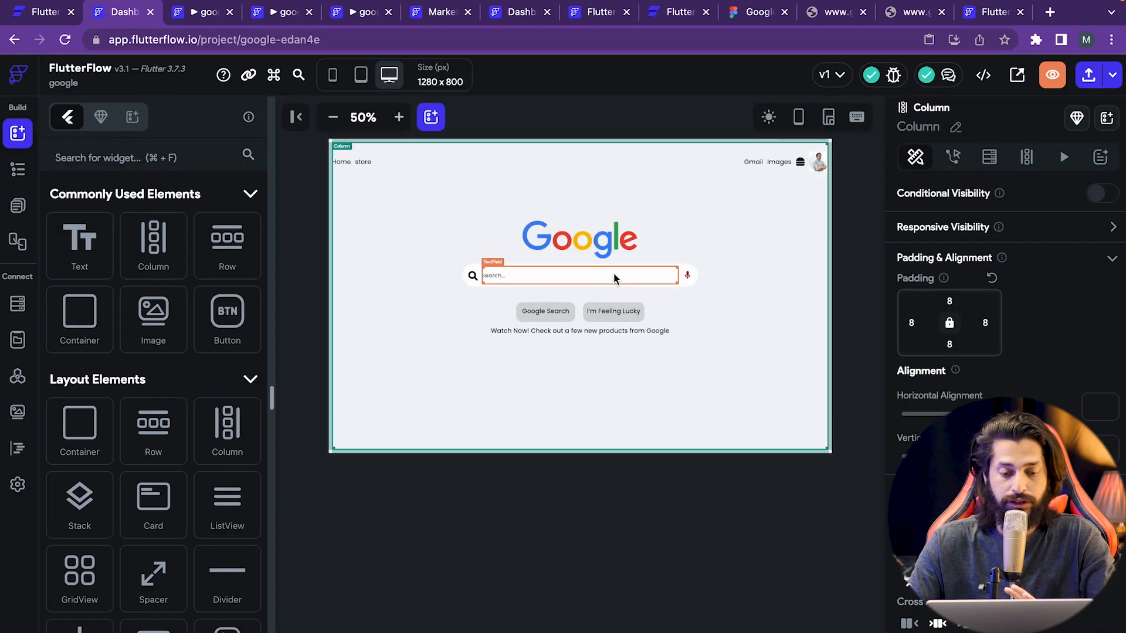
click(769, 116)
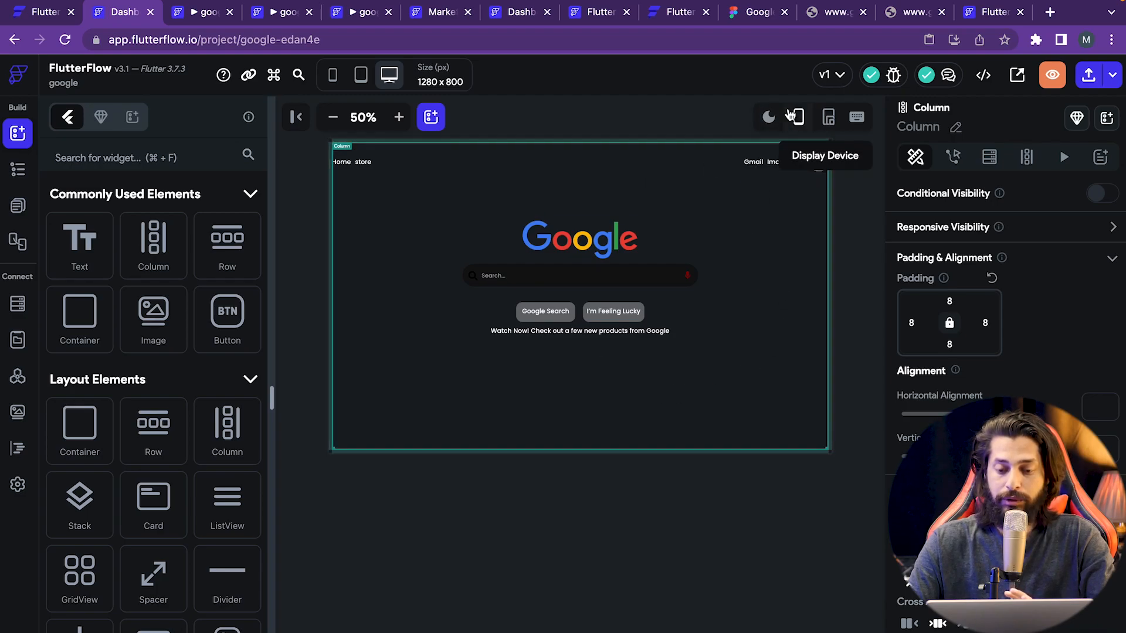